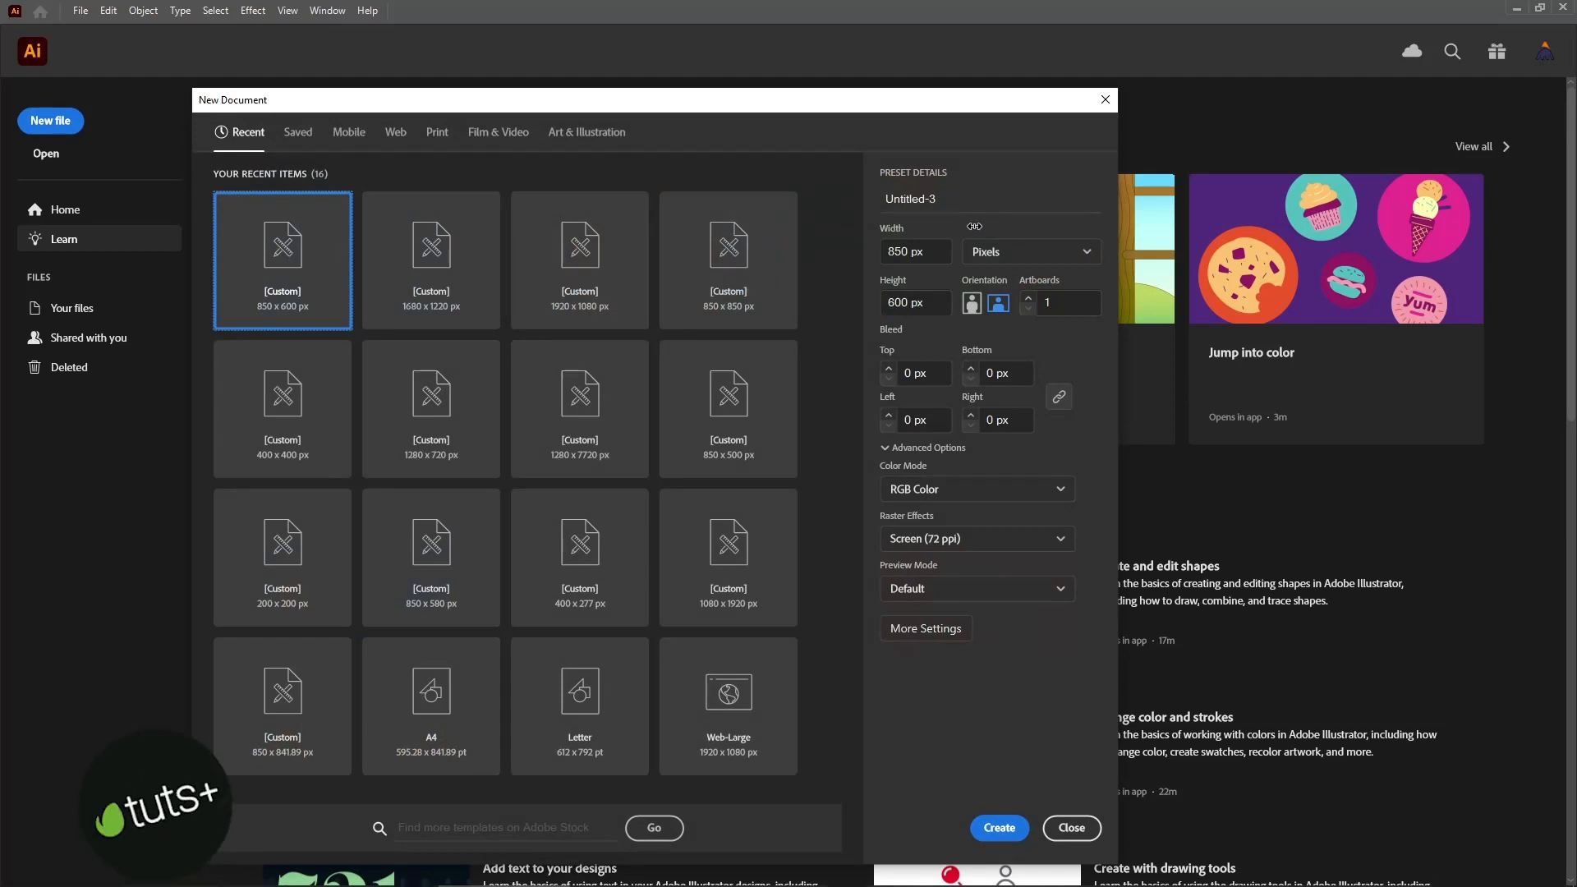
- Create a new 850 x 600 px document in RGB Color with Screen (72 ppi) raster effects and view it at actual size
{"action": "left_click", "coordinate": [1011, 251]}
{"action": "left_click", "coordinate": [1014, 287]}
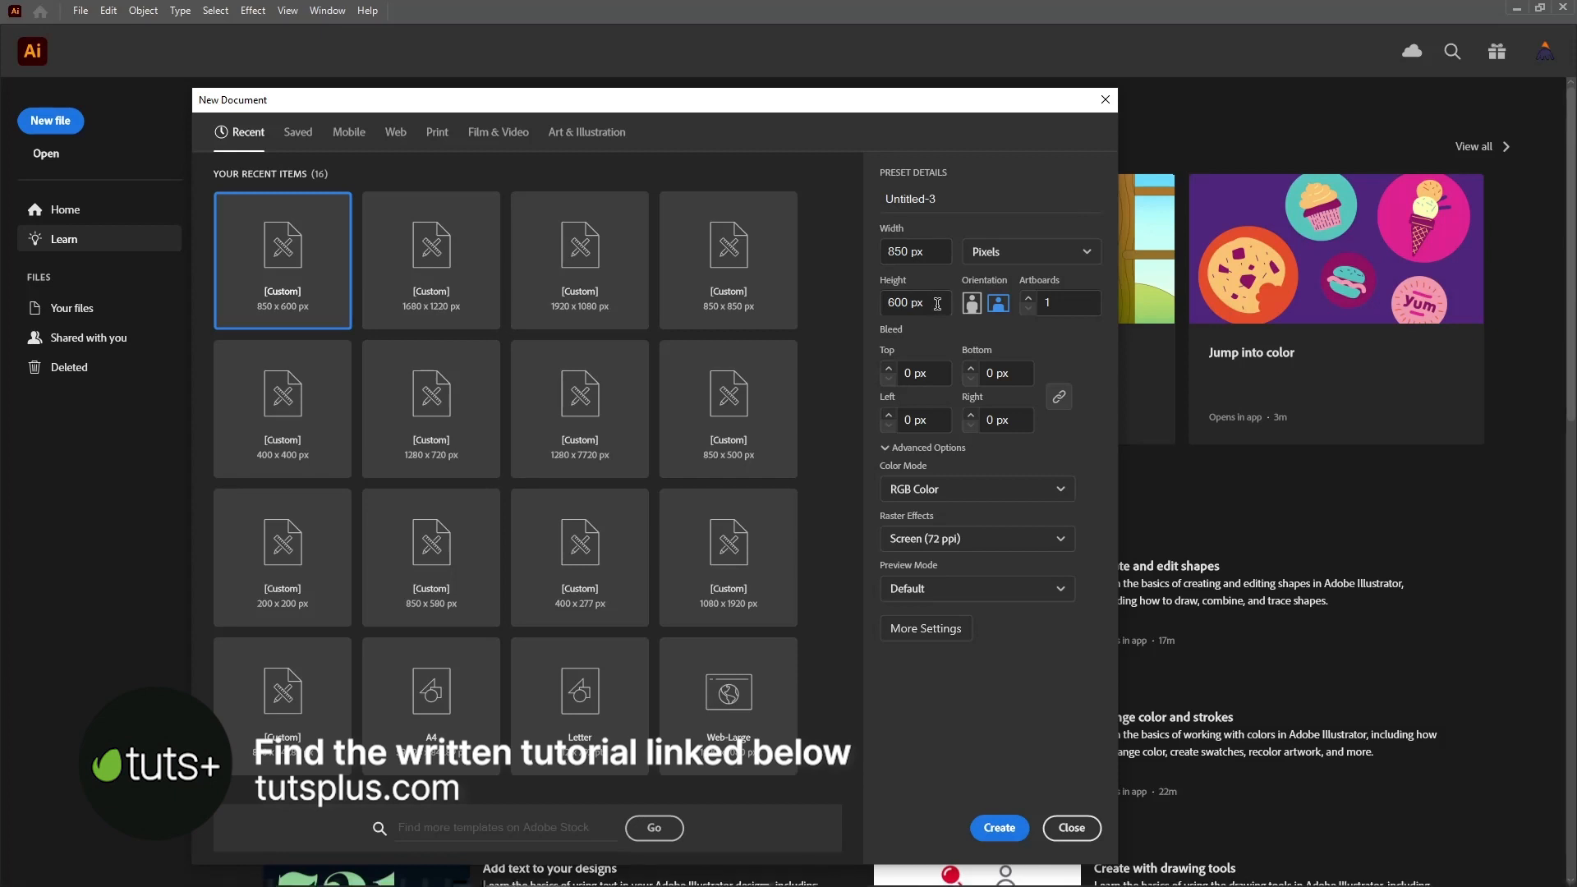
{"action": "left_click", "coordinate": [990, 489]}
{"action": "left_click", "coordinate": [977, 517]}
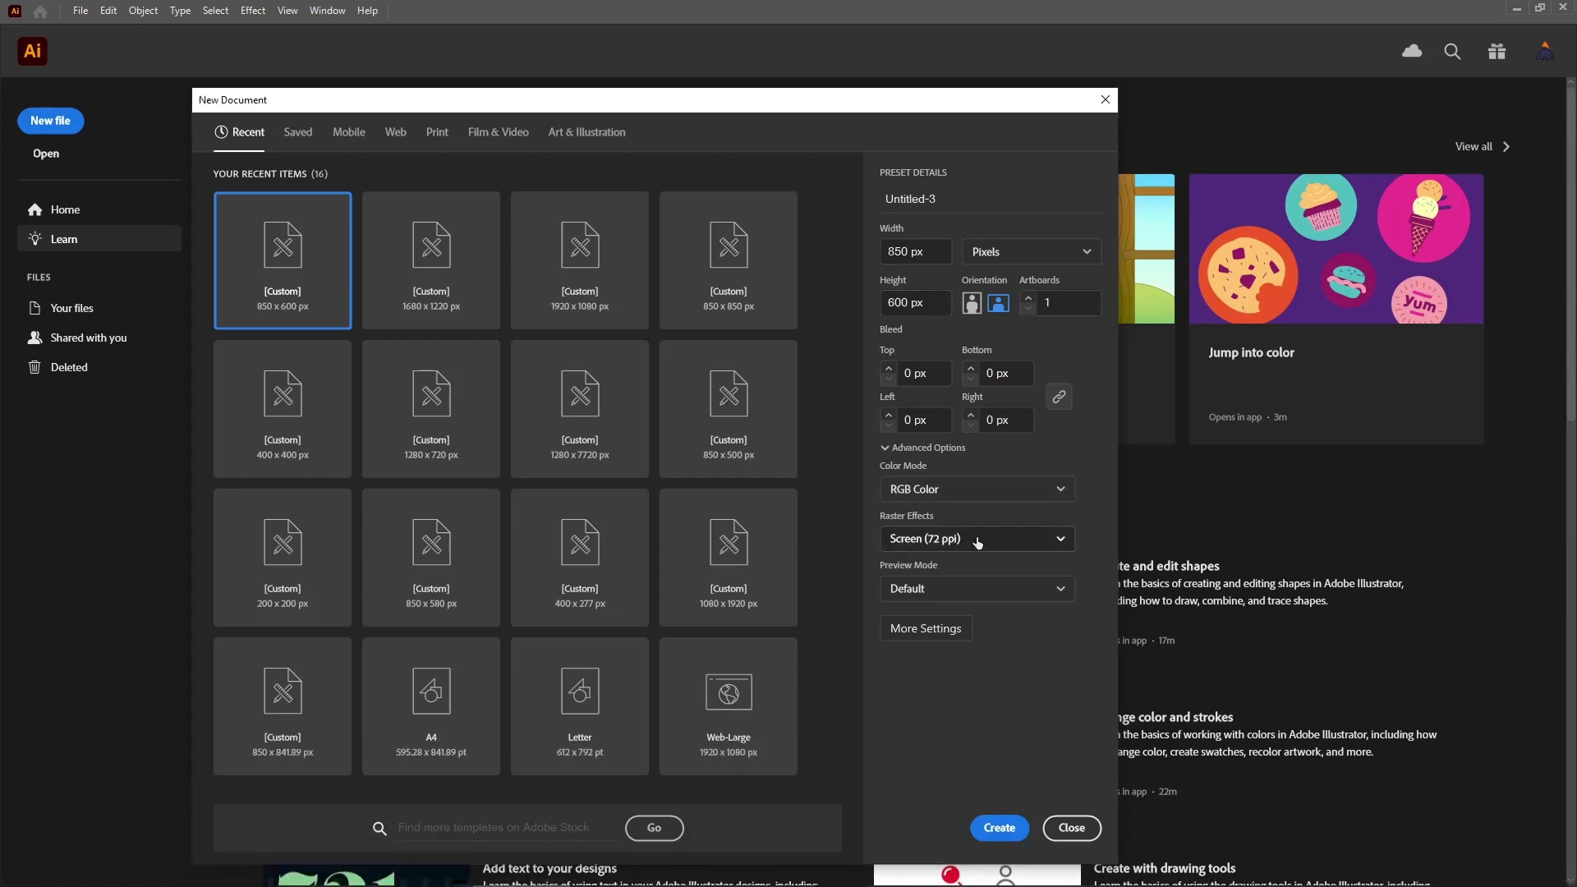
{"action": "left_click", "coordinate": [977, 537]}
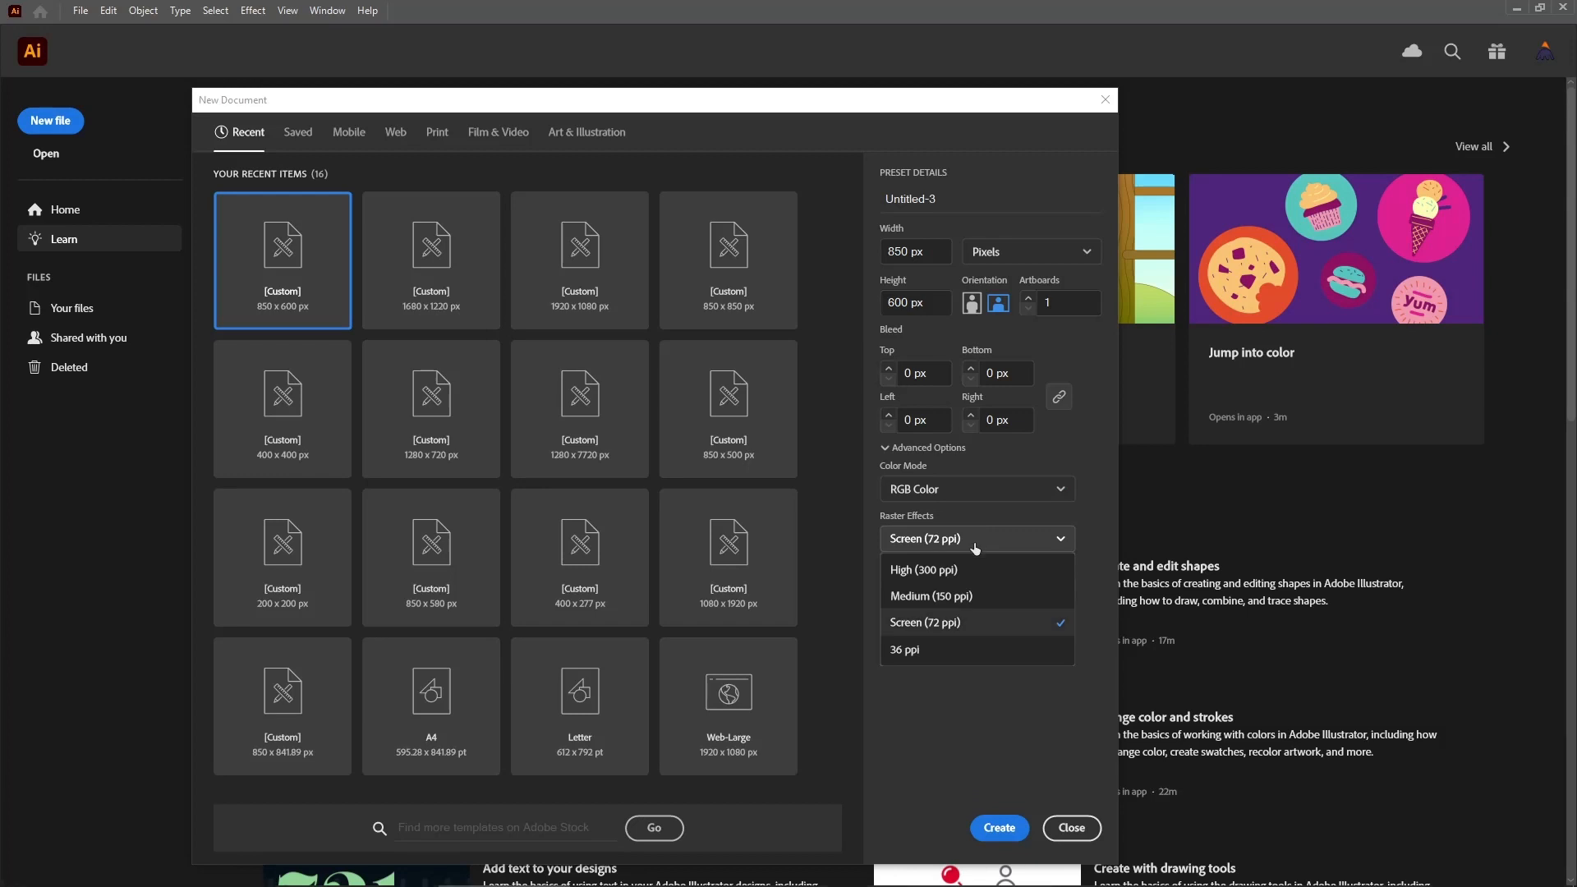
{"action": "left_click", "coordinate": [1003, 624]}
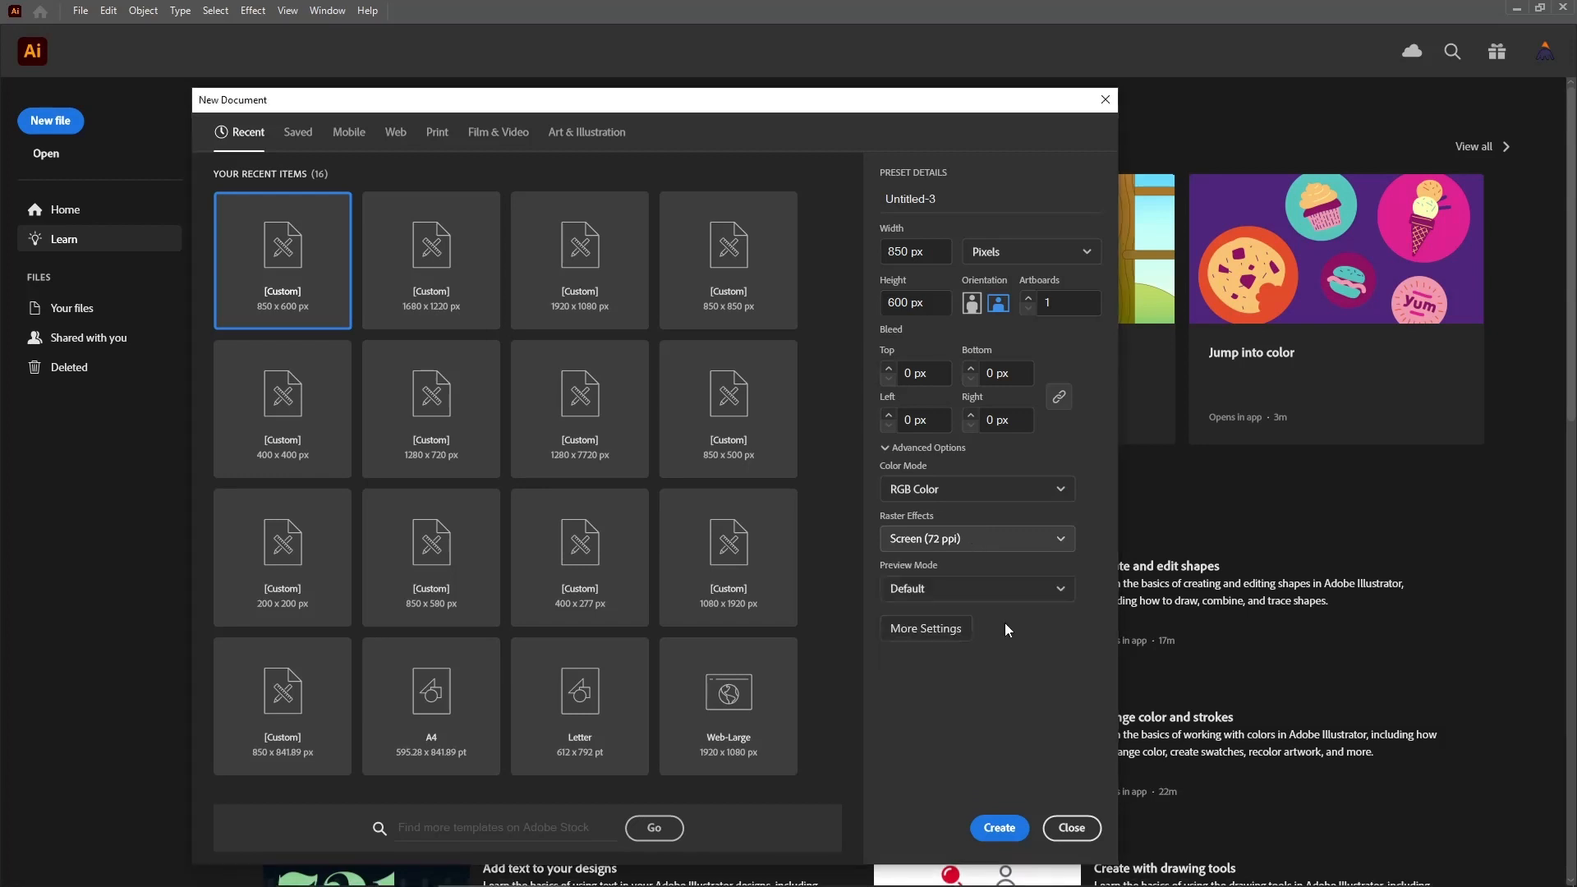
{"action": "left_click", "coordinate": [999, 827]}
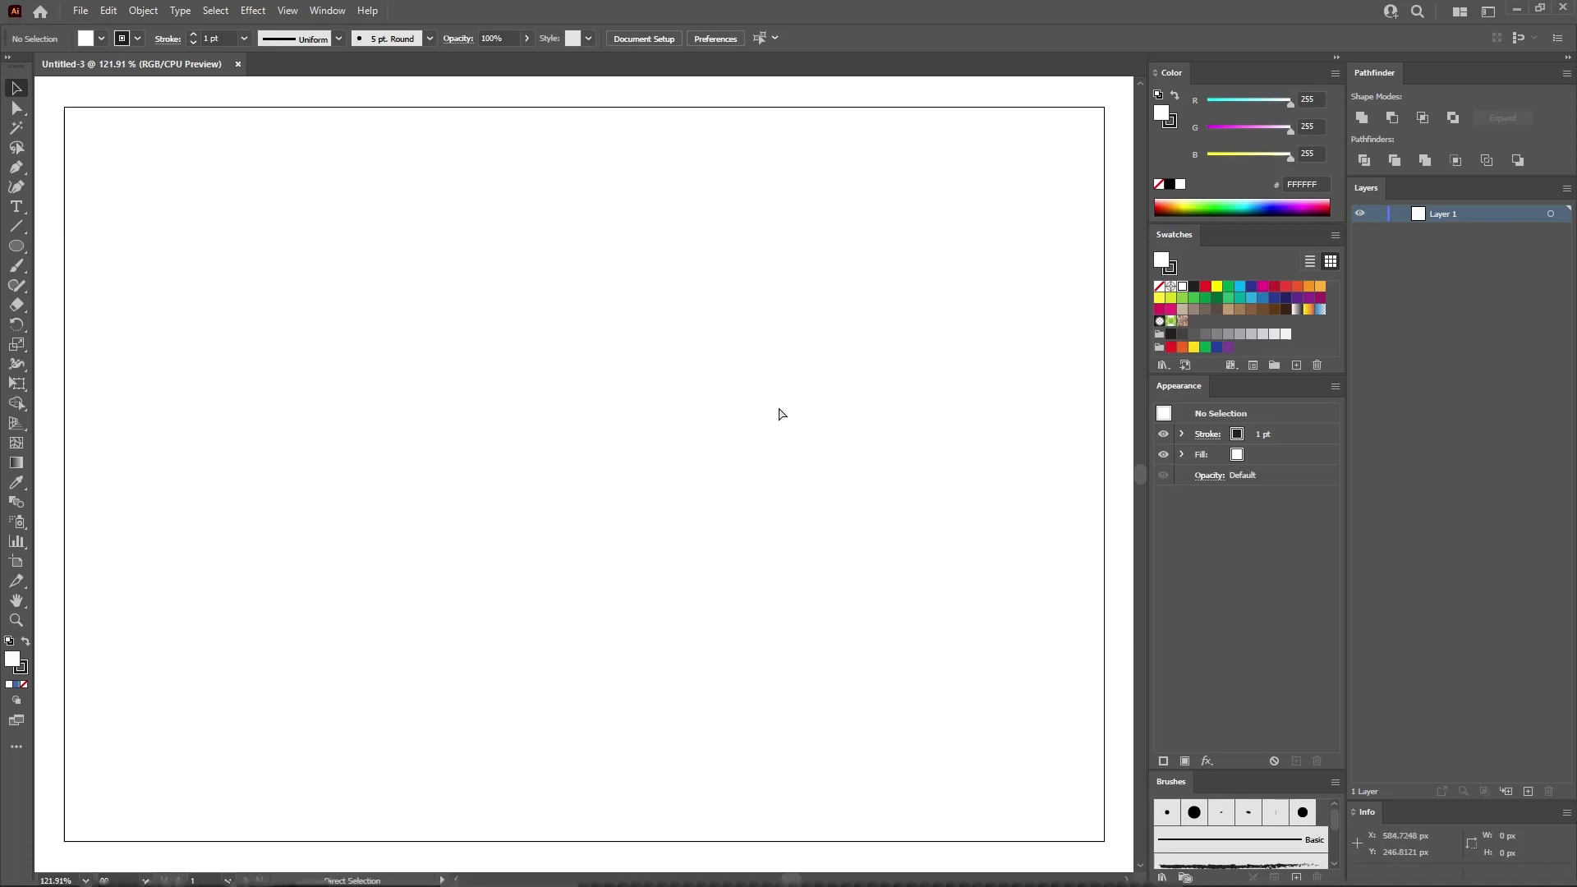
{"action": "key", "text": "ctrl+1"}
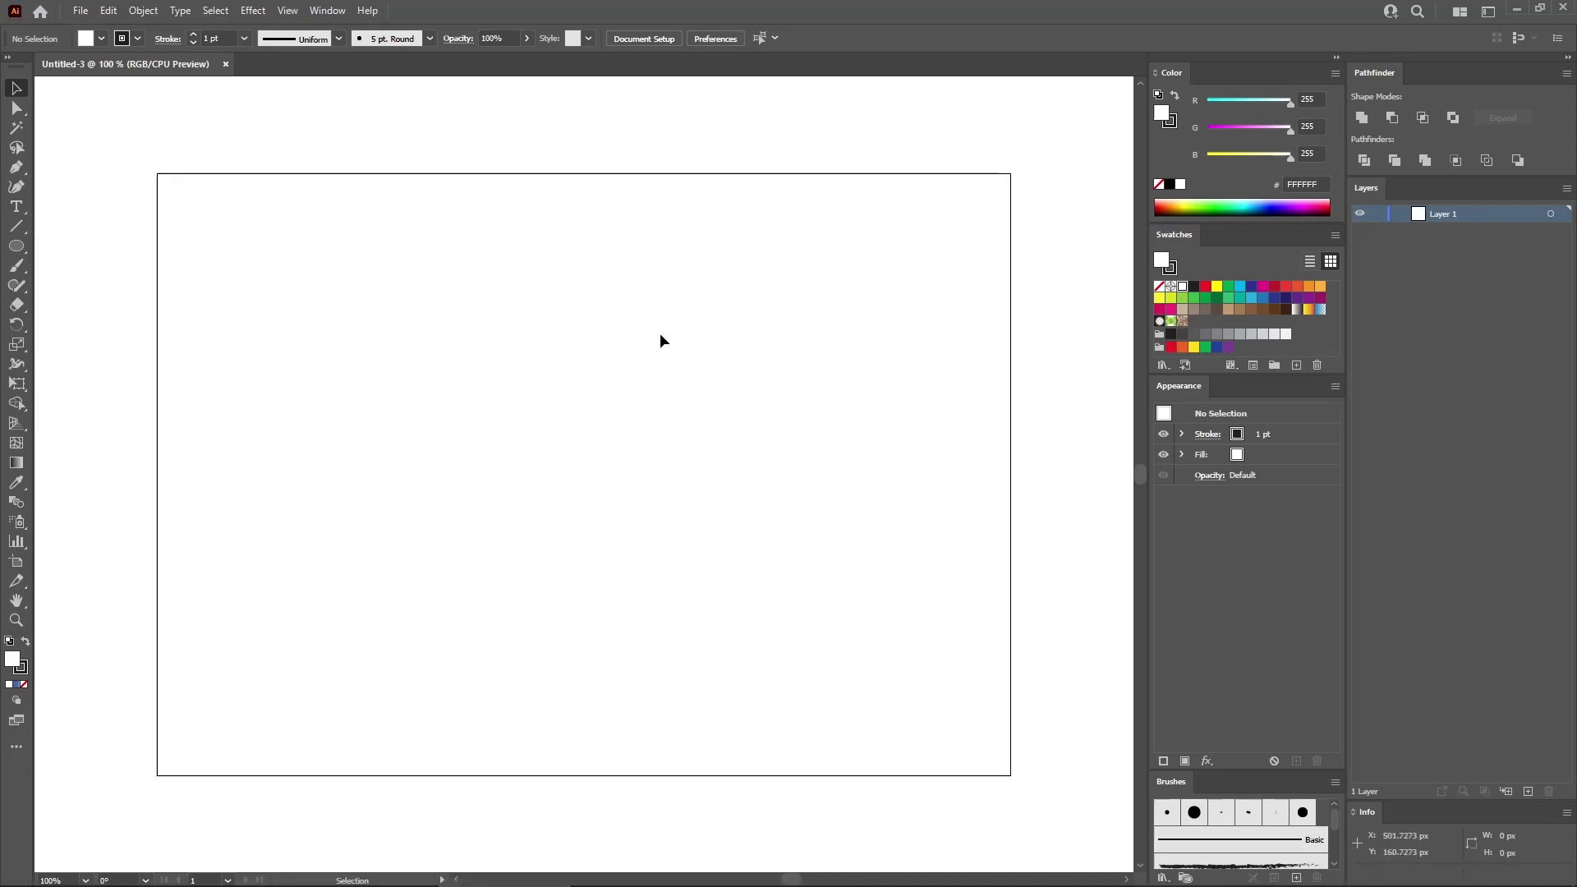
- Show the grid and enable Snap to Grid for the document
{"action": "left_click", "coordinate": [337, 11]}
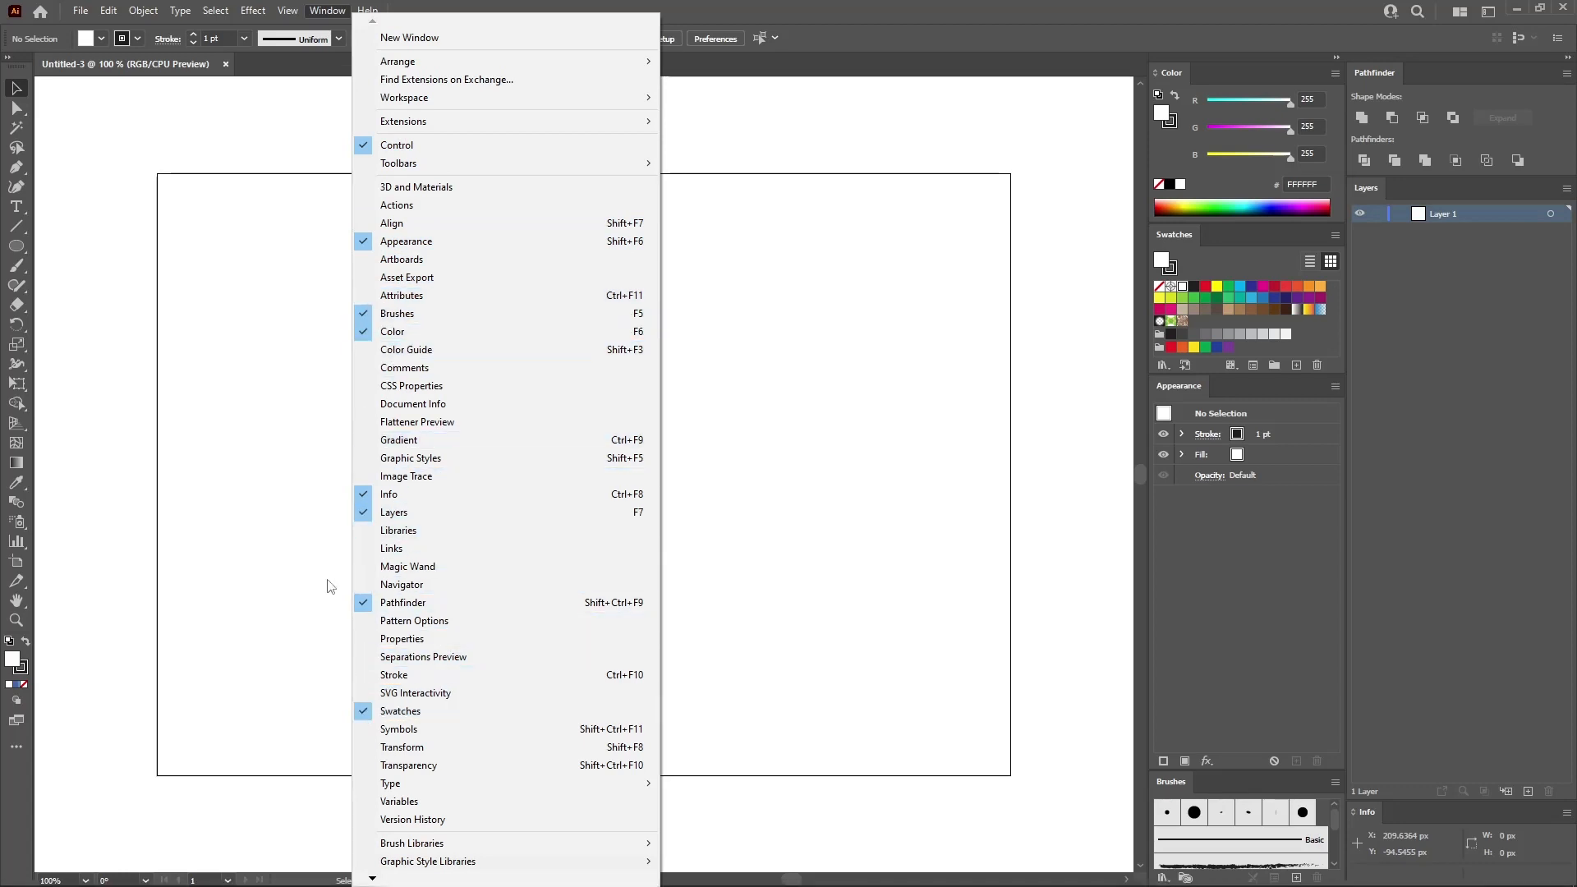
{"action": "left_click", "coordinate": [293, 289]}
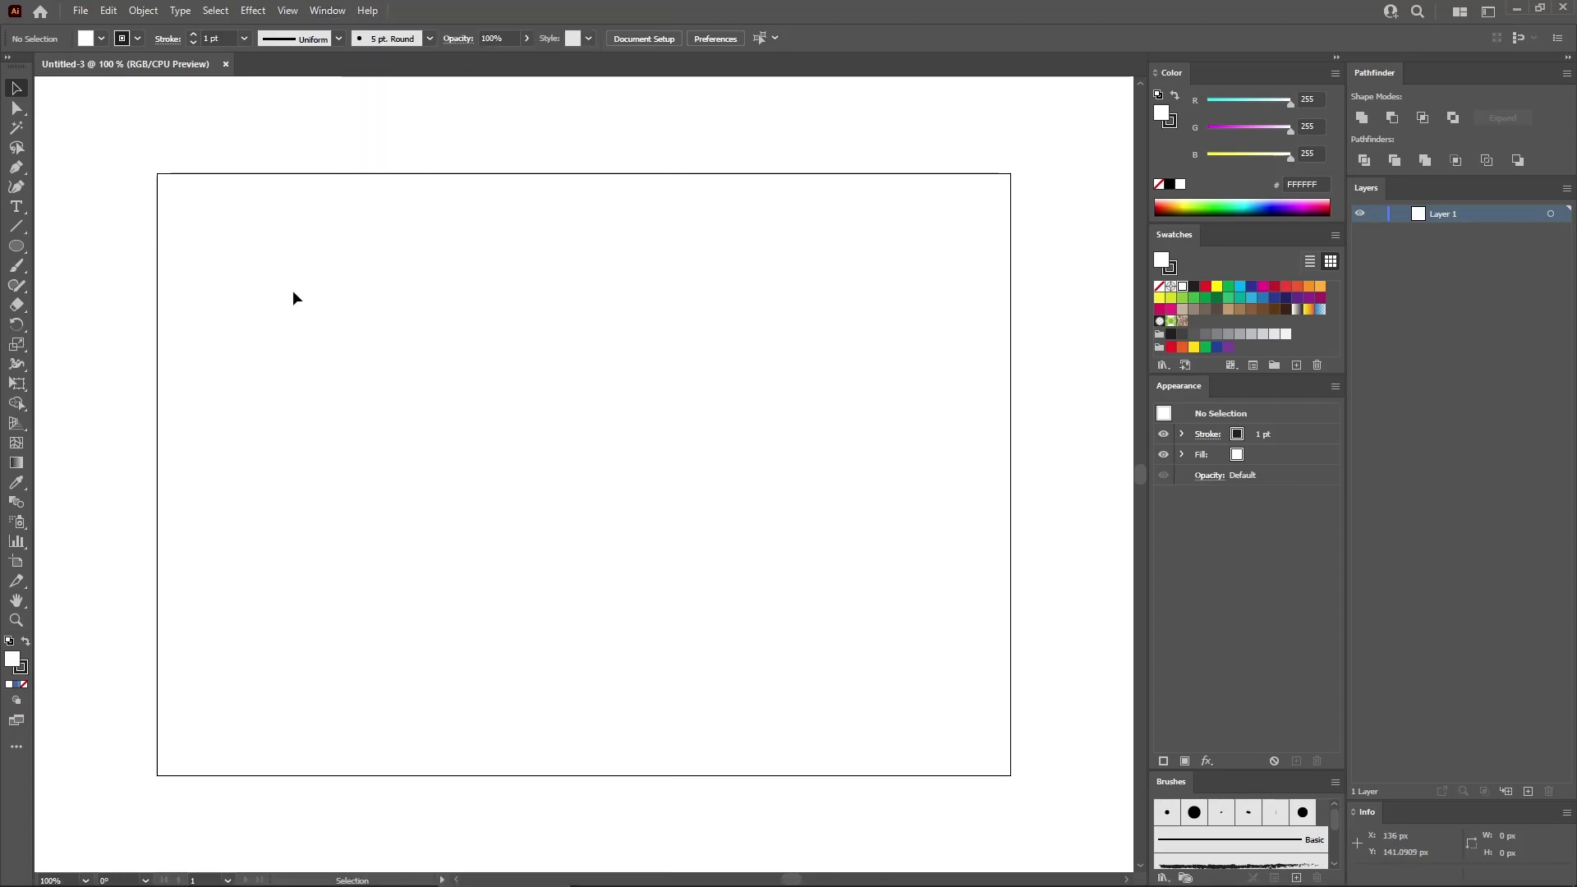
{"action": "left_click", "coordinate": [289, 13]}
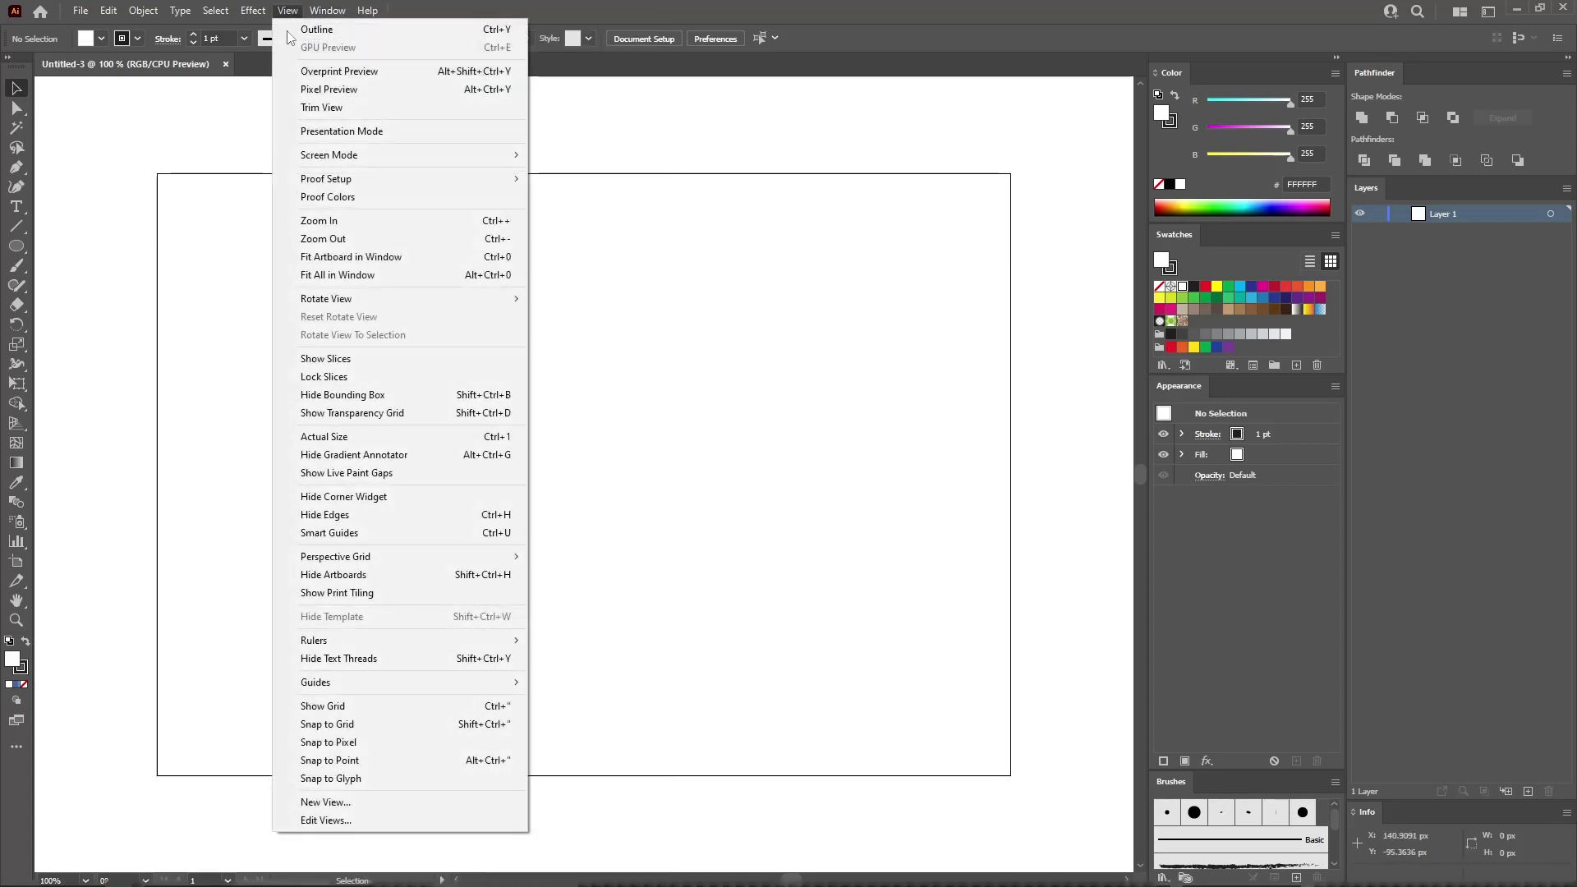
{"action": "left_click", "coordinate": [356, 706]}
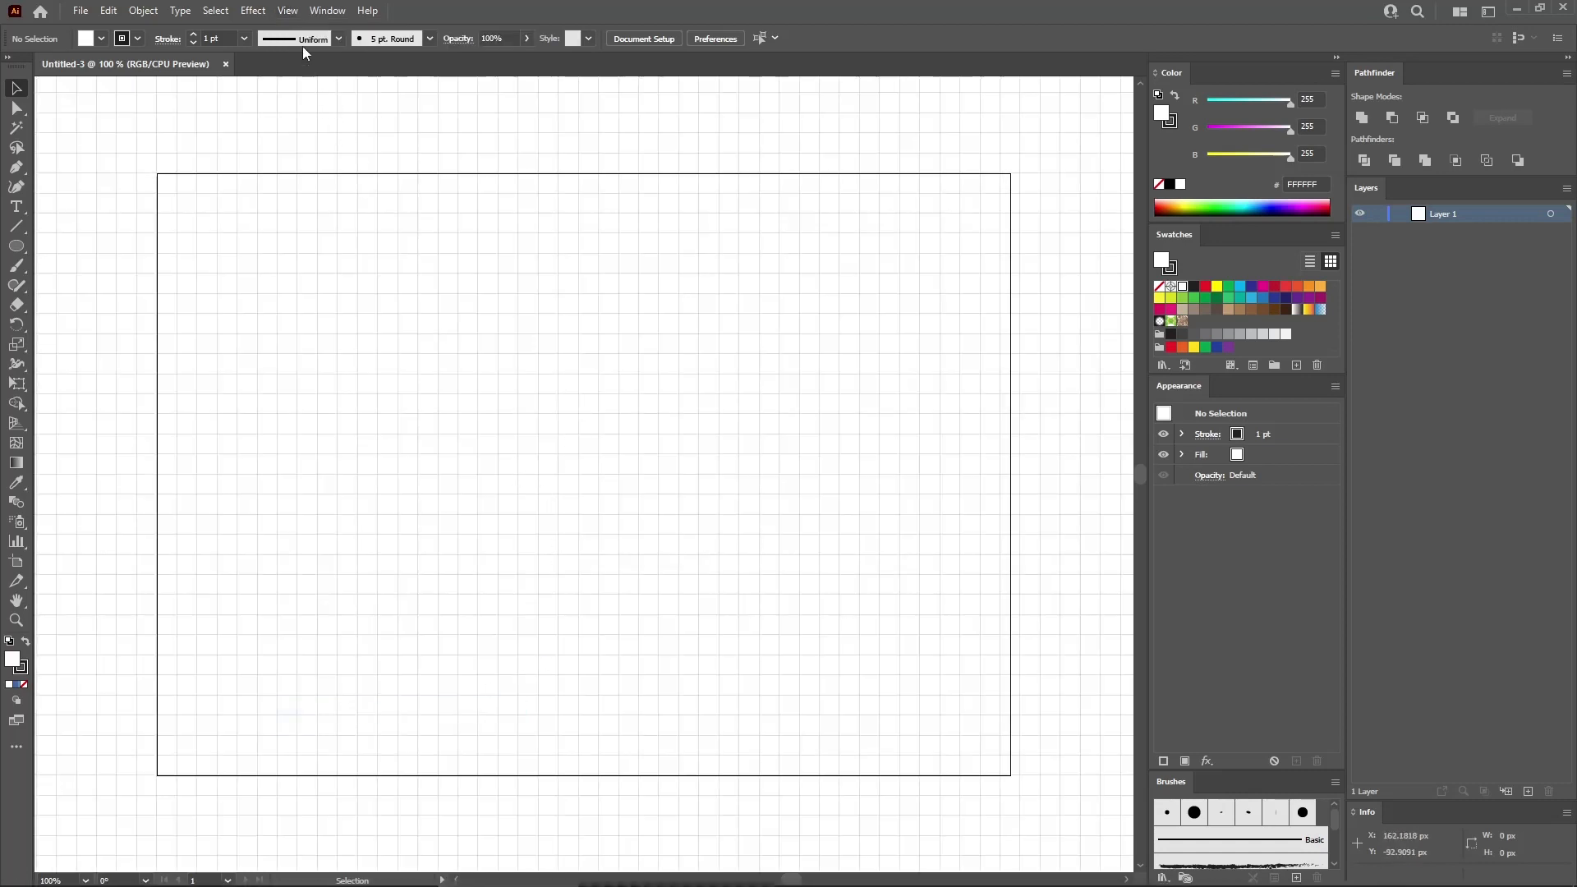
{"action": "left_click", "coordinate": [289, 11]}
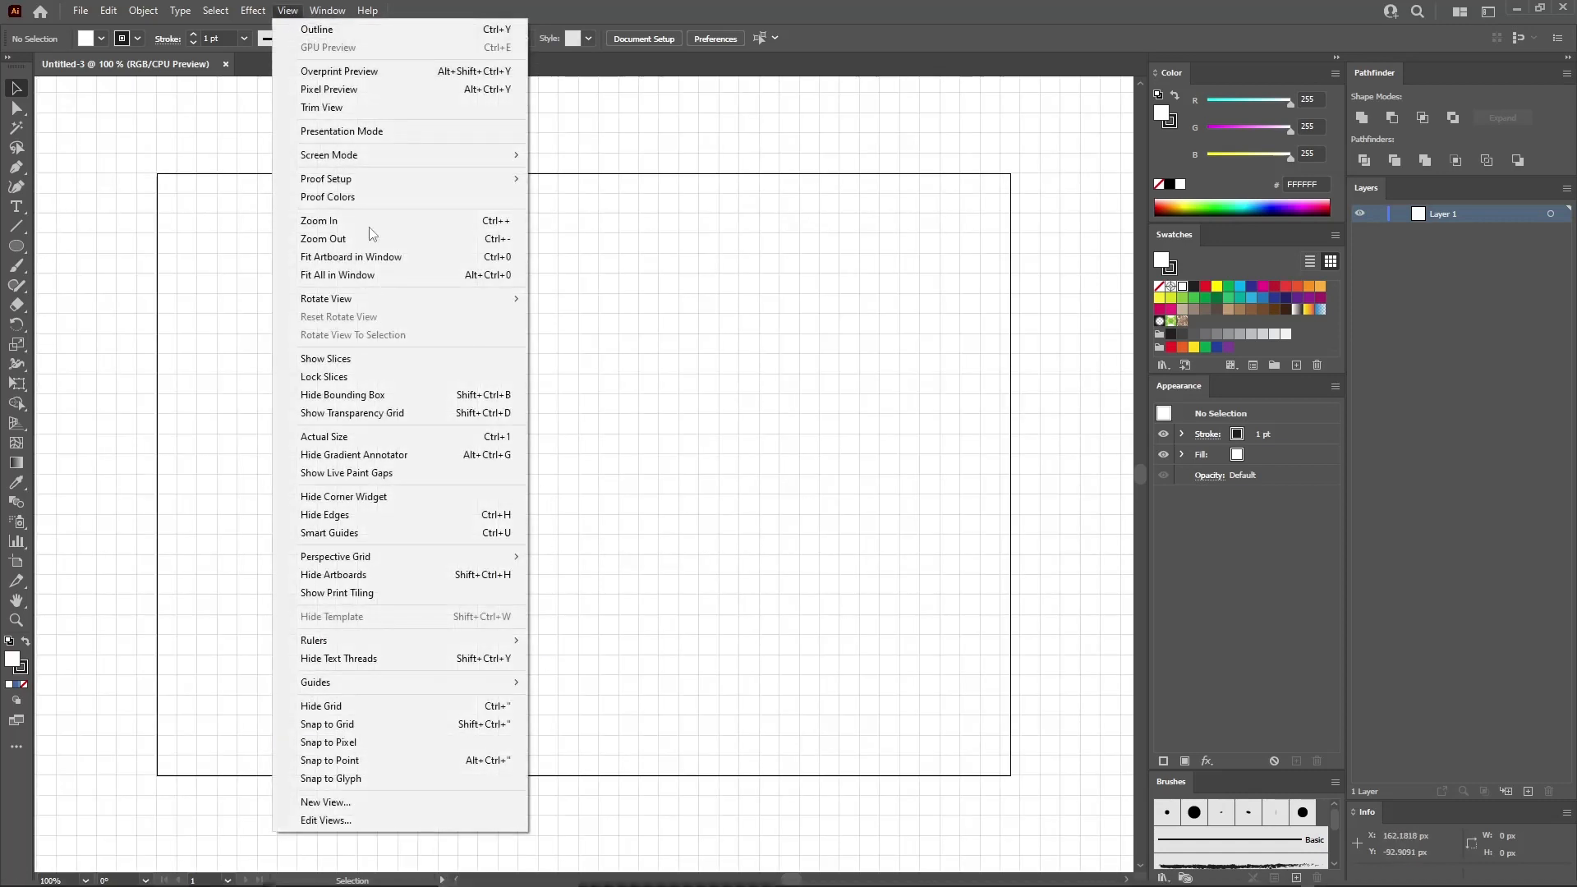
{"action": "left_click", "coordinate": [352, 725]}
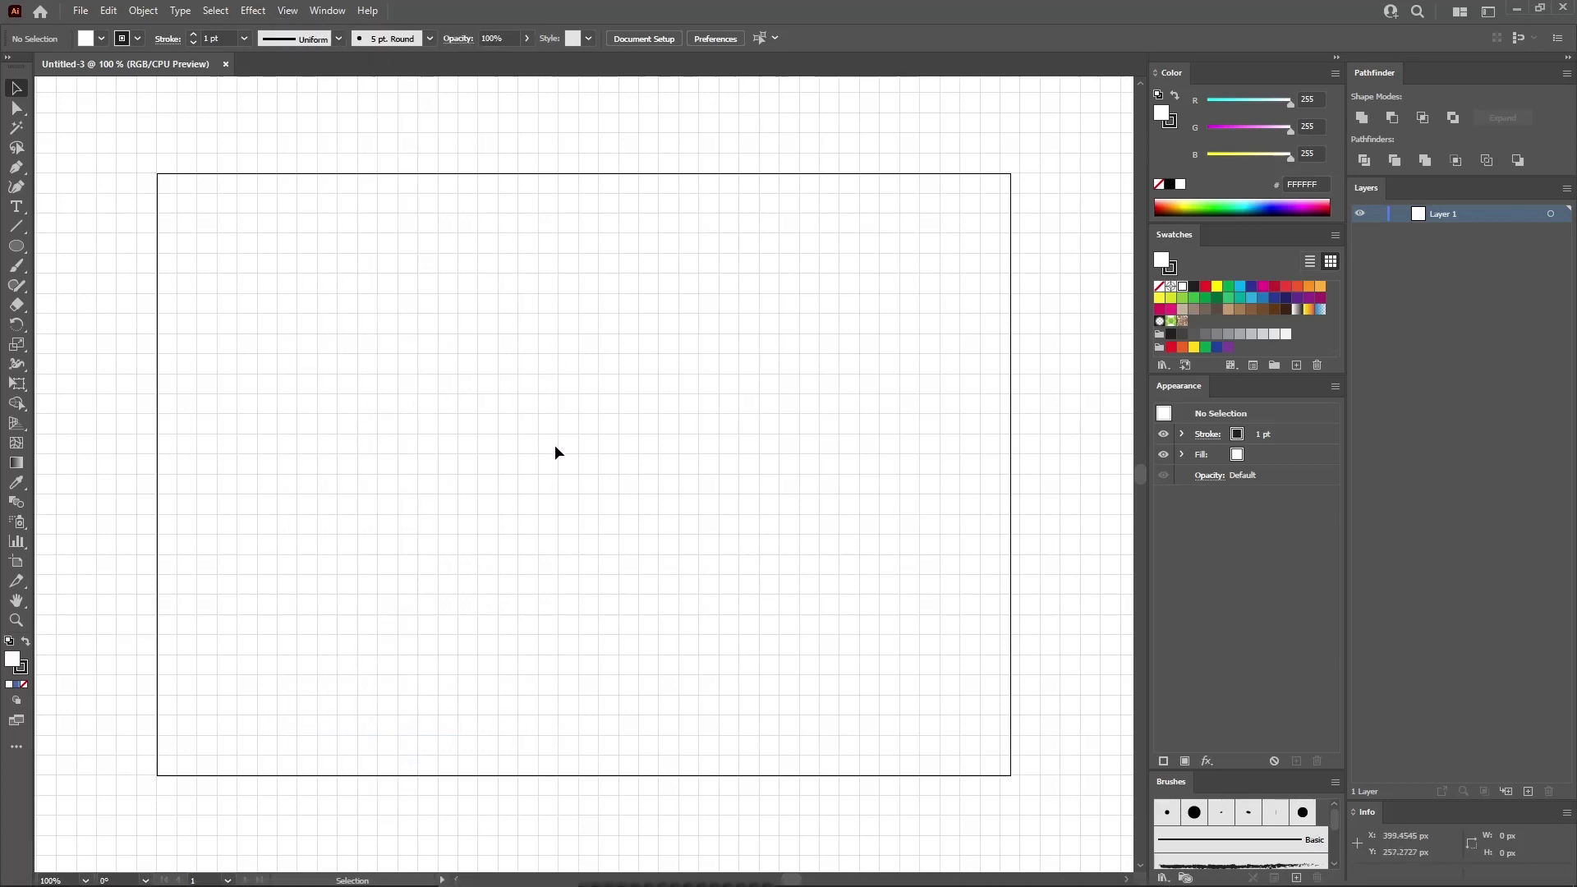
- Set the grid spacing in the preferences to a gridline every 5 px
{"action": "left_click", "coordinate": [109, 11]}
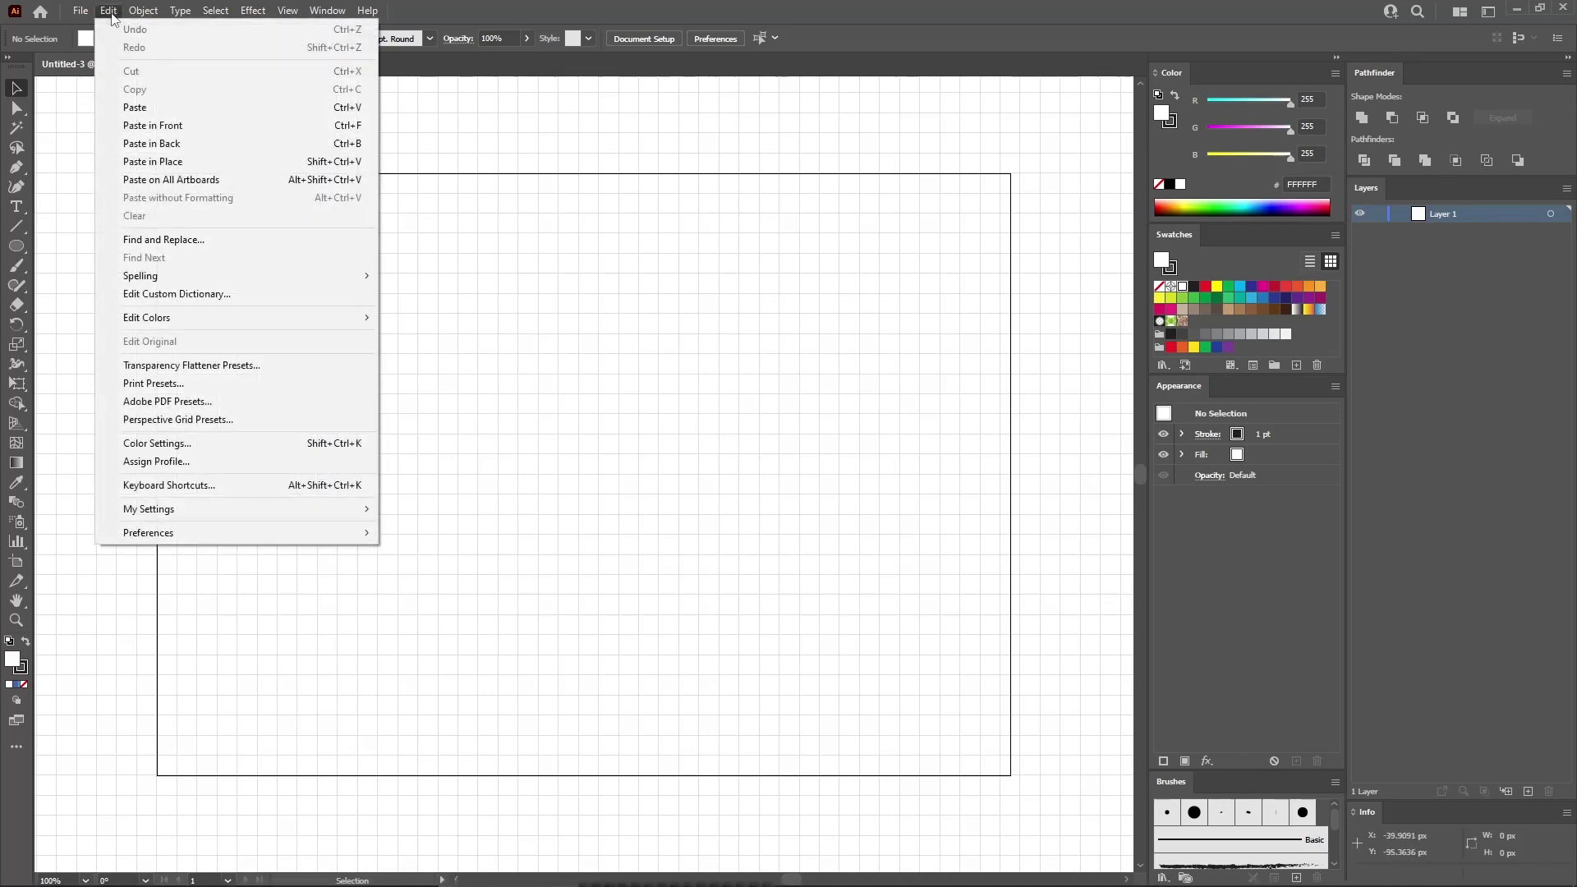
{"action": "mouse_move", "coordinate": [189, 530]}
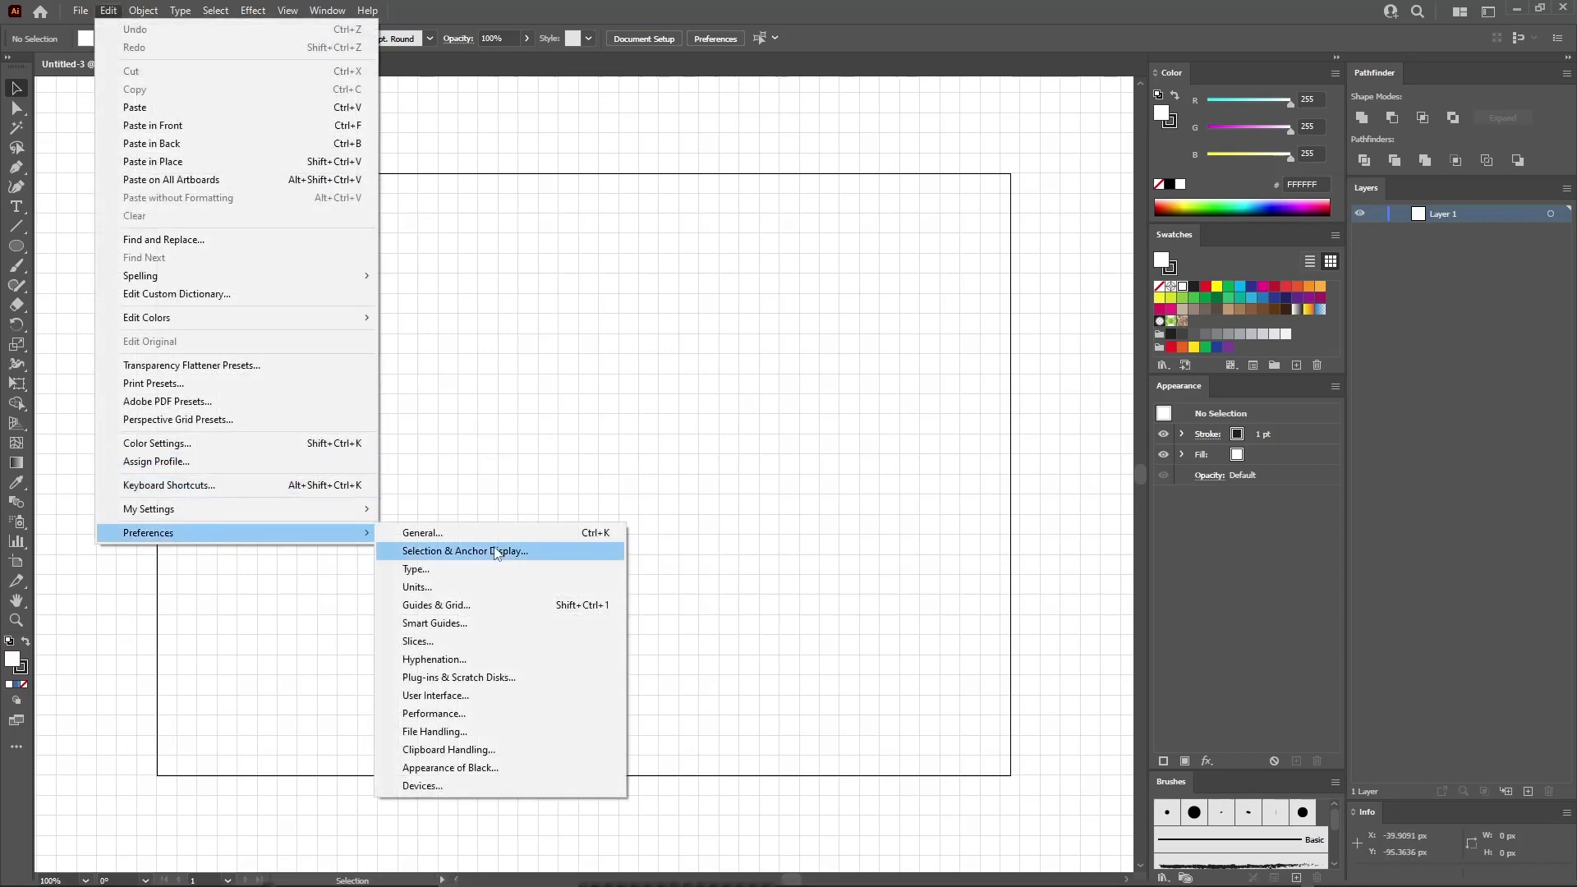
{"action": "left_click", "coordinate": [497, 601]}
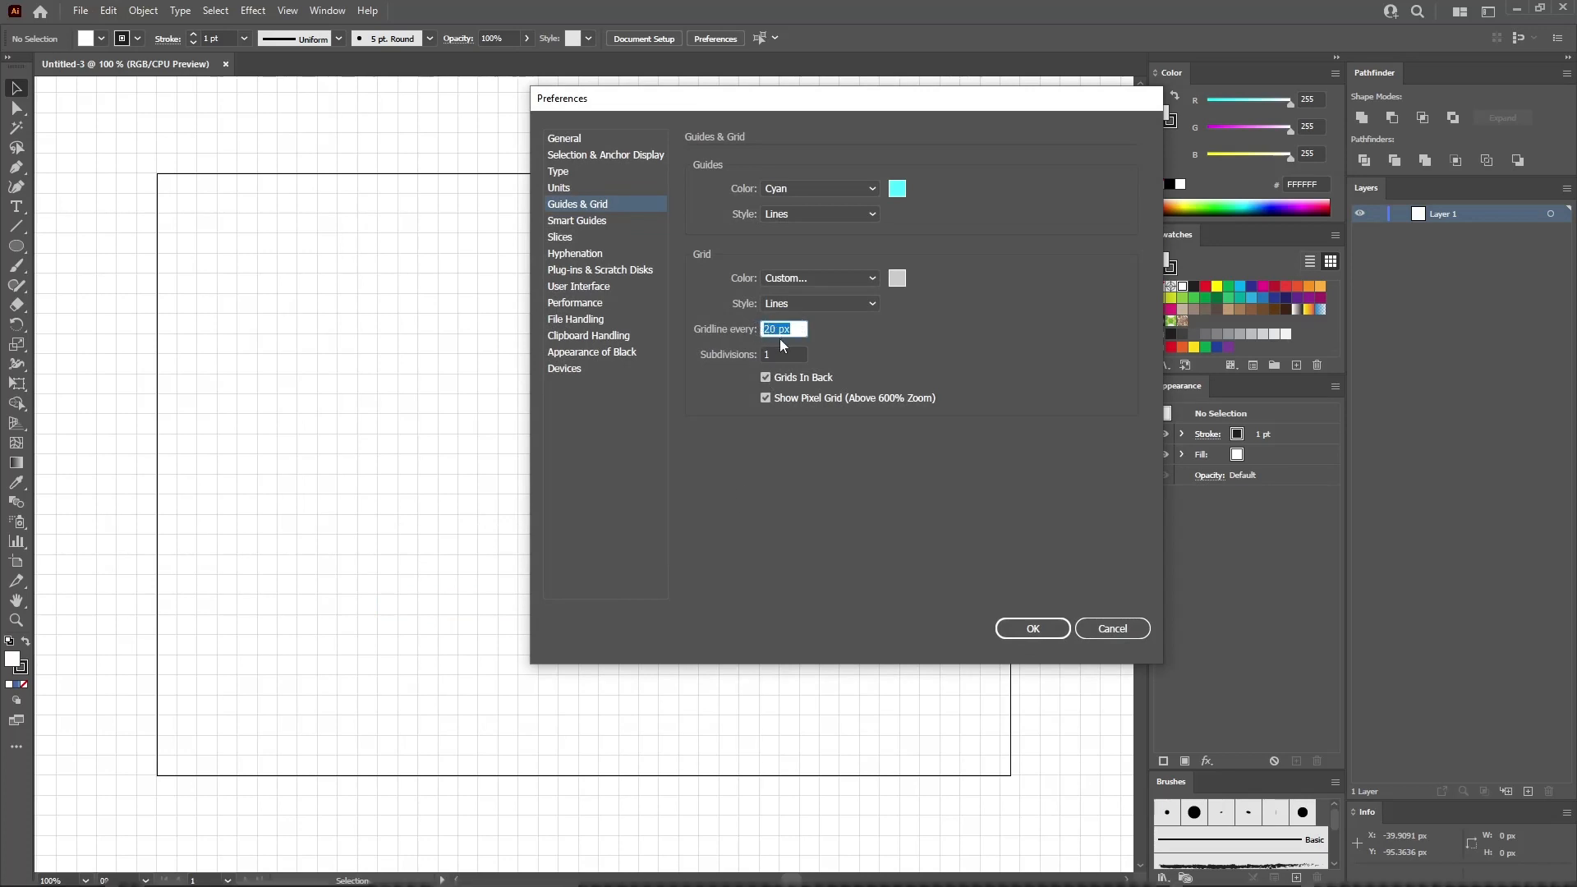
{"action": "type", "text": "5"}
{"action": "left_click", "coordinate": [1033, 629]}
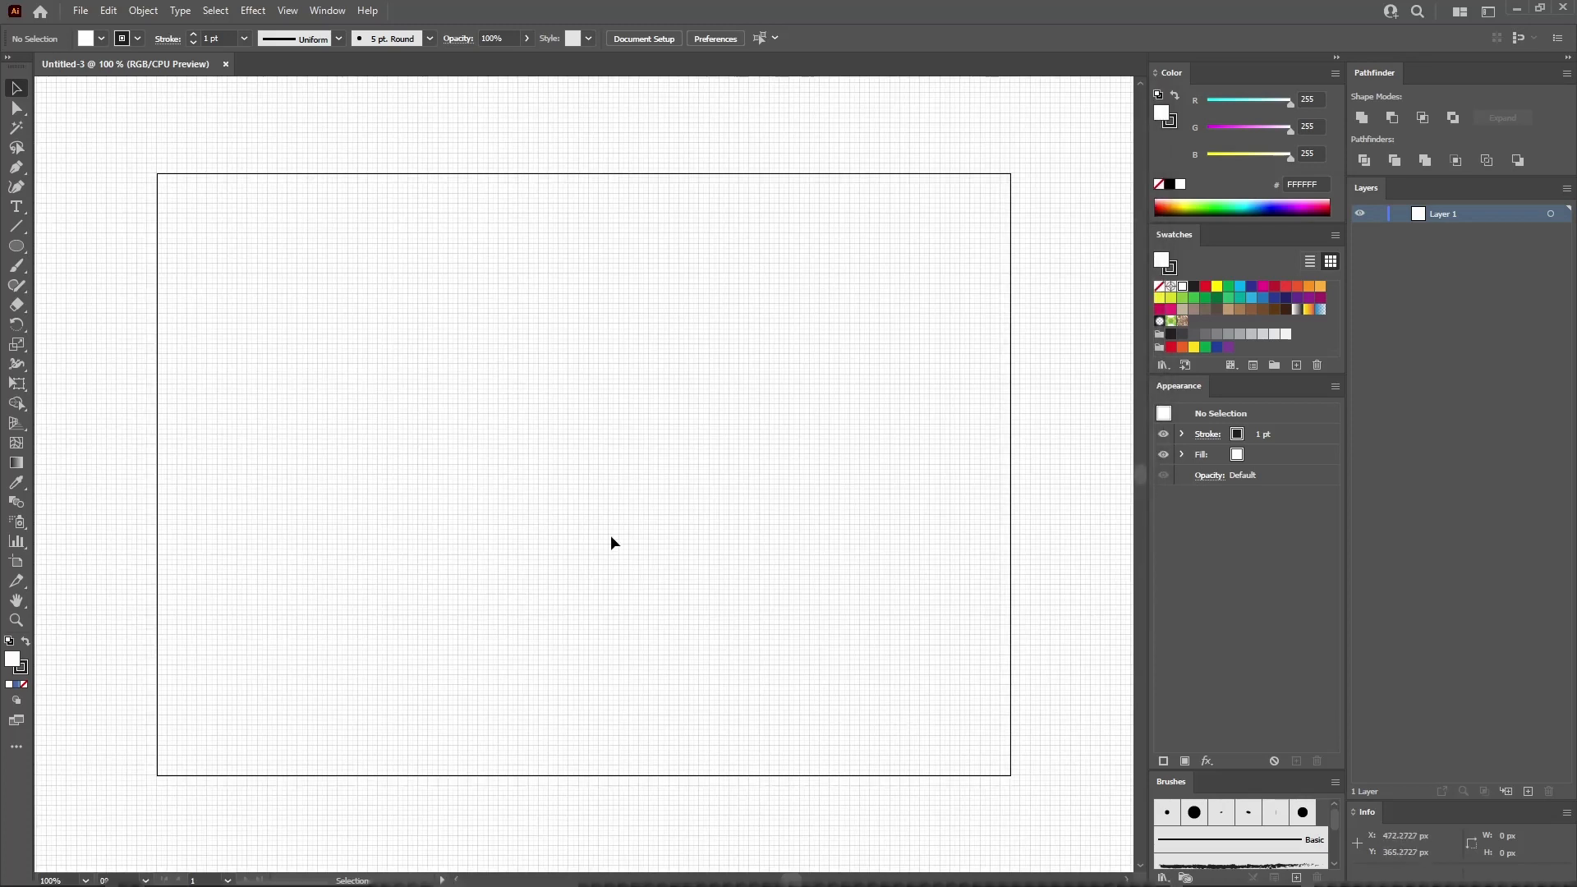
- Create a 30 x 10 px ellipse in the upper part of the artboard and remove its stroke
{"action": "left_click", "coordinate": [17, 246]}
{"action": "left_click", "coordinate": [64, 280]}
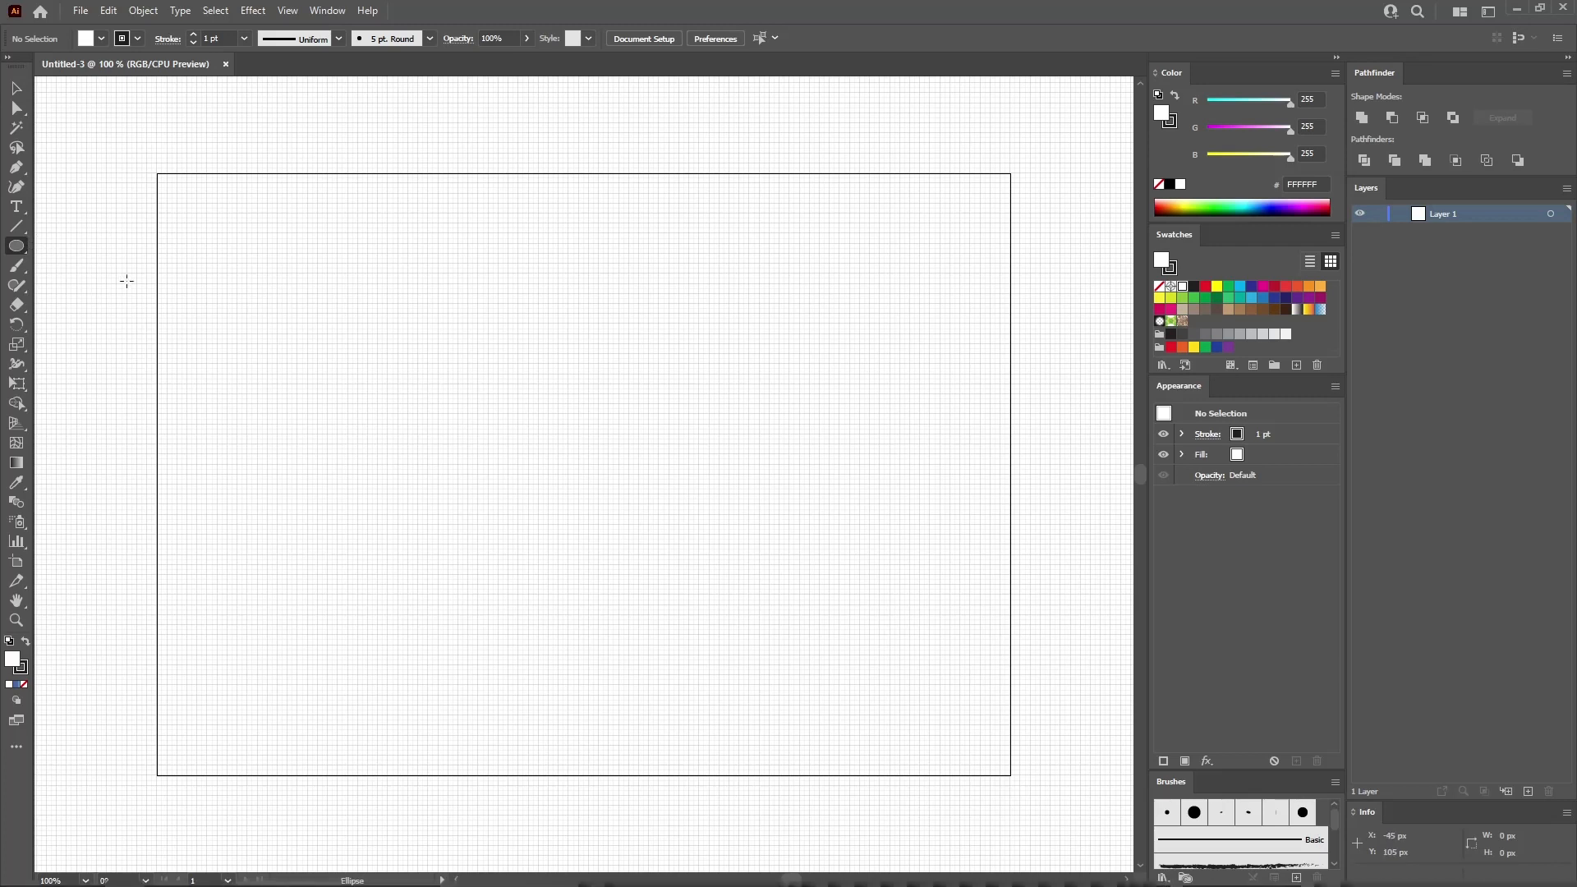
{"action": "left_click_drag", "start_coordinate": [288, 269], "coordinate": [354, 304]}
{"action": "key", "text": "ctrl+z"}
{"action": "left_click", "coordinate": [443, 310]}
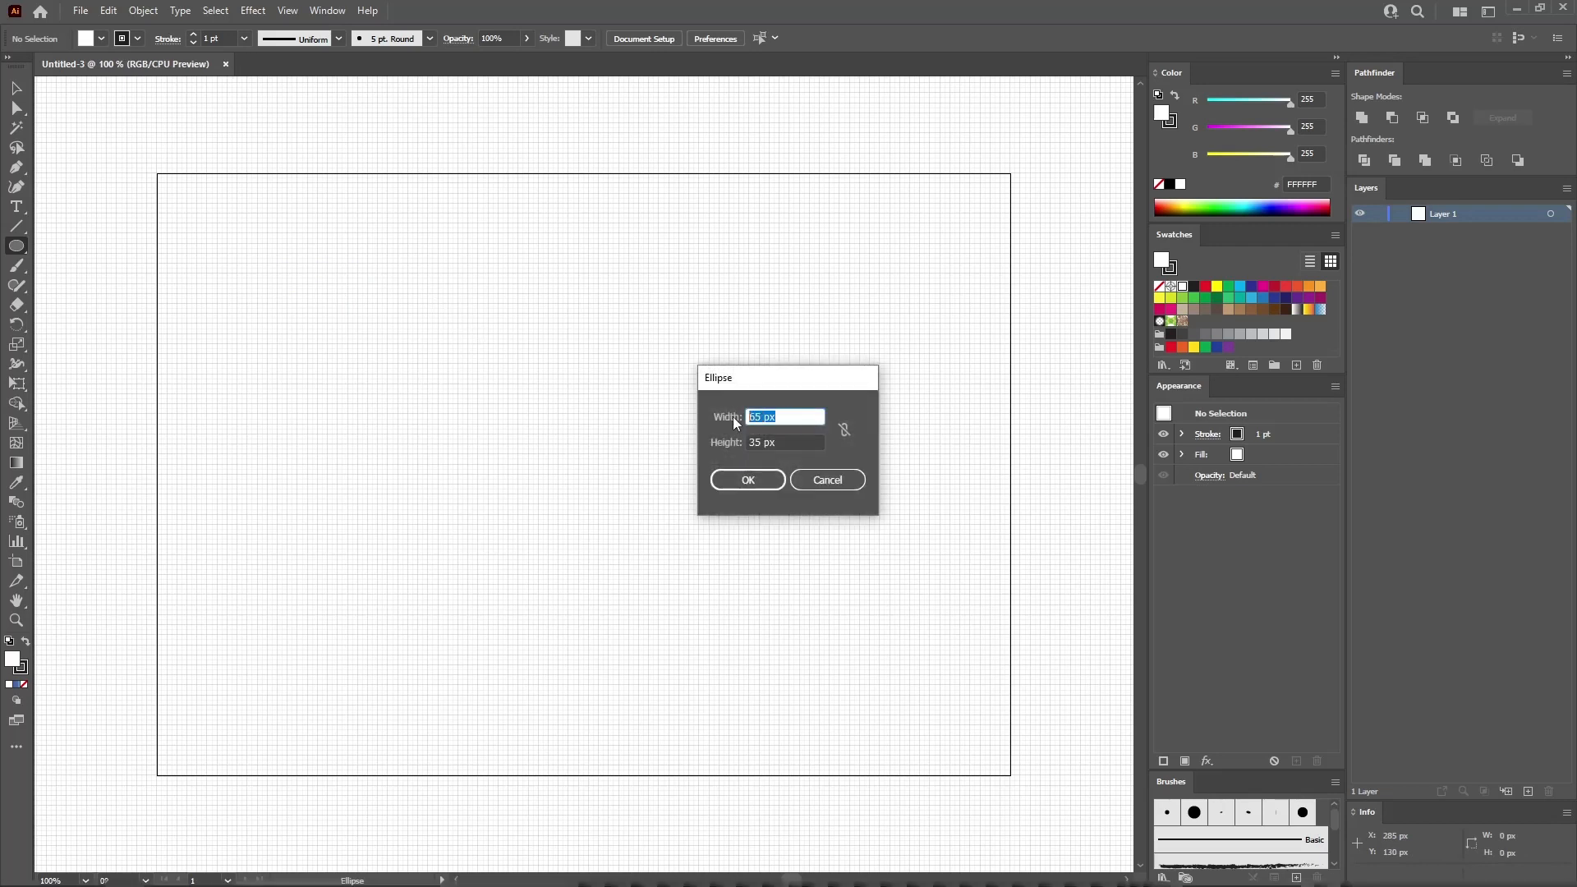
{"action": "type", "text": "30"}
{"action": "key", "text": "Tab"}
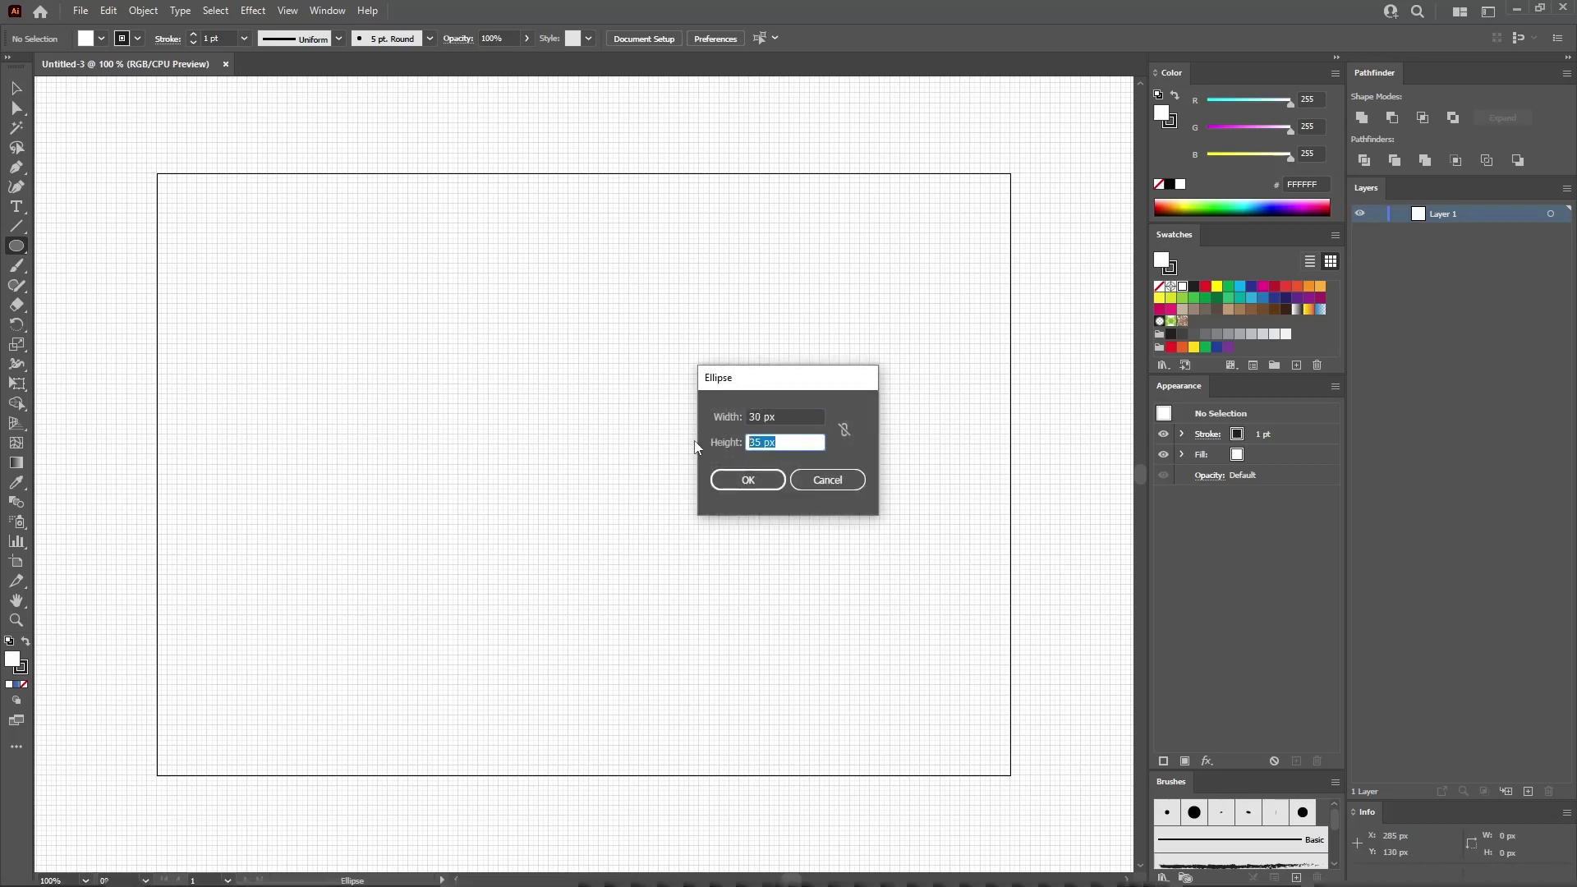
{"action": "type", "text": "10"}
{"action": "left_click", "coordinate": [748, 480]}
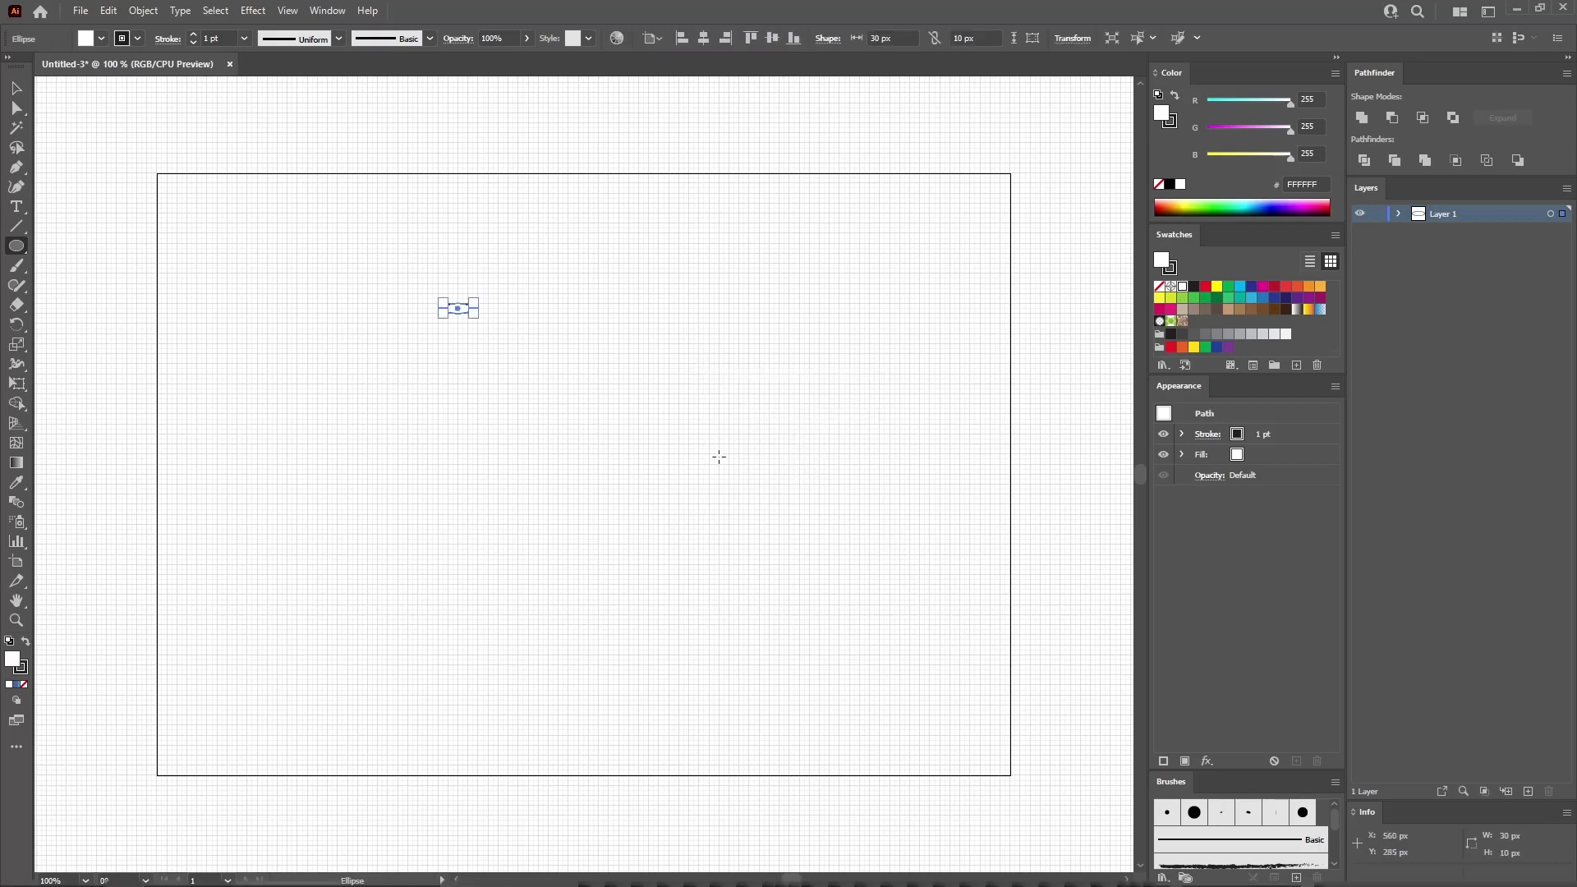
{"action": "left_click", "coordinate": [1307, 432]}
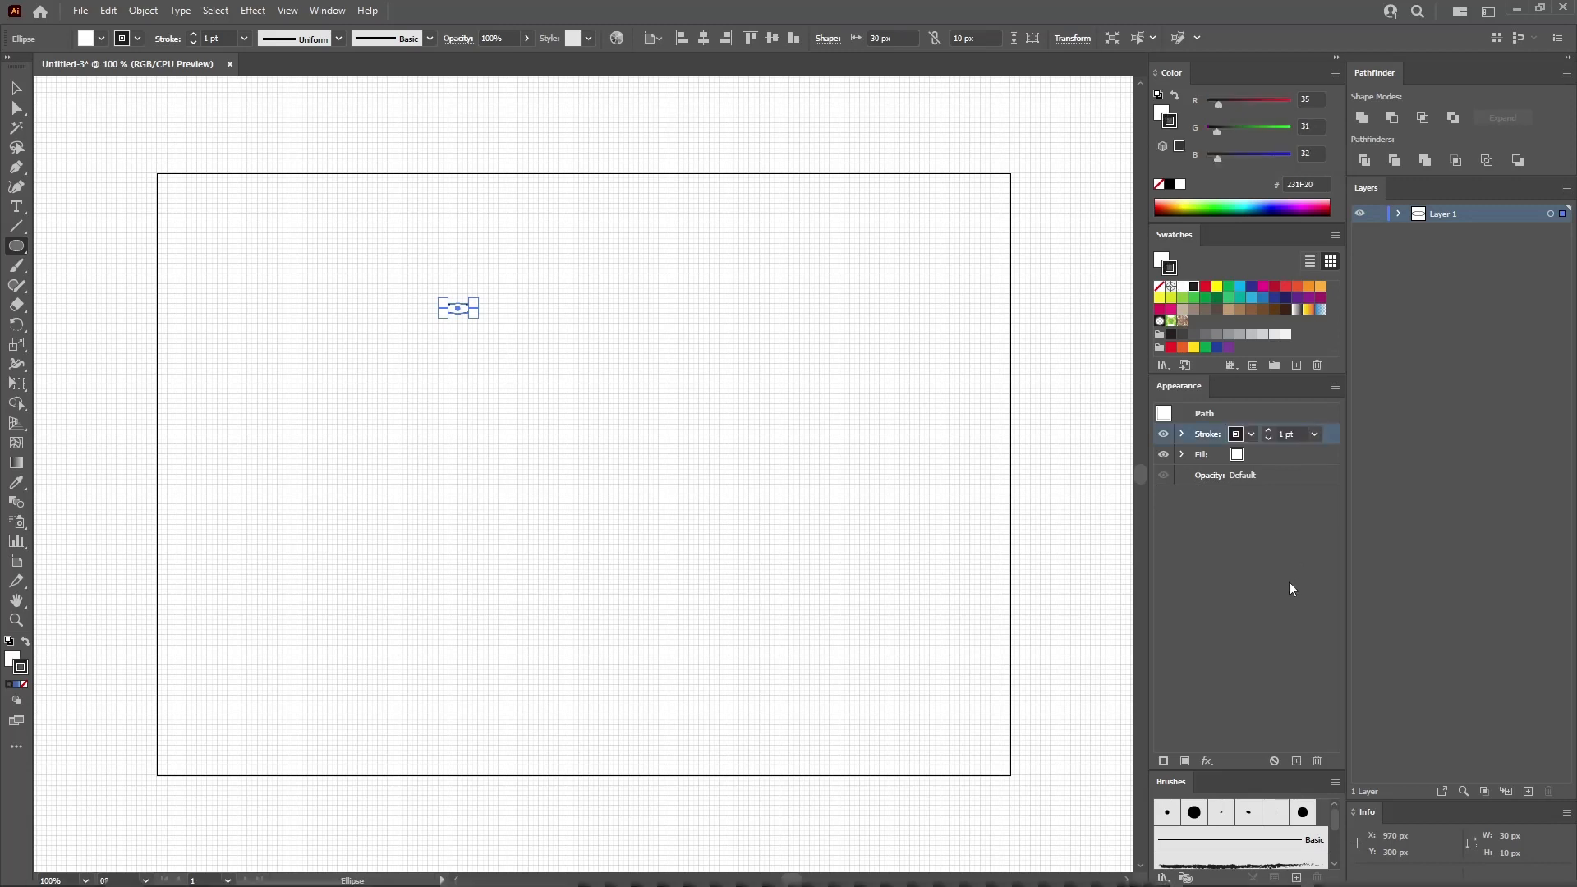
{"action": "left_click", "coordinate": [1317, 758]}
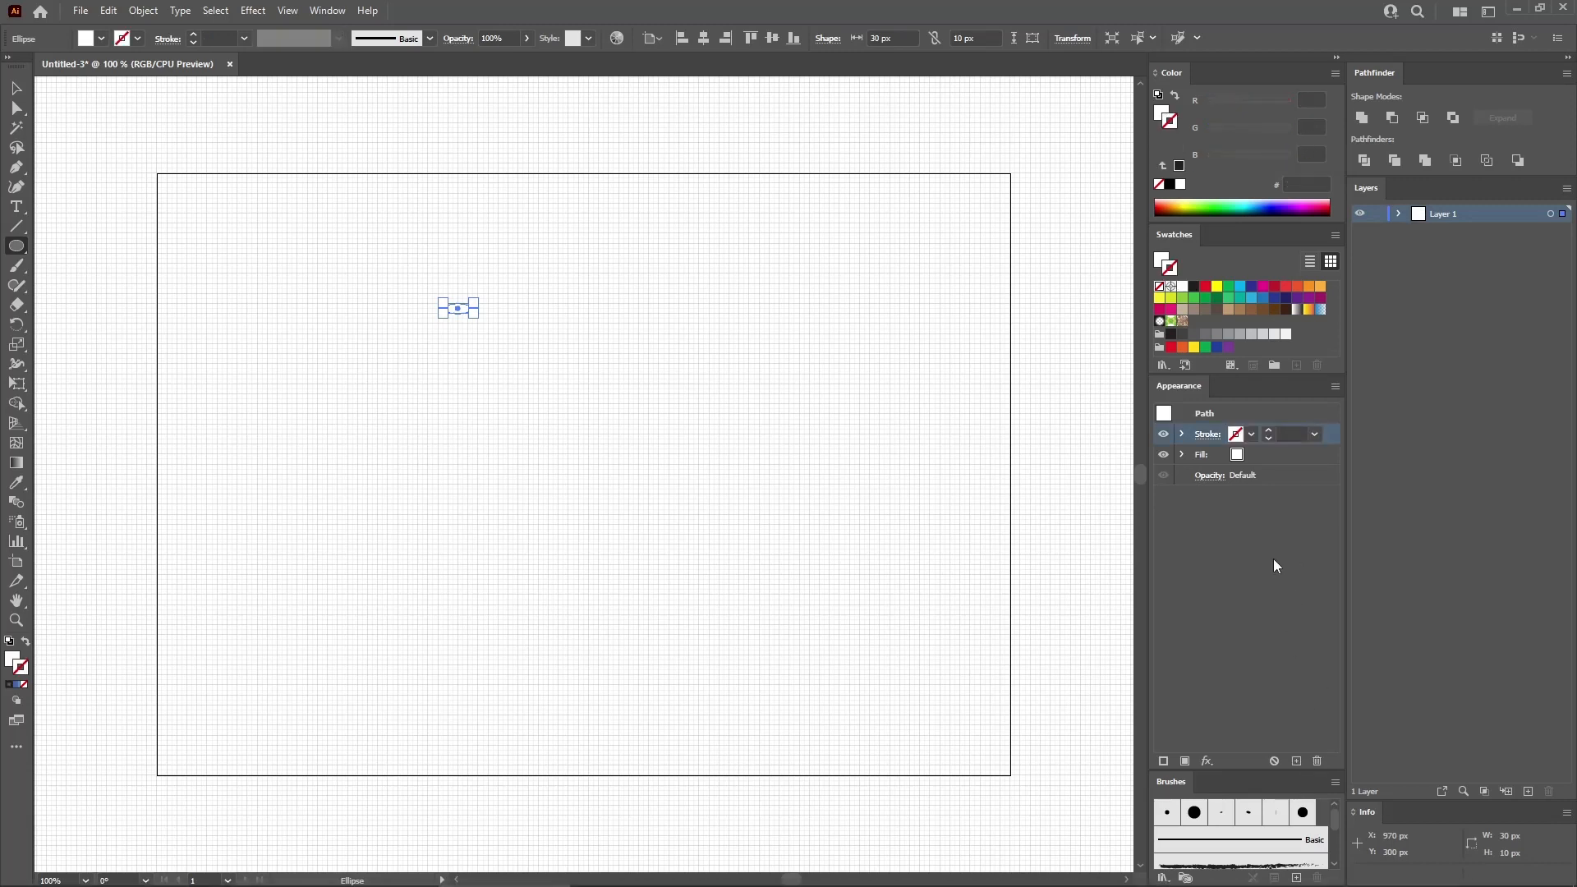
- Fill the ellipse with the RGB color 71, 32, 65 and save that color as a new swatch
{"action": "left_click", "coordinate": [1270, 456]}
{"action": "left_click", "coordinate": [1310, 99]}
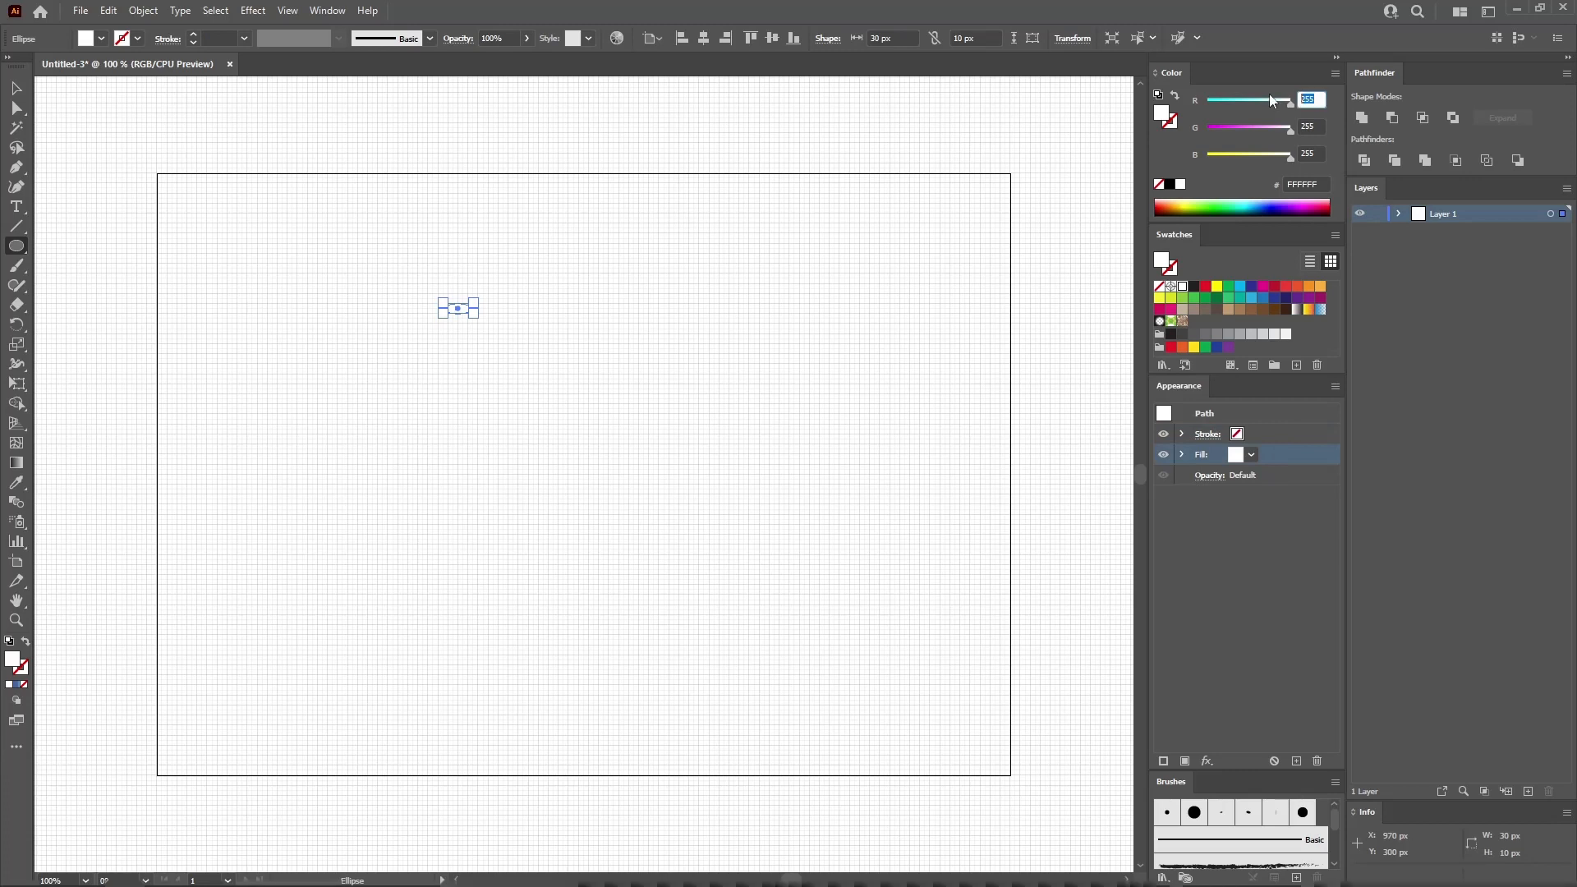
{"action": "type", "text": "71"}
{"action": "key", "text": "Tab"}
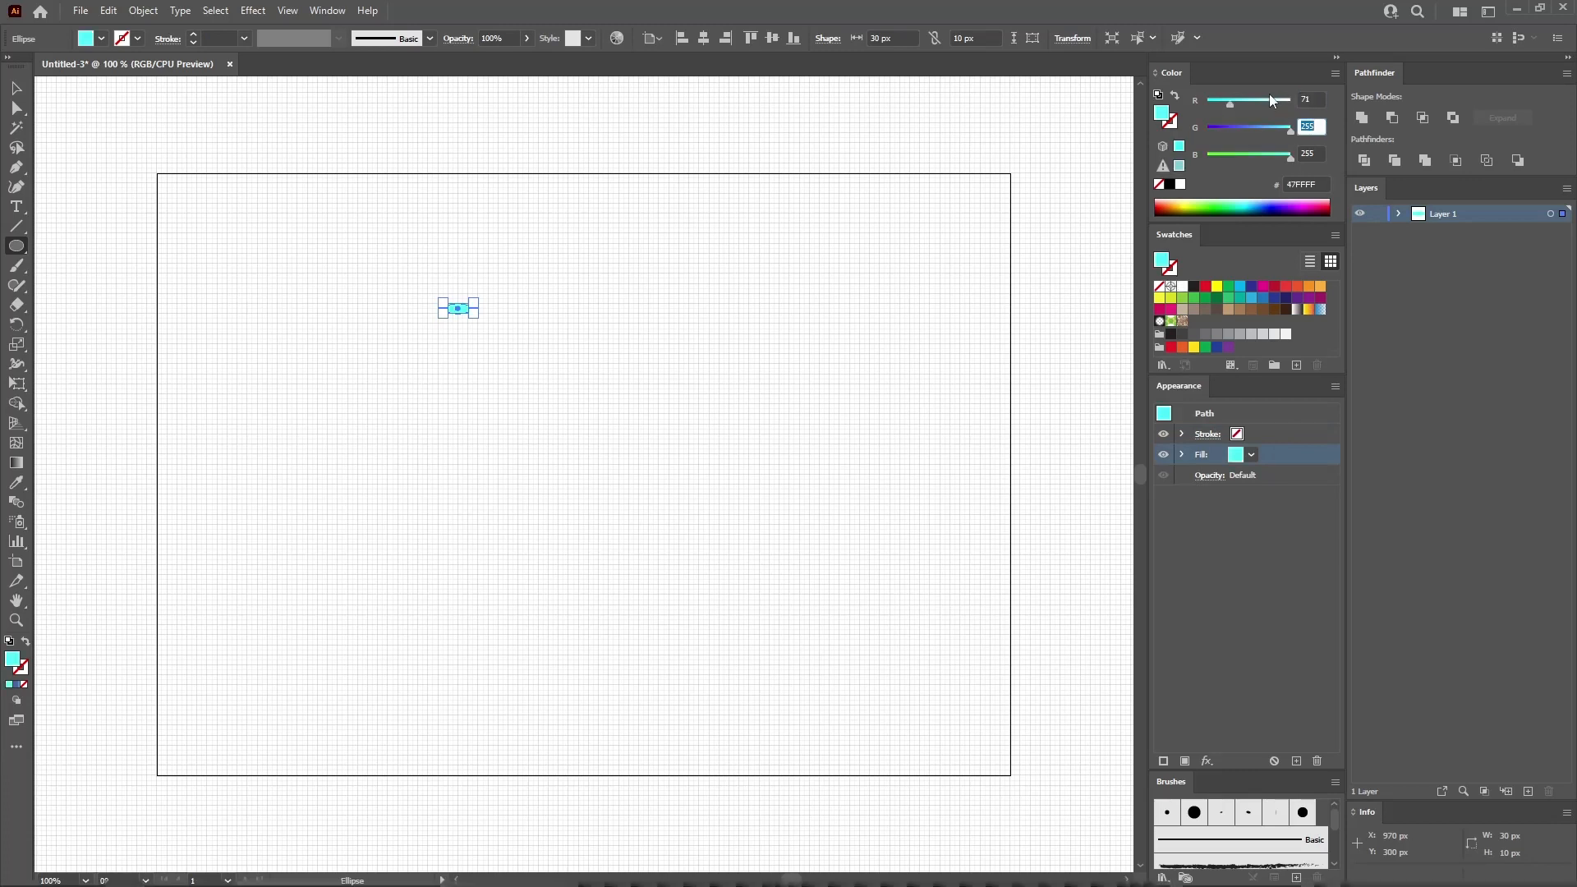
{"action": "type", "text": "32"}
{"action": "key", "text": "Tab"}
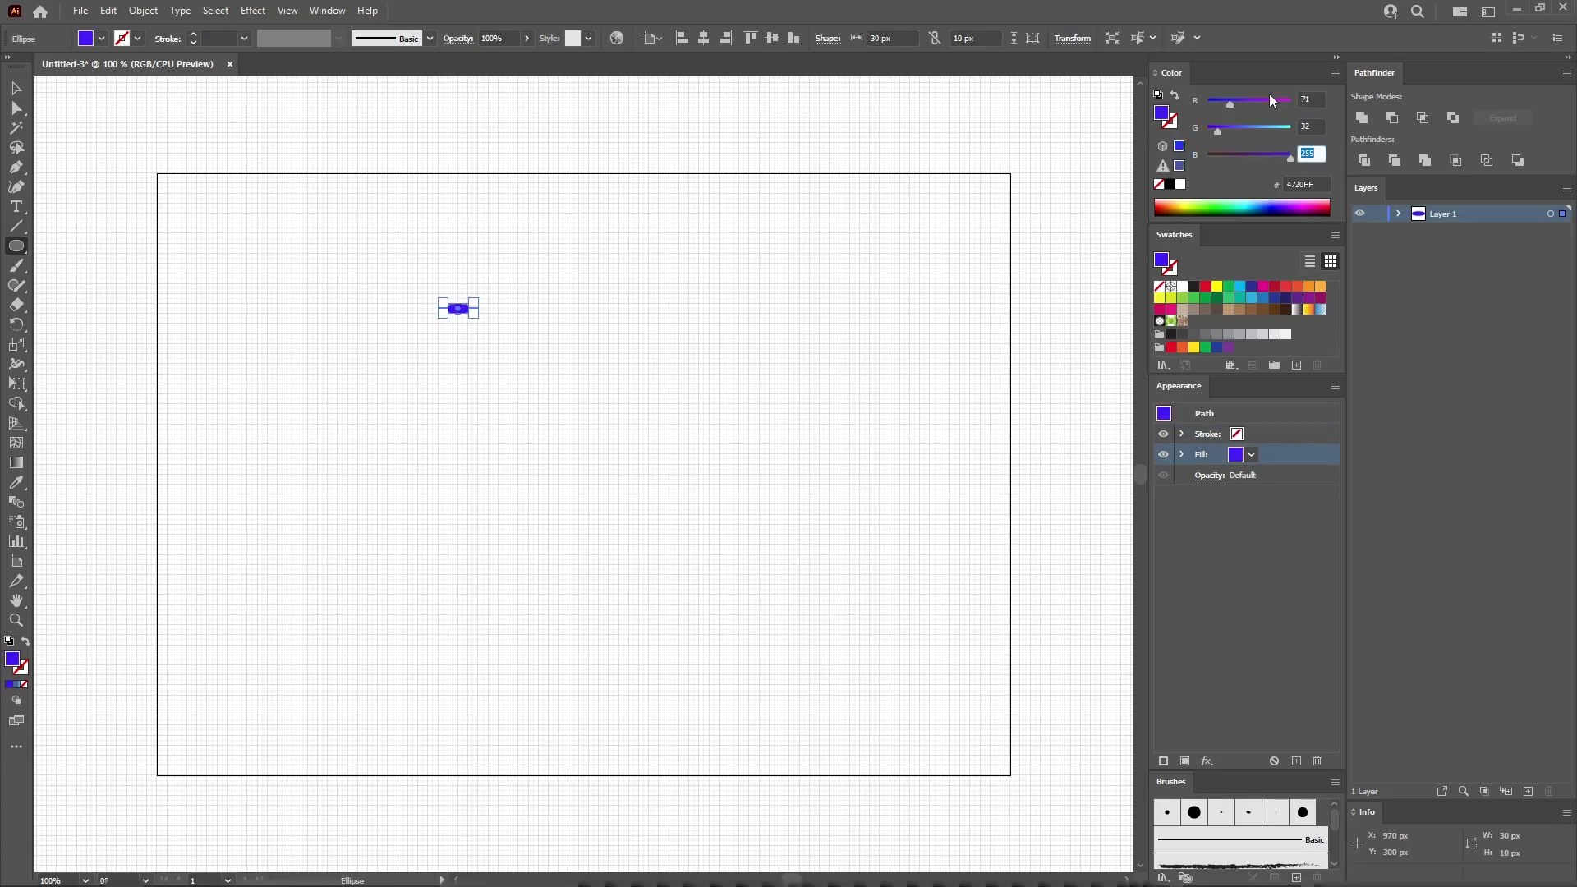
{"action": "type", "text": "65"}
{"action": "key", "text": "Return"}
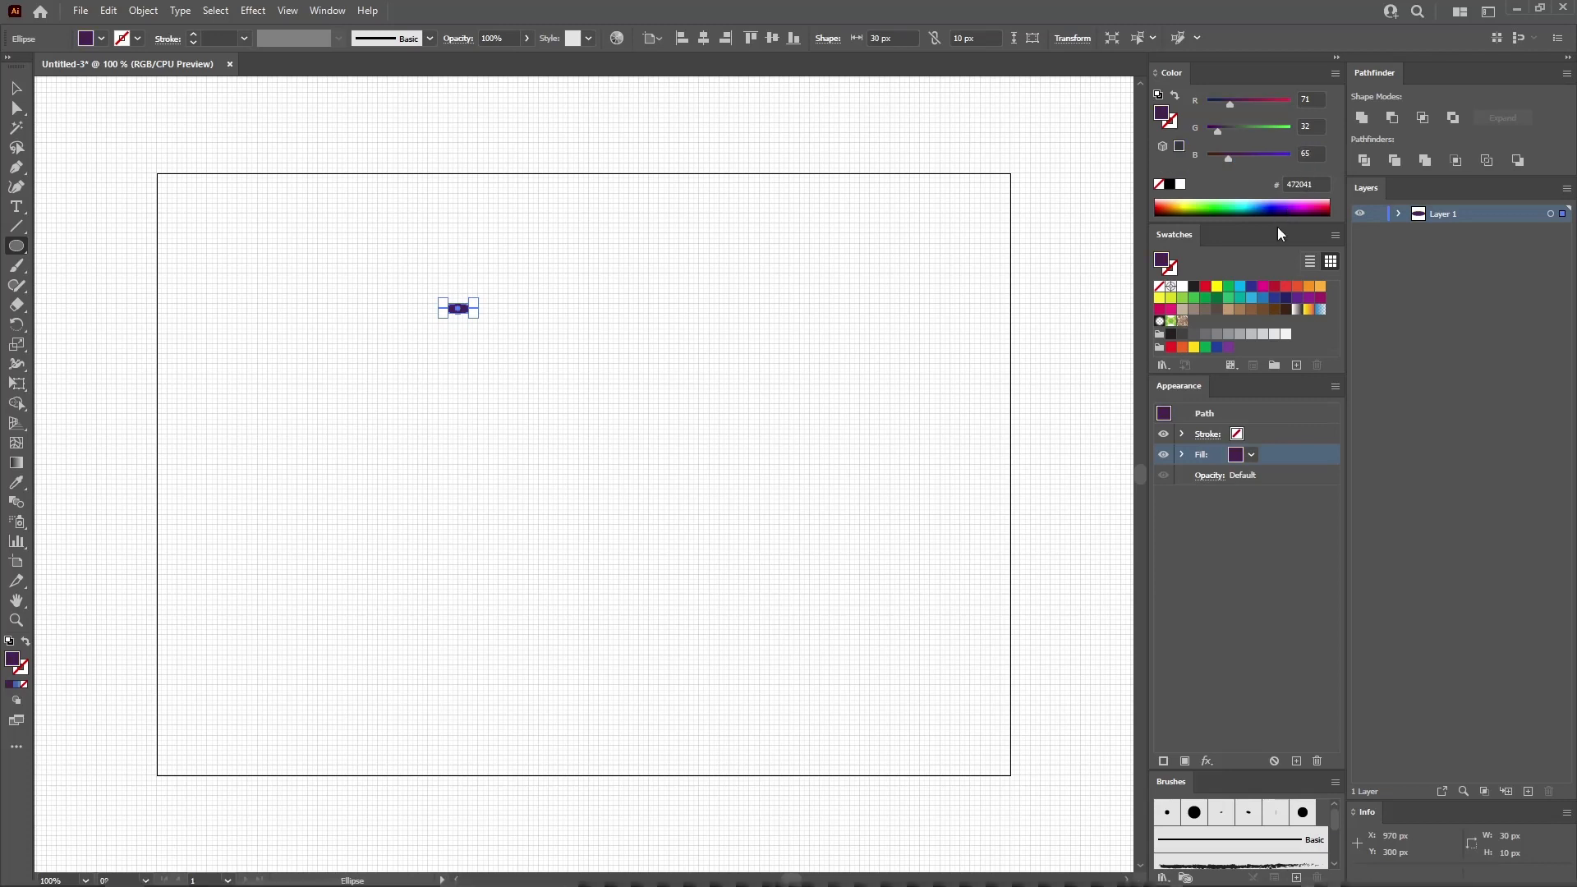
{"action": "left_click", "coordinate": [1296, 365]}
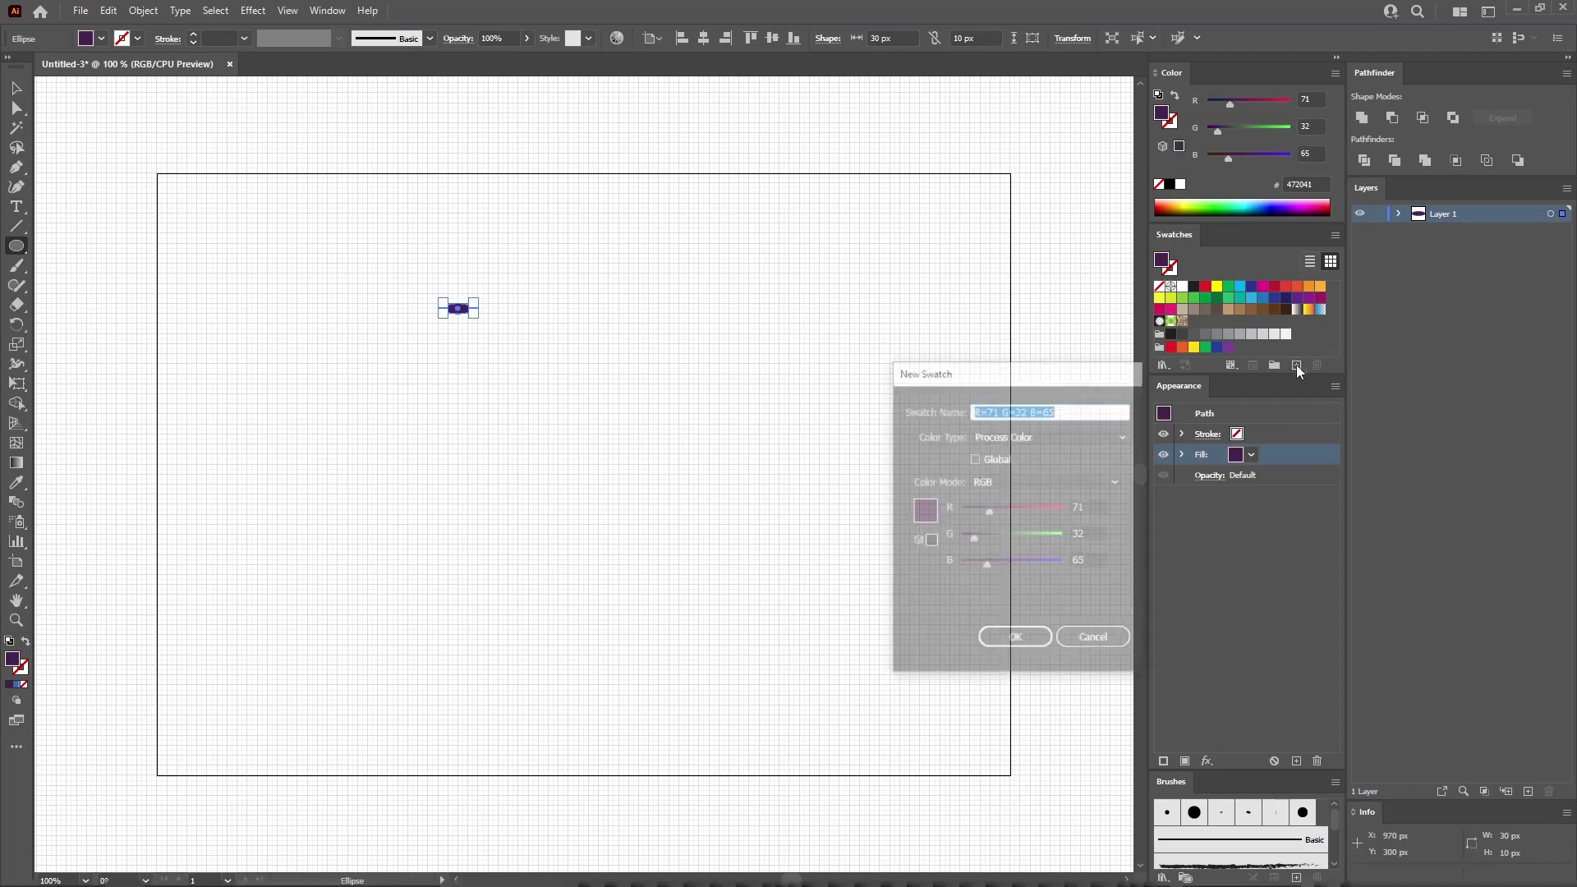
{"action": "left_click", "coordinate": [1015, 640]}
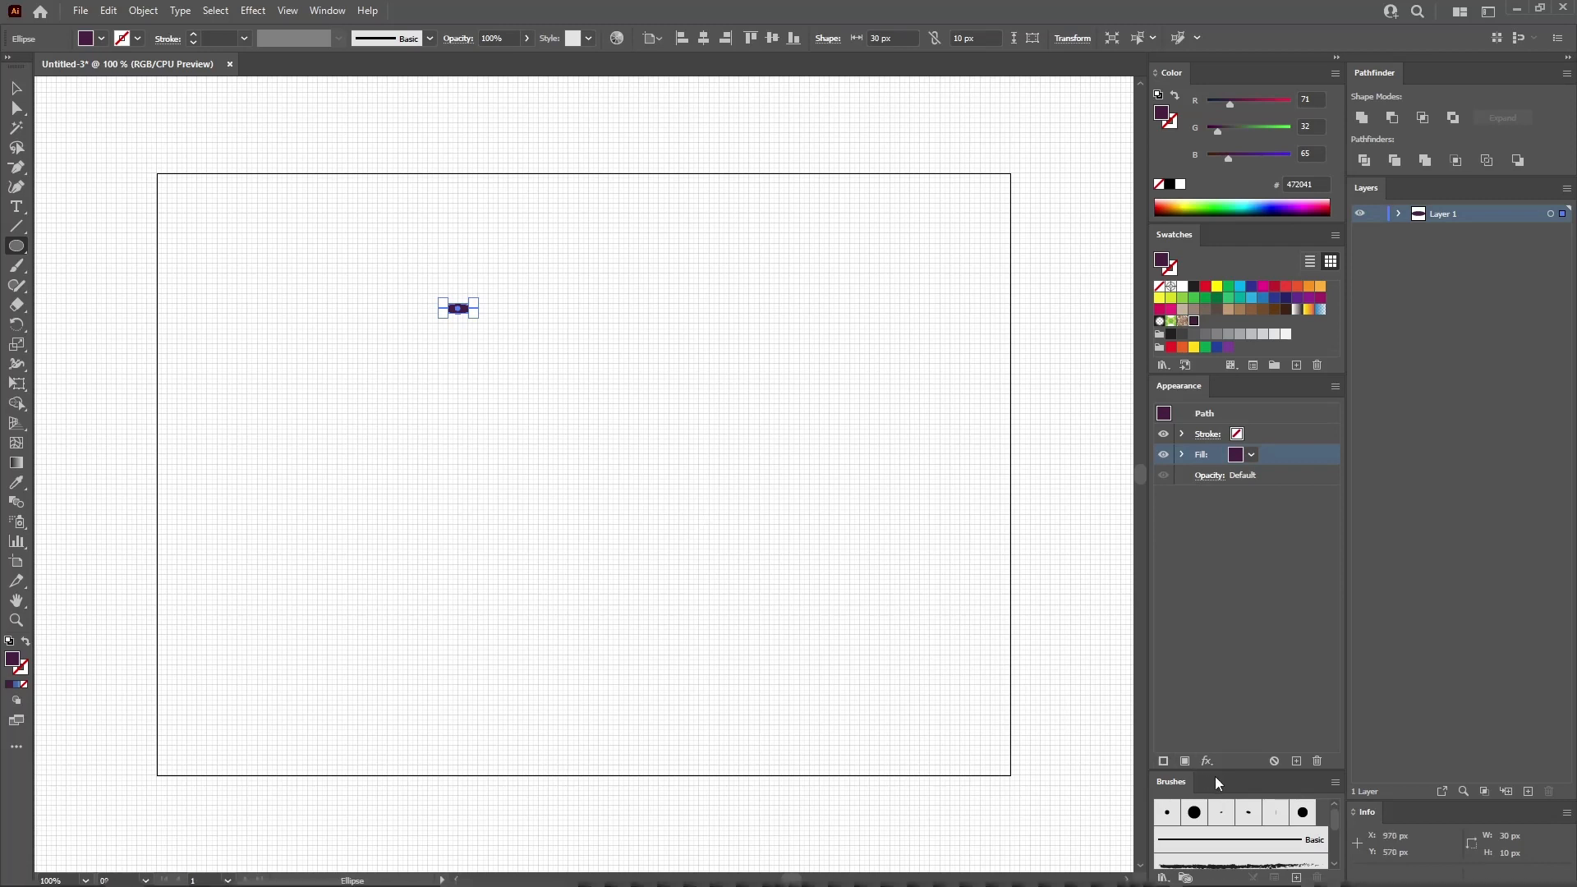
- Select all unused brushes in the document's brush collection and delete them
{"action": "left_click", "coordinate": [1335, 782]}
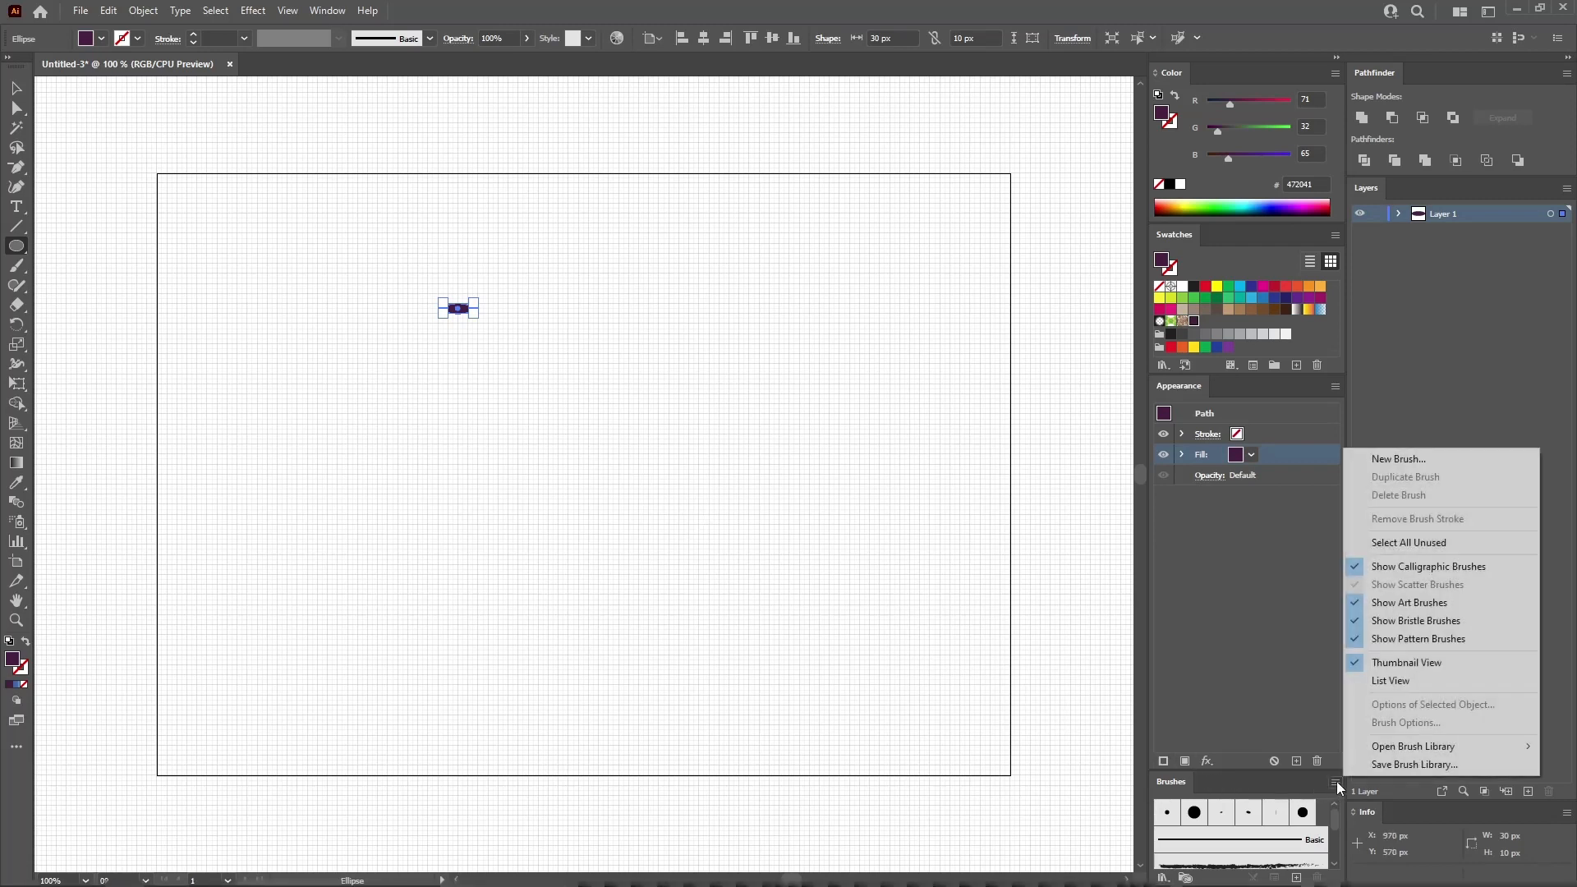
{"action": "left_click", "coordinate": [1415, 545]}
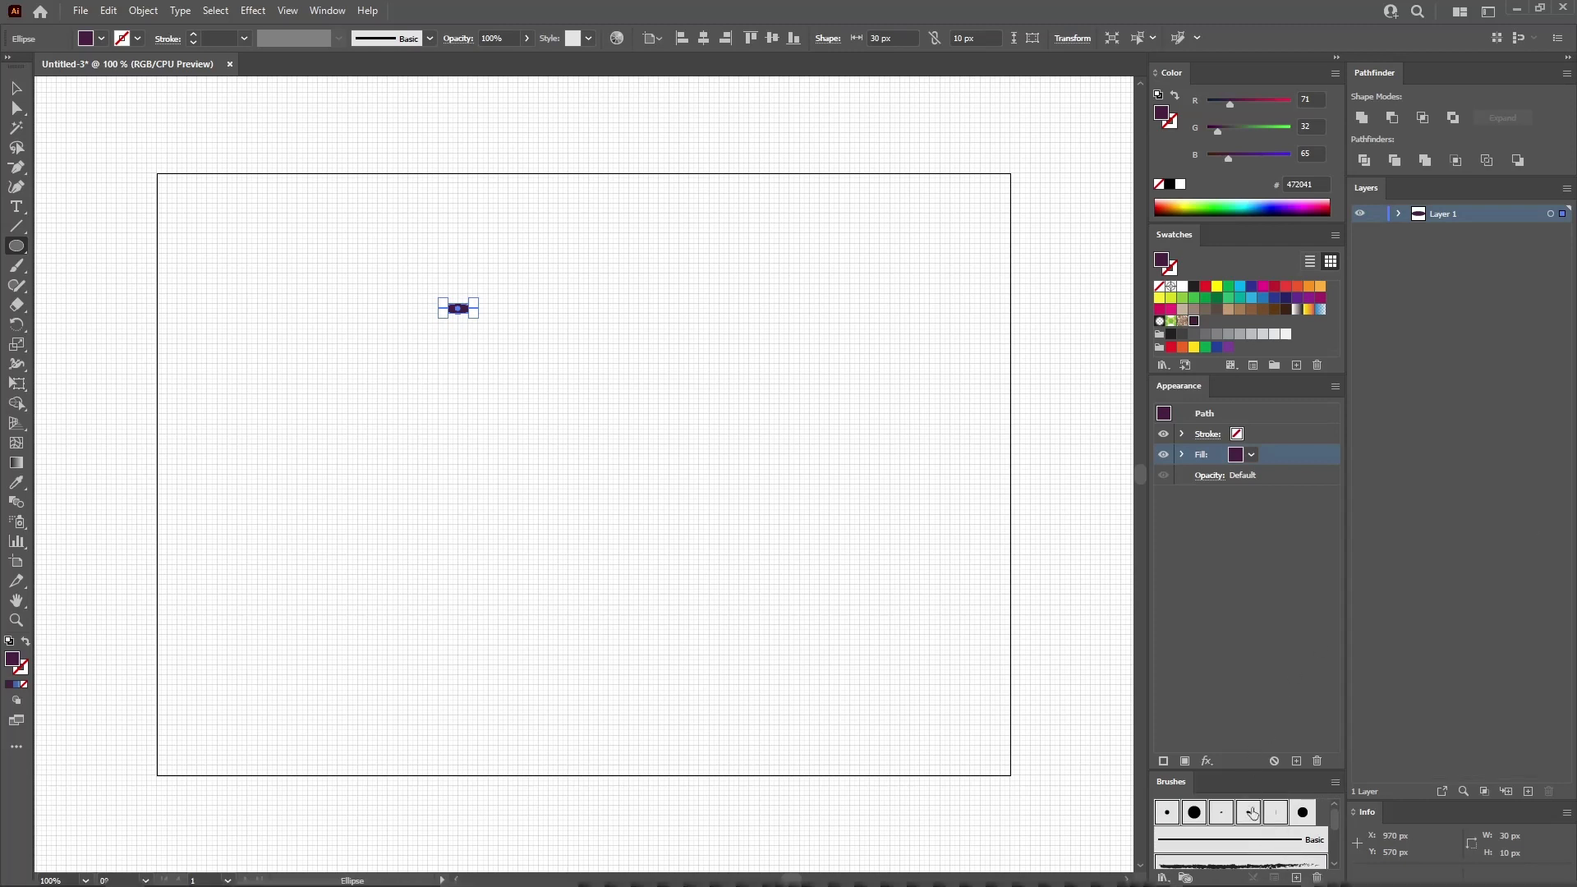
{"action": "left_click", "coordinate": [1317, 877]}
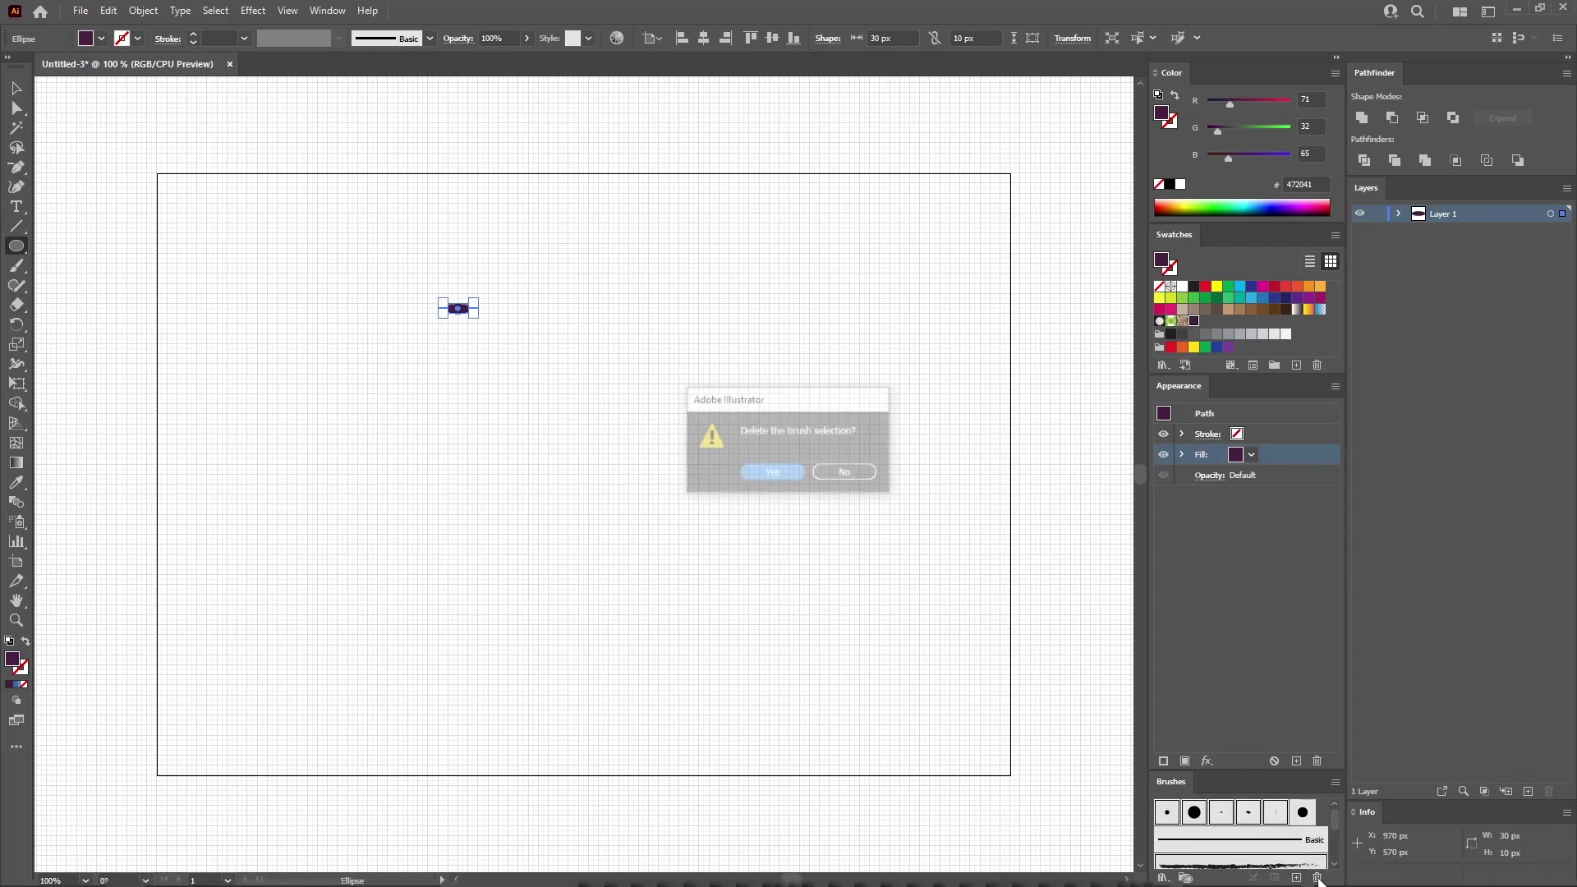
{"action": "key", "text": "Return"}
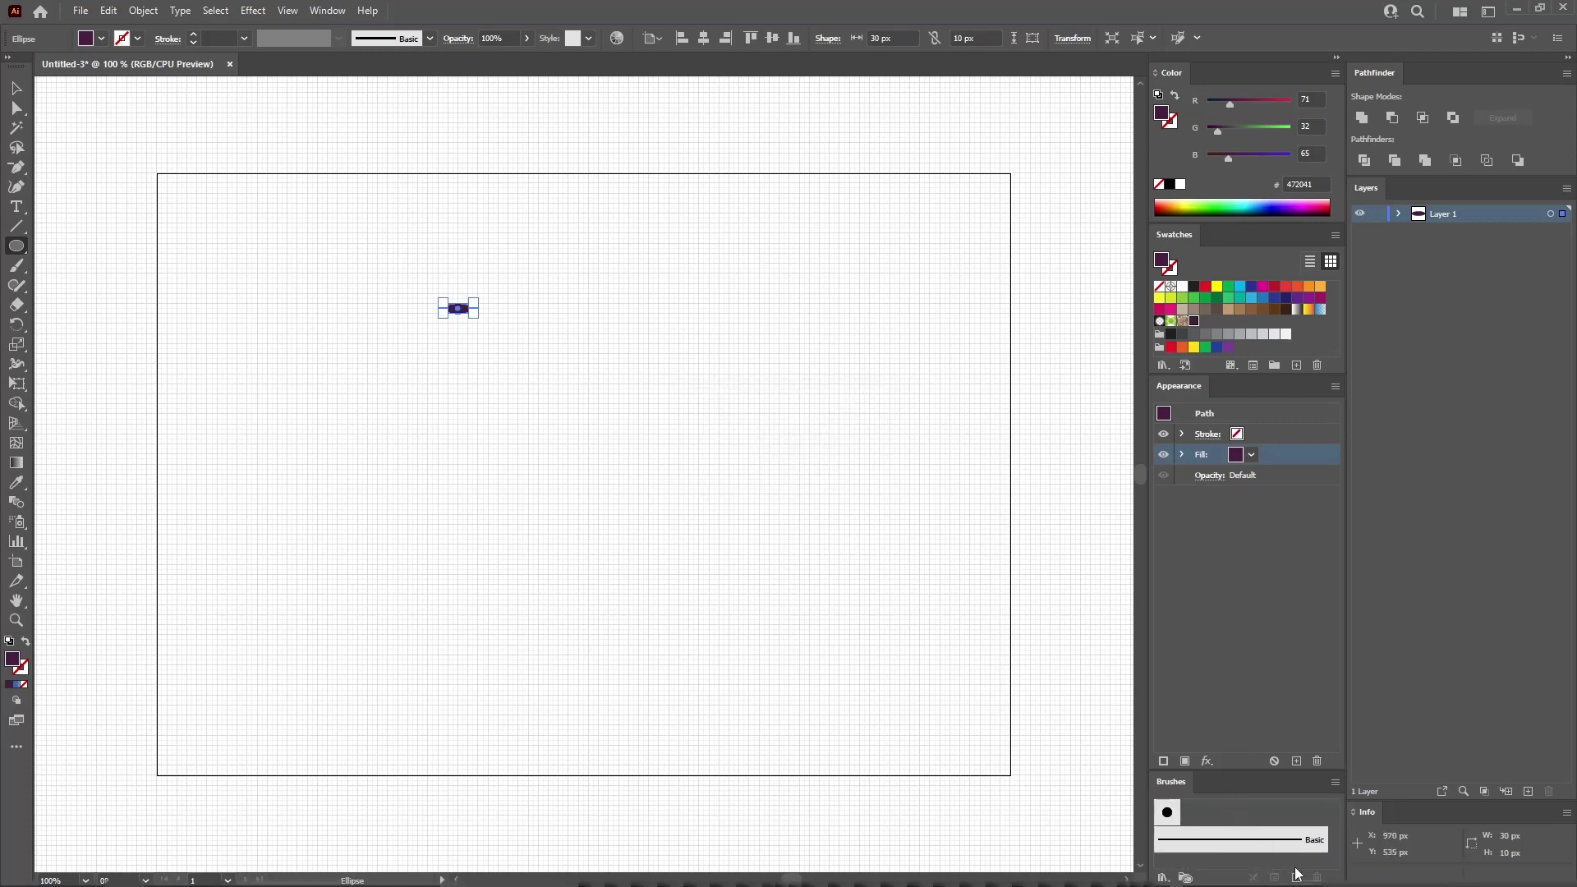
- Save the purple ellipse as a new art brush stretched to fit the stroke length, and delete the ellipse from the artboard
{"action": "left_click", "coordinate": [1297, 877]}
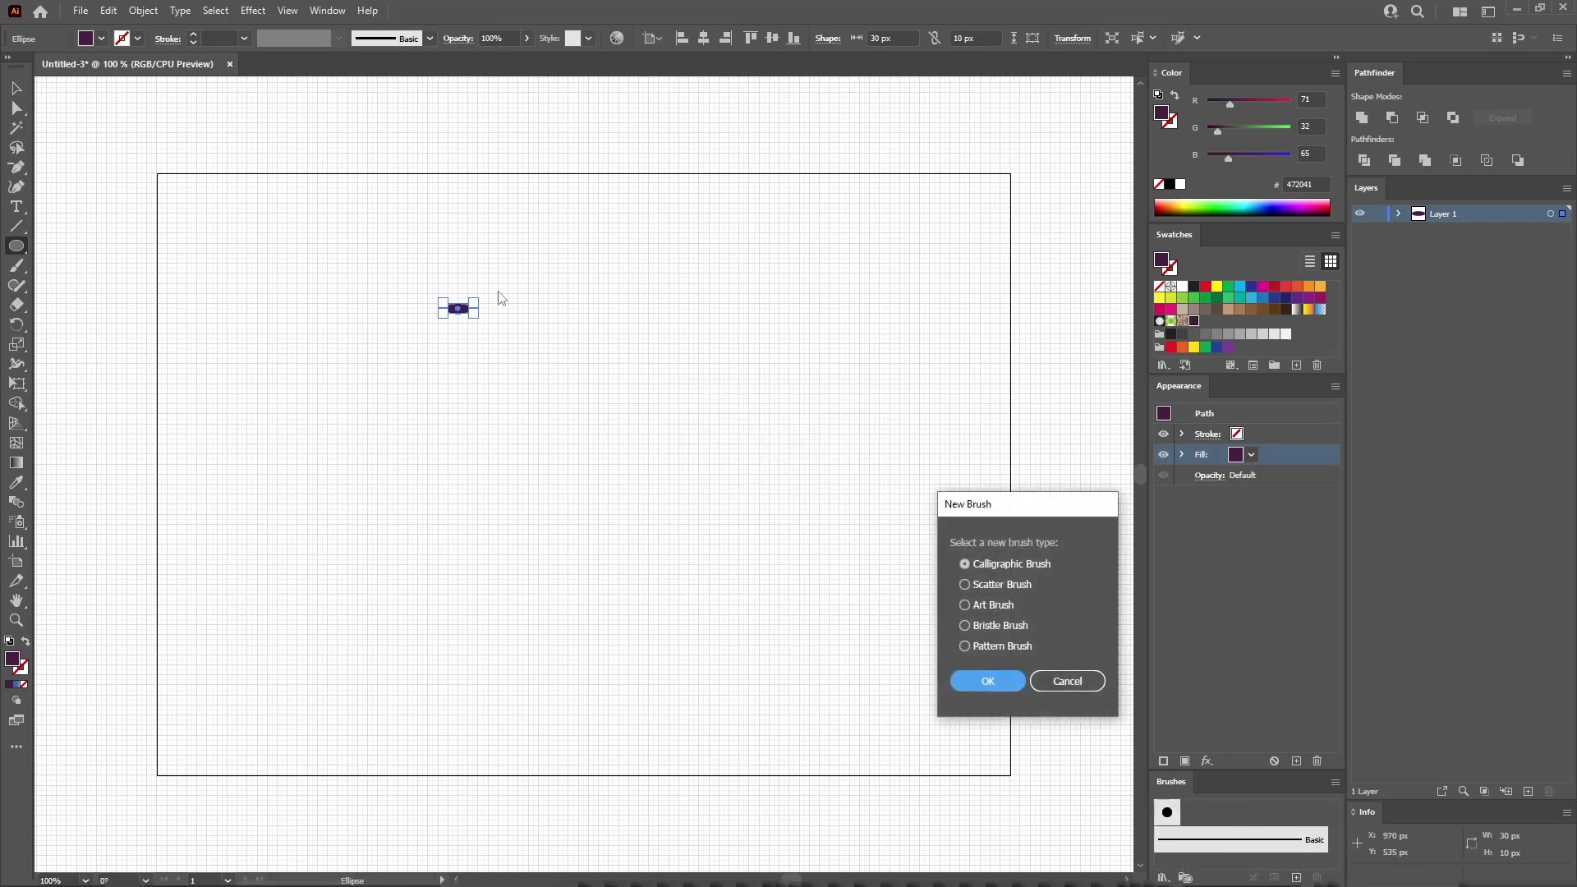
{"action": "left_click", "coordinate": [964, 604]}
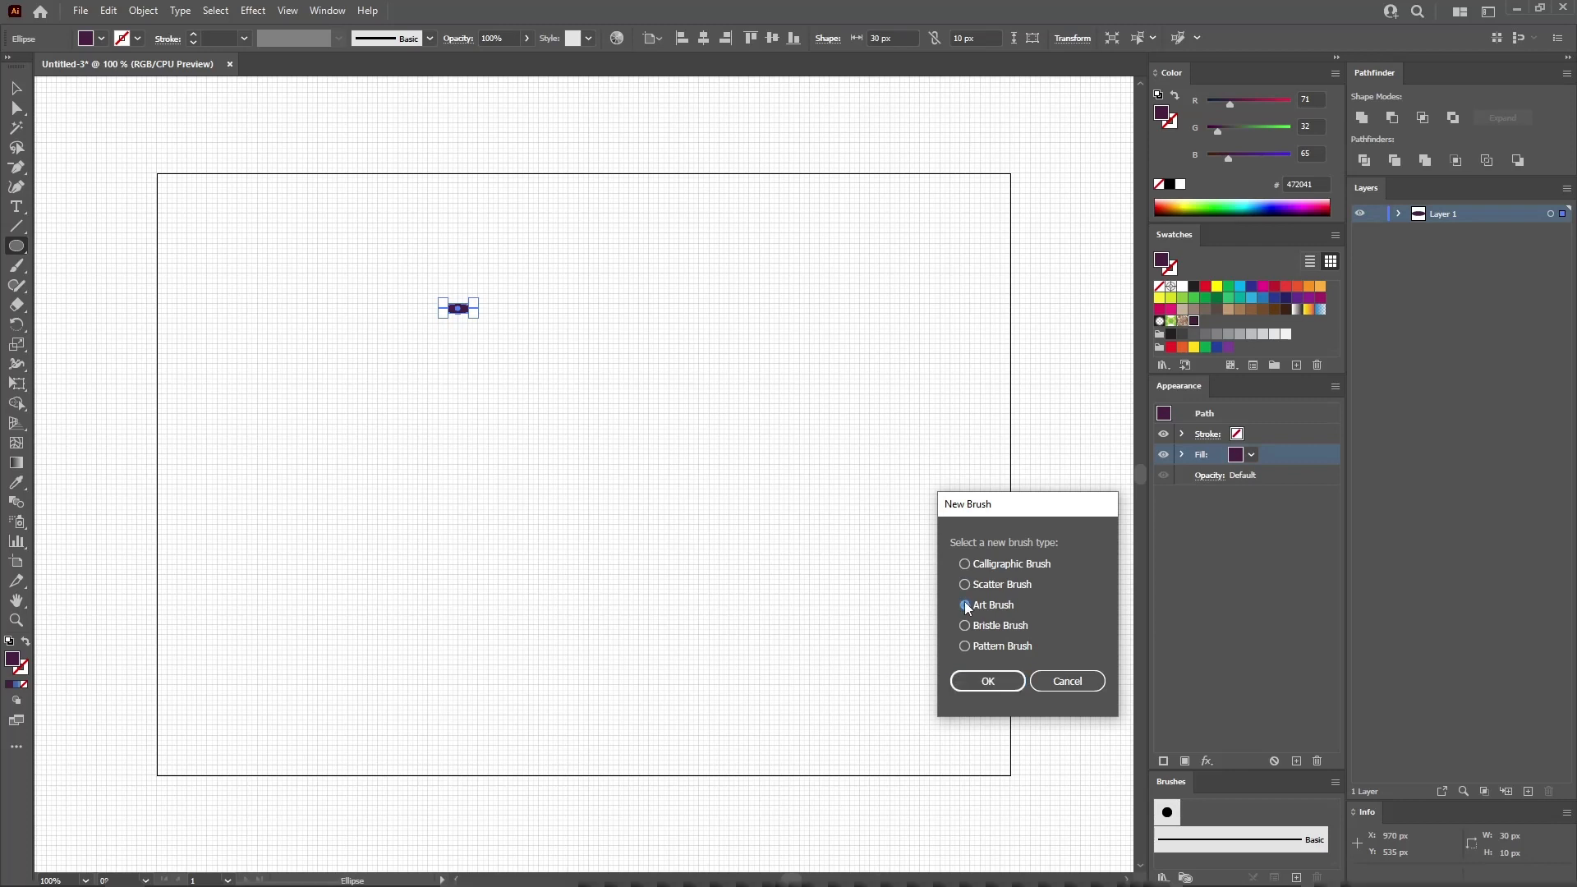
{"action": "left_click", "coordinate": [988, 683]}
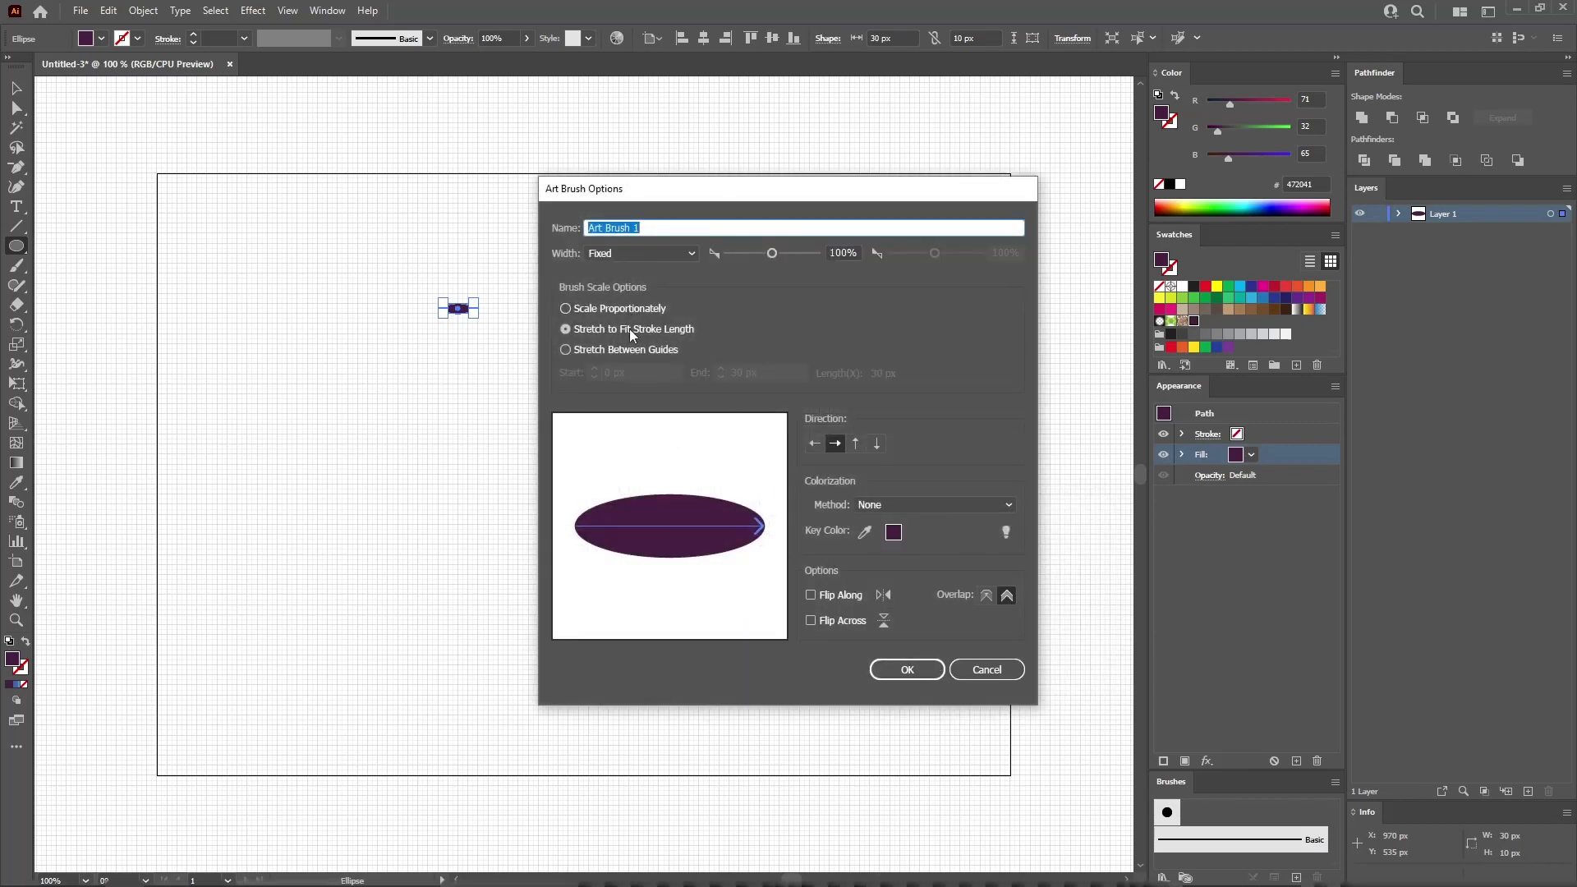
{"action": "left_click", "coordinate": [917, 670]}
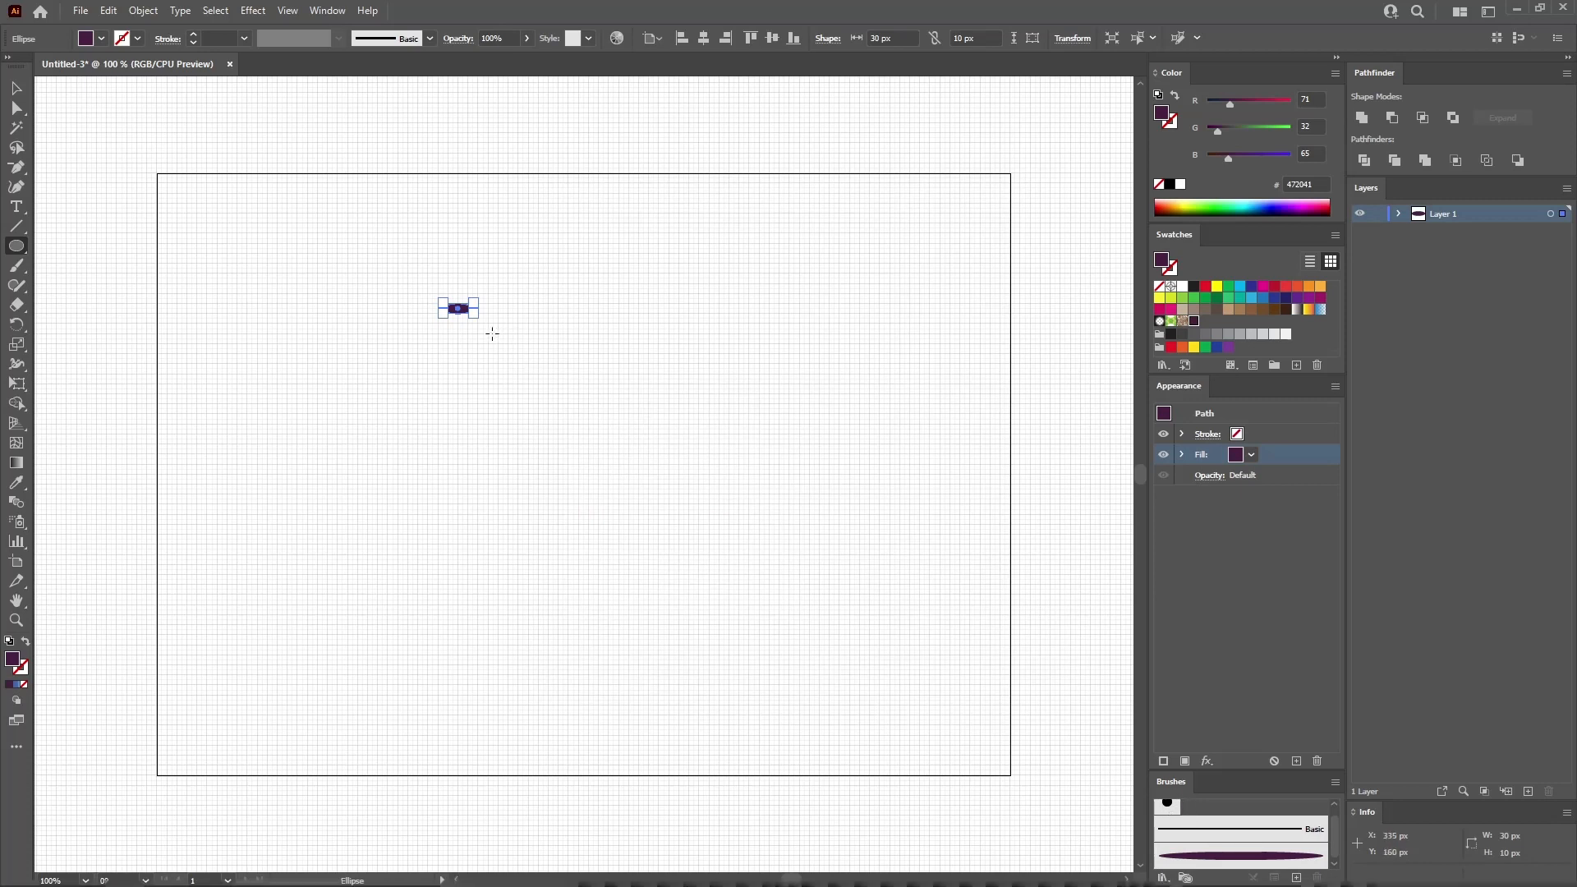
{"action": "key", "text": "Delete"}
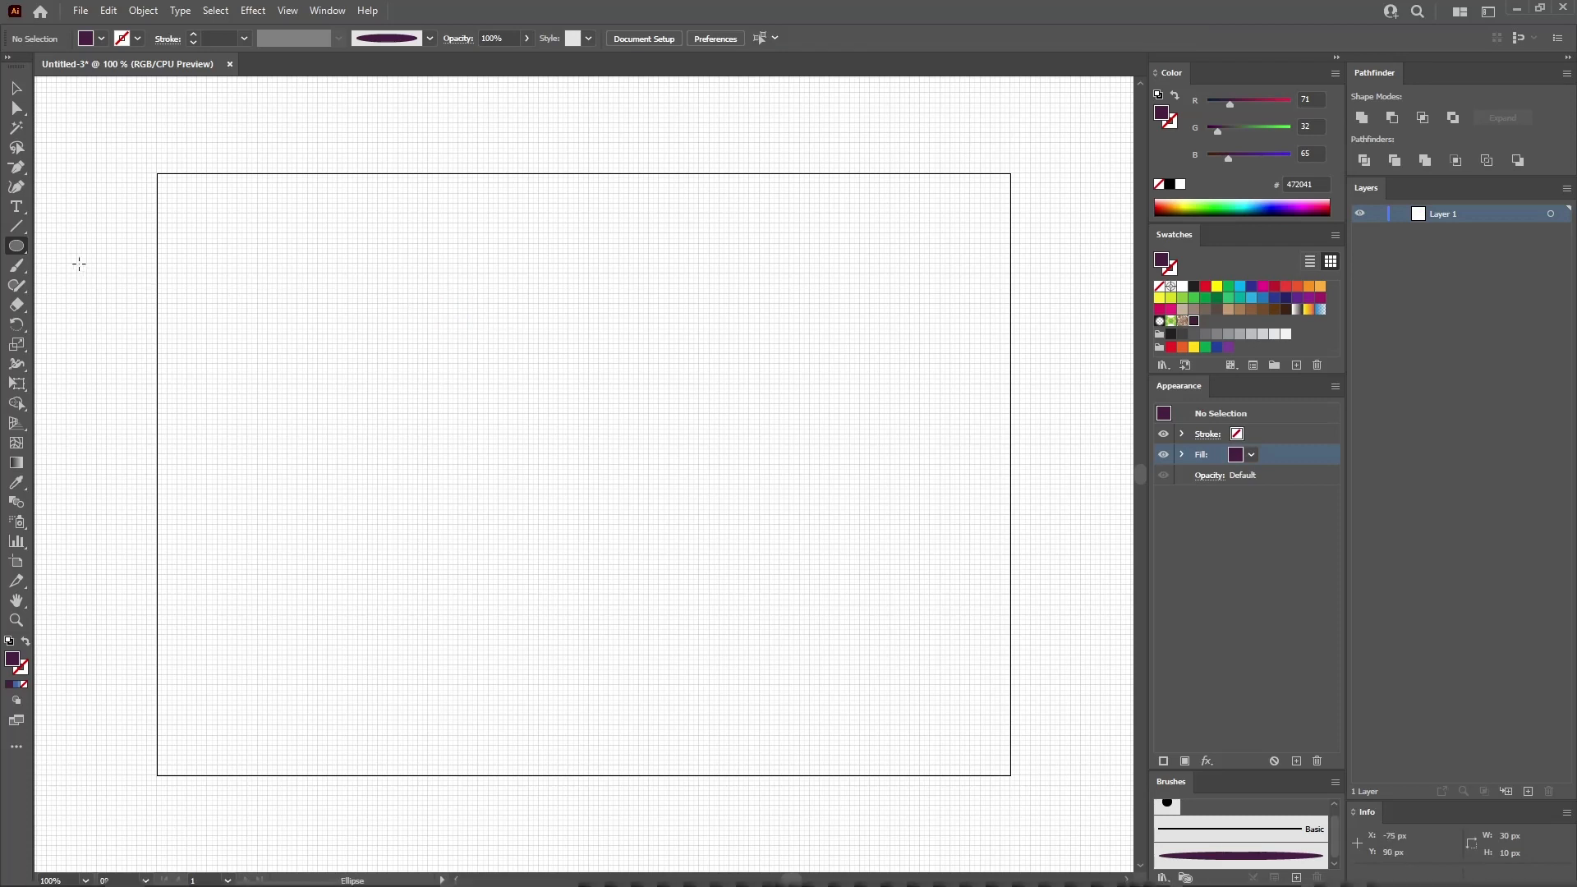
- Create a 110 x 85 px rectangle and center it horizontally and vertically on the artboard
{"action": "left_click_drag", "start_coordinate": [27, 252], "coordinate": [60, 246]}
{"action": "left_click", "coordinate": [480, 369]}
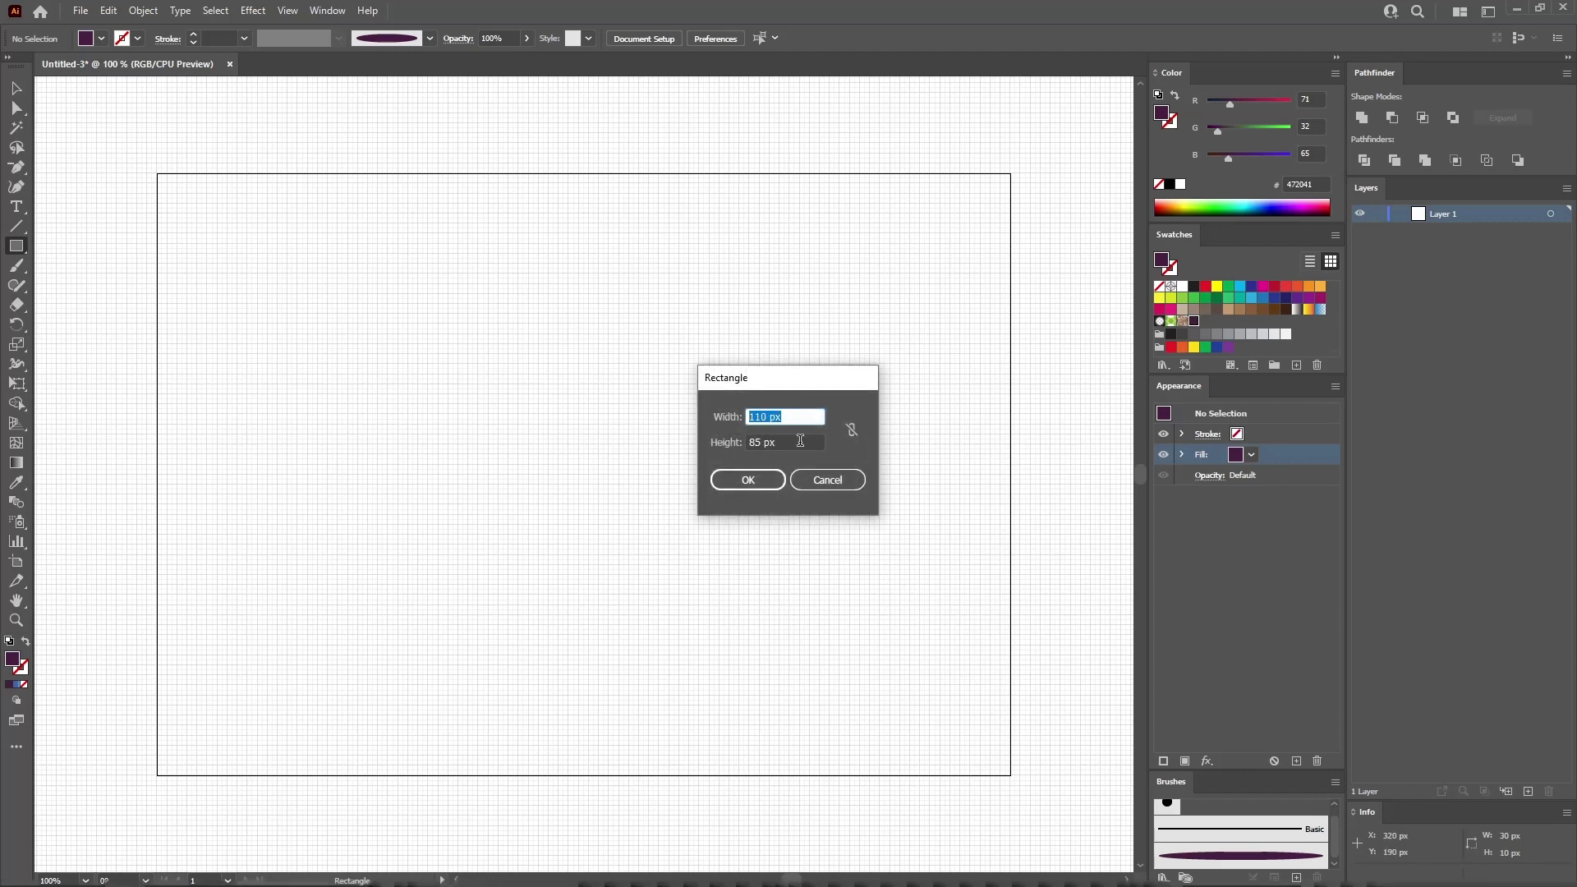
{"action": "left_click_drag", "start_coordinate": [798, 442], "coordinate": [746, 442]}
{"action": "left_click", "coordinate": [747, 479]}
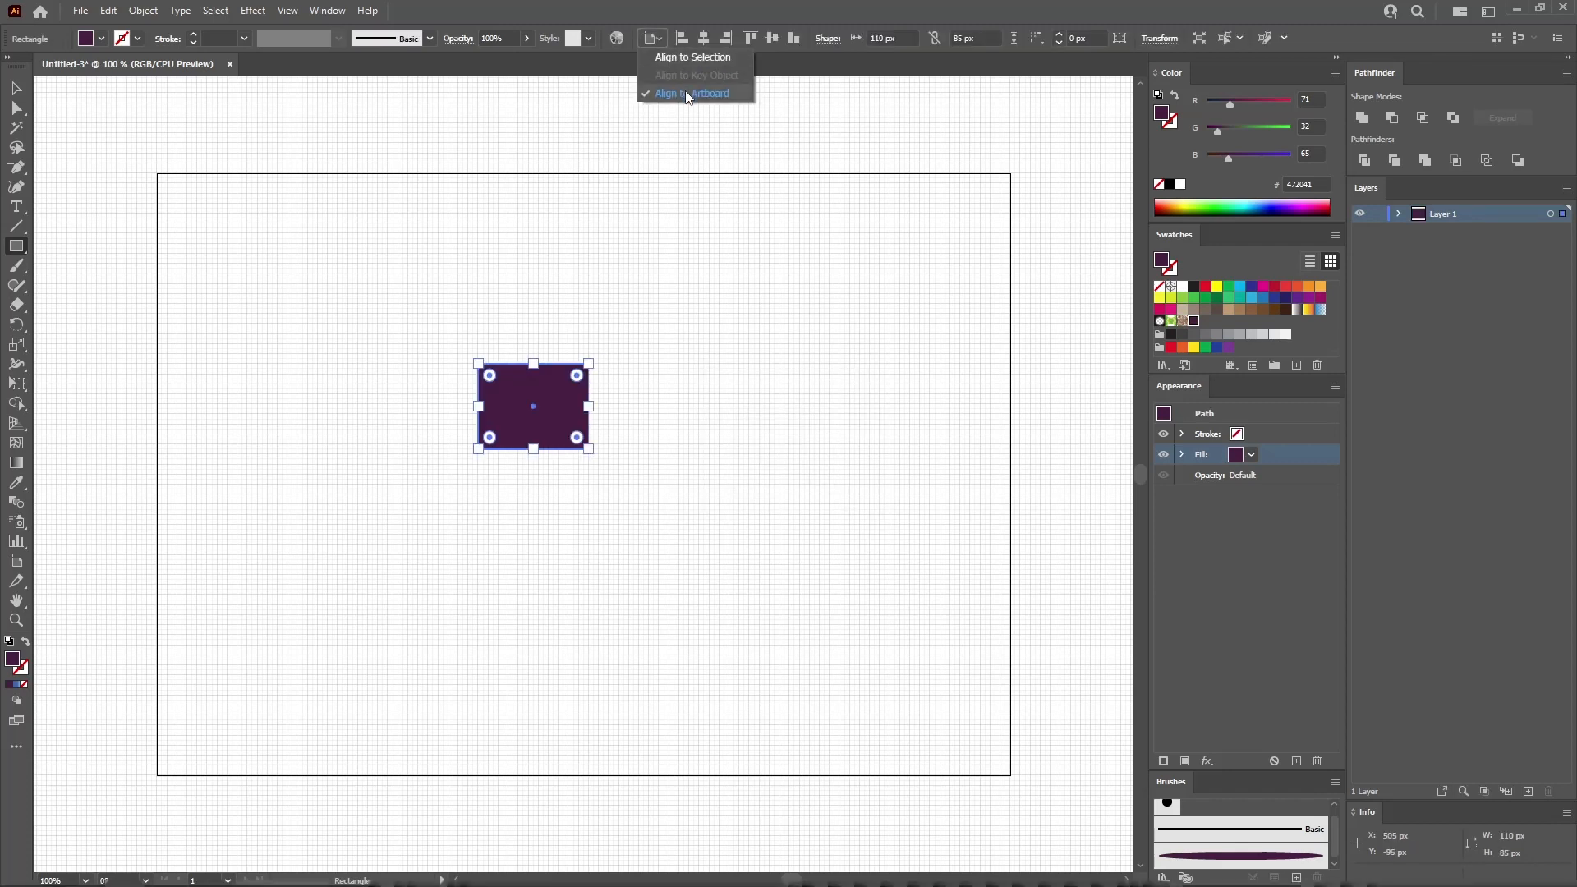
{"action": "left_click", "coordinate": [702, 38]}
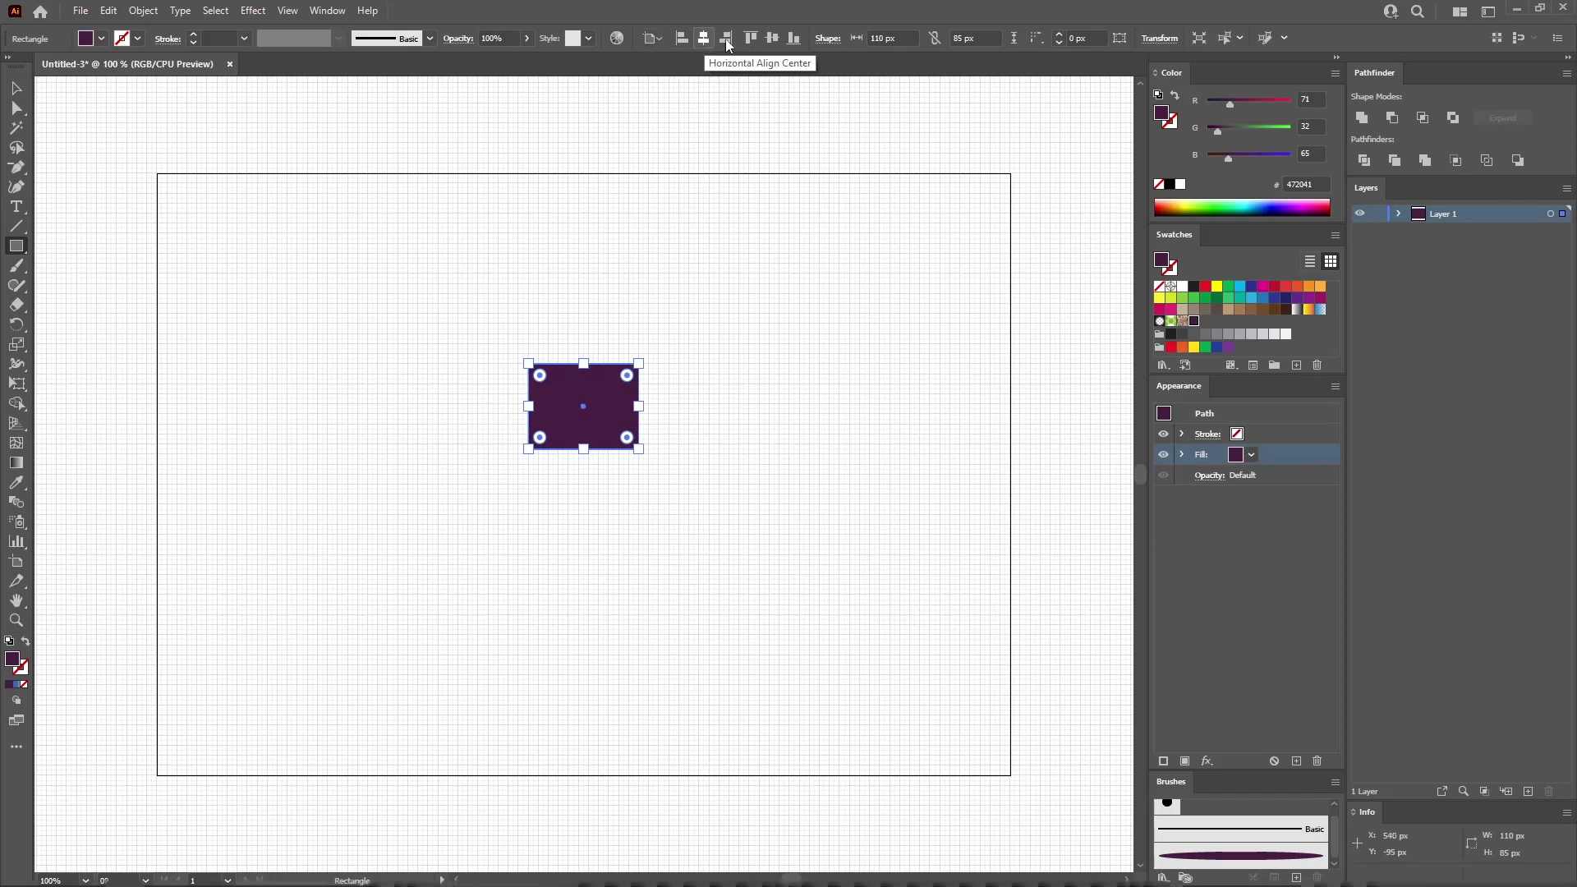
{"action": "left_click", "coordinate": [771, 39]}
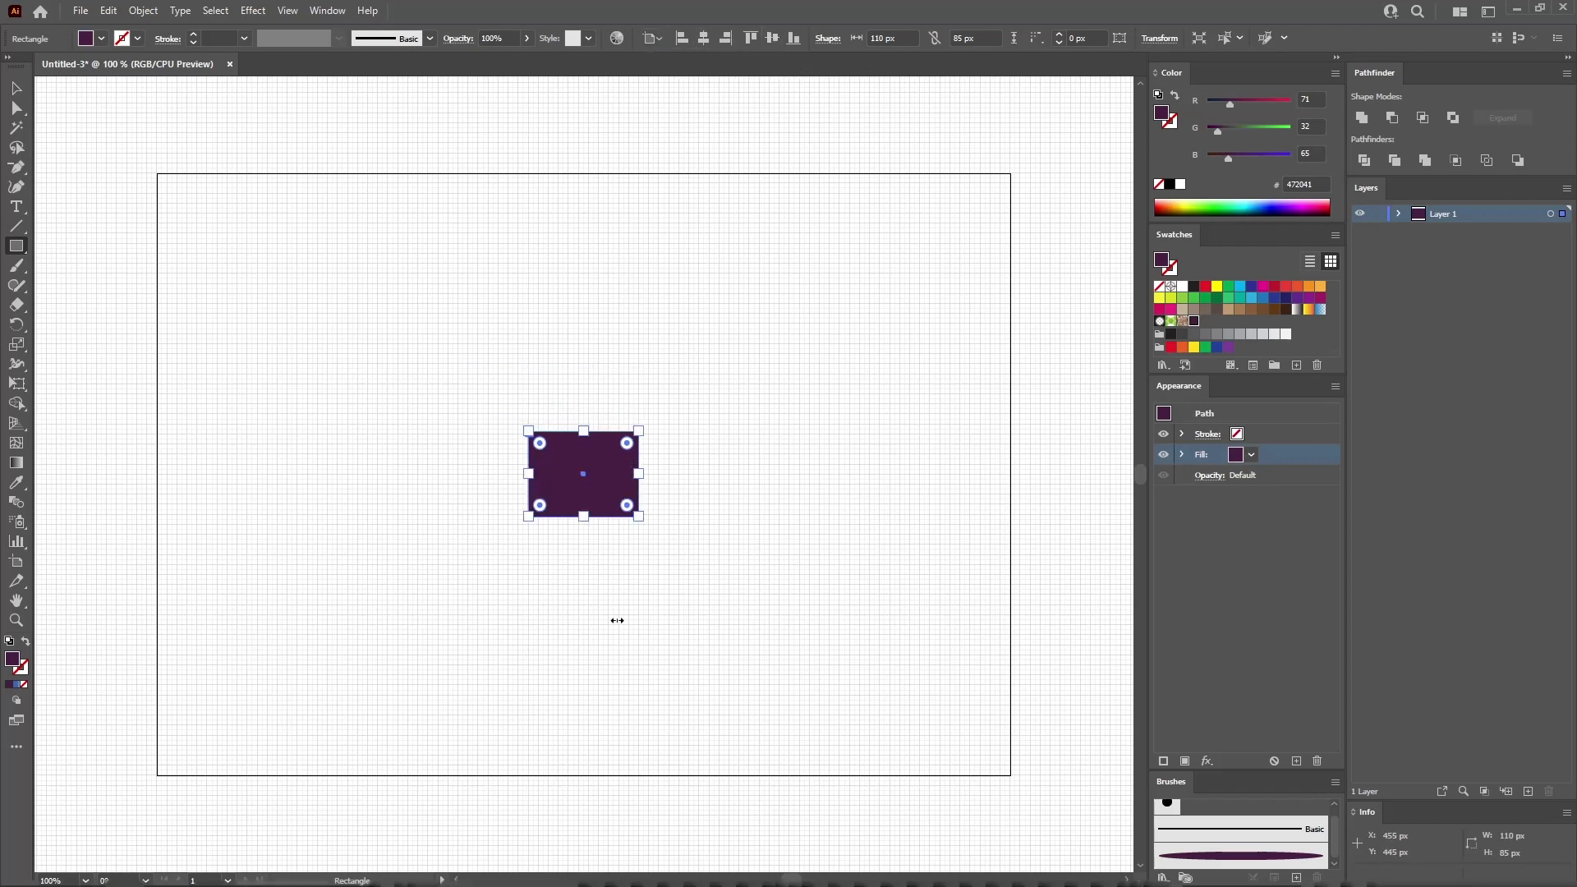
- Move the centered rectangle slightly downward so that its edges snap to the grid
{"action": "key", "text": "ctrl+plus"}
{"action": "key", "text": "ctrl+plus"}
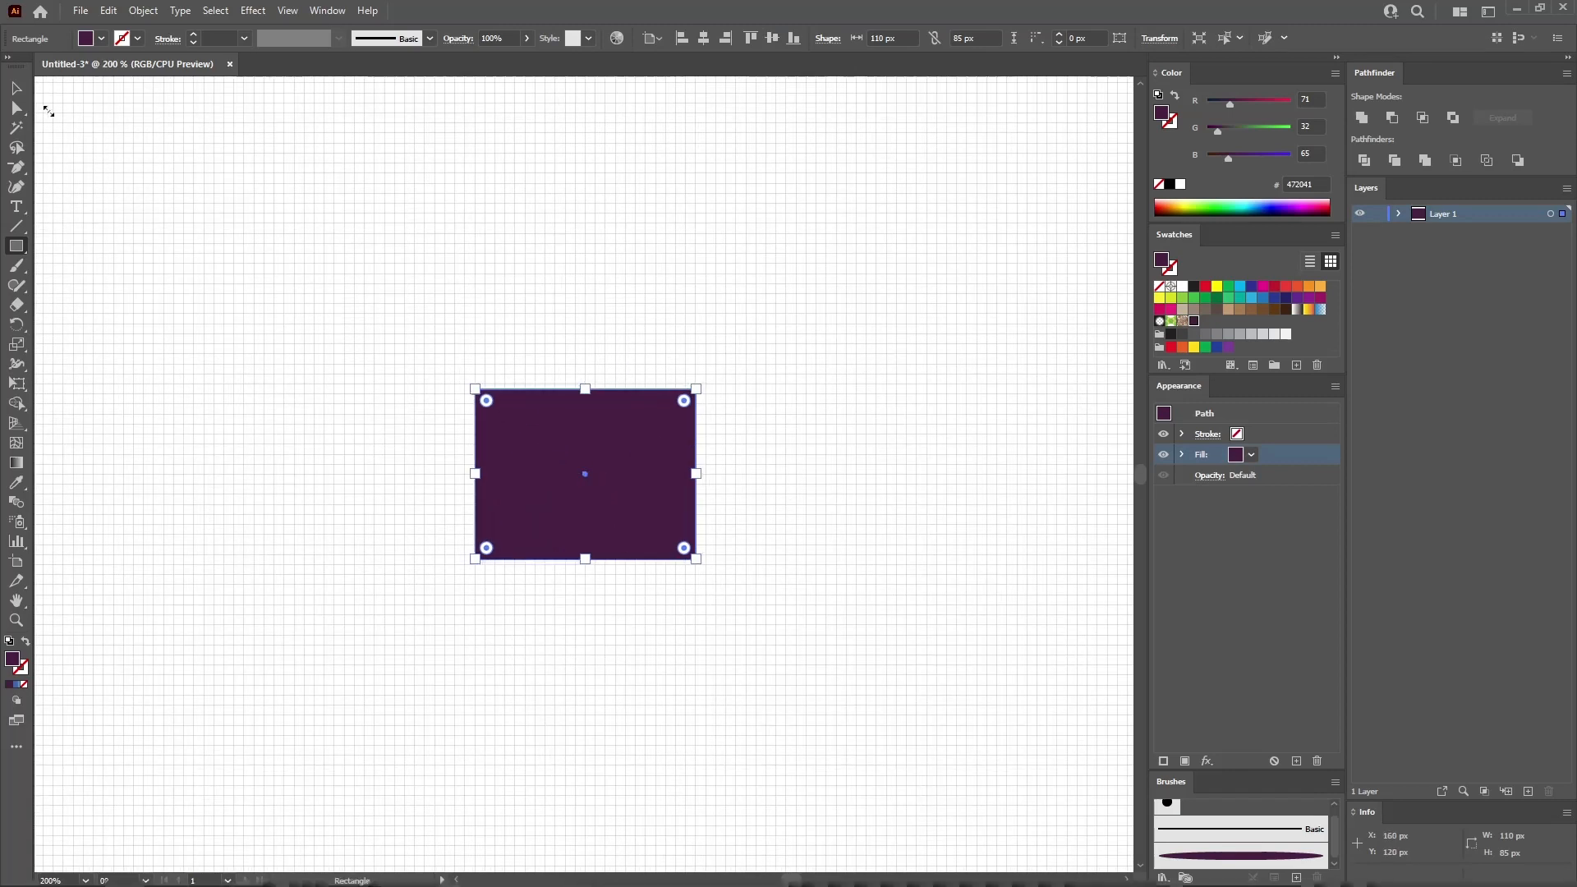
{"action": "left_click", "coordinate": [17, 92]}
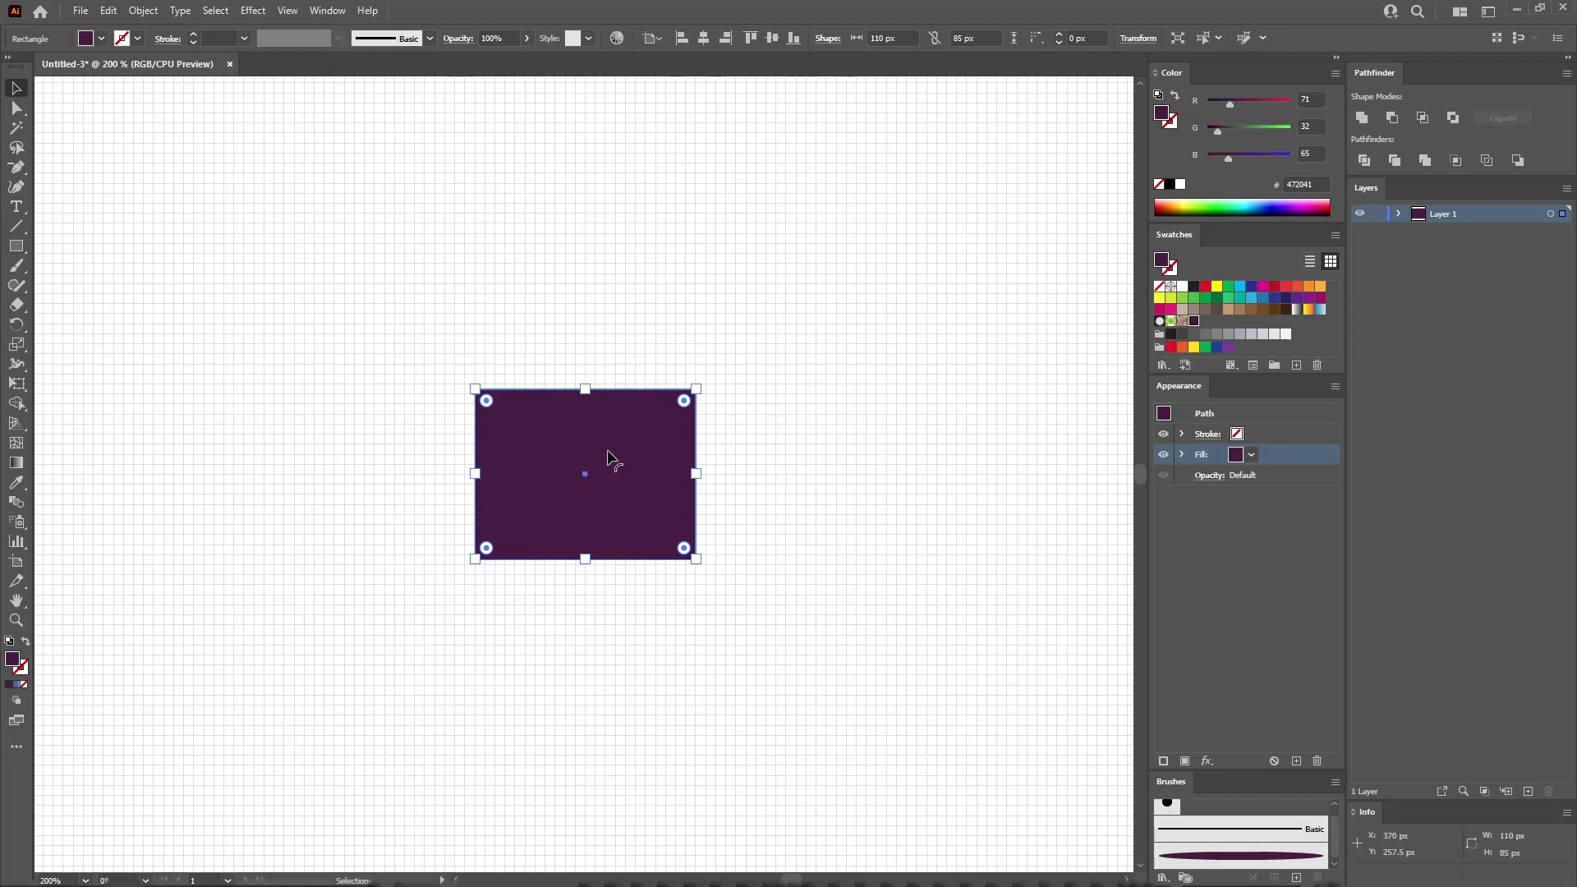
{"action": "left_click_drag", "start_coordinate": [609, 460], "coordinate": [609, 465]}
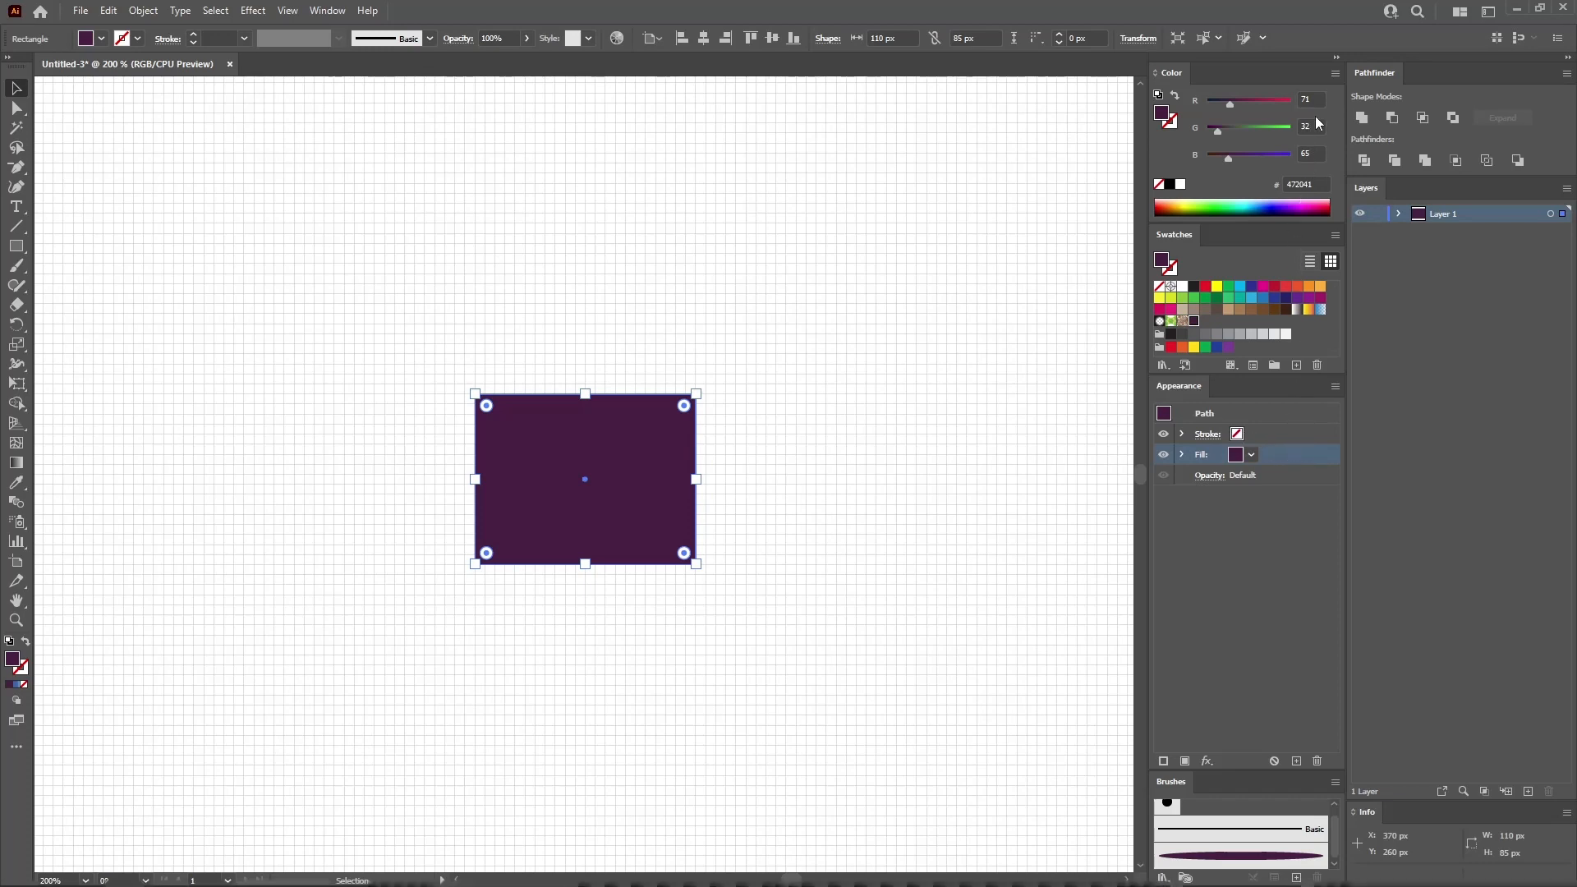
- Fill the rectangle with the RGB color 196, 125, 32 and apply the custom purple art brush to its stroke
{"action": "type", "text": "96"}
{"action": "key", "text": "Tab"}
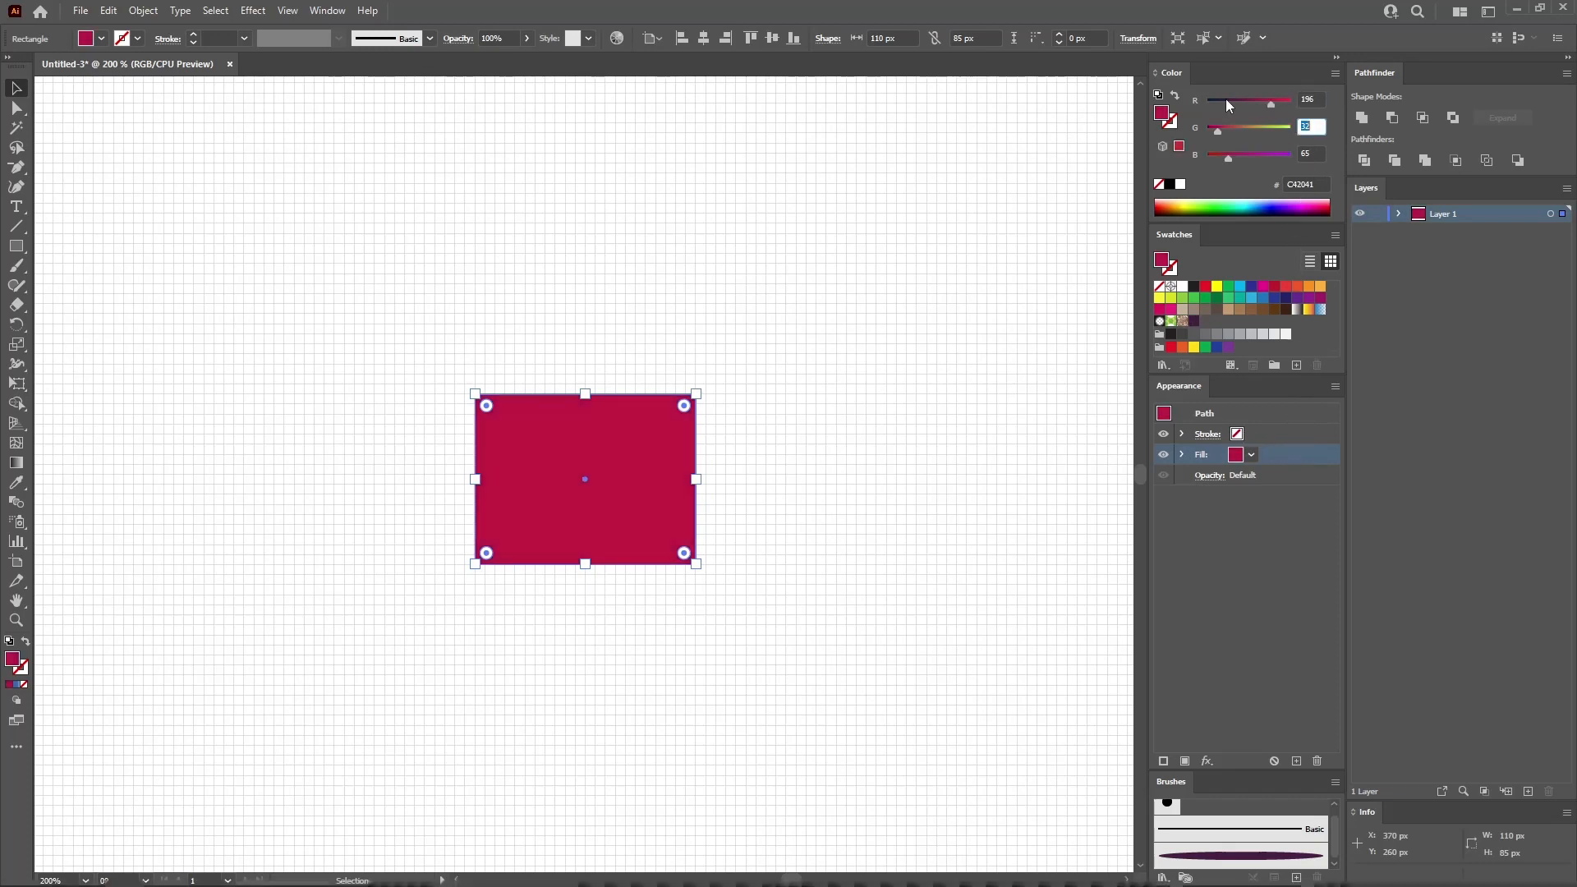
{"action": "type", "text": "125"}
{"action": "key", "text": "Tab"}
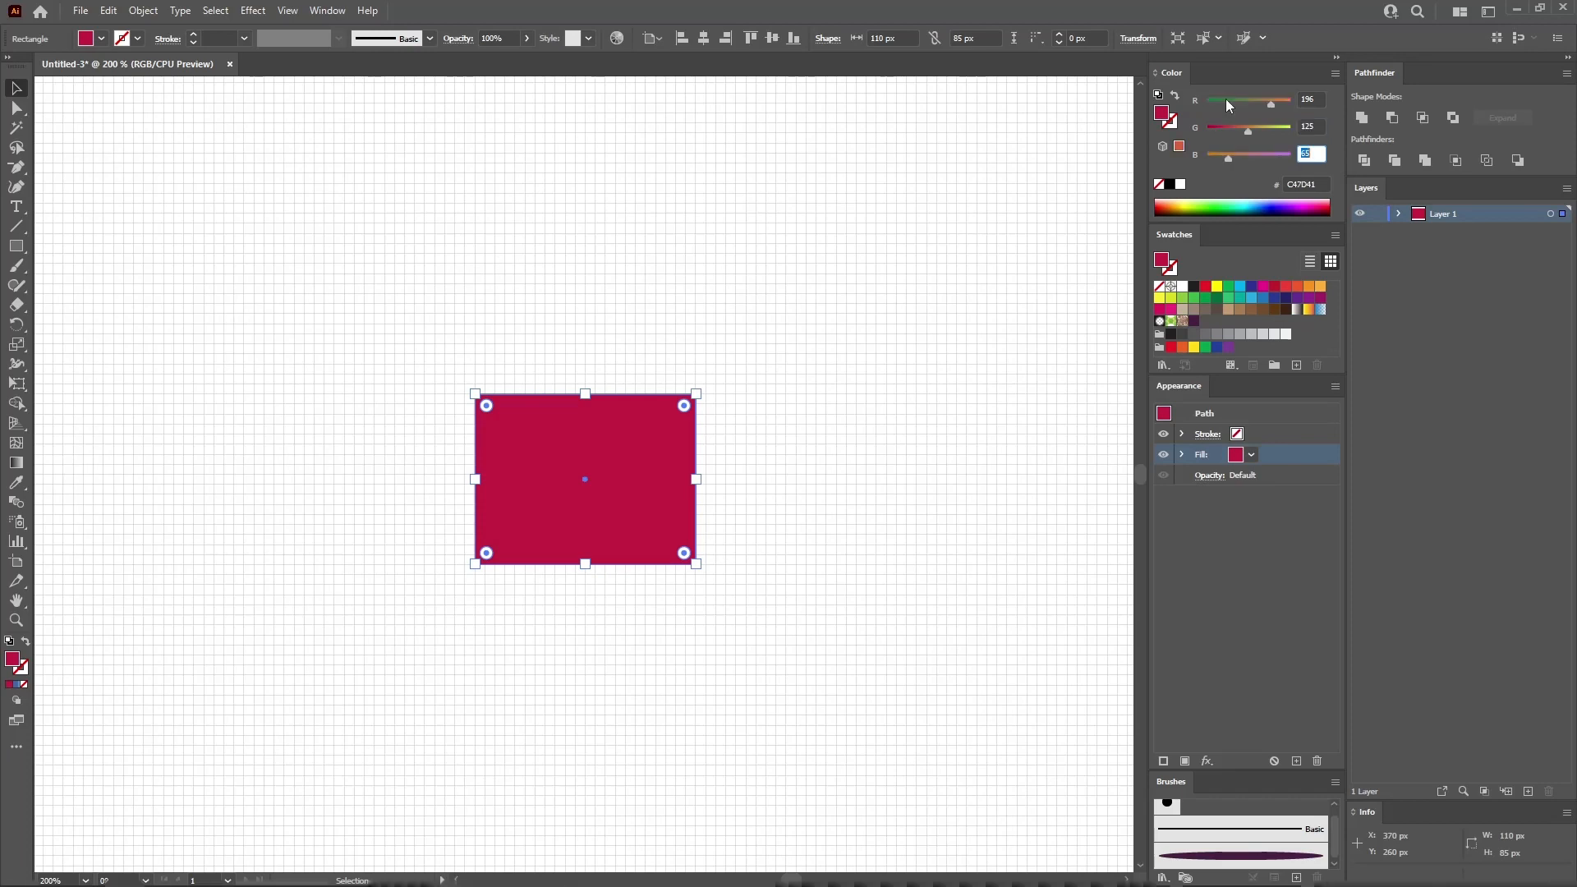
{"action": "type", "text": "32"}
{"action": "key", "text": "Return"}
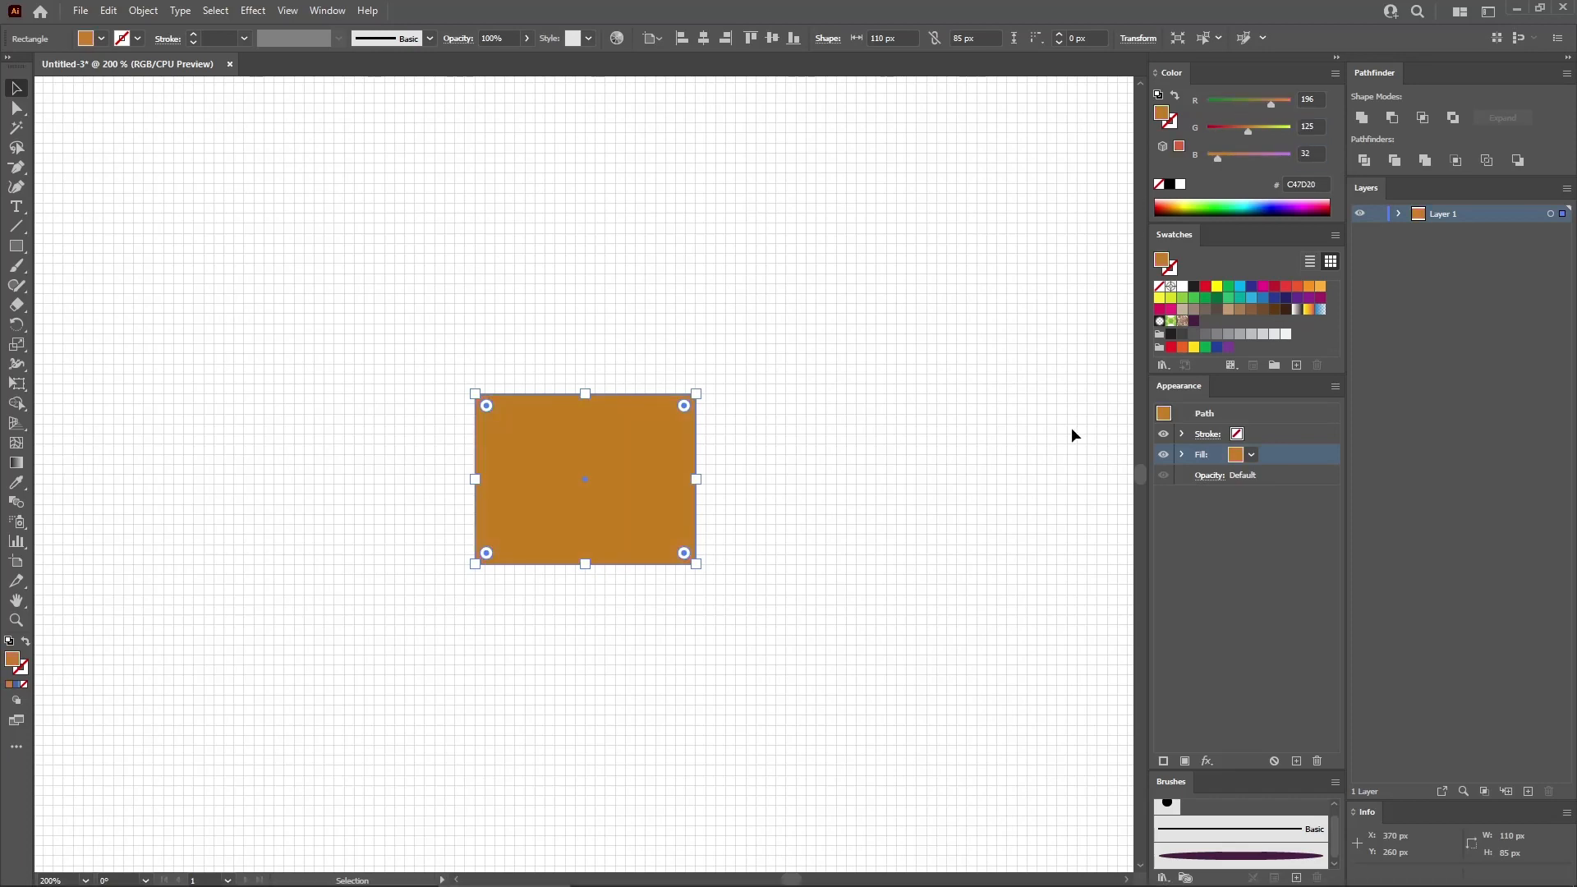
{"action": "left_click", "coordinate": [1263, 432]}
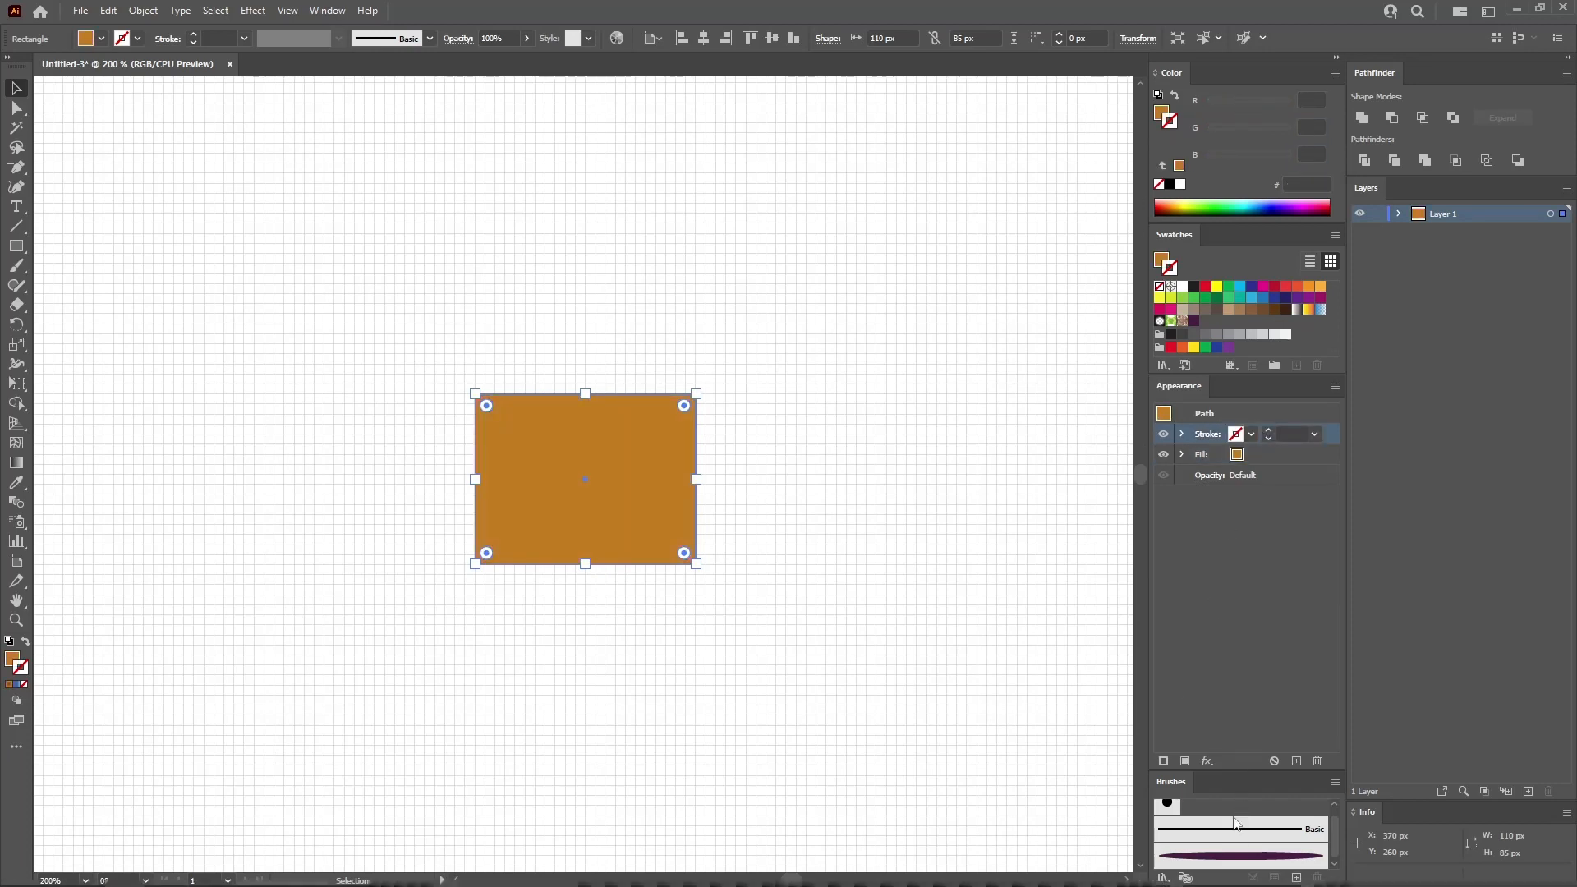
{"action": "left_click", "coordinate": [1227, 857]}
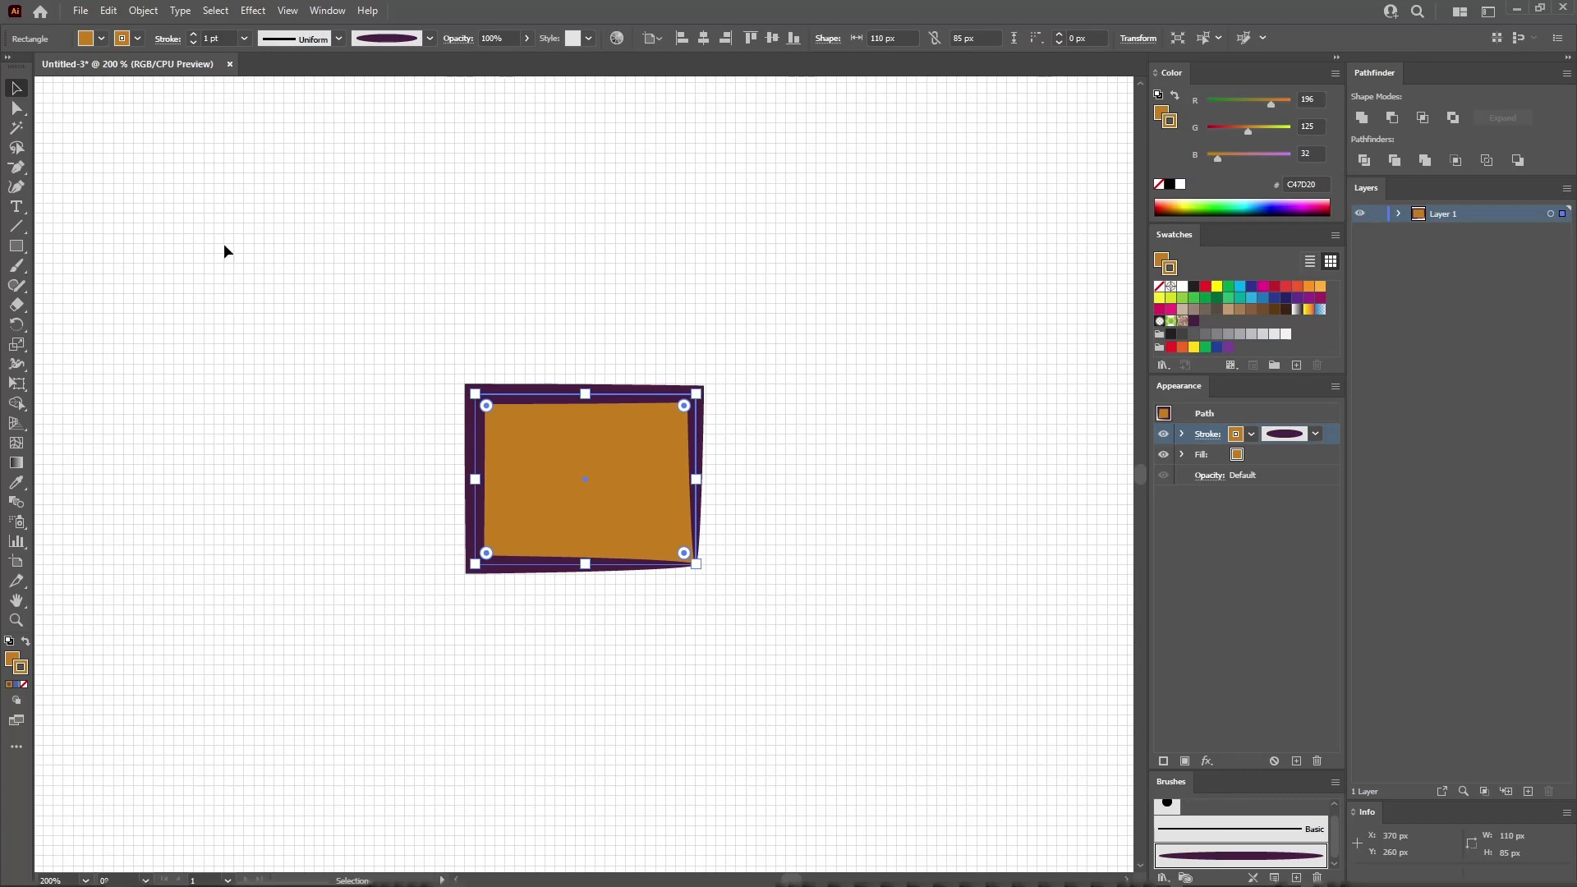
- Delete the rectangle's top edge segment to leave the path open at the top
{"action": "left_click", "coordinate": [16, 108]}
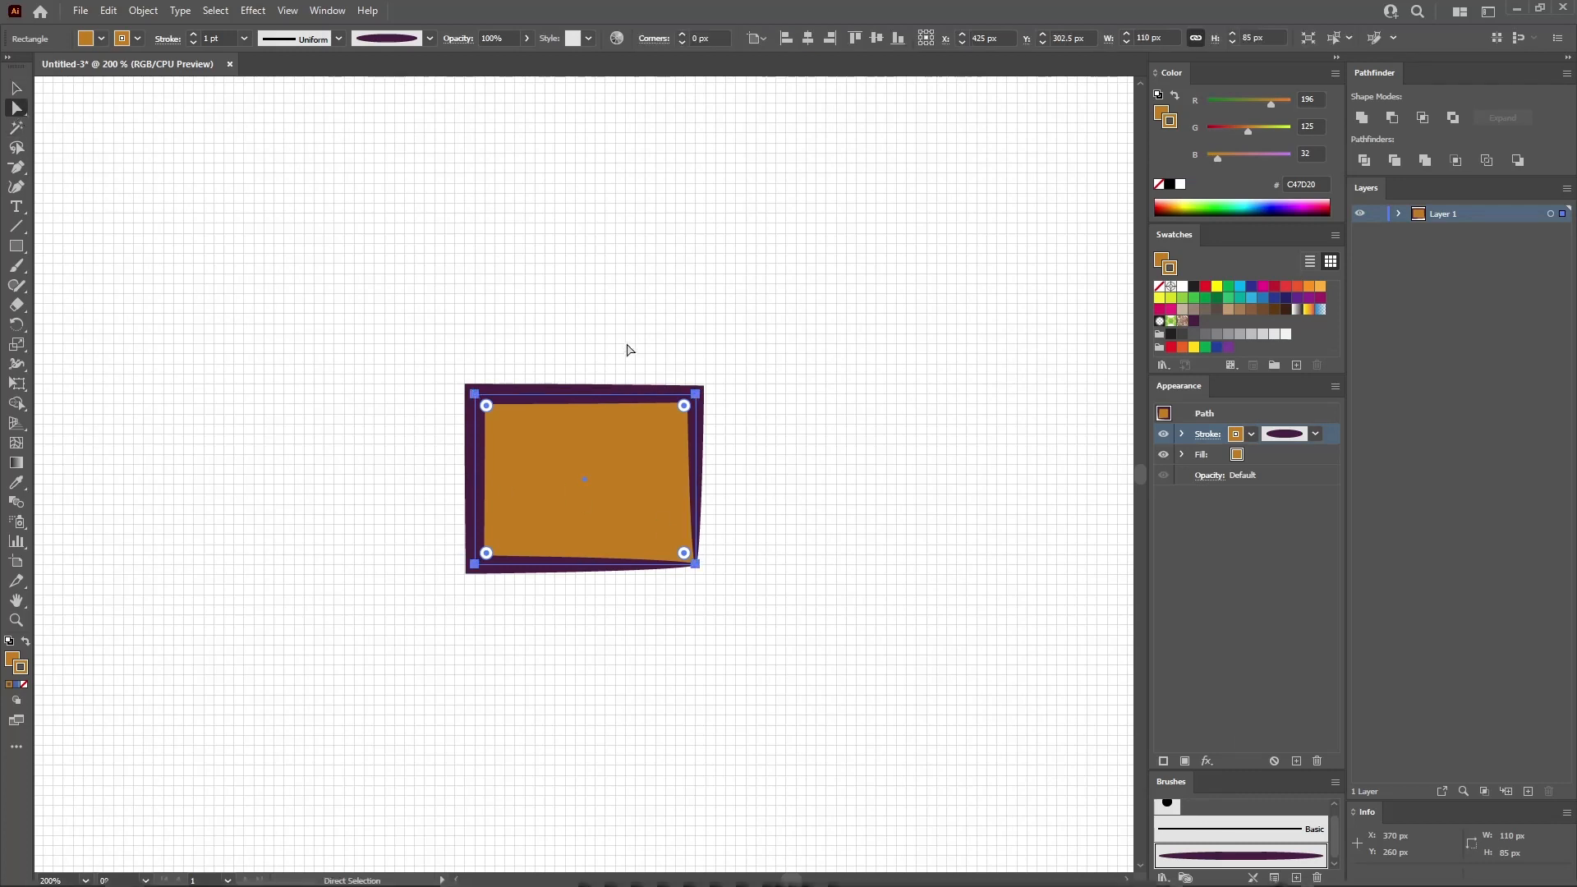
{"action": "left_click_drag", "start_coordinate": [598, 394], "coordinate": [542, 454]}
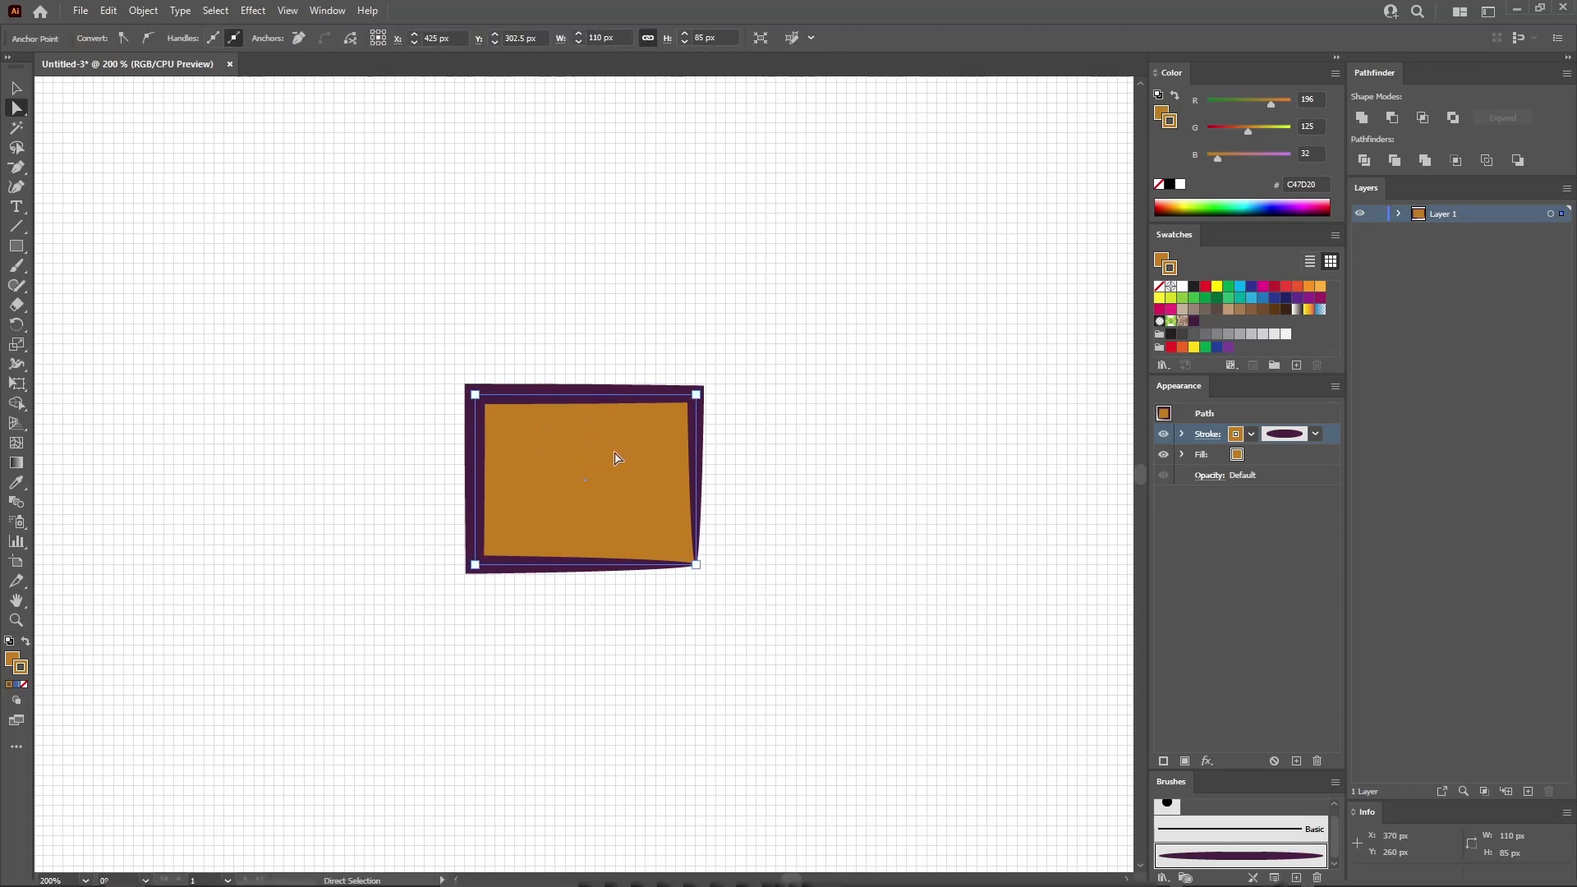
{"action": "left_click", "coordinate": [617, 458]}
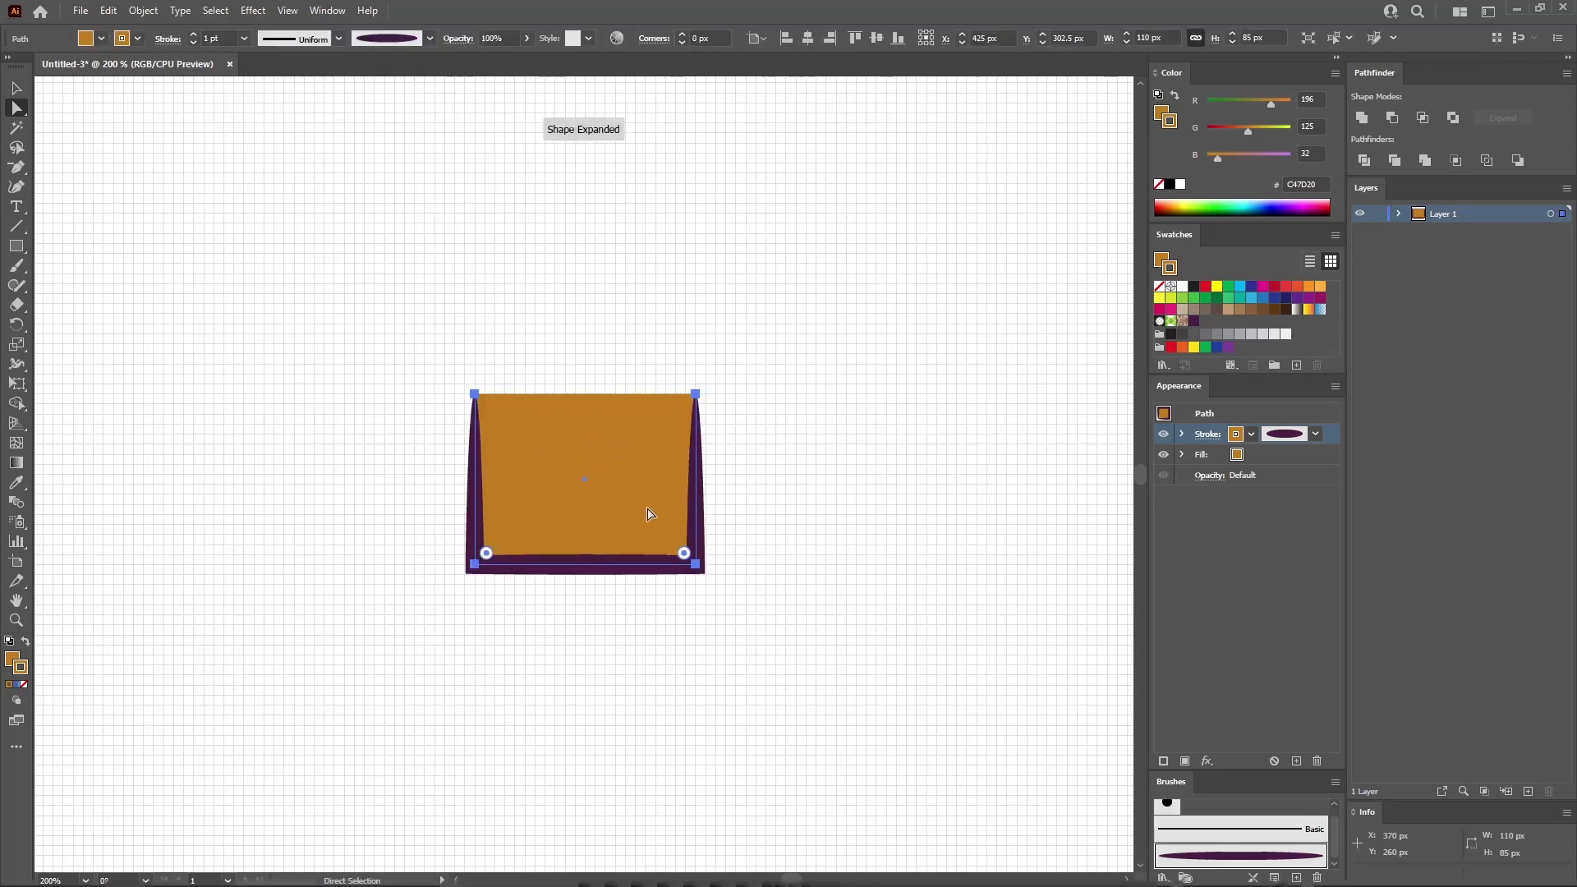
- Move the open shape's two bottom anchor points 20 px inward each to taper it into a pot shape
{"action": "left_click", "coordinate": [692, 564]}
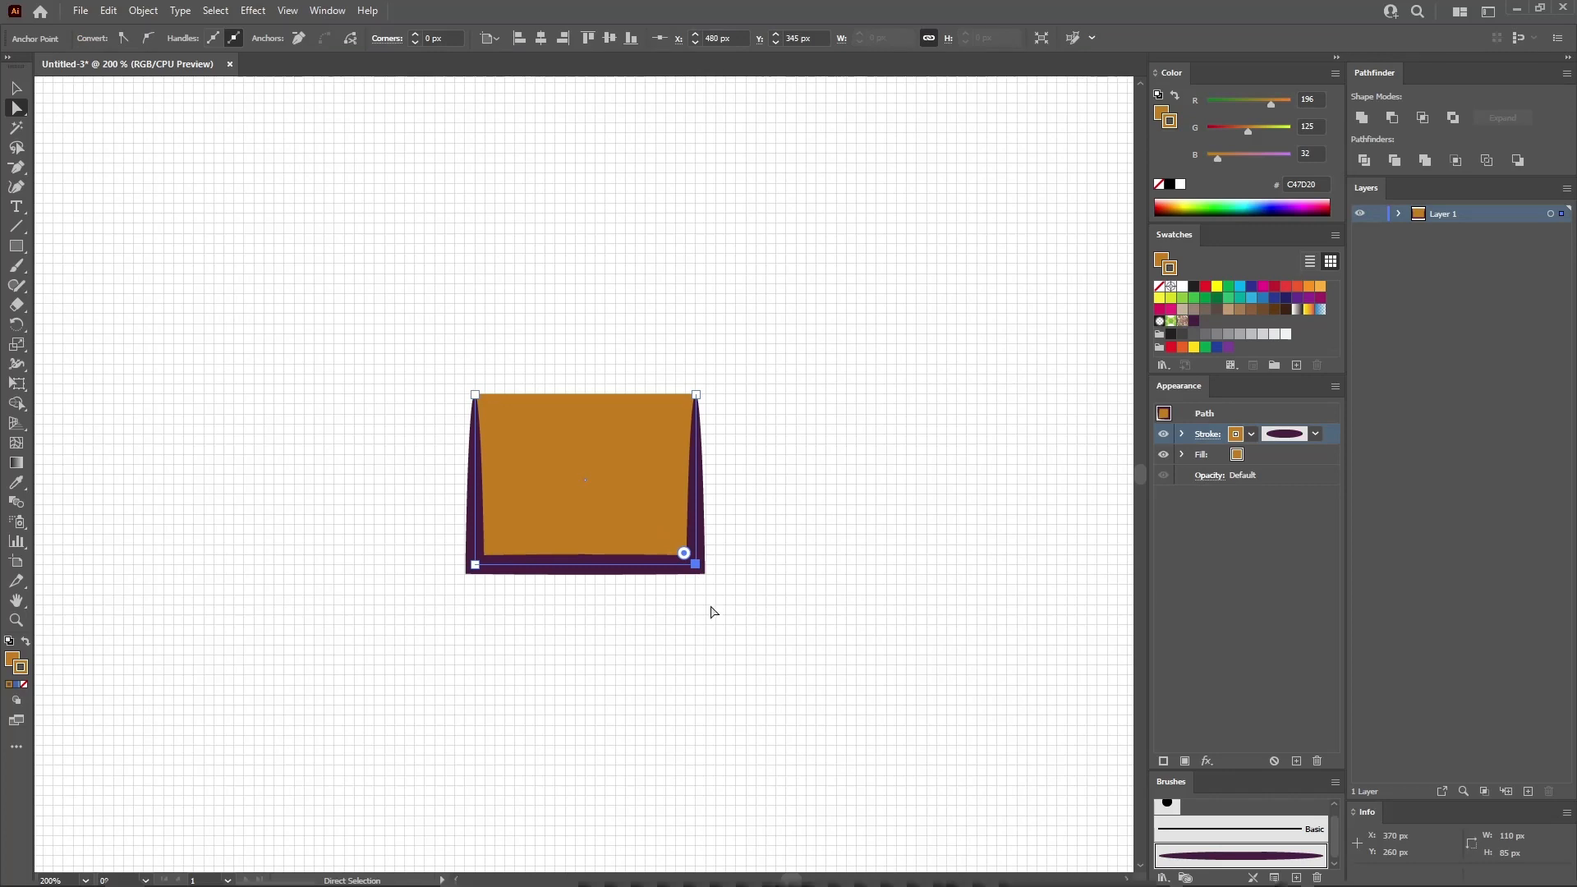
{"action": "left_click_drag", "start_coordinate": [695, 565], "coordinate": [660, 569]}
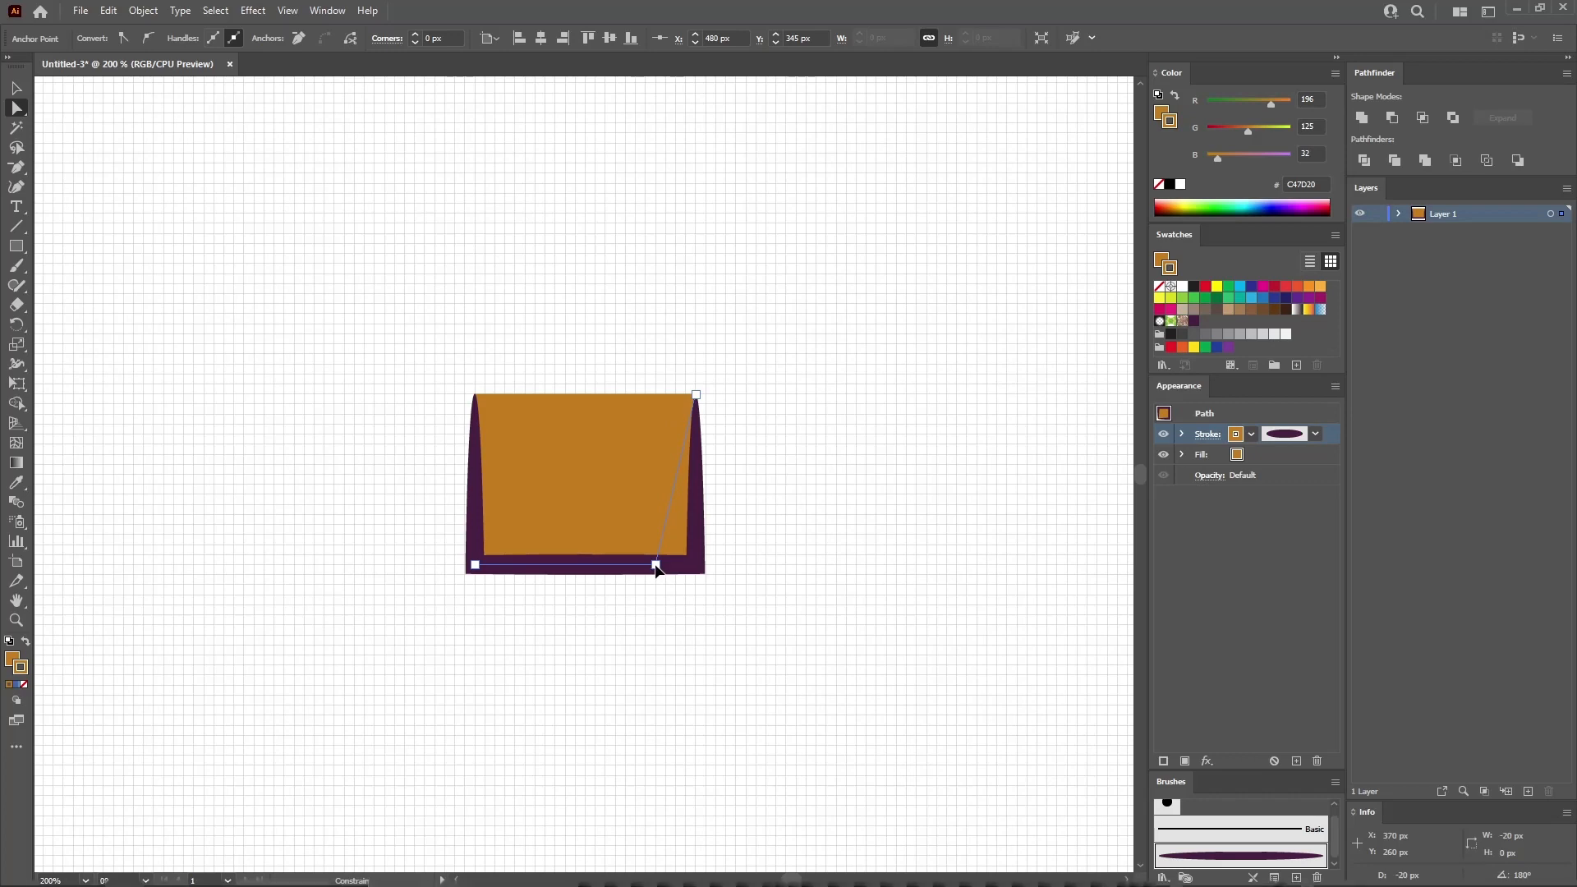
{"action": "left_click_drag", "start_coordinate": [655, 567], "coordinate": [654, 565]}
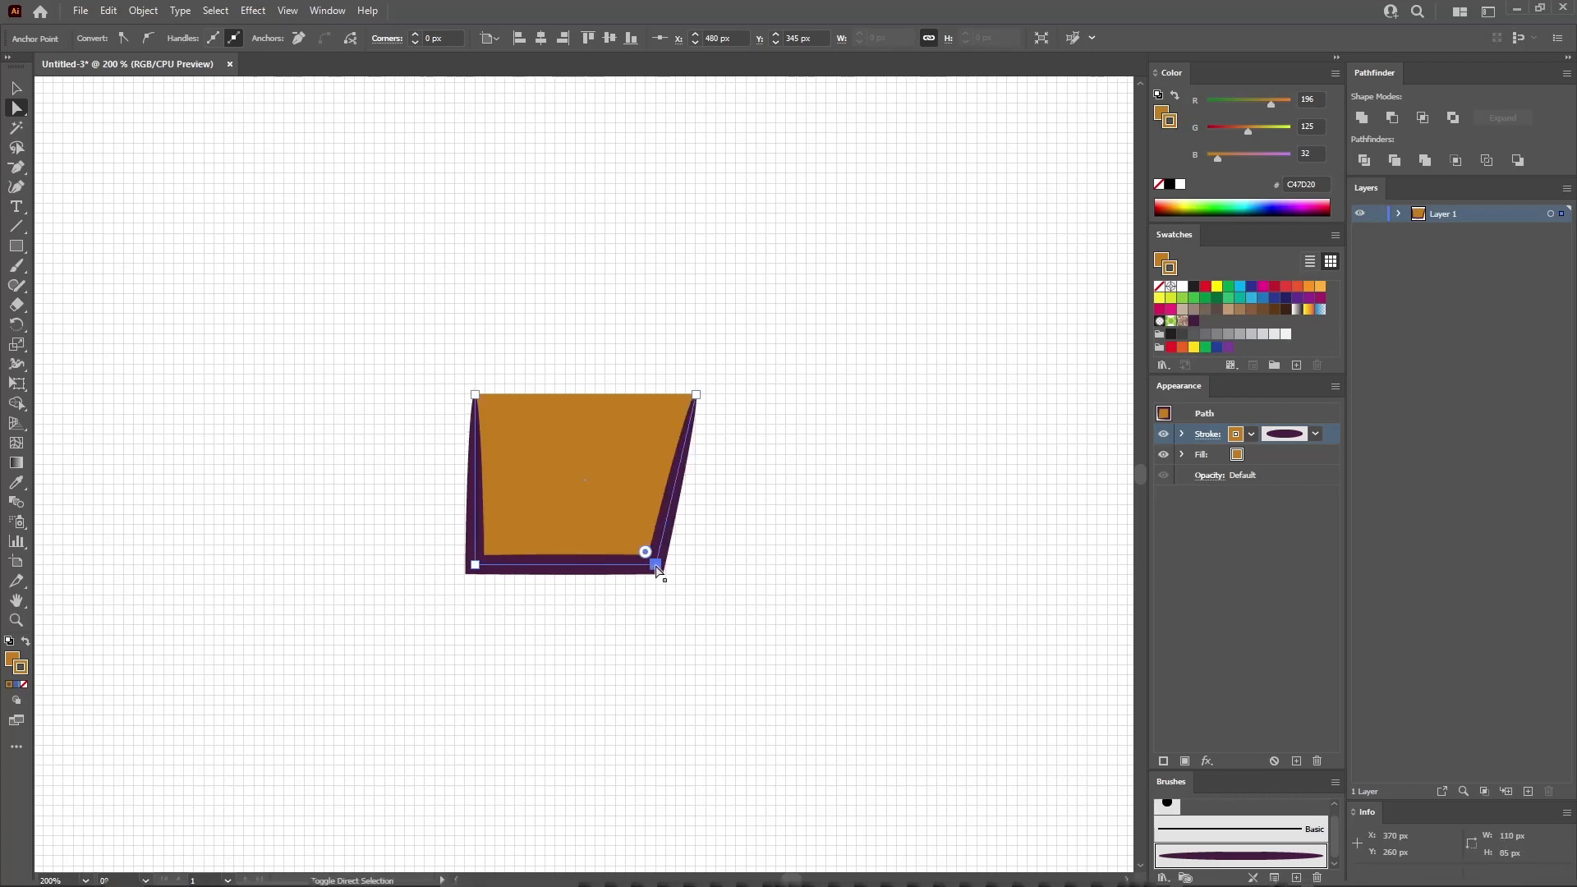
{"action": "left_click", "coordinate": [476, 565]}
{"action": "left_click_drag", "start_coordinate": [475, 569], "coordinate": [516, 566]}
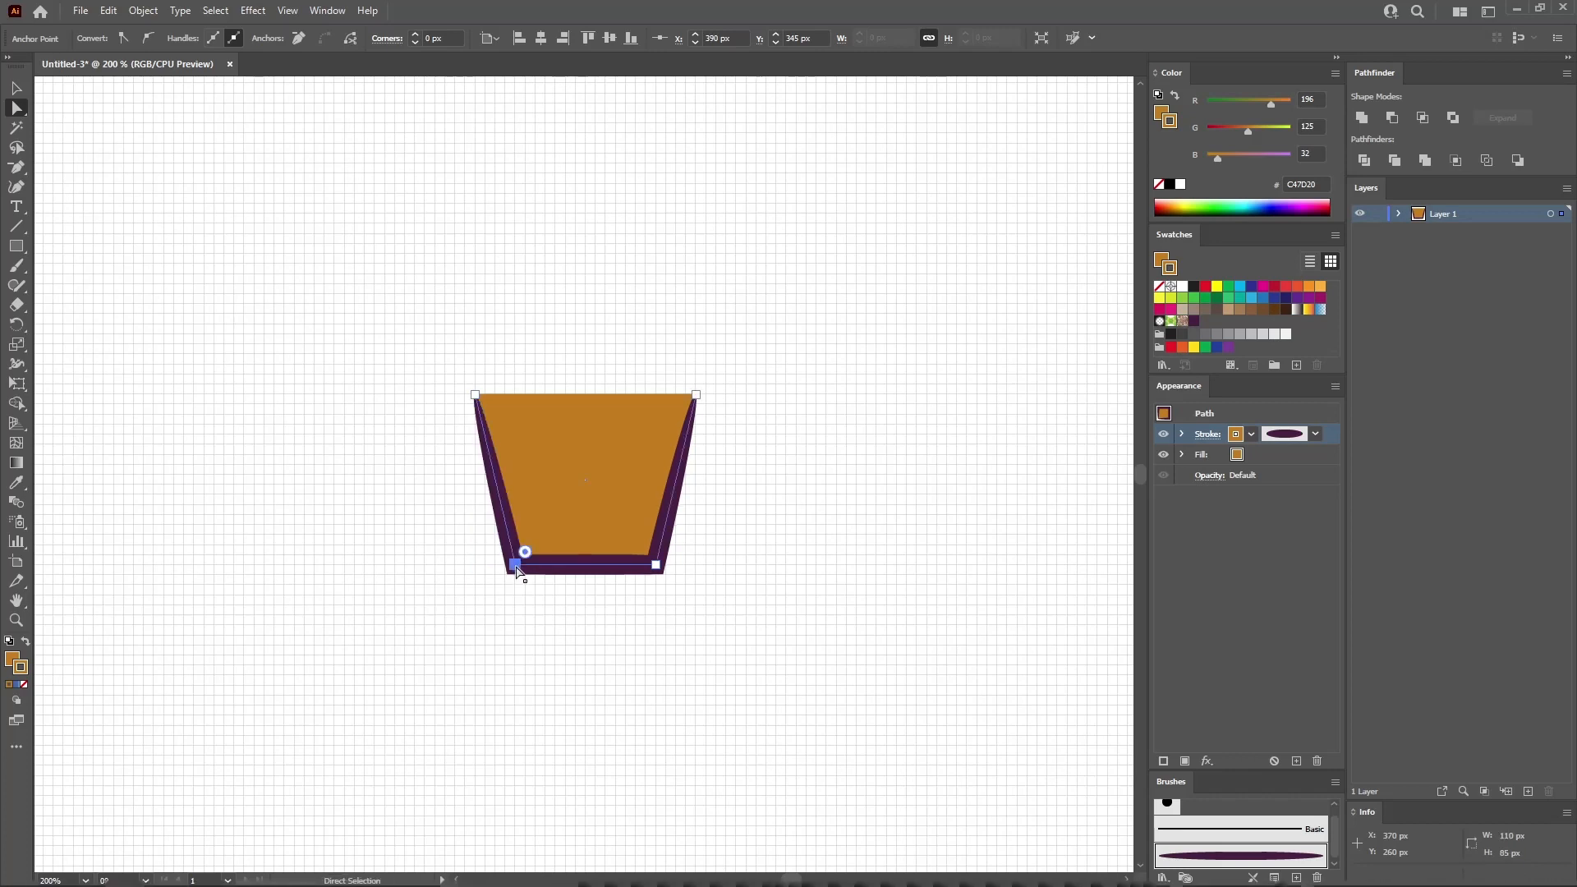
- Round both bottom corners of the tapered shape with a 10 px radius and deselect it
{"action": "left_click", "coordinate": [657, 566], "text": "shift"}
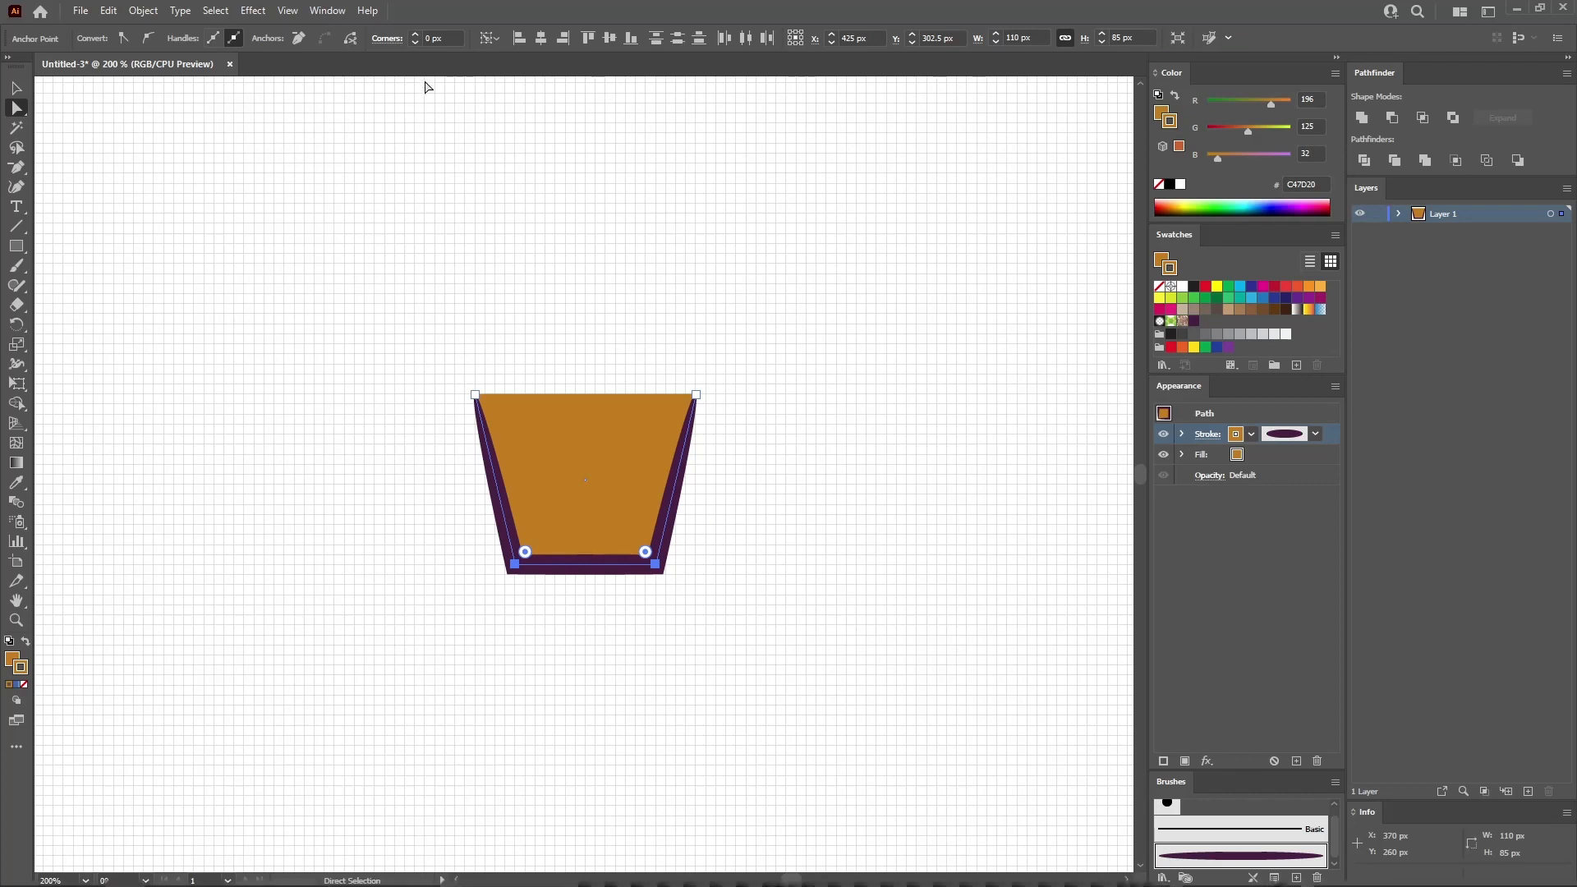
{"action": "left_click", "coordinate": [431, 39]}
{"action": "type", "text": "1"}
{"action": "key", "text": "Return"}
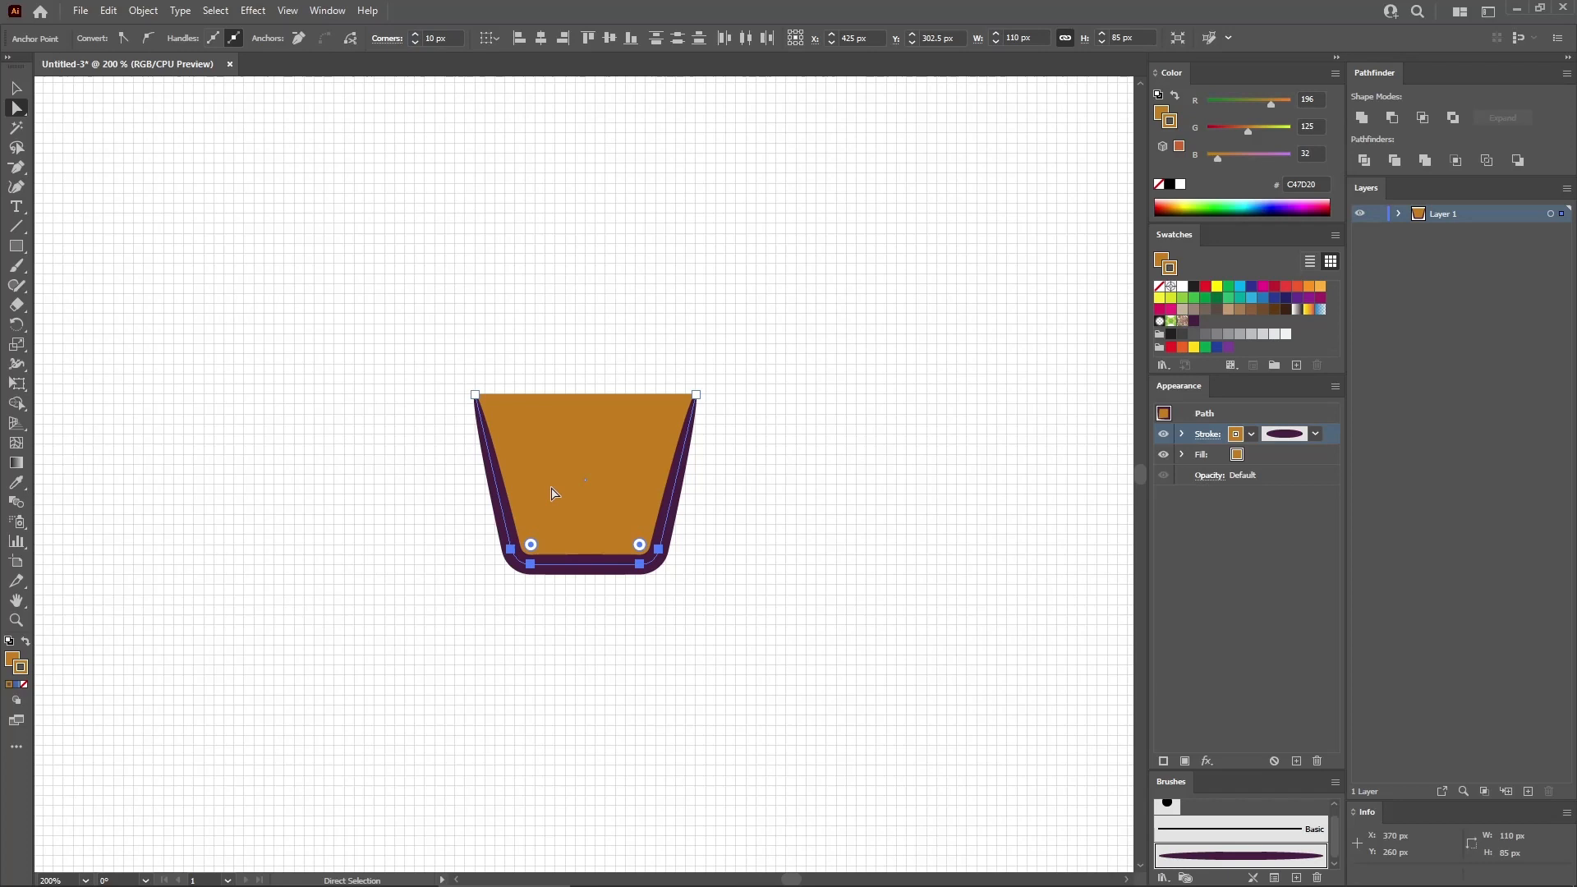
{"action": "left_click", "coordinate": [550, 612]}
- Create a 30 x 35 px rectangle above the tapered shape, aligned with its top-left corner, and remove its stroke
{"action": "left_click", "coordinate": [17, 246]}
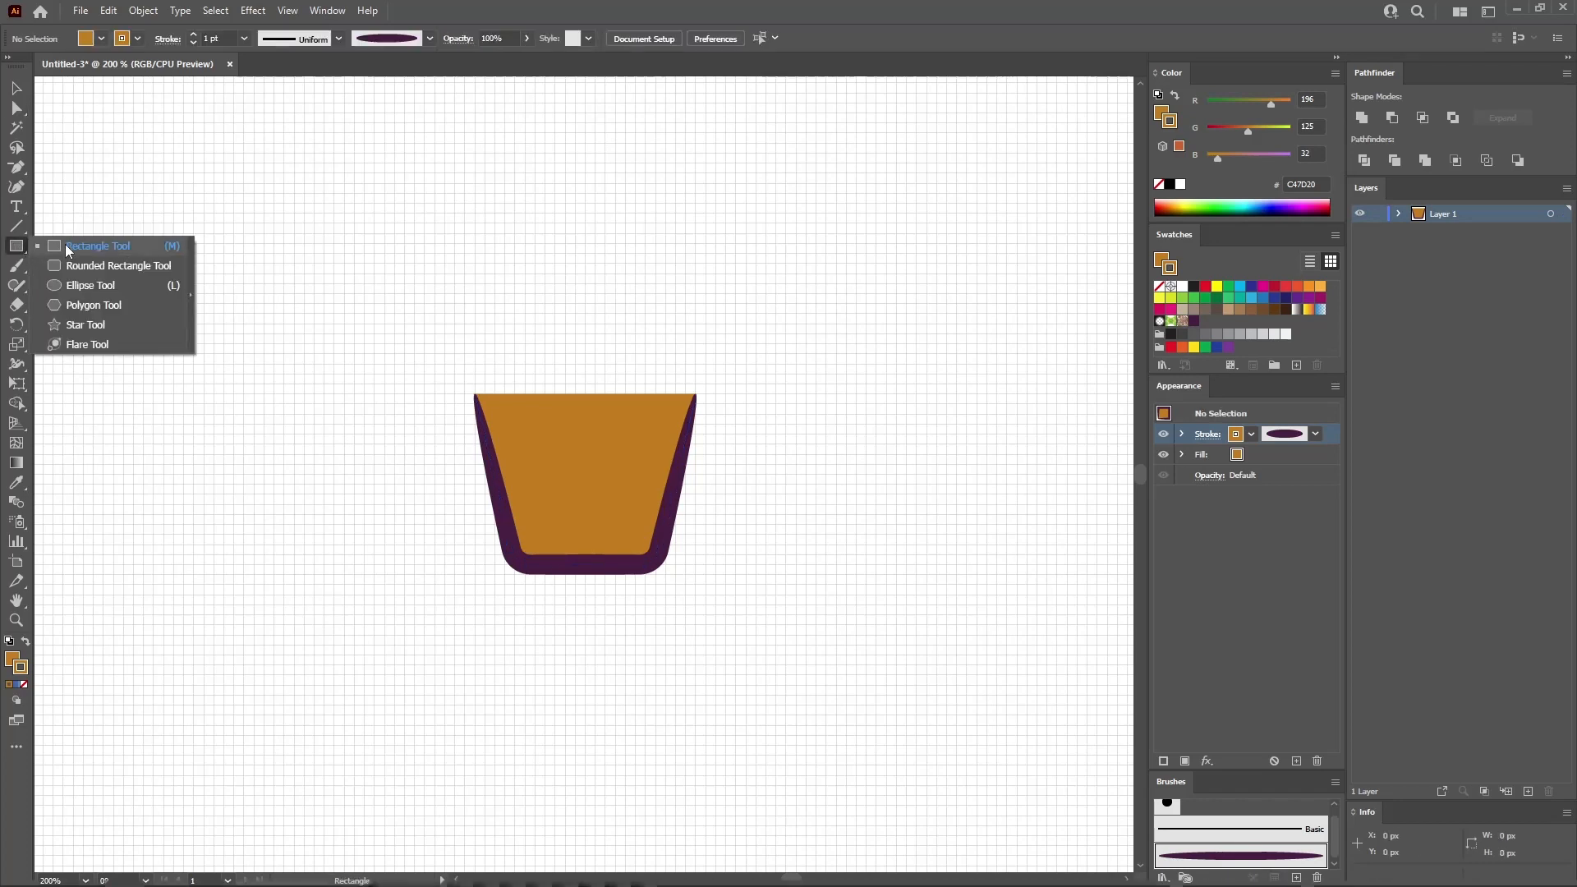
{"action": "left_click", "coordinate": [67, 248]}
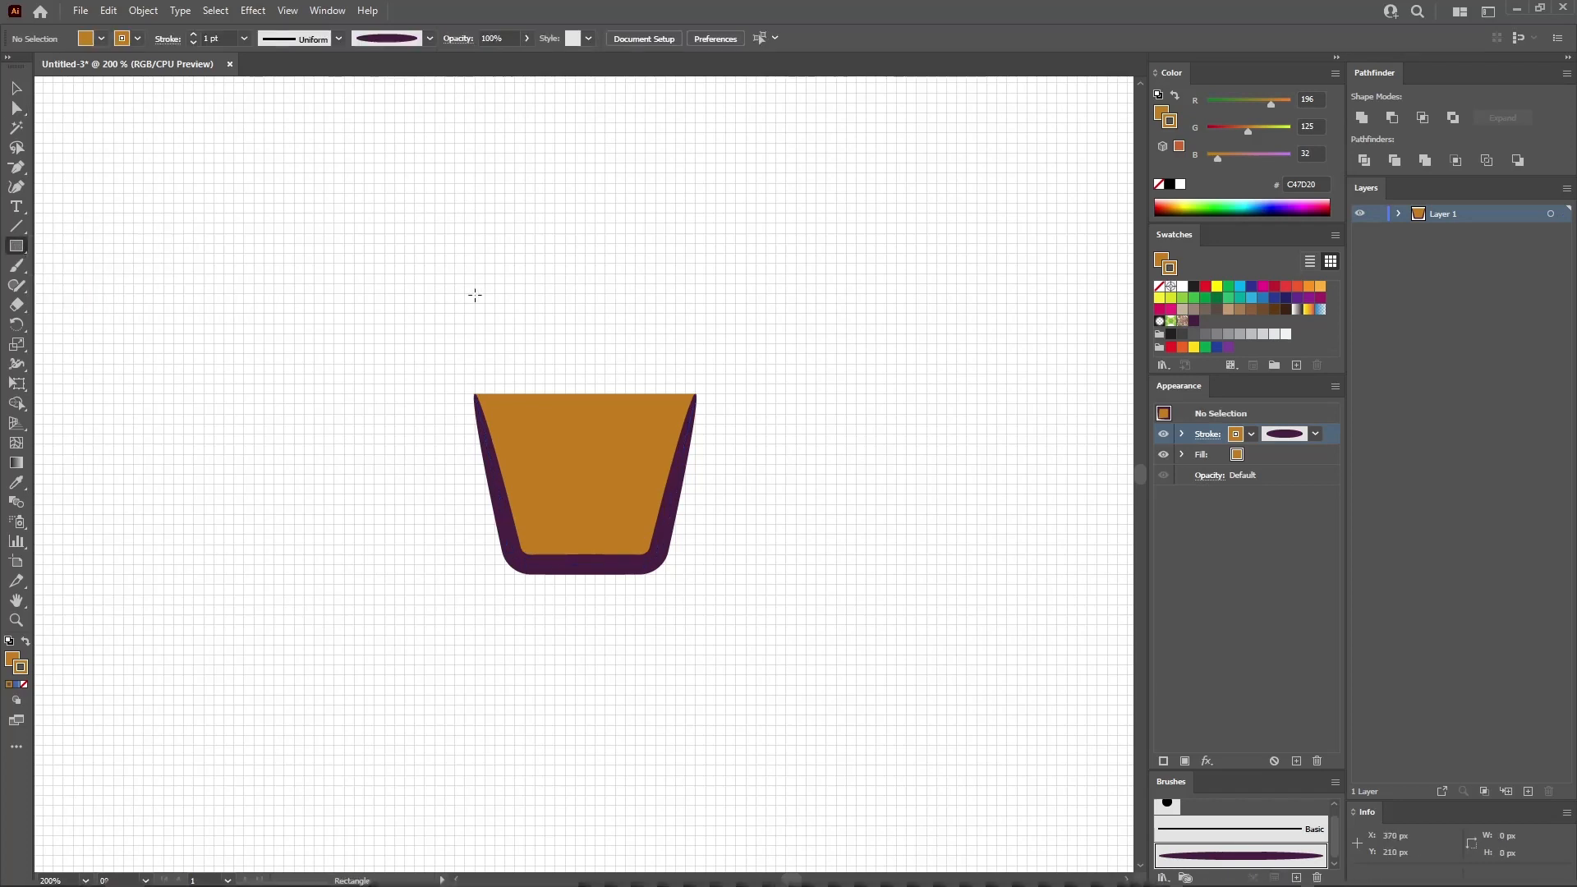
{"action": "left_click", "coordinate": [483, 335]}
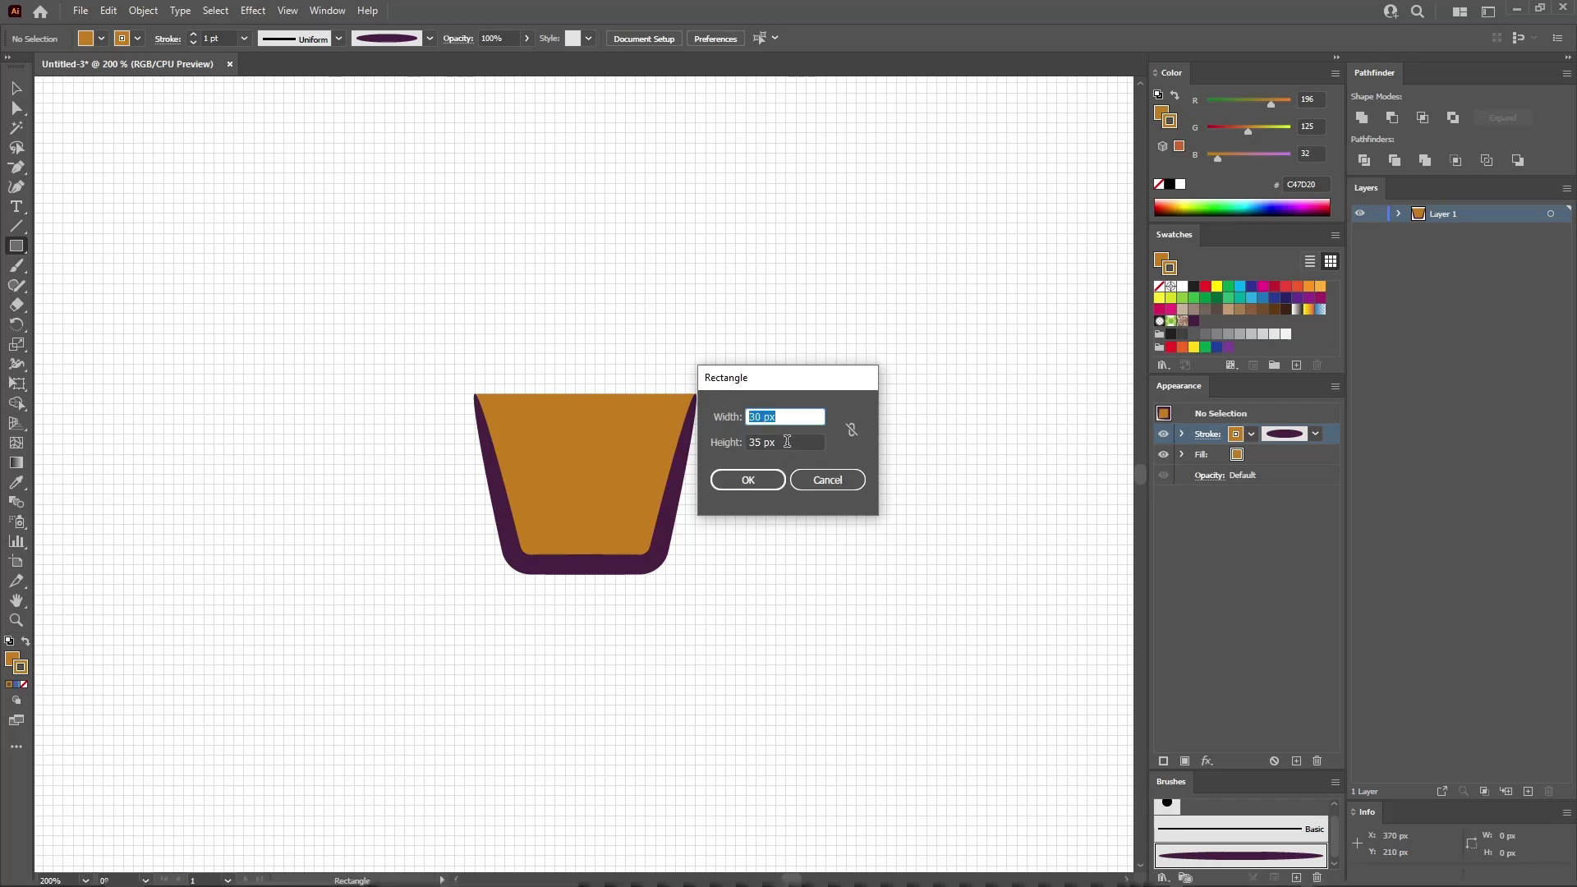
{"action": "key", "text": "Tab"}
{"action": "left_click", "coordinate": [747, 480]}
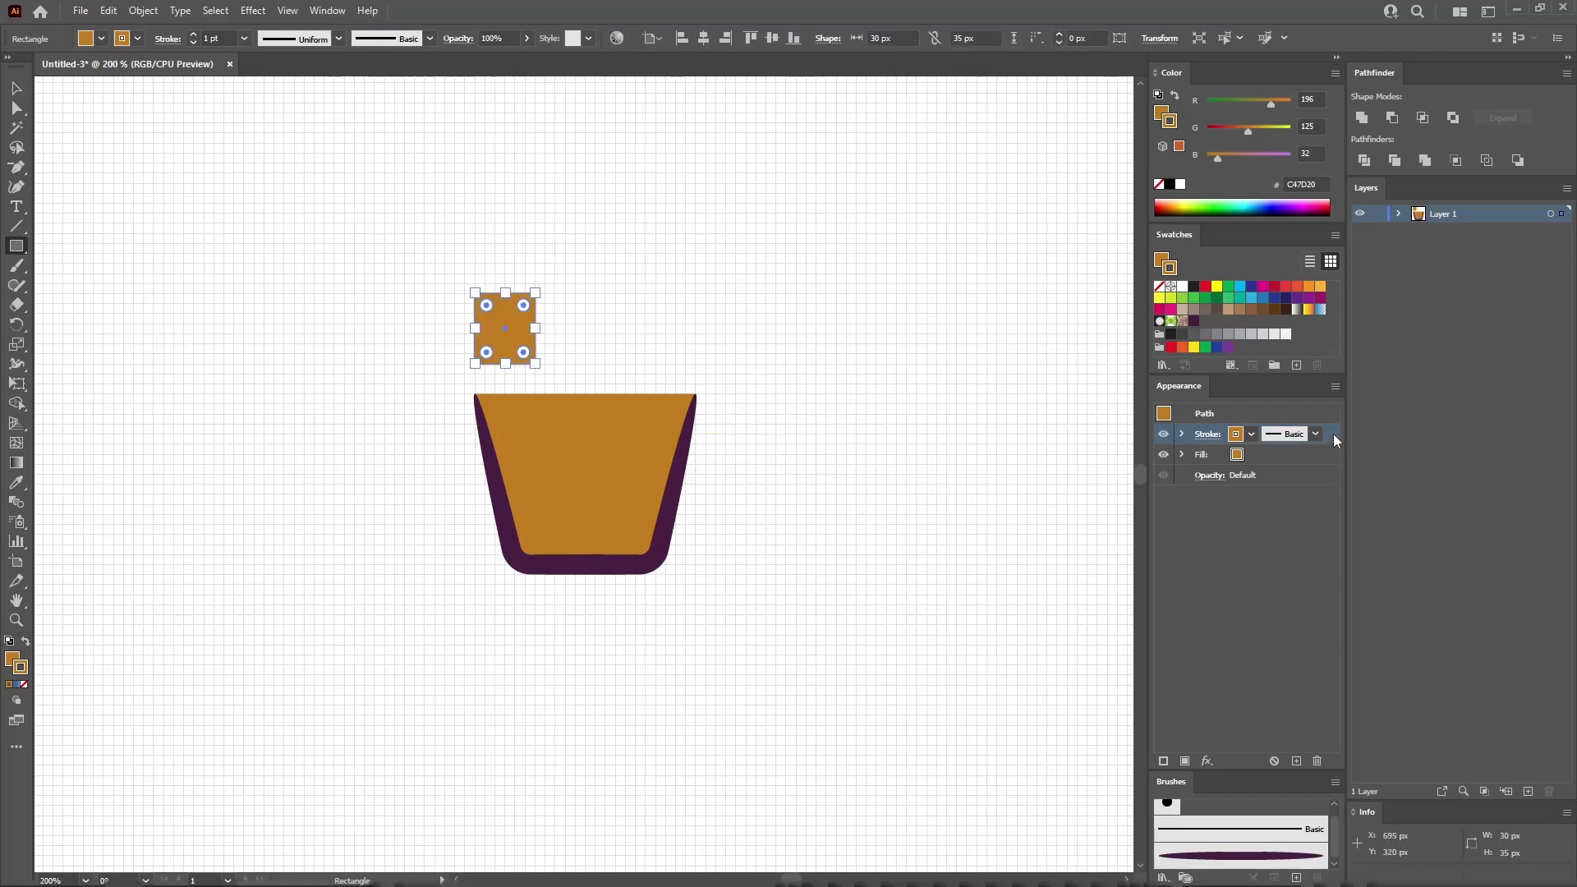
{"action": "key", "text": "slash"}
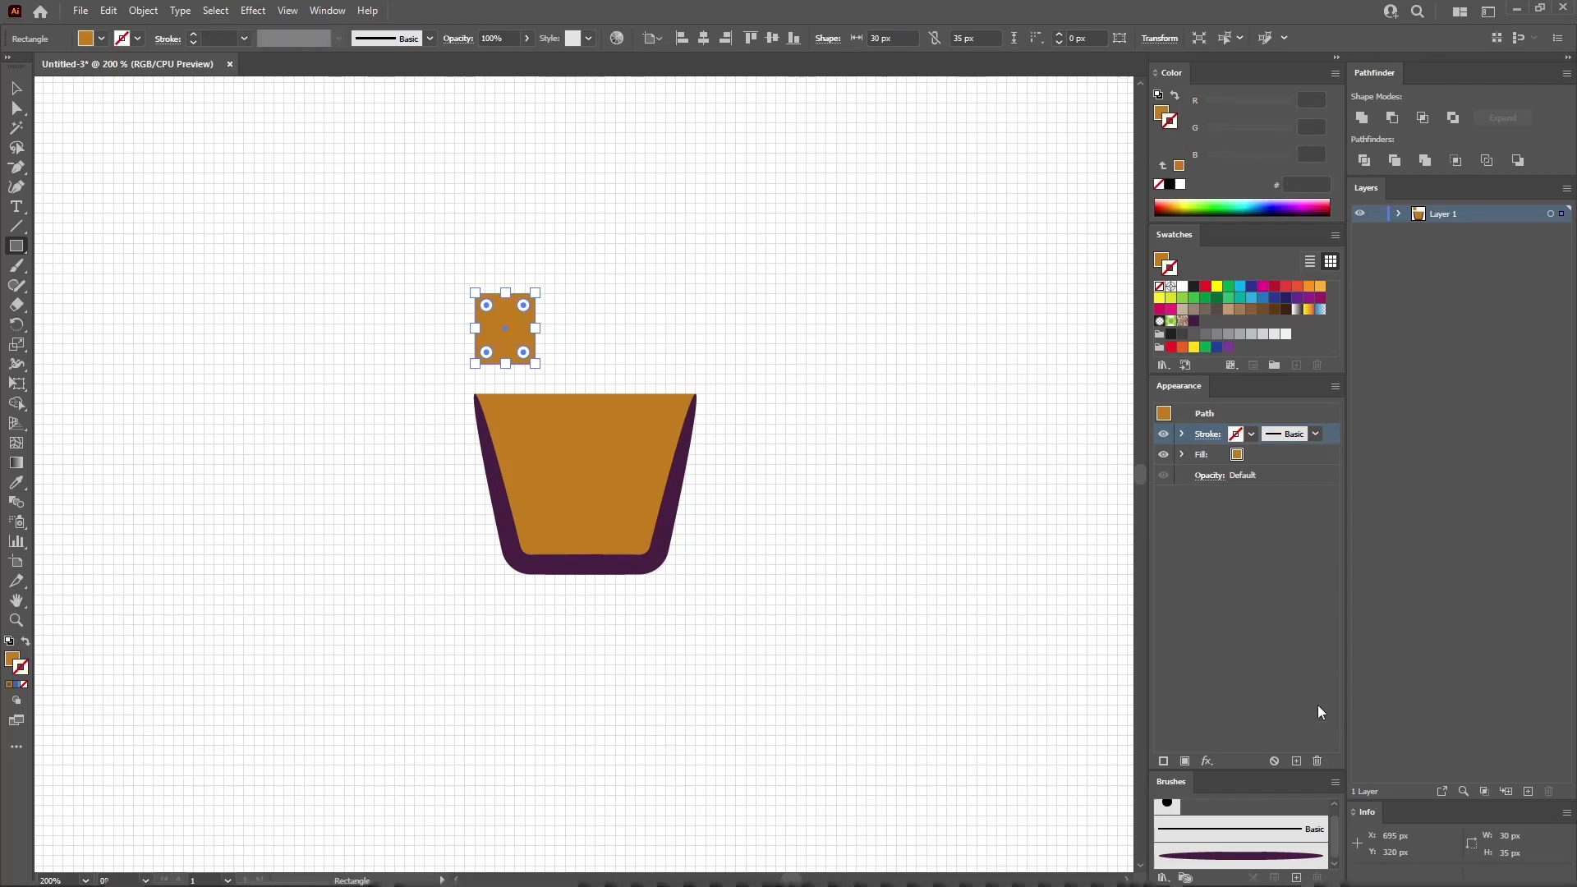
- Fill the small rectangle with the RGB color 225, 156, 68
{"action": "left_click", "coordinate": [1273, 457]}
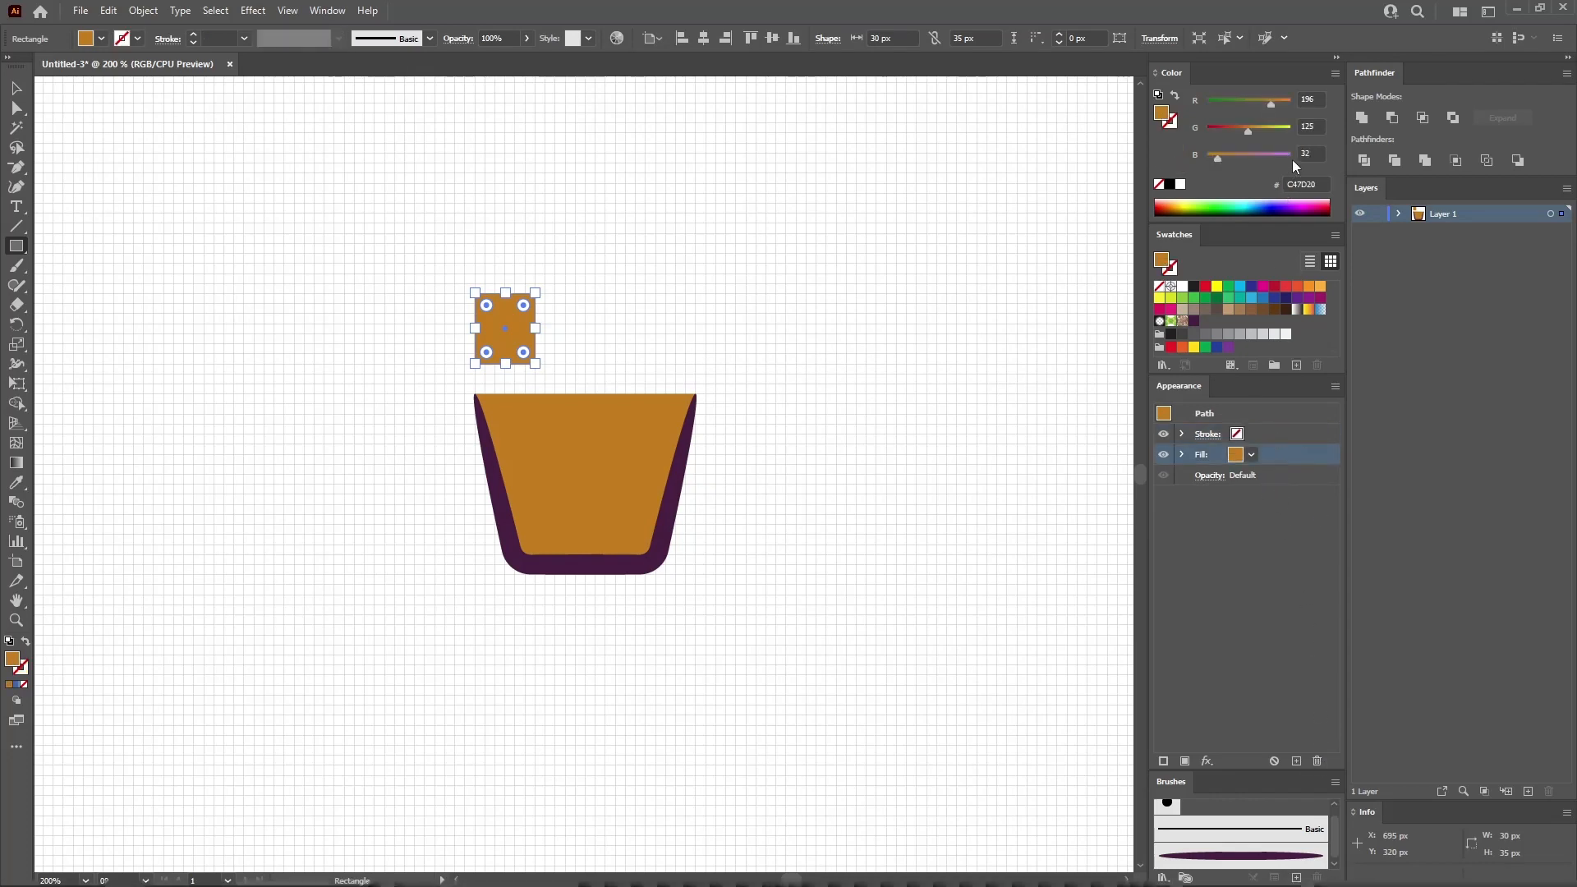
{"action": "left_click", "coordinate": [1323, 93]}
{"action": "type", "text": "225"}
{"action": "key", "text": "Tab"}
{"action": "type", "text": "156"}
{"action": "key", "text": "Tab"}
{"action": "type", "text": "6"}
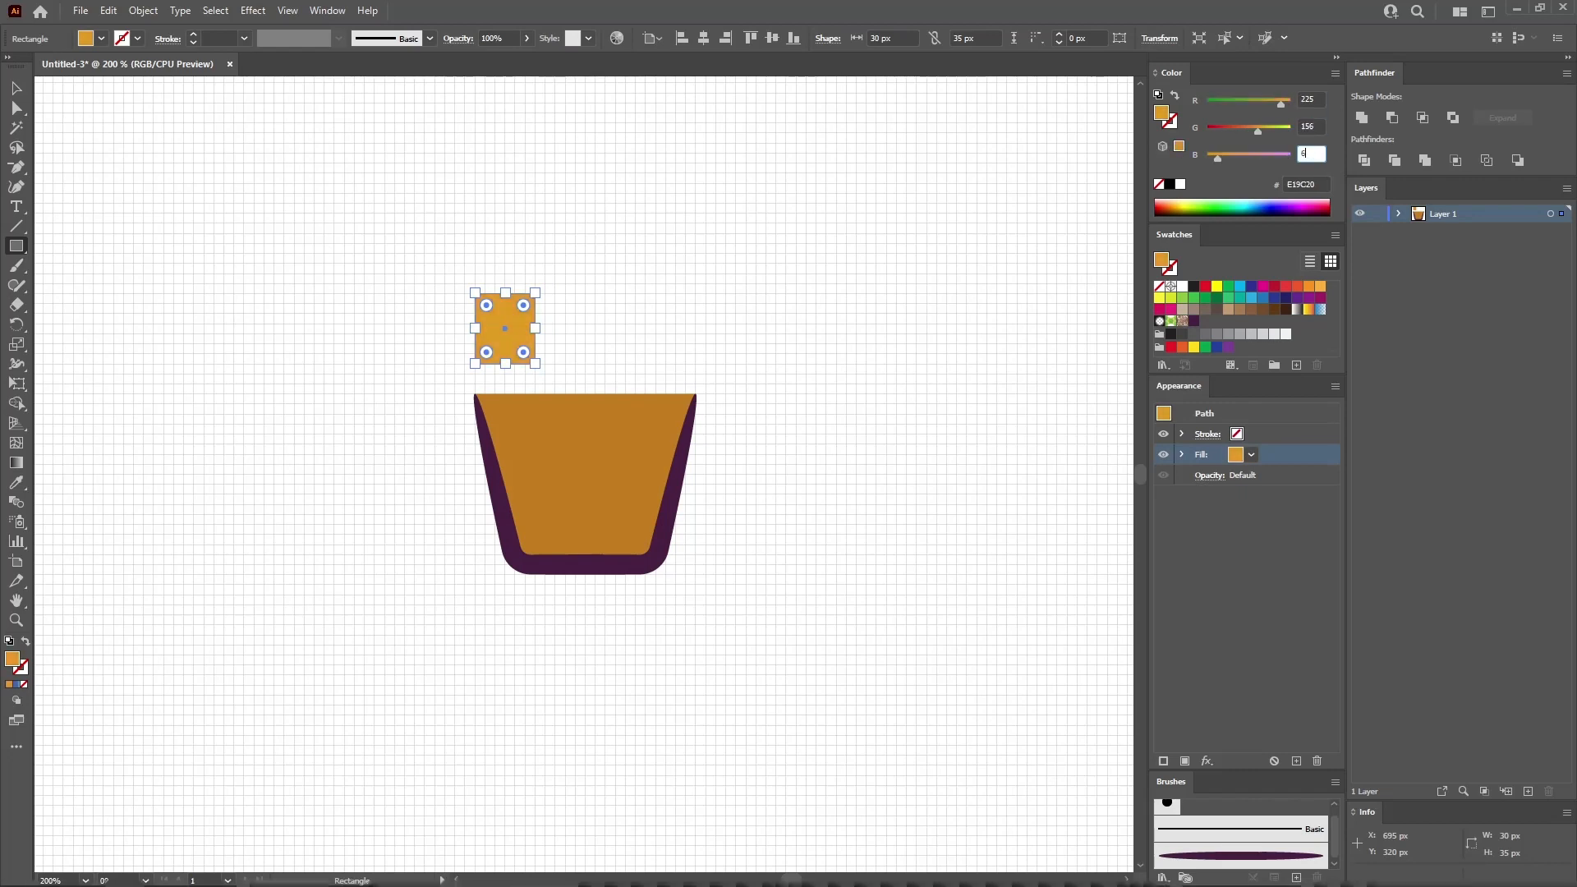
{"action": "type", "text": "8"}
{"action": "key", "text": "Return"}
- Apply an Arc Upper warp with 75% bend to the small rectangle and place it centered at the pot's bottom edge
{"action": "left_click", "coordinate": [252, 11]}
{"action": "mouse_move", "coordinate": [275, 223]}
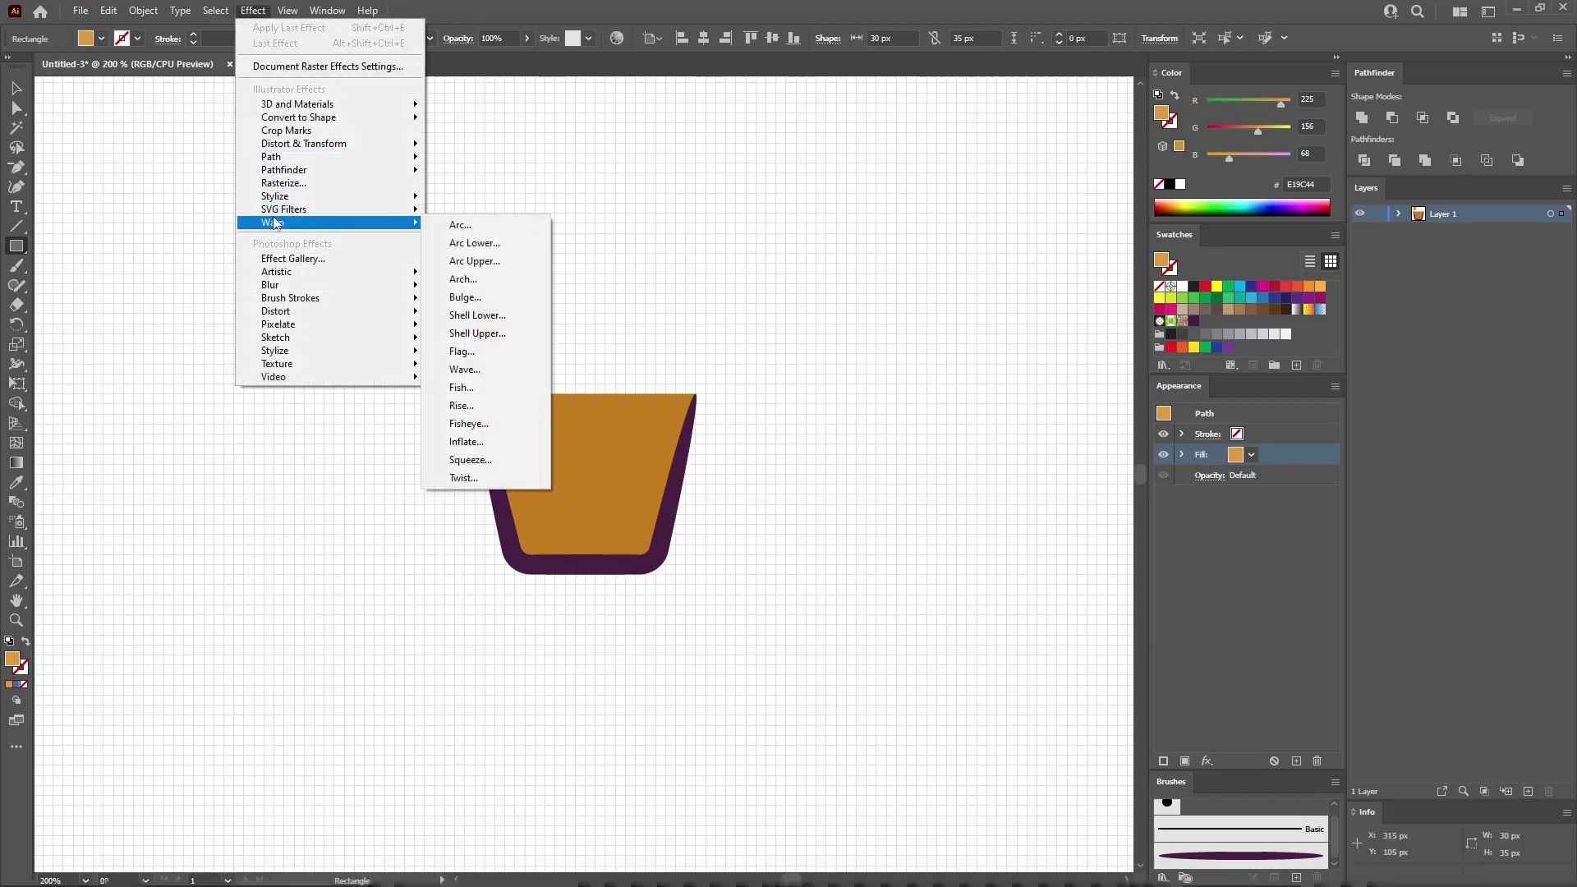
{"action": "left_click", "coordinate": [475, 261]}
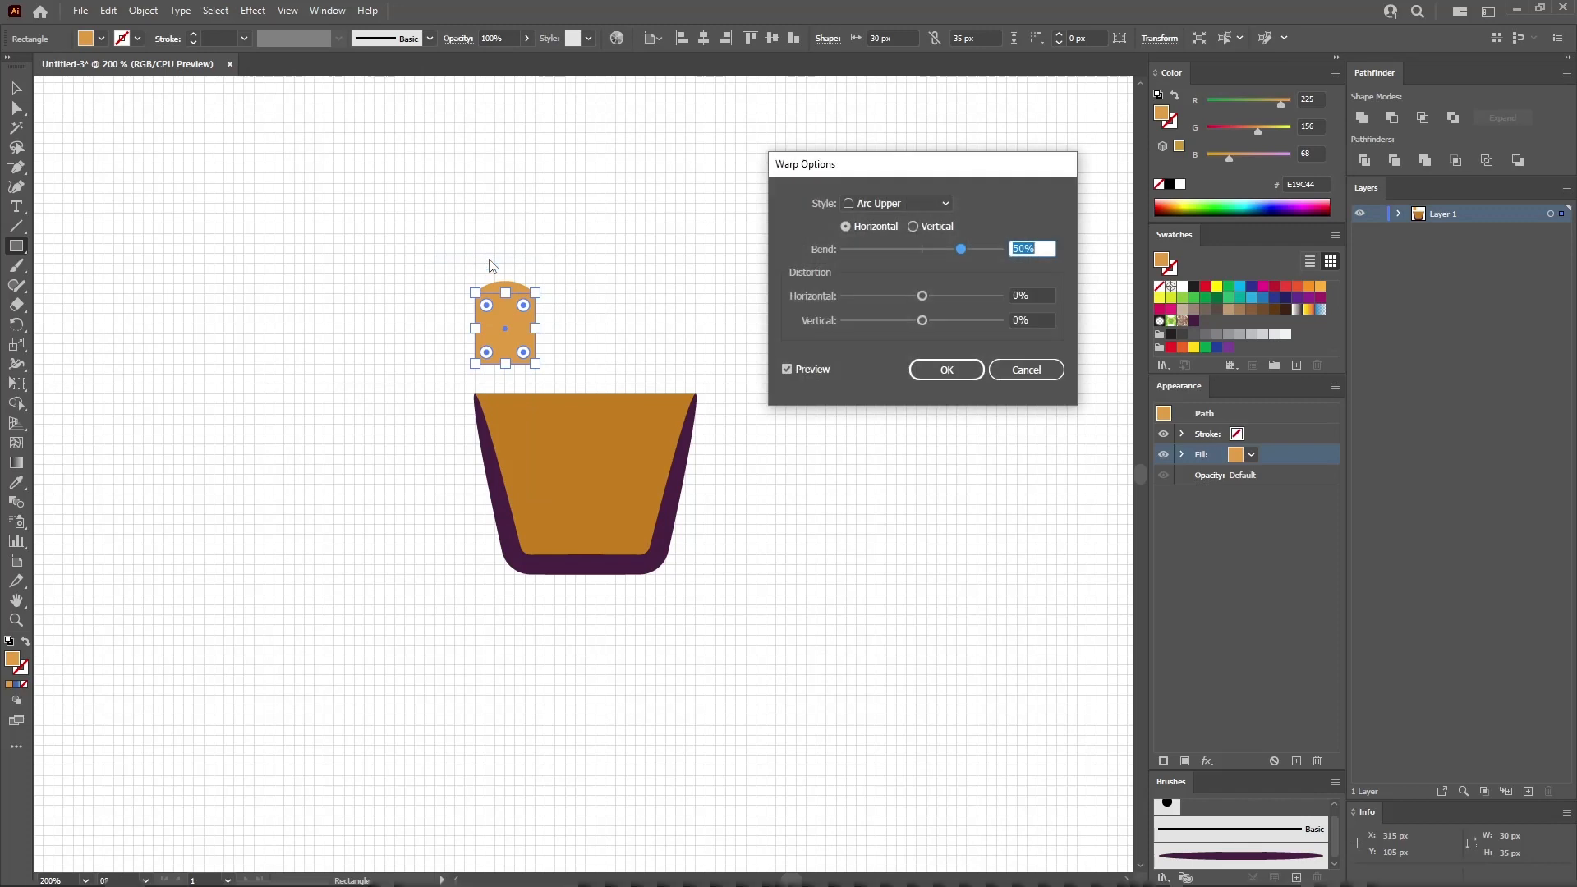
{"action": "left_click", "coordinate": [846, 231]}
{"action": "left_click_drag", "start_coordinate": [1044, 248], "coordinate": [994, 250]}
{"action": "type", "text": "75"}
{"action": "left_click", "coordinate": [946, 372]}
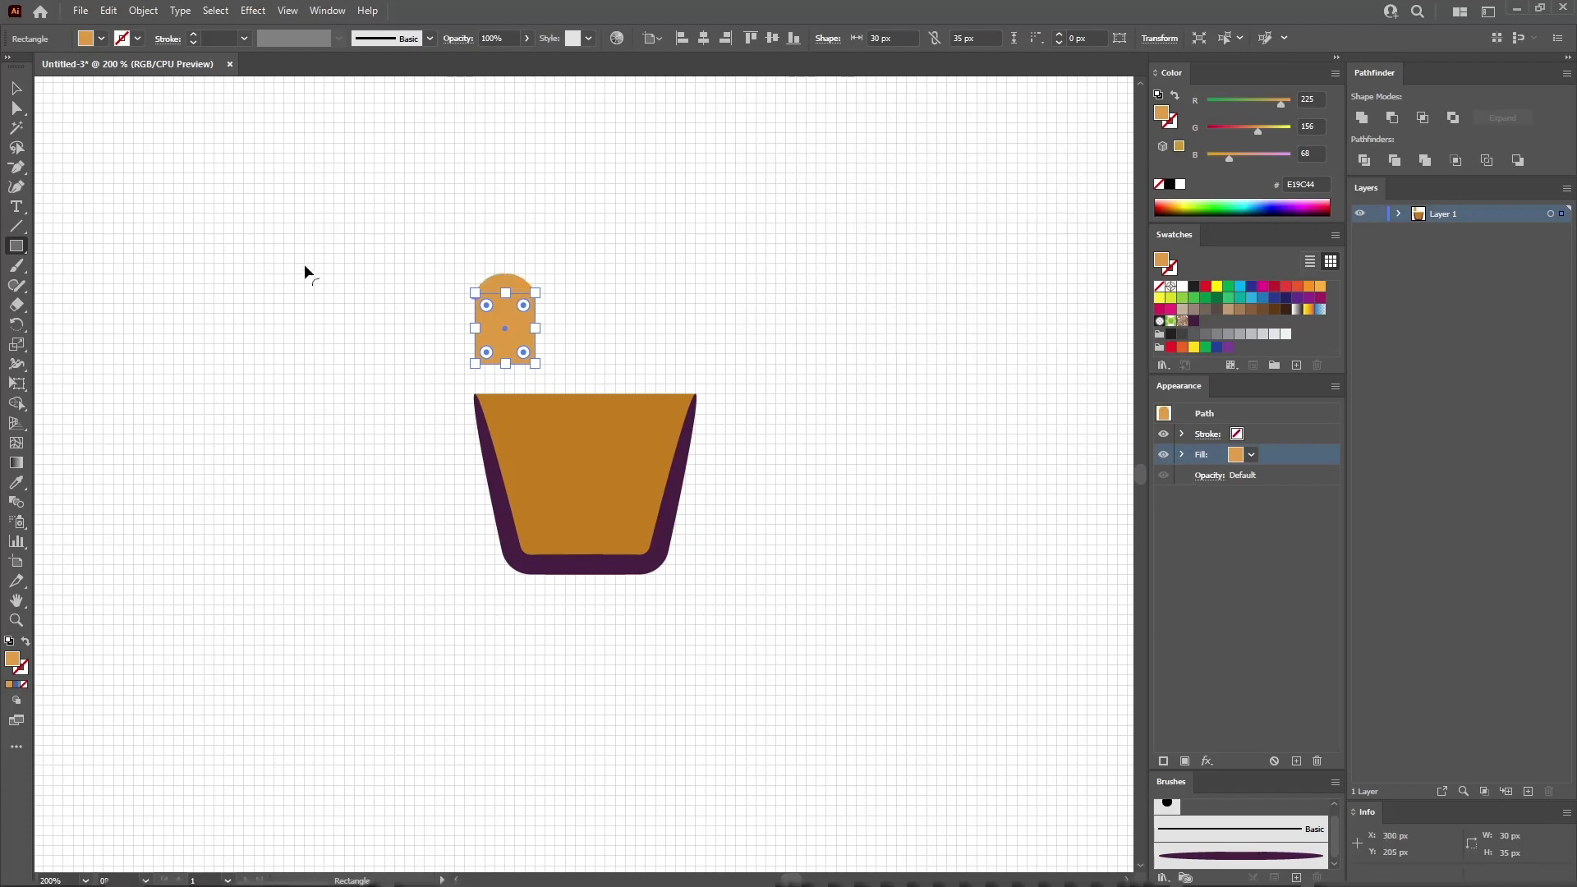
{"action": "left_click", "coordinate": [18, 89]}
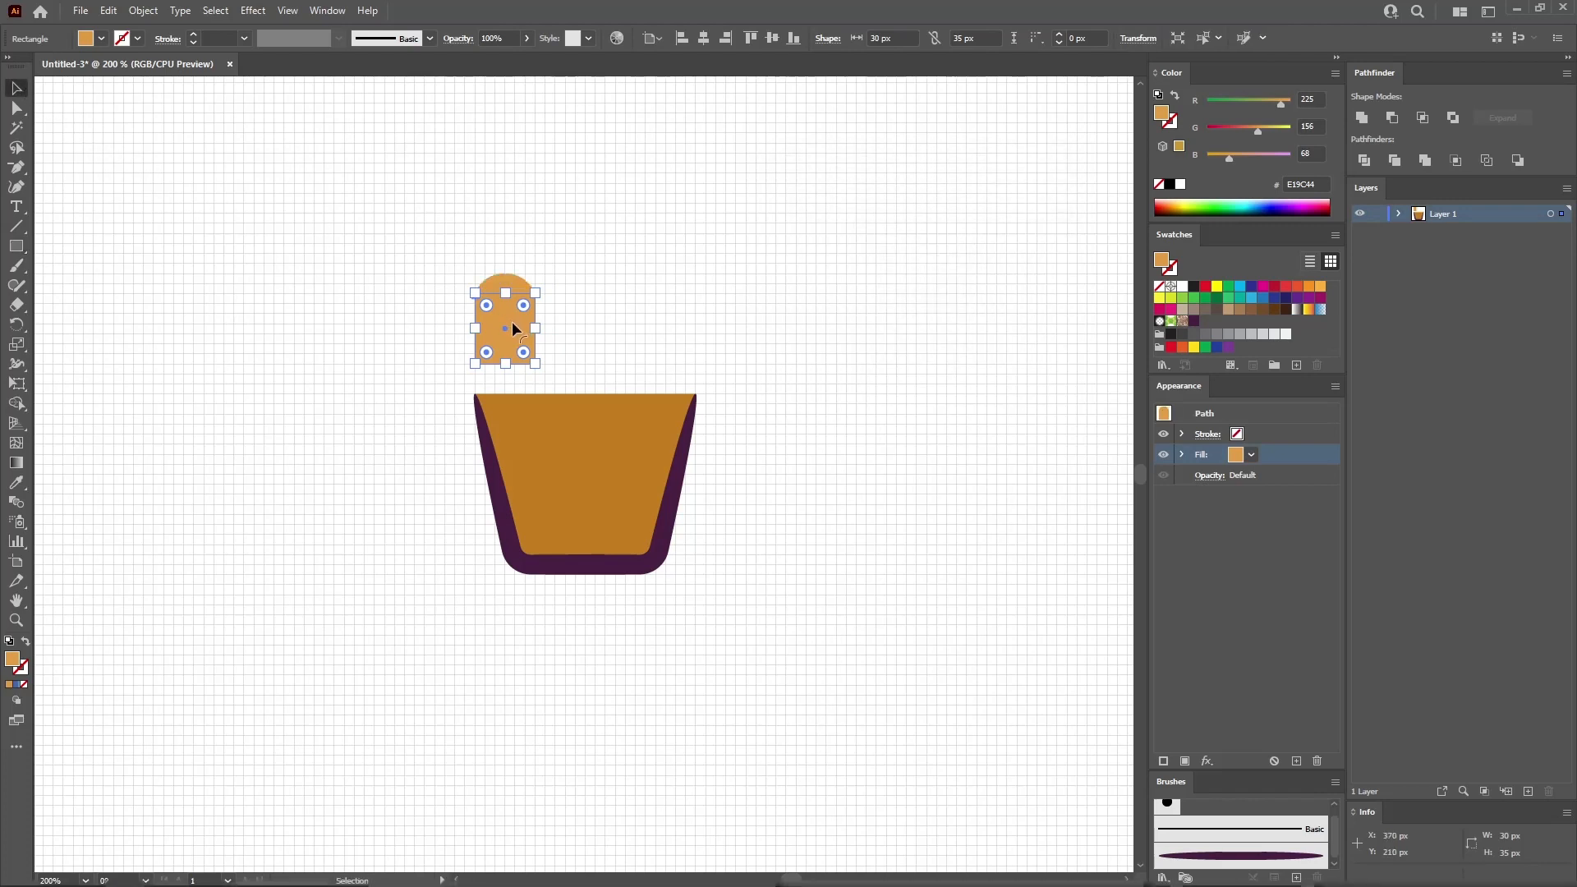
{"action": "left_click_drag", "start_coordinate": [505, 327], "coordinate": [584, 519]}
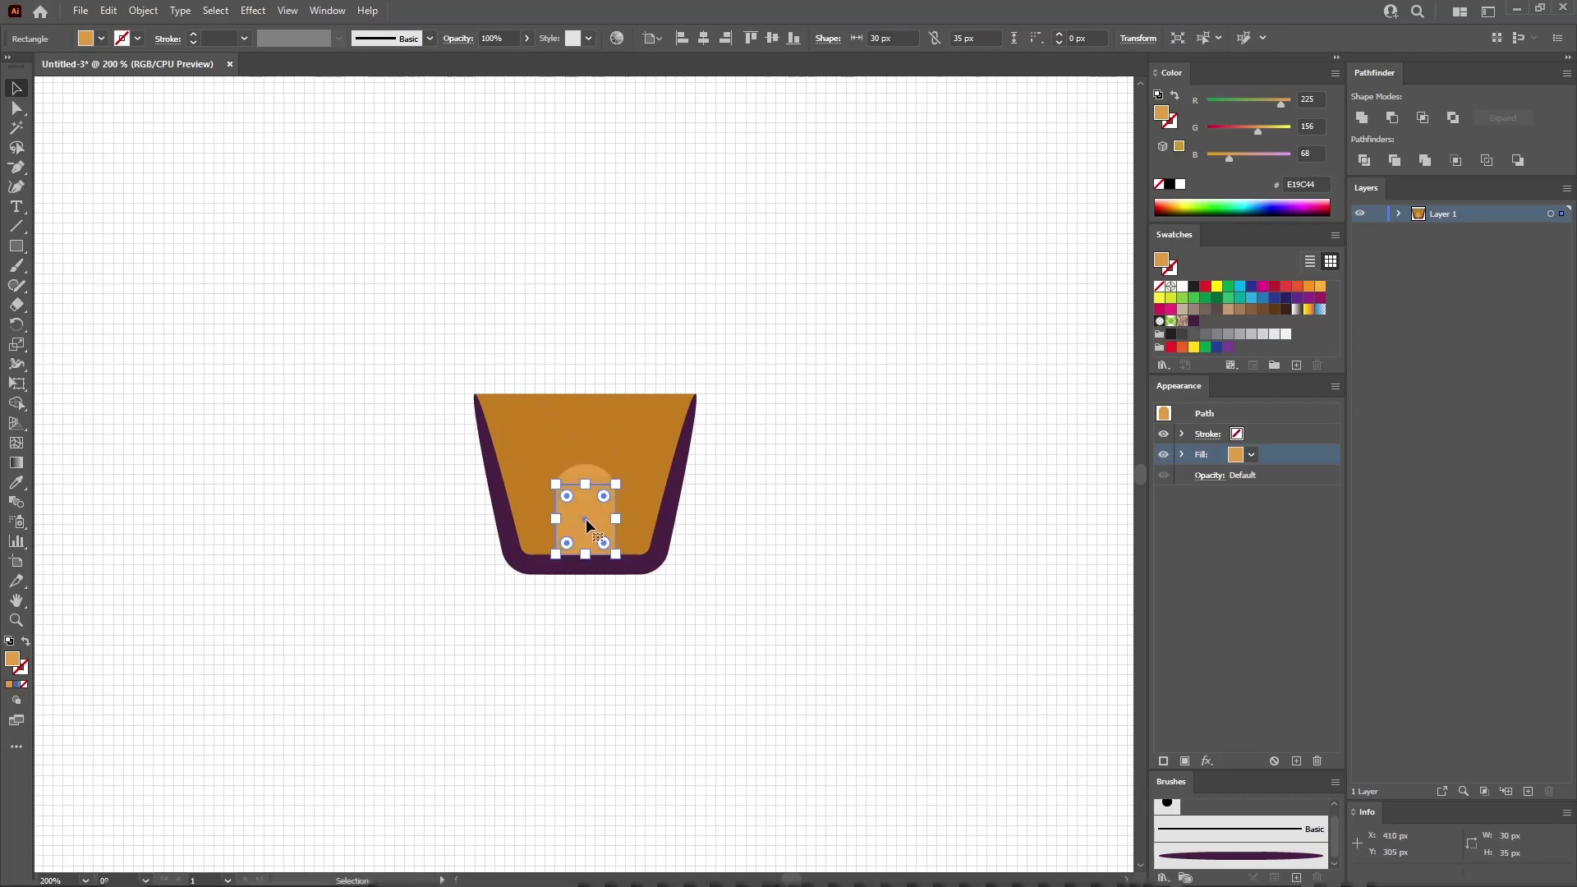
- Create a 30 x 40 px rectangle on the empty canvas above and to the right of the pot
{"action": "left_click", "coordinate": [26, 247]}
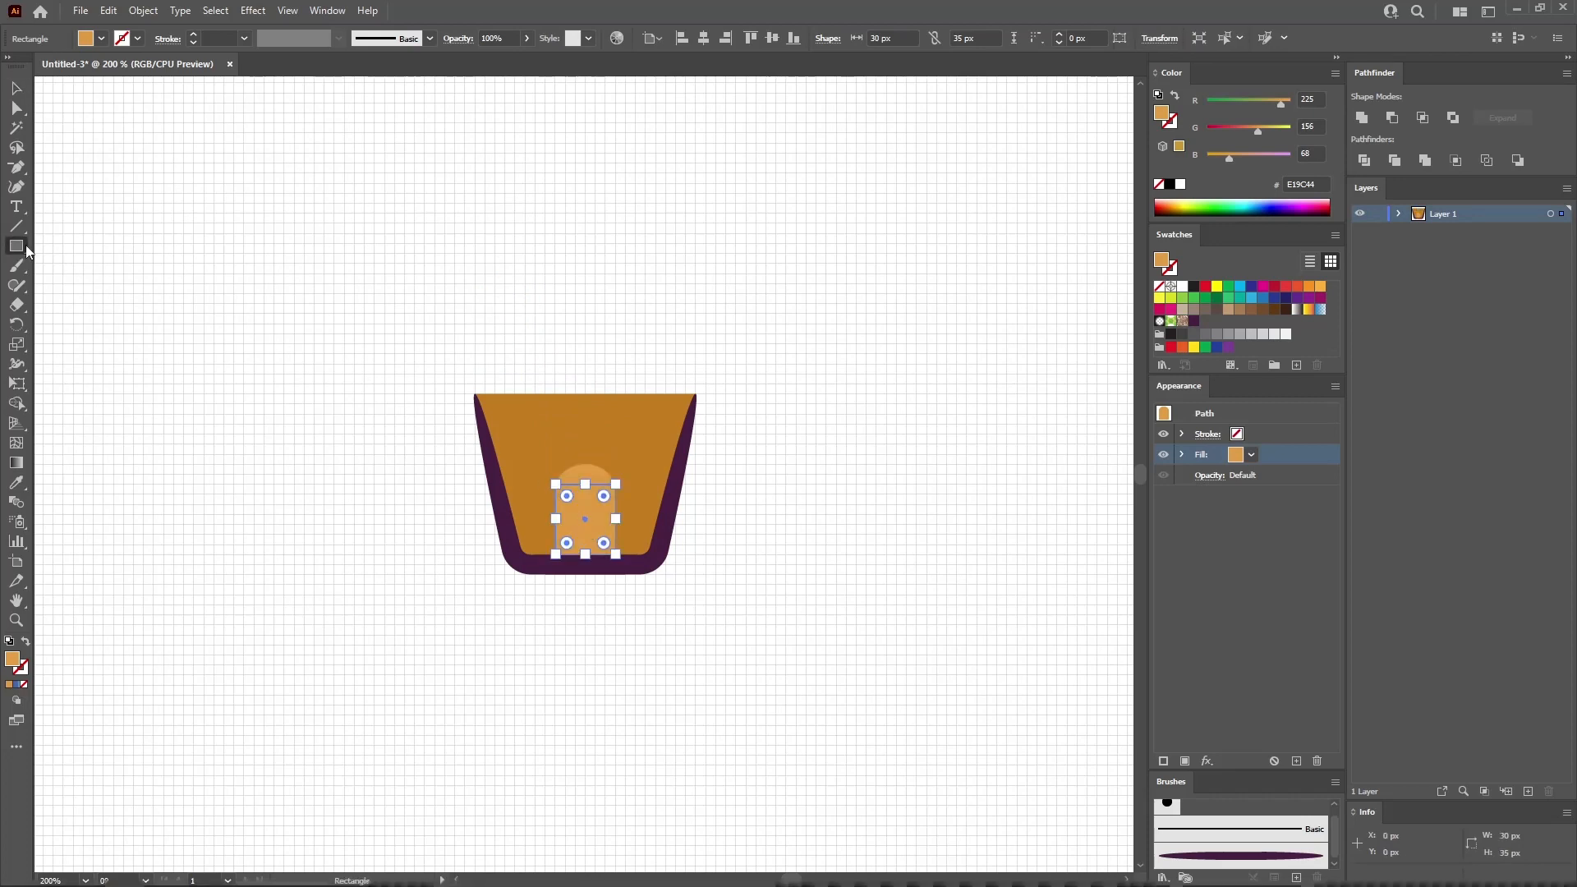
{"action": "left_click", "coordinate": [757, 300]}
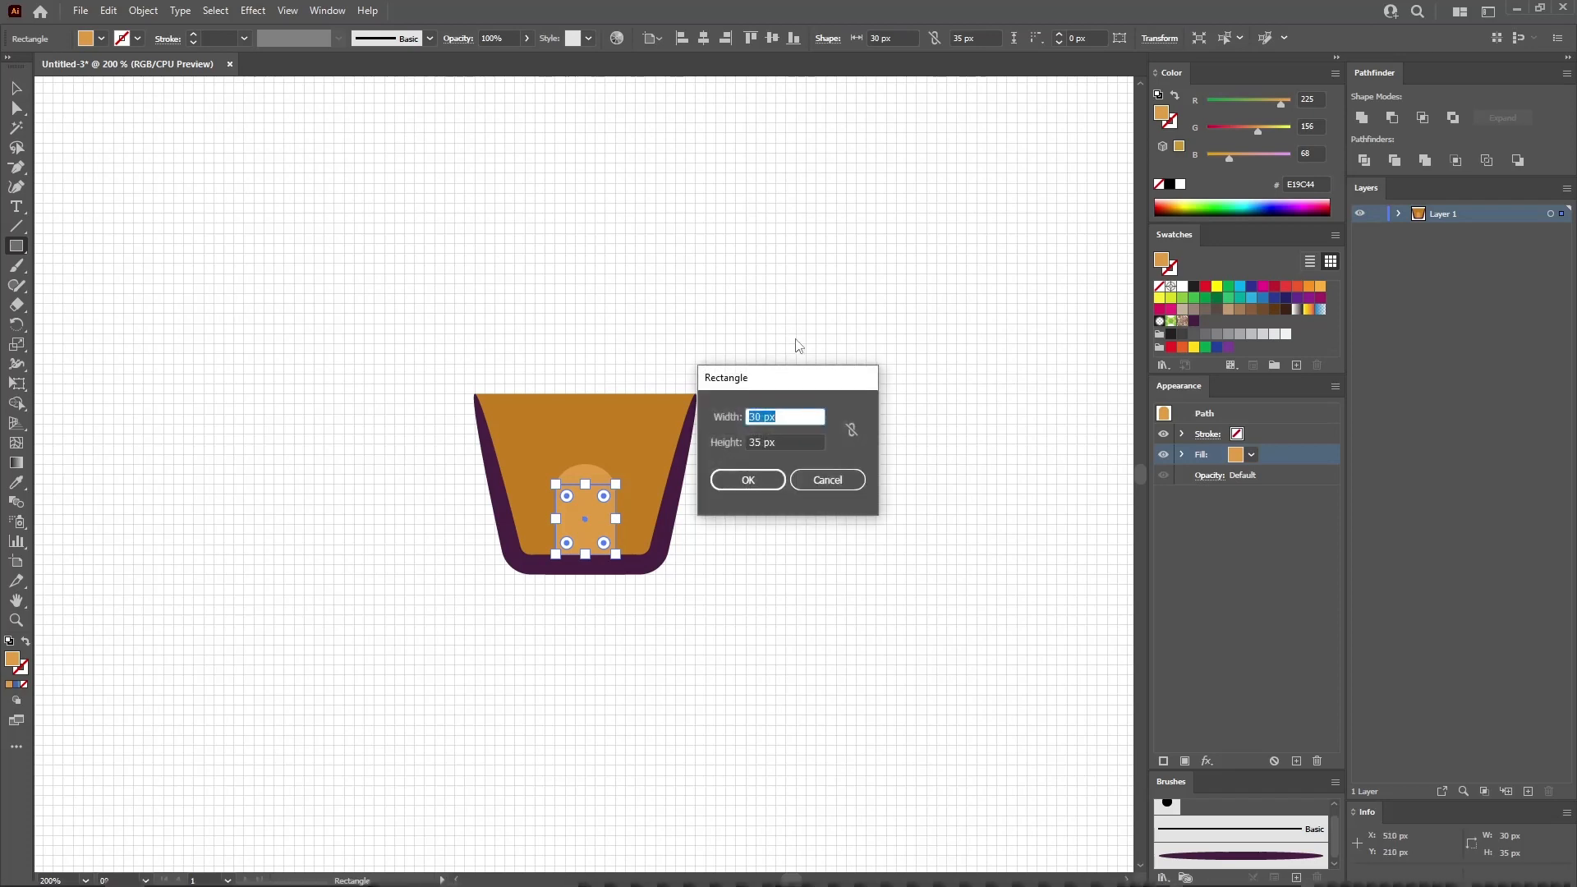
{"action": "type", "text": "30"}
{"action": "key", "text": "Tab"}
{"action": "type", "text": "4"}
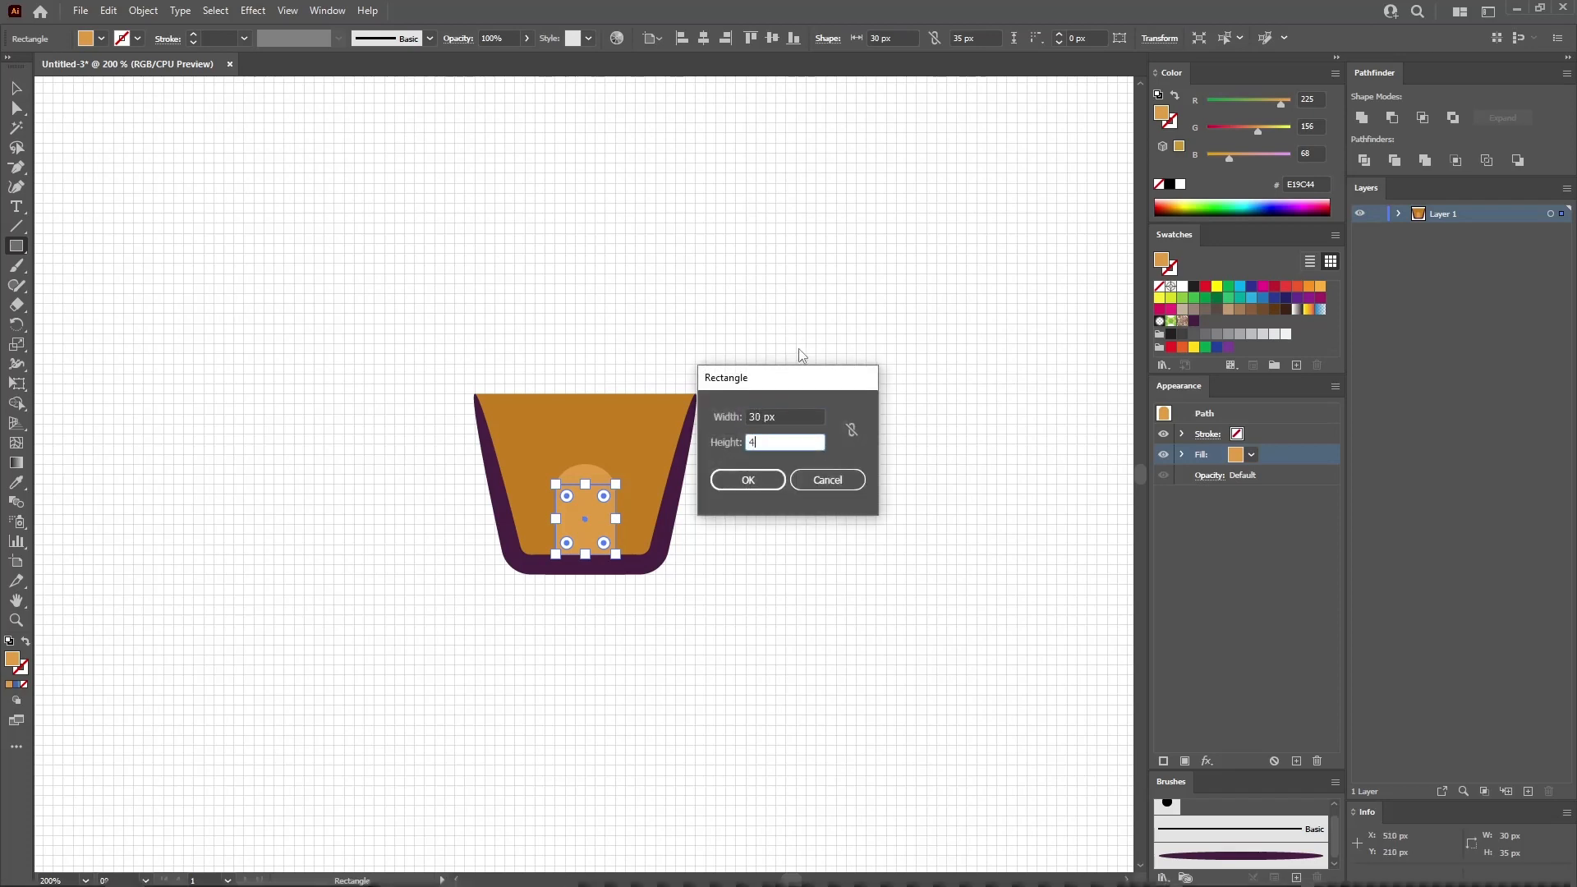
{"action": "left_click", "coordinate": [747, 479]}
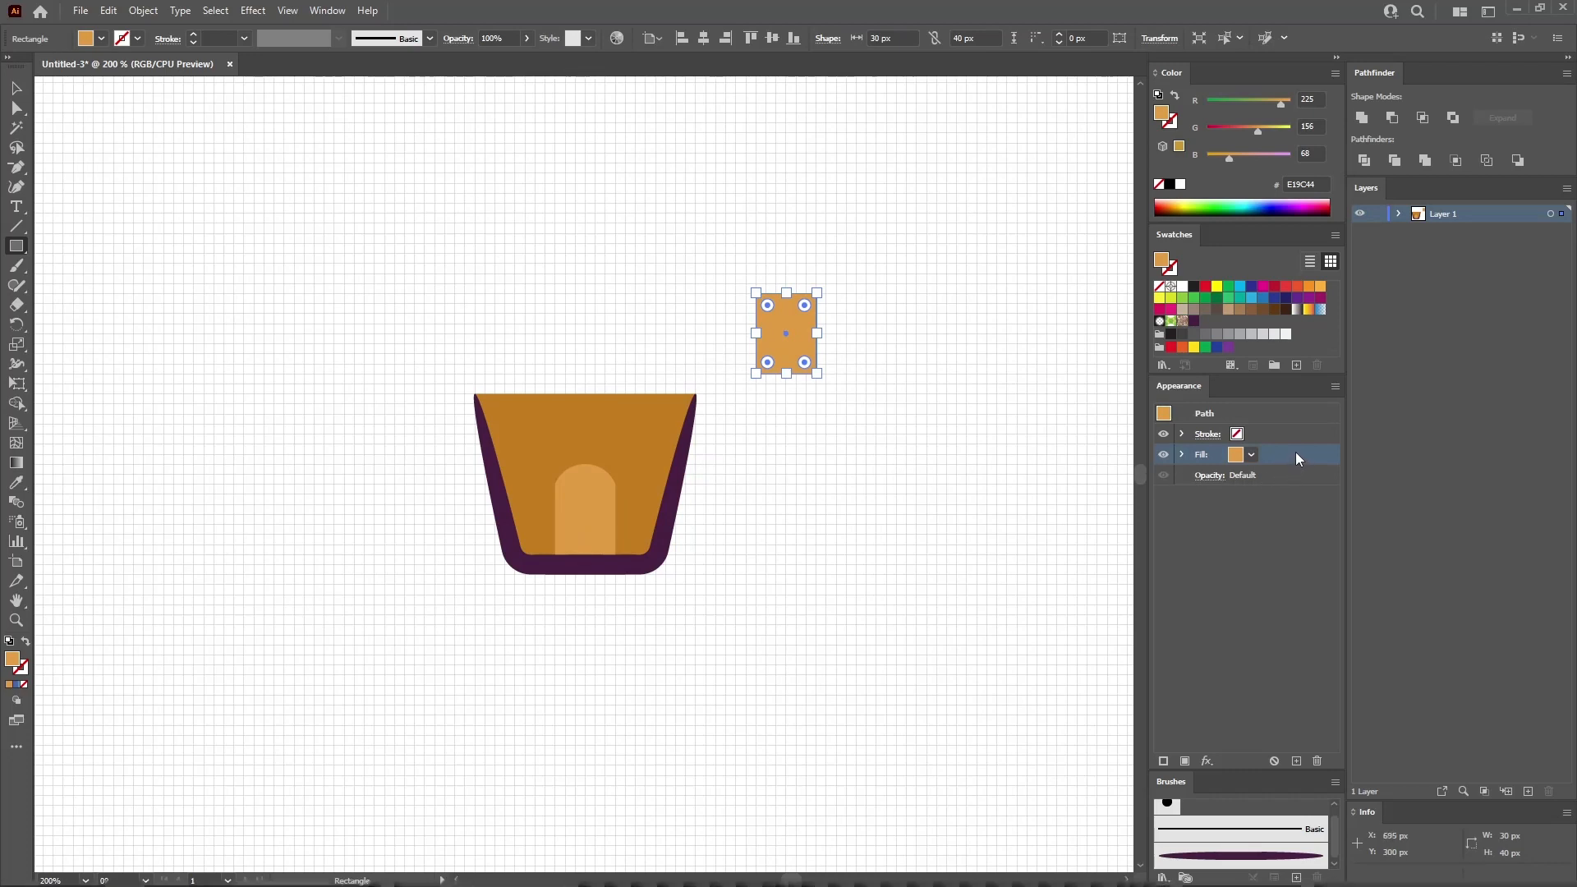
- Swap the new rectangle's fill and stroke, and apply the purple art brush to its outline
{"action": "key", "text": "shift+x"}
{"action": "left_click", "coordinate": [1308, 434]}
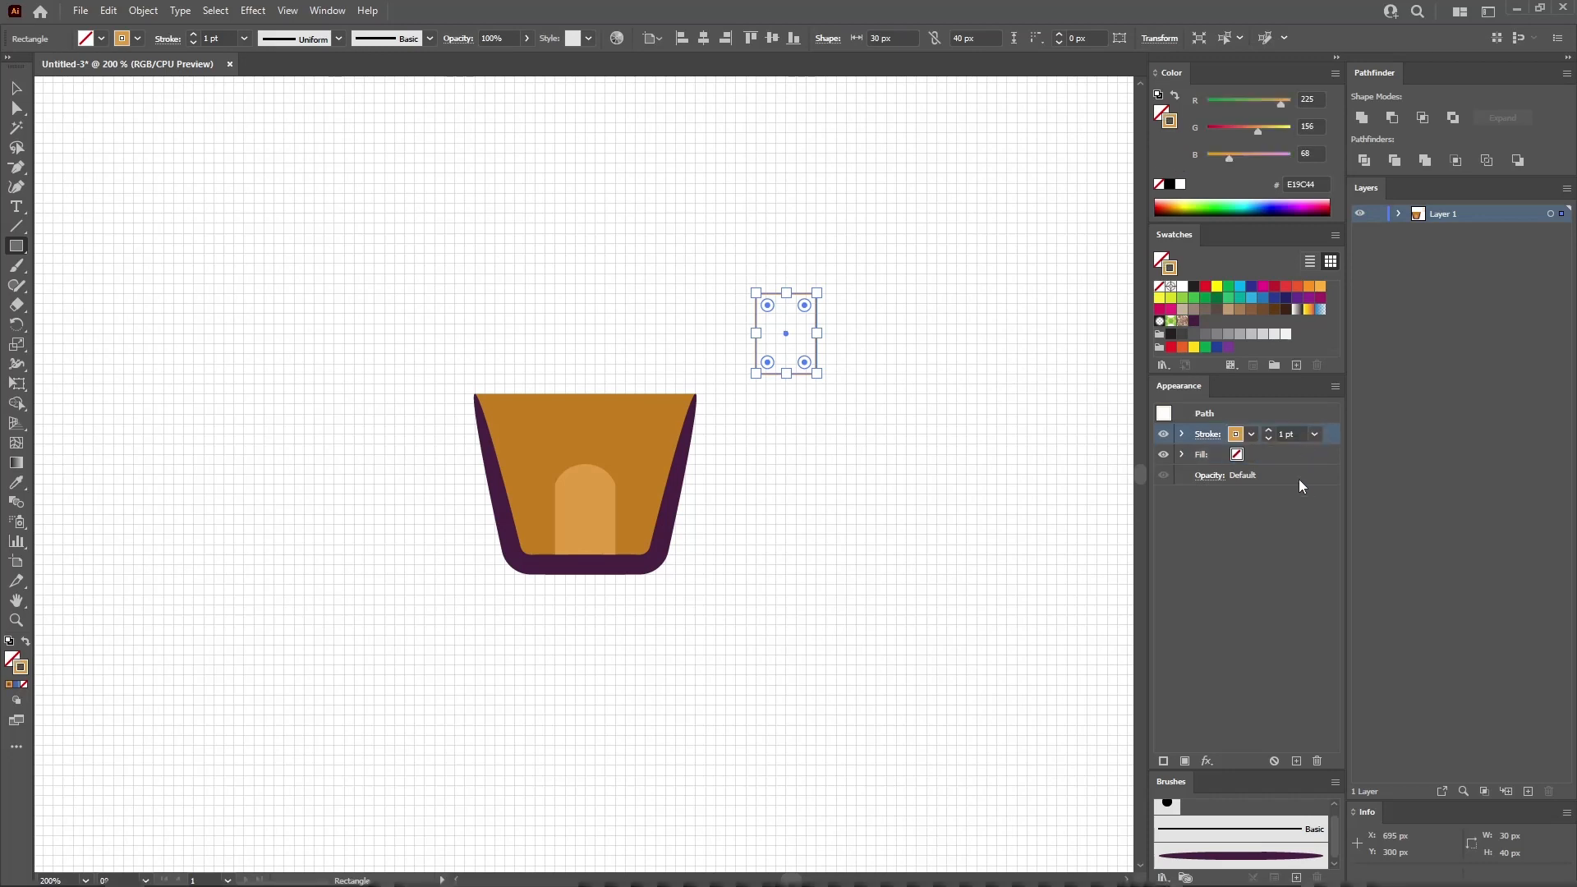
{"action": "left_click", "coordinate": [1240, 855]}
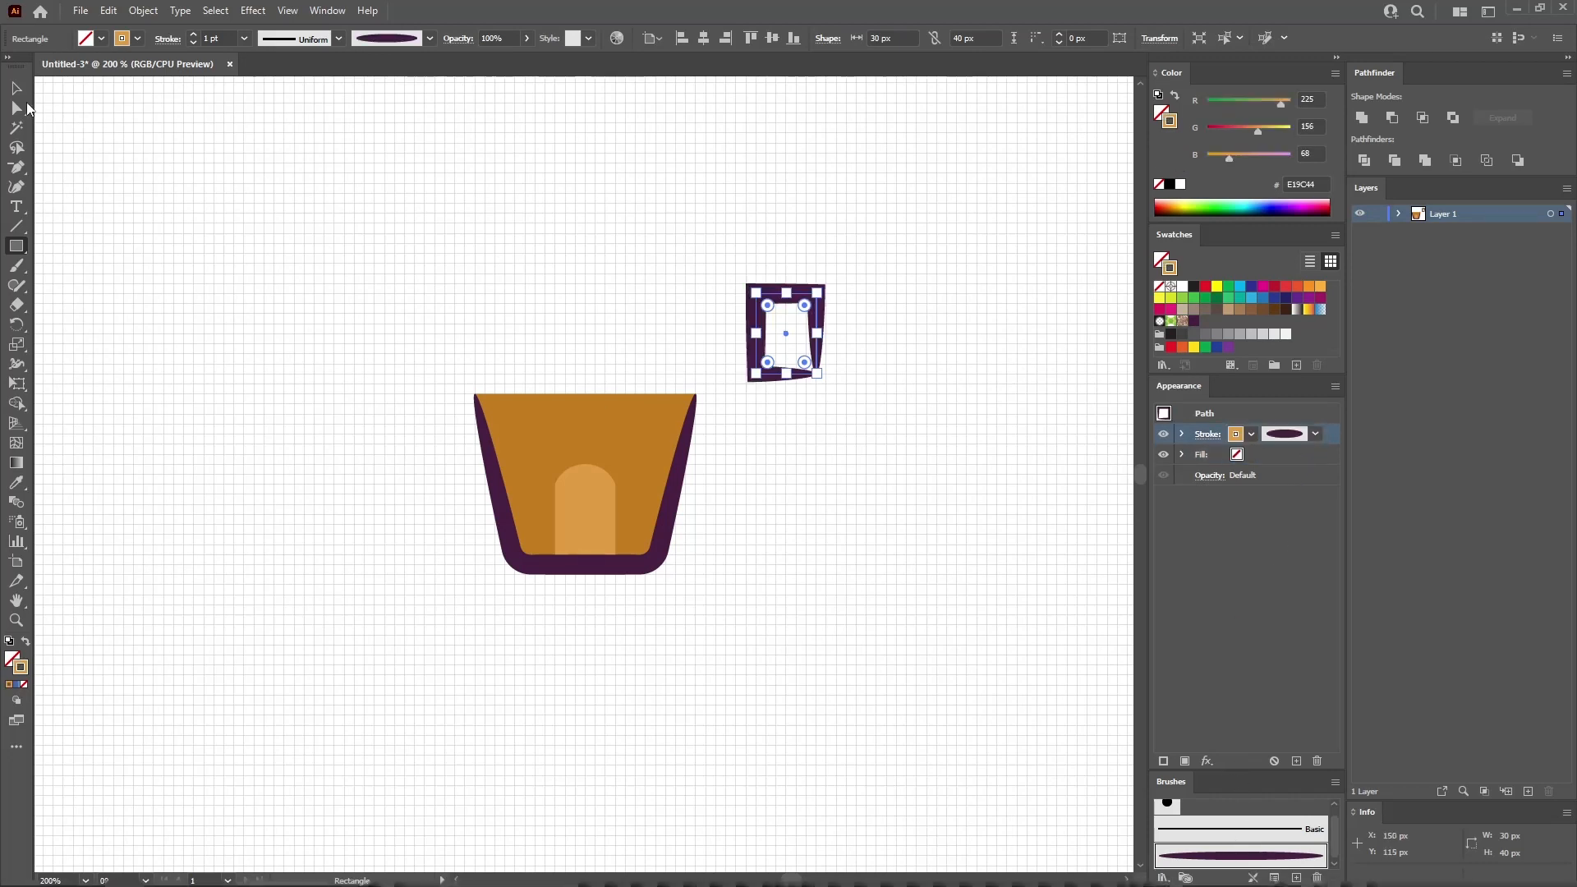
- Delete the outlined rectangle's top segment and move the open U-shape over the light arch in the pot
{"action": "key", "text": "a"}
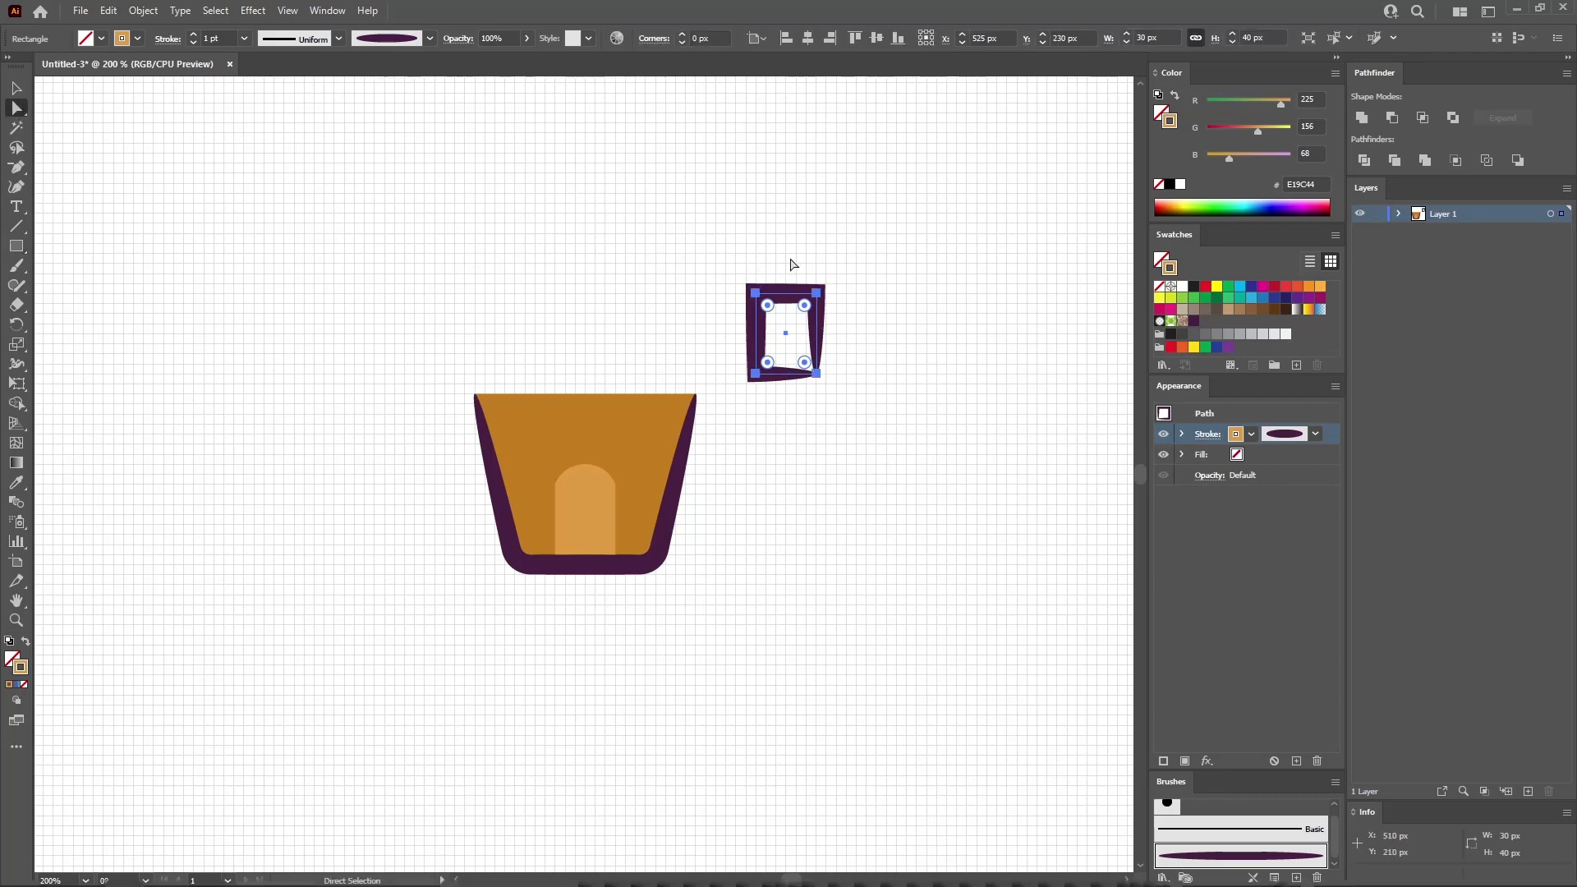
{"action": "left_click", "coordinate": [802, 346]}
{"action": "key", "text": "Delete"}
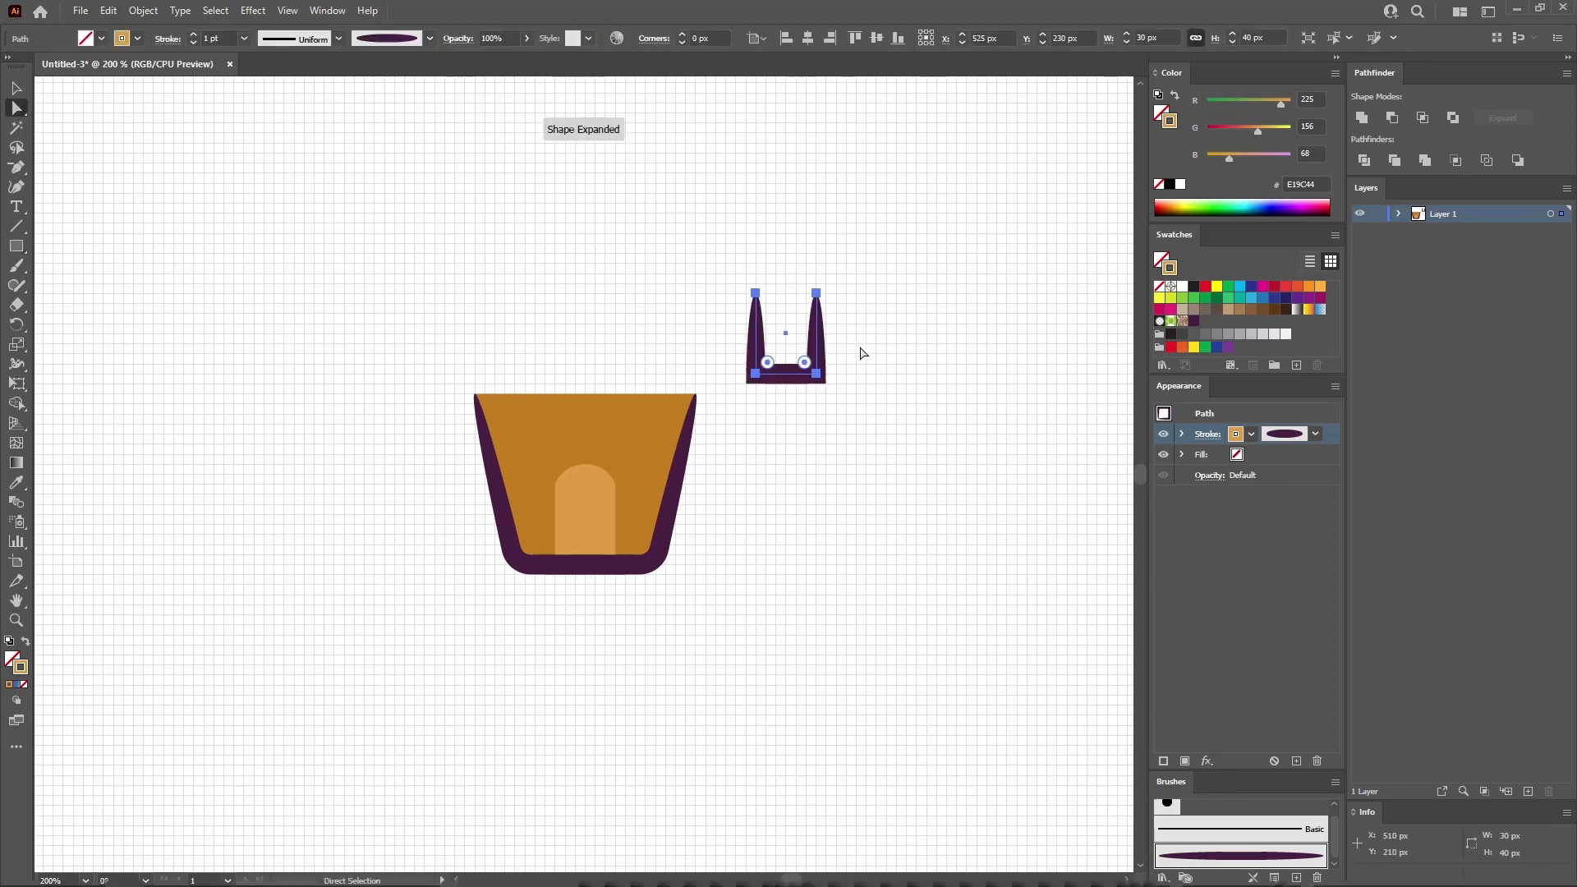
{"action": "key", "text": "v"}
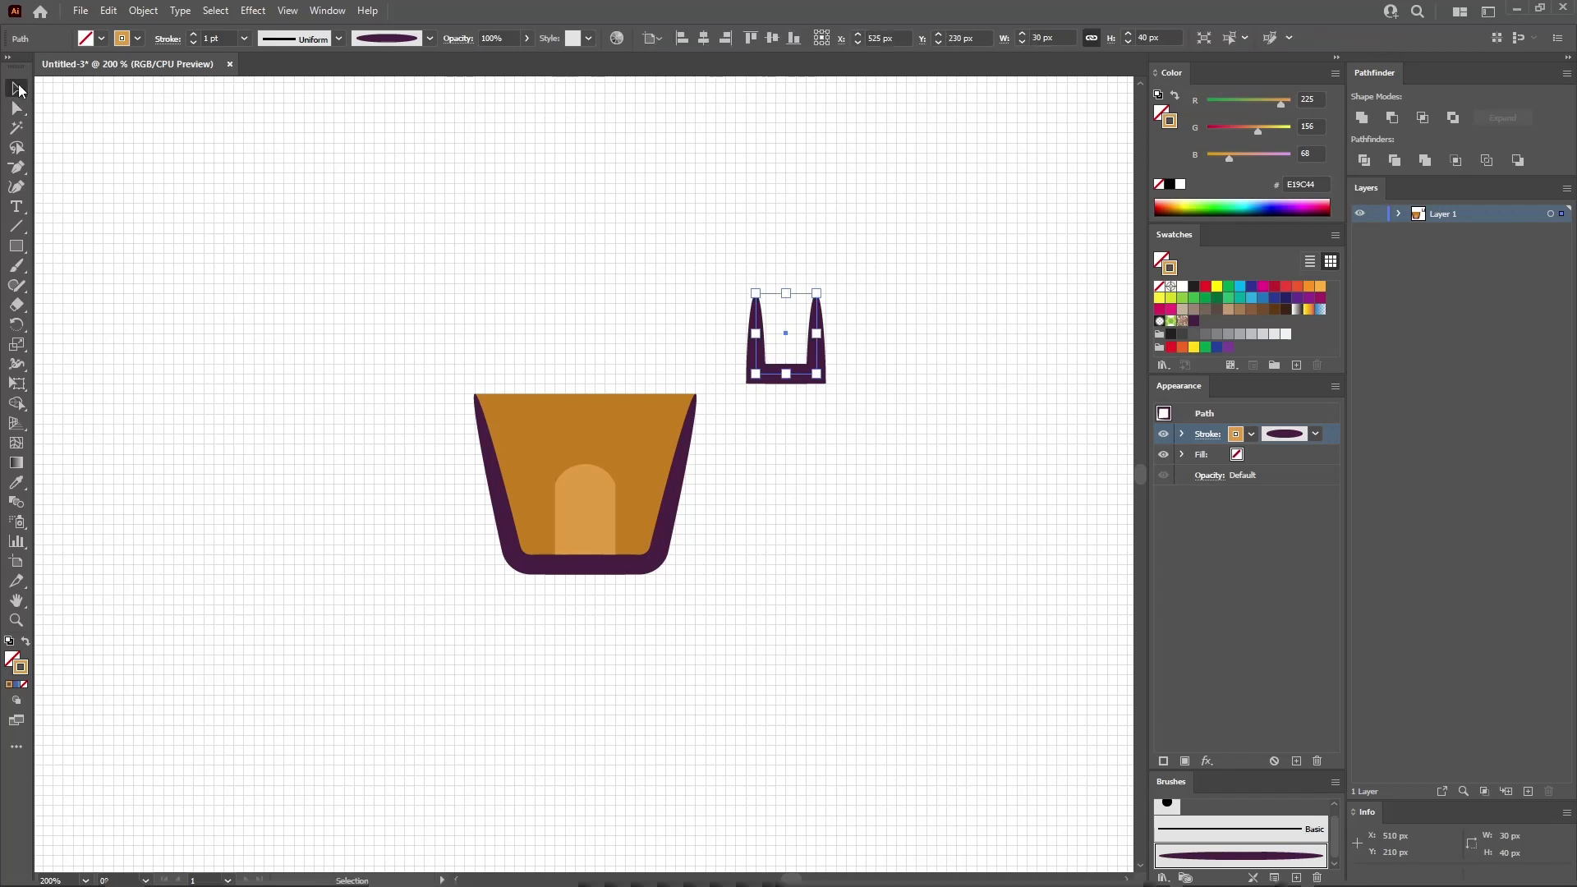
{"action": "left_click", "coordinate": [885, 335]}
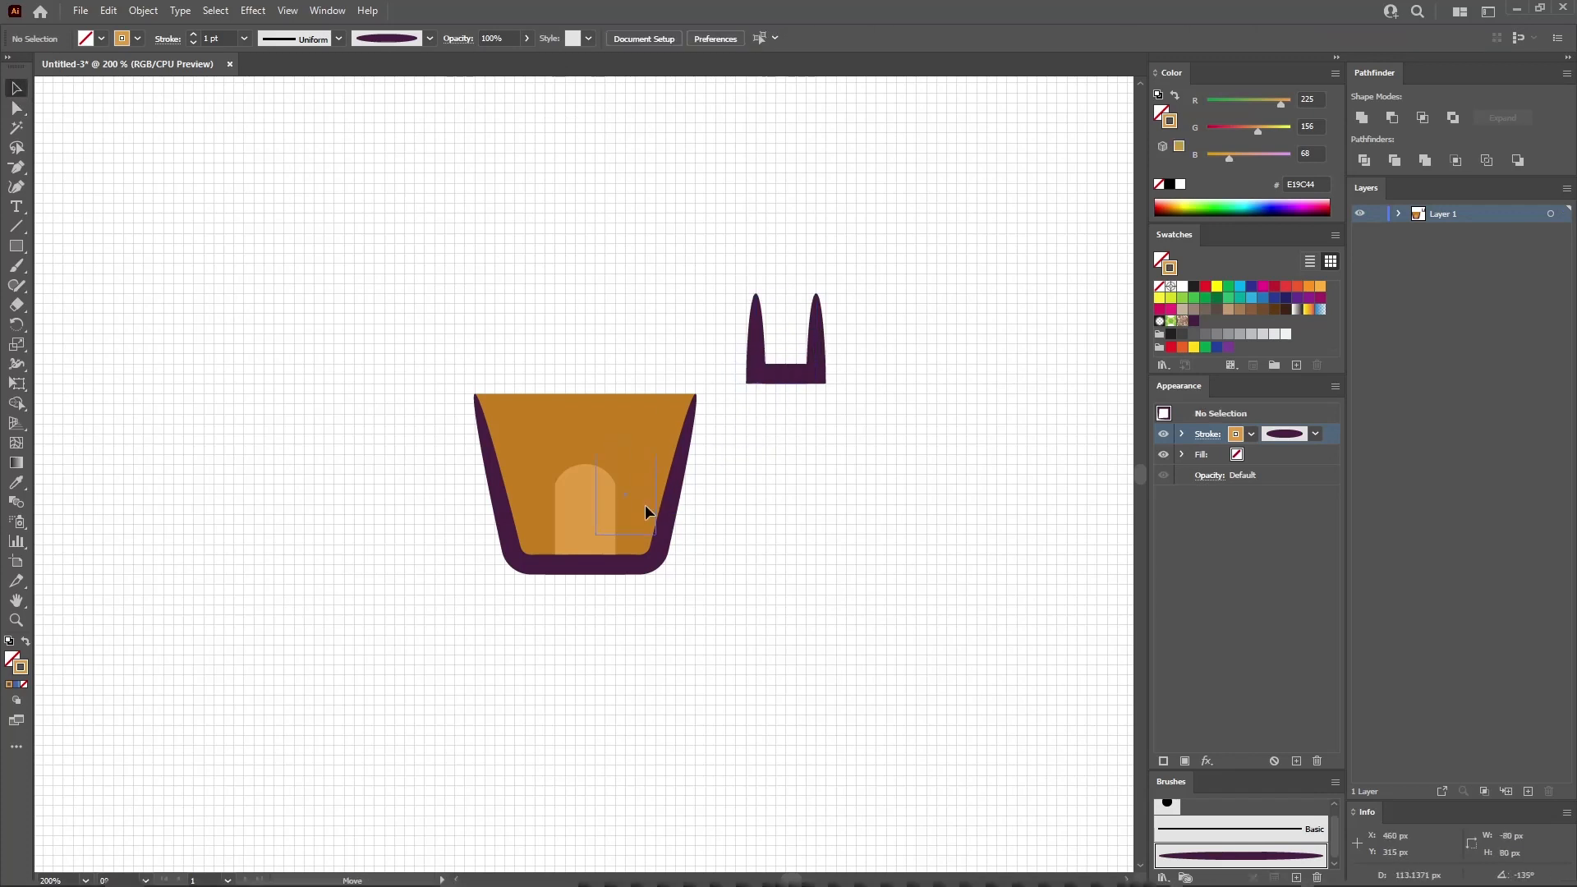
{"action": "left_click_drag", "start_coordinate": [611, 529], "coordinate": [611, 530]}
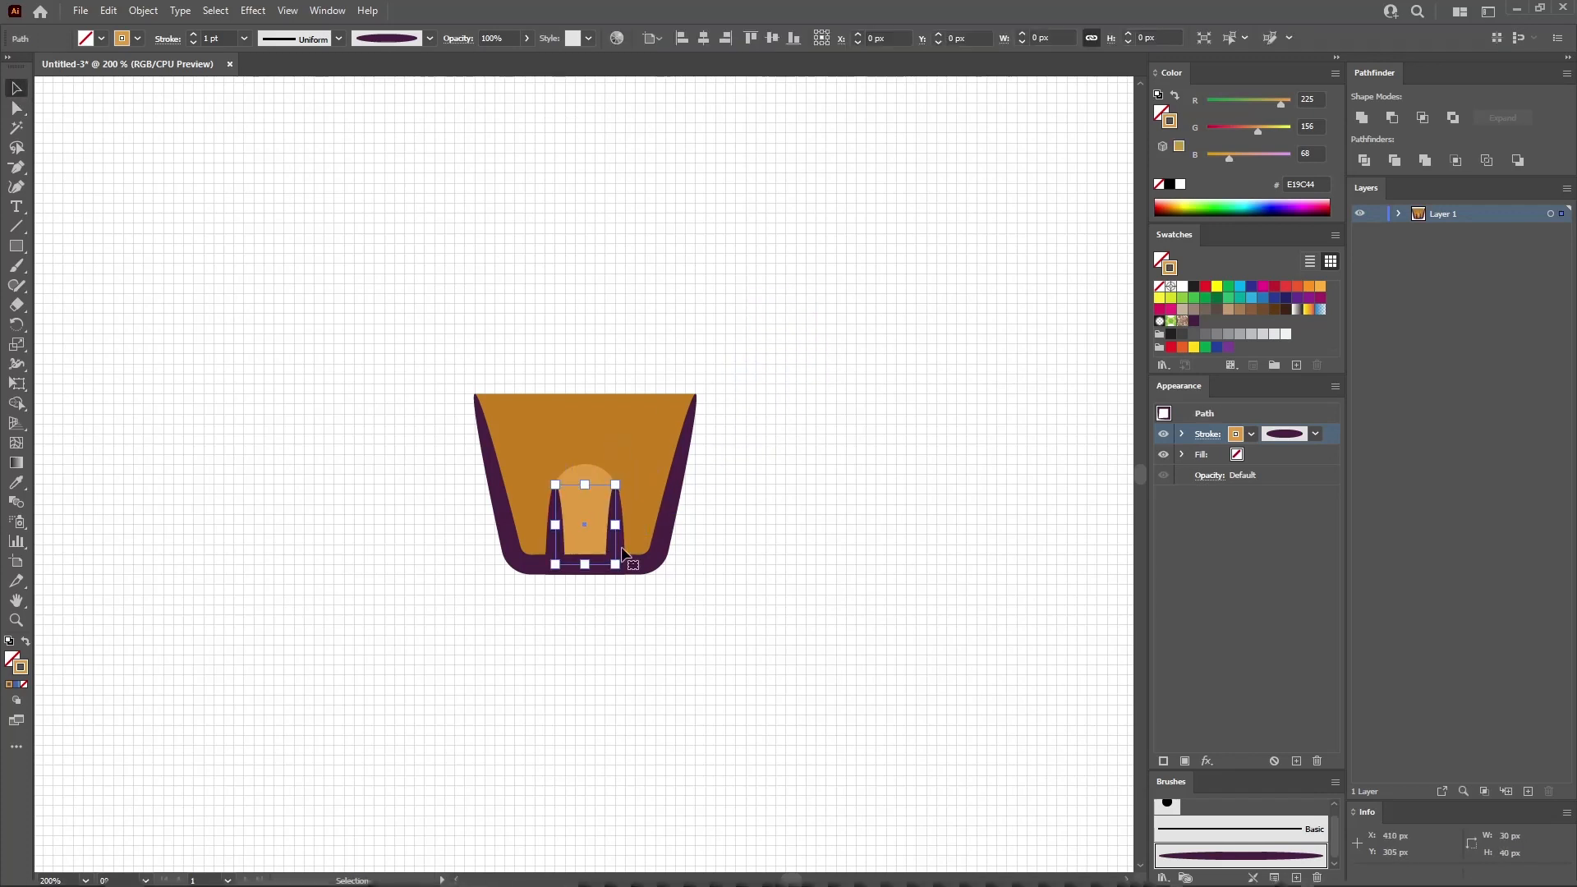
- Round the two bottom corners of the purple U-shaped outline around the arch
{"action": "left_click", "coordinate": [18, 108]}
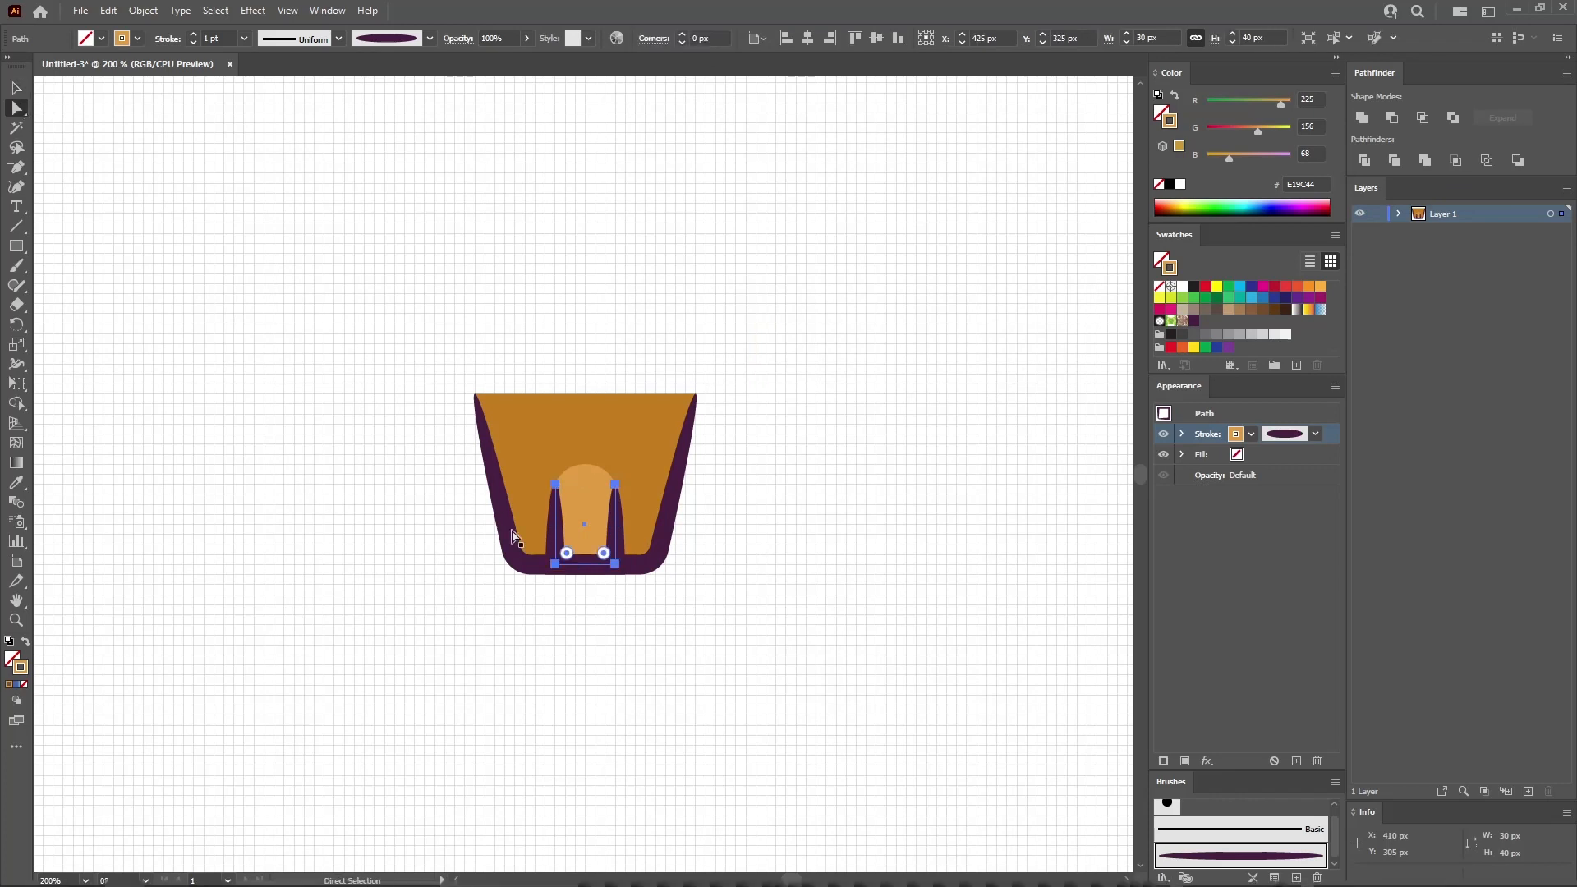
{"action": "left_click", "coordinate": [555, 566]}
{"action": "left_click", "coordinate": [615, 564], "text": "shift"}
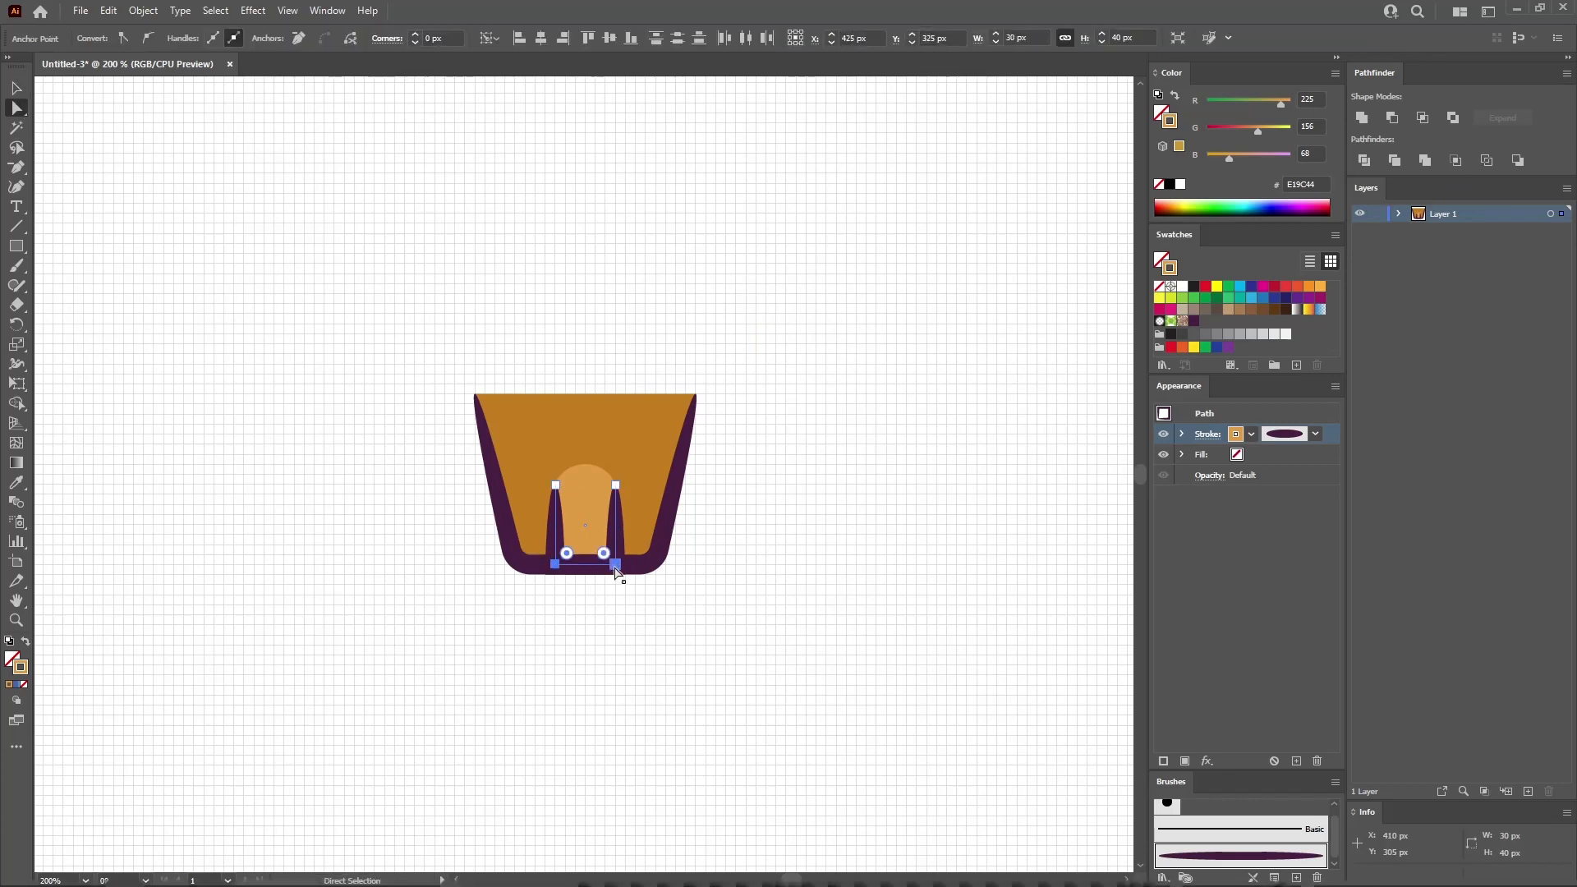
{"action": "left_click", "coordinate": [426, 37]}
{"action": "type", "text": "1"}
{"action": "key", "text": "Return"}
- Create a 50 x 10 px rectangle to the right of the pot and outline it with the purple art brush
{"action": "key", "text": "m"}
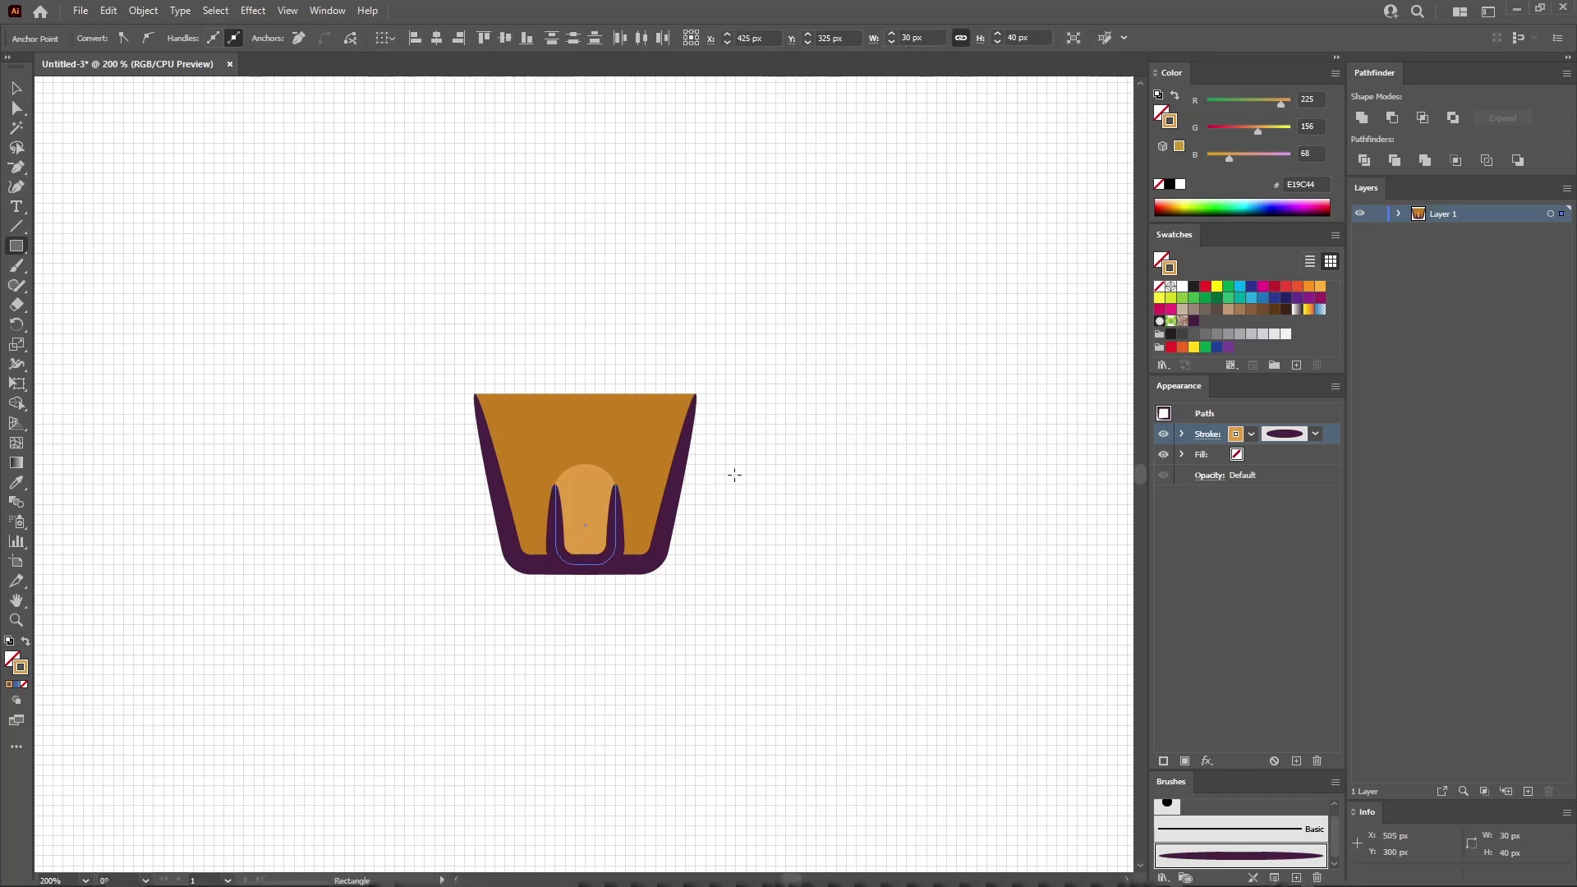
{"action": "left_click", "coordinate": [761, 418]}
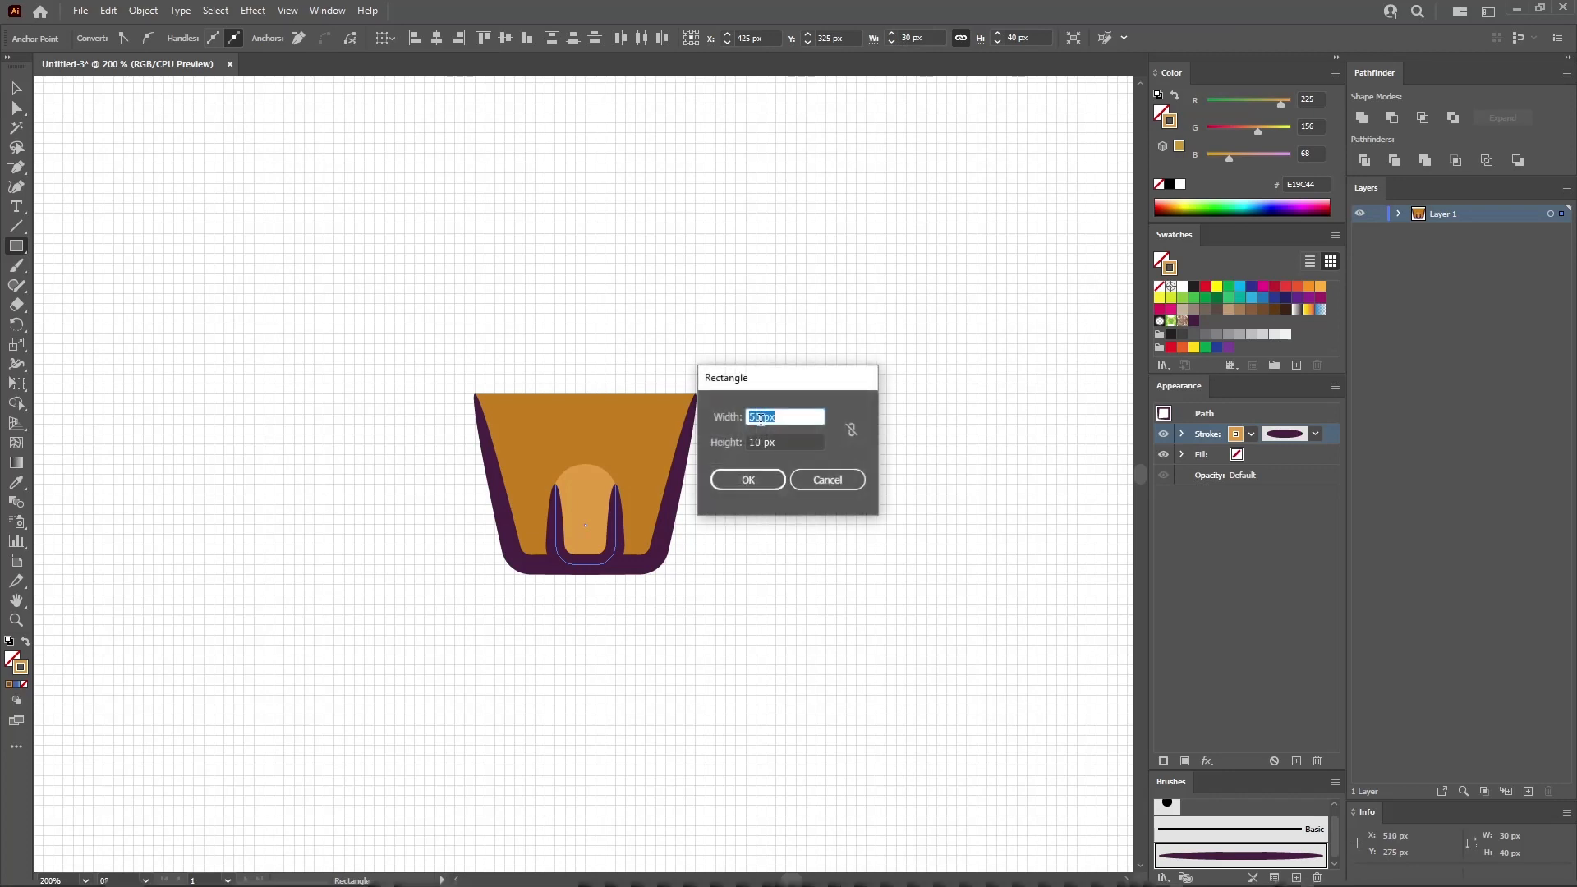
{"action": "key", "text": "Tab"}
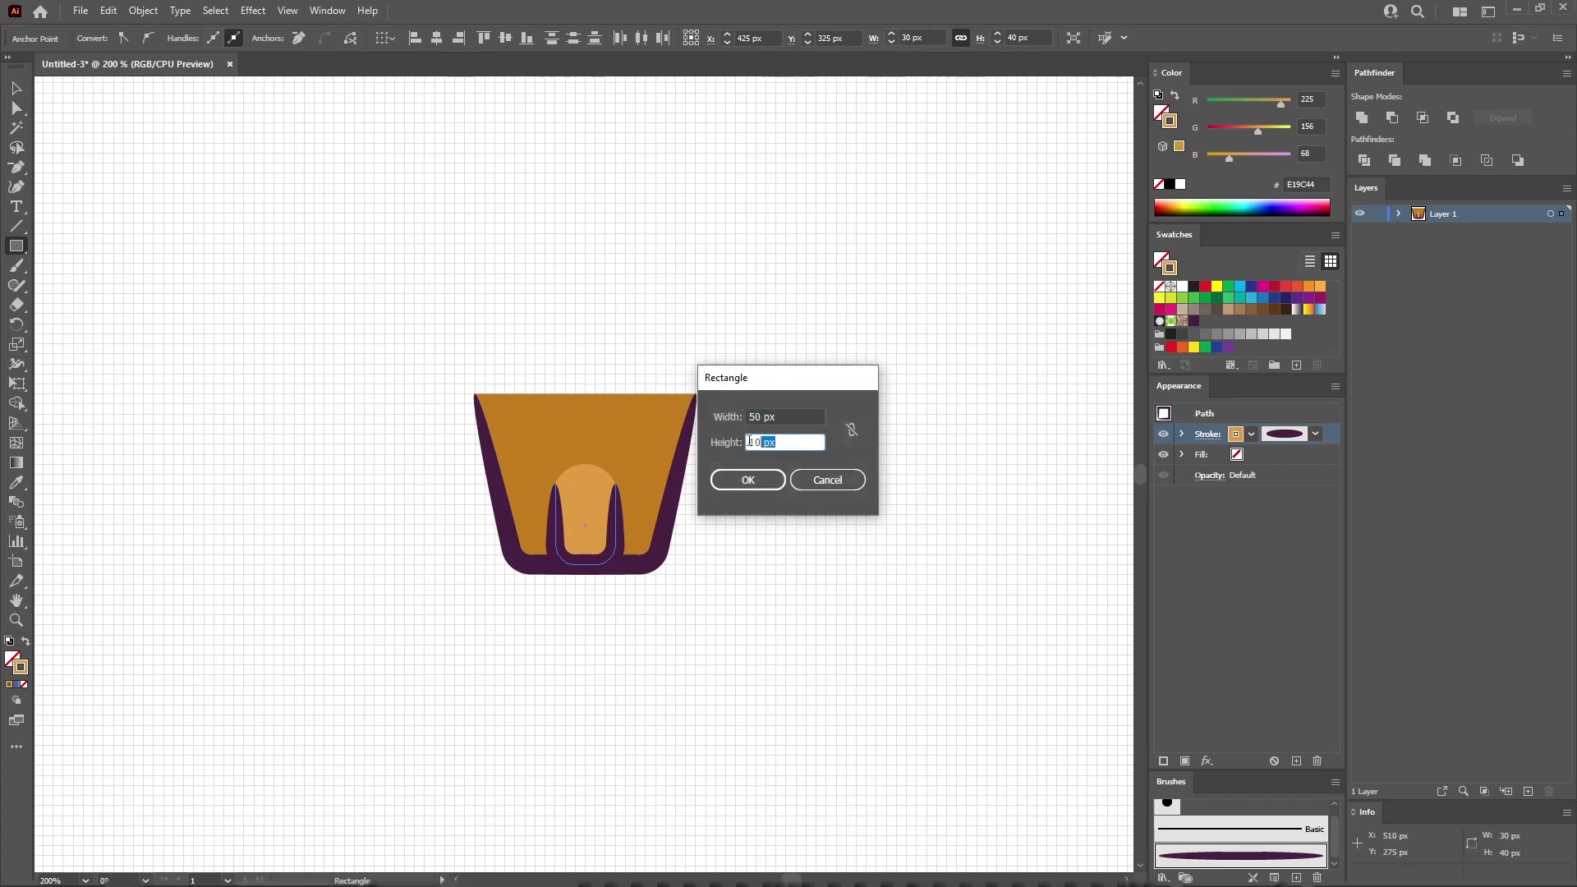
{"action": "left_click", "coordinate": [749, 480]}
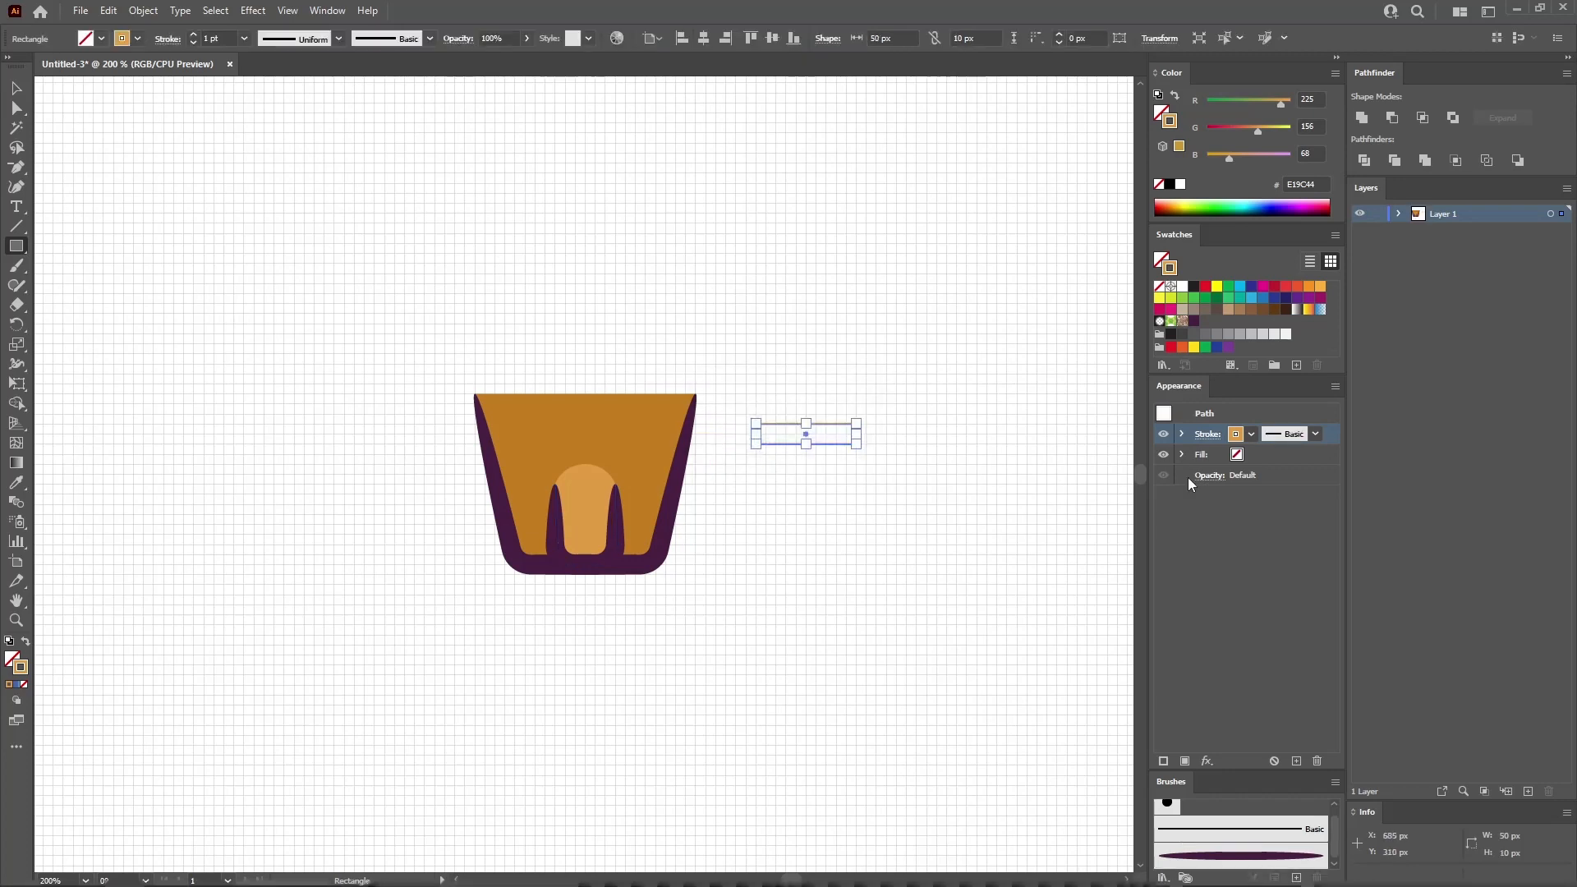
{"action": "left_click", "coordinate": [1253, 857]}
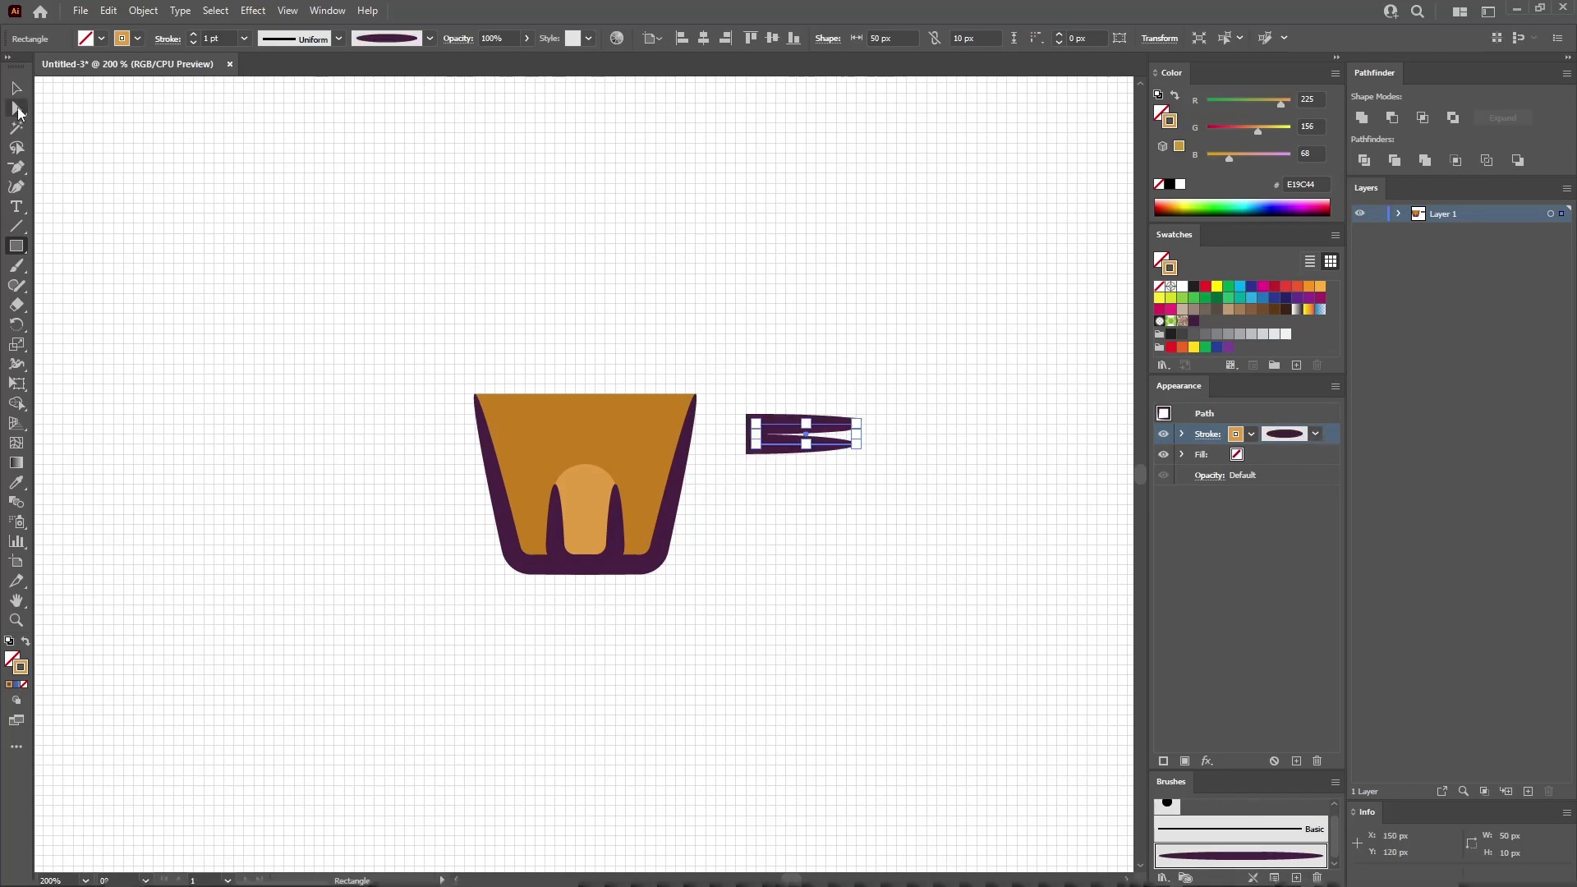
- Delete the 50 x 10 px rectangle's top segment, center the open path on the pot's bottom outline, and deselect it
{"action": "key", "text": "a"}
{"action": "left_click_drag", "start_coordinate": [821, 393], "coordinate": [788, 435]}
{"action": "key", "text": "Delete"}
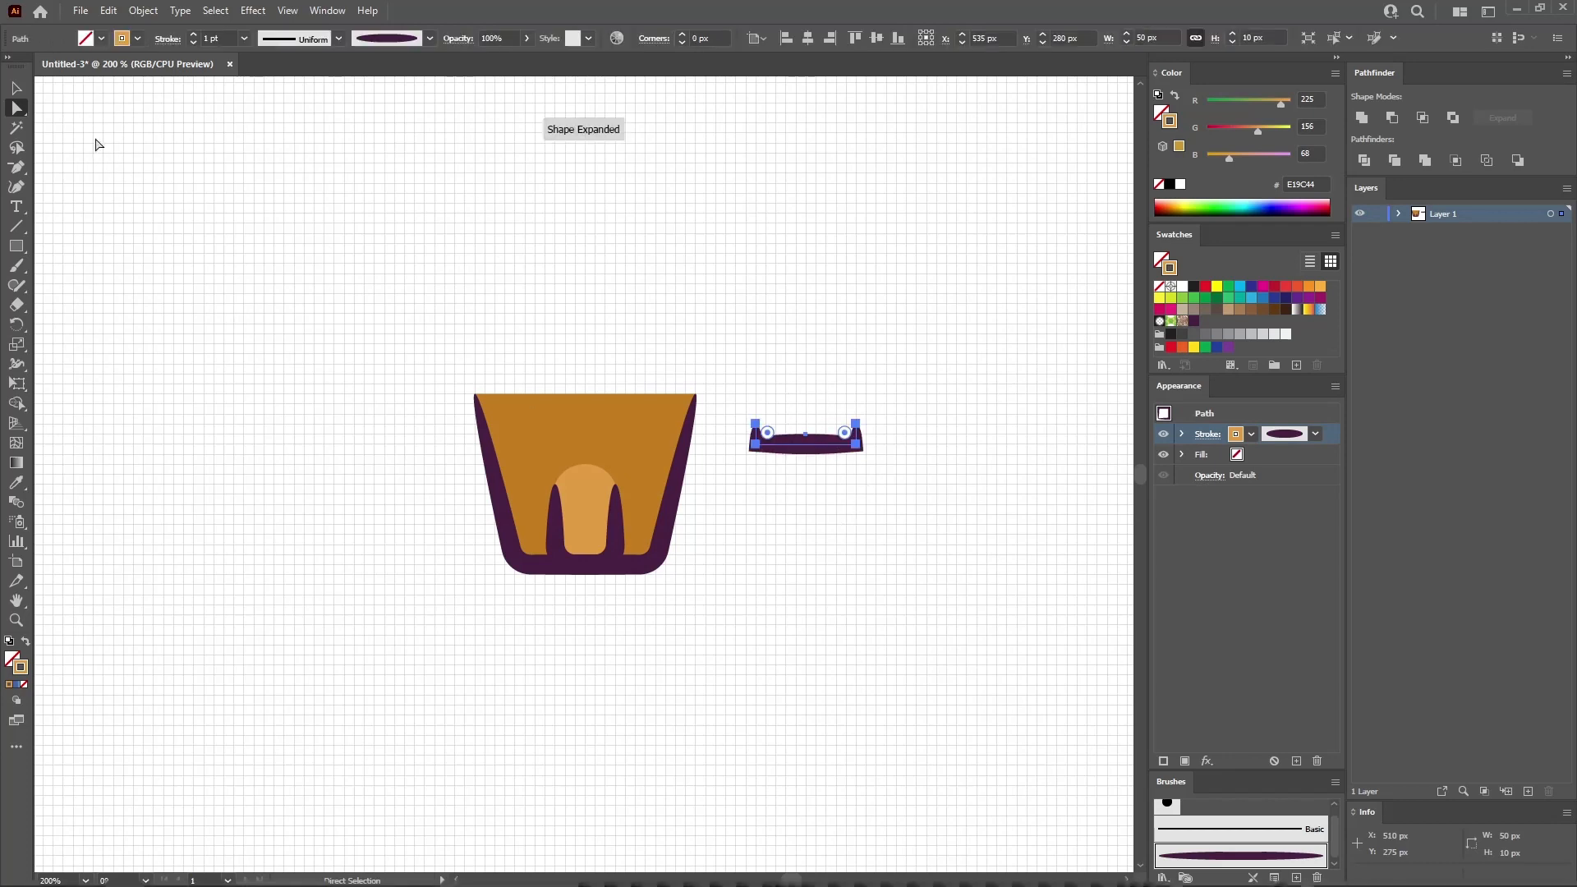
{"action": "key", "text": "v"}
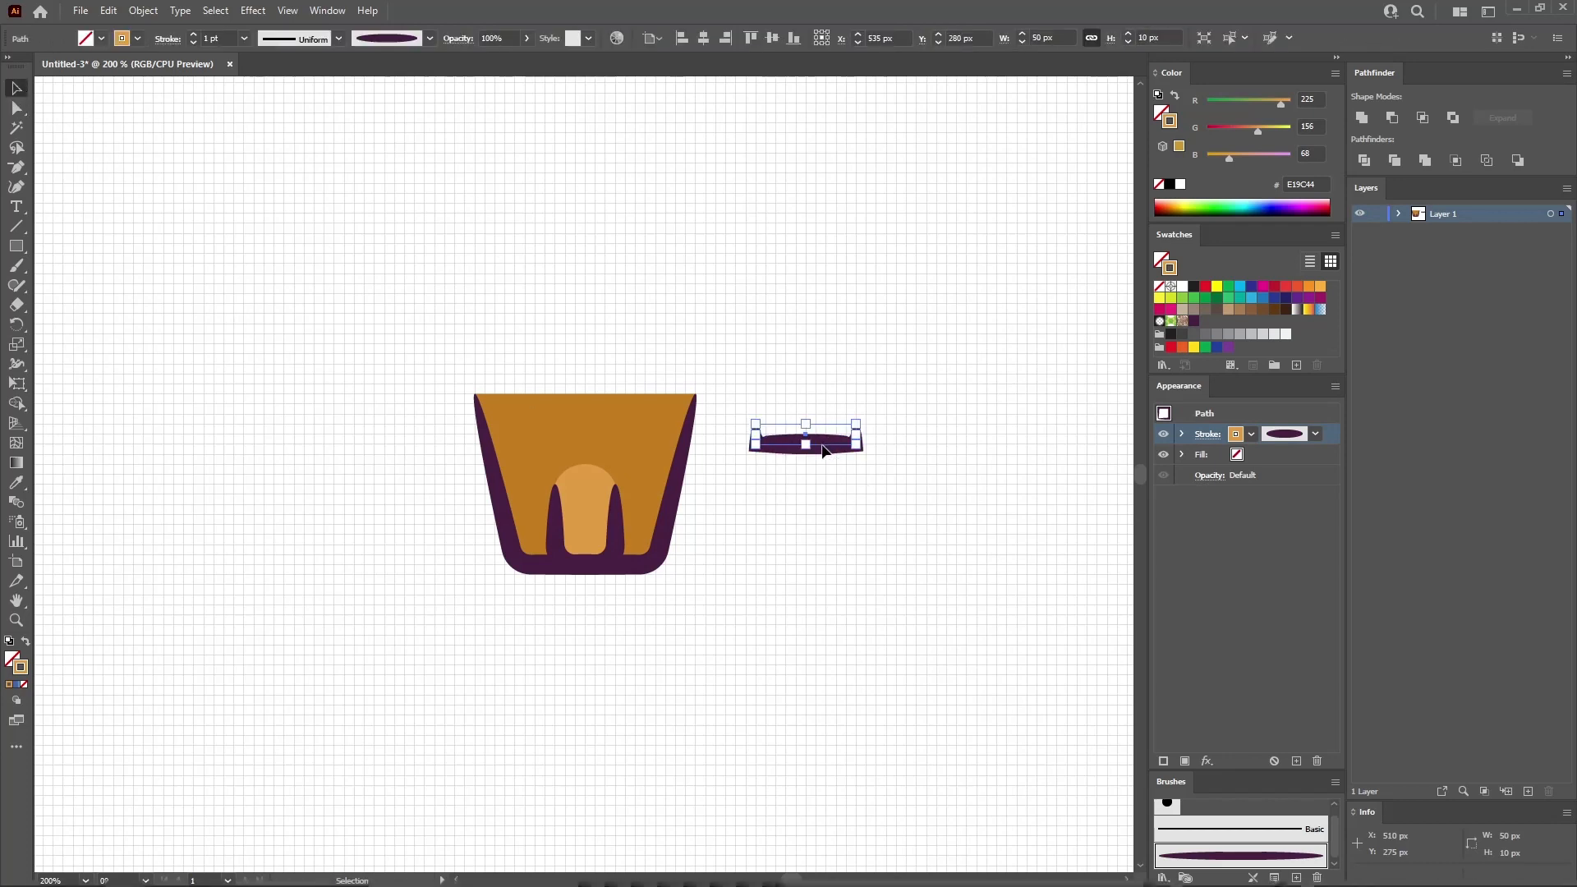
{"action": "left_click_drag", "start_coordinate": [823, 448], "coordinate": [604, 565]}
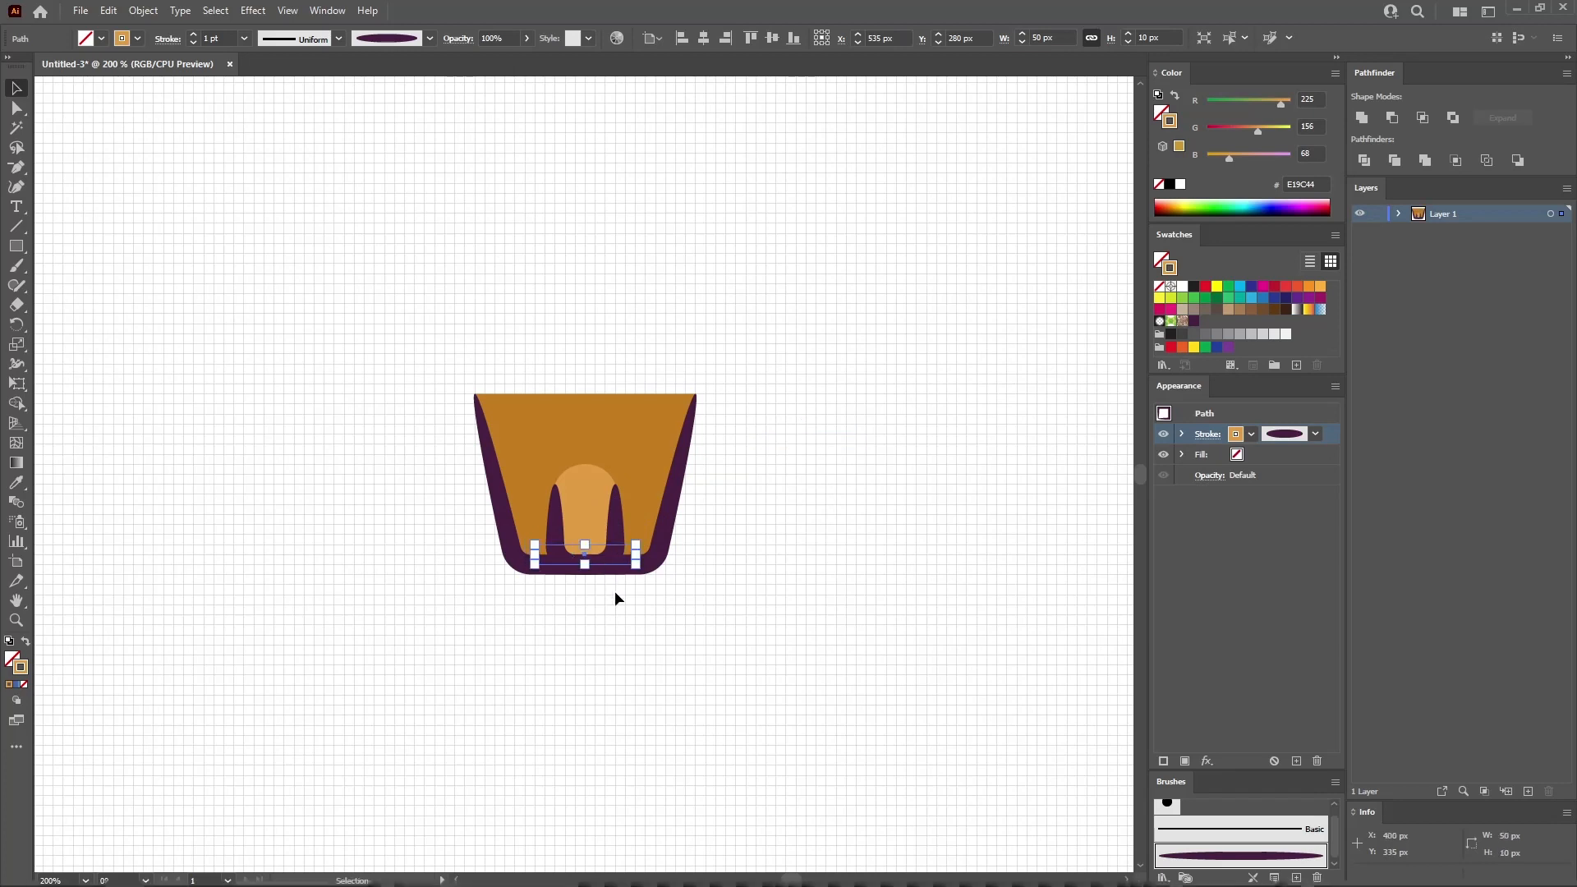
{"action": "left_click", "coordinate": [619, 618]}
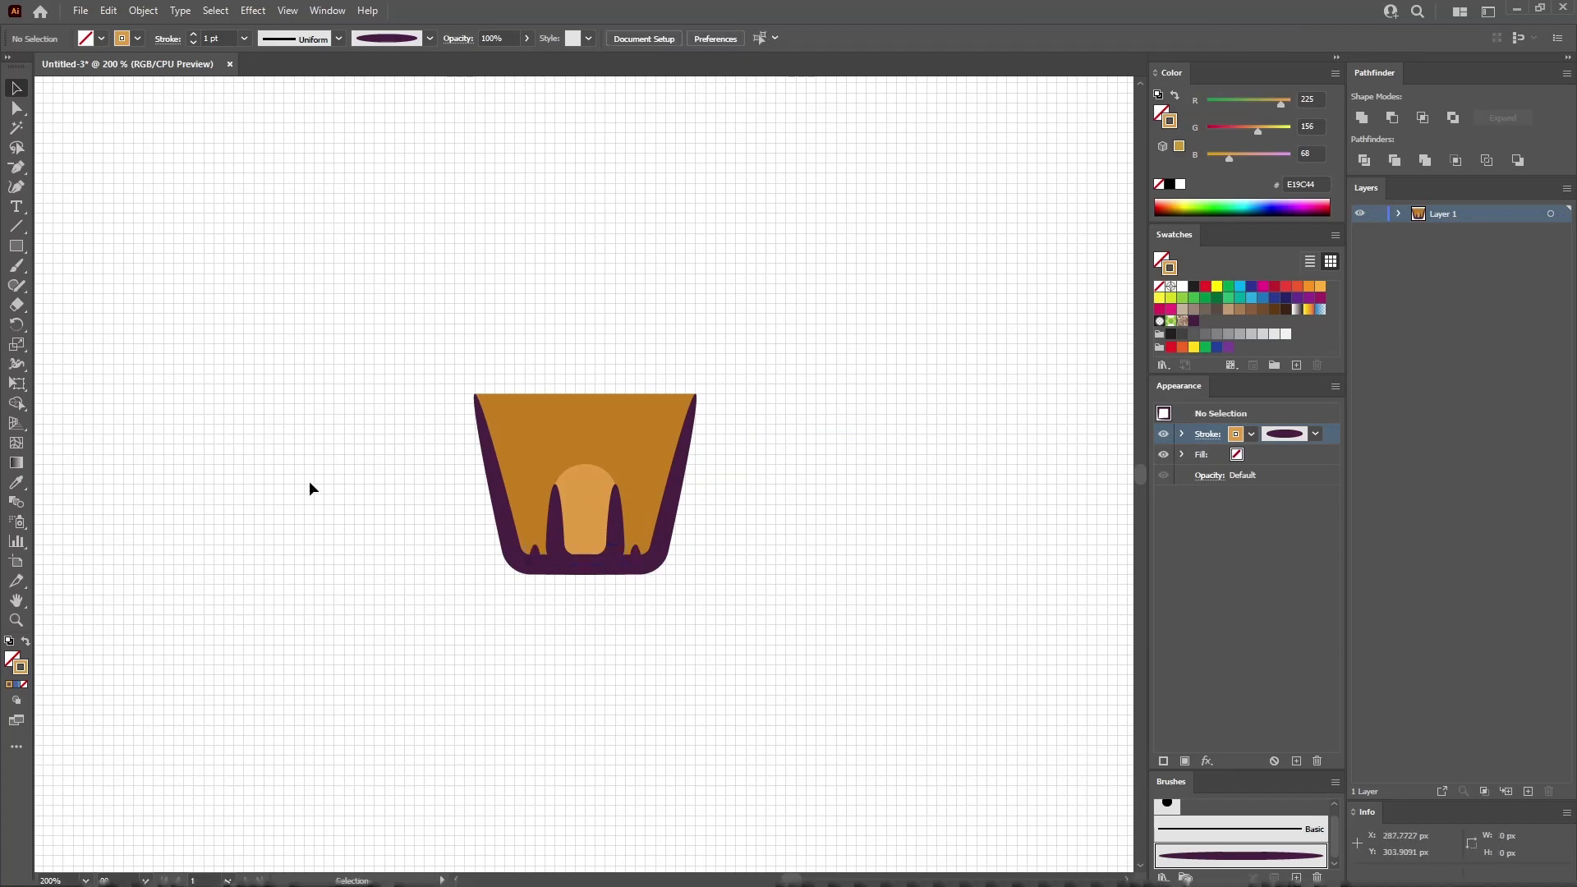
- Create a 60 x 20 px rectangle overlapping the pot's upper-left corner, starting slightly left of it
{"action": "left_click", "coordinate": [21, 248]}
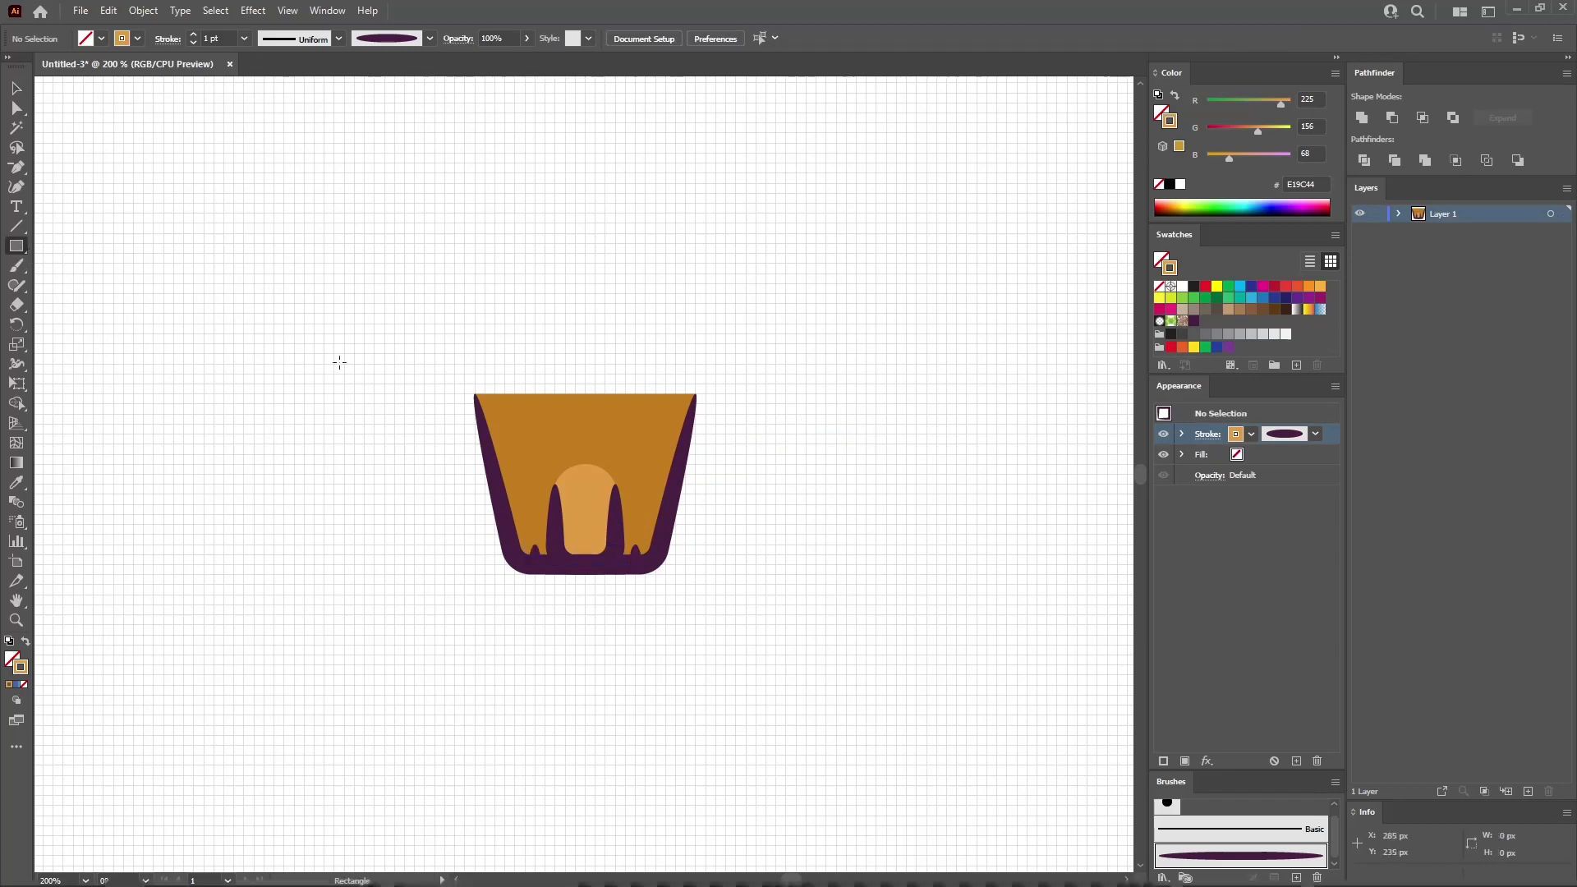
{"action": "left_click", "coordinate": [442, 394]}
{"action": "type", "text": "6"}
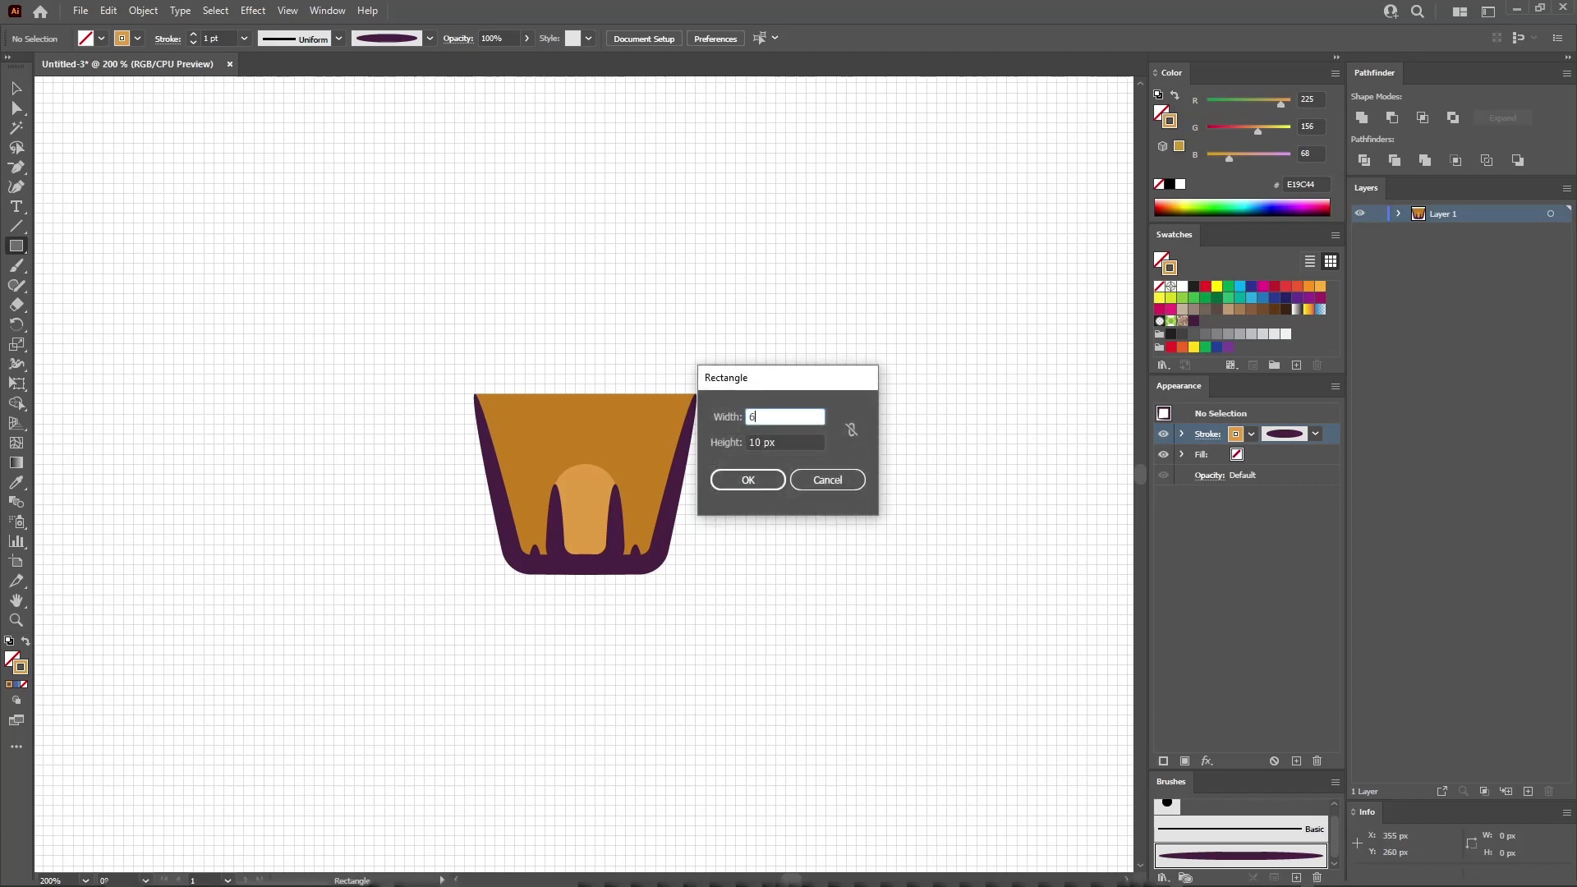
{"action": "type", "text": "0"}
{"action": "key", "text": "Tab"}
{"action": "type", "text": "20"}
{"action": "key", "text": "Return"}
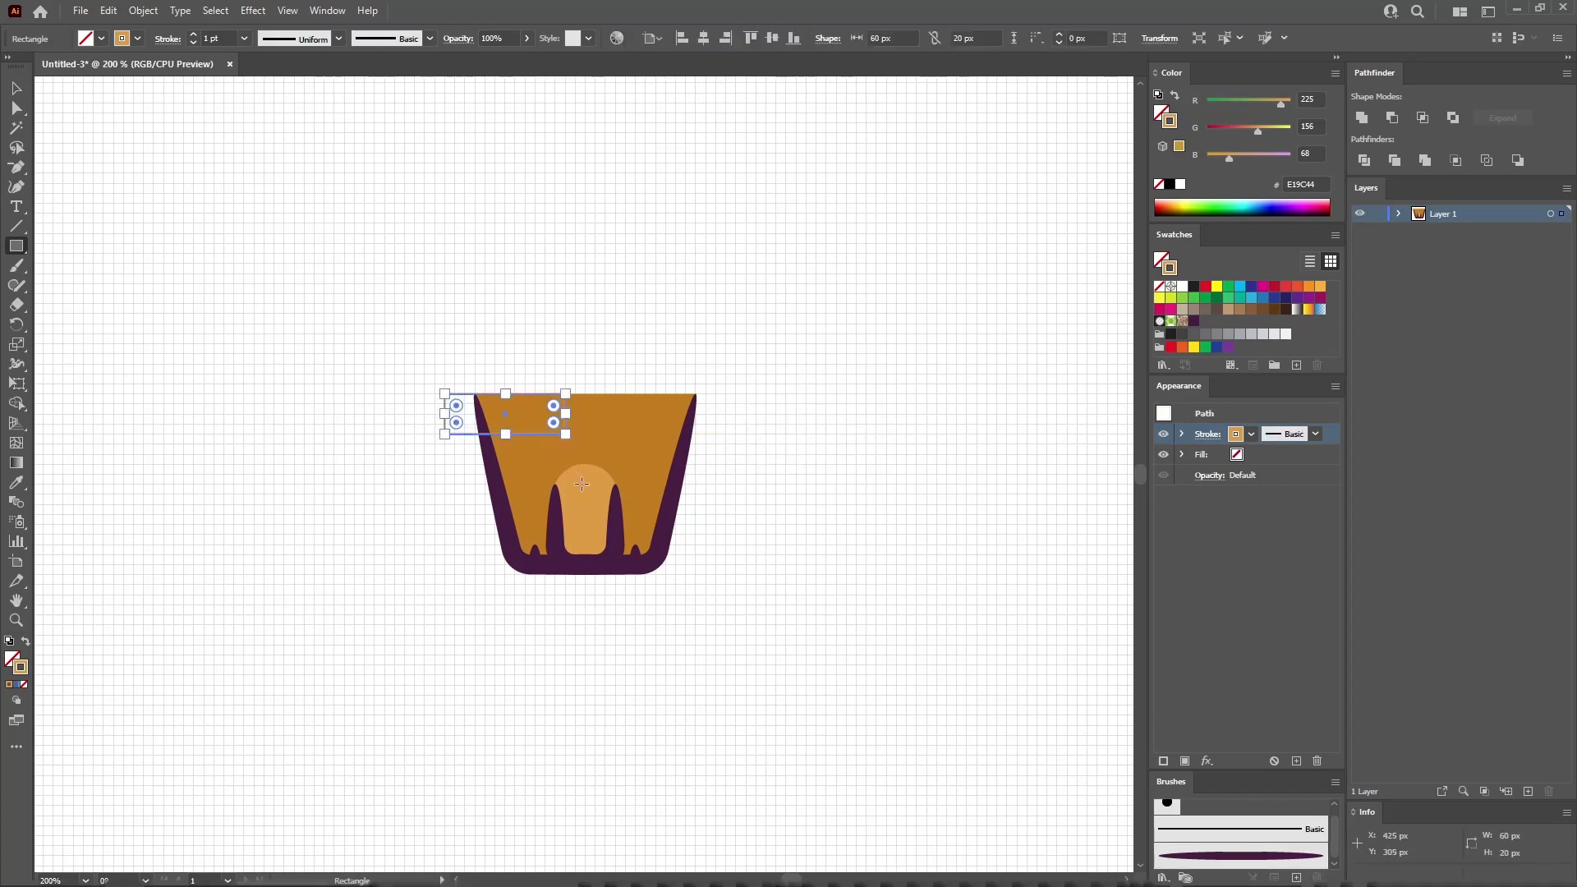
- Fill the 60 x 20 px rectangle with the RGB color 166, 95, 2
{"action": "left_click", "coordinate": [1303, 453]}
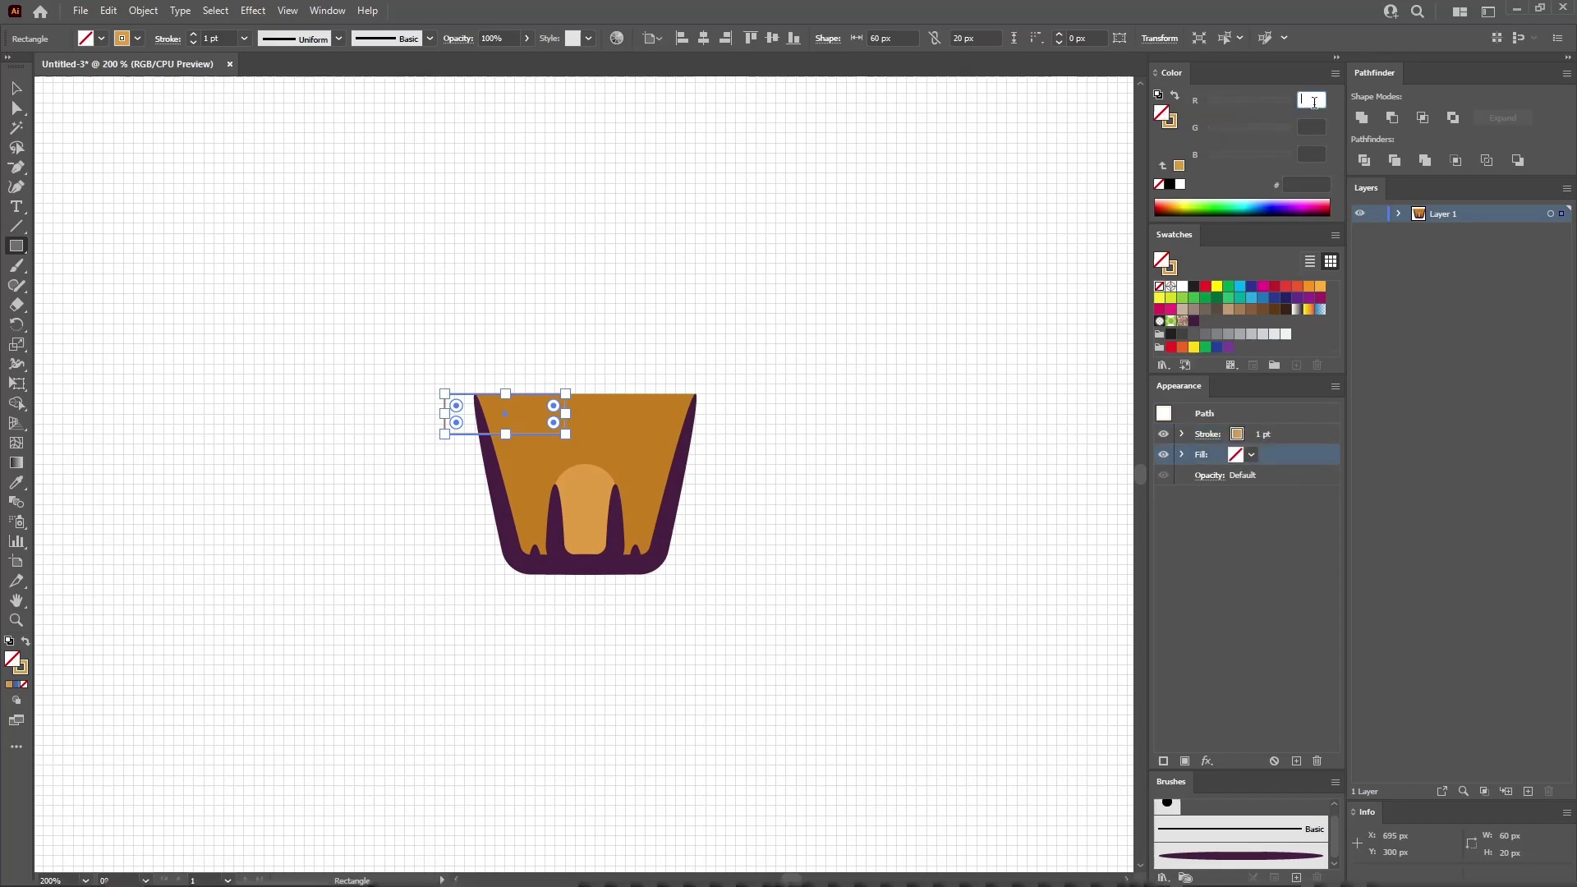
{"action": "type", "text": "166"}
{"action": "key", "text": "Tab"}
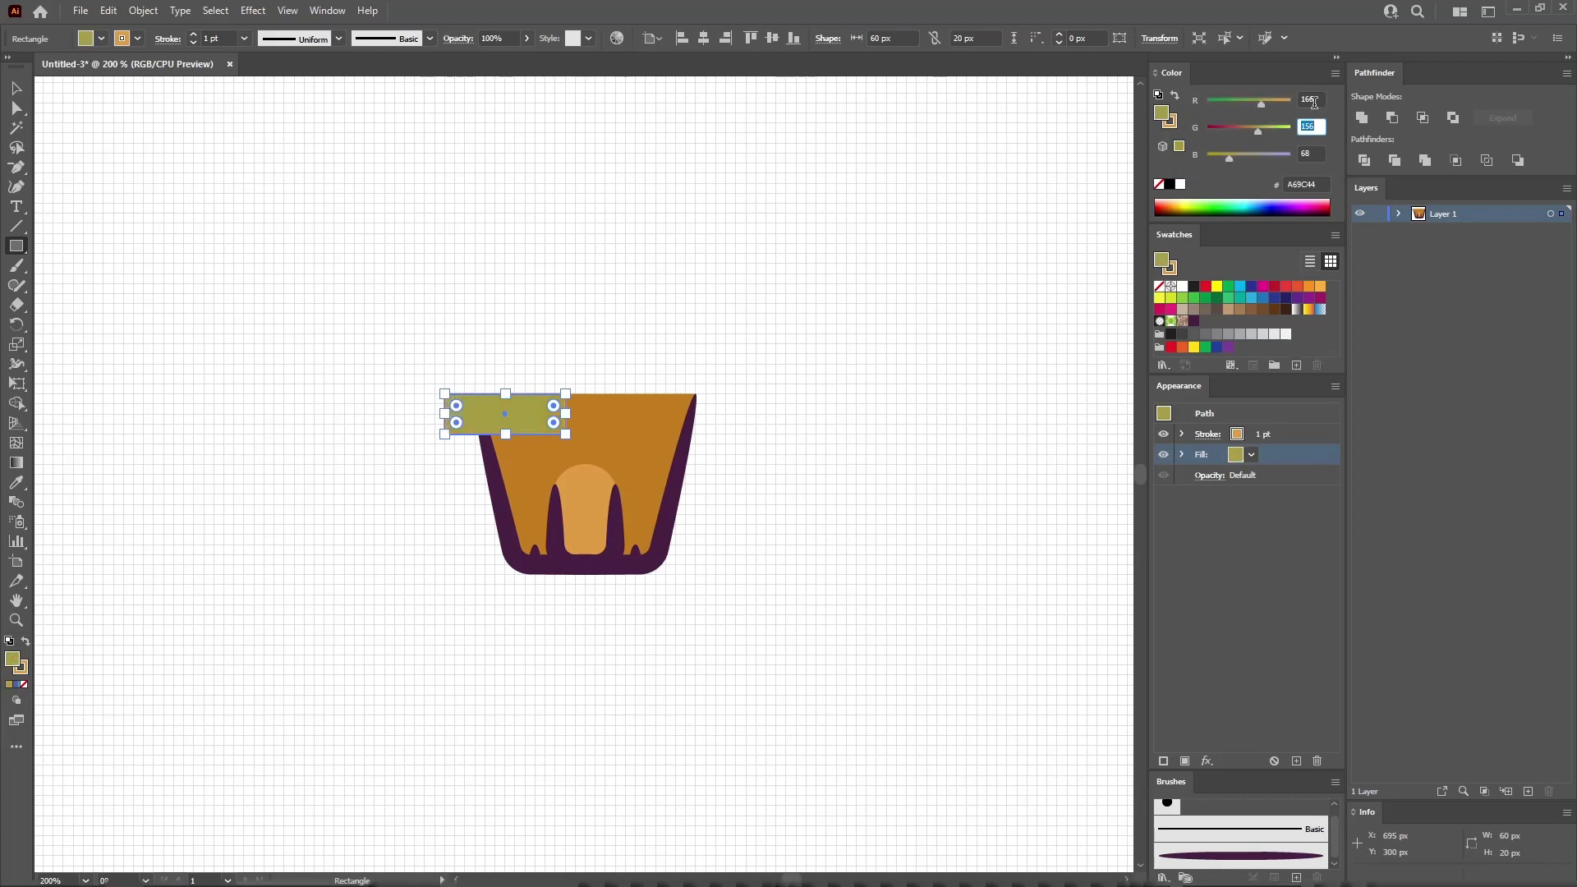
{"action": "type", "text": "95"}
{"action": "key", "text": "Tab"}
{"action": "type", "text": "2"}
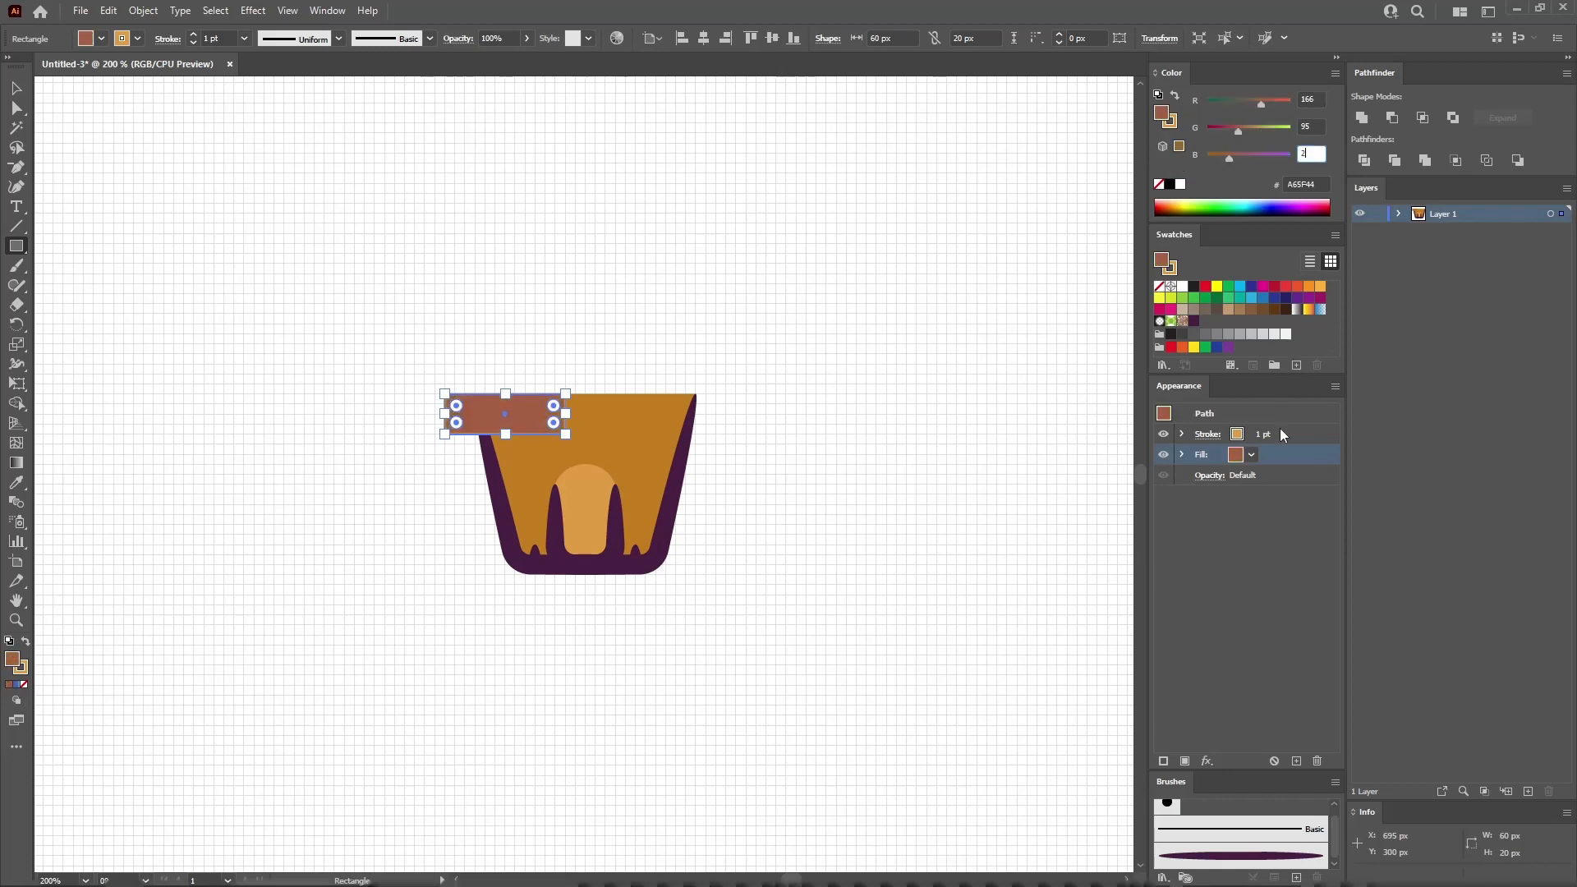
- Give the 60 x 20 px rectangle a 10 pt stroke in the saved dark purple
{"action": "left_click", "coordinate": [1289, 438]}
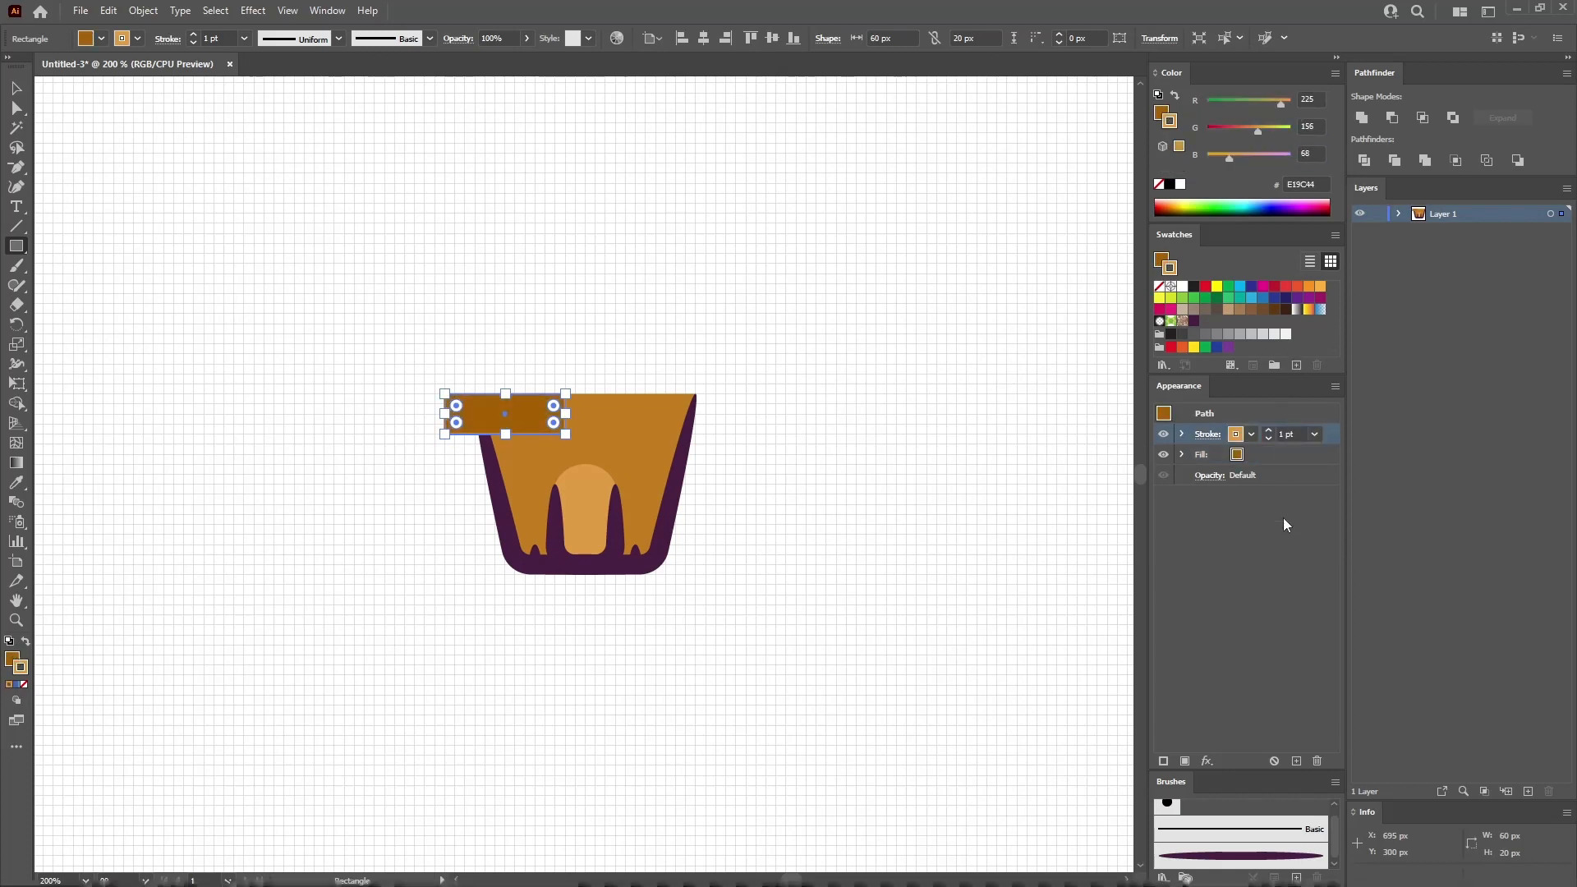
{"action": "left_click", "coordinate": [1314, 434]}
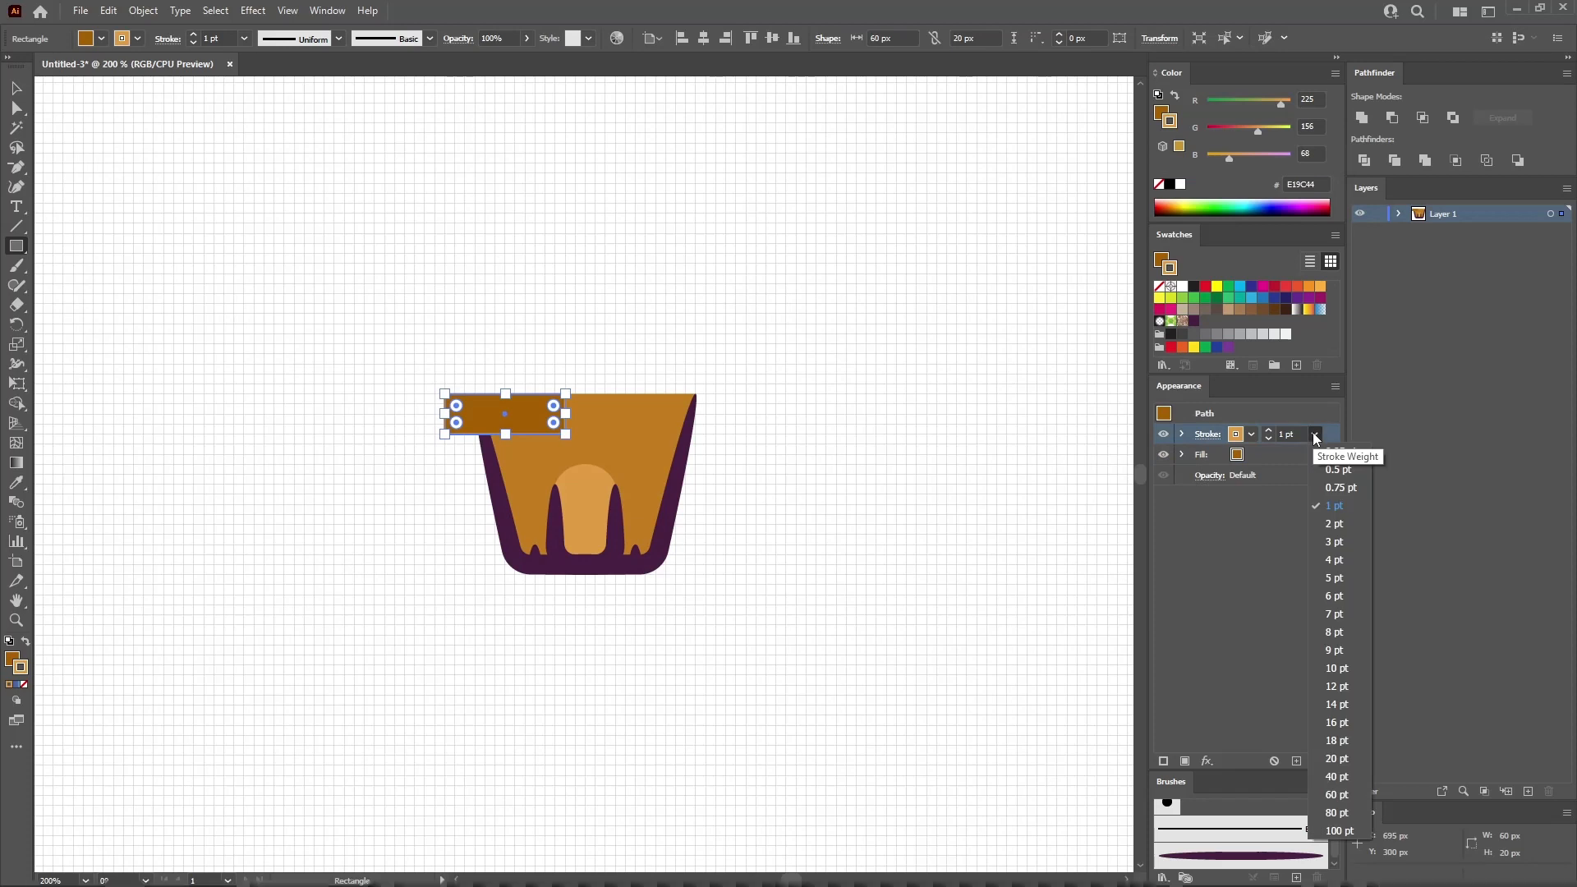
{"action": "left_click", "coordinate": [1349, 667]}
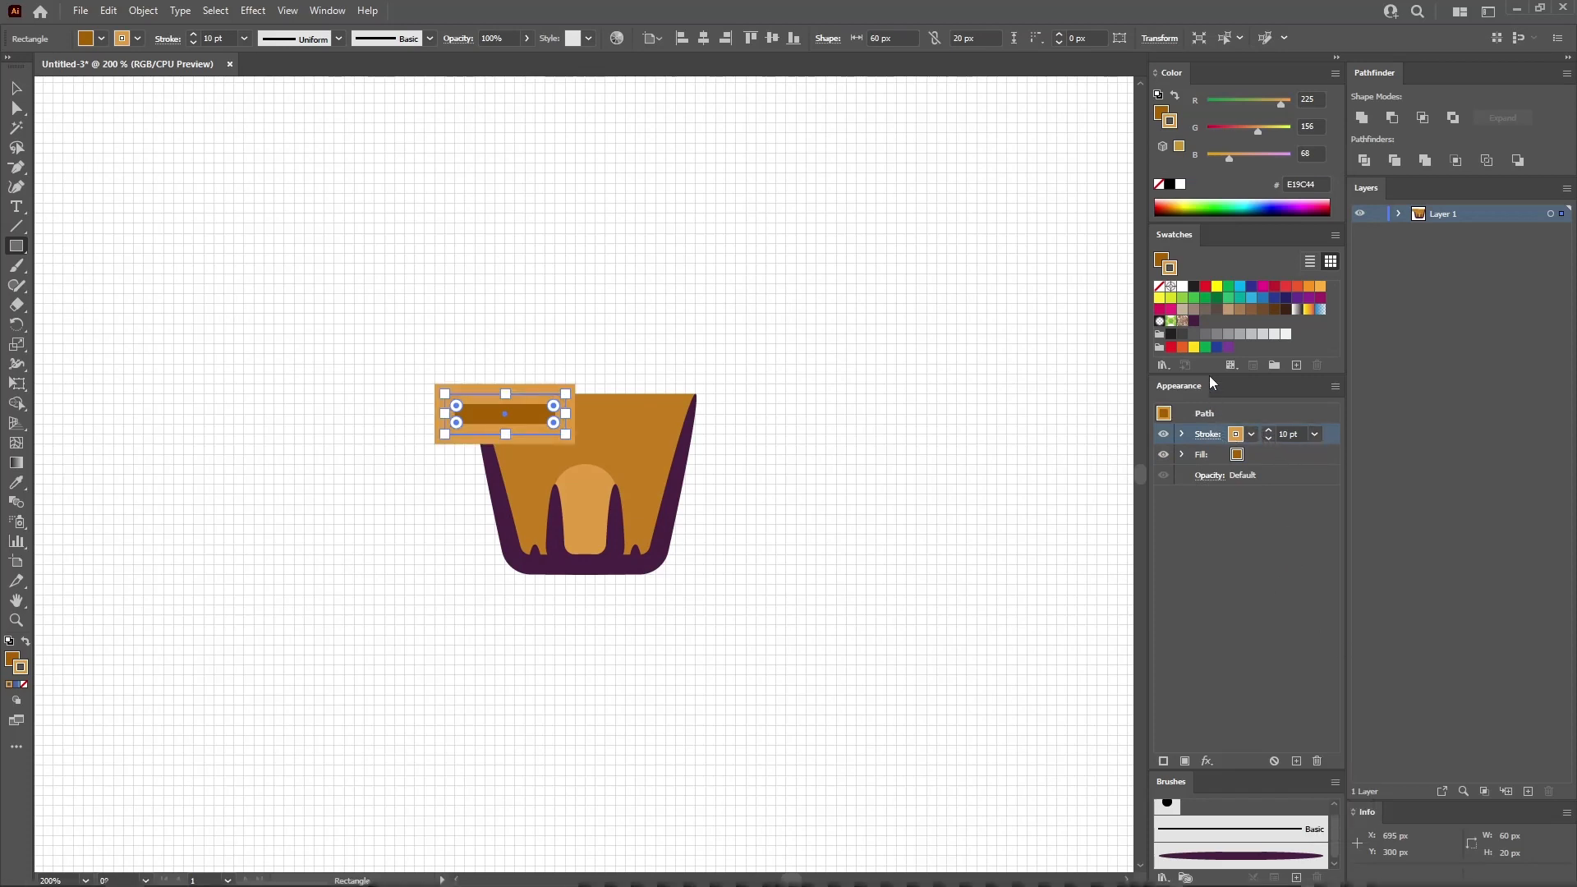
{"action": "left_click", "coordinate": [1194, 322]}
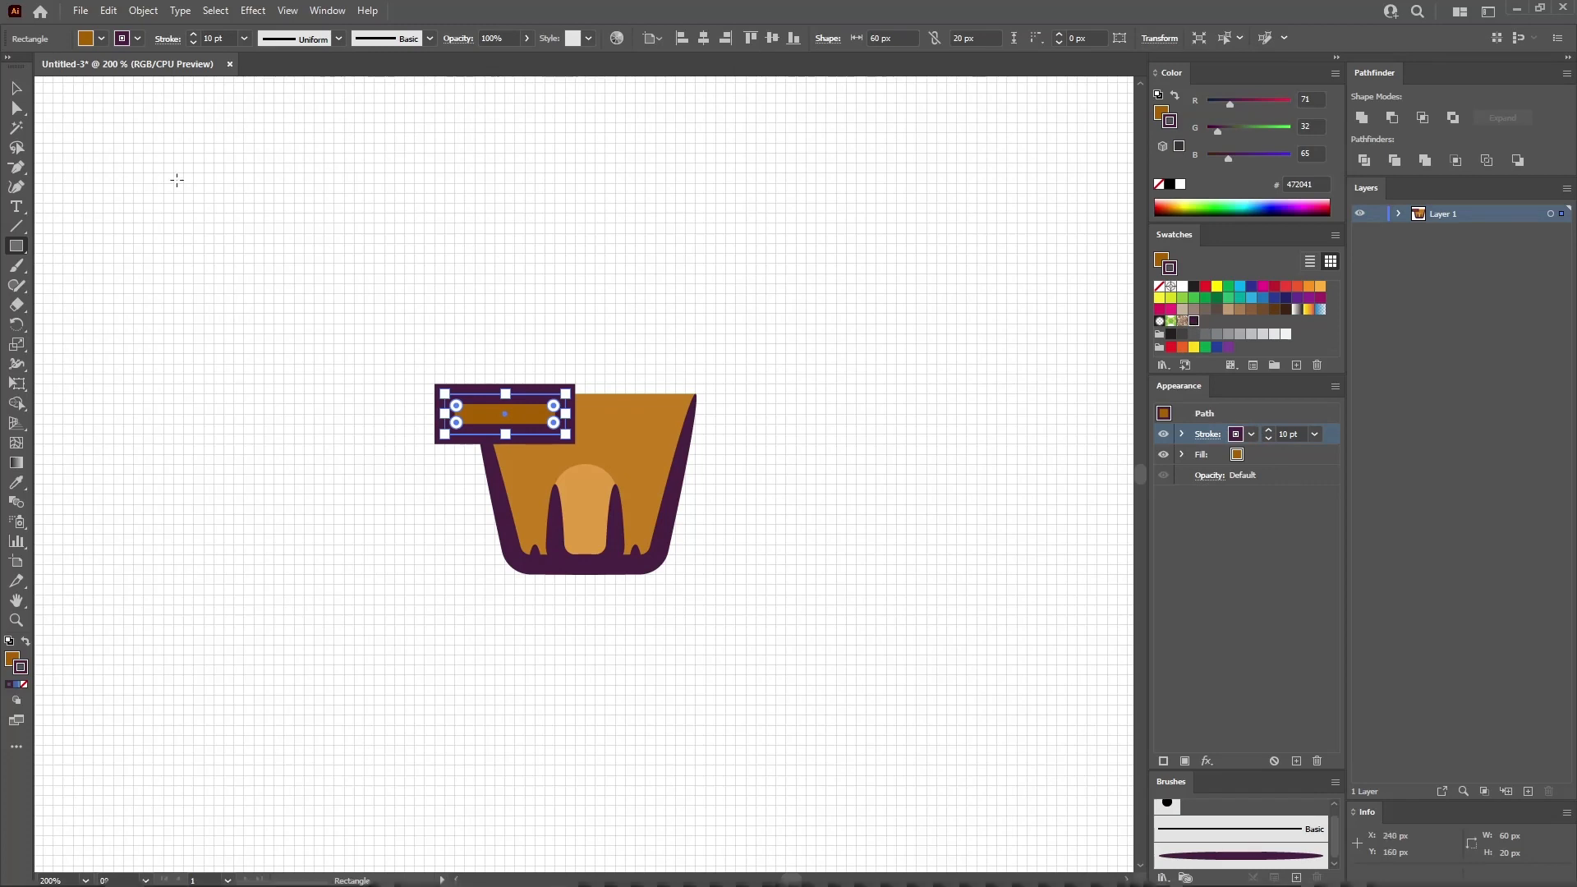
- Move the rectangle down to the pot's lower-left base and remove its upper-right corner point to turn it into a triangle
{"action": "left_click", "coordinate": [16, 108]}
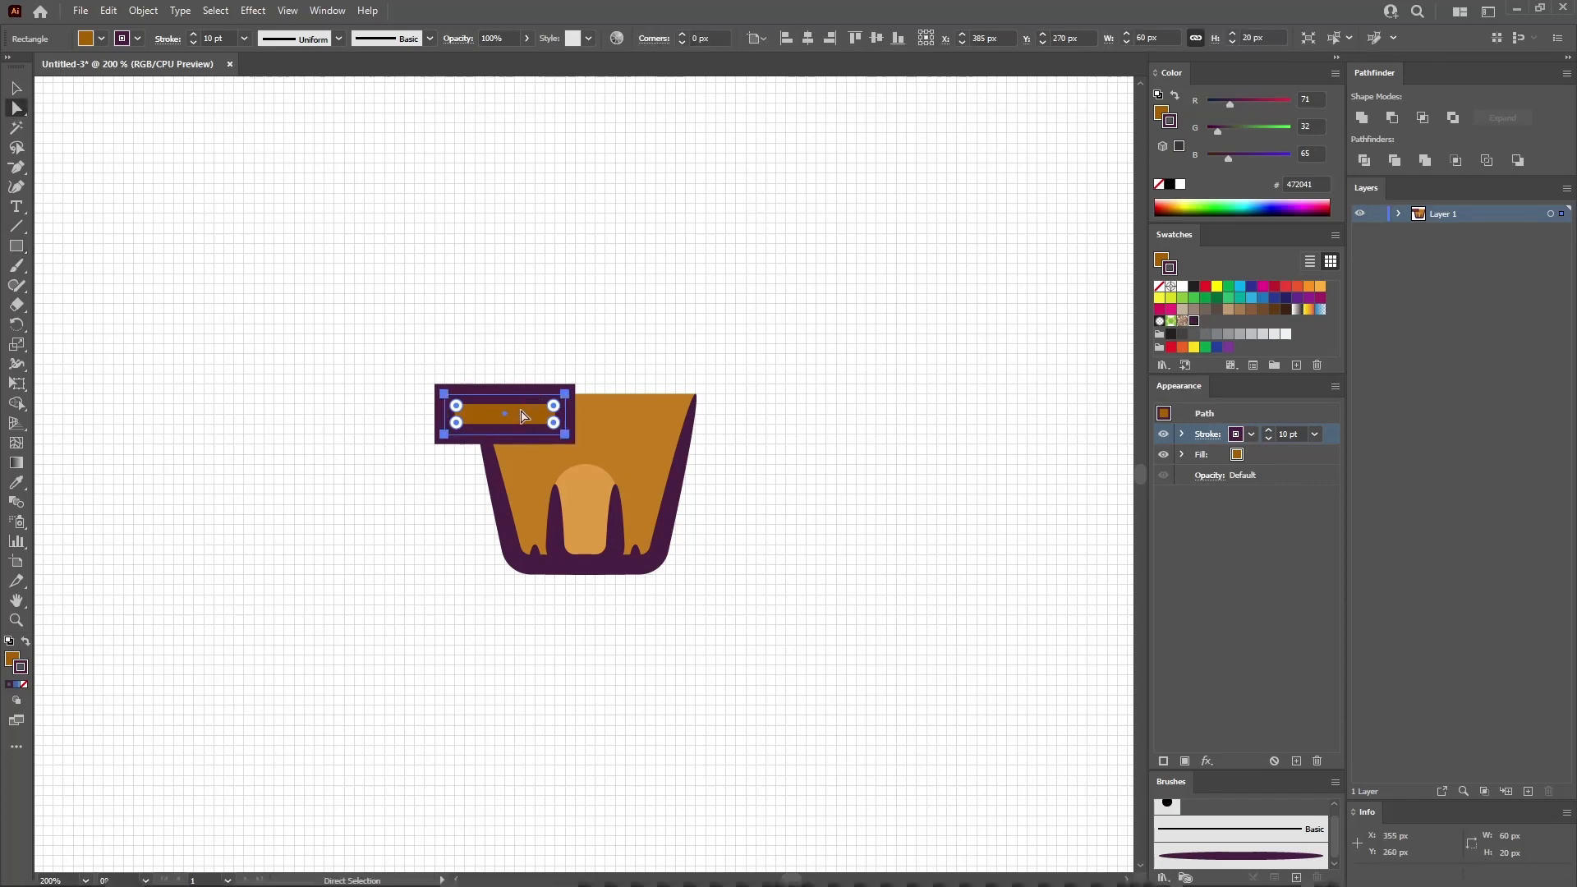
{"action": "left_click_drag", "start_coordinate": [522, 425], "coordinate": [535, 545]}
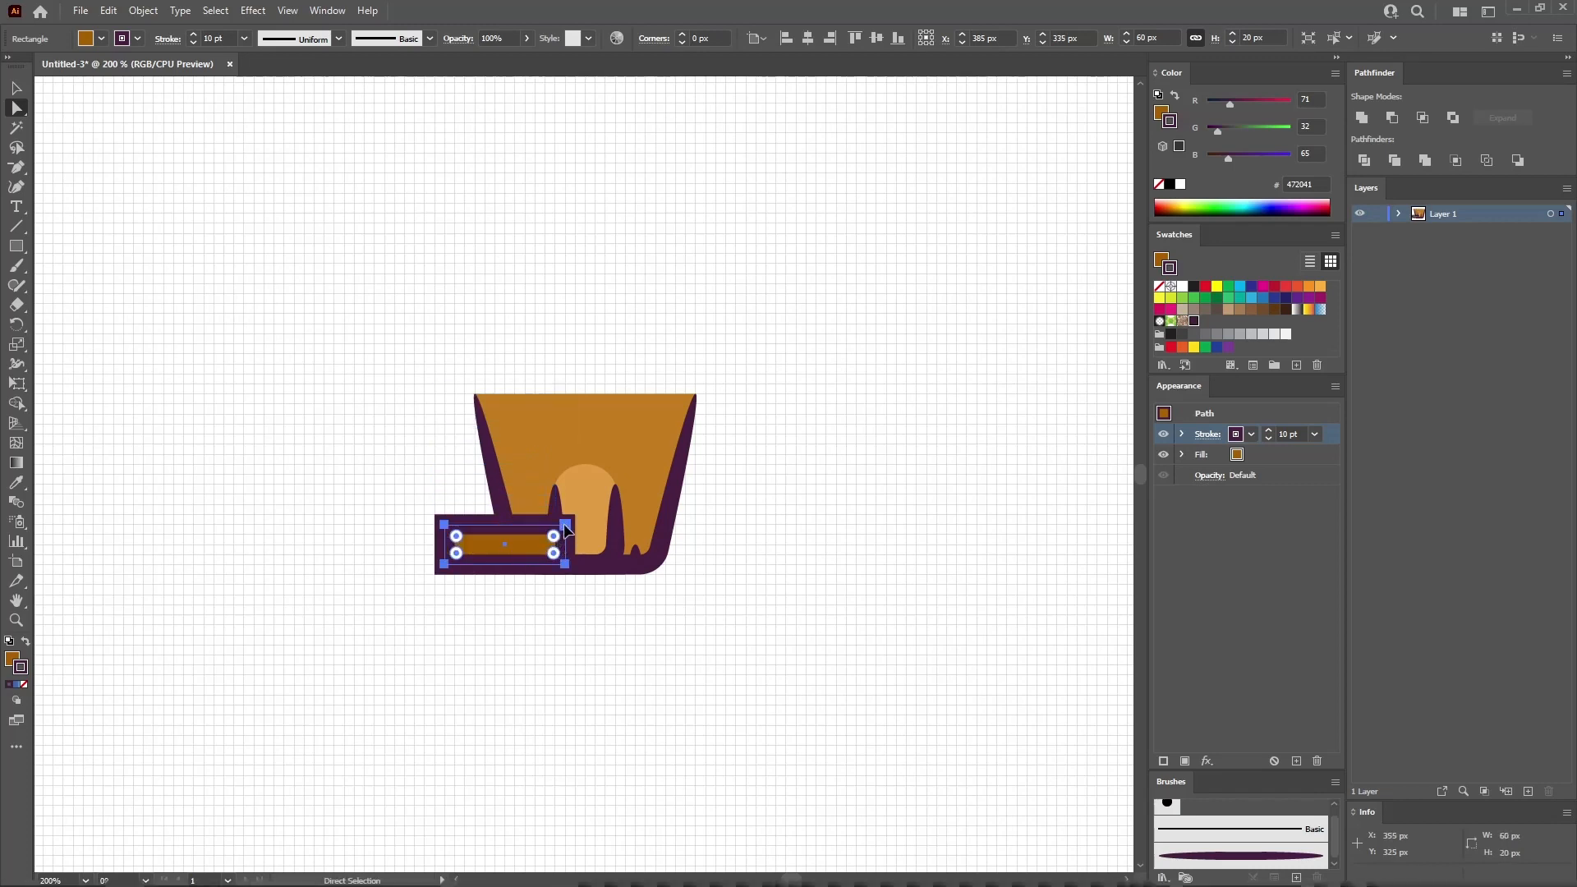
{"action": "left_click", "coordinate": [564, 524]}
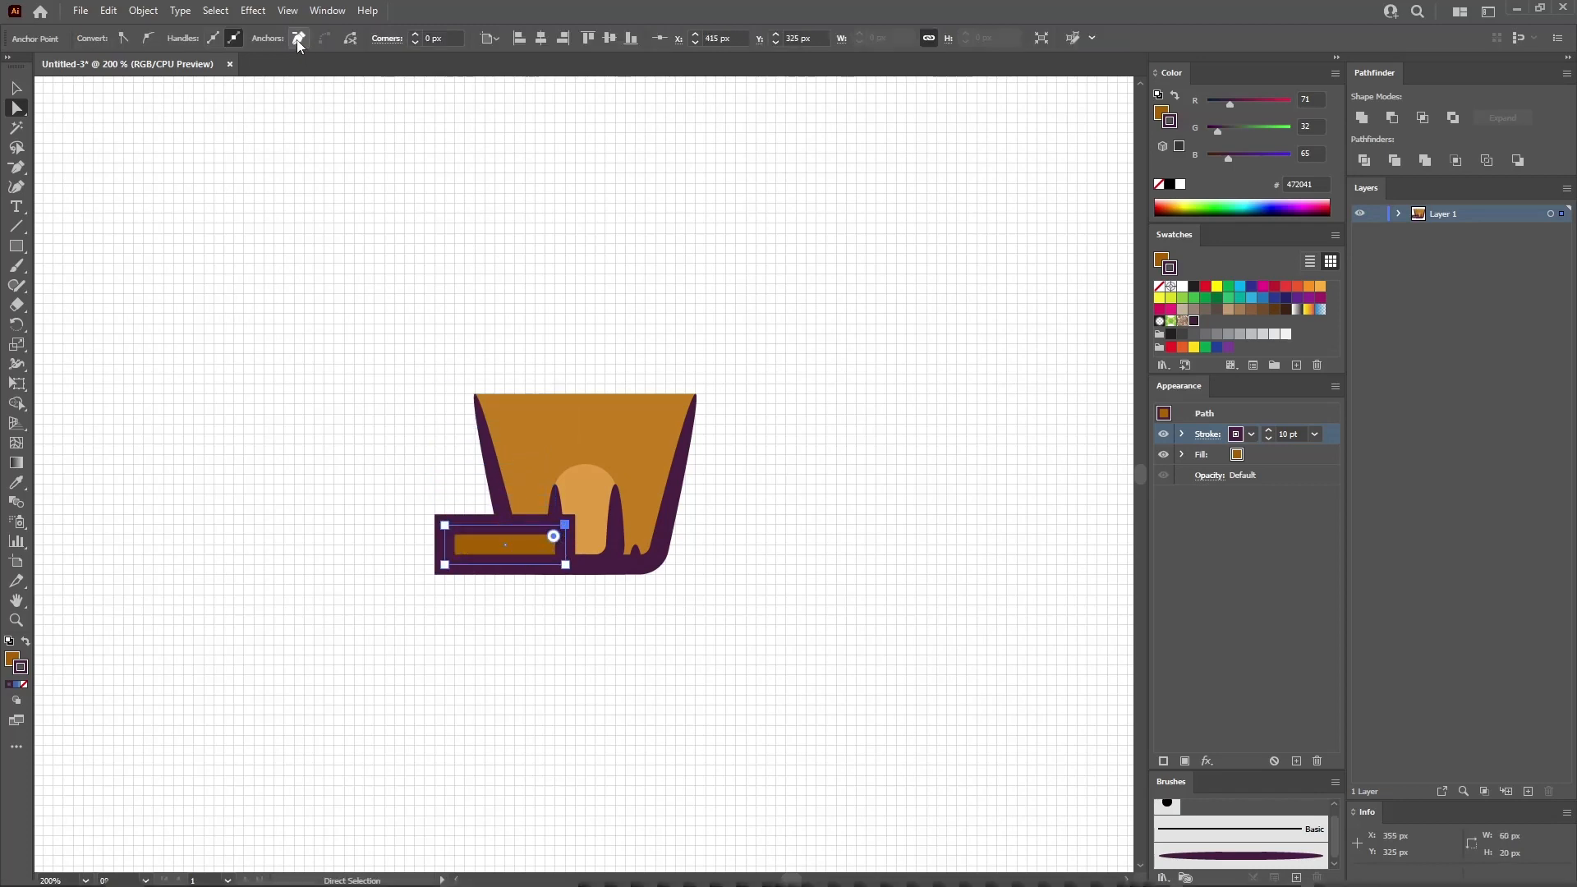
{"action": "key", "text": "shift+Down"}
{"action": "key", "text": "shift+Down"}
- Round the triangle's two left corners with an 8 px radius
{"action": "left_click", "coordinate": [444, 523]}
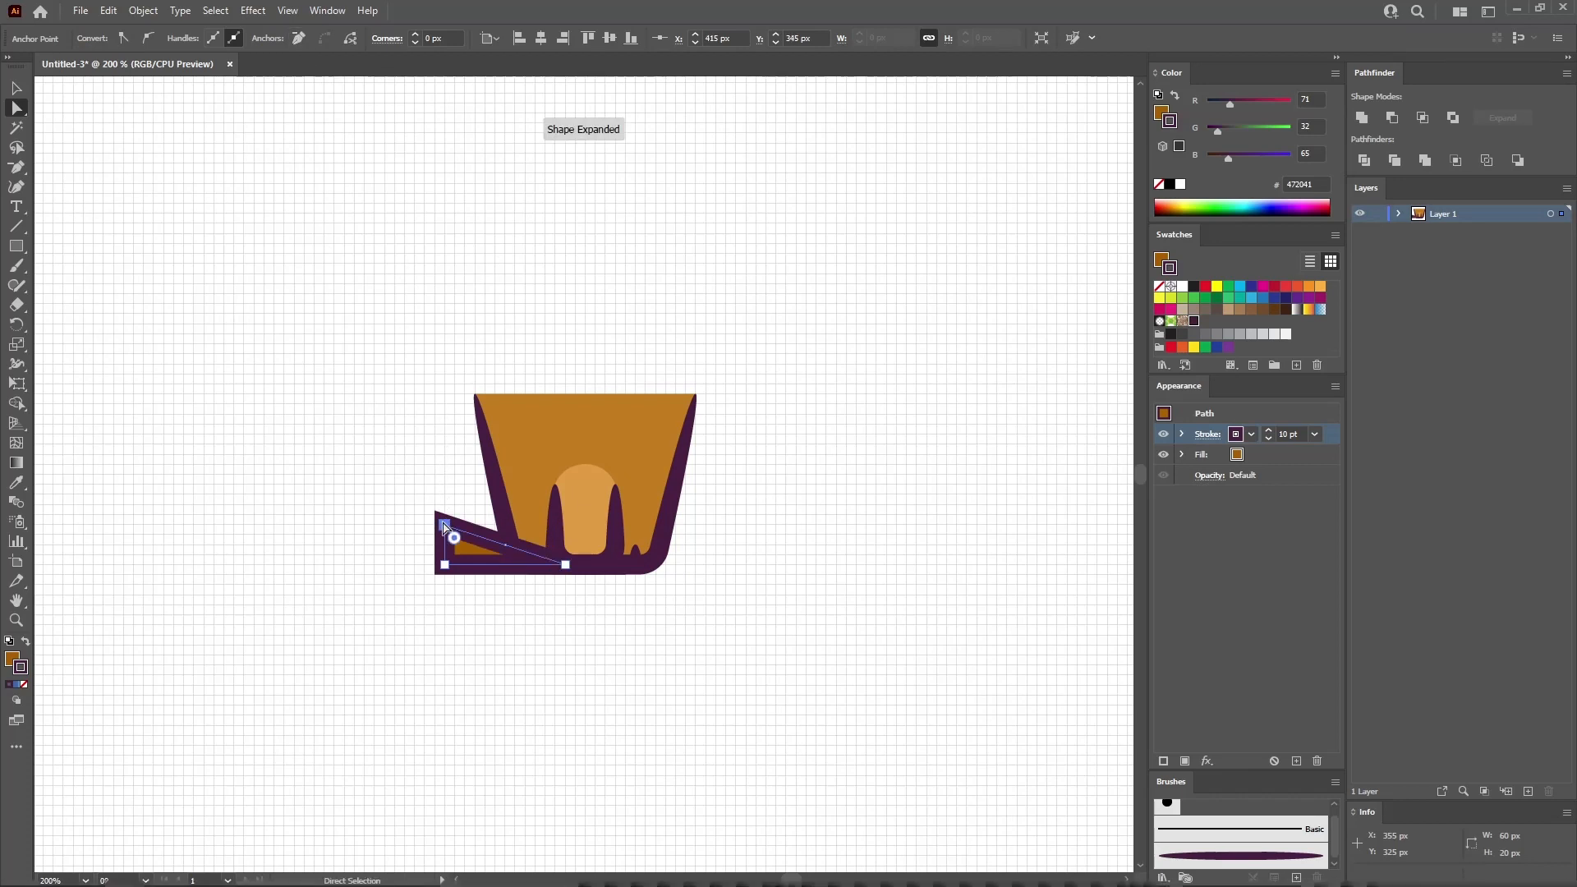
{"action": "left_click", "coordinate": [445, 565], "text": "shift"}
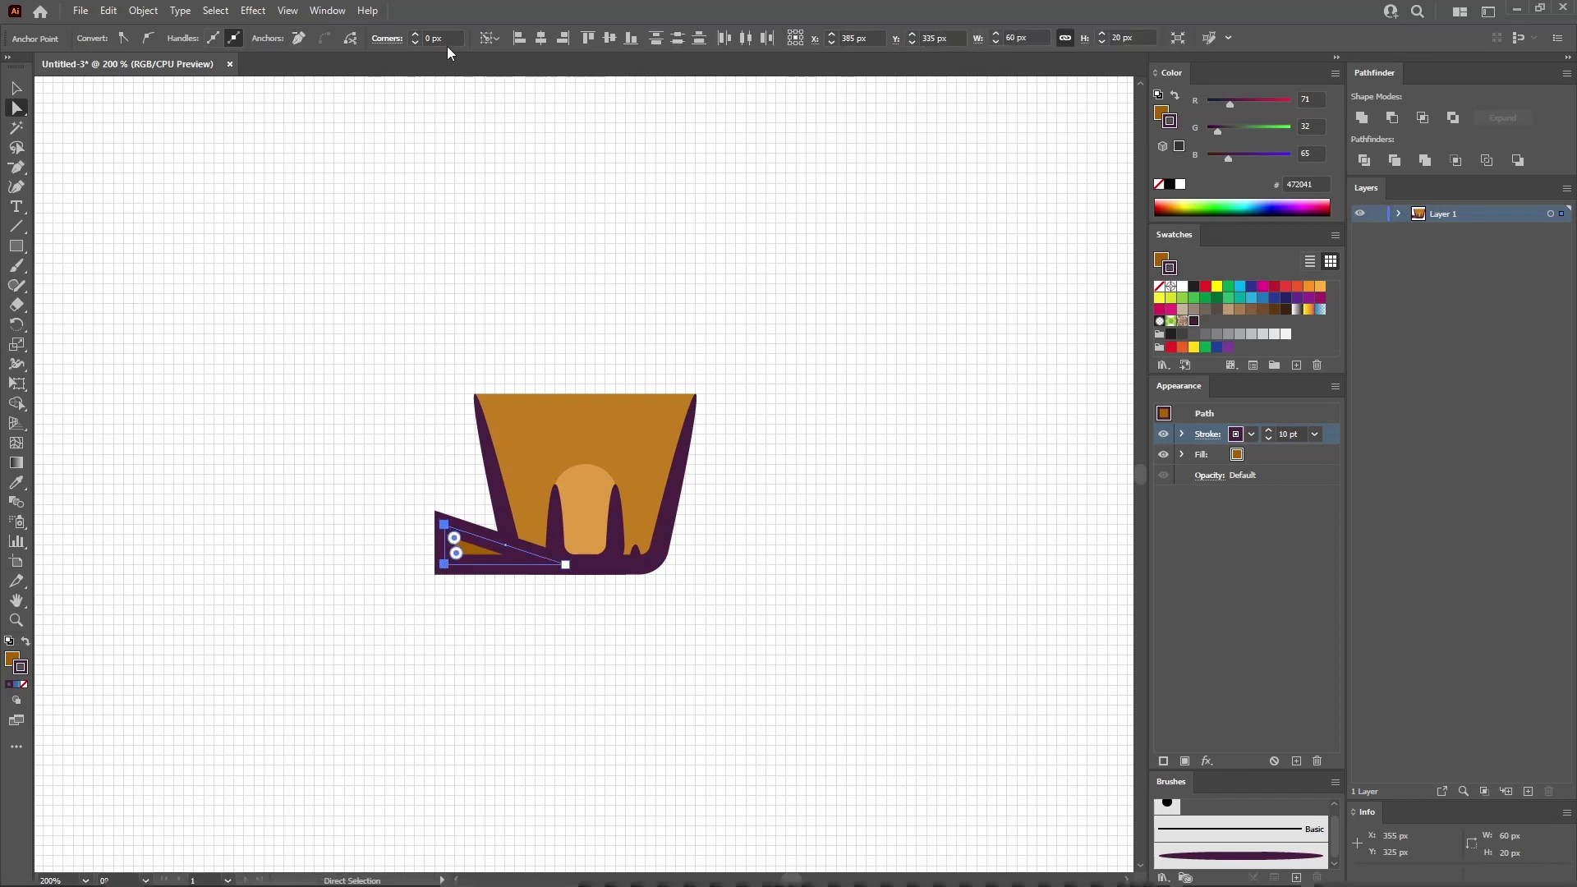
{"action": "left_click", "coordinate": [386, 39]}
{"action": "type", "text": "8"}
{"action": "key", "text": "Return"}
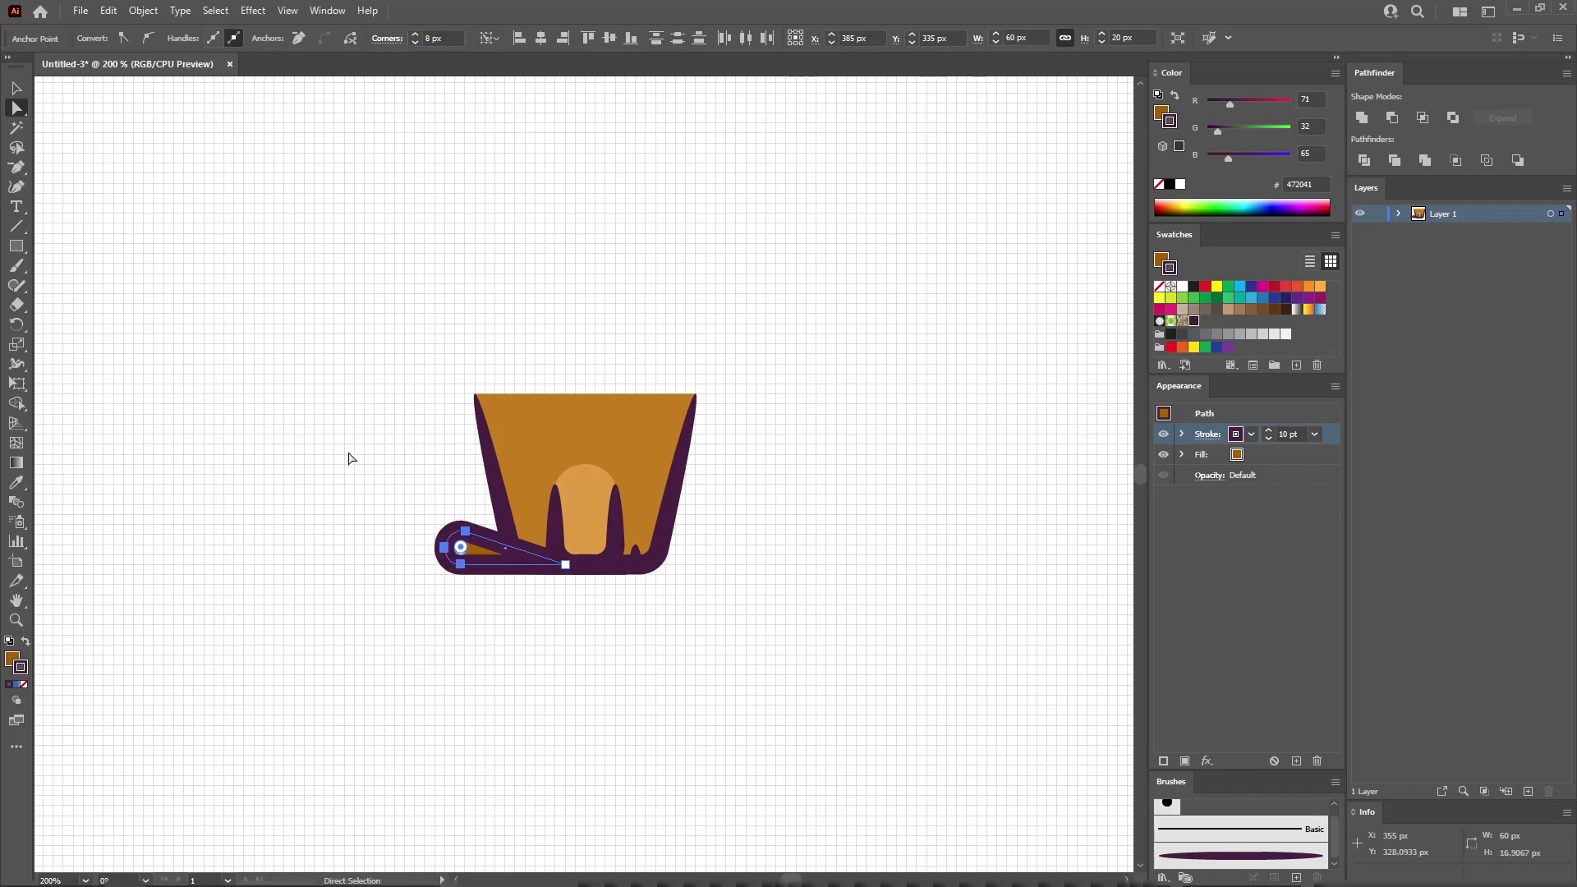
- Draw a 50 x 50 px circle and place it on the pot's left edge, just above the rounded triangle
{"action": "left_click", "coordinate": [16, 246]}
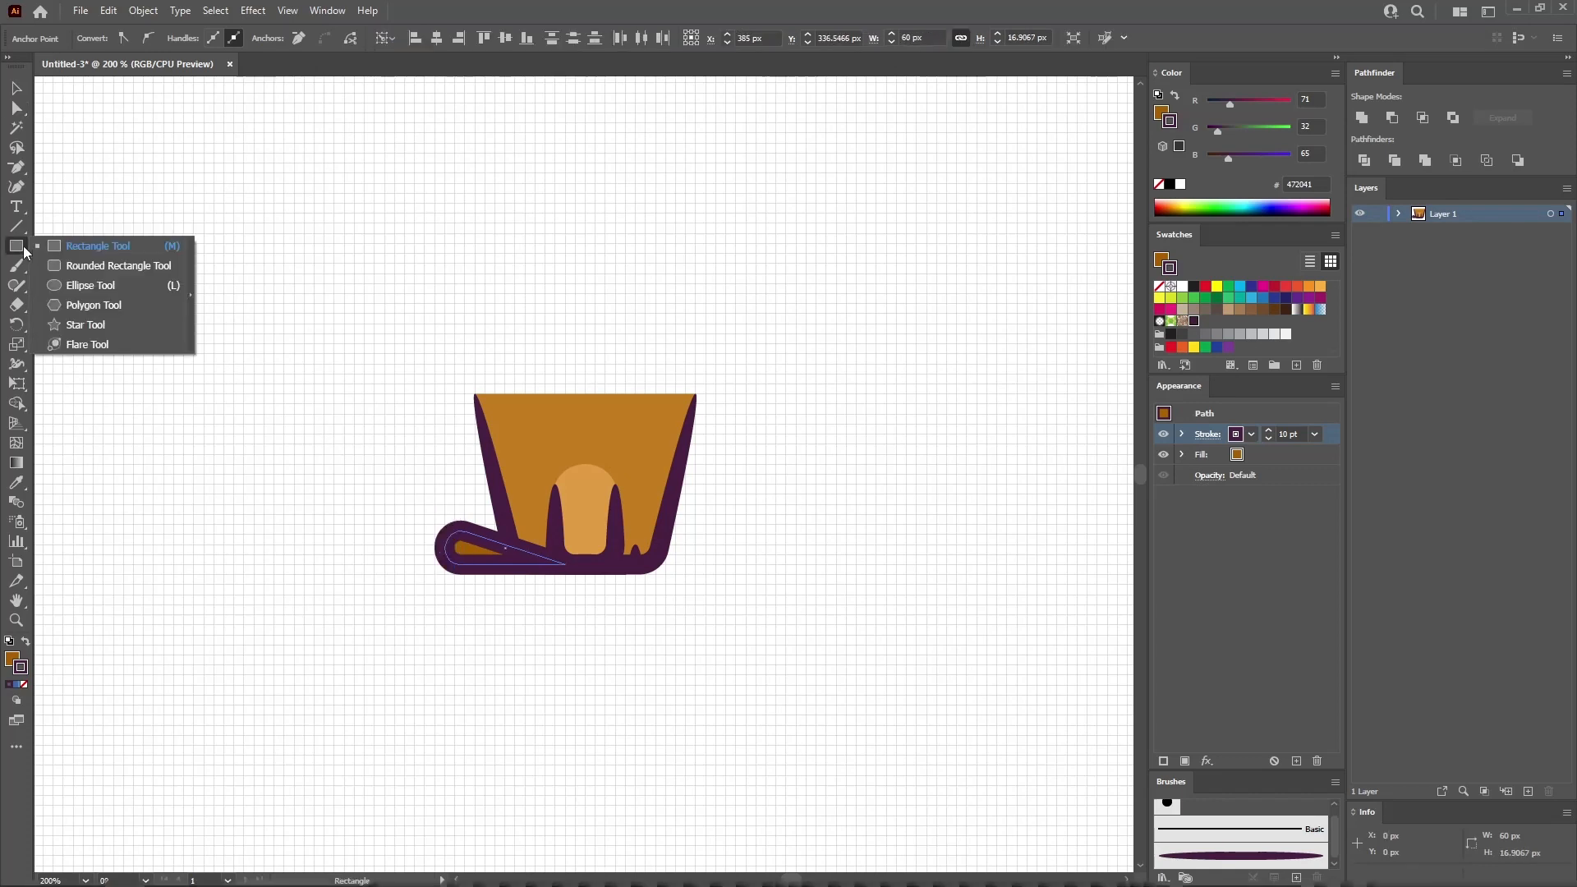
{"action": "left_click", "coordinate": [94, 287]}
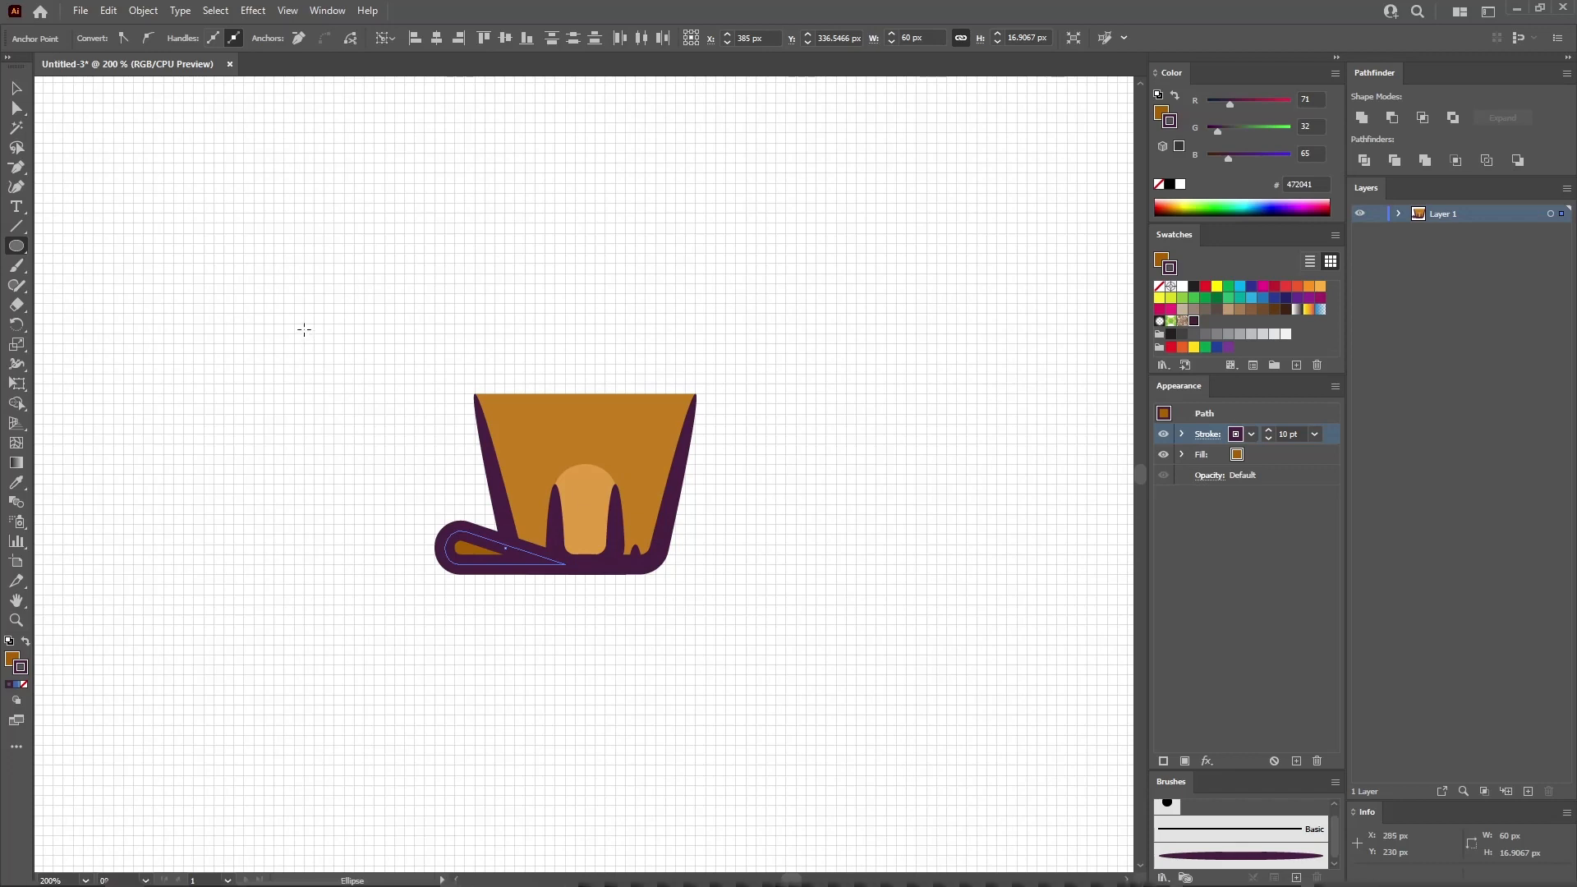
{"action": "left_click_drag", "start_coordinate": [294, 314], "coordinate": [390, 419]}
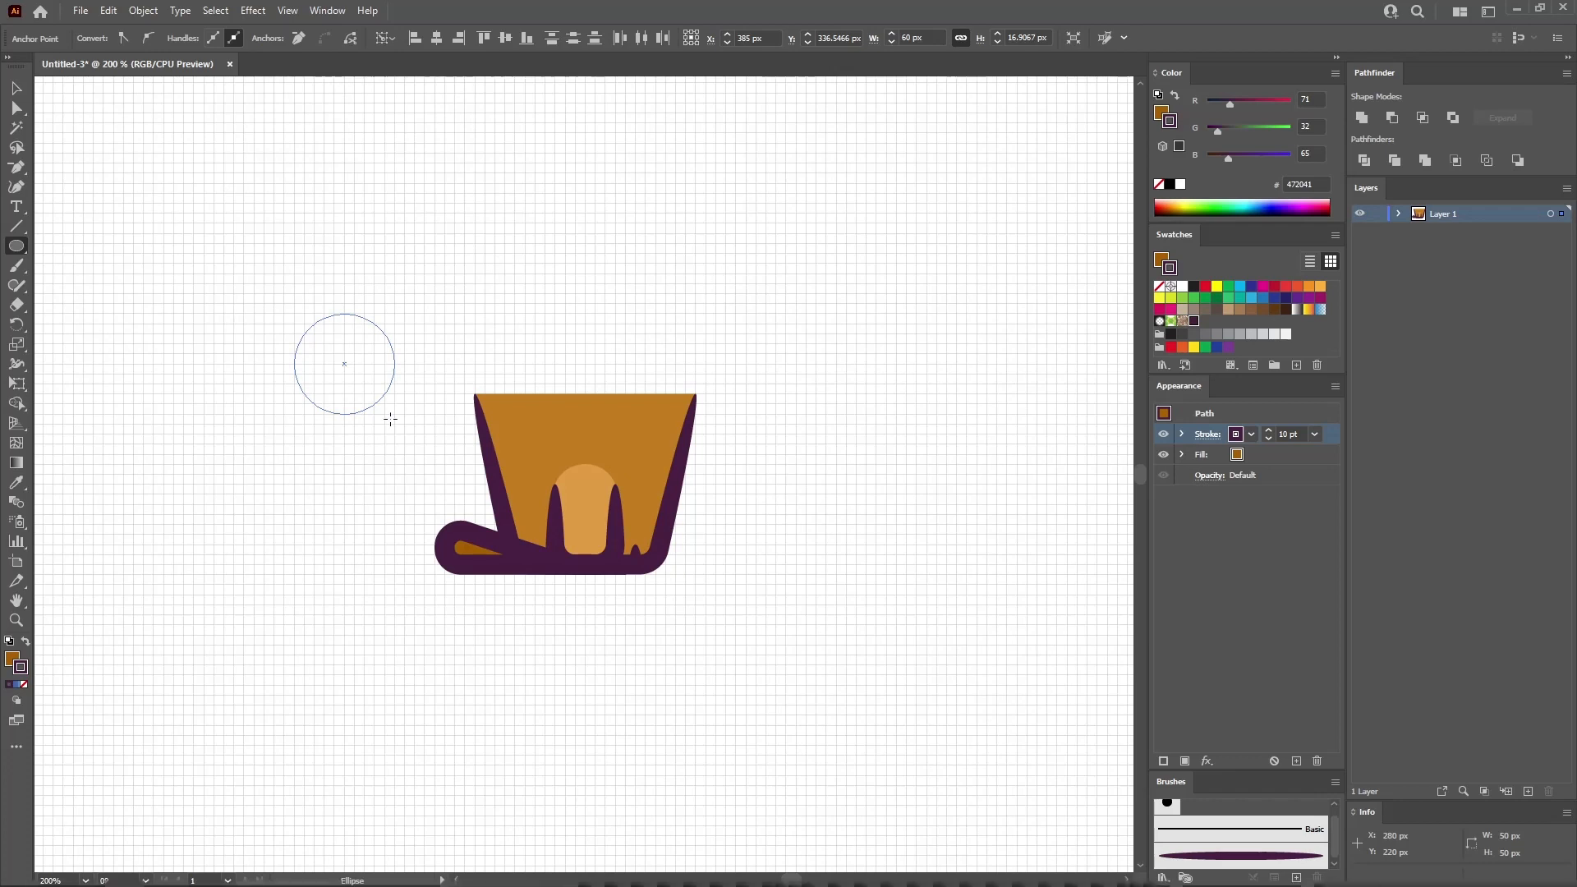
{"action": "left_click_drag", "start_coordinate": [390, 419], "coordinate": [393, 420]}
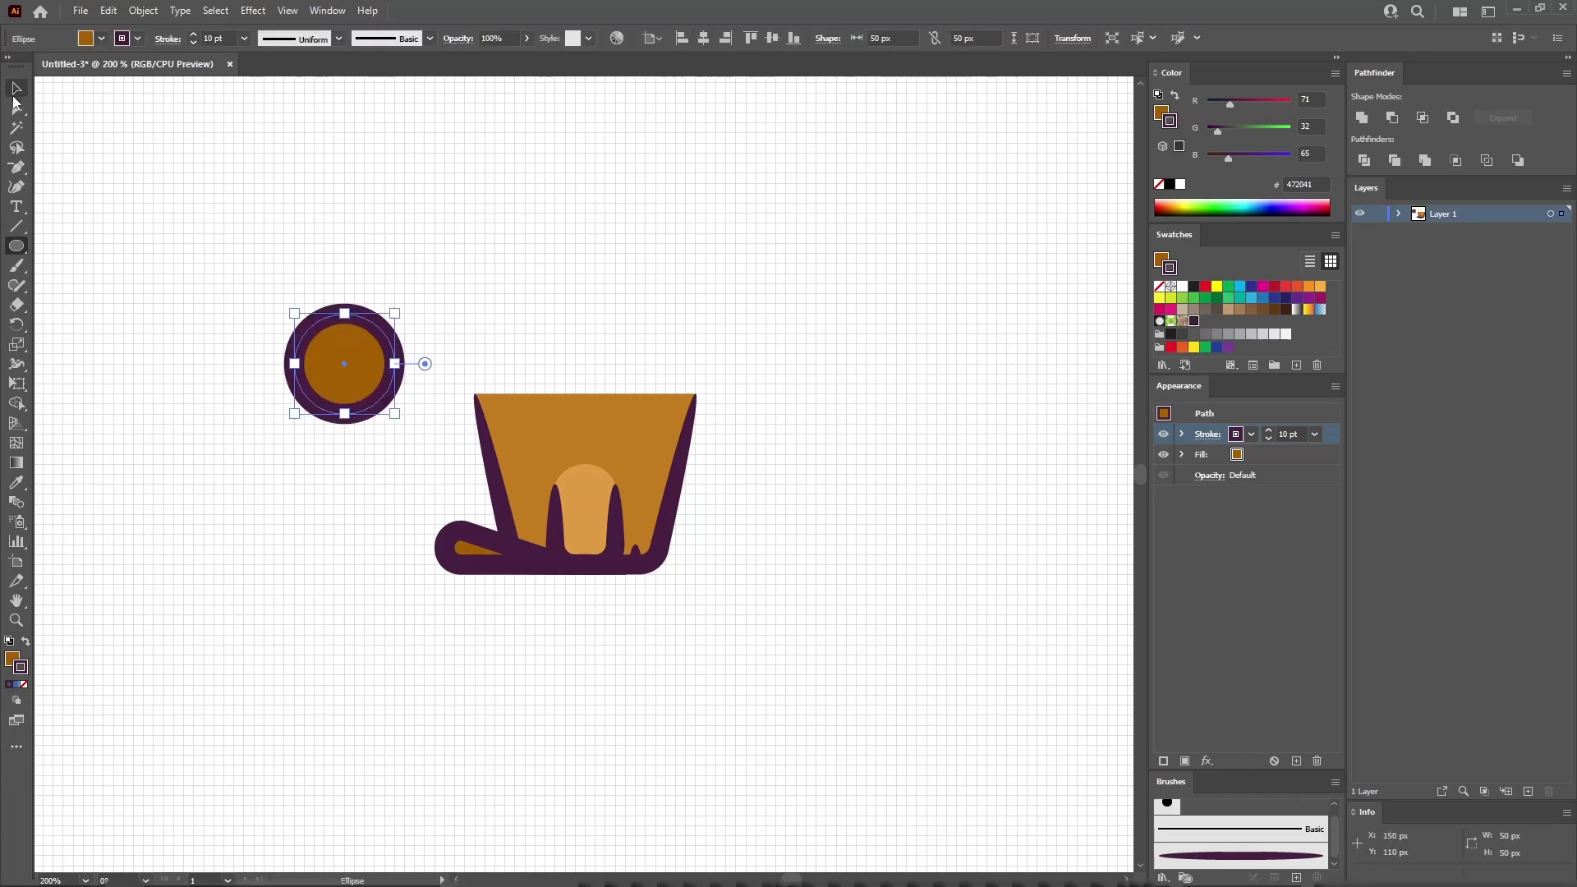
{"action": "left_click", "coordinate": [17, 108]}
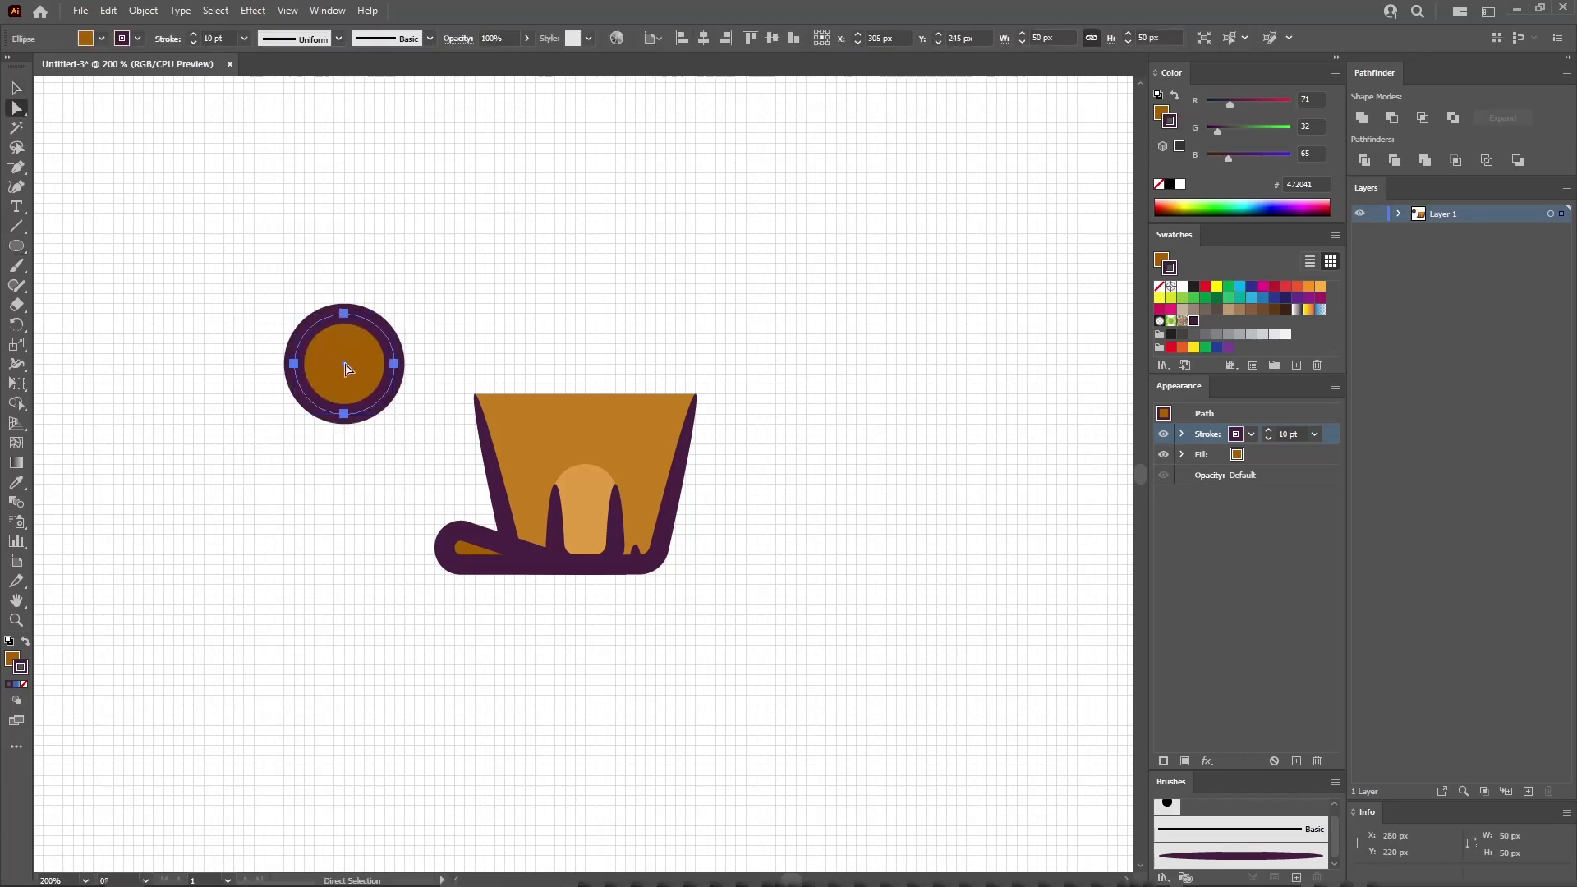
{"action": "left_click_drag", "start_coordinate": [361, 366], "coordinate": [510, 484]}
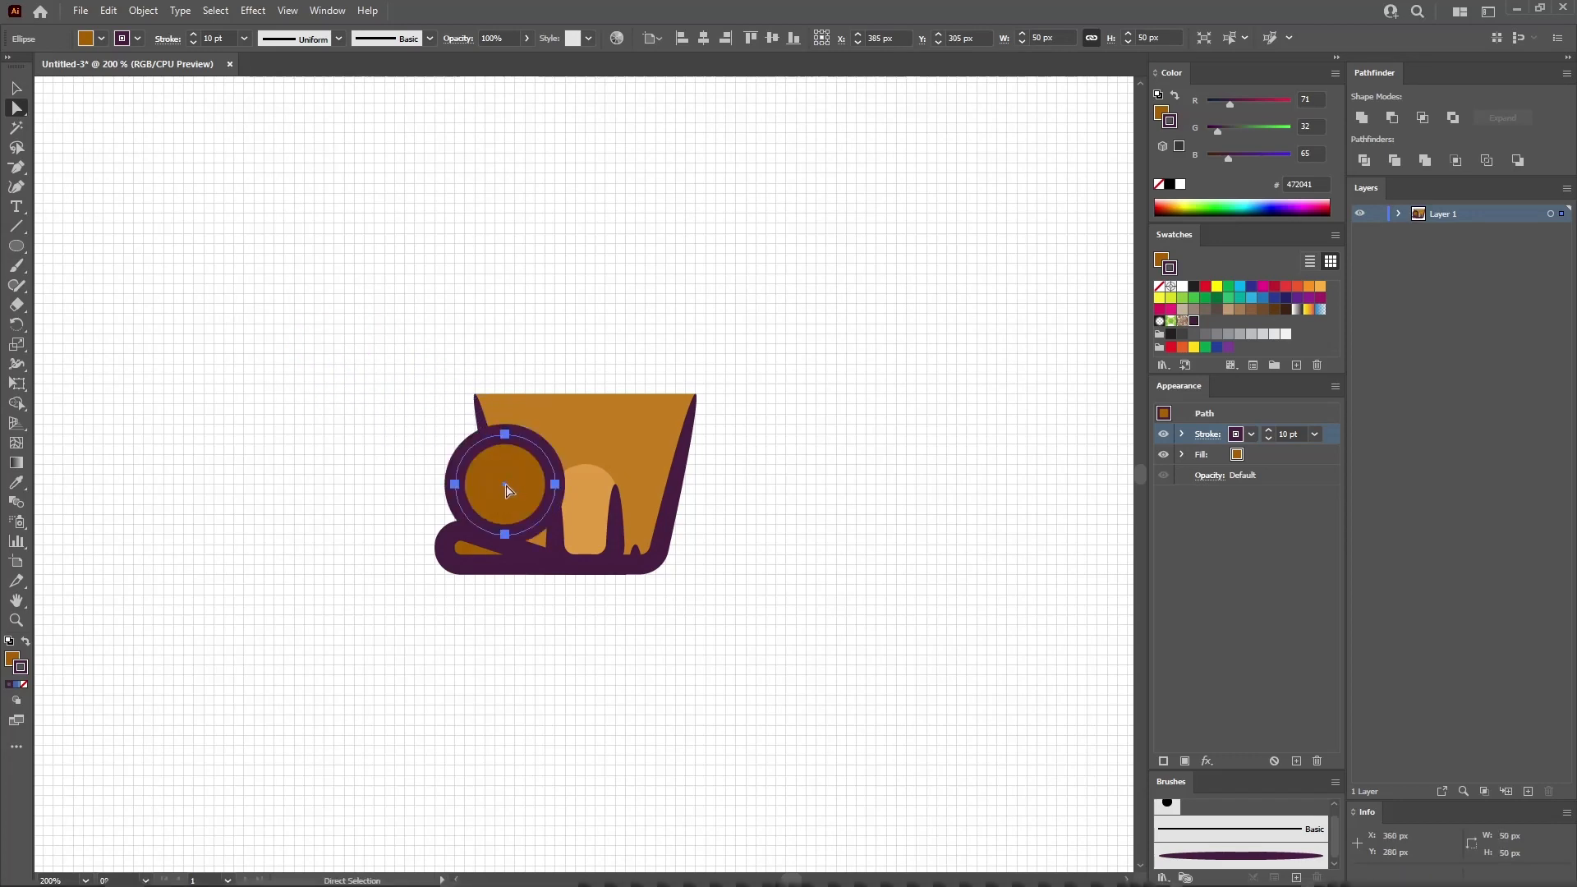
- Delete the circle's right anchor point to leave a half circle and outline it with the purple art brush
{"action": "left_click", "coordinate": [556, 485]}
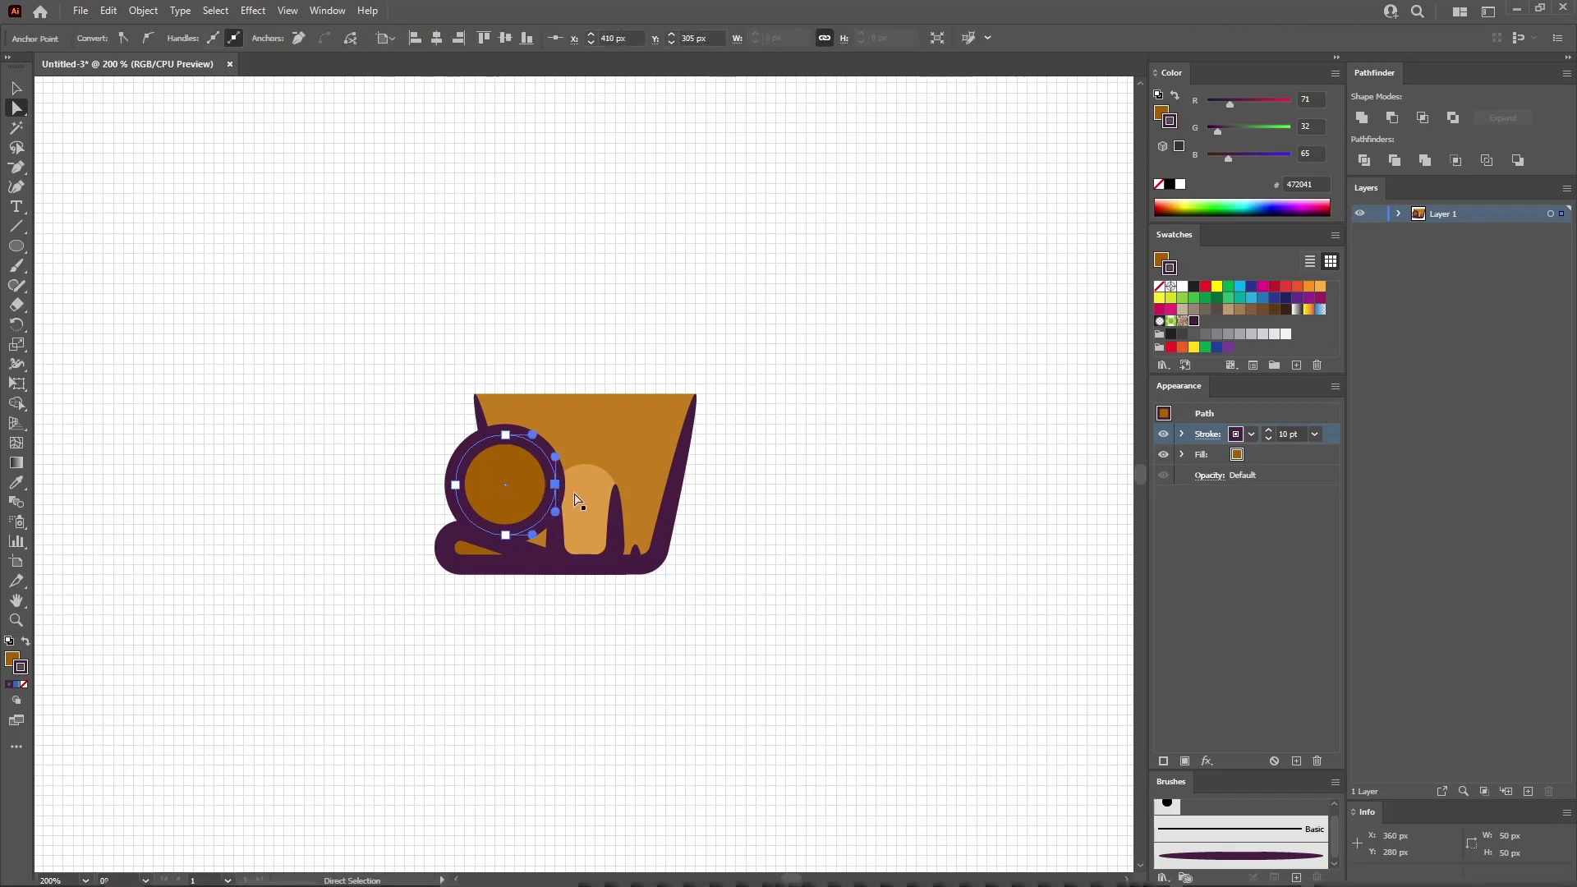
{"action": "key", "text": "Delete"}
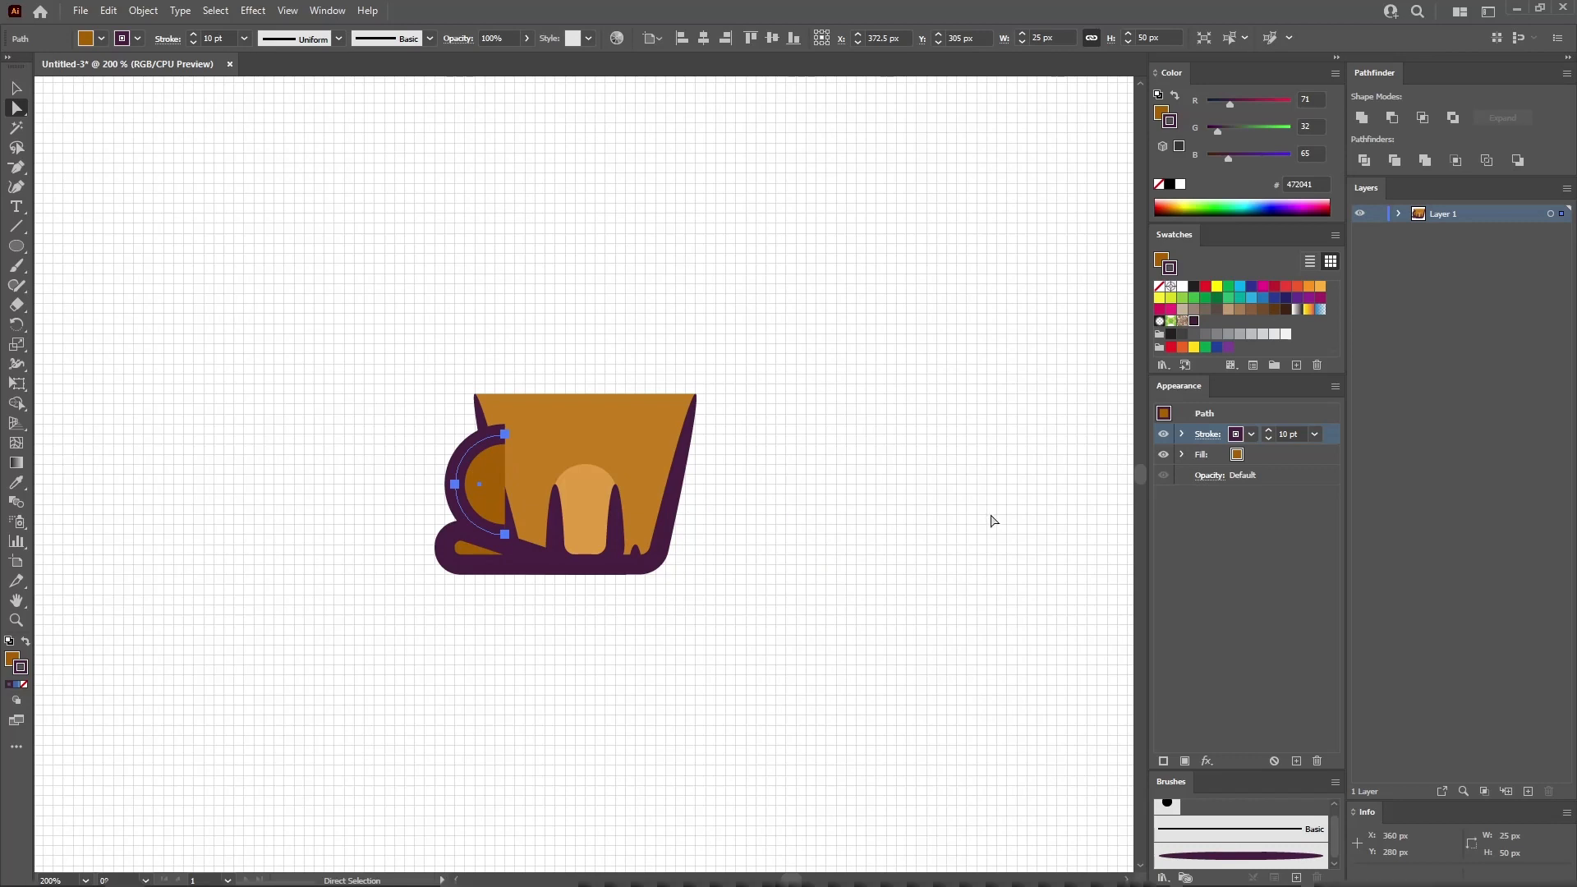
{"action": "left_click", "coordinate": [1240, 856]}
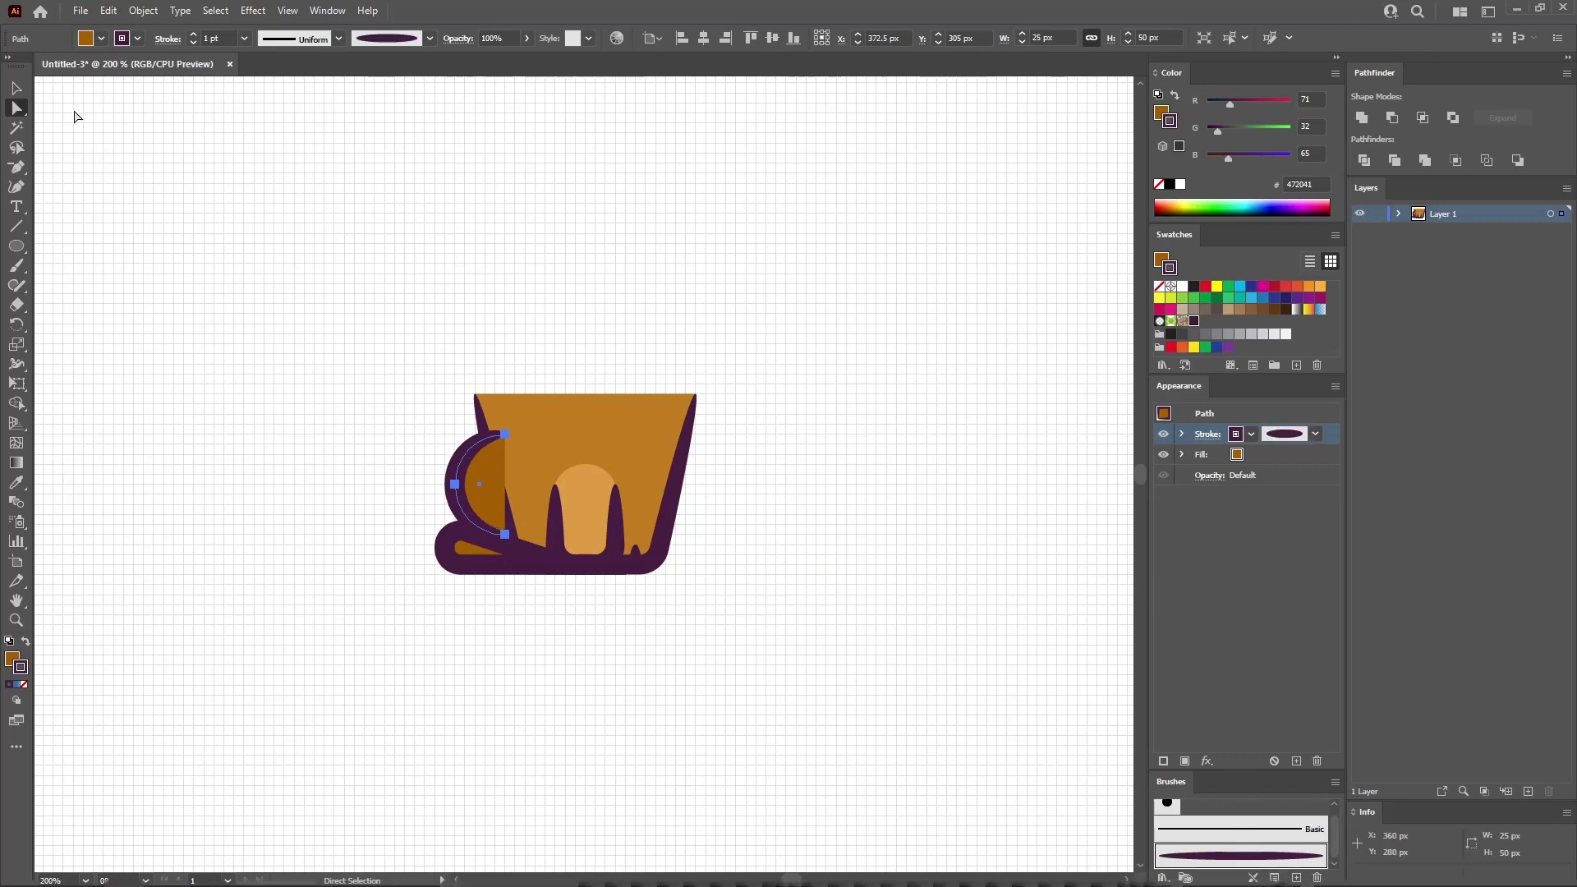
- Duplicate the half circle and the rounded triangle together onto the pot's right side
{"action": "left_click", "coordinate": [16, 88]}
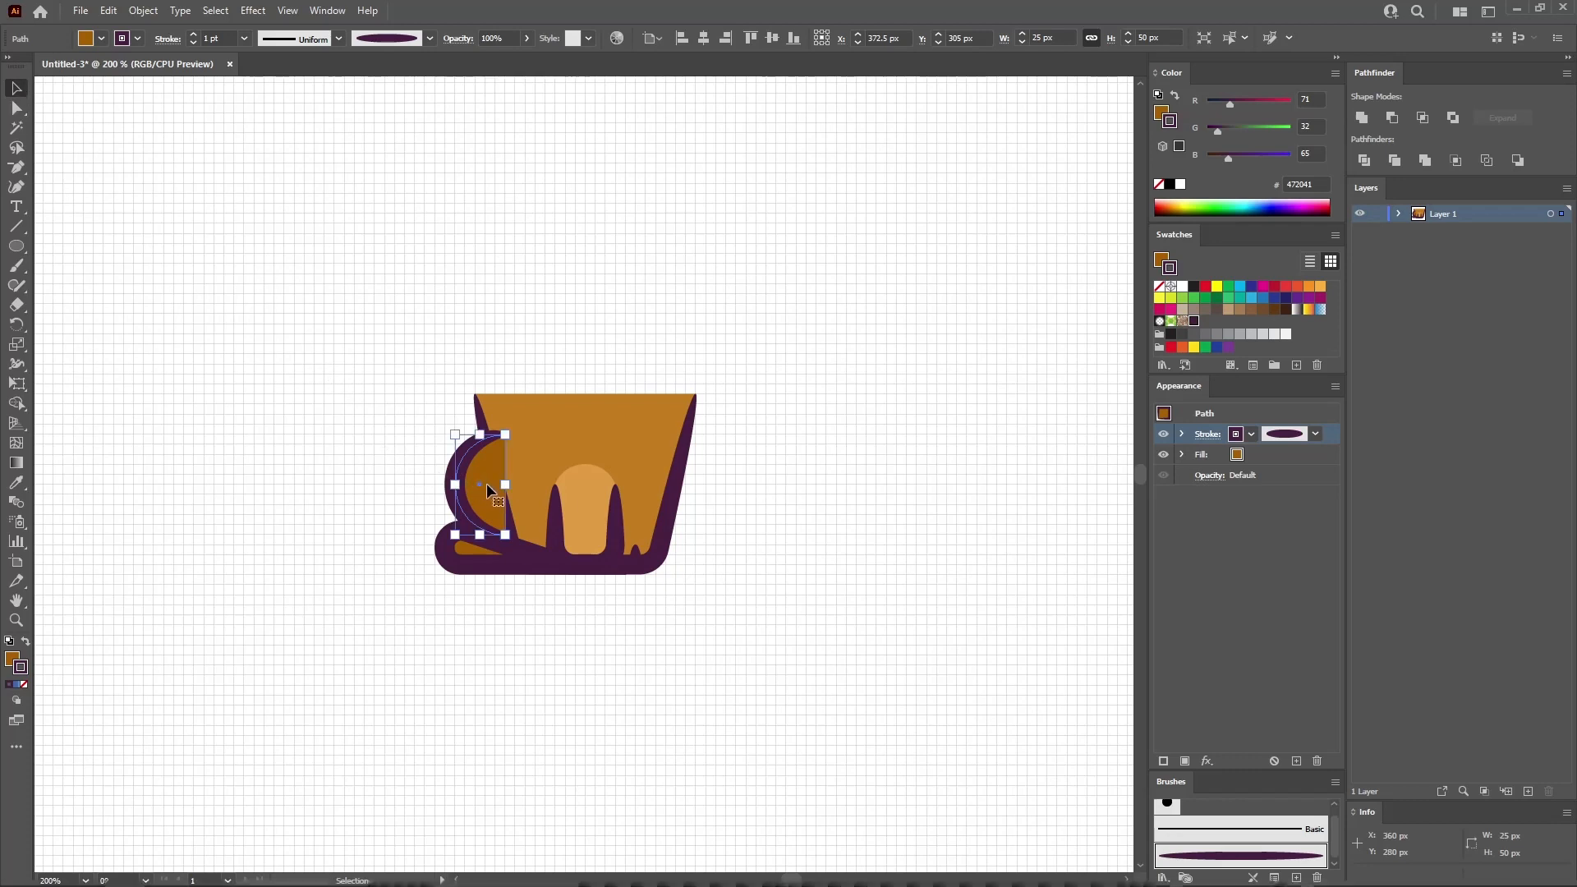
{"action": "left_click", "coordinate": [482, 568], "text": "shift"}
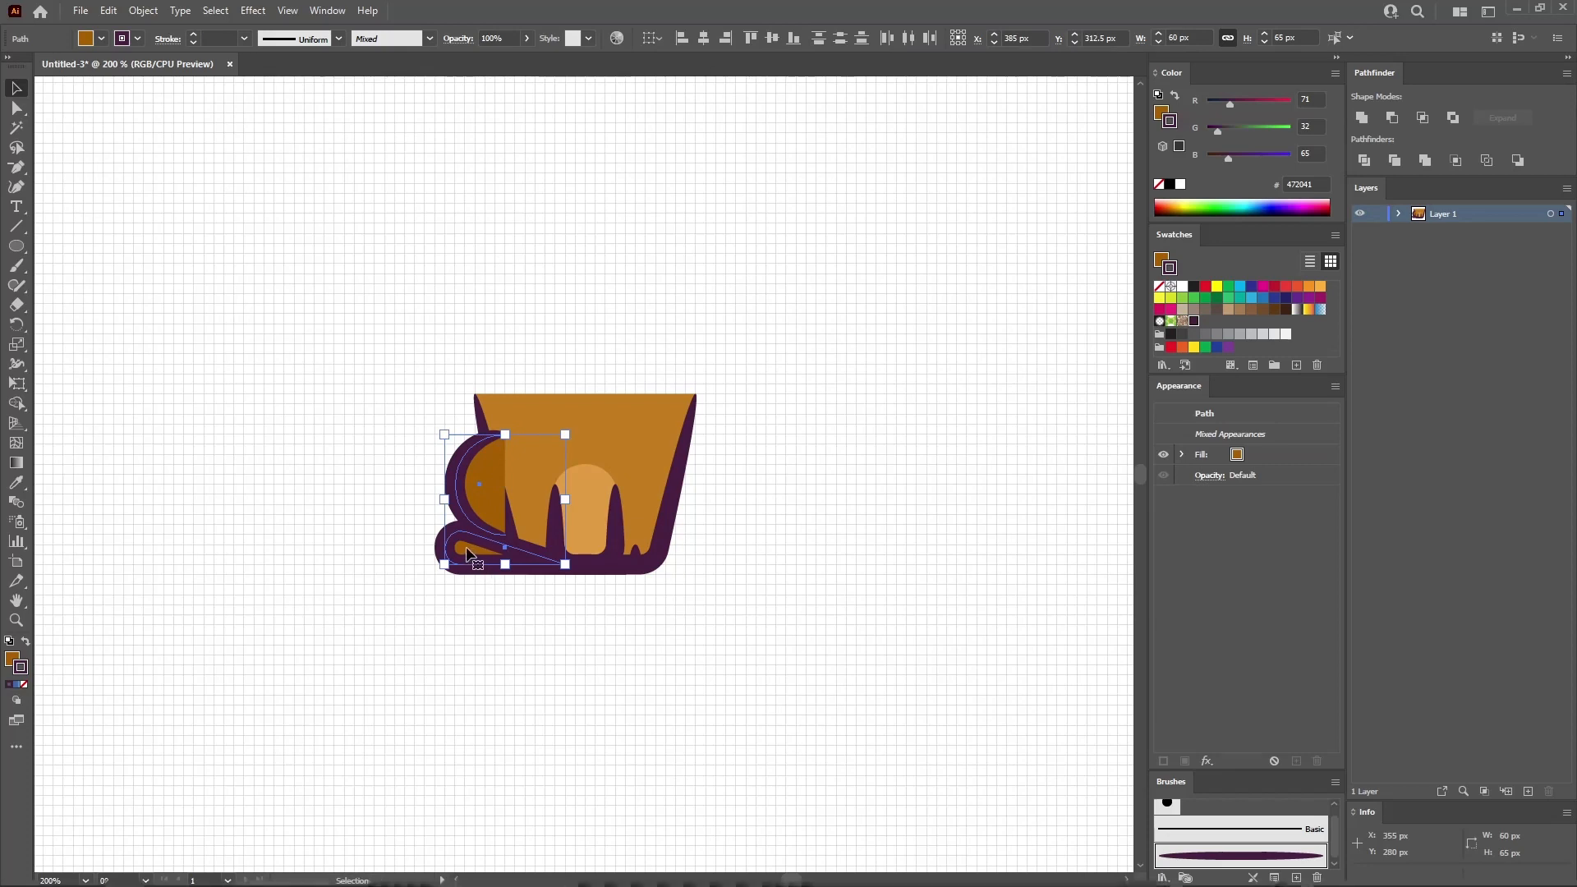
{"action": "left_click_drag", "start_coordinate": [468, 553], "coordinate": [661, 549]}
{"action": "left_click_drag", "start_coordinate": [662, 548], "coordinate": [663, 548]}
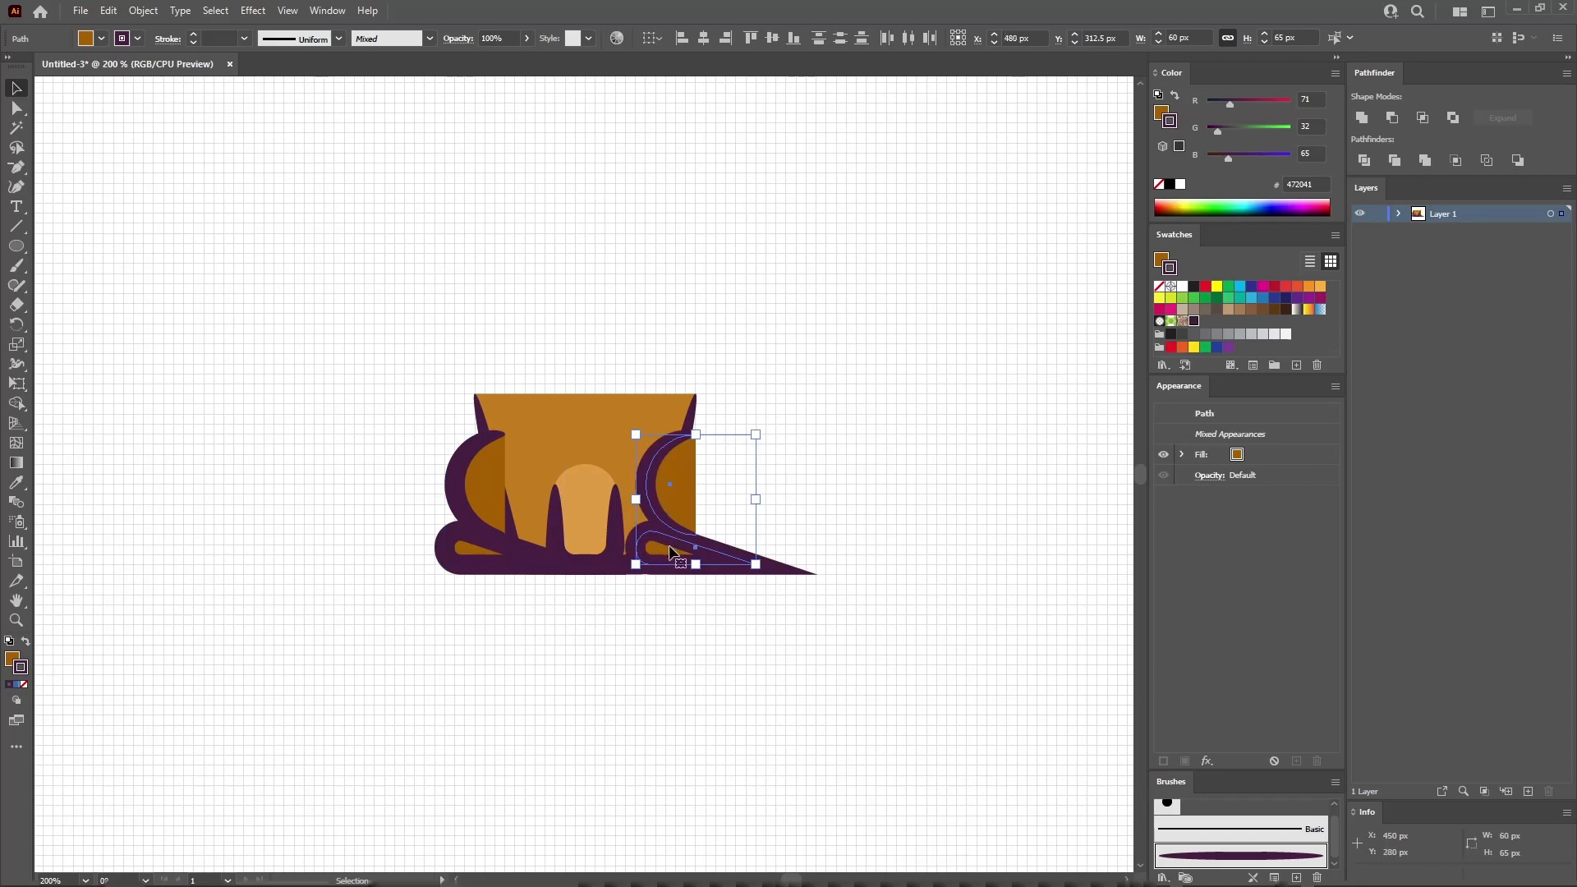
- Reflect the duplicated shapes horizontally and position them on the pot's right edge, symmetrical to the left pair
{"action": "left_click", "coordinate": [16, 325]}
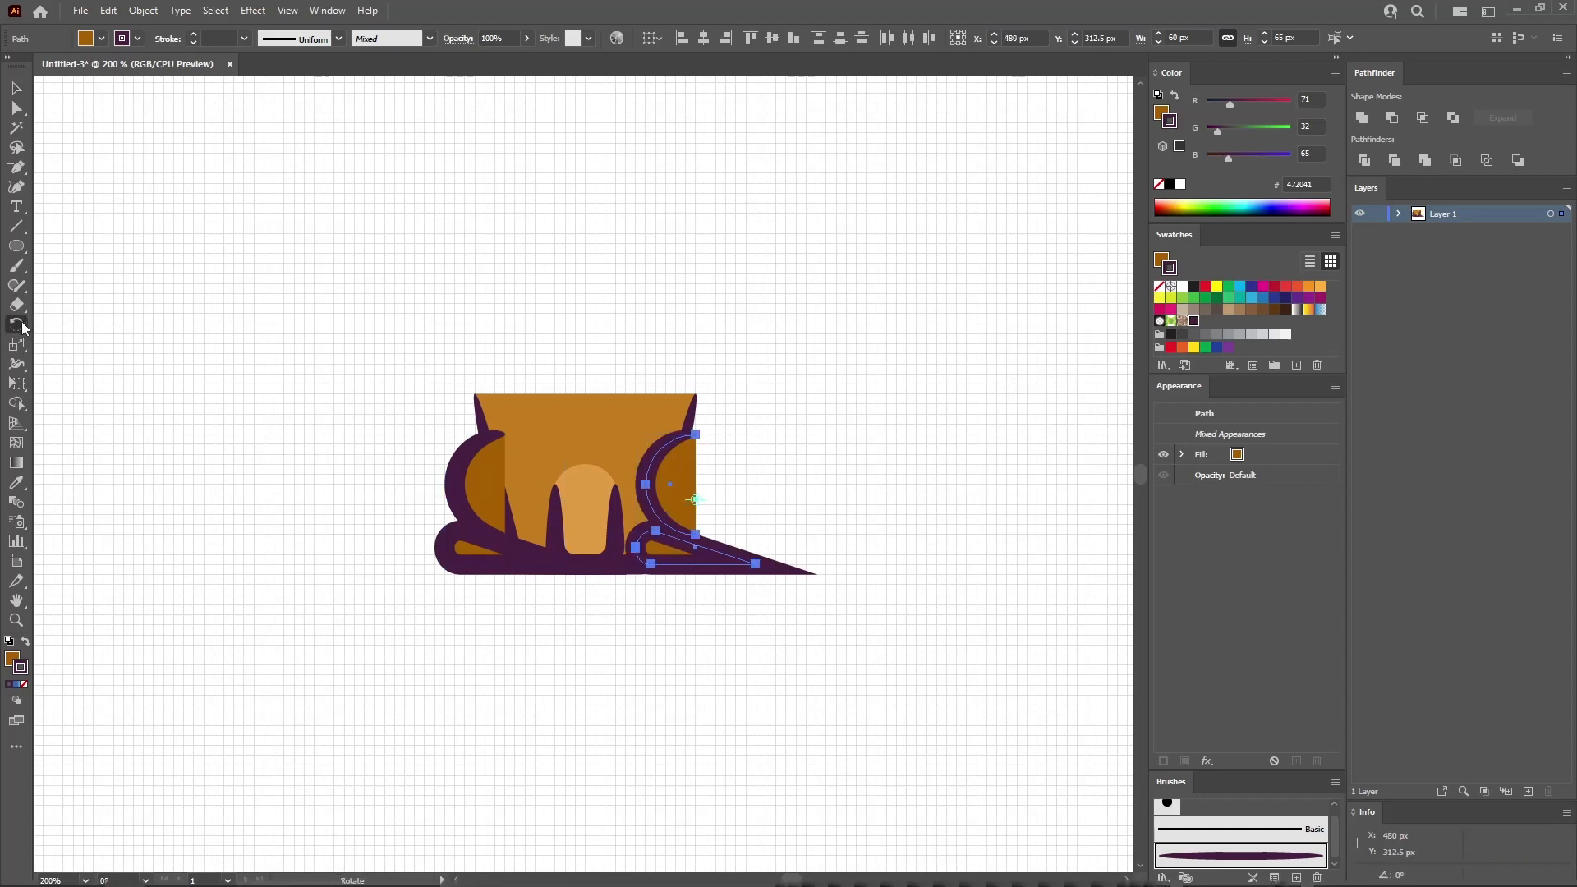
{"action": "left_click", "coordinate": [75, 341]}
{"action": "left_click_drag", "start_coordinate": [770, 517], "coordinate": [698, 551]}
{"action": "key", "text": "v"}
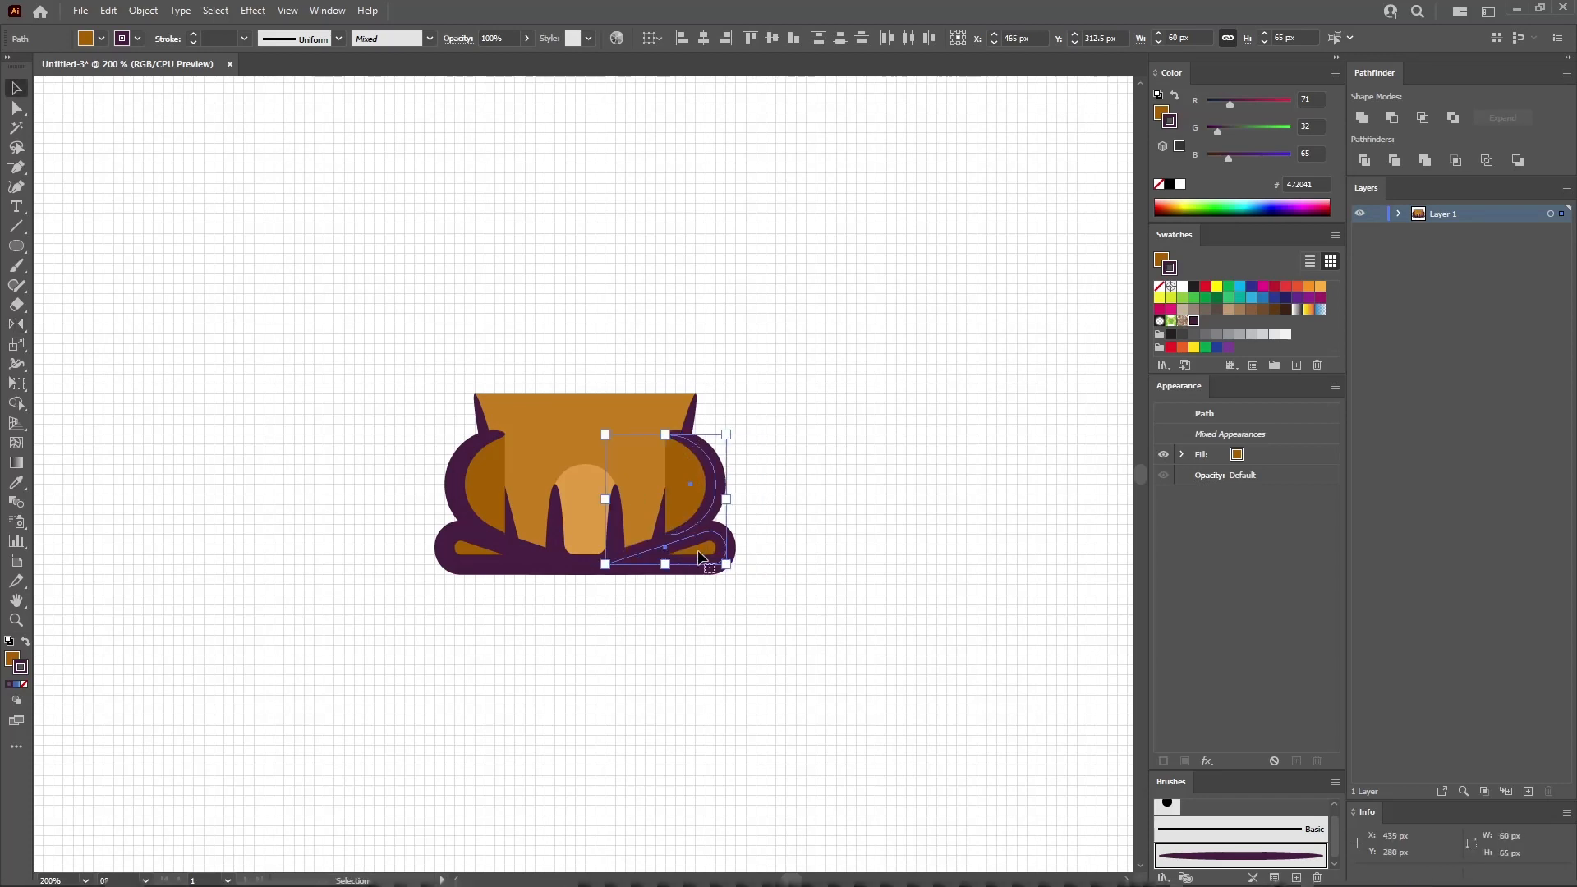
- Move the four side shapes below all the pot shapes in Layer 1's stacking order and deselect them
{"action": "left_click", "coordinate": [1398, 213]}
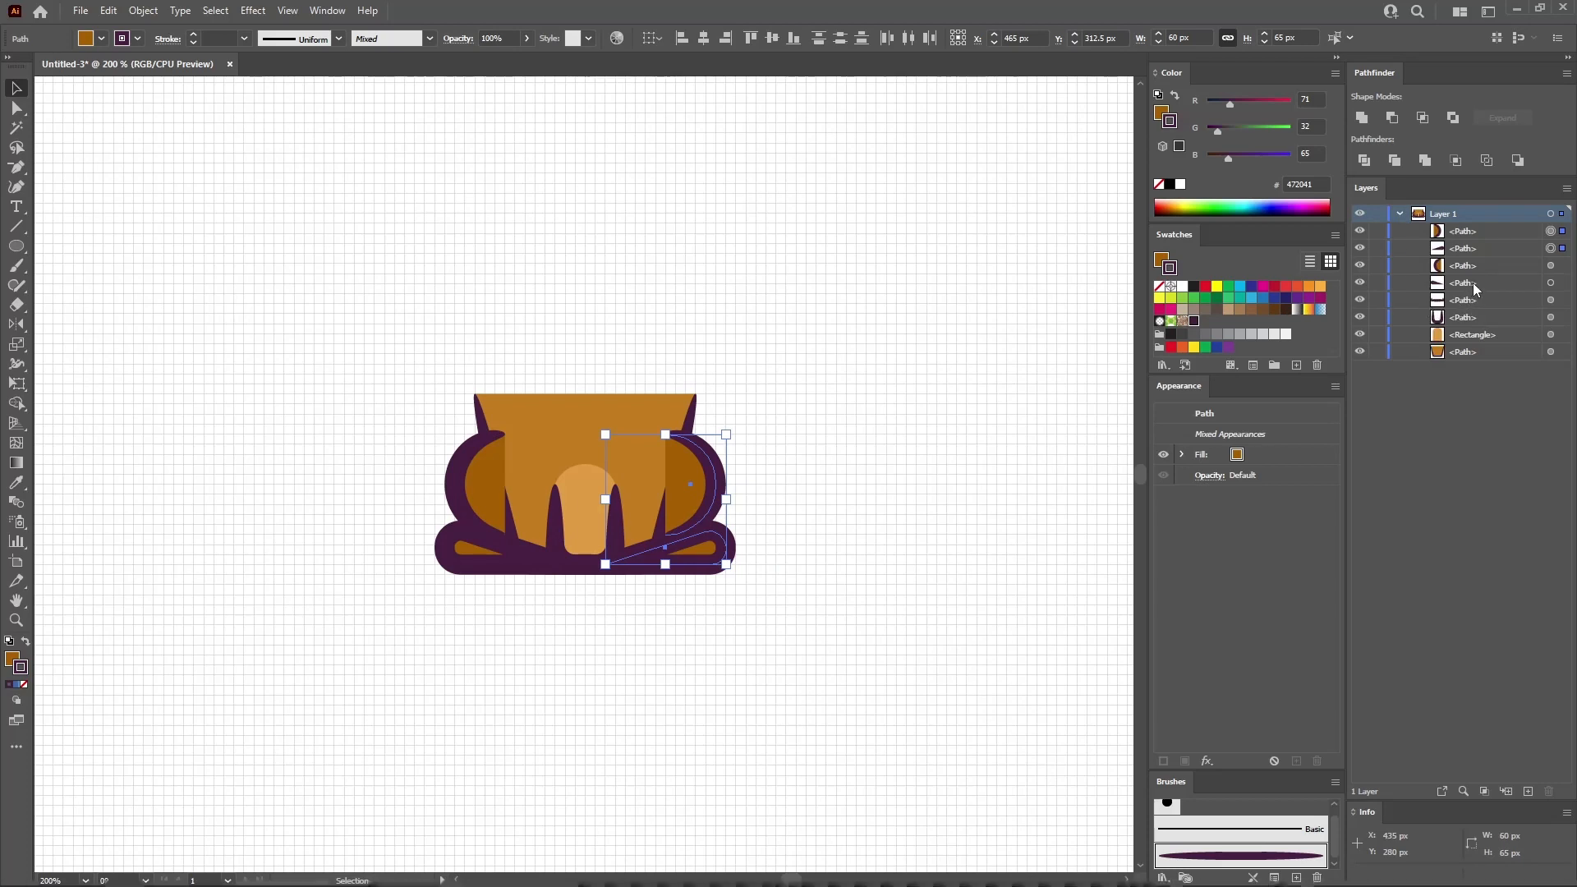
{"action": "left_click", "coordinate": [1470, 283]}
{"action": "left_click", "coordinate": [1470, 231], "text": "shift"}
{"action": "left_click_drag", "start_coordinate": [1477, 267], "coordinate": [1478, 361]}
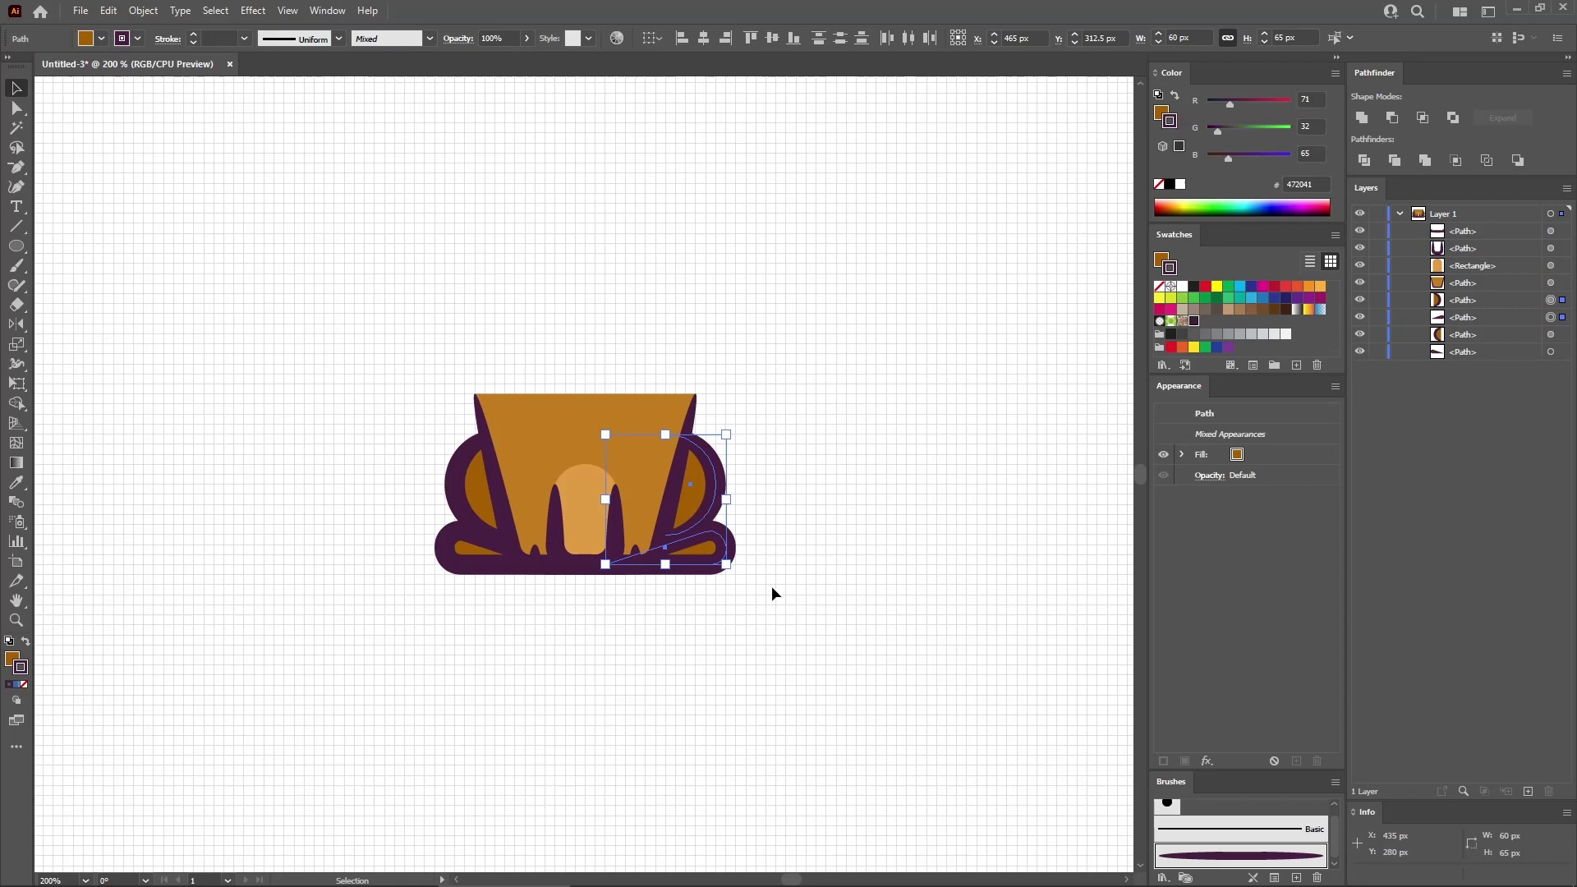
{"action": "left_click", "coordinate": [802, 549]}
- Draw a 70 x 70 px circle and place it over the pot's upper-right edge
{"action": "left_click", "coordinate": [21, 246]}
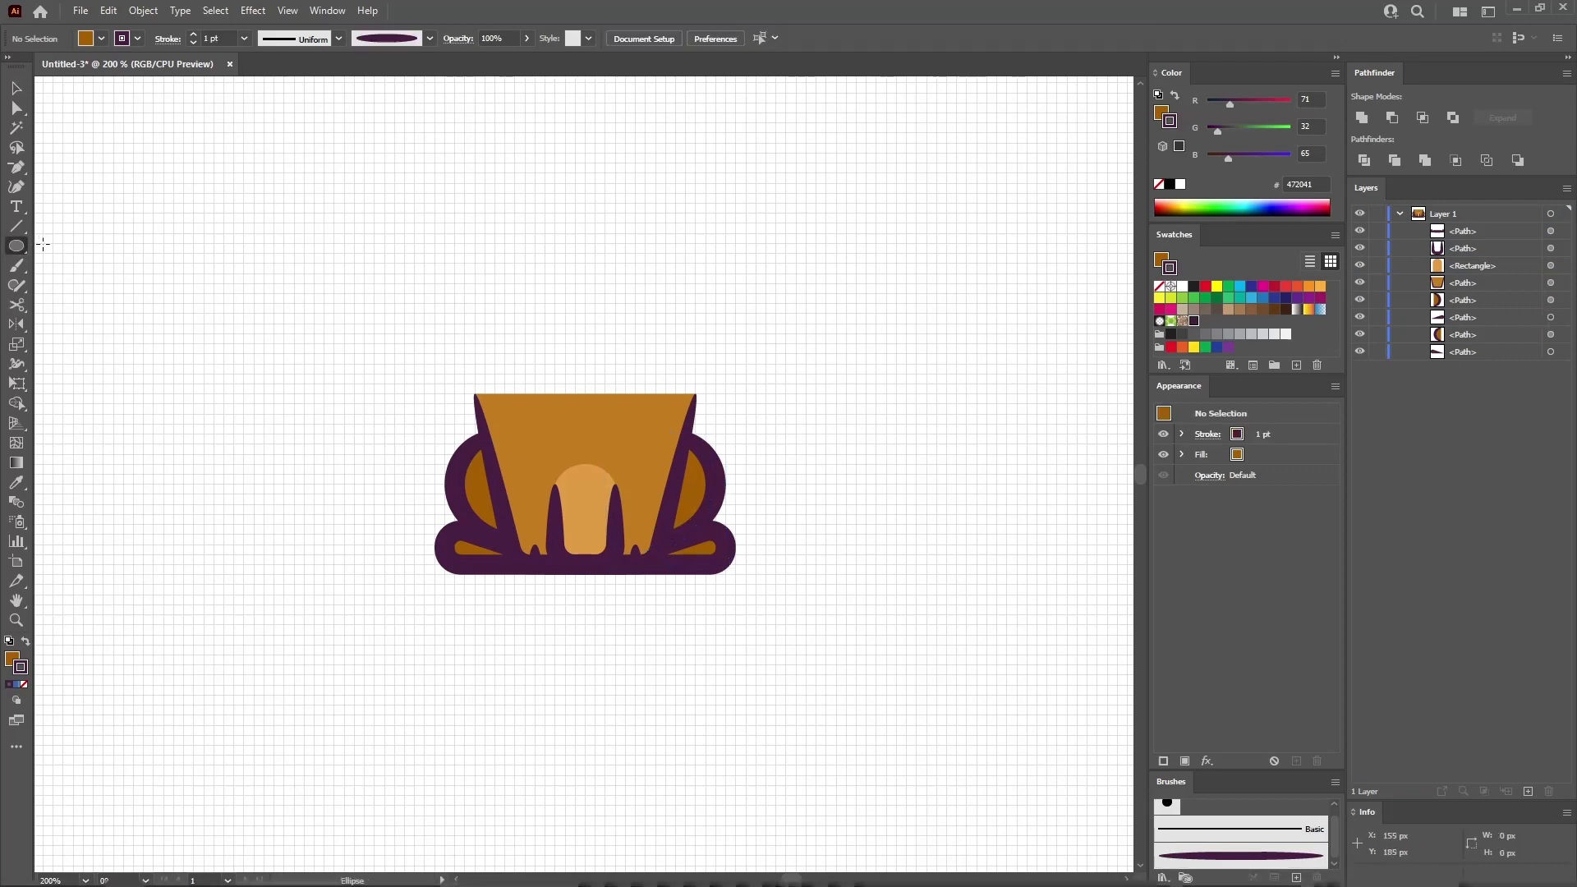
{"action": "left_click_drag", "start_coordinate": [184, 504], "coordinate": [325, 363]}
{"action": "key", "text": "v"}
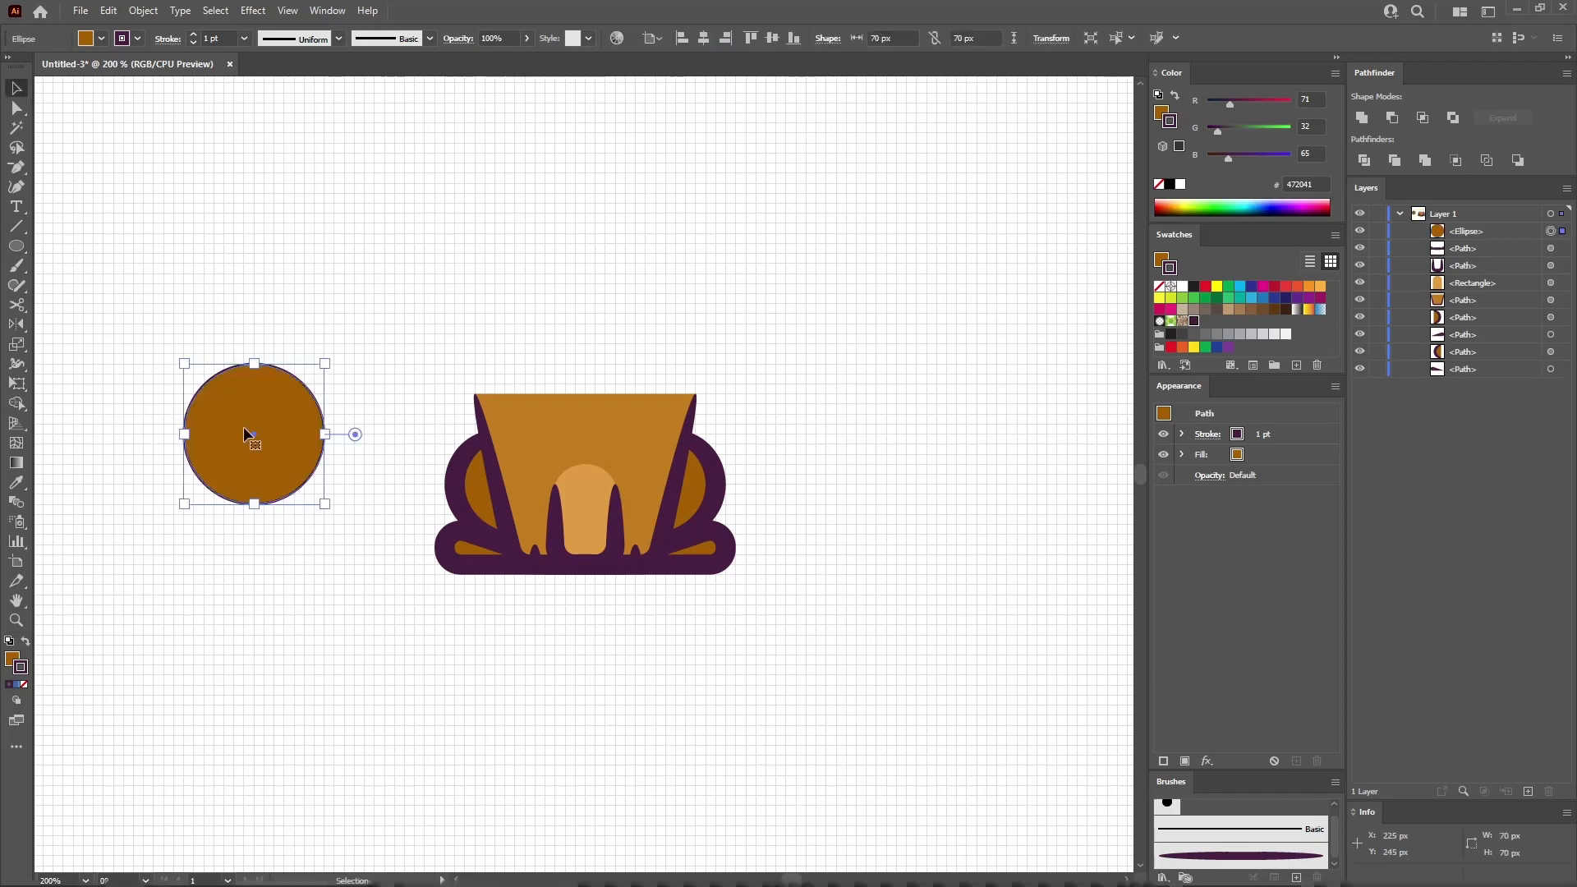
{"action": "left_click_drag", "start_coordinate": [256, 461], "coordinate": [688, 475]}
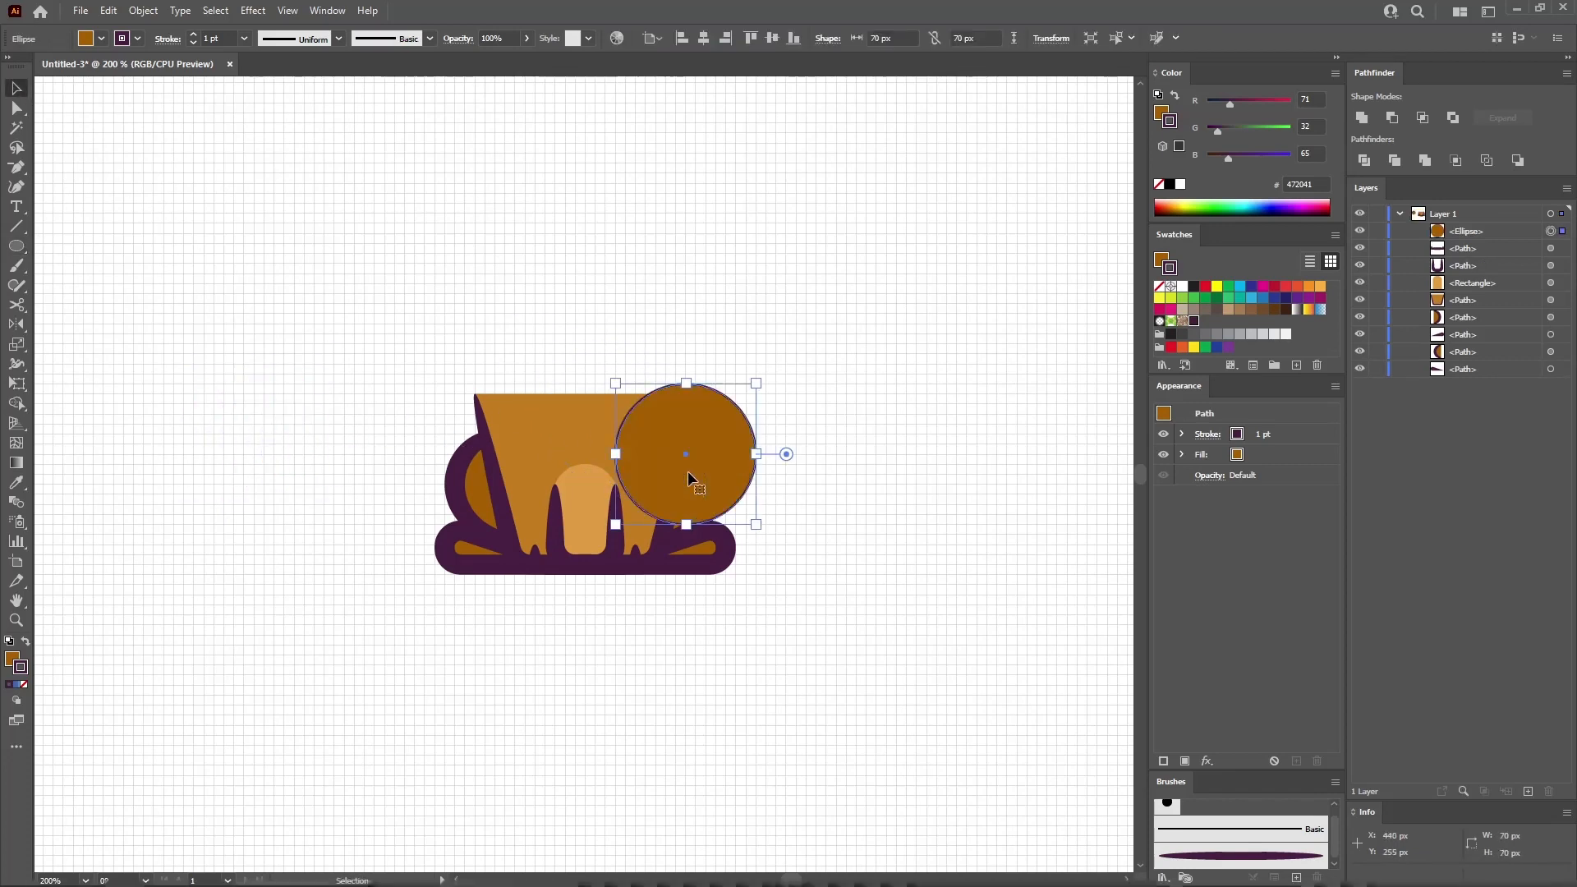
- Remove the 70 px circle's fill and set its purple stroke to 20 pt
{"action": "left_click", "coordinate": [1265, 456]}
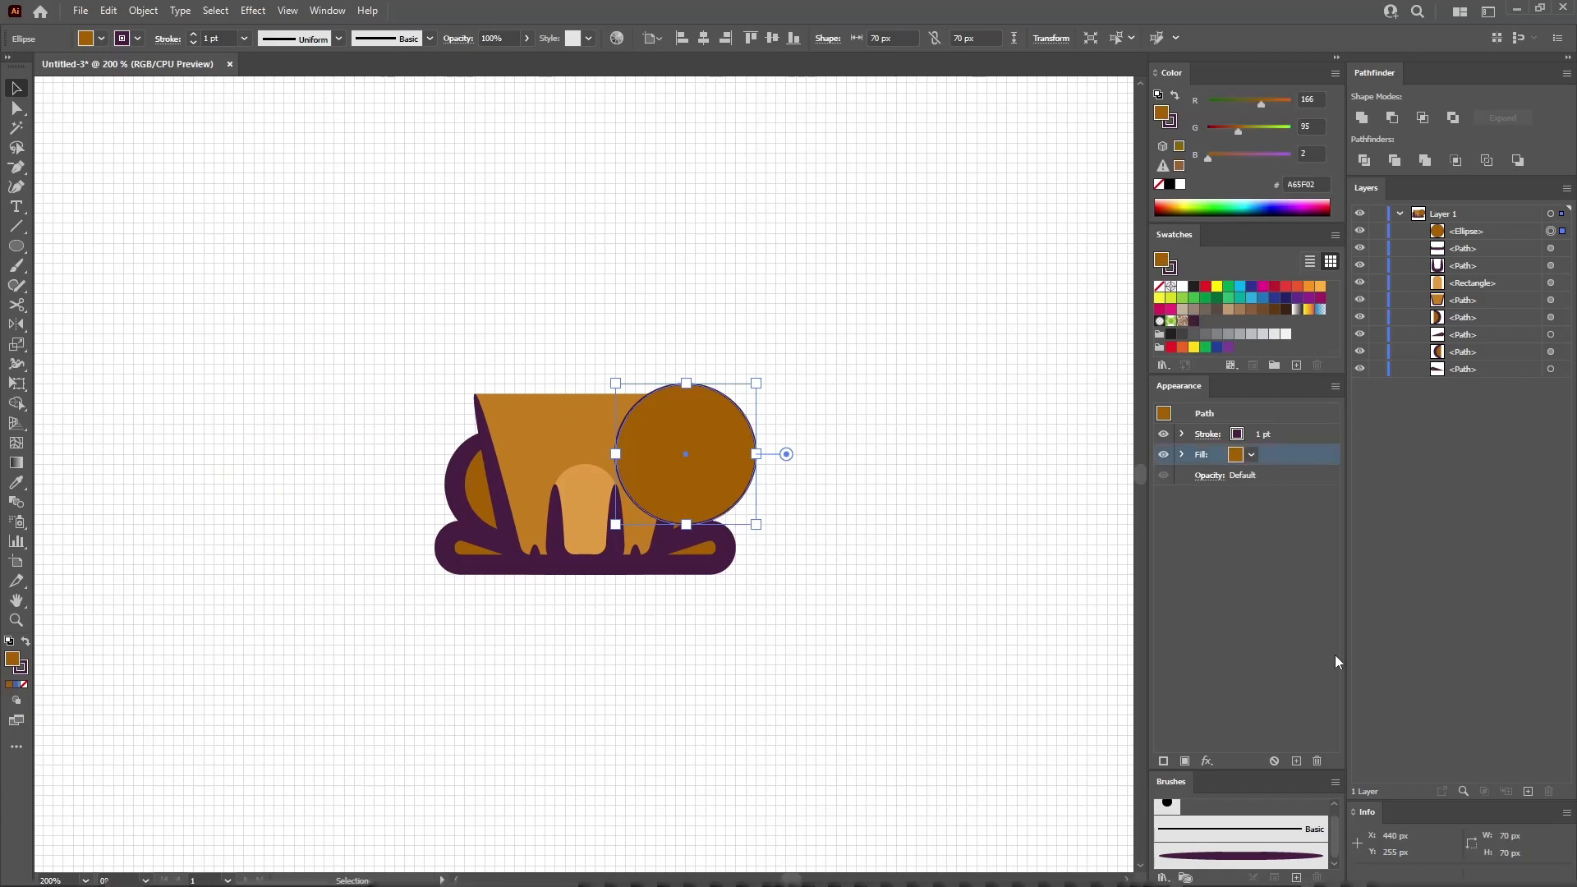
{"action": "left_click", "coordinate": [1318, 755]}
{"action": "left_click", "coordinate": [1294, 432]}
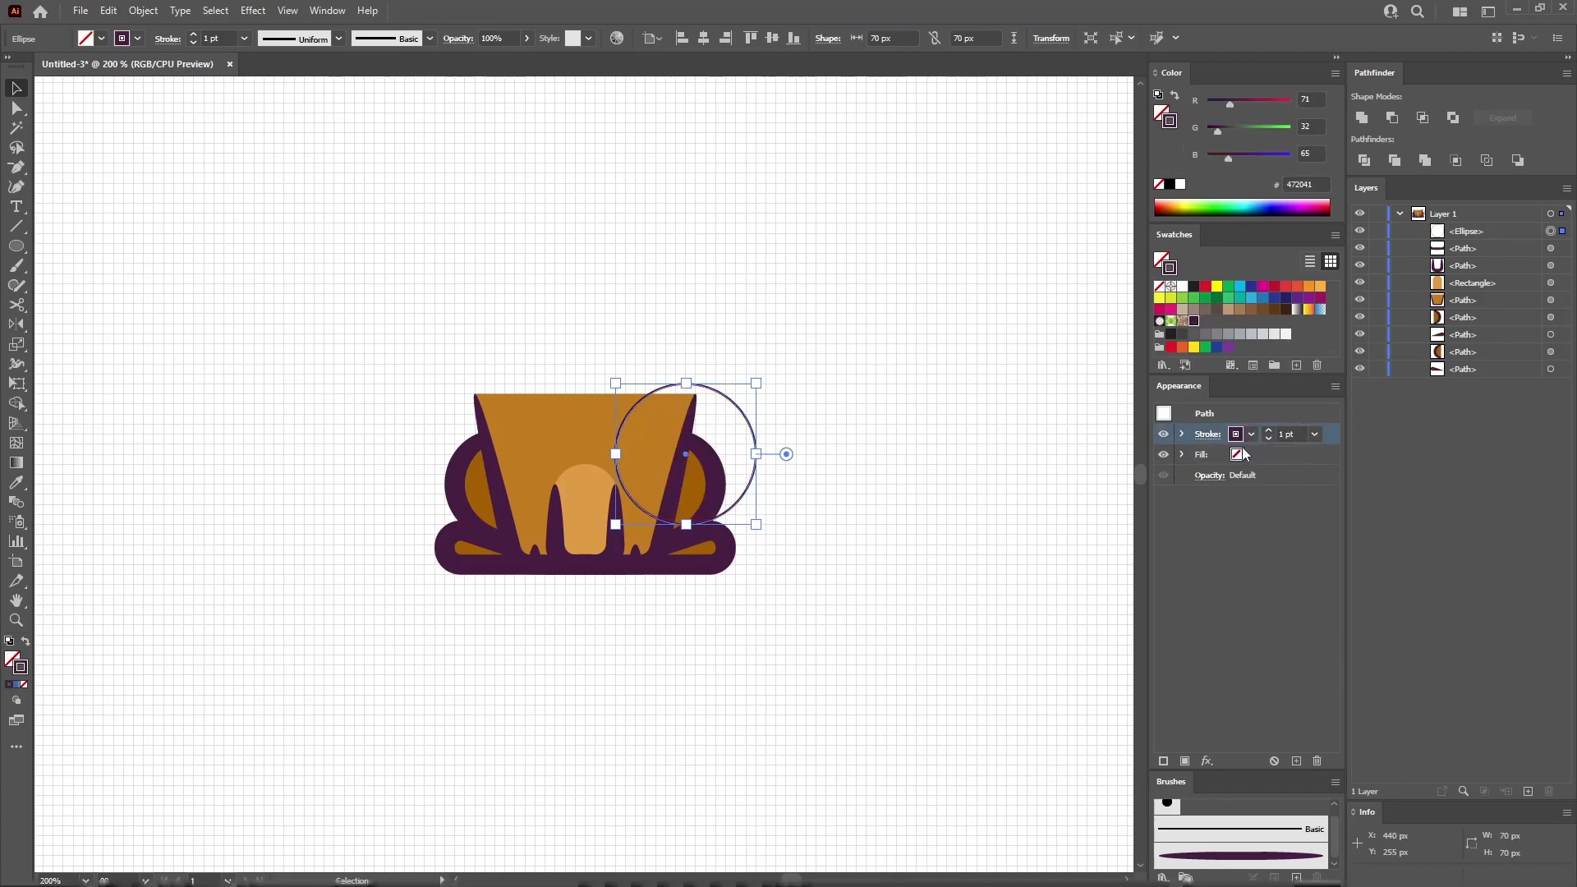
{"action": "left_click", "coordinate": [1314, 434]}
{"action": "left_click", "coordinate": [1338, 757]}
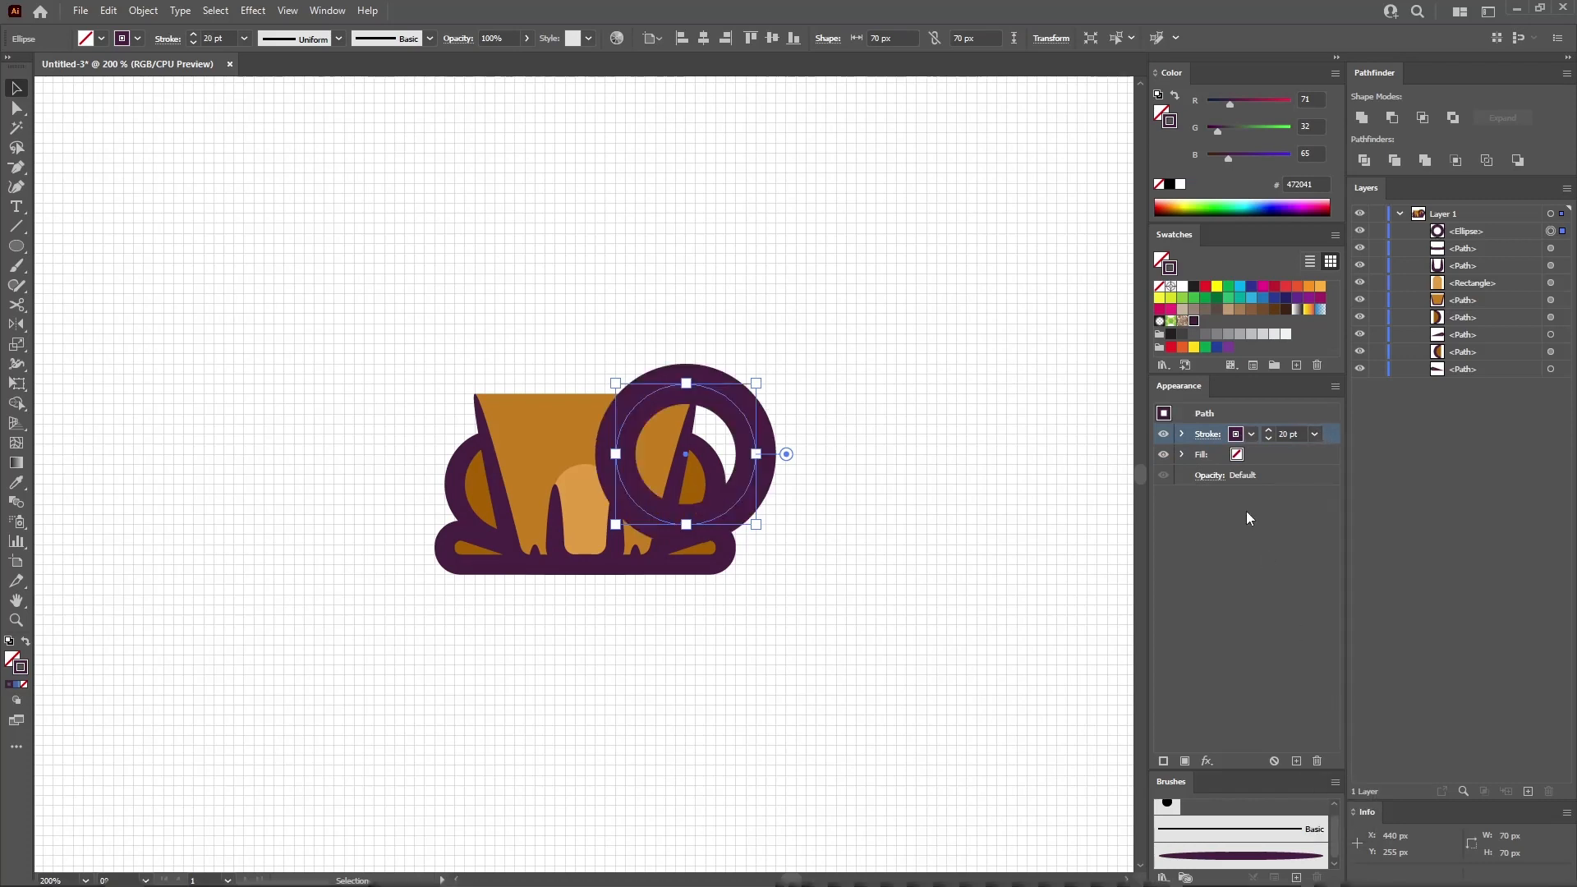
- Apply the triangular tapering width profile to the 70 px circle's stroke
{"action": "left_click", "coordinate": [1205, 436]}
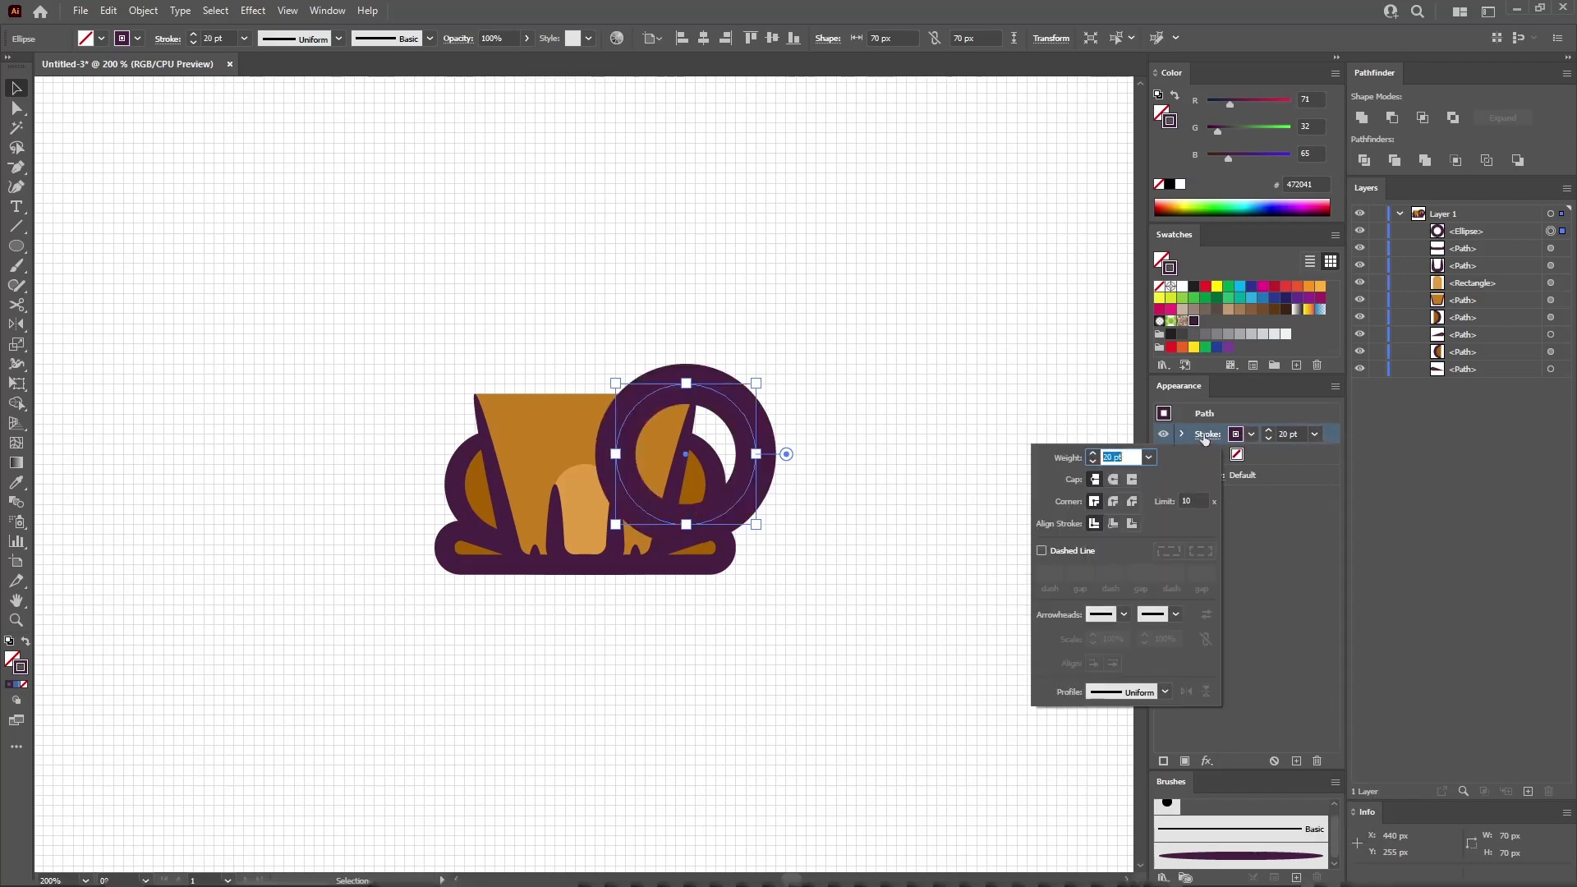
{"action": "left_click", "coordinate": [1165, 692]}
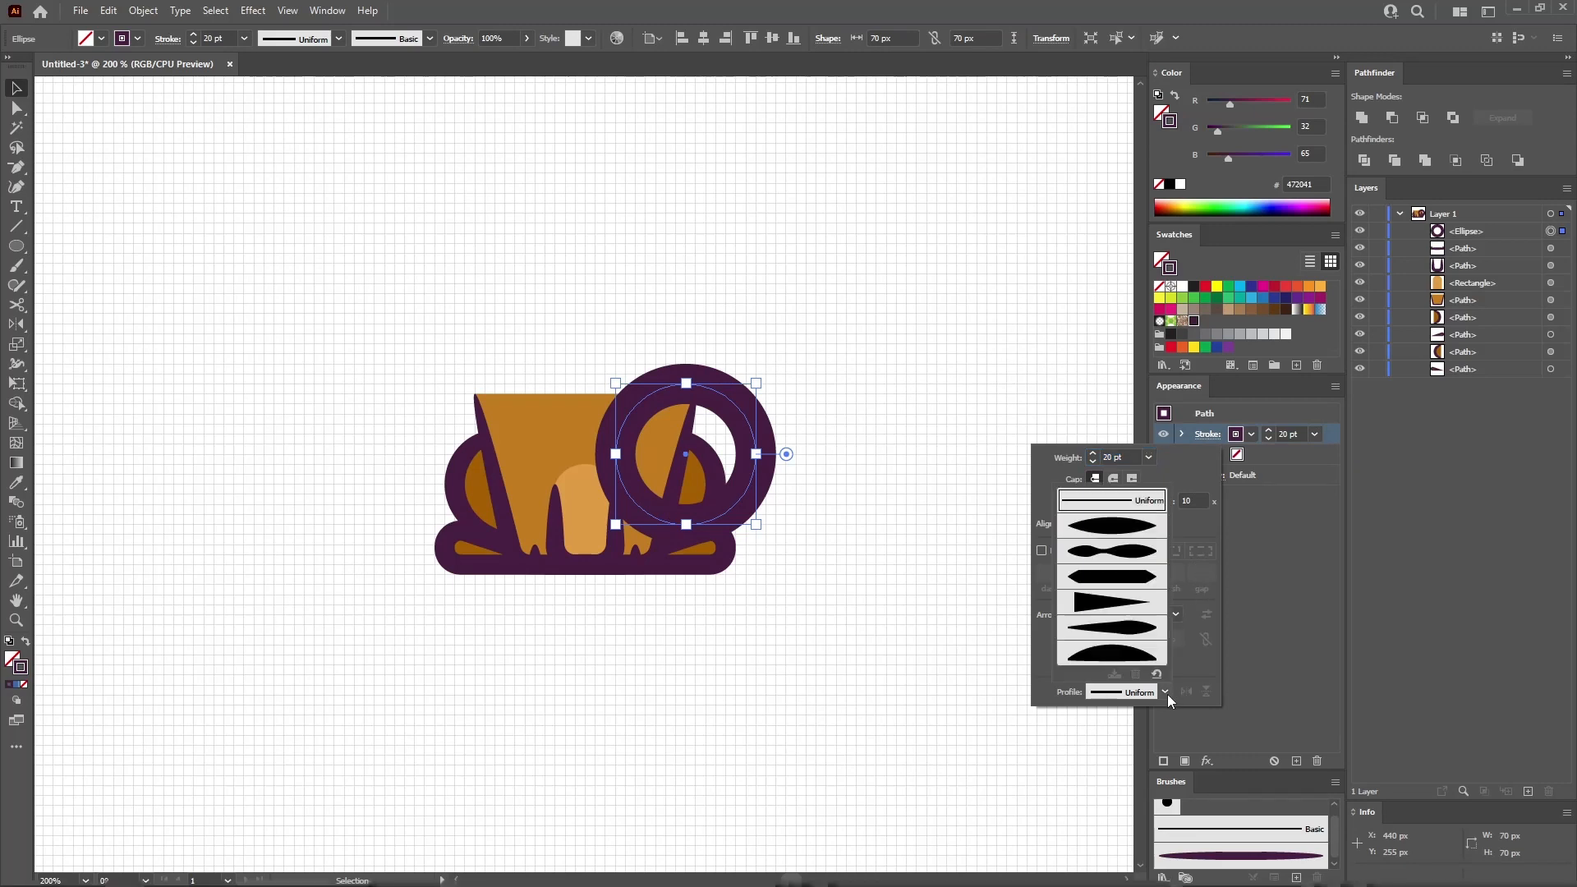
{"action": "left_click", "coordinate": [1140, 612]}
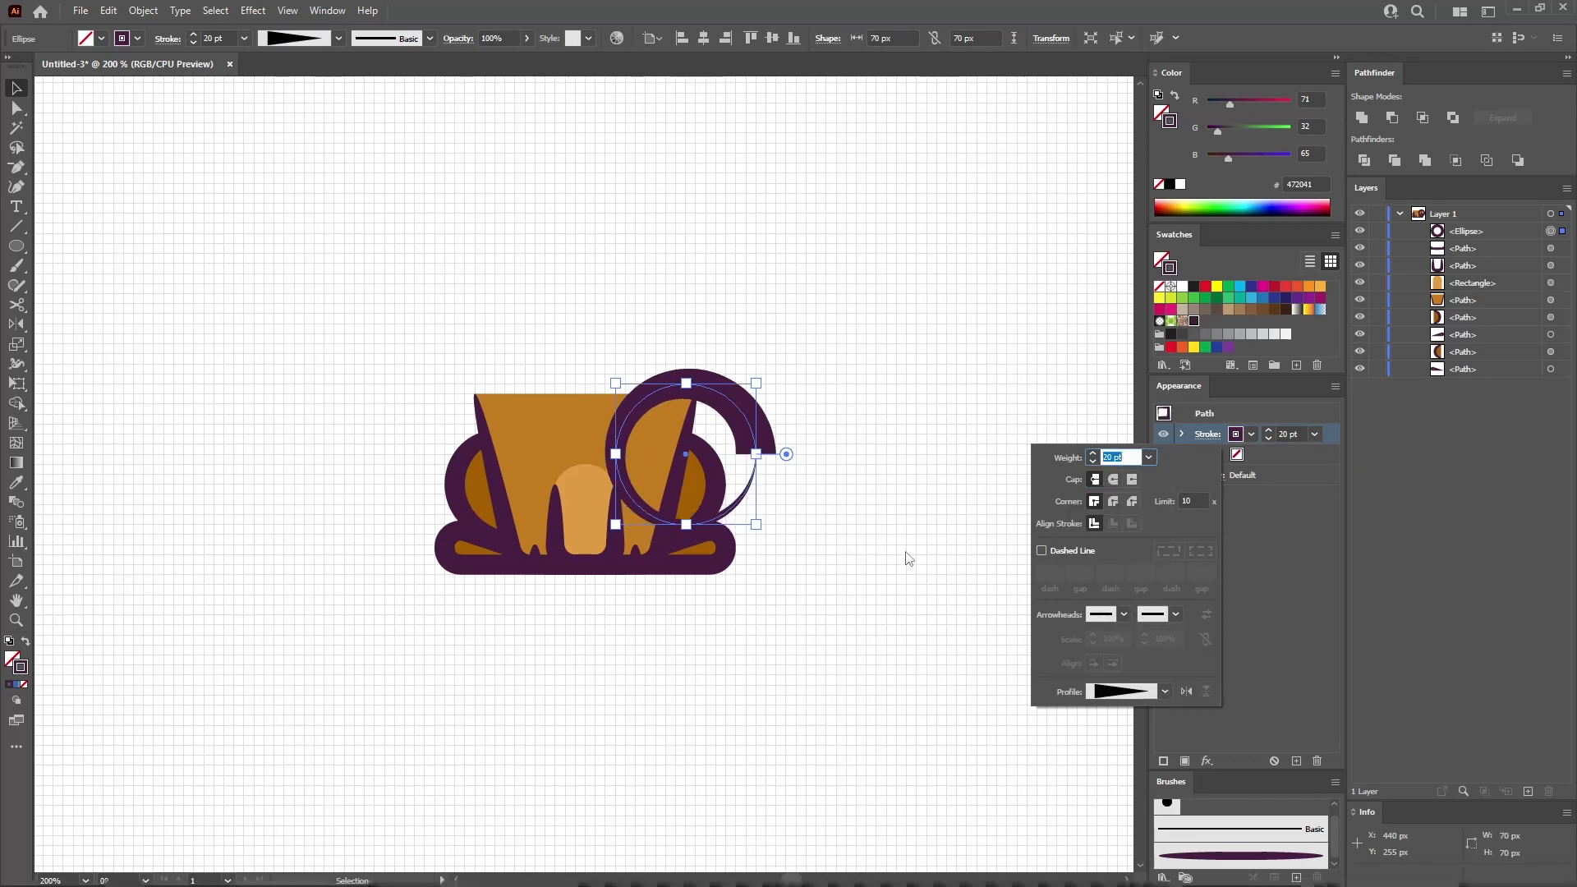
- Delete the 70 px circle's upper and left anchor points, keeping only its lower-right quarter arc
{"action": "left_click", "coordinate": [18, 110]}
{"action": "left_click", "coordinate": [17, 109]}
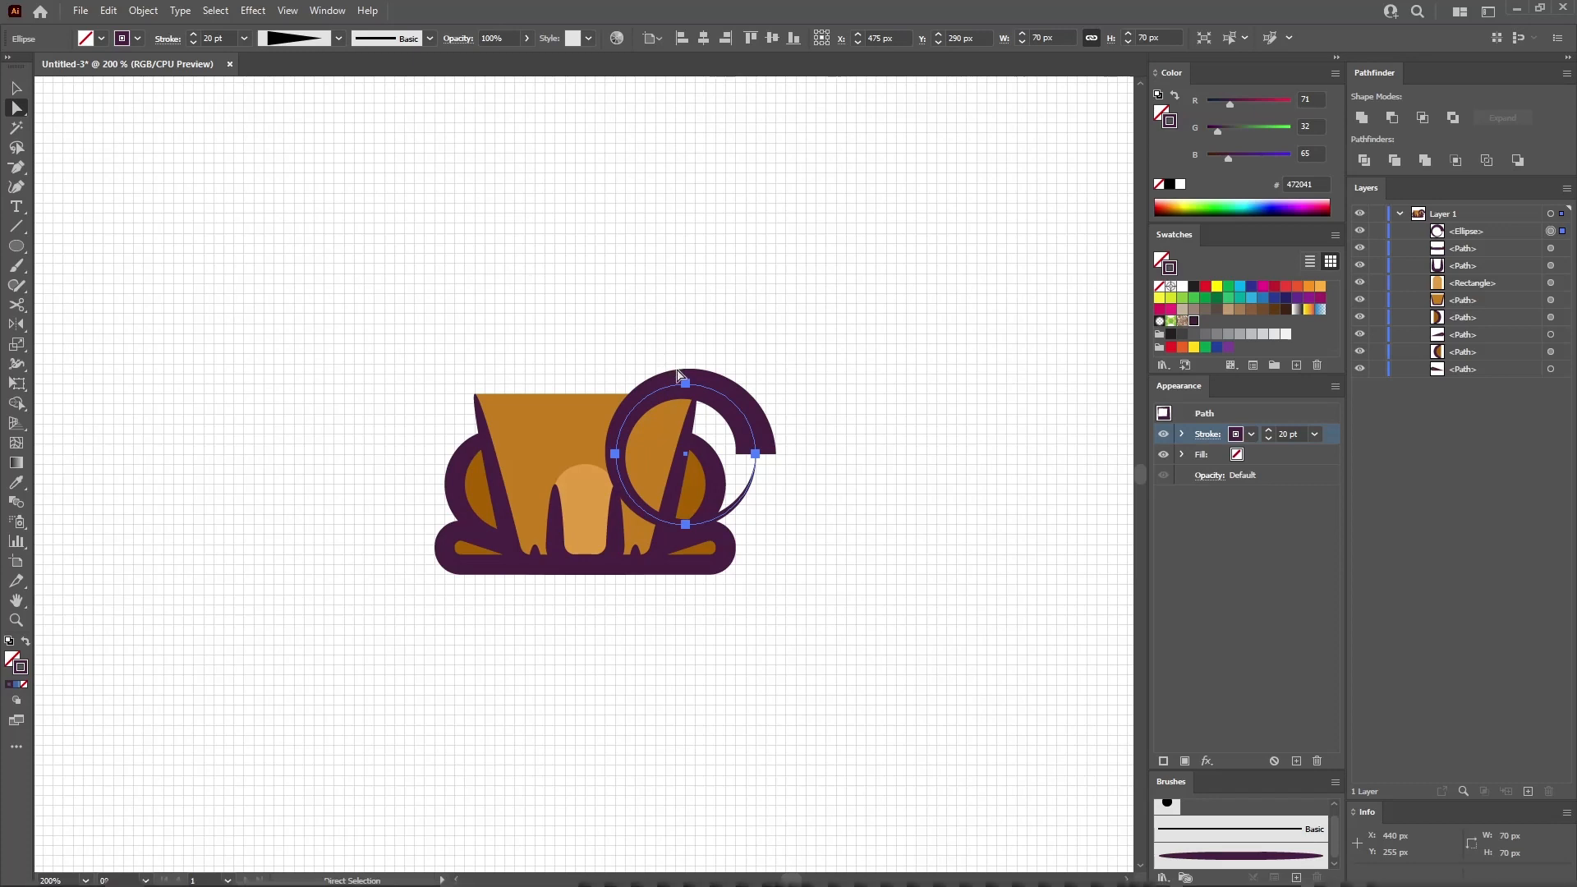
{"action": "left_click", "coordinate": [682, 396]}
{"action": "left_click", "coordinate": [615, 454], "text": "shift"}
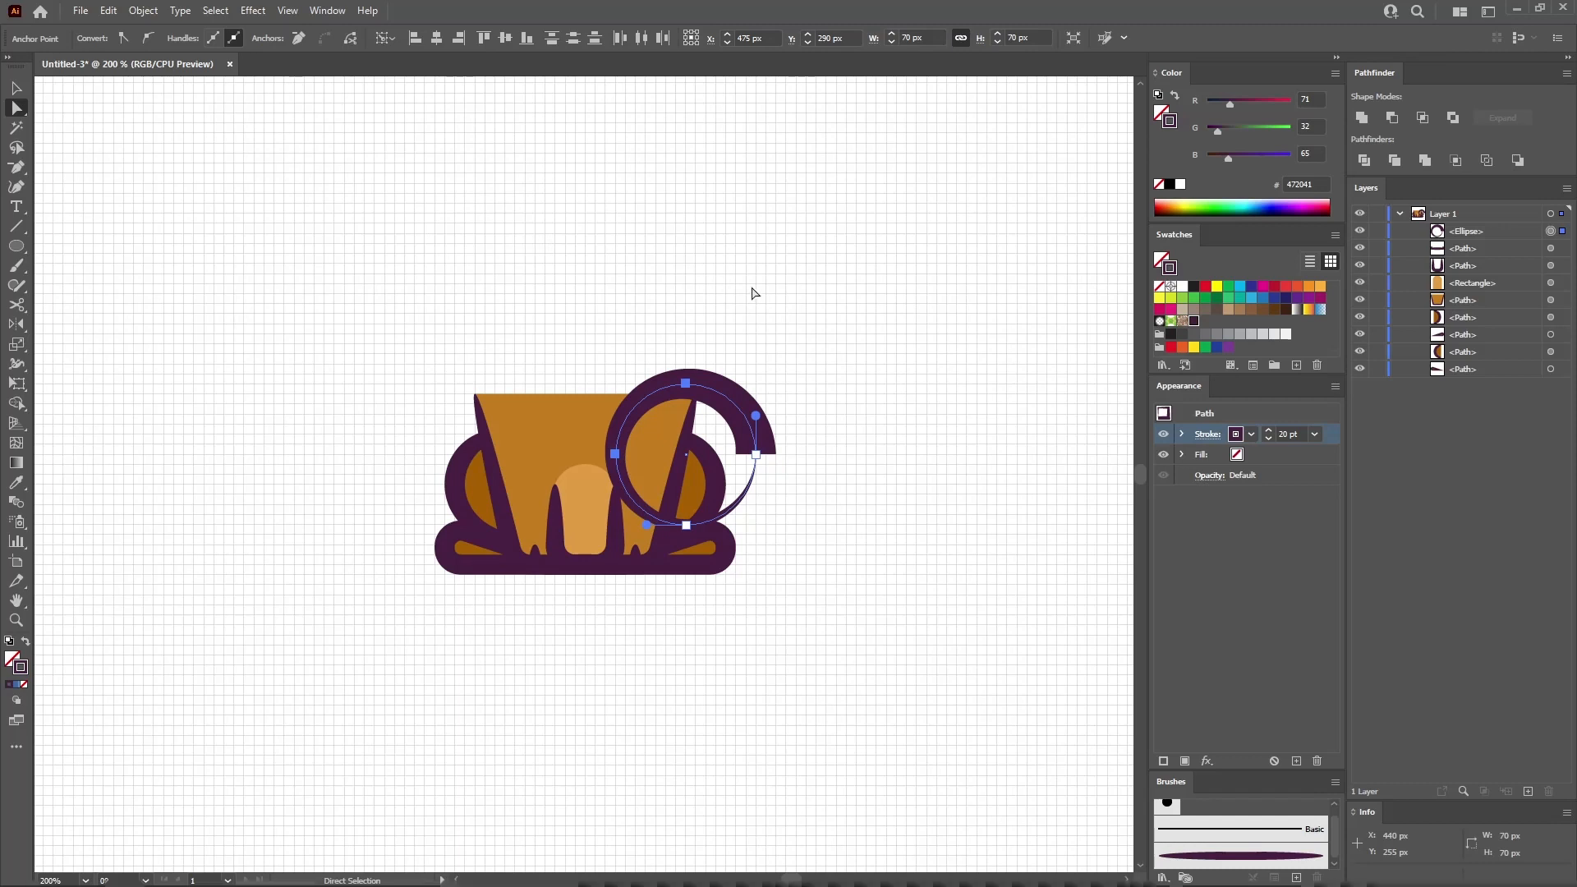
{"action": "key", "text": "Delete"}
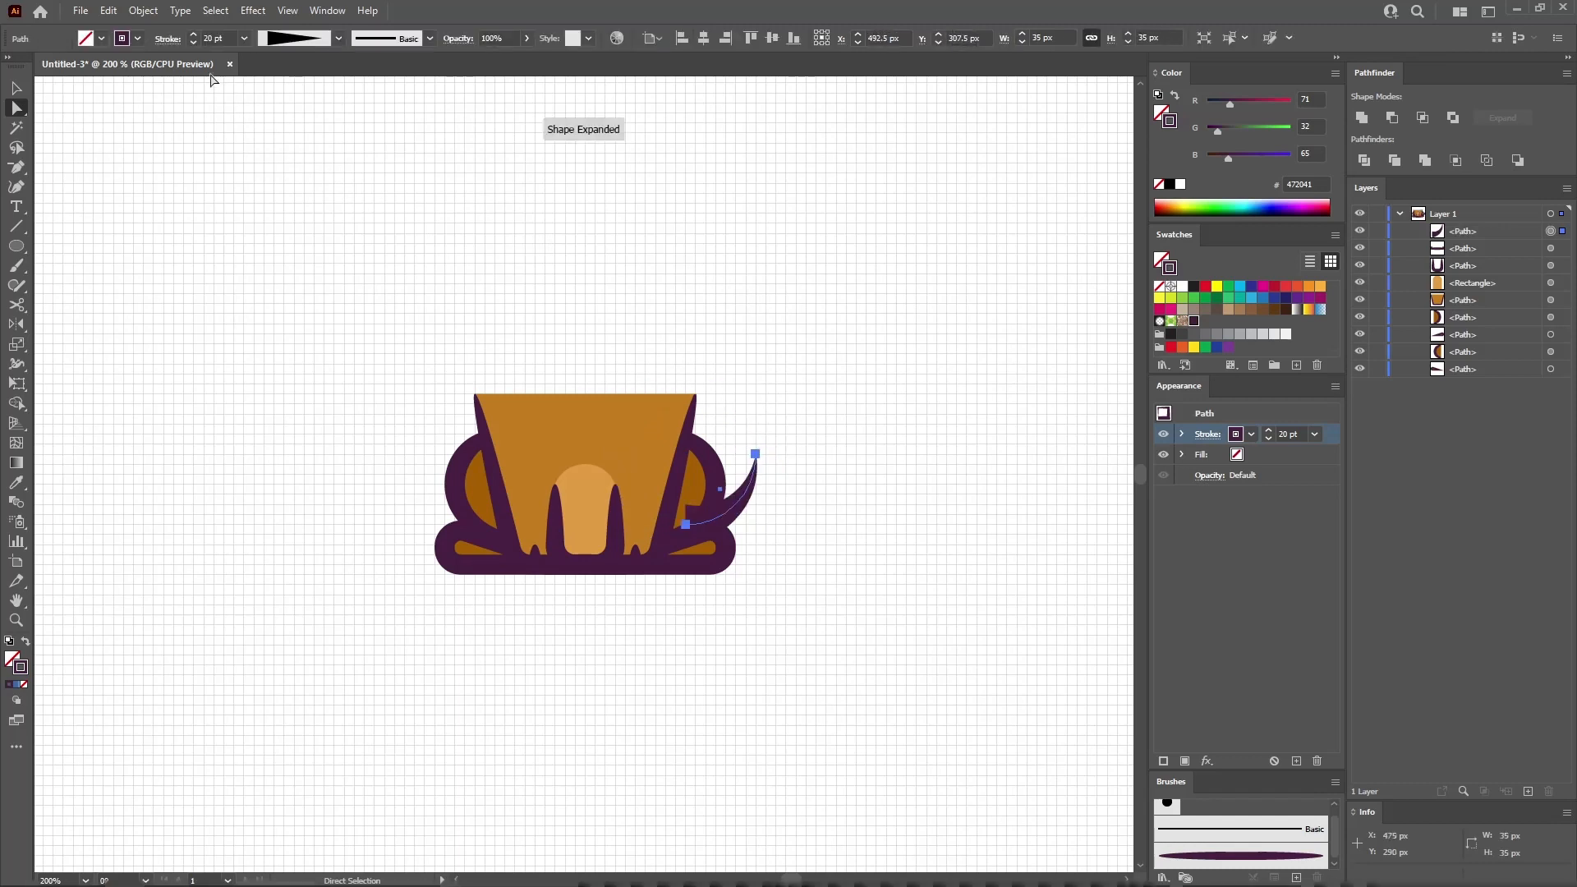
- Outline the stroke of the tapered quarter arc, turning it into a filled tail shape, and deselect it
{"action": "left_click", "coordinate": [143, 10]}
{"action": "mouse_move", "coordinate": [211, 404]}
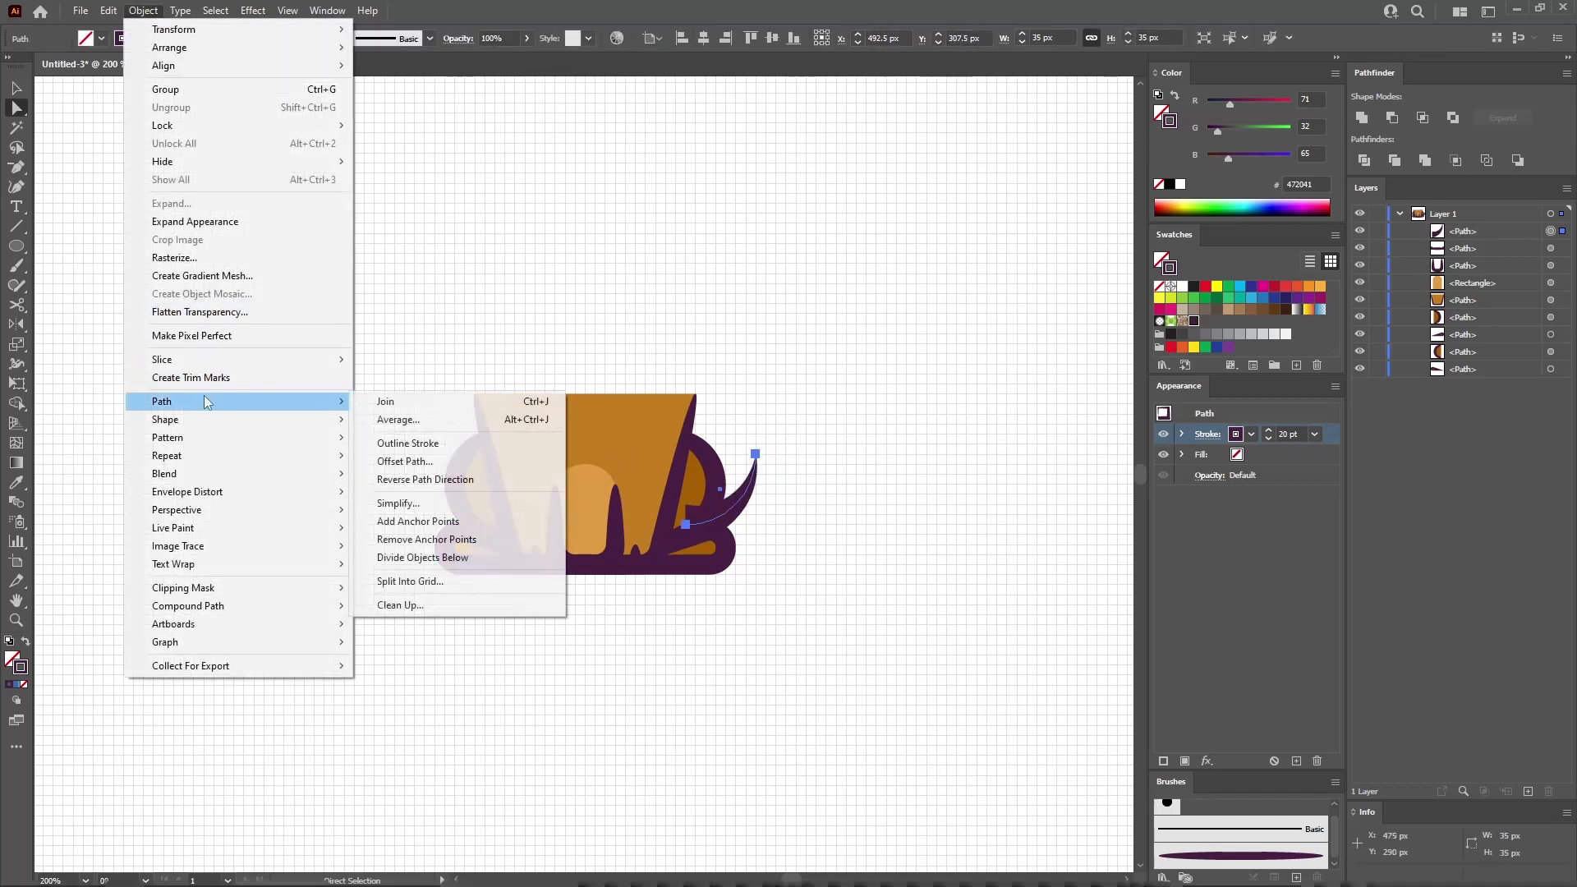
{"action": "left_click", "coordinate": [437, 449]}
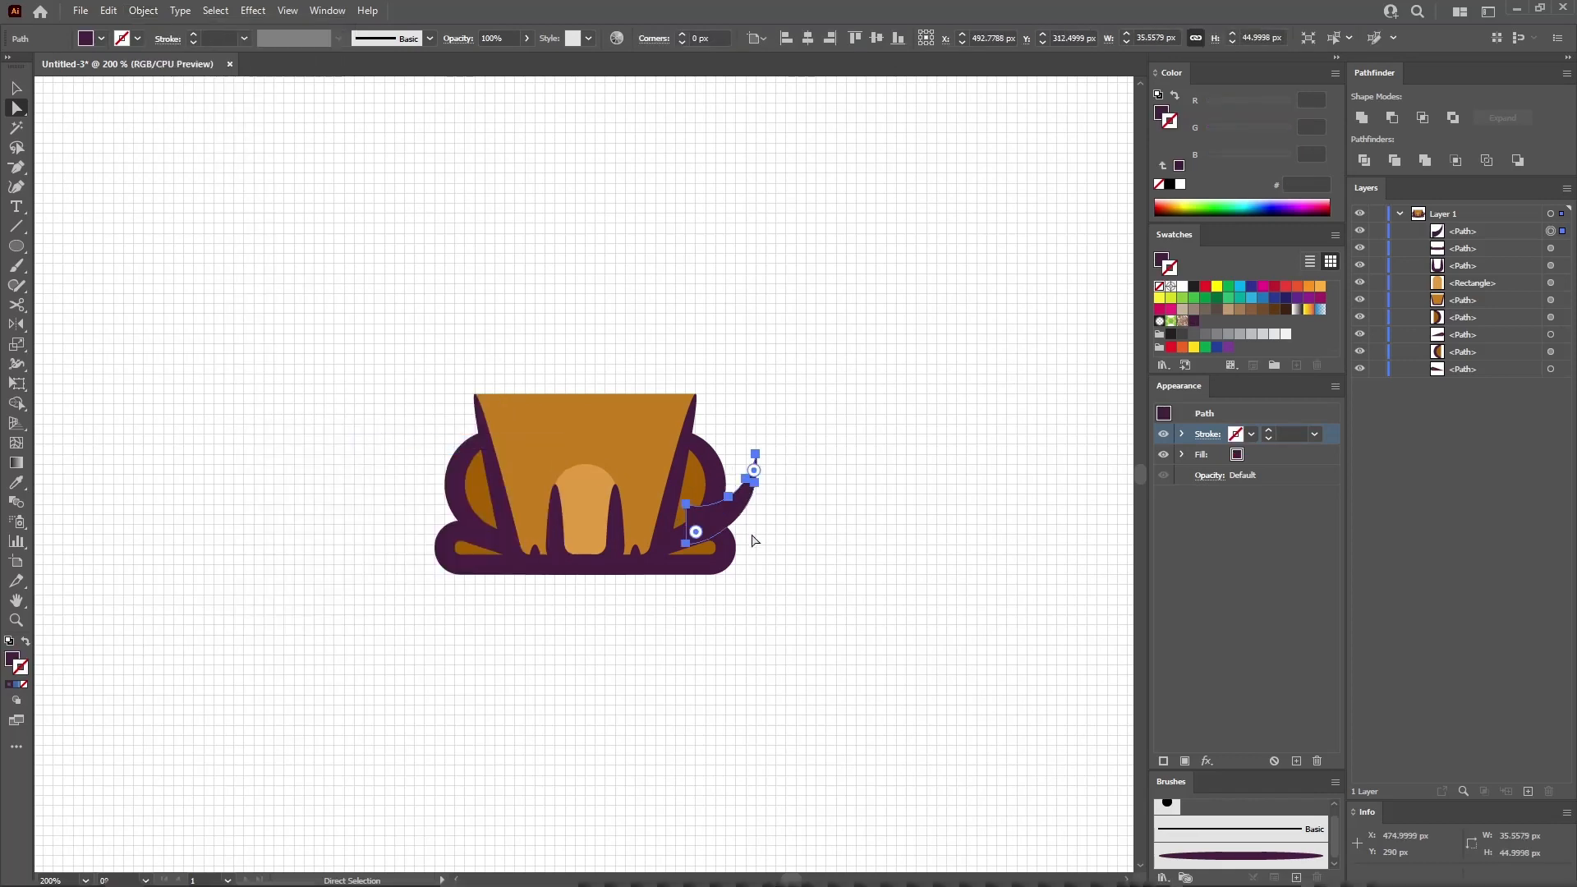
{"action": "left_click", "coordinate": [808, 500]}
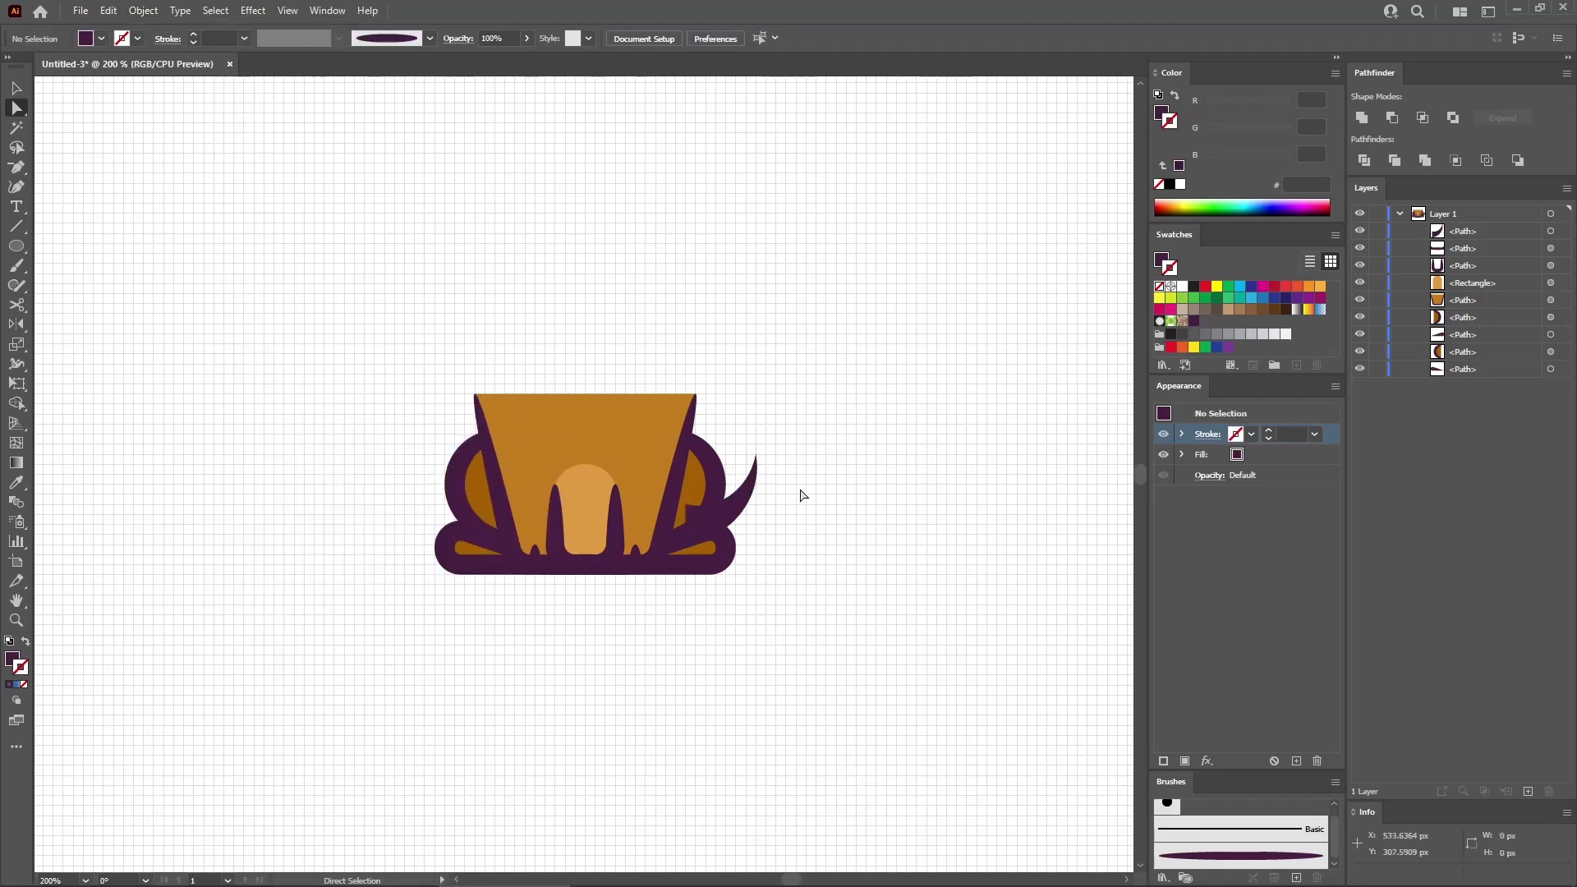
- Round the tail tip's corners to 2 px and move the tail below all other shapes in Layer 1's stacking order
{"action": "left_click", "coordinate": [755, 467]}
{"action": "left_click", "coordinate": [756, 455]}
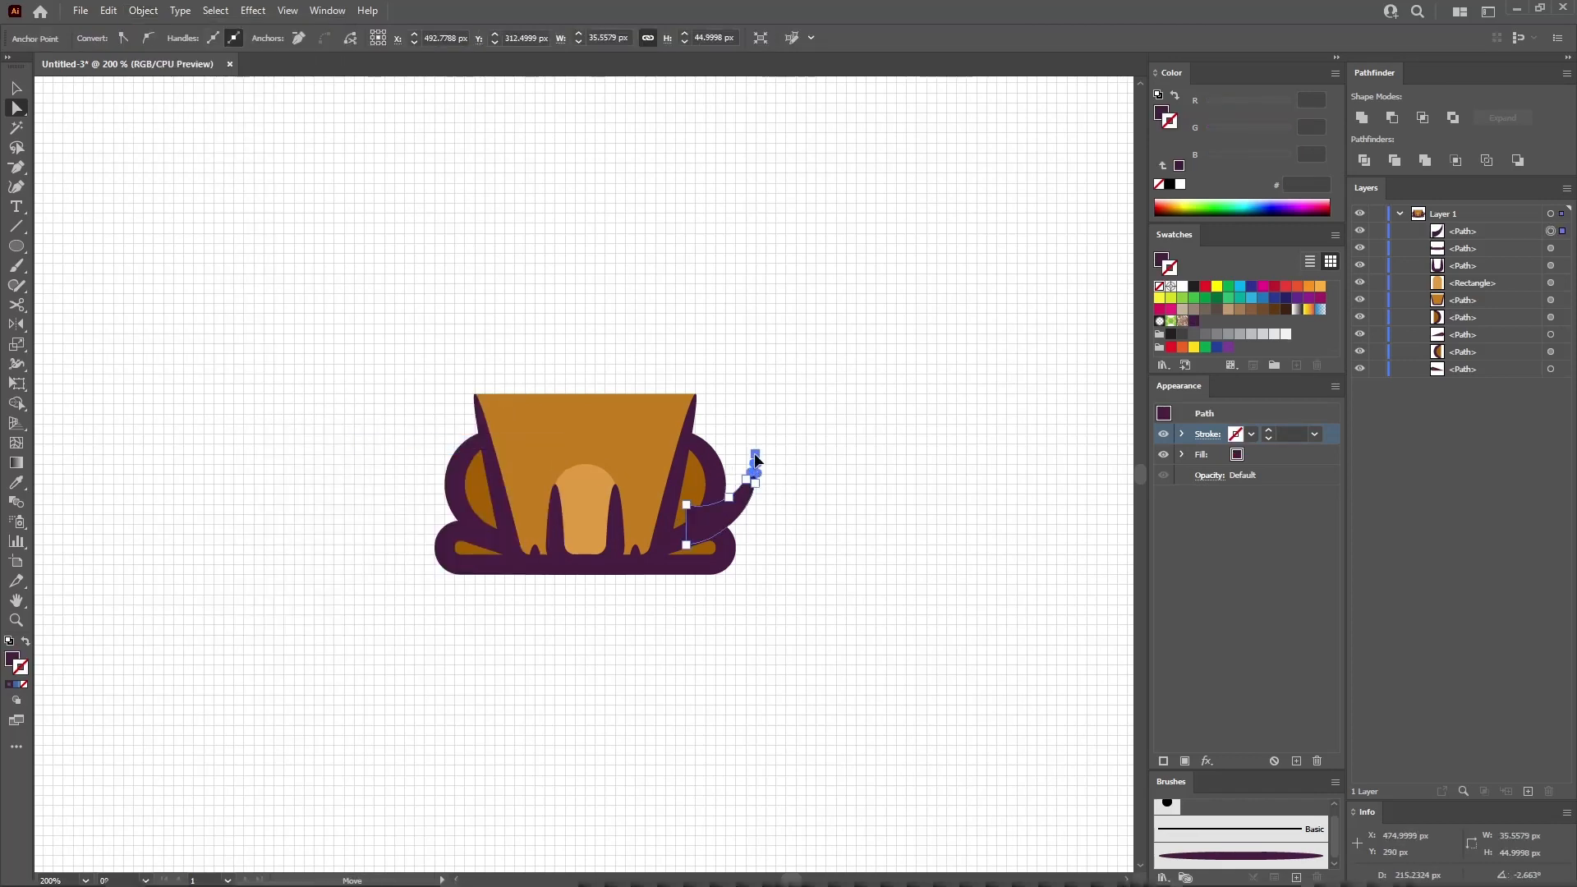
{"action": "left_click", "coordinate": [448, 38]}
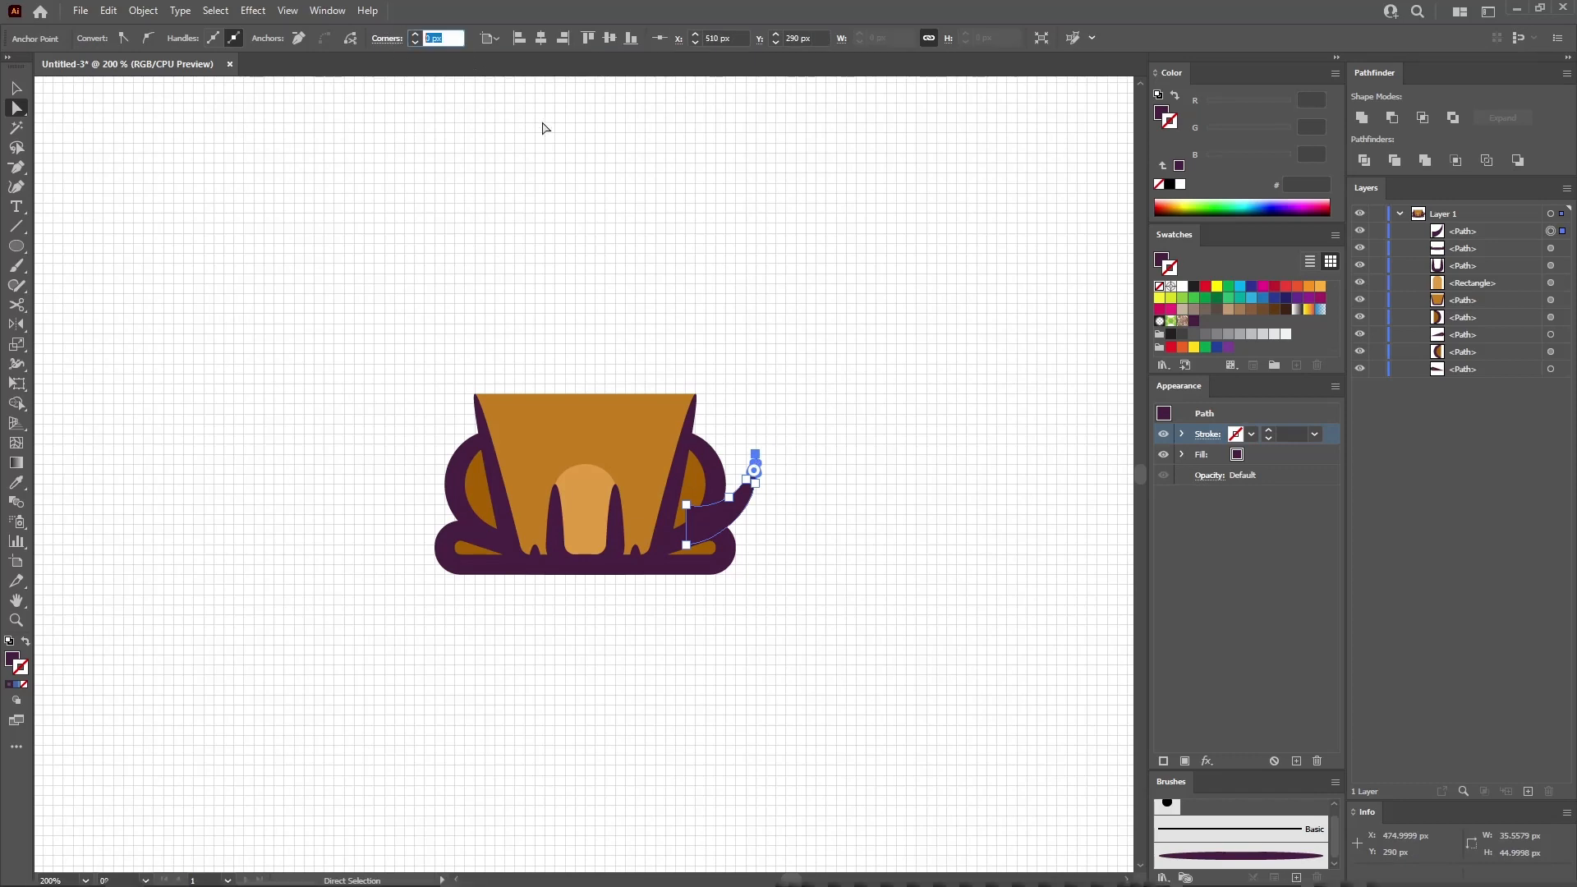
{"action": "type", "text": "2"}
{"action": "key", "text": "Return"}
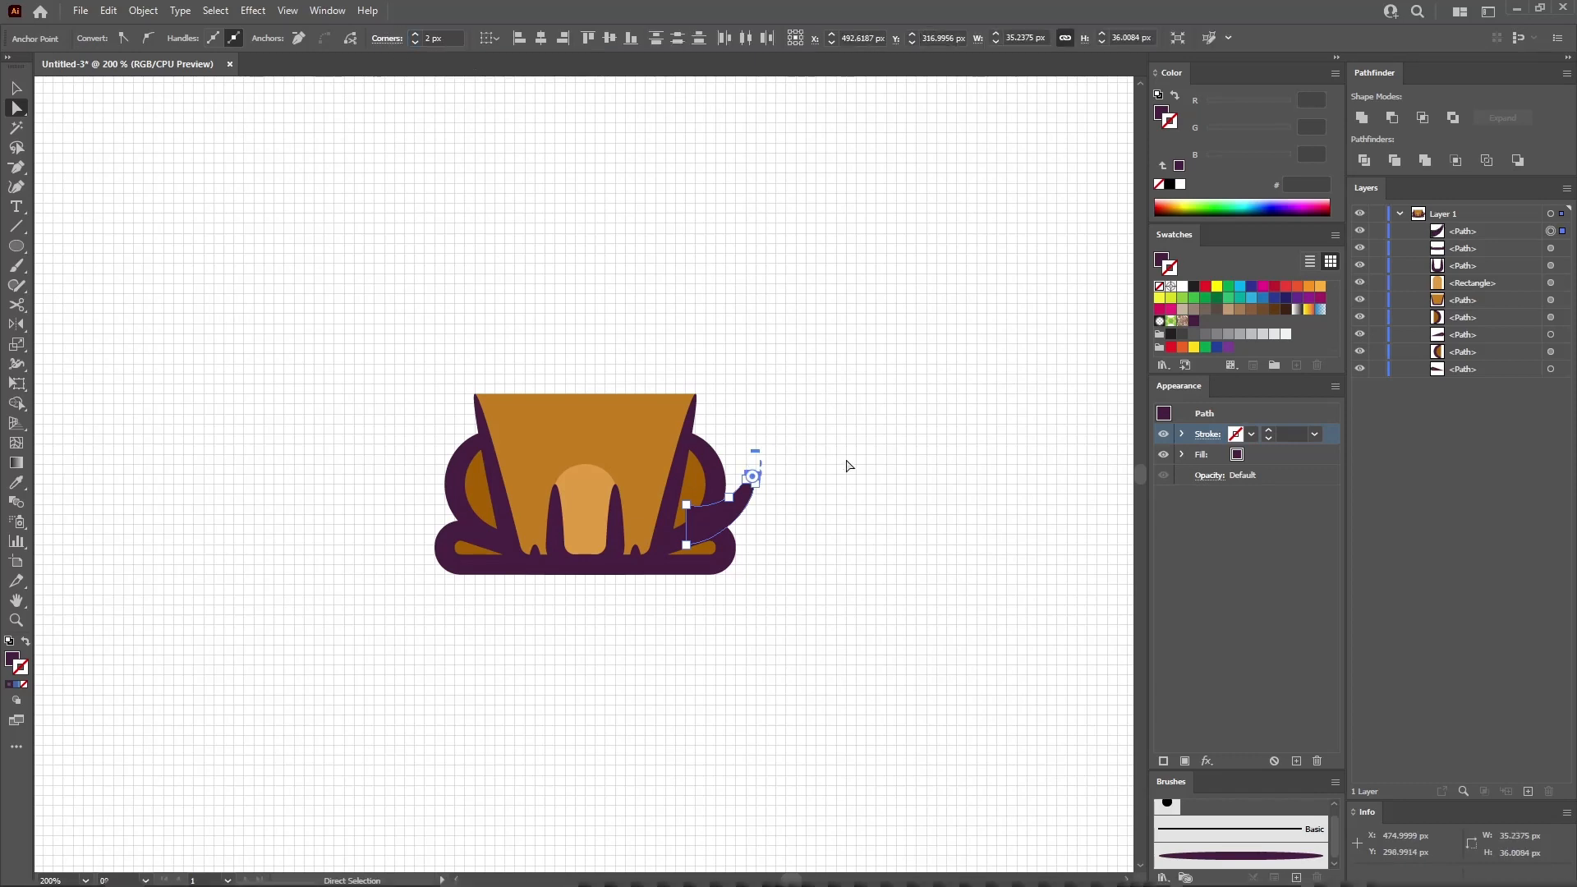
{"action": "left_click", "coordinate": [846, 462]}
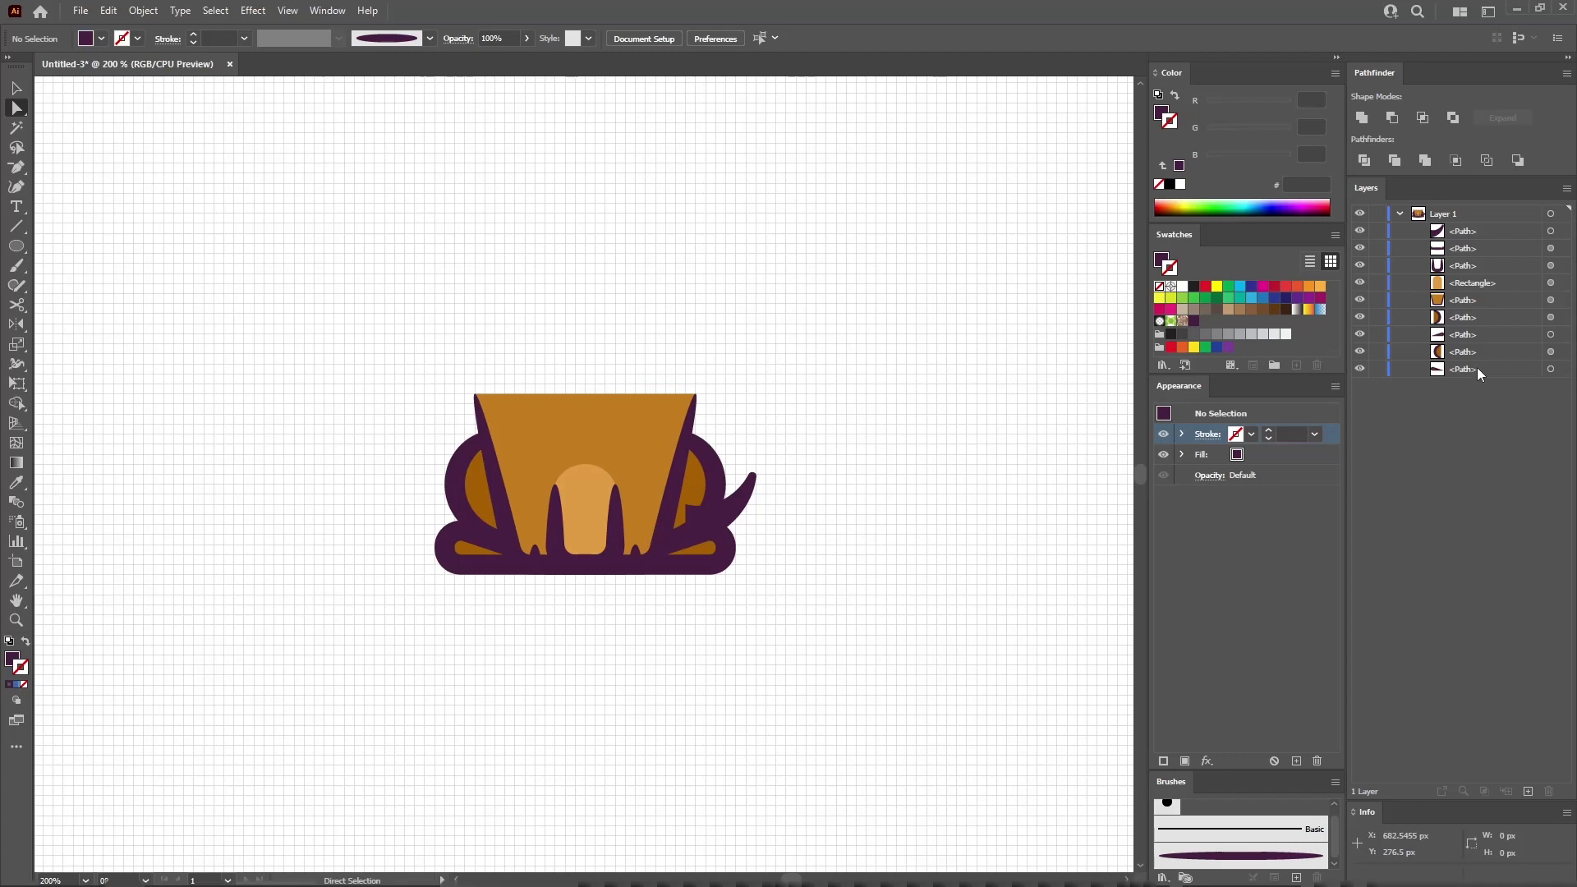
{"action": "left_click_drag", "start_coordinate": [1493, 237], "coordinate": [1492, 377]}
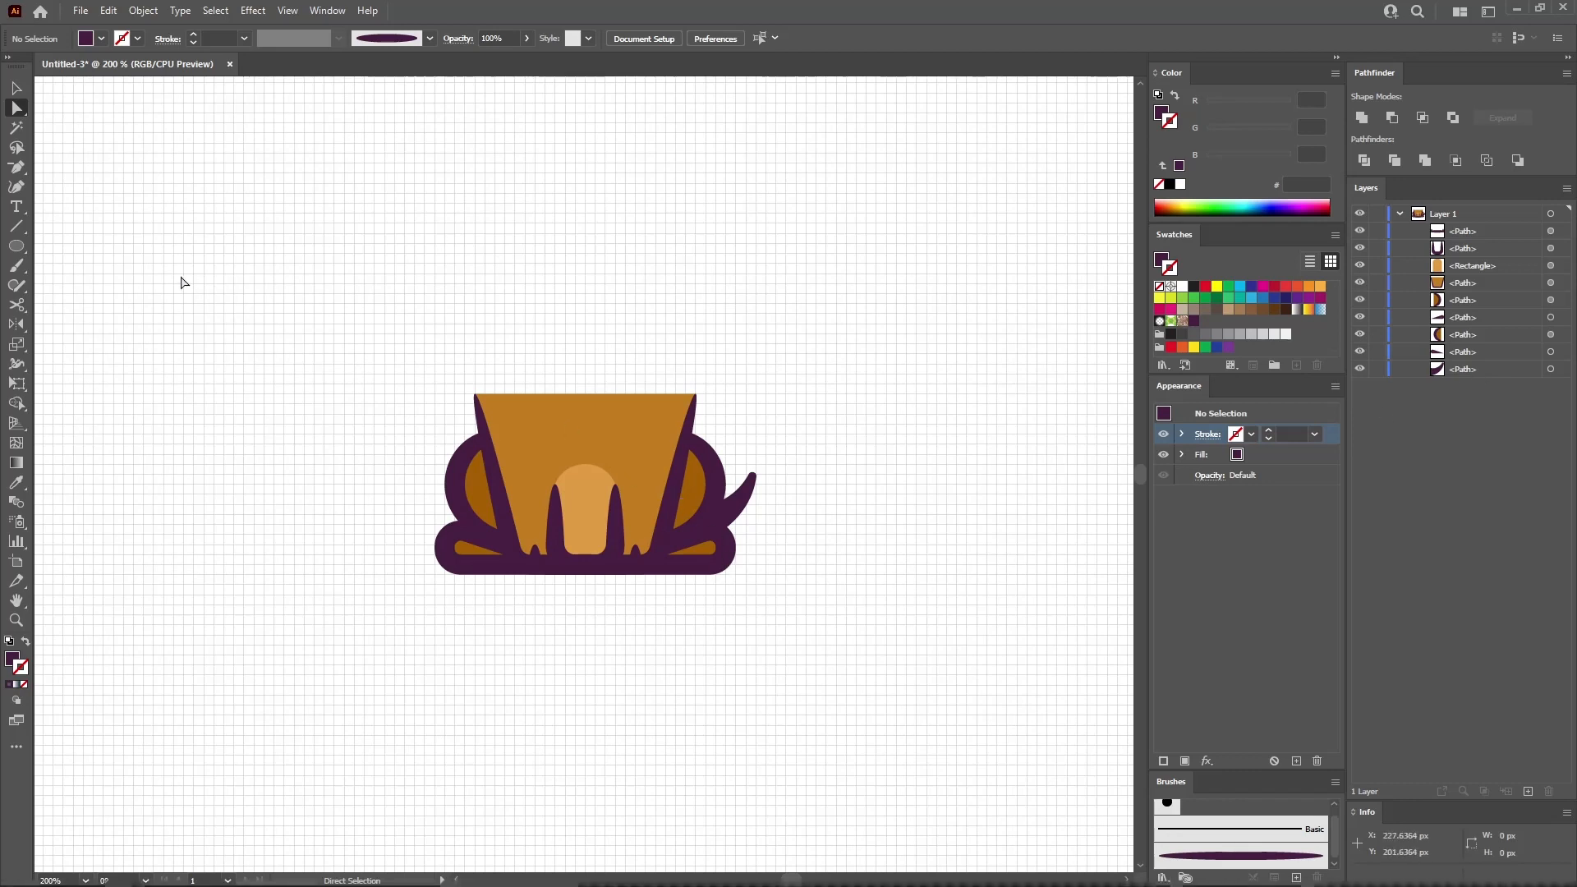
- Draw a 160 x 120 px ellipse over the upper-left part of the body
{"action": "left_click", "coordinate": [20, 248]}
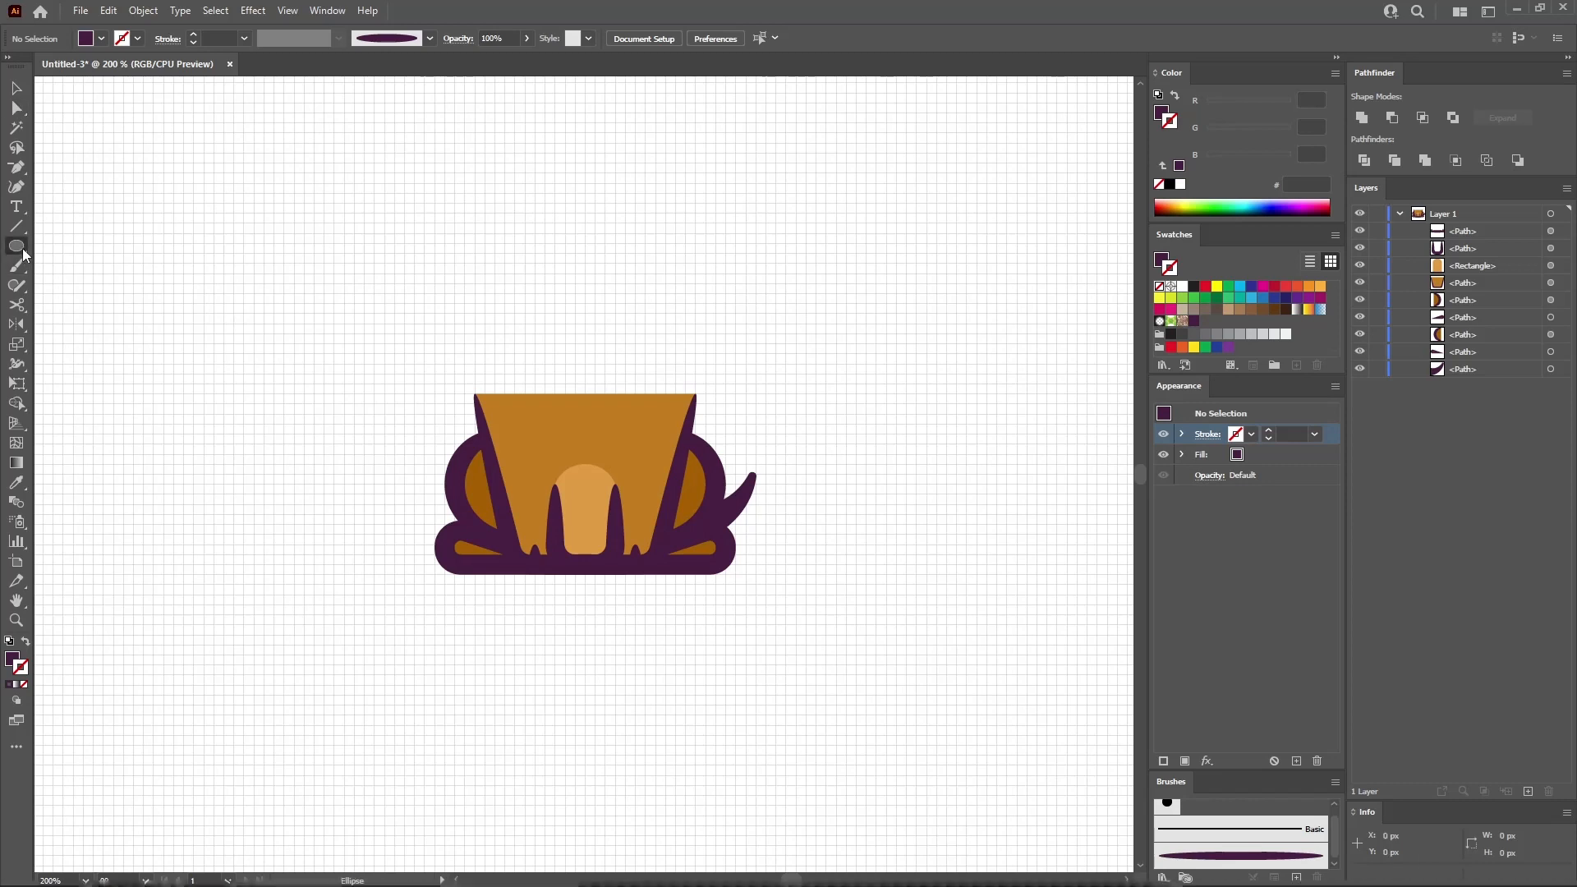
{"action": "left_click", "coordinate": [310, 272]}
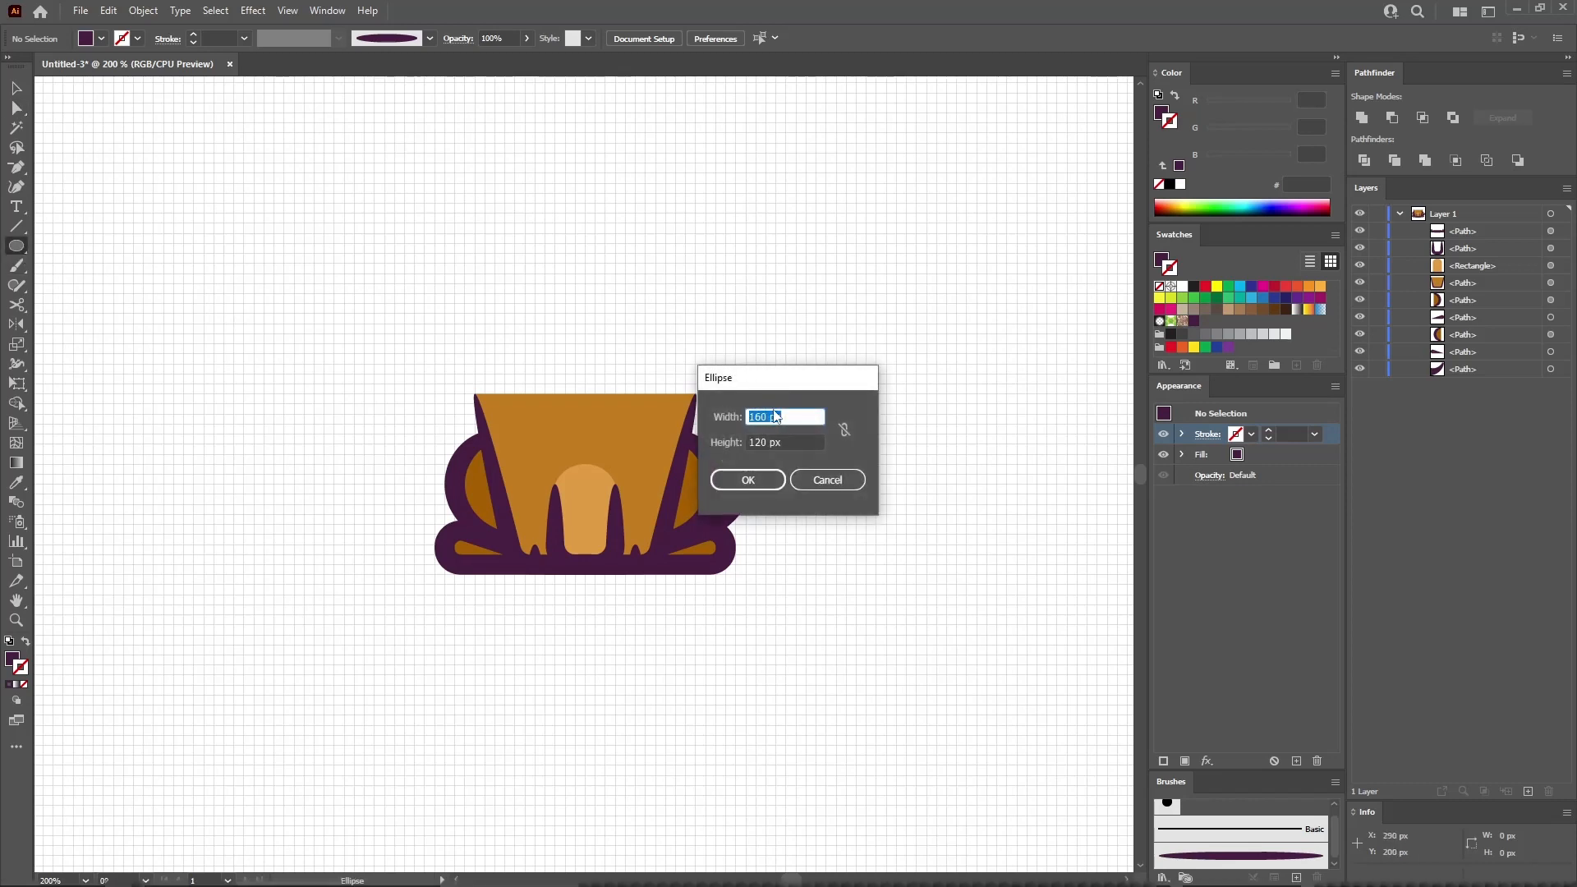
{"action": "key", "text": "Tab"}
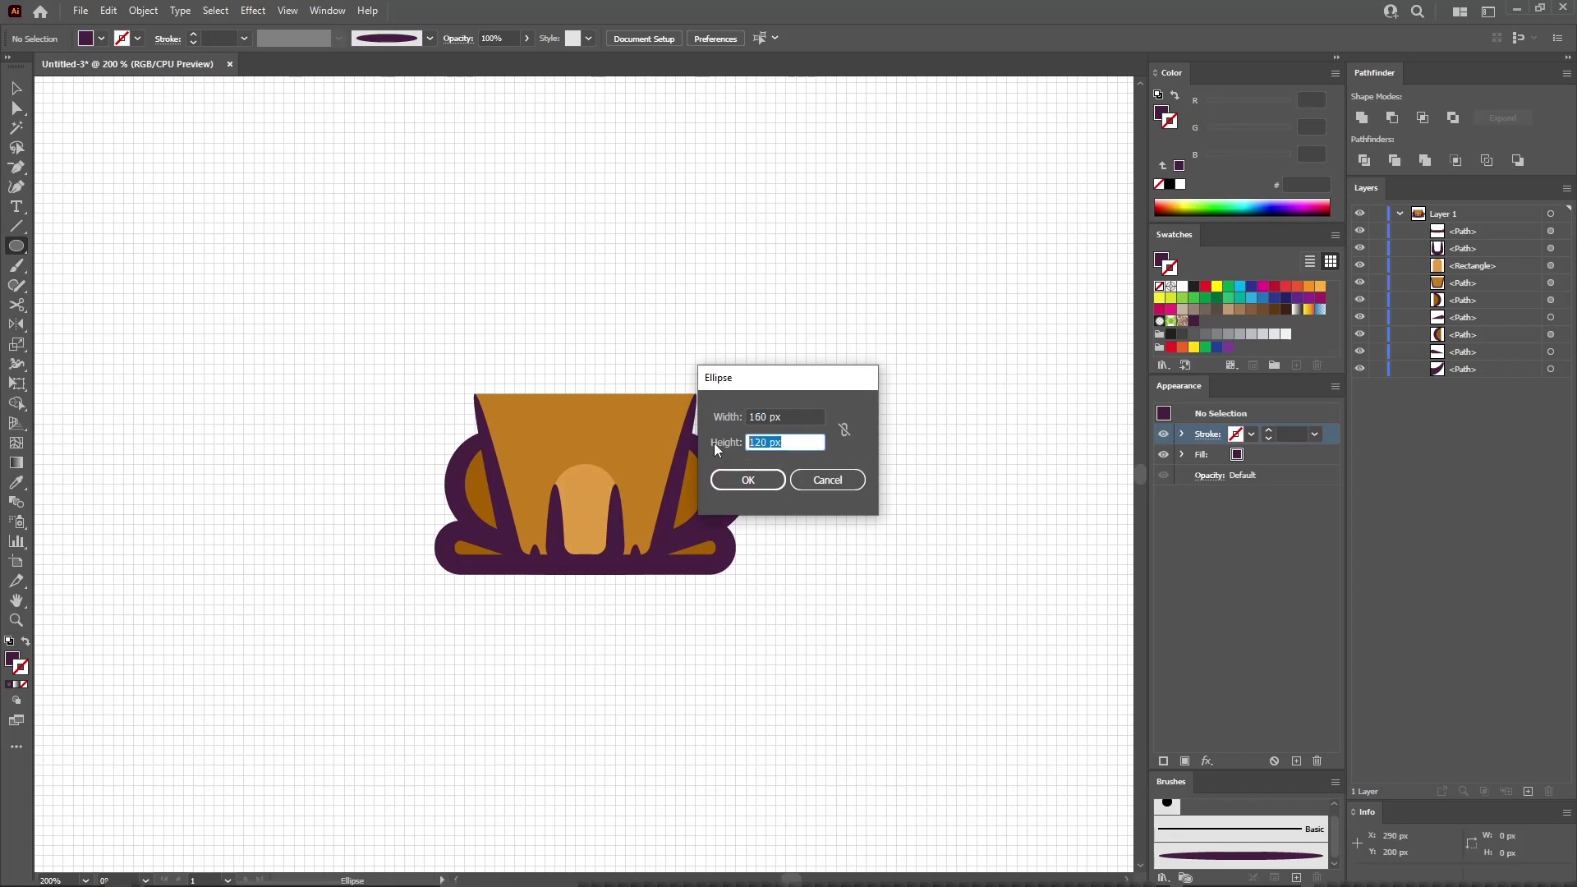
{"action": "left_click", "coordinate": [739, 476]}
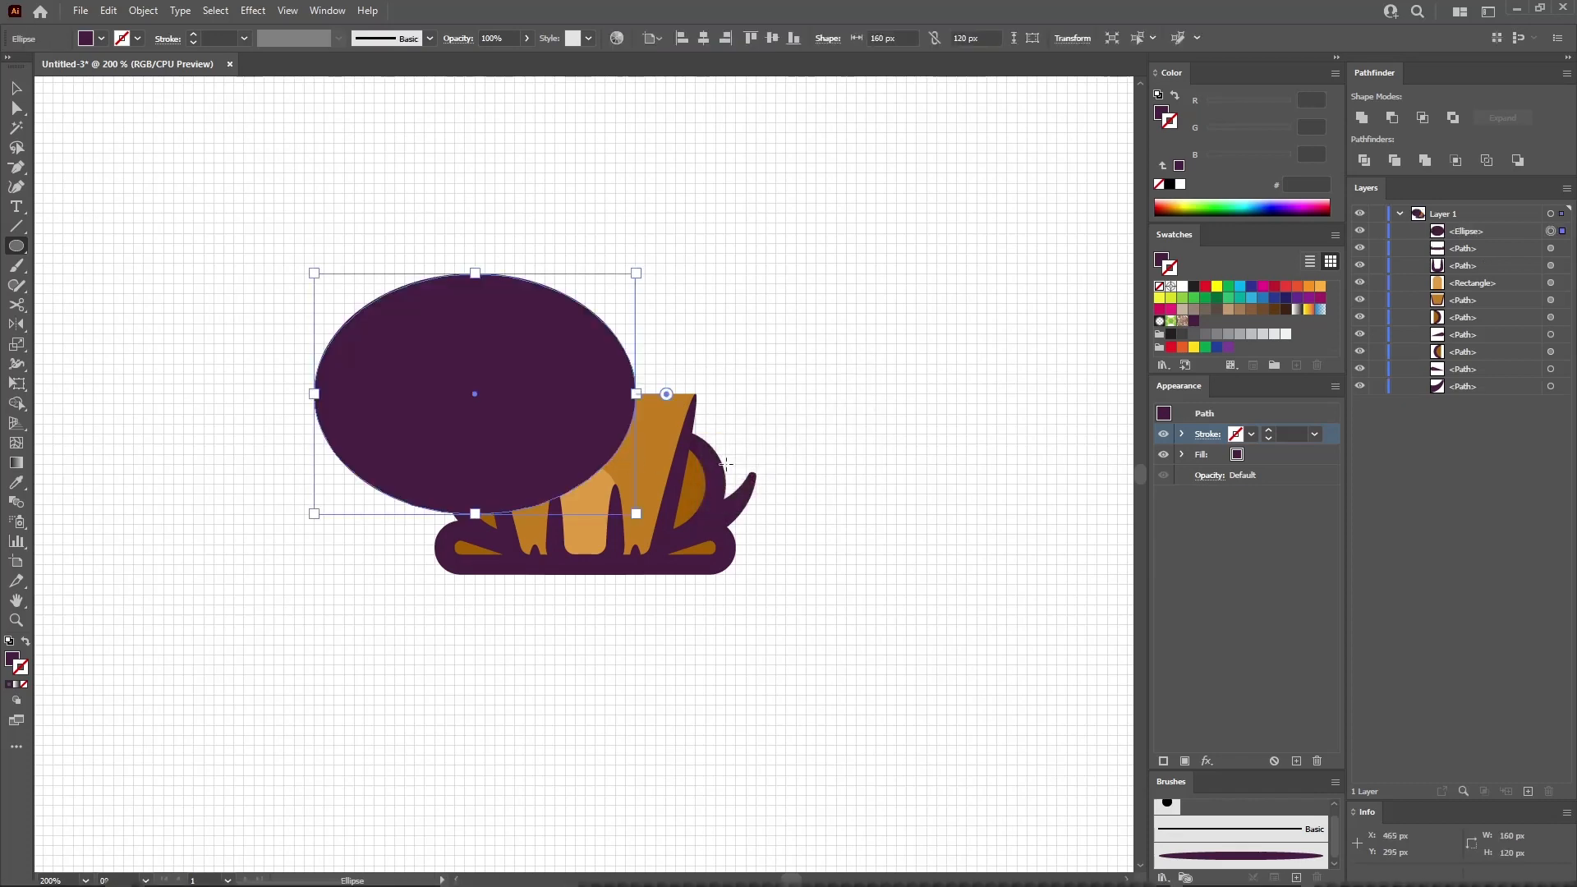
- Fill the 160 x 120 px ellipse with light orange, RGB 225, 156, 68
{"action": "left_click", "coordinate": [1269, 458]}
{"action": "left_click", "coordinate": [1308, 98]}
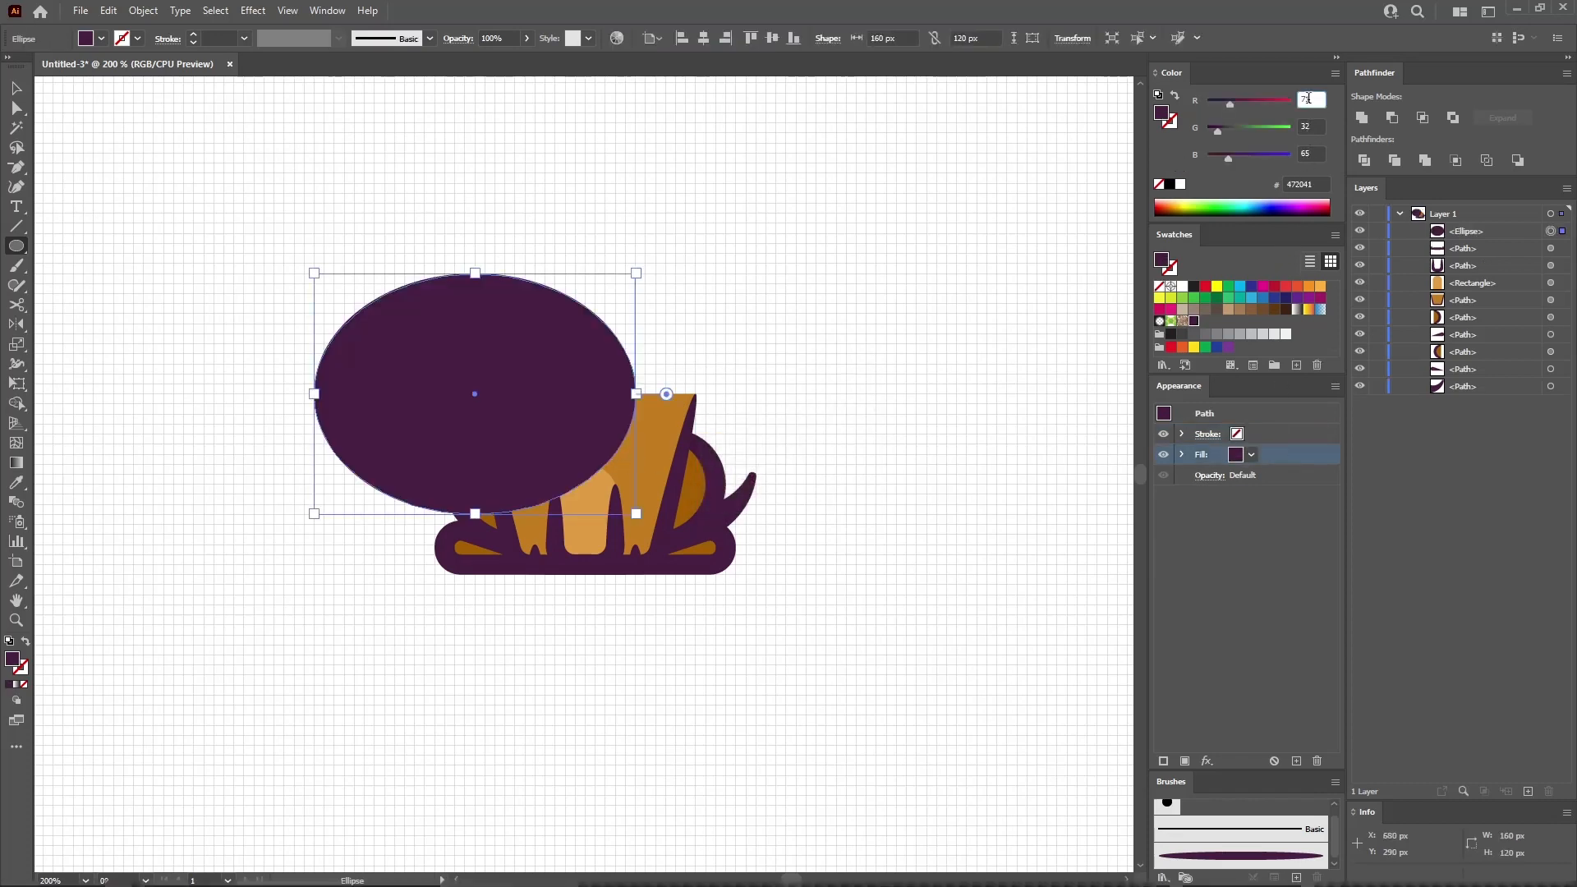
{"action": "type", "text": "225"}
{"action": "key", "text": "Tab"}
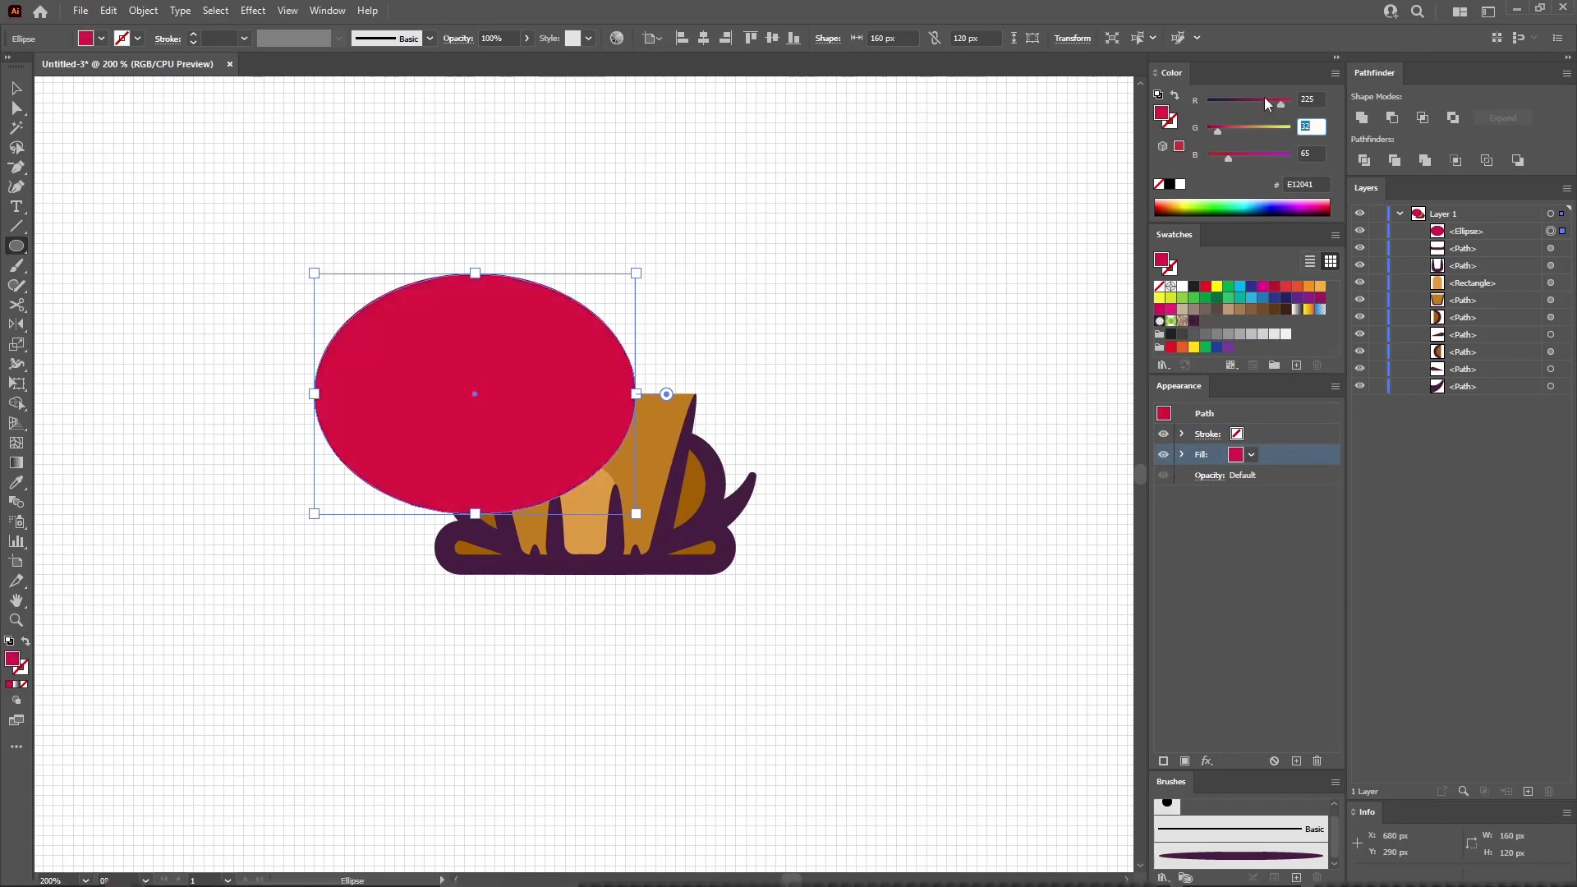
{"action": "type", "text": "156"}
{"action": "key", "text": "Tab"}
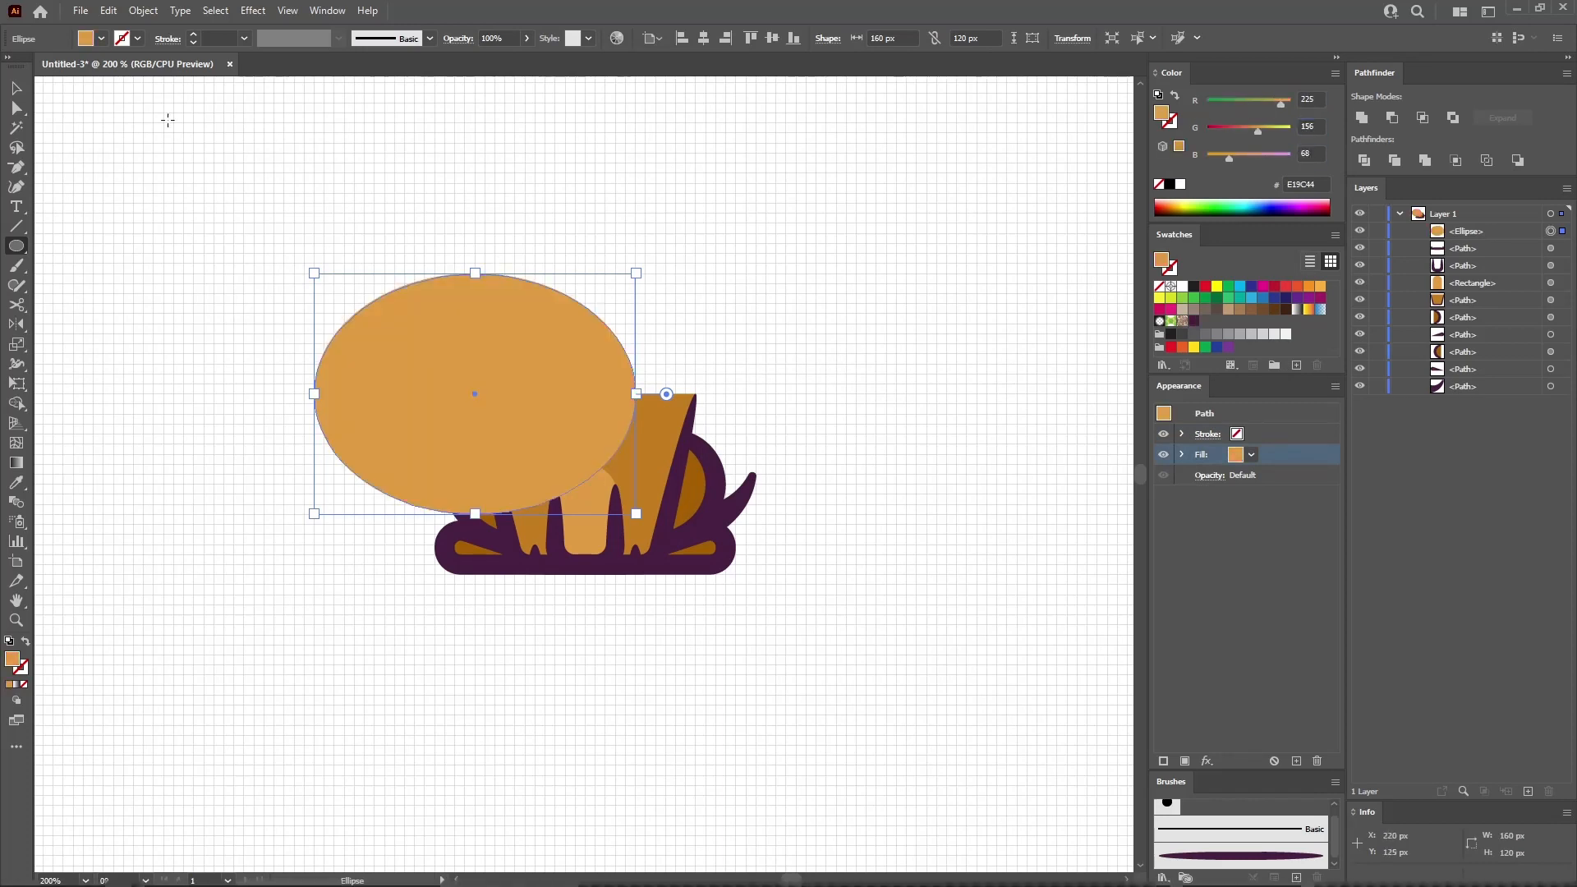
- Center the light orange ellipse horizontally and place it as a head overlapping the body's upper edge
{"action": "left_click", "coordinate": [20, 90]}
{"action": "left_click_drag", "start_coordinate": [460, 430], "coordinate": [461, 340]}
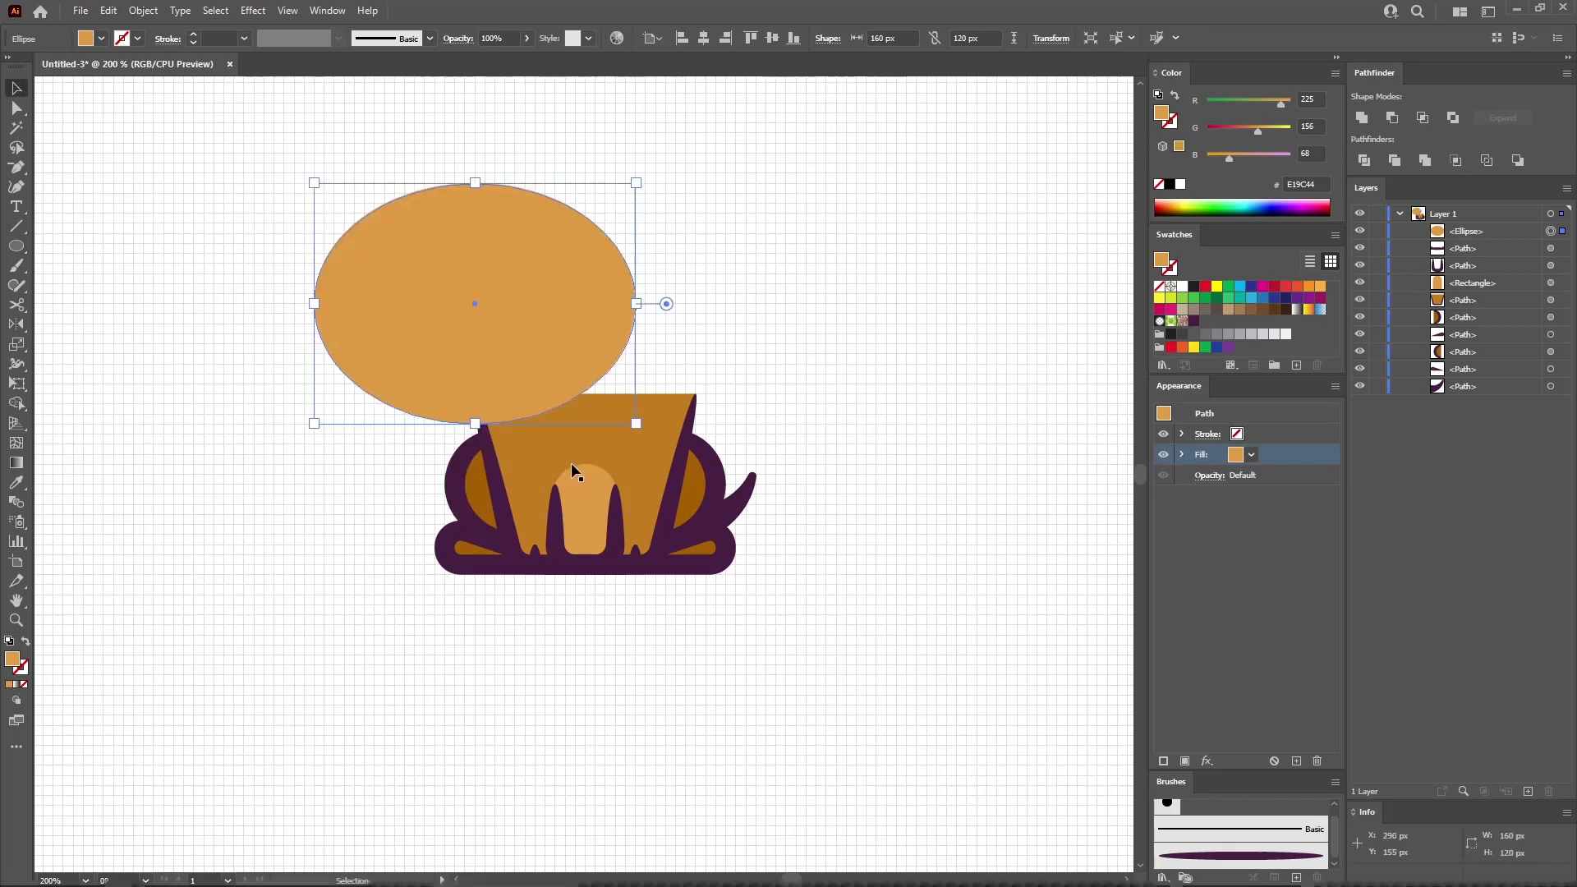
{"action": "left_click_drag", "start_coordinate": [515, 378], "coordinate": [618, 404]}
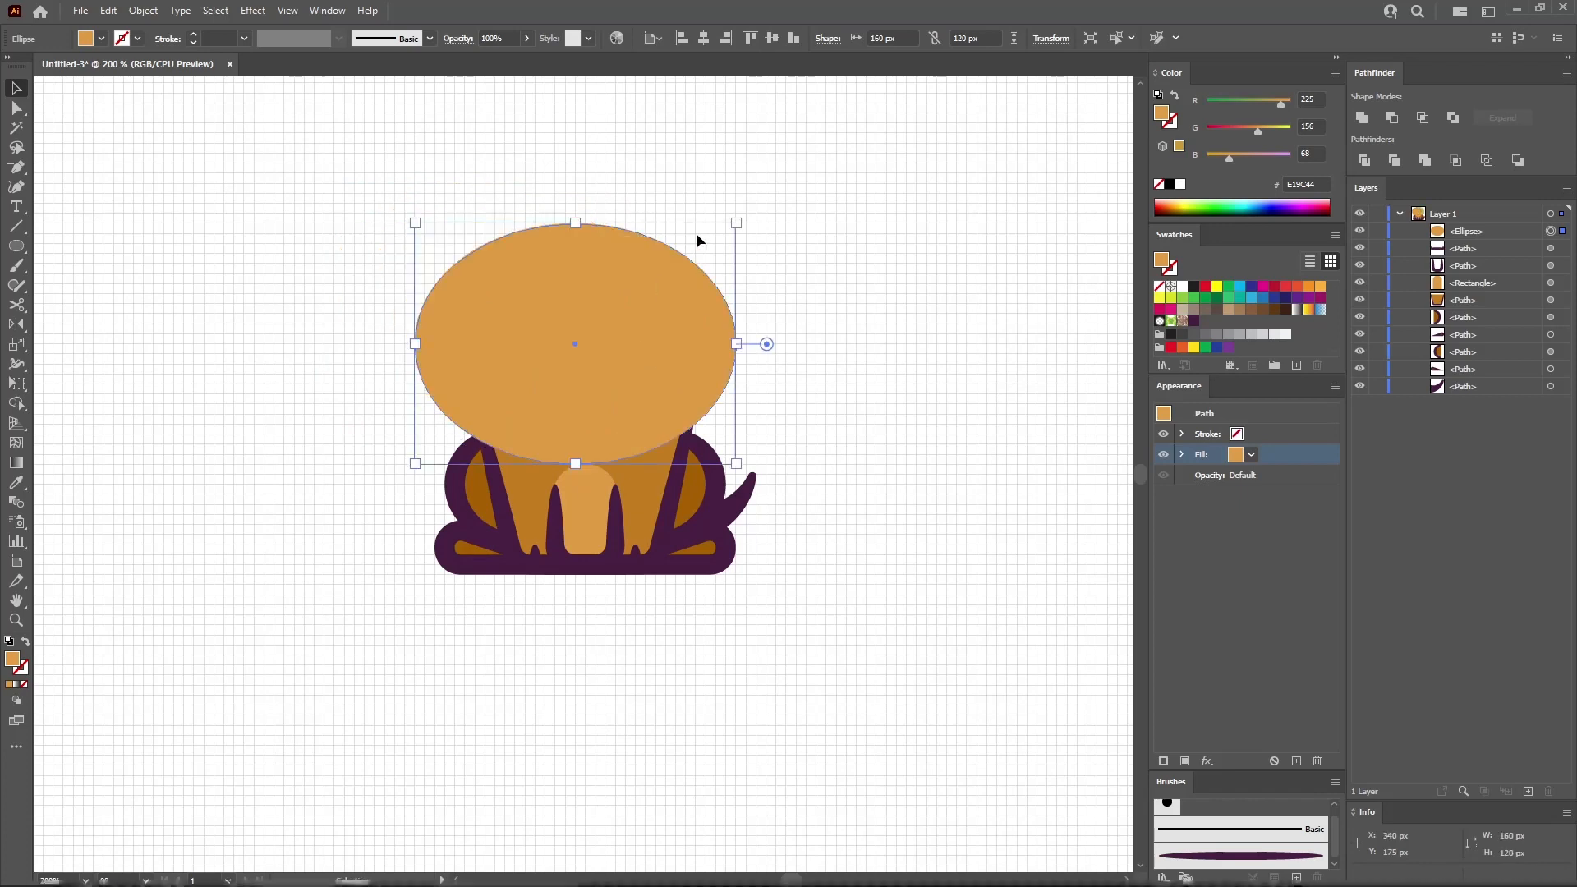
{"action": "left_click", "coordinate": [704, 37]}
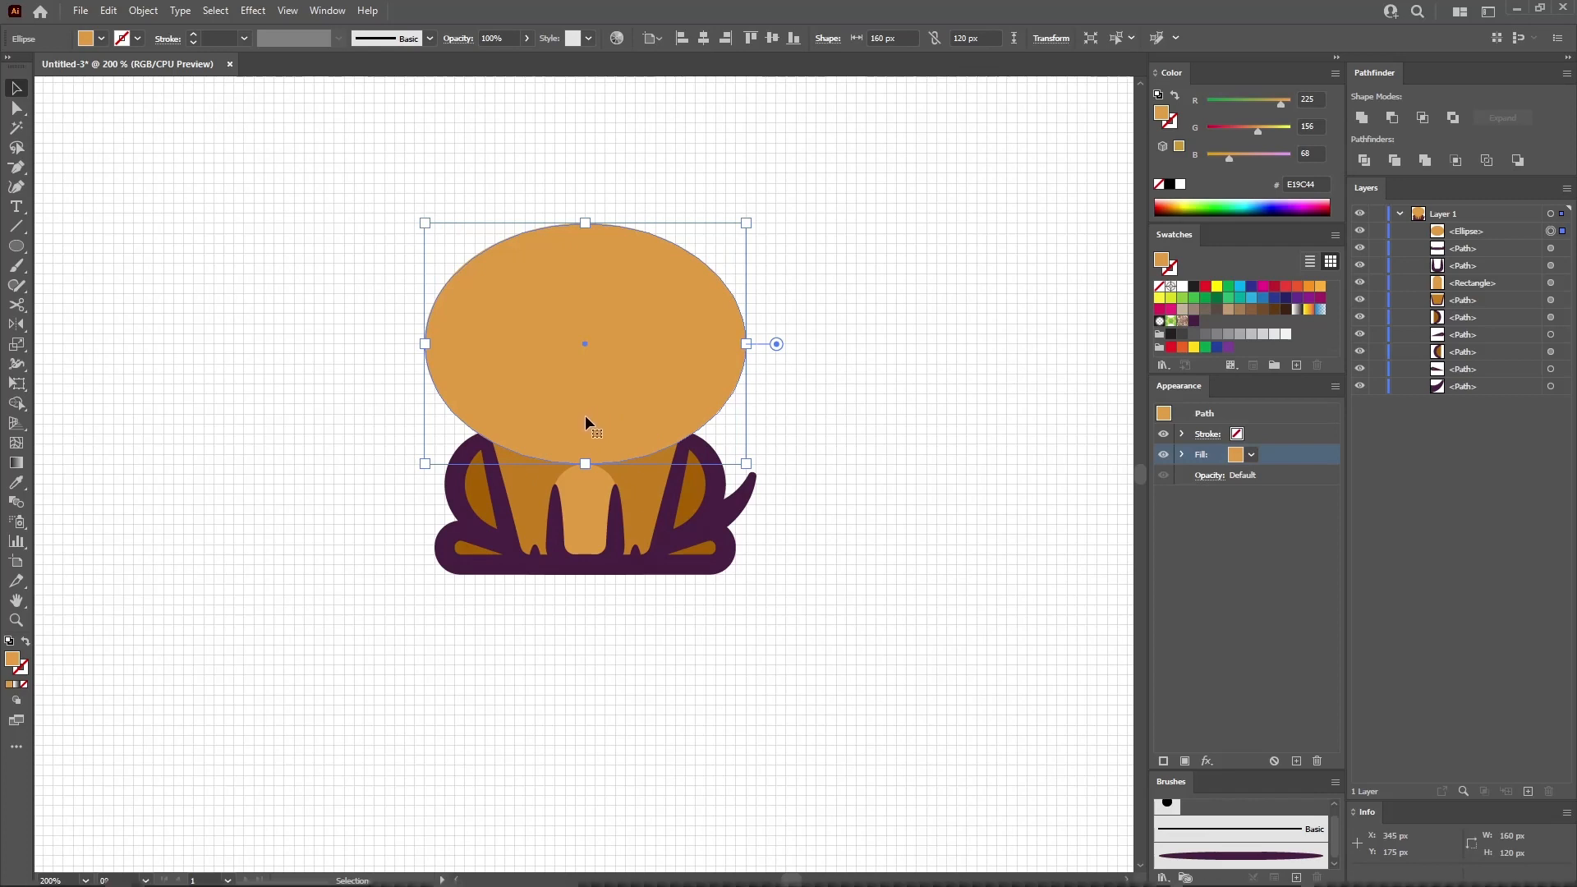
{"action": "left_click_drag", "start_coordinate": [587, 421], "coordinate": [590, 395]}
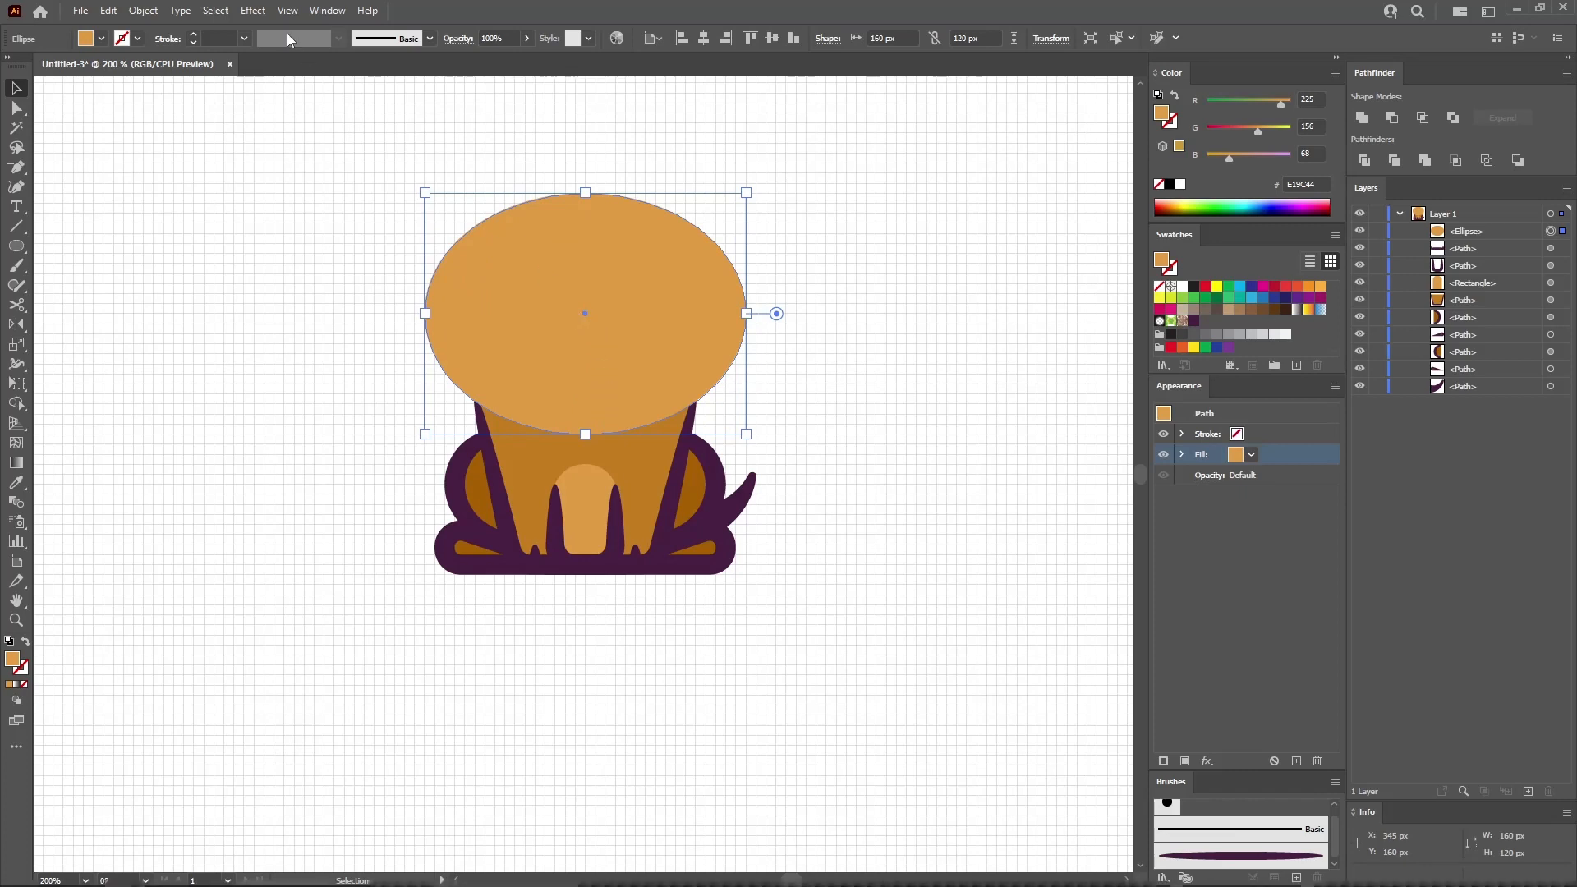
- Apply an Arc Upper warp to the head ellipse with a horizontal 40% bend and no distortion
{"action": "left_click", "coordinate": [254, 11]}
{"action": "mouse_move", "coordinate": [296, 222]}
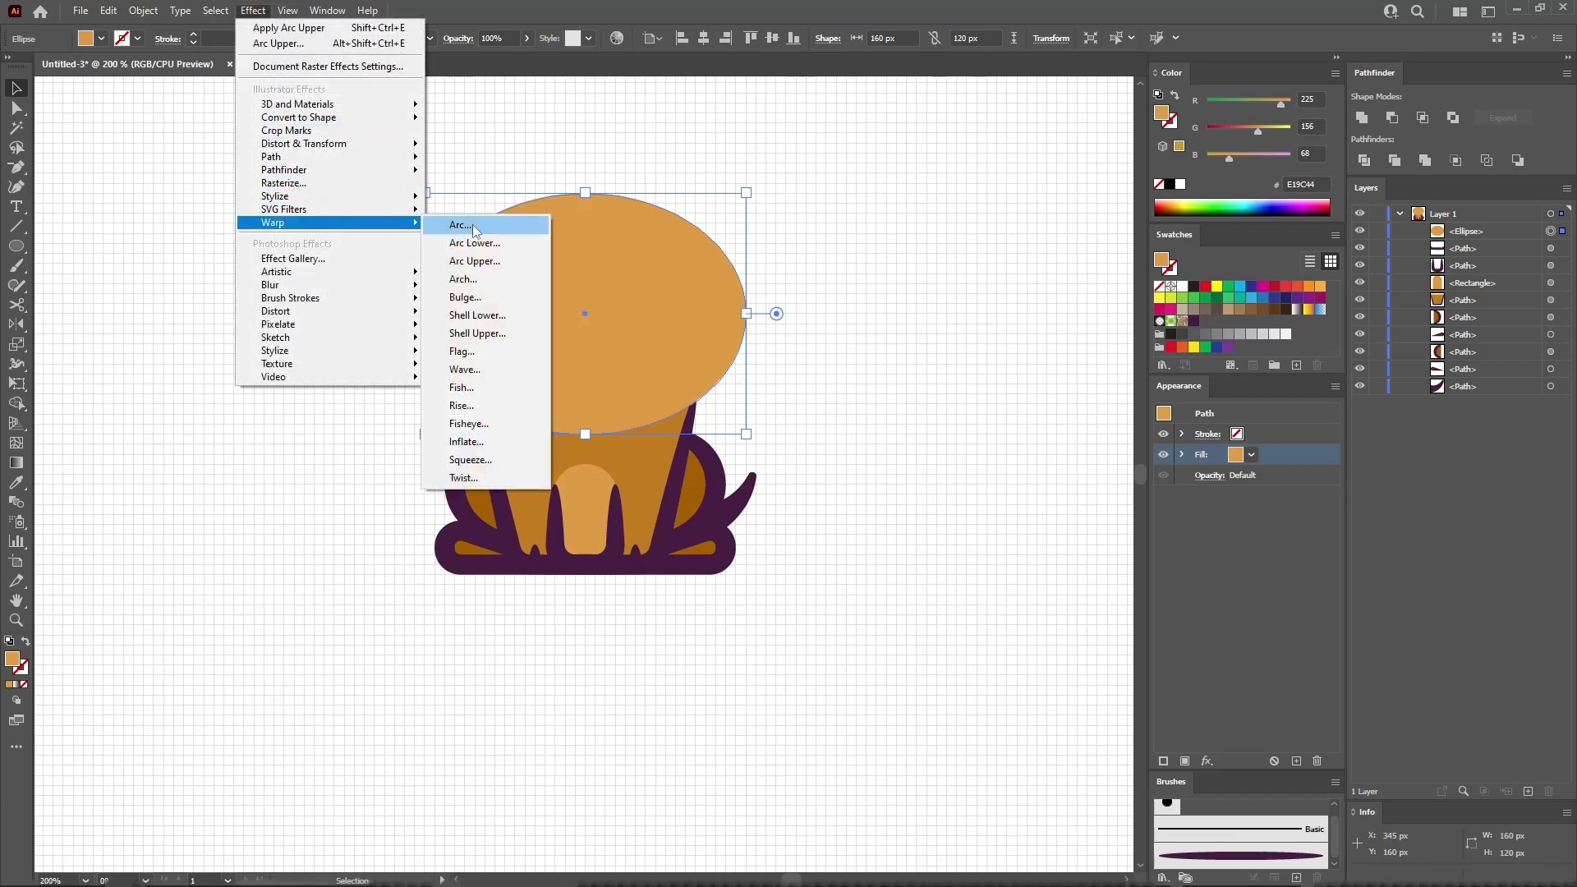
{"action": "left_click", "coordinate": [477, 261]}
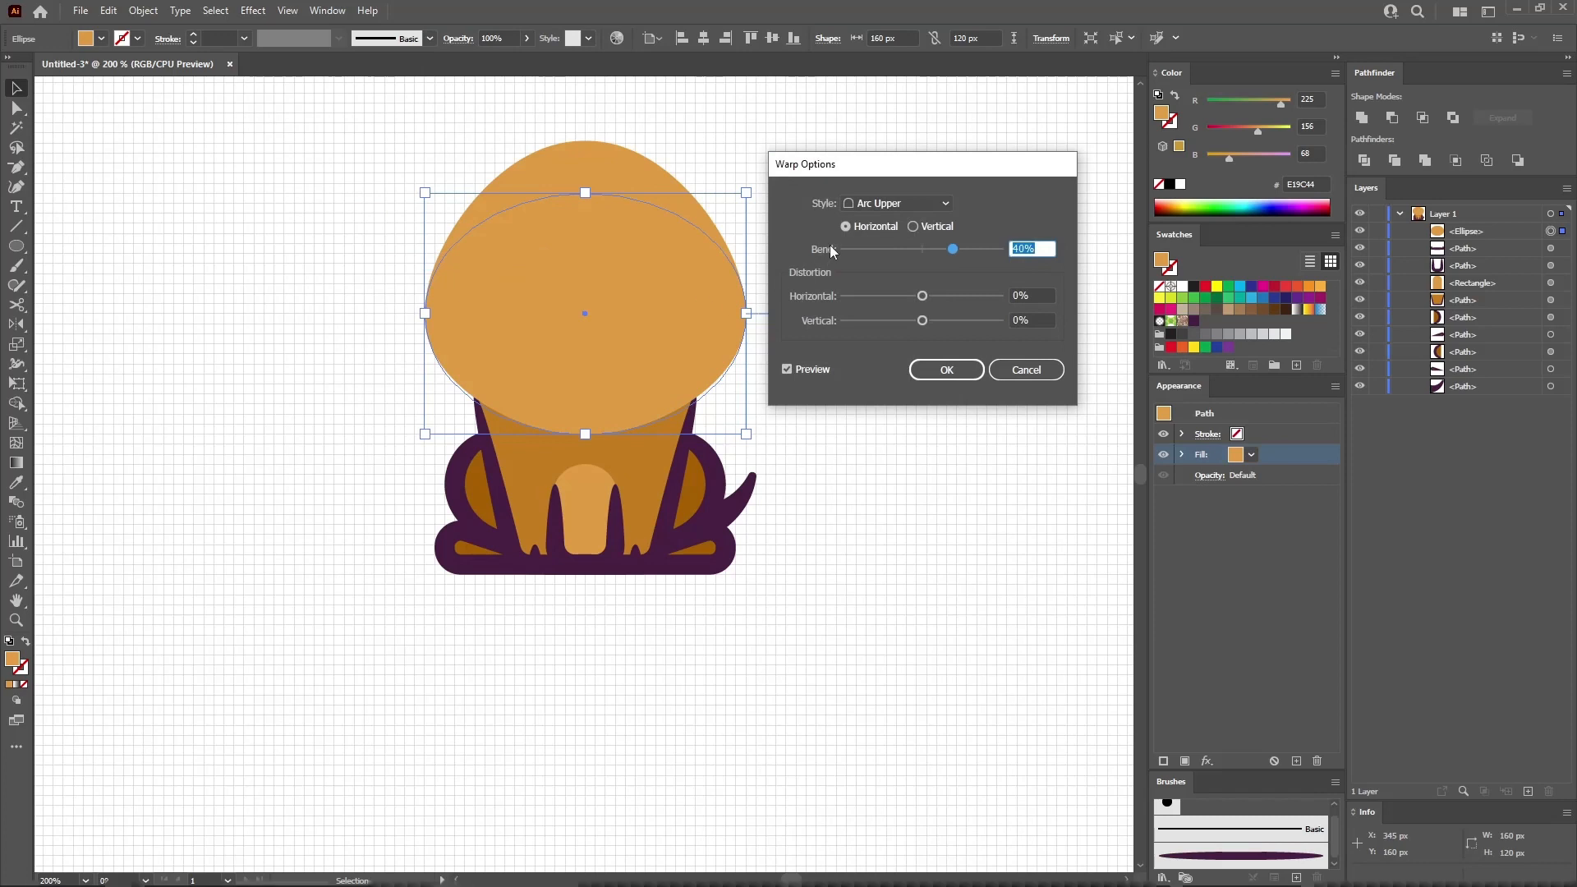
{"action": "left_click", "coordinate": [846, 227]}
{"action": "left_click", "coordinate": [1032, 248]}
{"action": "left_click", "coordinate": [948, 372]}
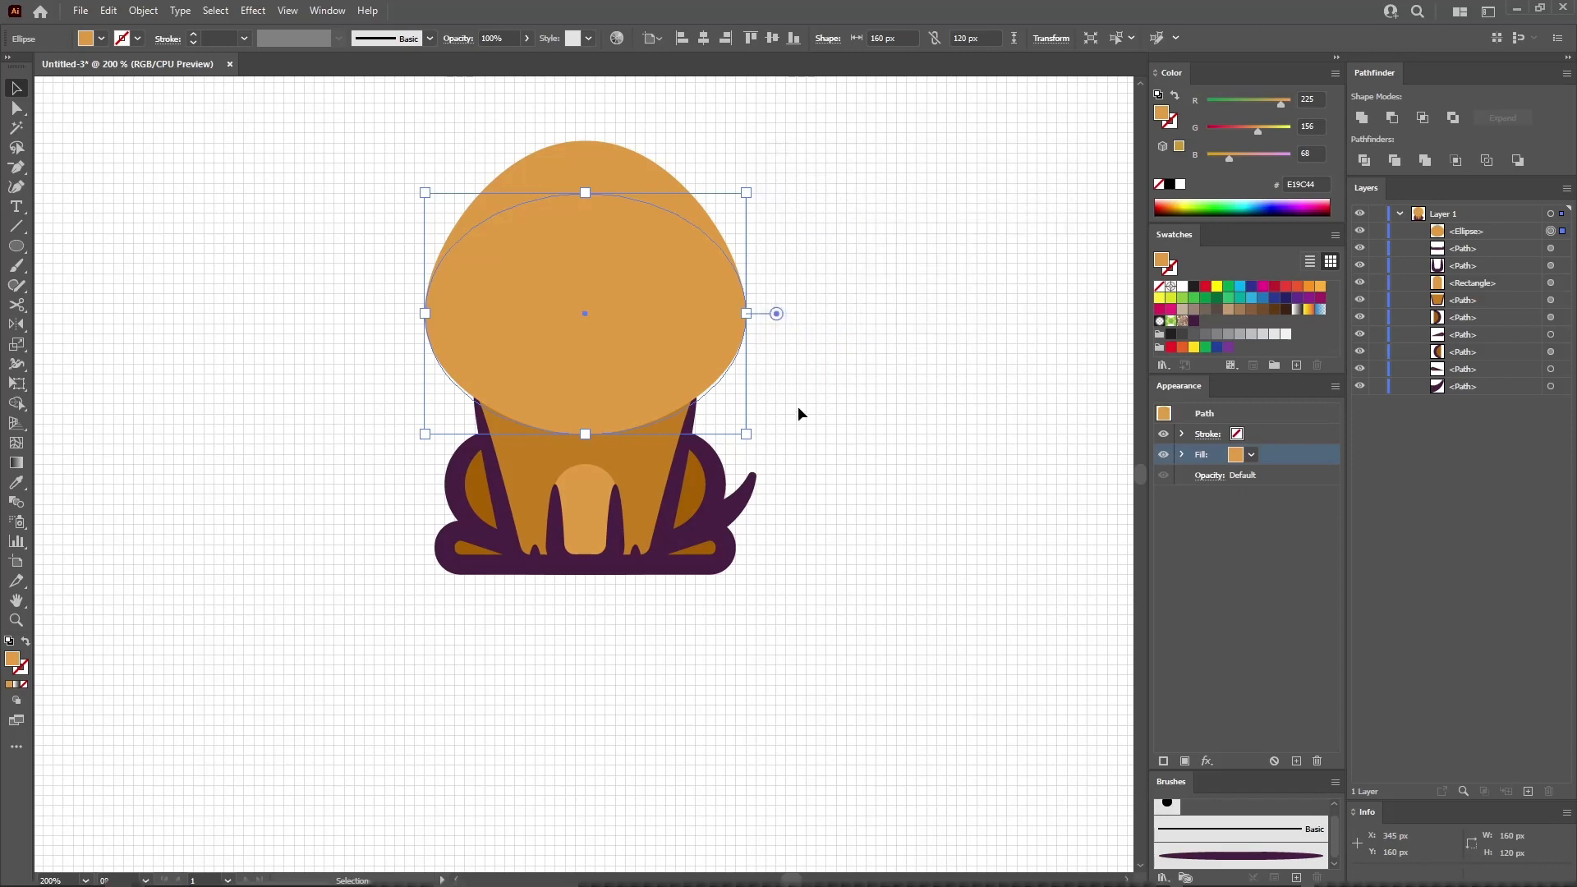
- Expand the appearance of the warped head ellipse into an editable path
{"action": "left_click", "coordinate": [143, 10]}
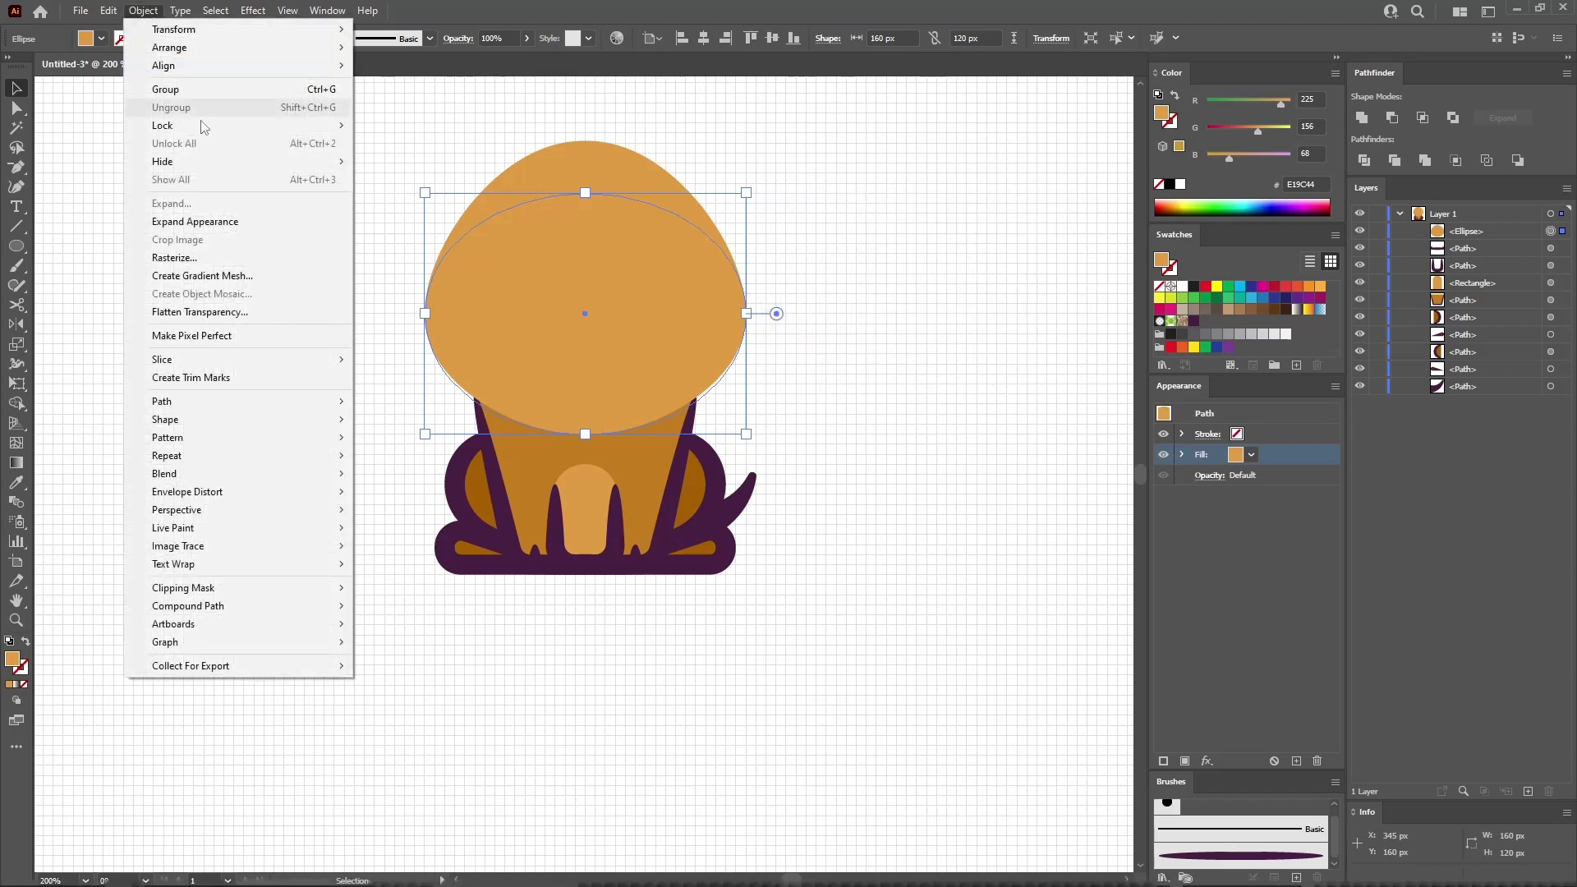
{"action": "left_click", "coordinate": [202, 222]}
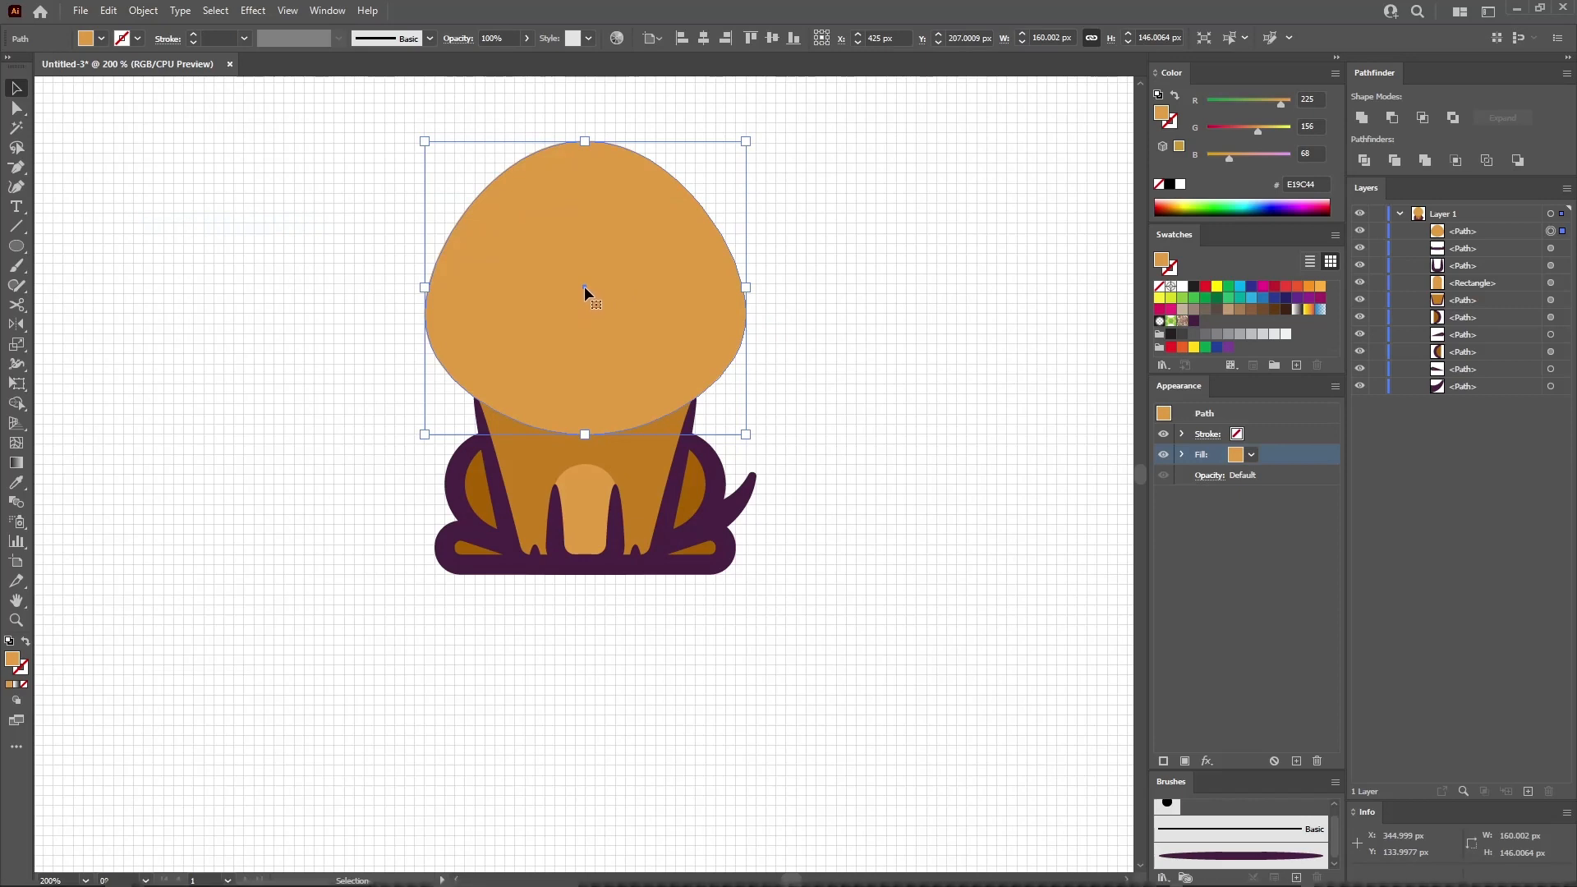
{"action": "key", "text": "a"}
{"action": "key", "text": "ctrl+equal"}
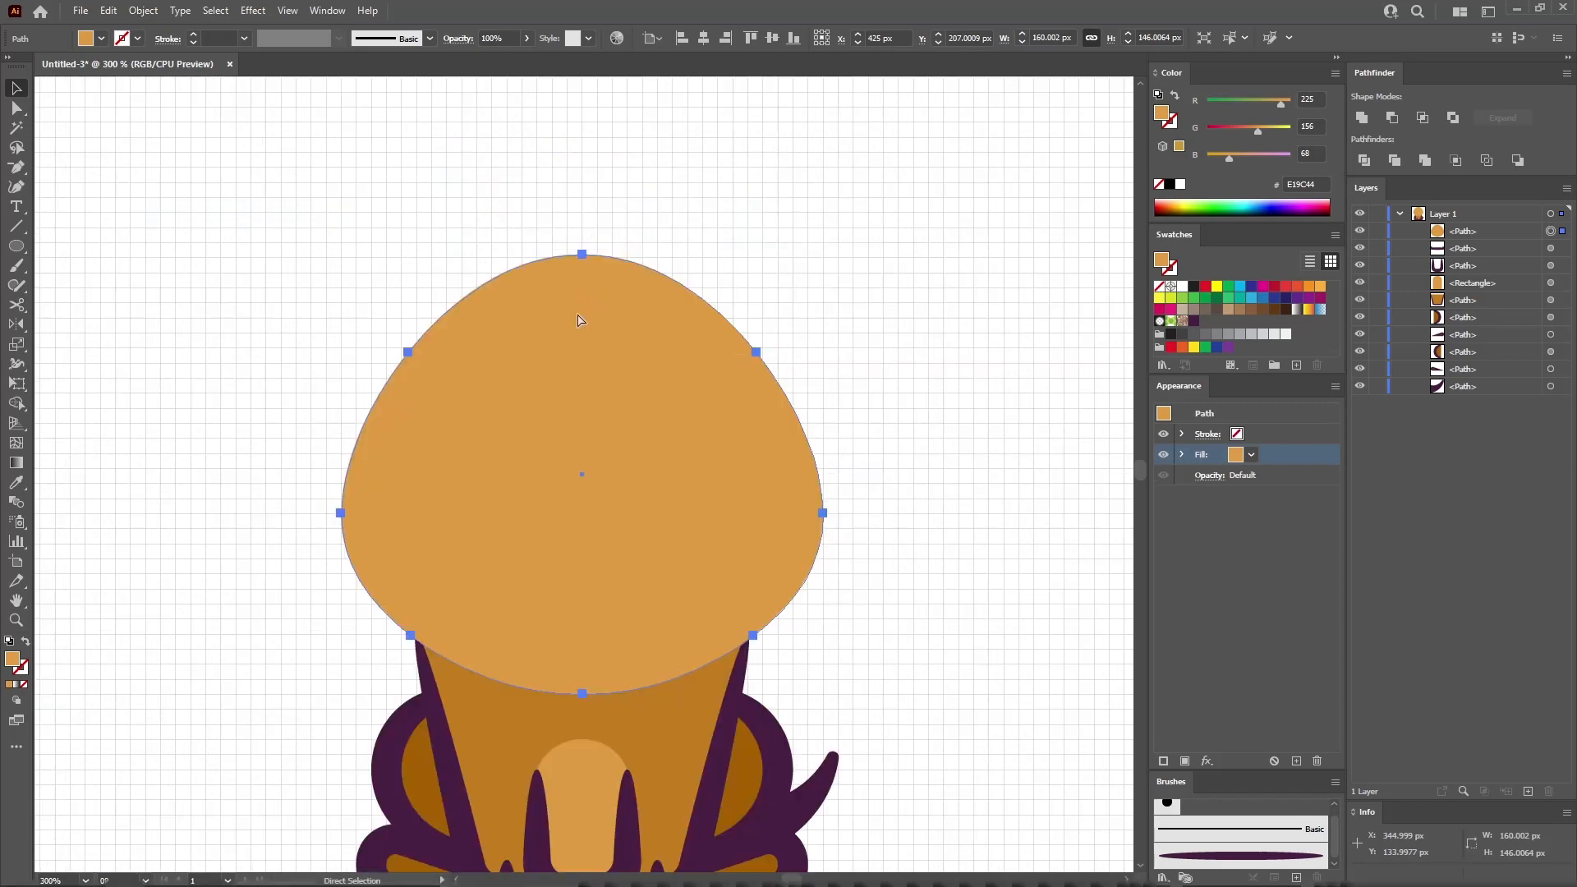
{"action": "key", "text": "v"}
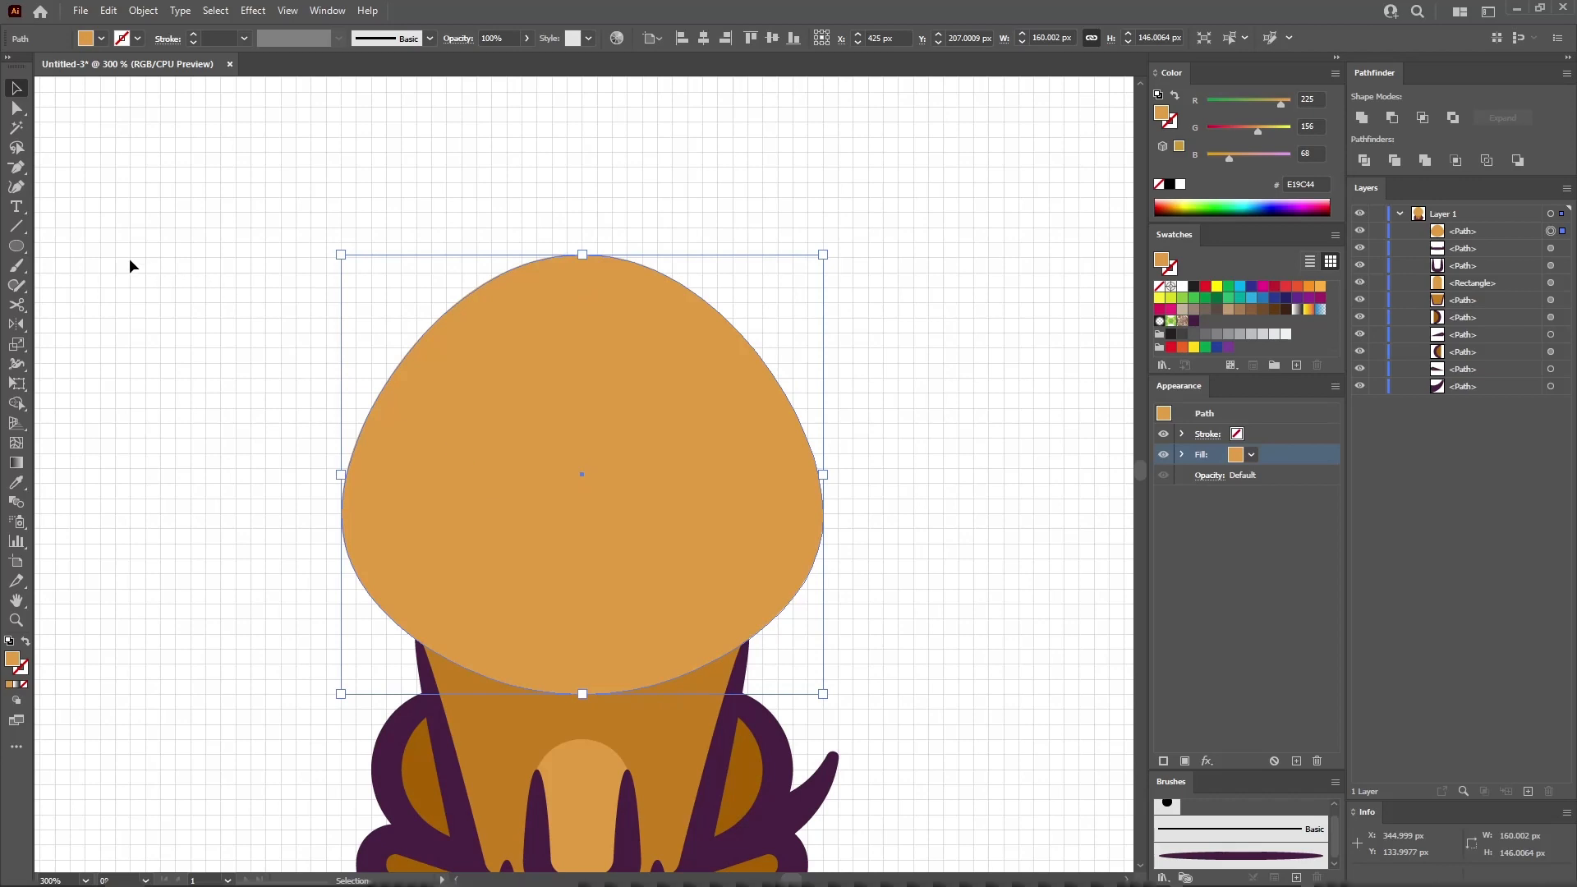
- Draw a 30 x 25 px ellipse filled with dark purple 472041 and place it at the middle of the head
{"action": "key", "text": "l"}
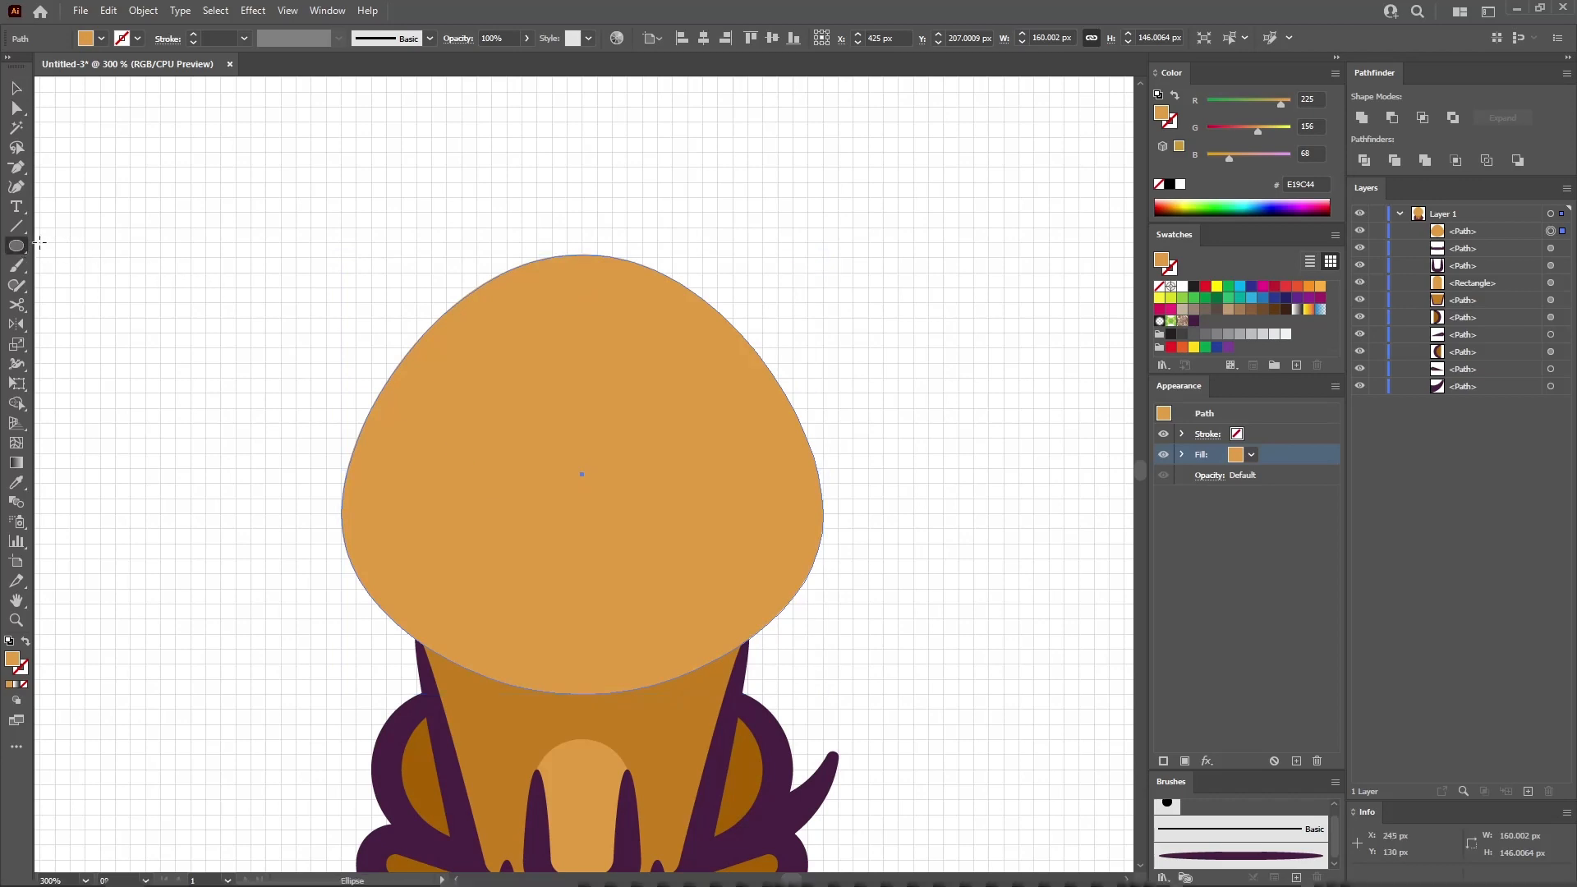
{"action": "left_click_drag", "start_coordinate": [101, 274], "coordinate": [190, 347]}
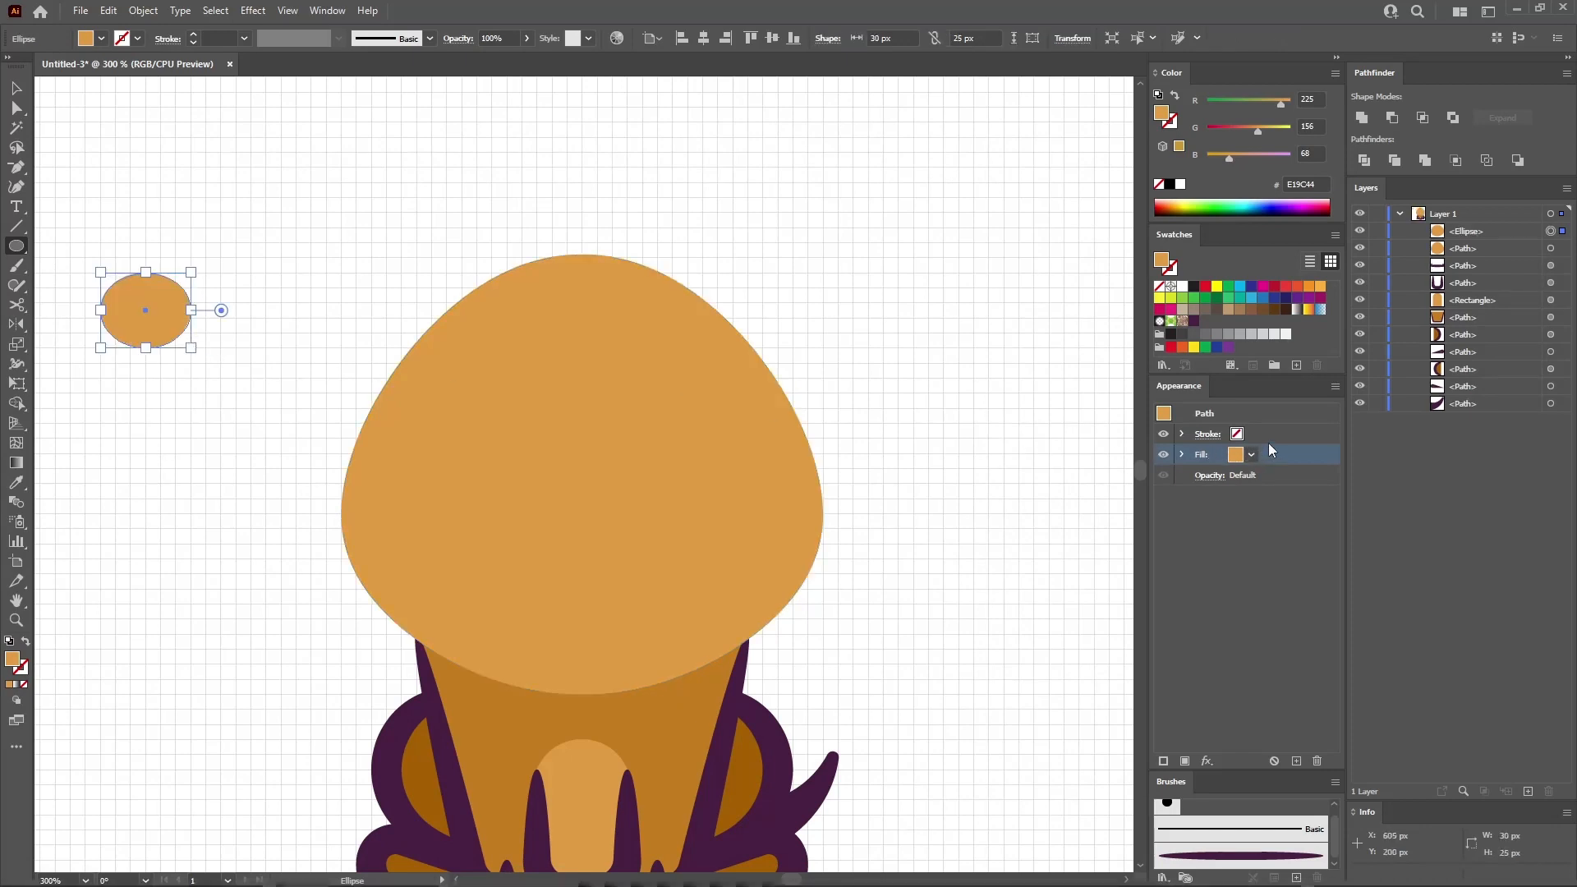
{"action": "left_click", "coordinate": [1194, 321]}
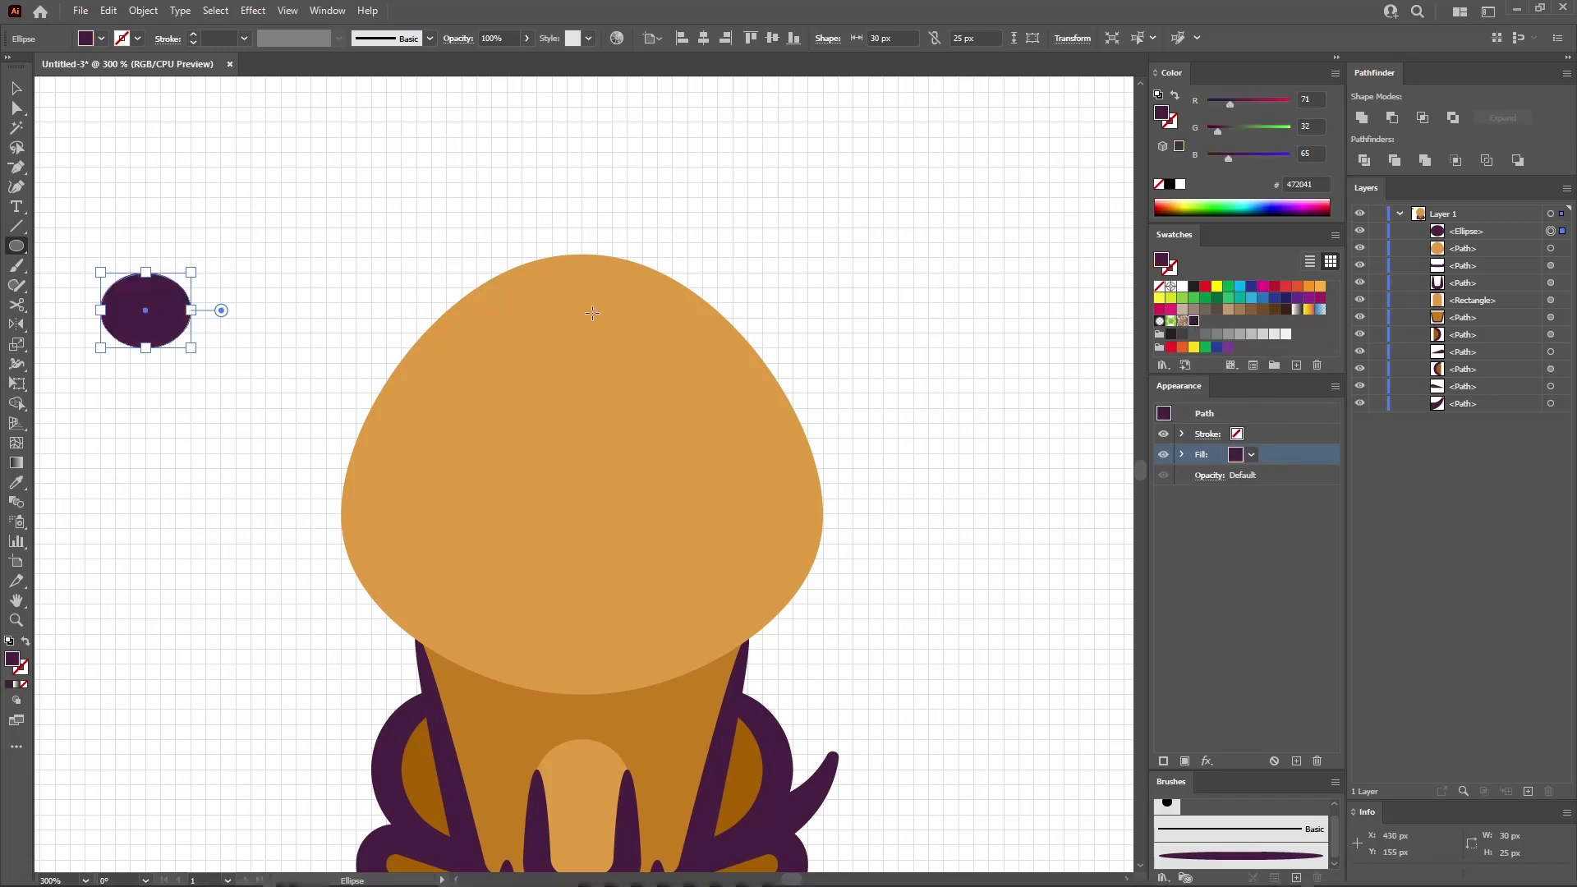
{"action": "left_click", "coordinate": [15, 89]}
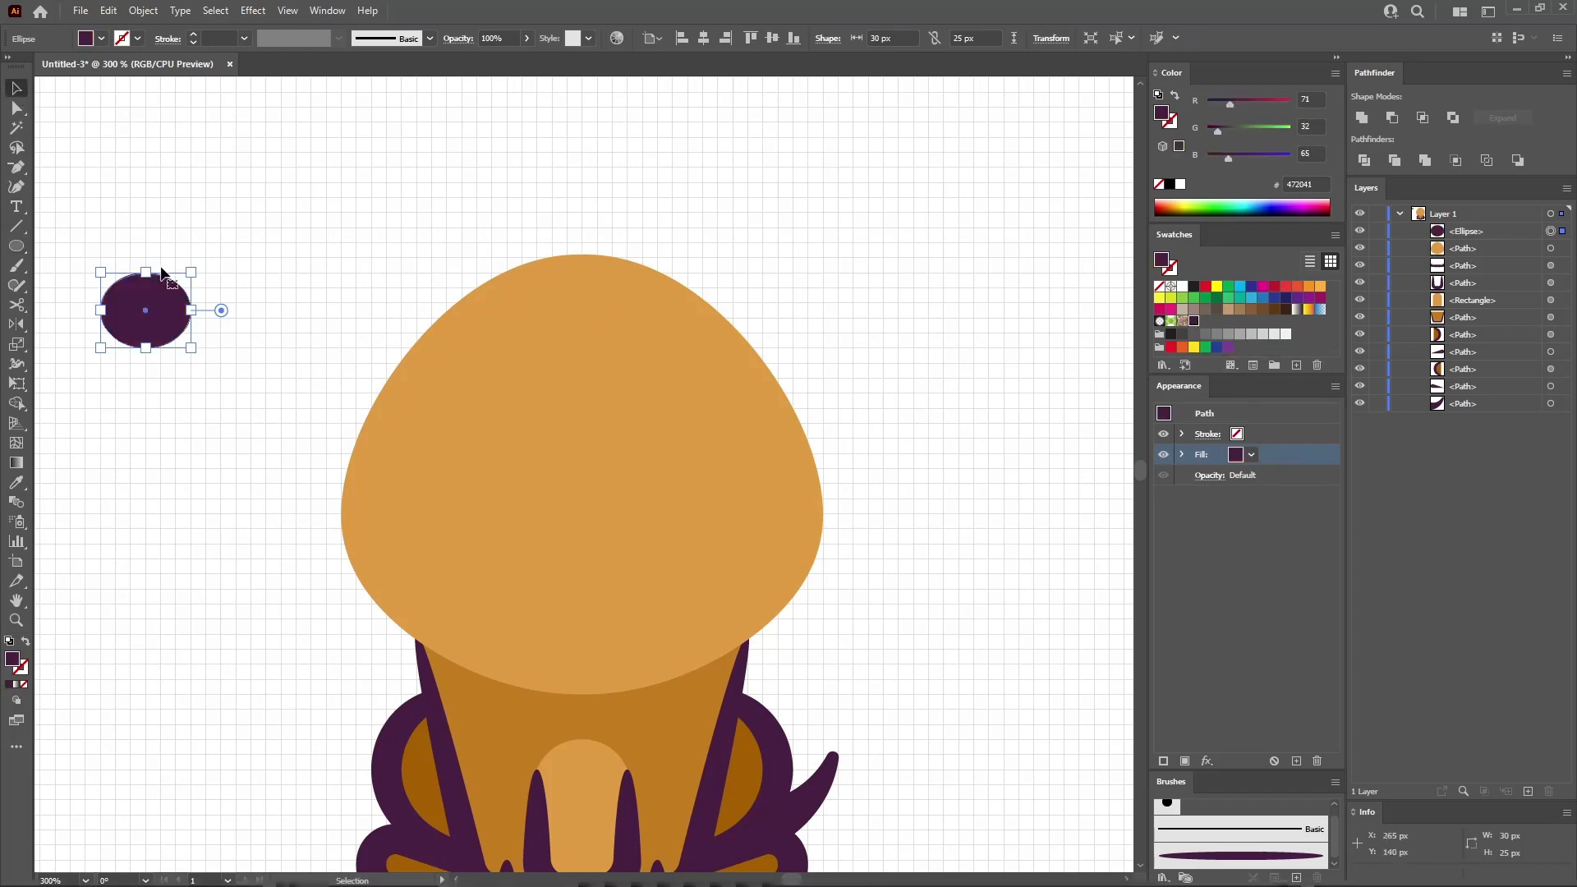
{"action": "left_click_drag", "start_coordinate": [148, 316], "coordinate": [589, 489]}
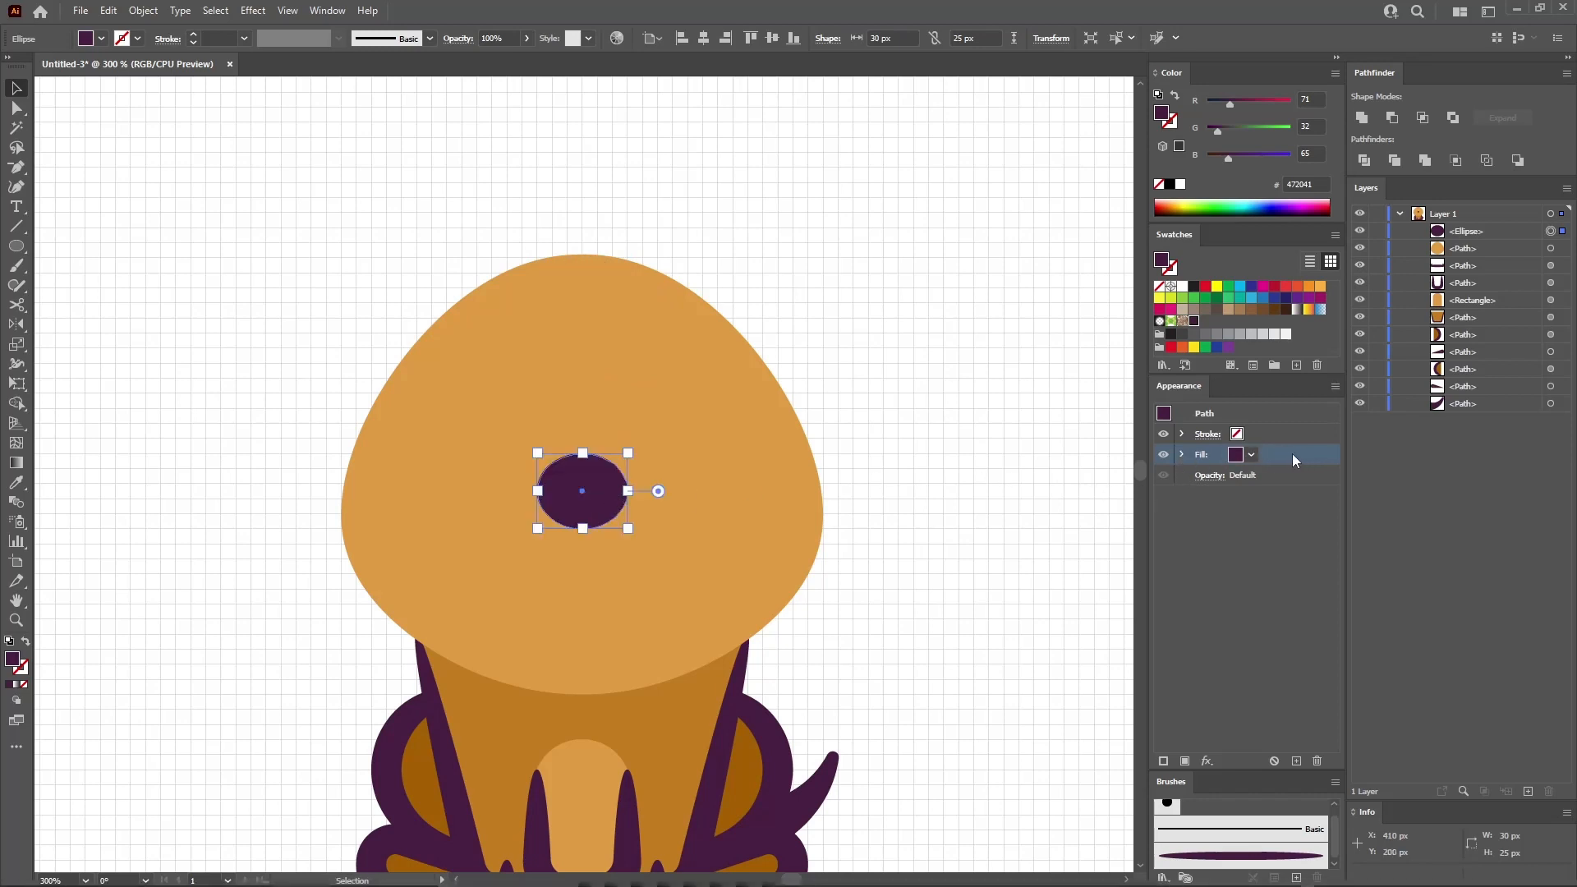
- Apply an Arc Upper warp to the dark purple ellipse with a horizontal -50% bend and no distortion
{"action": "left_click", "coordinate": [253, 10]}
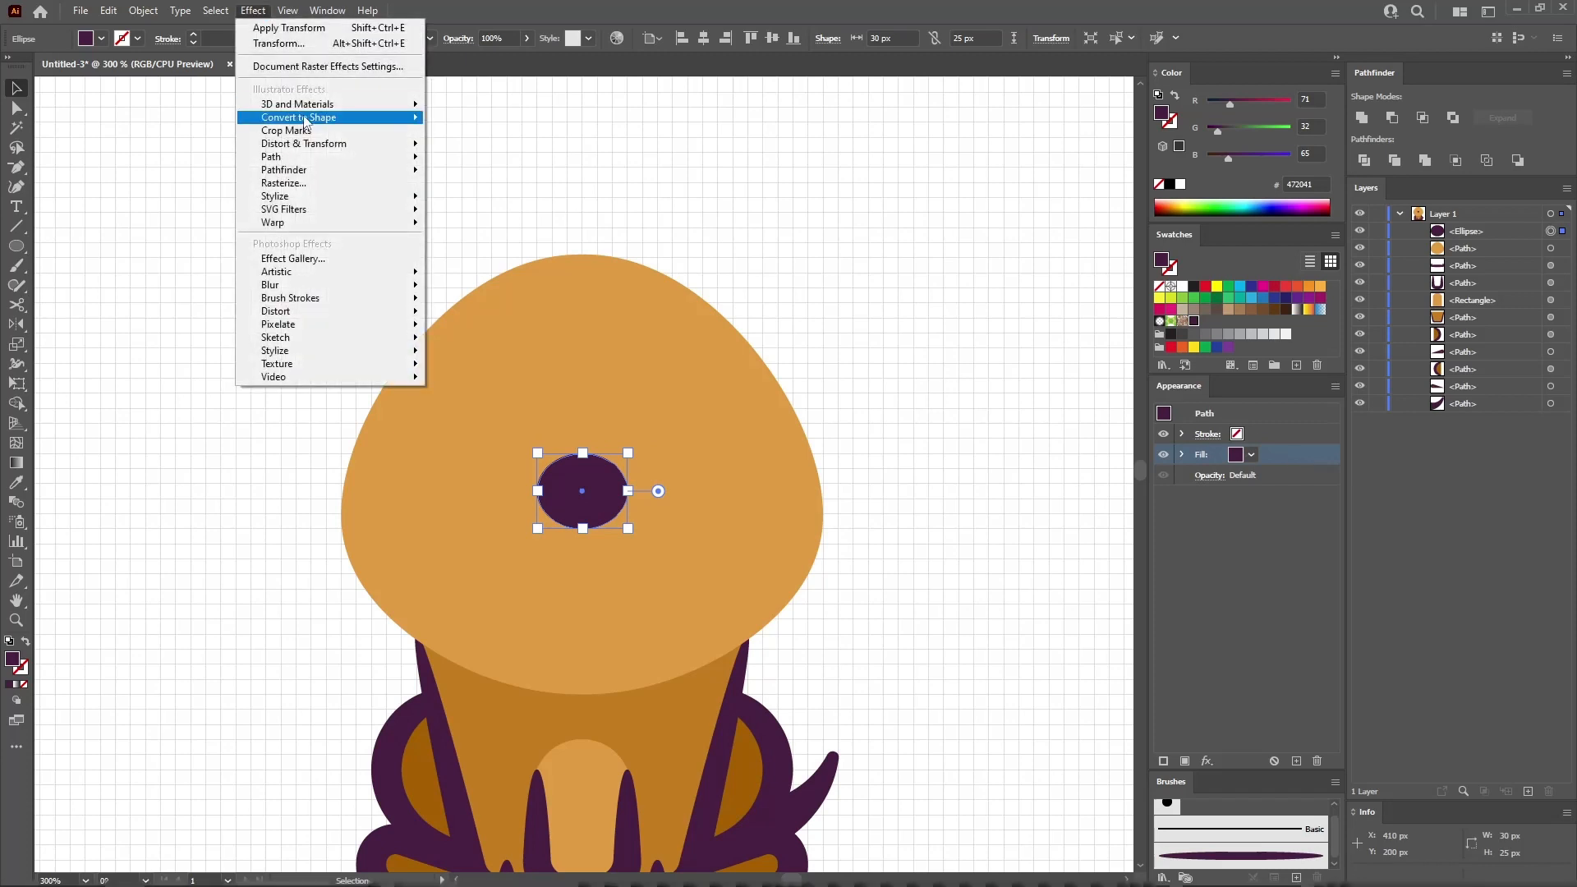
{"action": "mouse_move", "coordinate": [296, 222]}
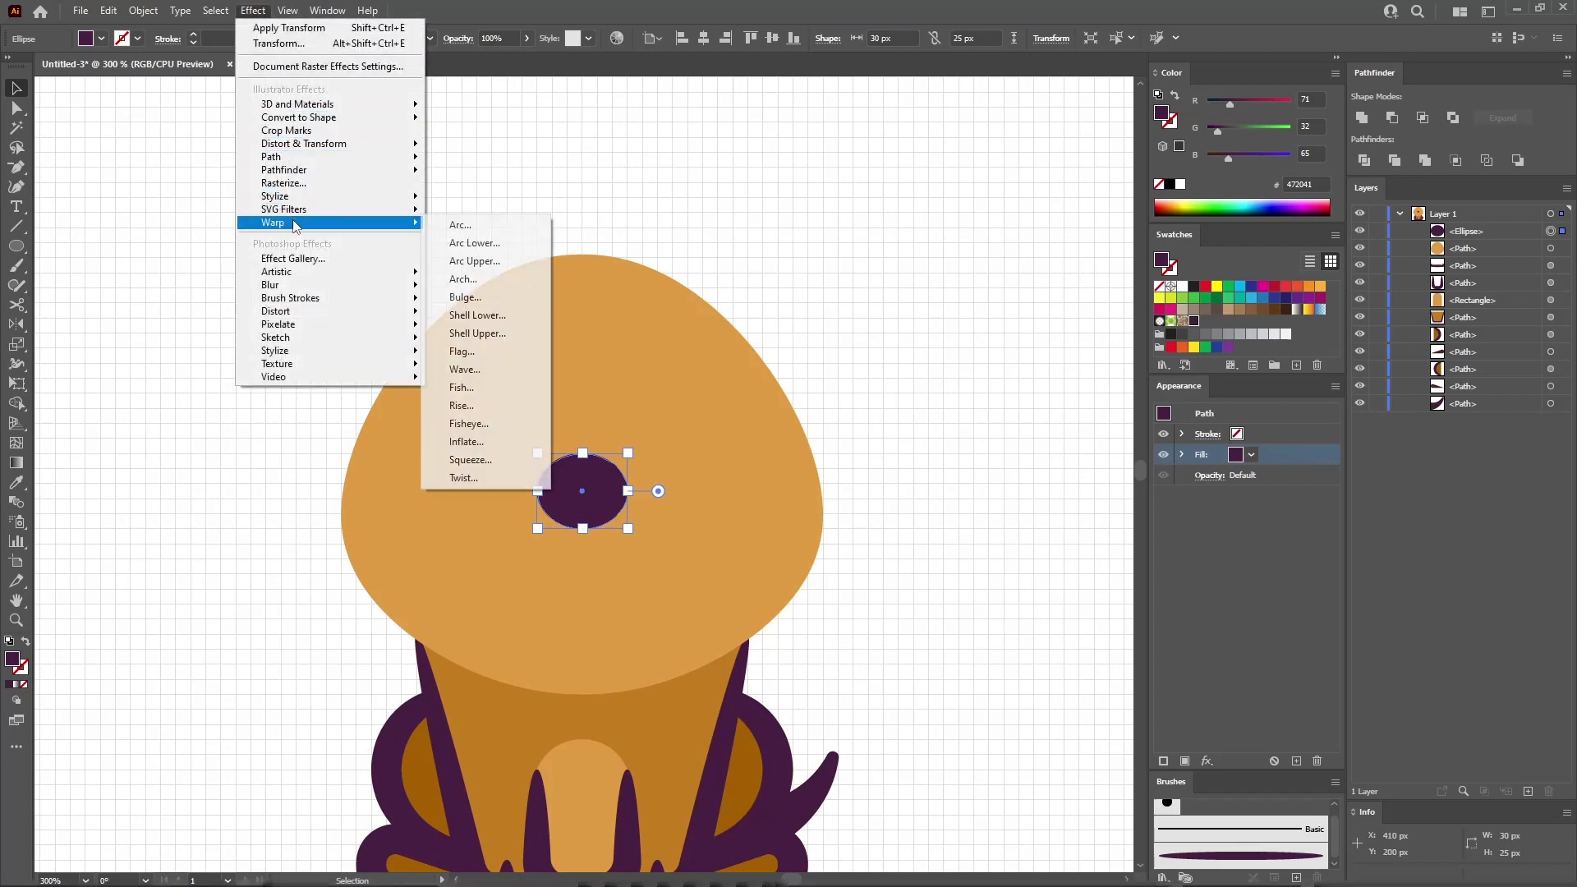
{"action": "left_click", "coordinate": [492, 261]}
{"action": "left_click", "coordinate": [847, 226]}
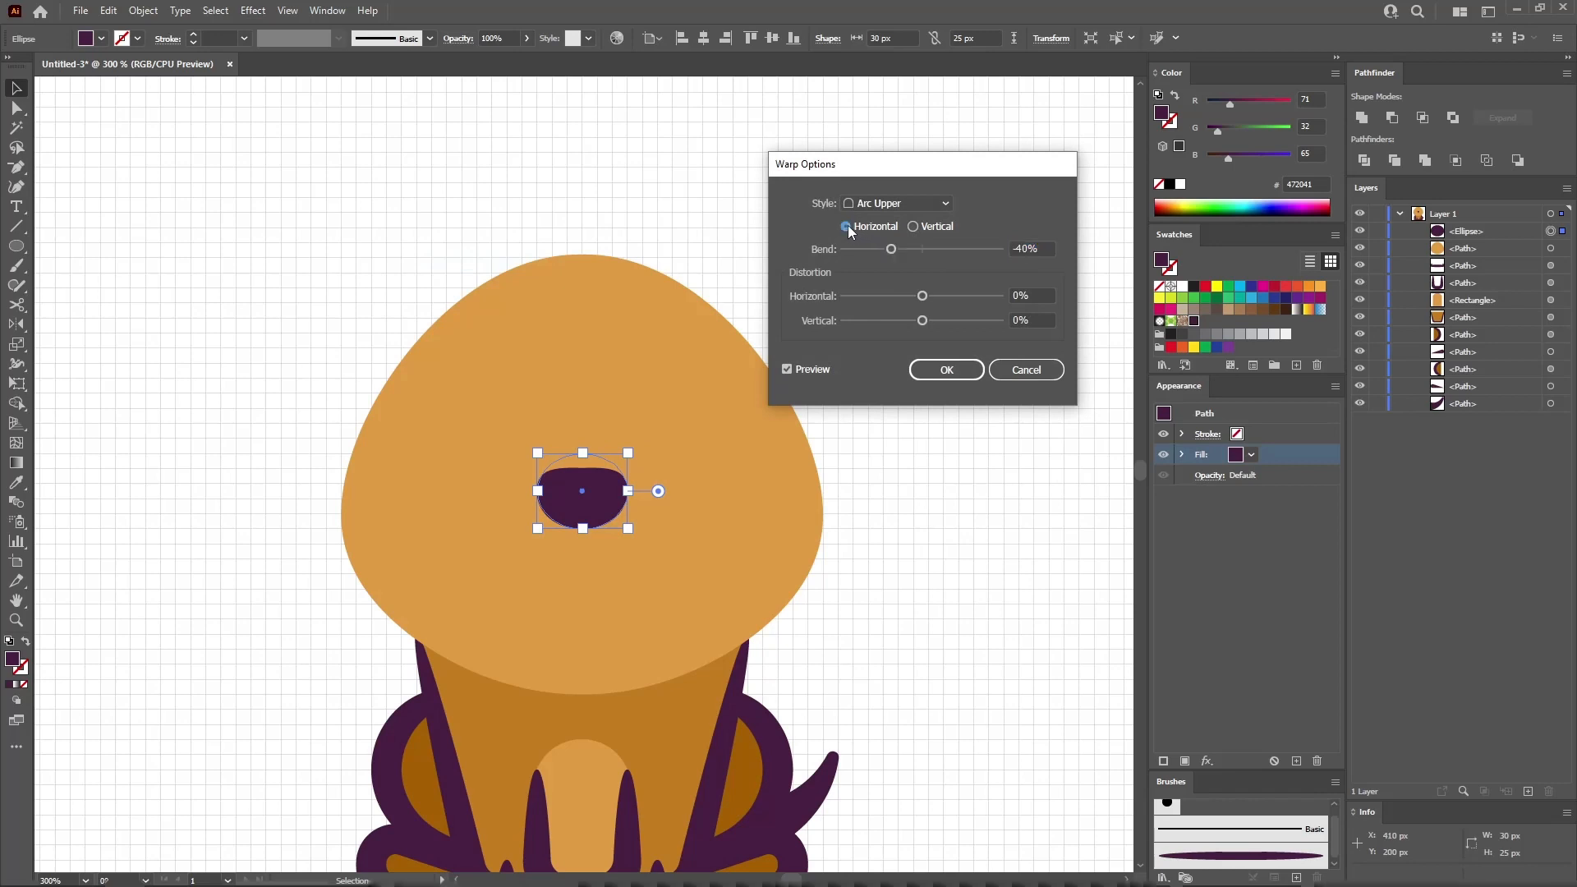
{"action": "left_click", "coordinate": [1020, 247]}
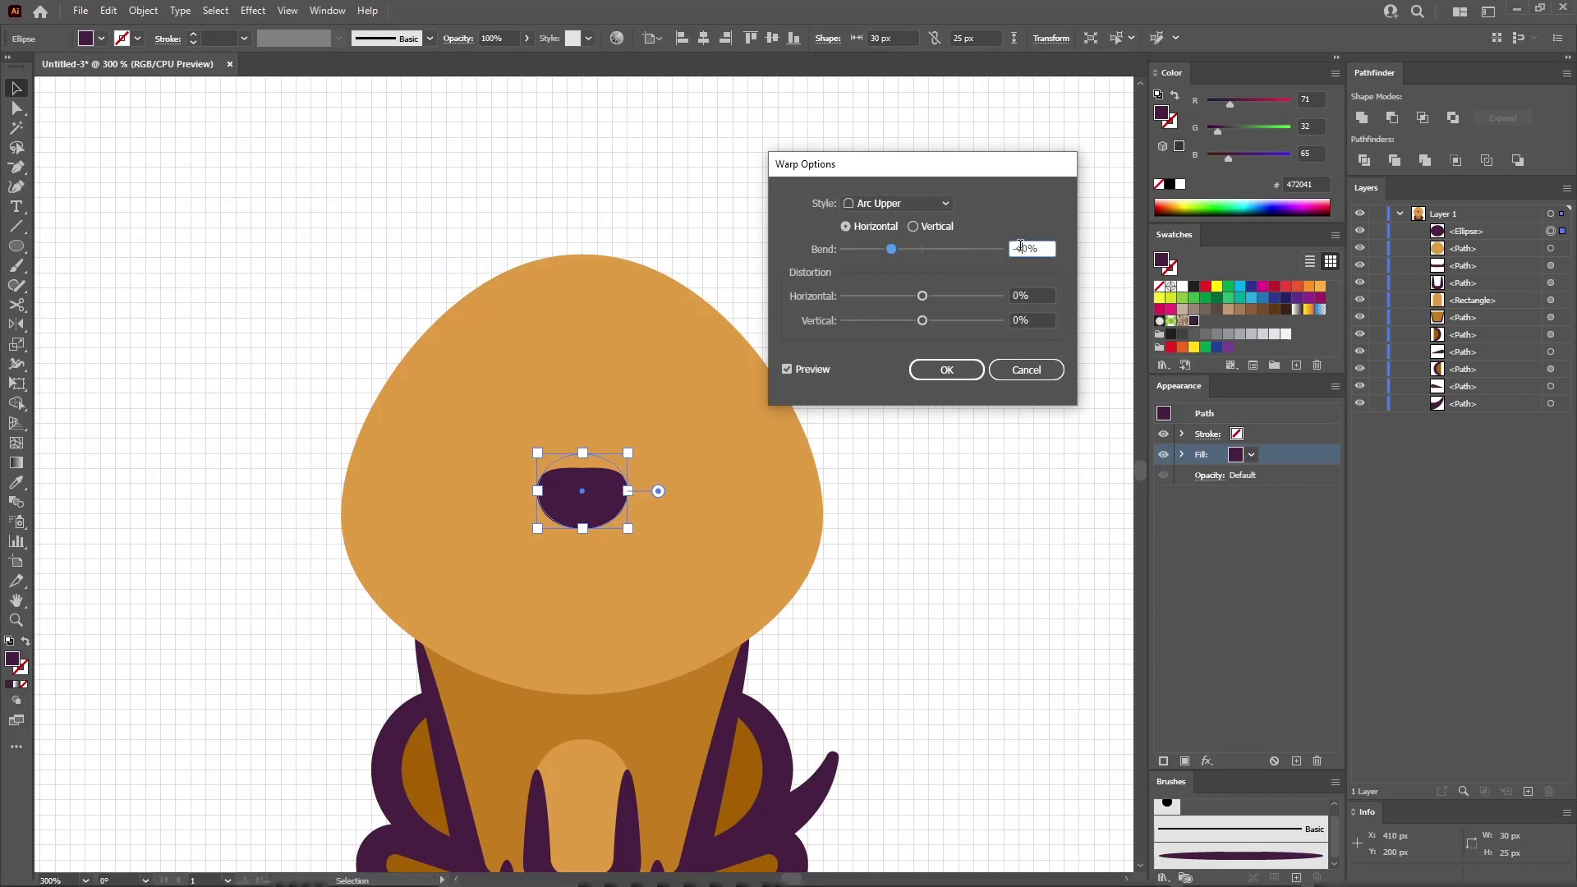
{"action": "type", "text": "-50"}
{"action": "key", "text": "Tab"}
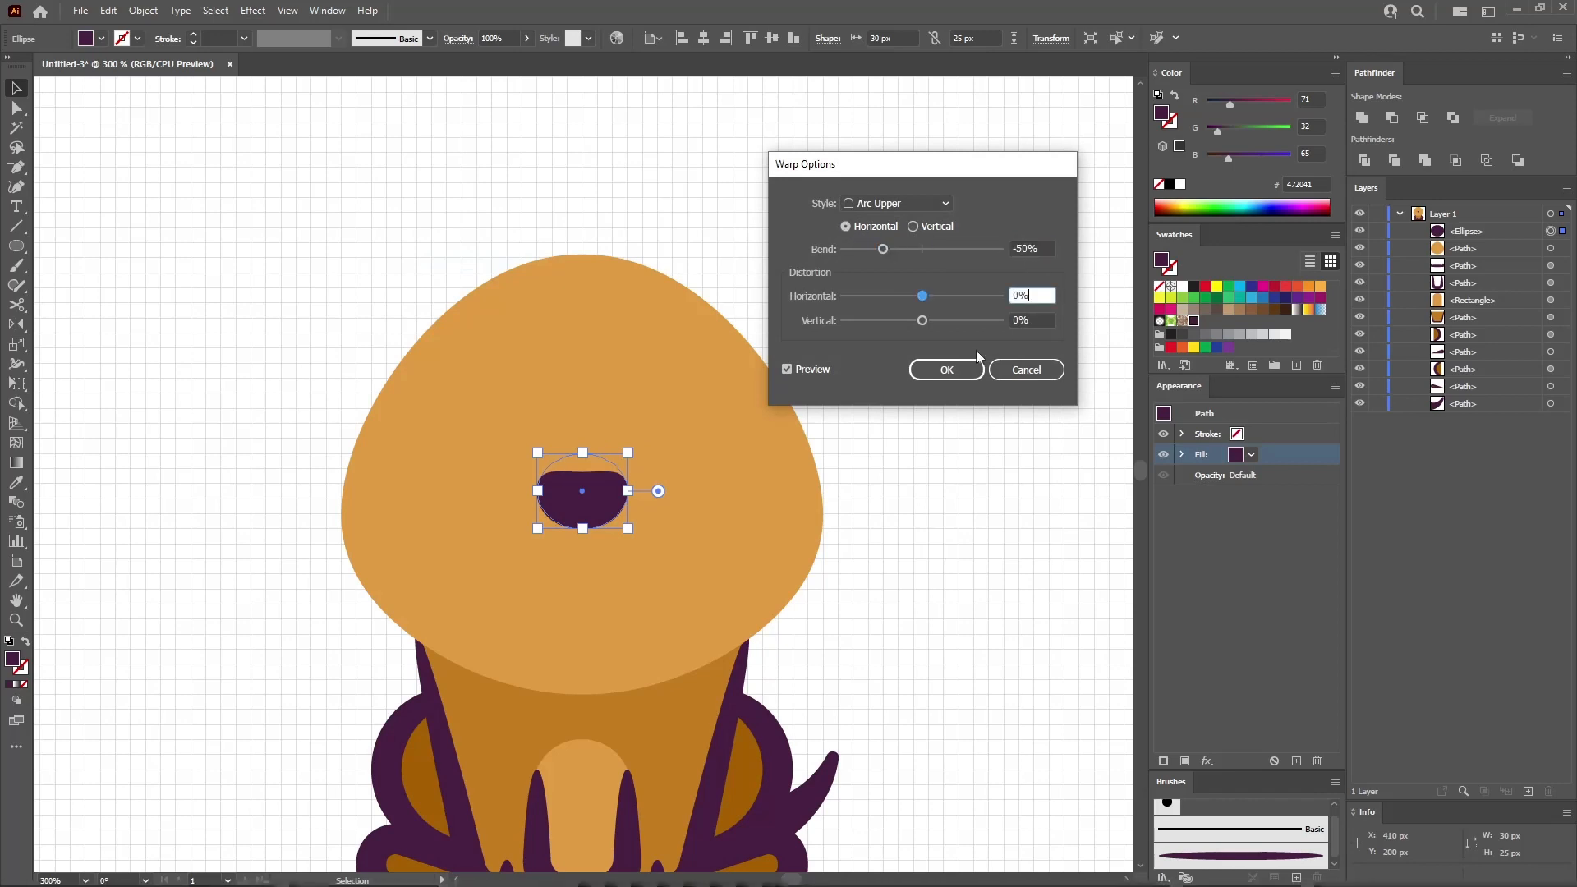
{"action": "left_click", "coordinate": [961, 371]}
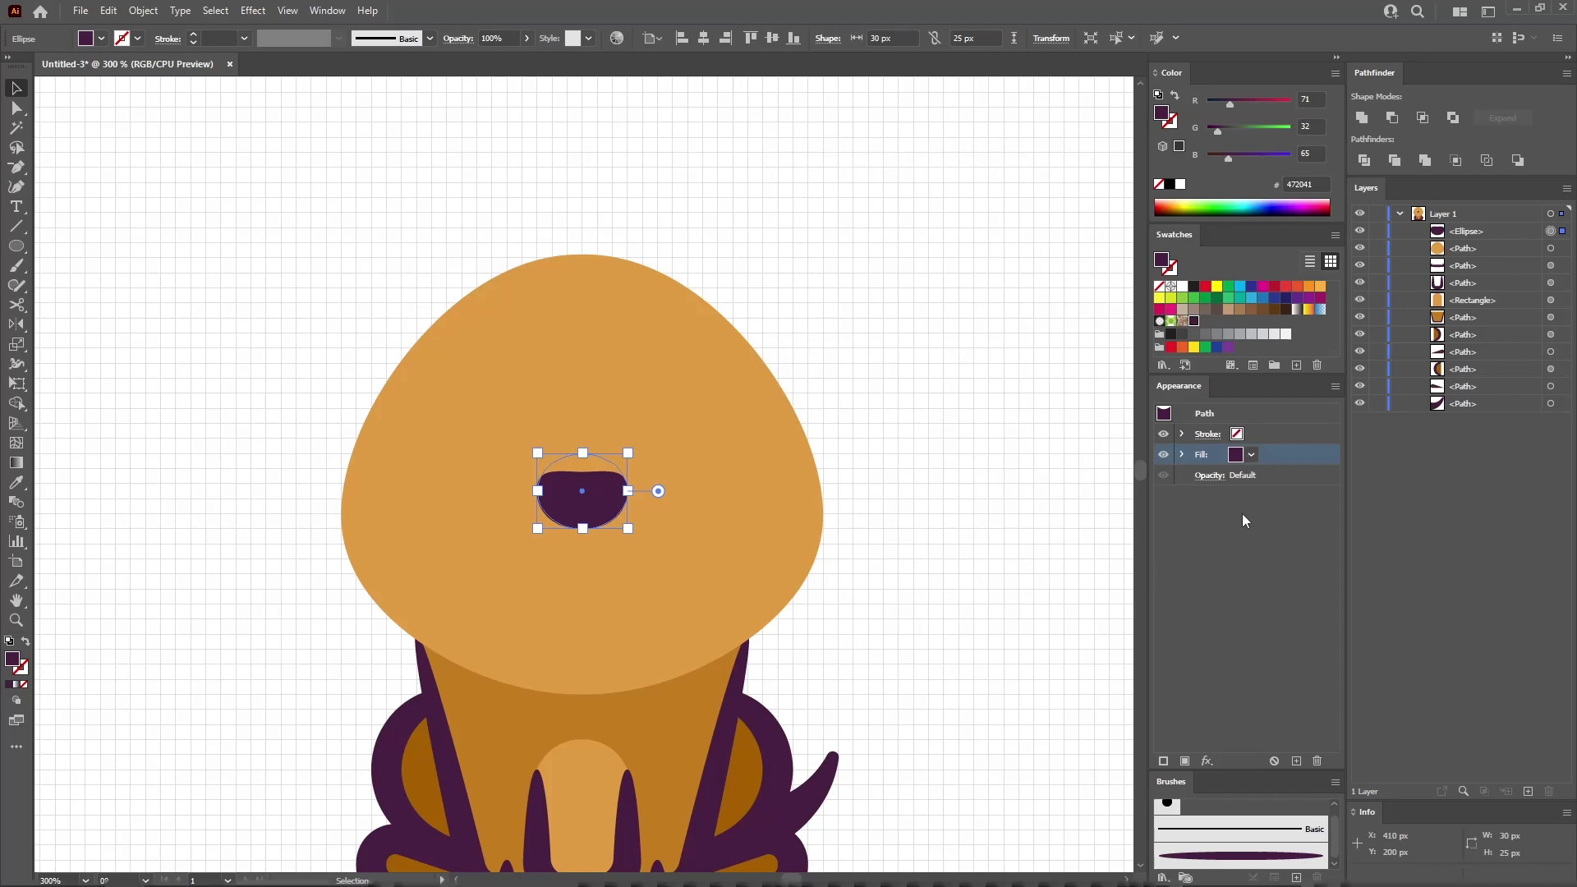
- Add a second fill above the purple one on the warped ellipse and colour it R 250, G 207, B 152
{"action": "left_click", "coordinate": [1184, 760]}
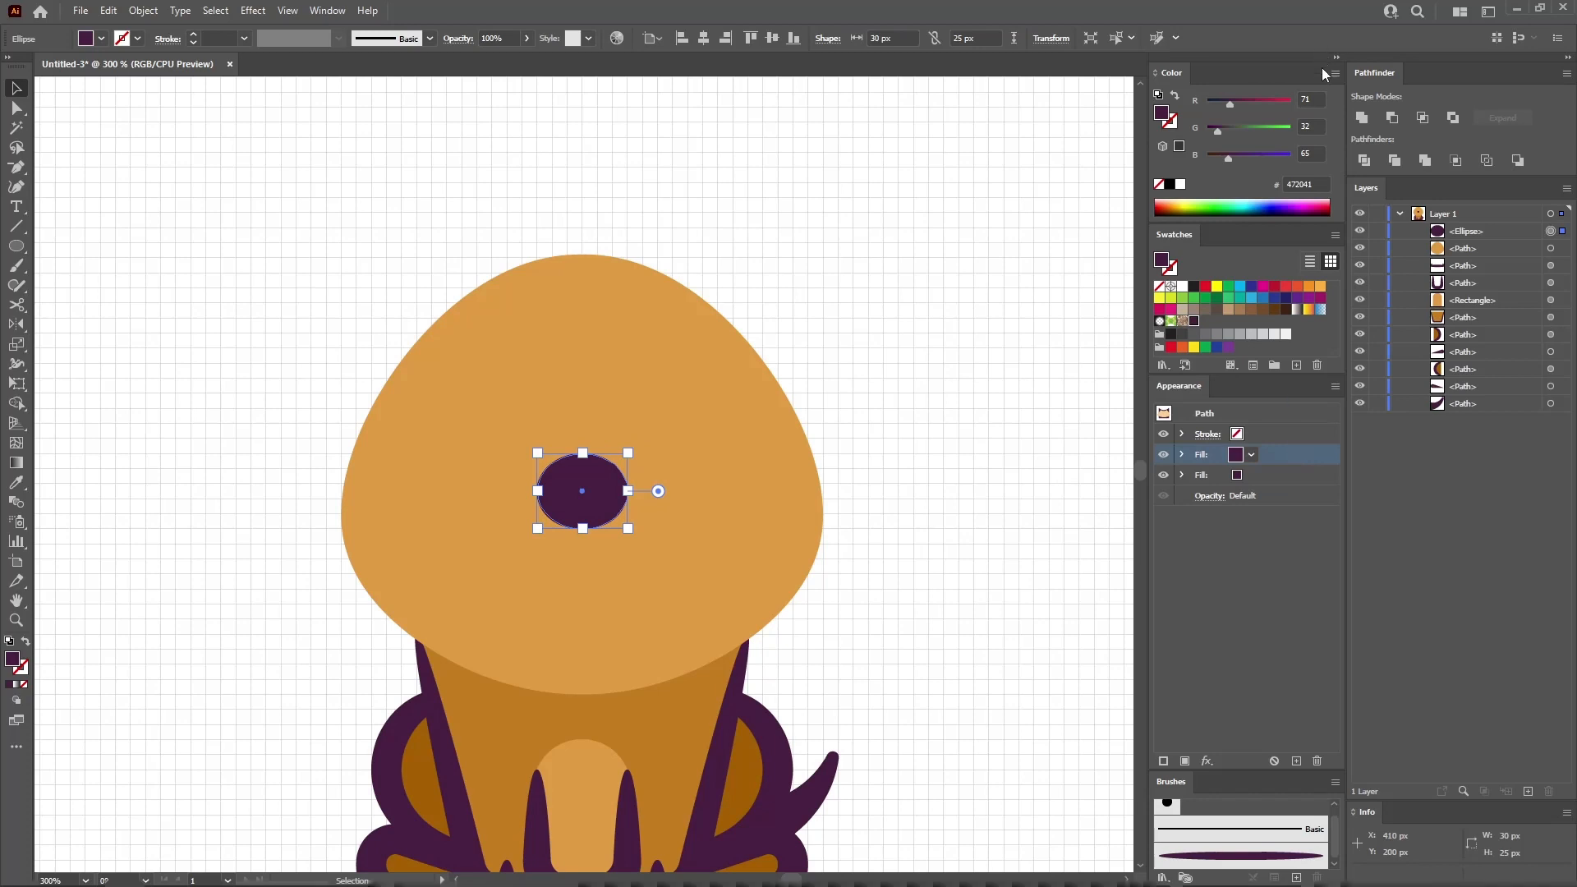
{"action": "type", "text": "250"}
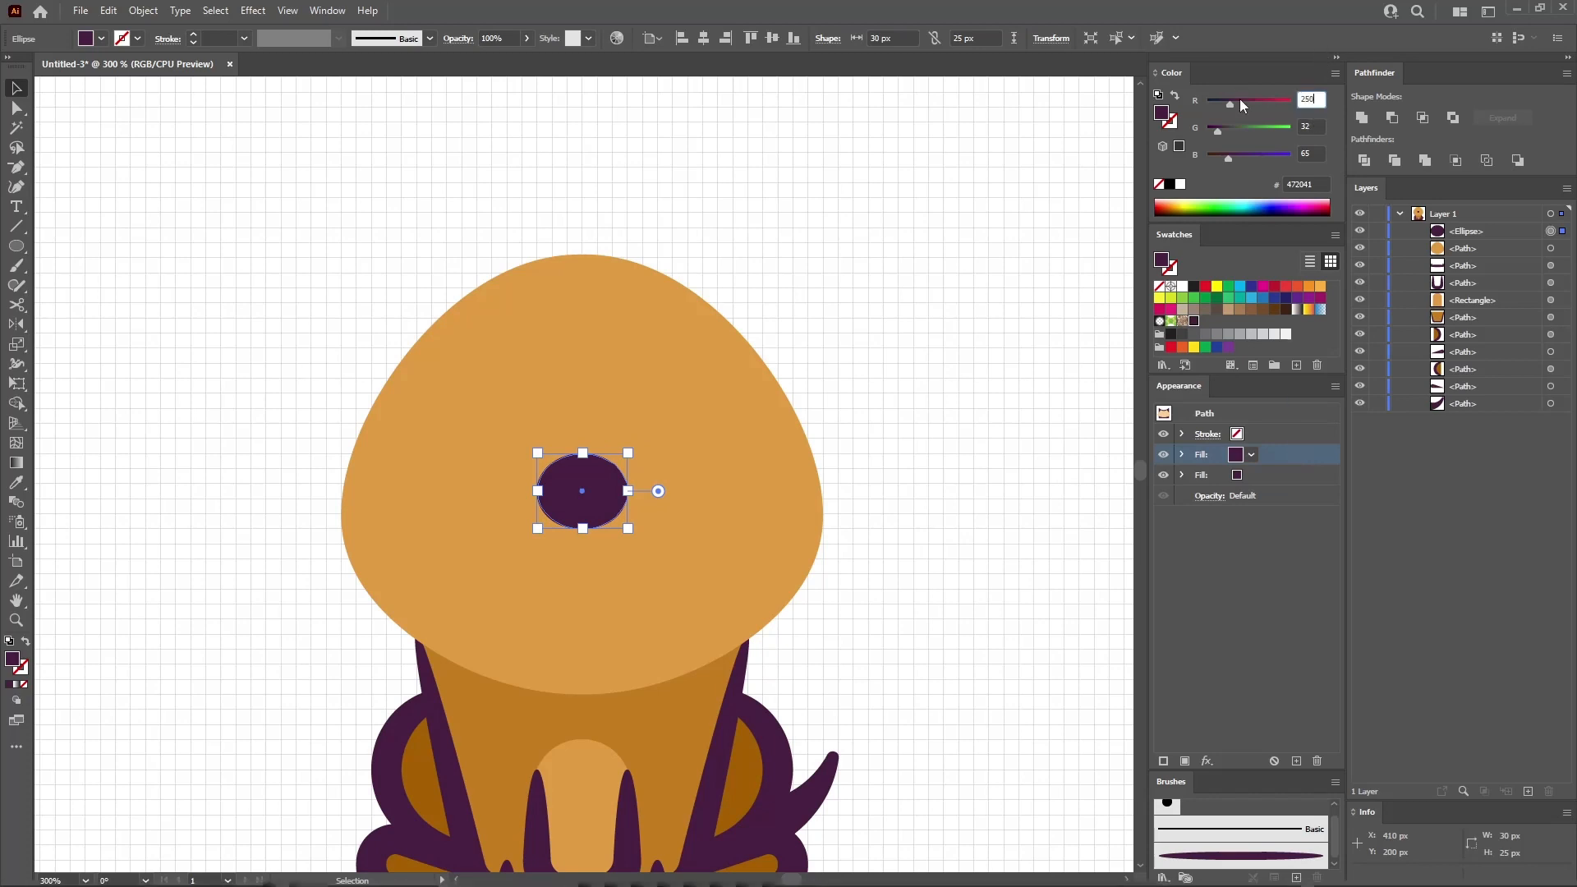
{"action": "key", "text": "Tab"}
{"action": "type", "text": "207"}
{"action": "key", "text": "Tab"}
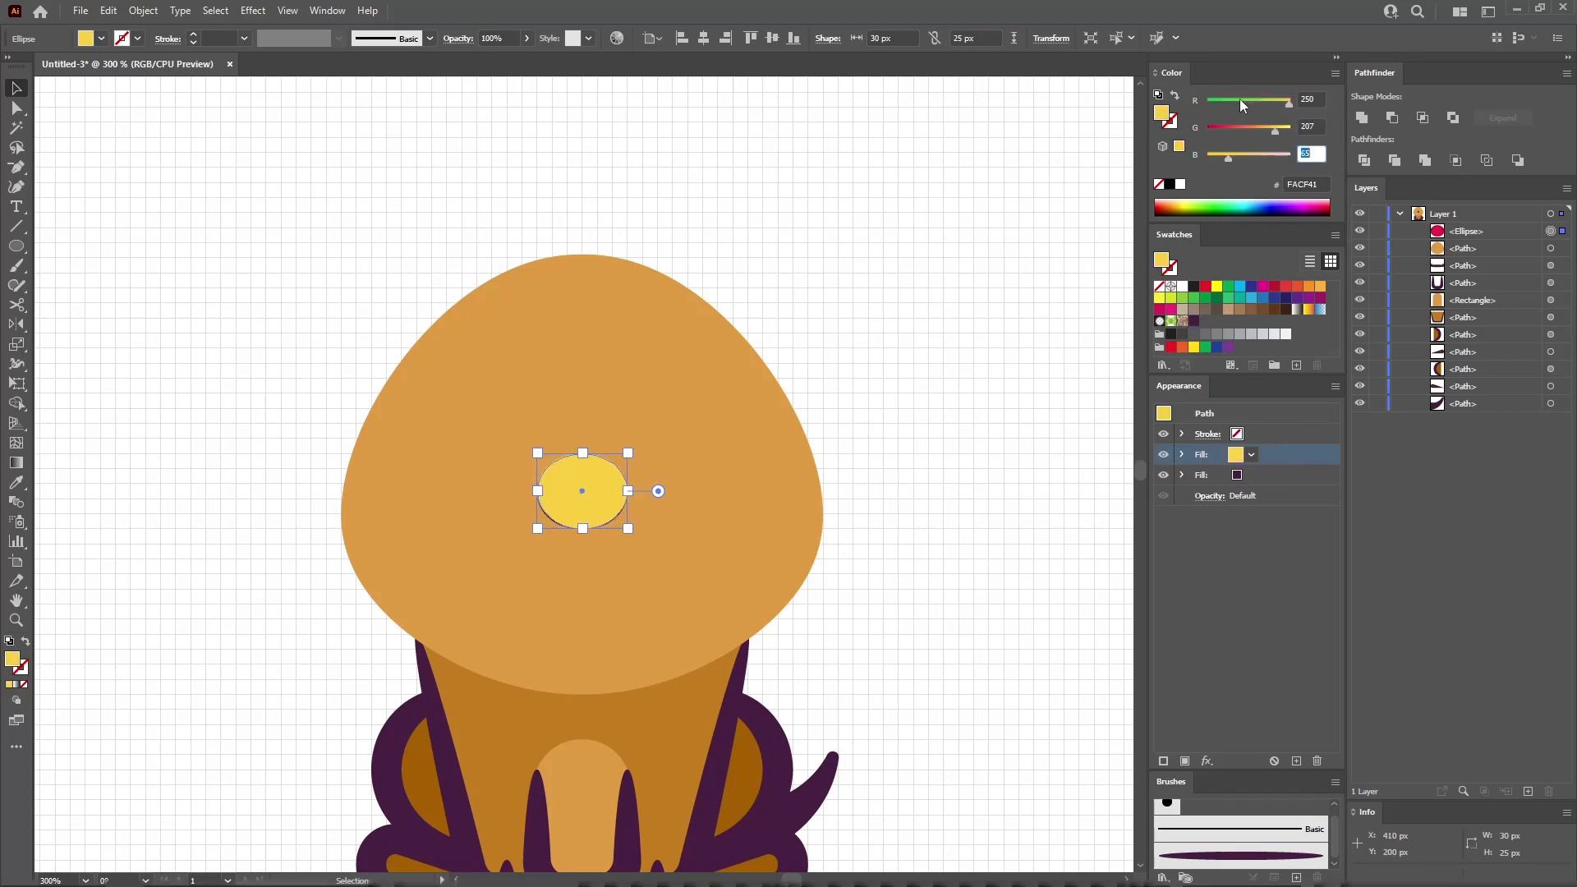
{"action": "type", "text": "152"}
{"action": "key", "text": "Return"}
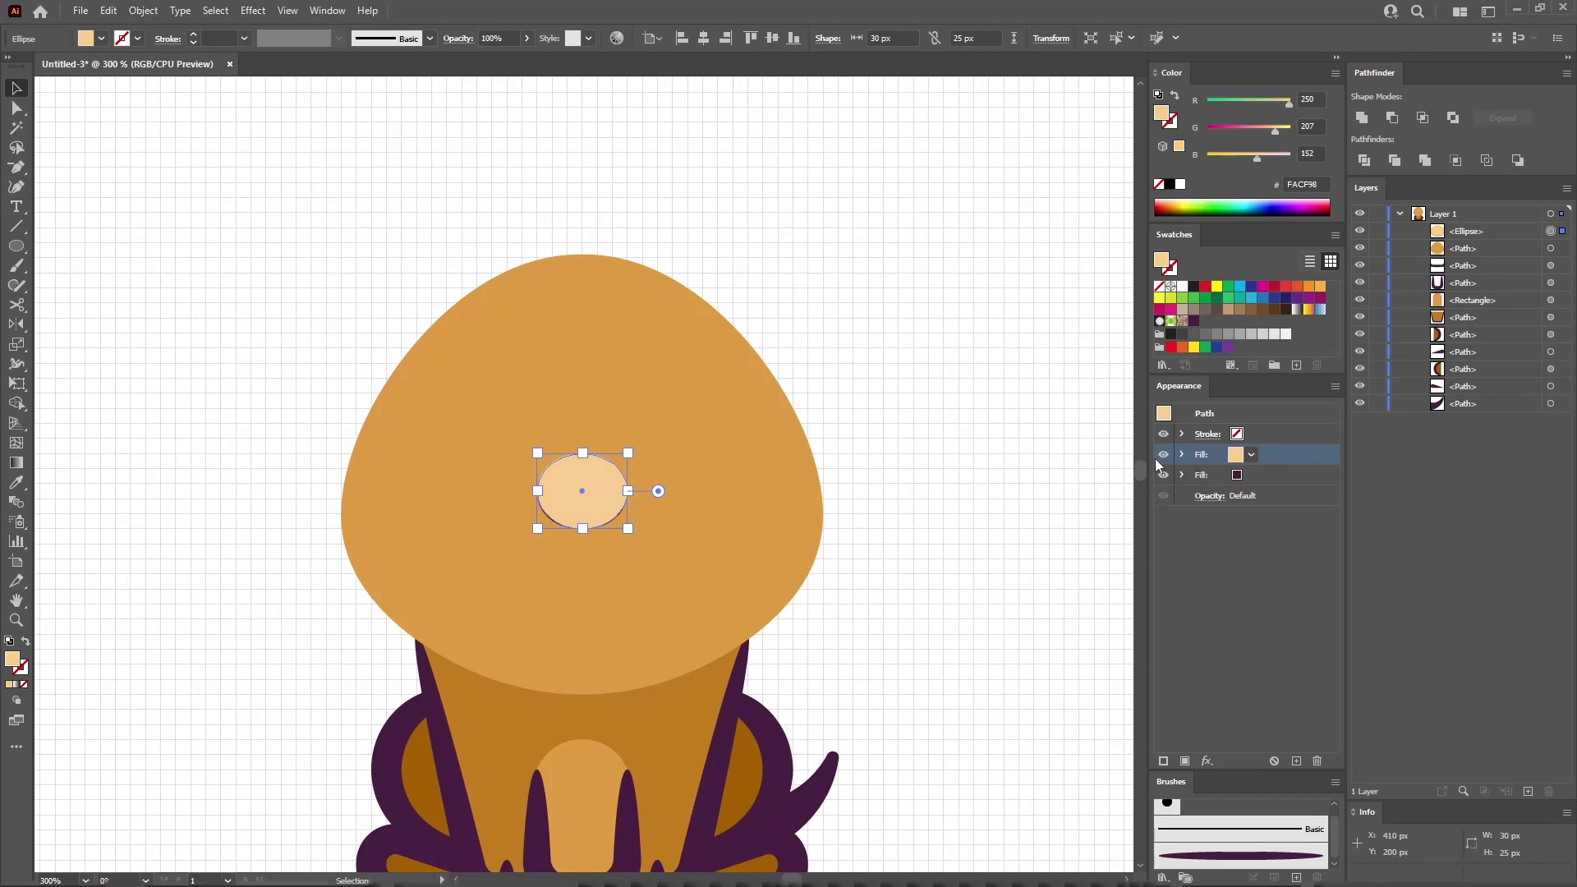
- Apply an Offset Path effect of -10 px with miter joins to the ellipse's light peach fill
{"action": "left_click", "coordinate": [253, 10]}
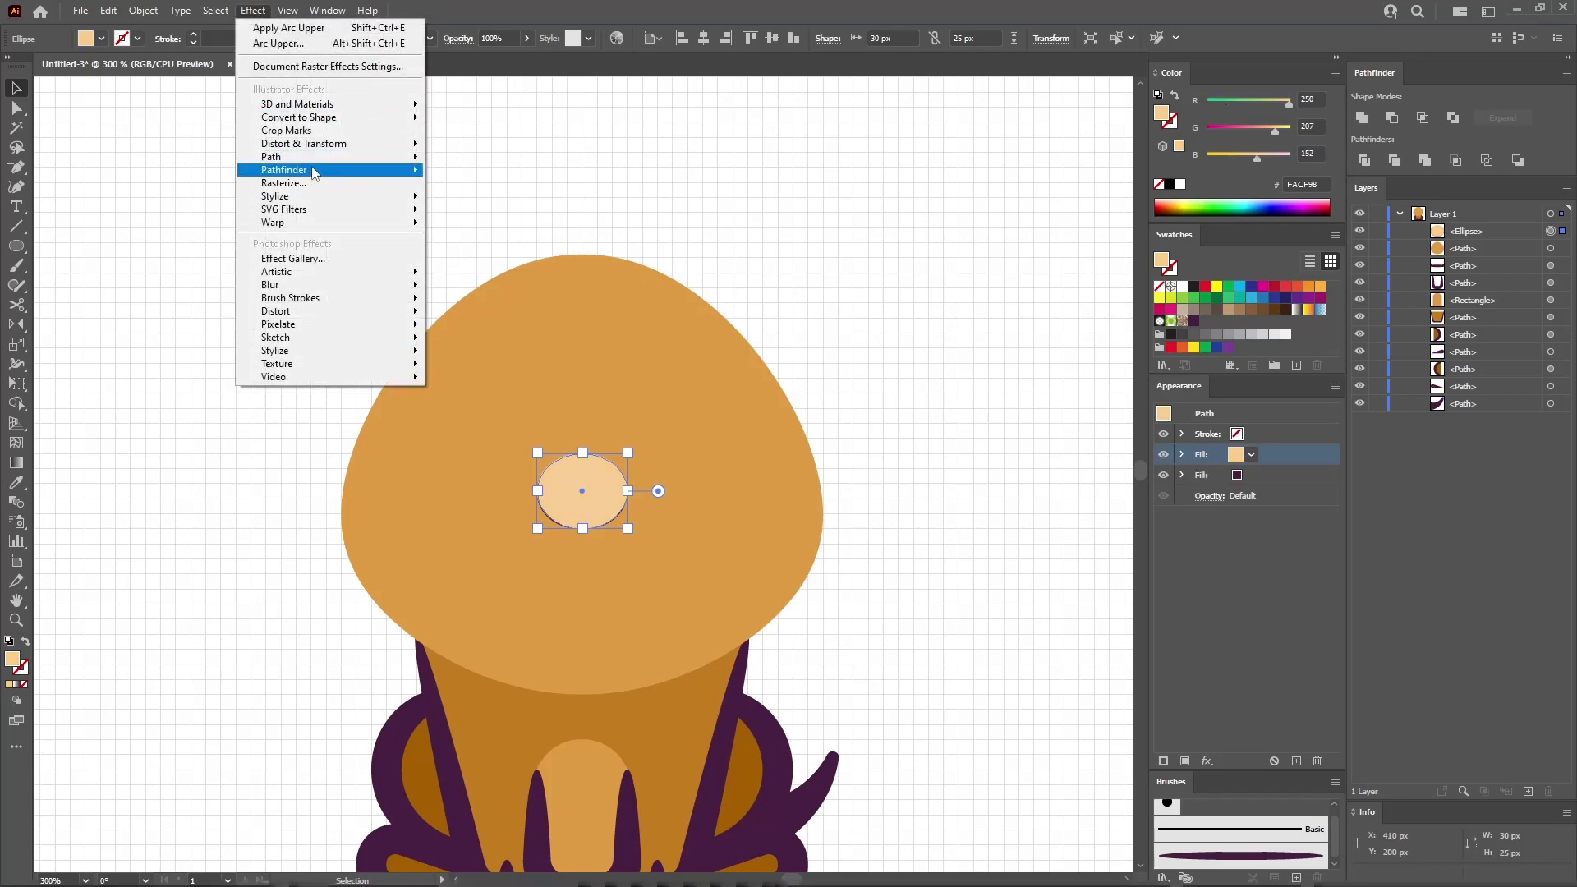
{"action": "mouse_move", "coordinate": [312, 157]}
{"action": "left_click", "coordinate": [457, 160]}
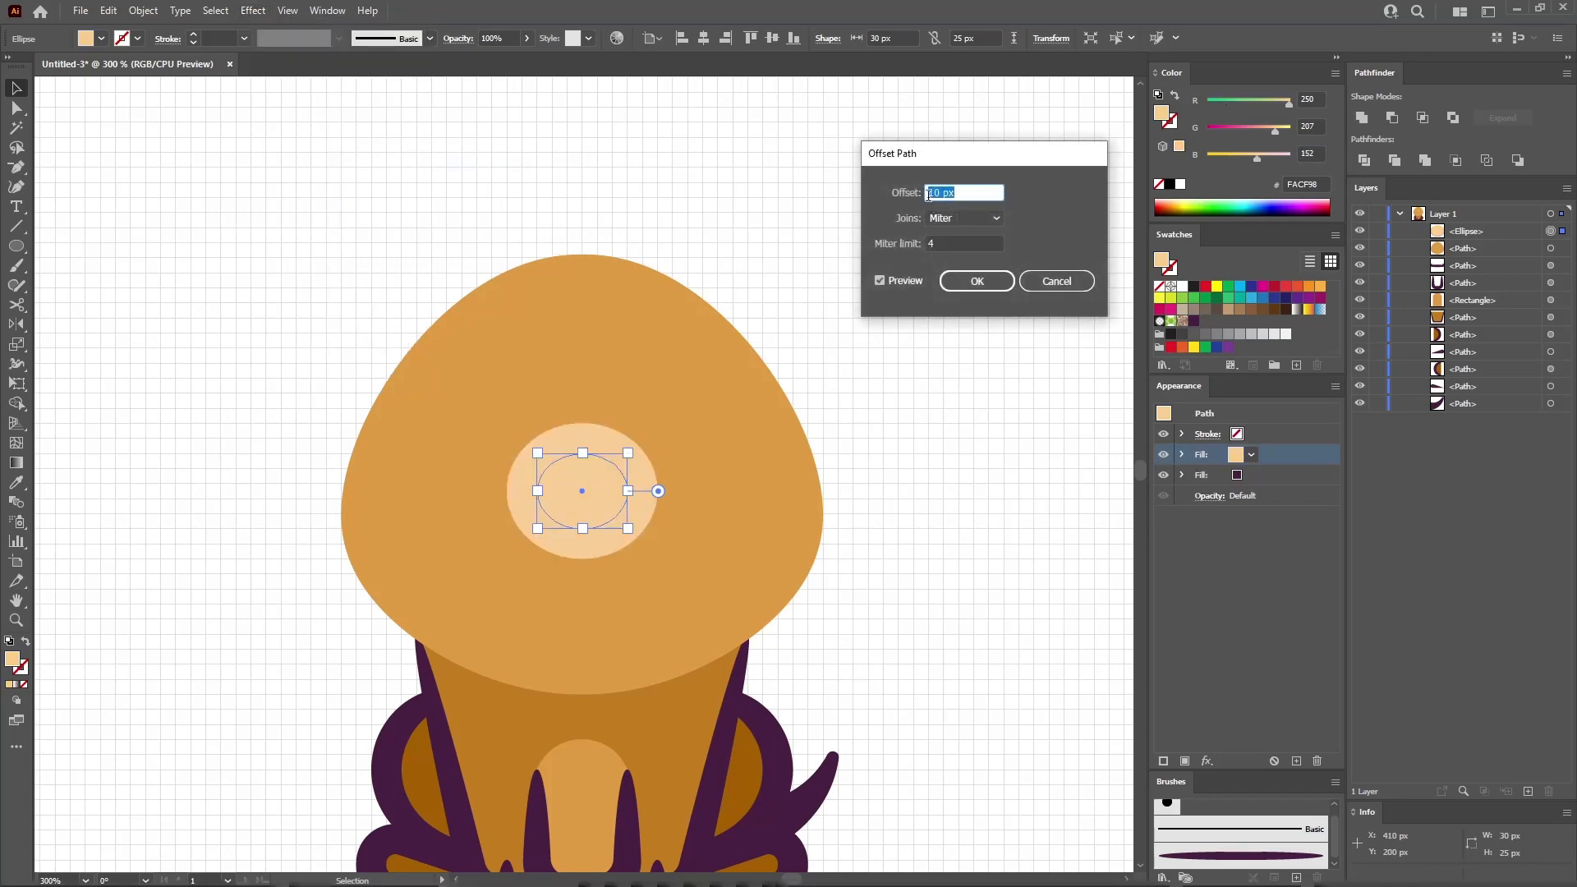
{"action": "type", "text": "-"}
{"action": "left_click", "coordinate": [987, 278]}
- Apply a horizontal Arc warp with a negative bend and no distortion to the peach highlight fill
{"action": "left_click", "coordinate": [1182, 454]}
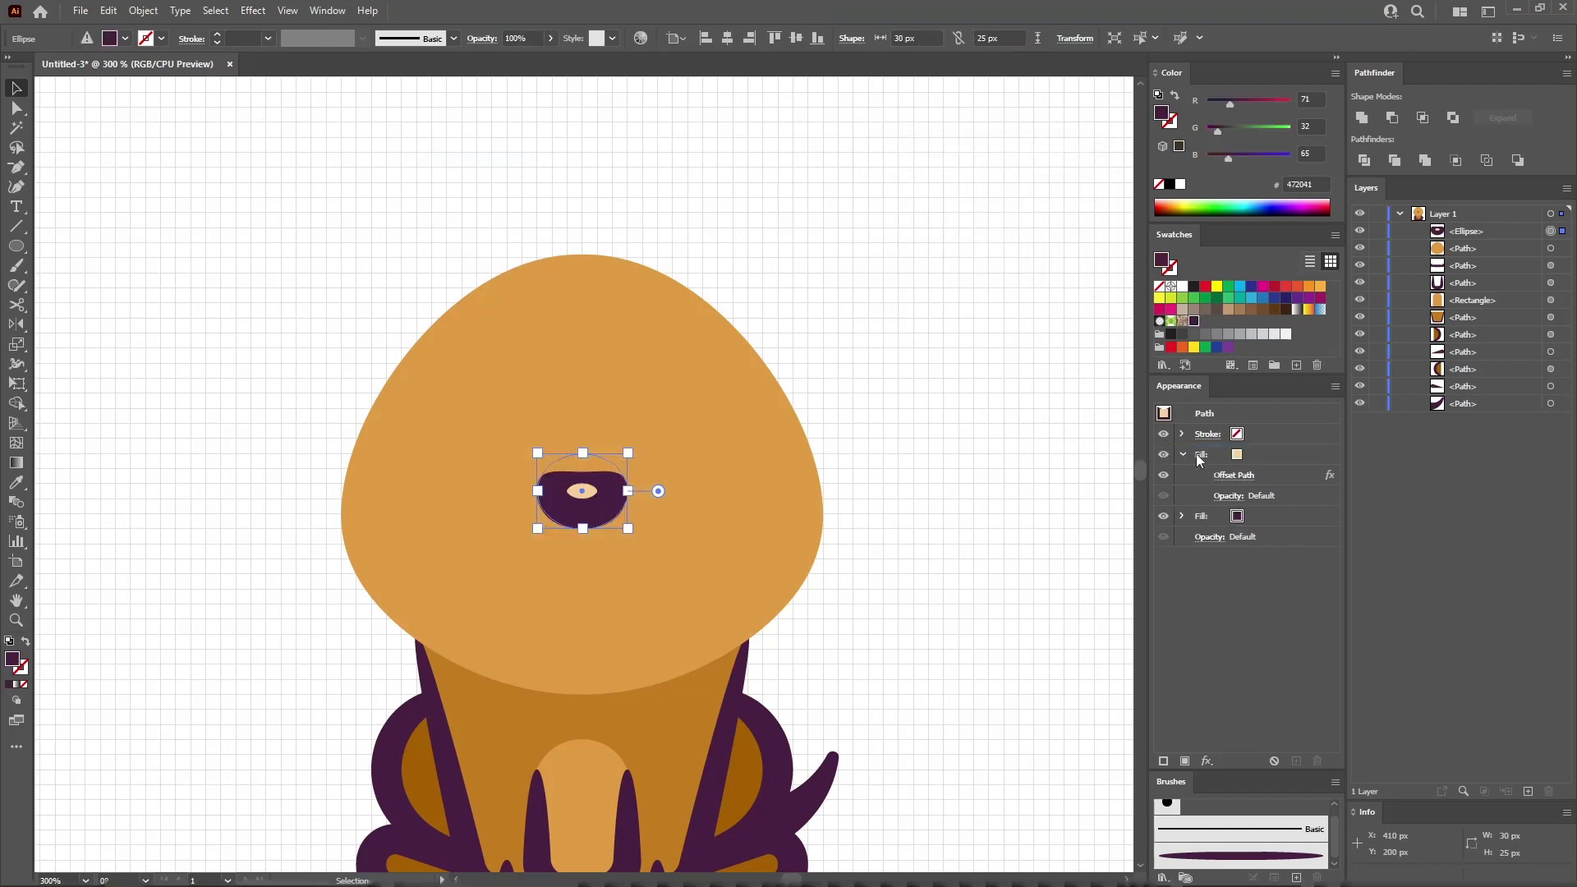
{"action": "left_click", "coordinate": [253, 11]}
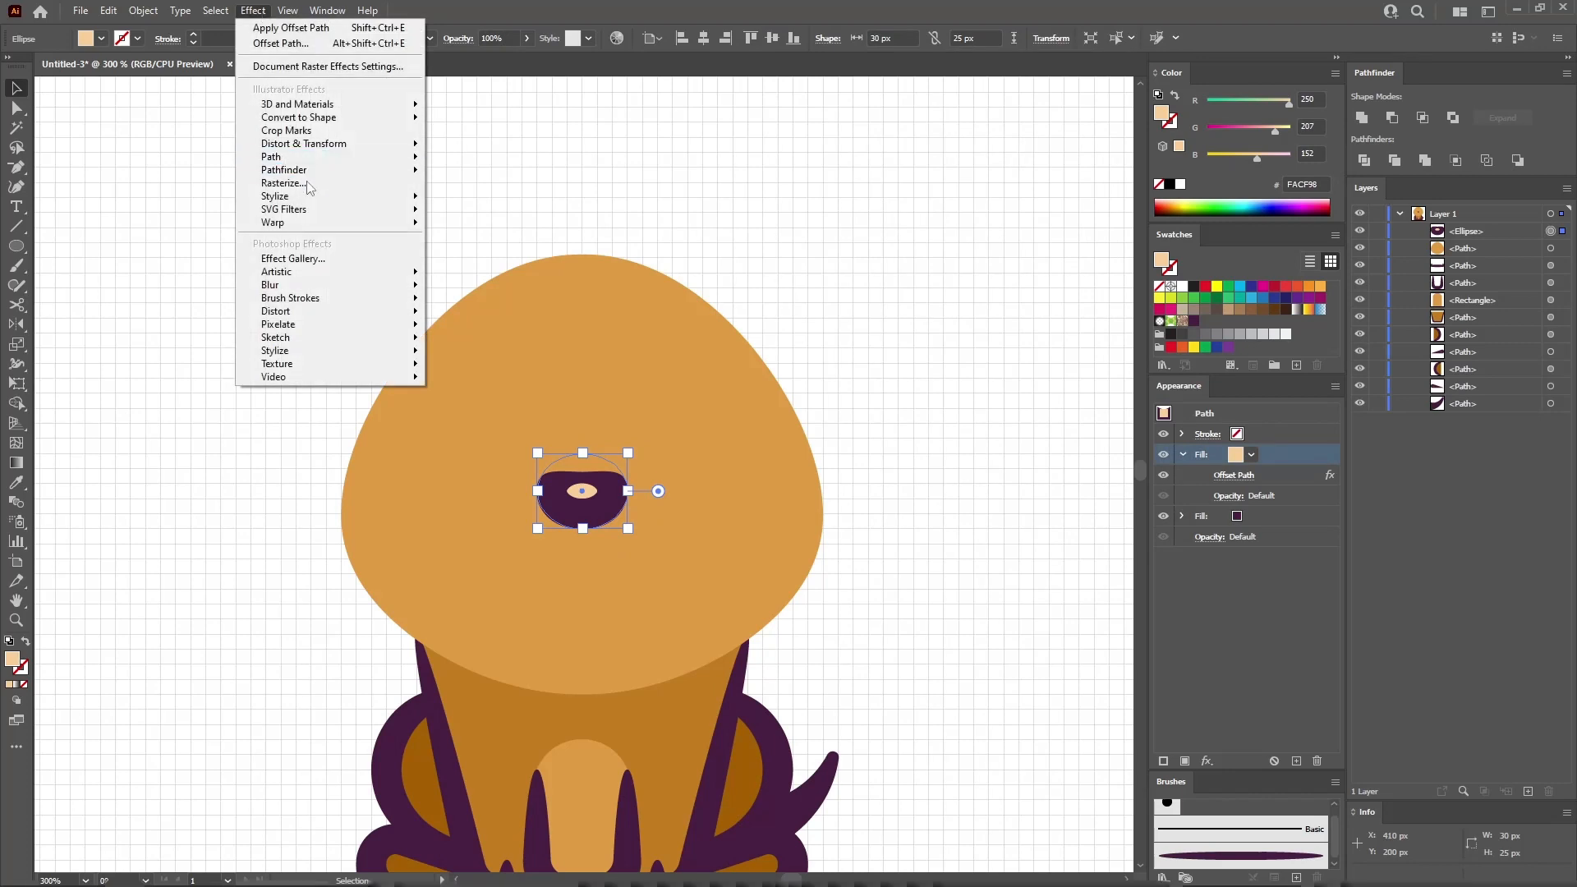
{"action": "mouse_move", "coordinate": [297, 224]}
{"action": "left_click", "coordinate": [476, 225]}
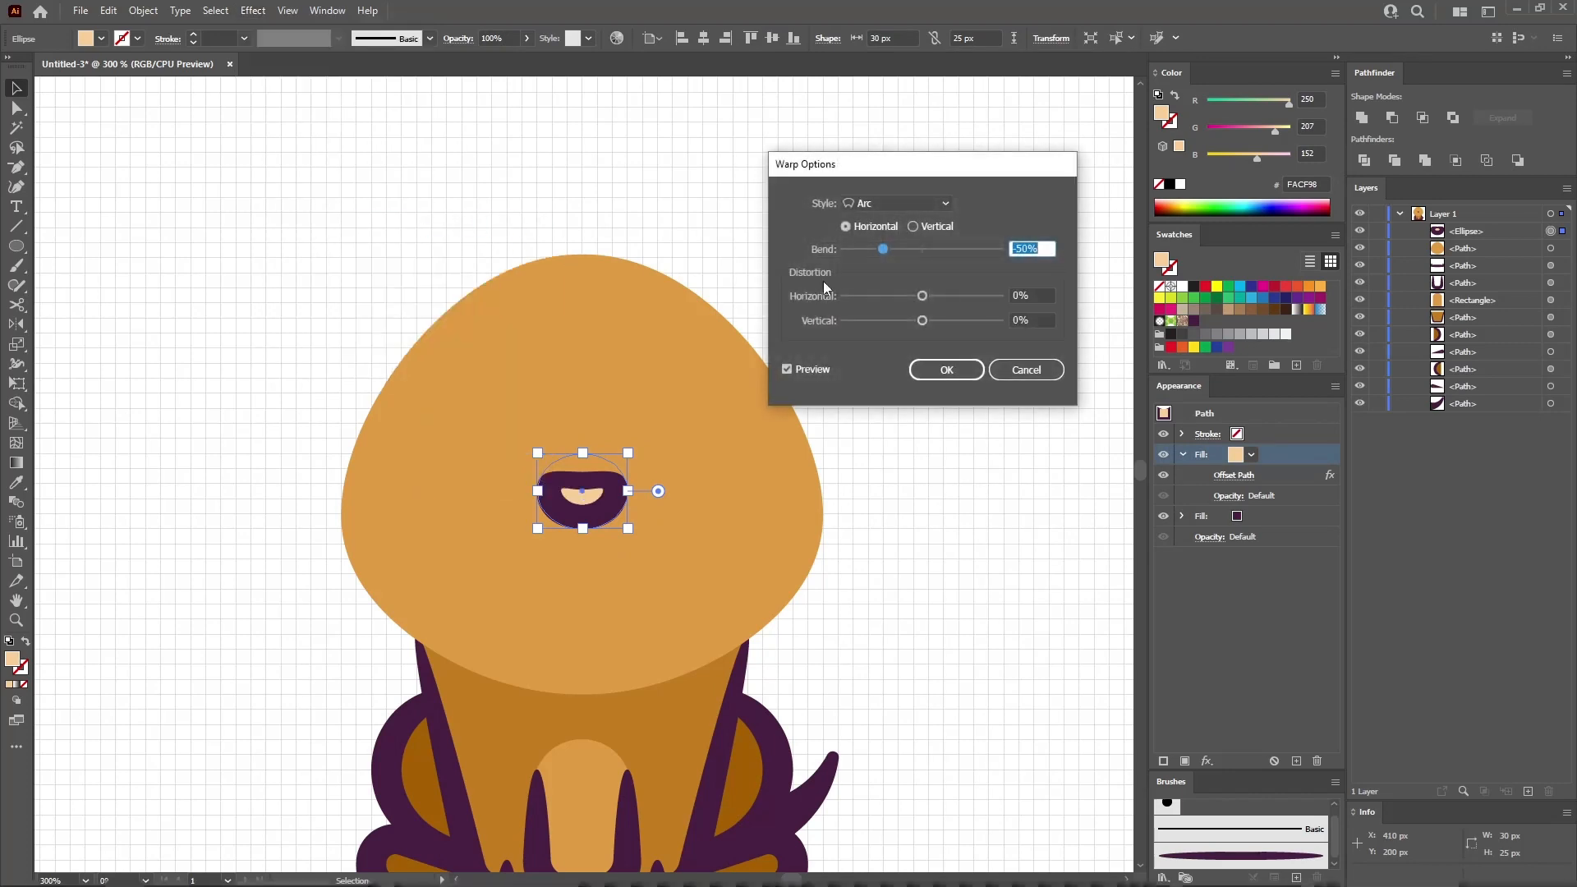
{"action": "left_click", "coordinate": [847, 225]}
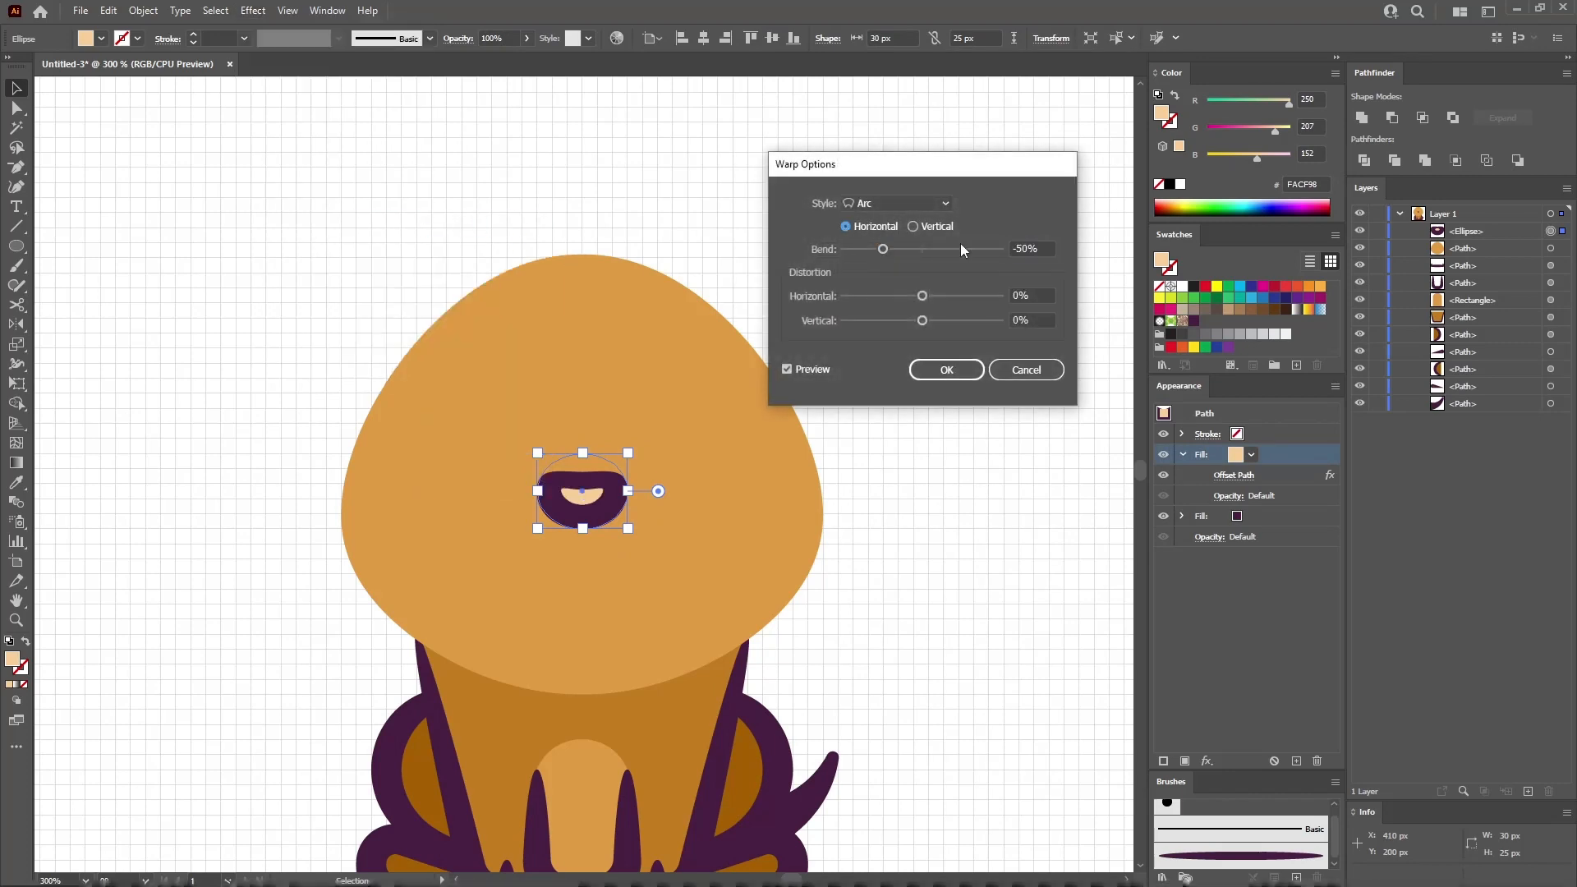
{"action": "left_click", "coordinate": [1018, 246]}
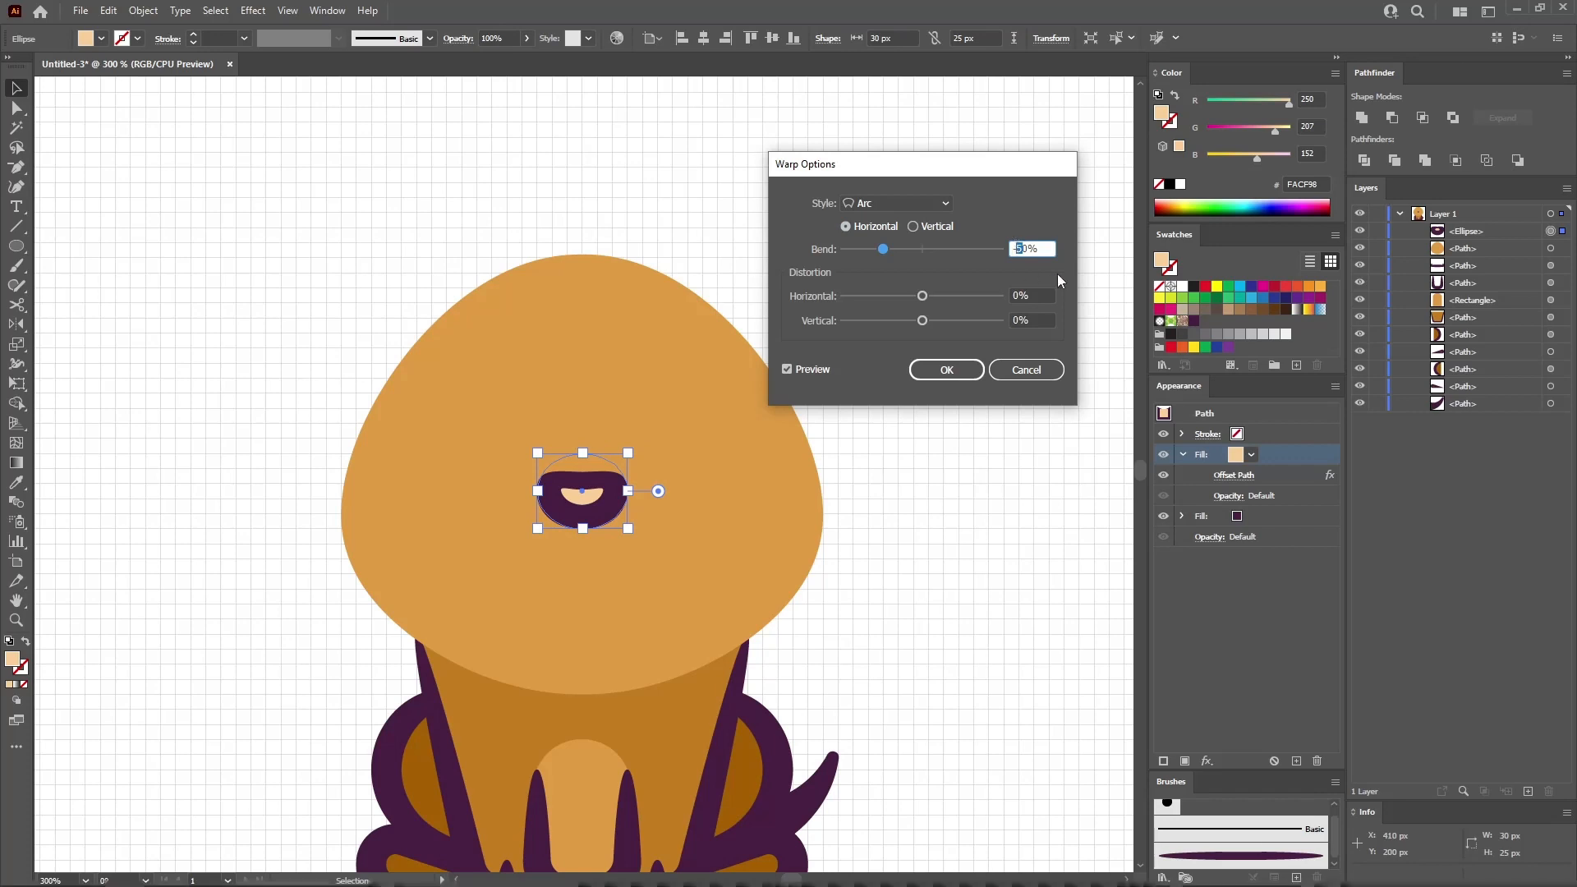
{"action": "left_click", "coordinate": [946, 370]}
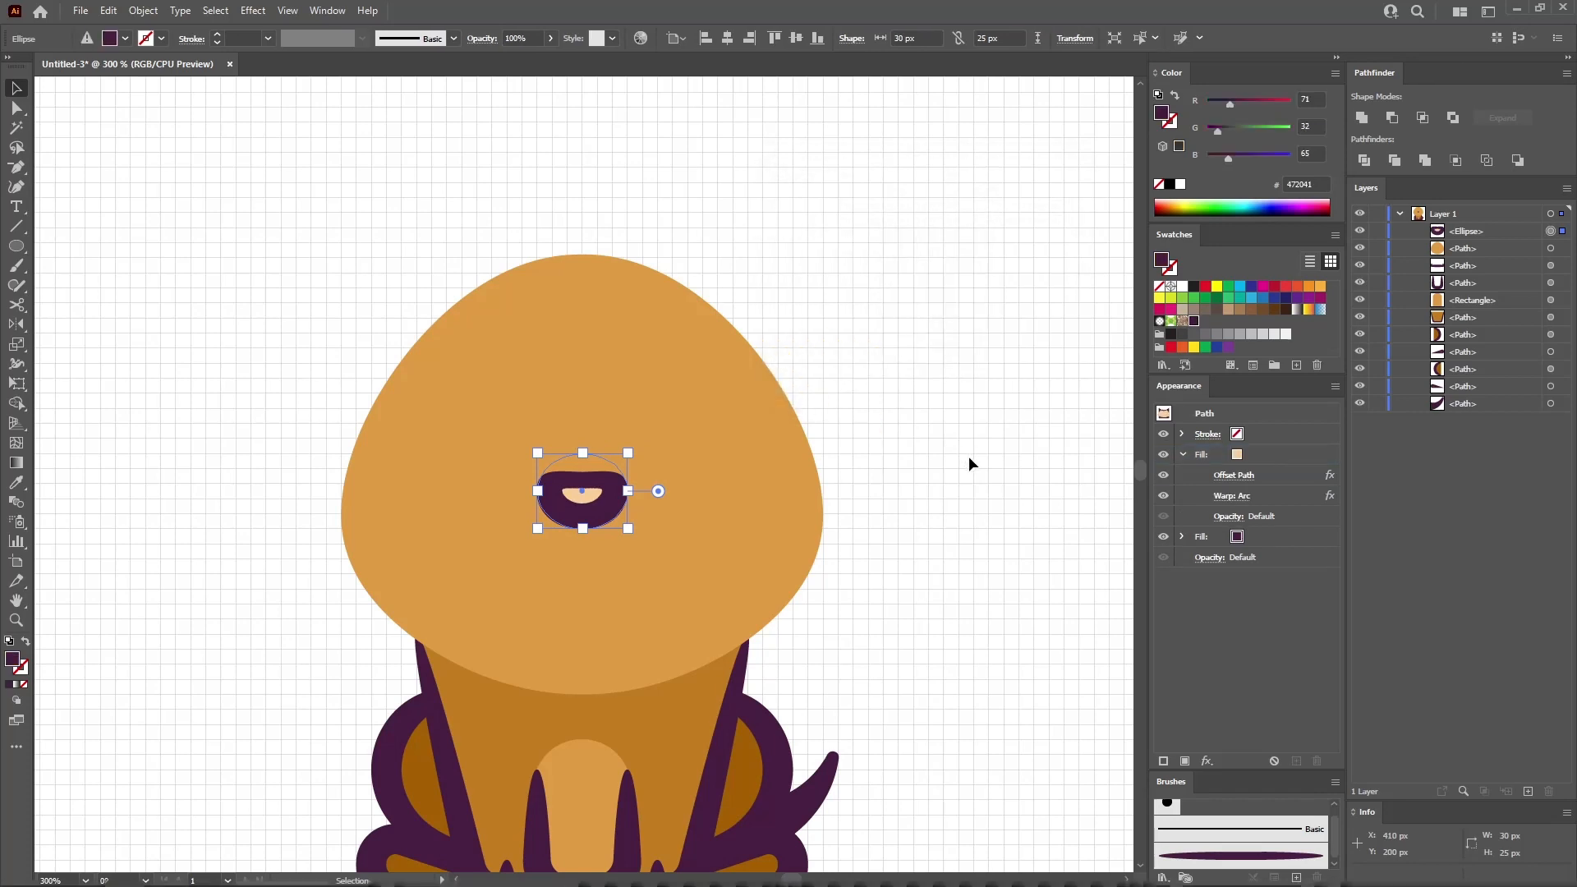
- Apply a Transform effect to the peach fill that moves it -2 px vertically
{"action": "left_click", "coordinate": [1266, 455]}
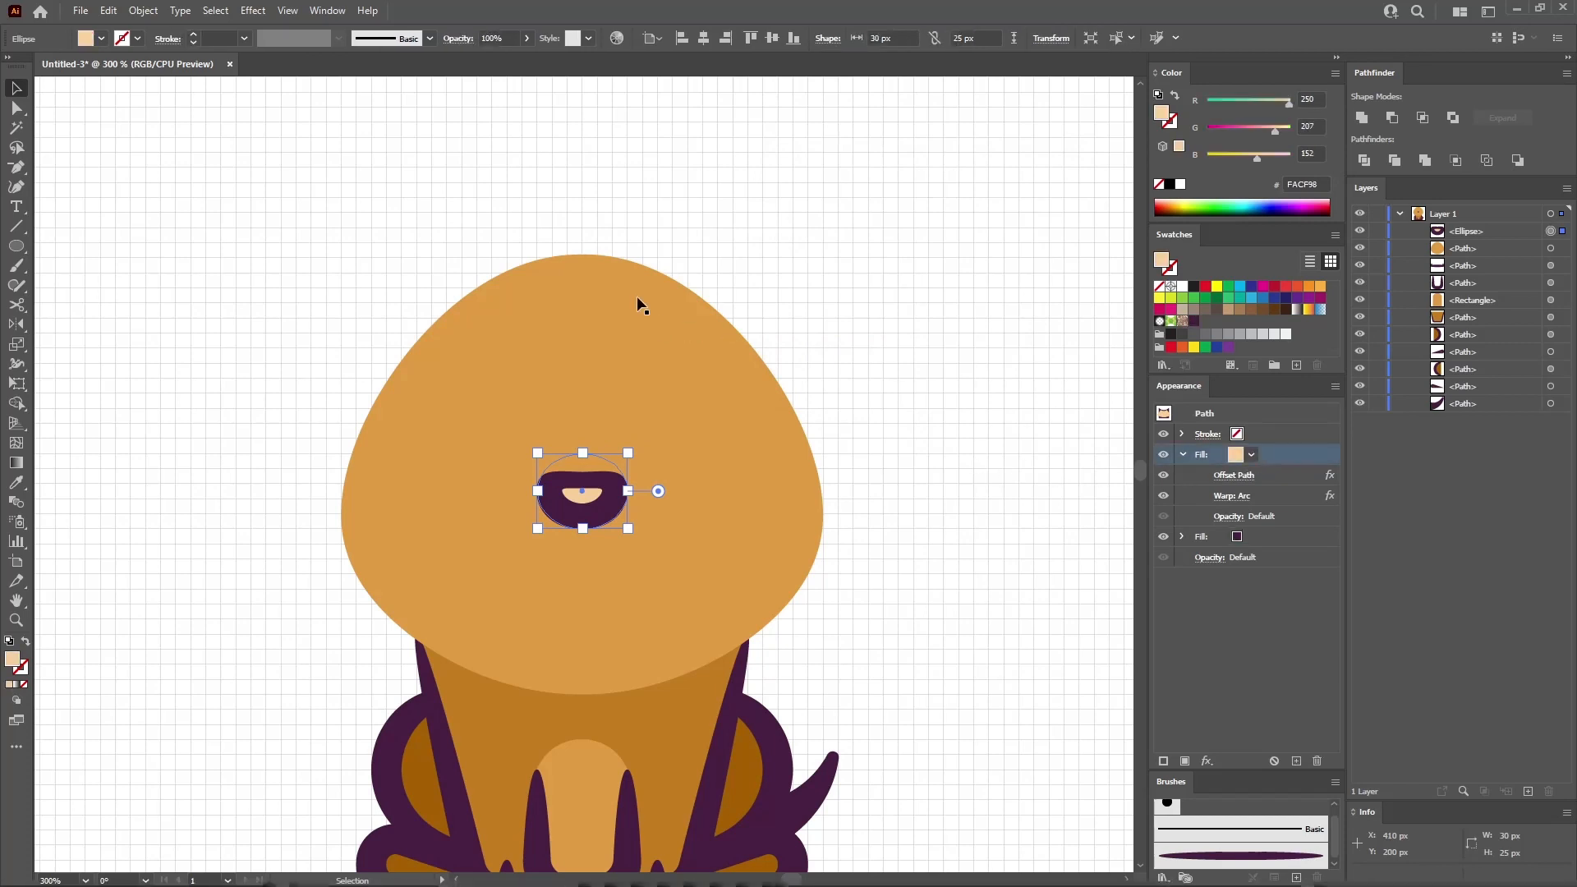
{"action": "left_click", "coordinate": [252, 10]}
{"action": "mouse_move", "coordinate": [386, 144]}
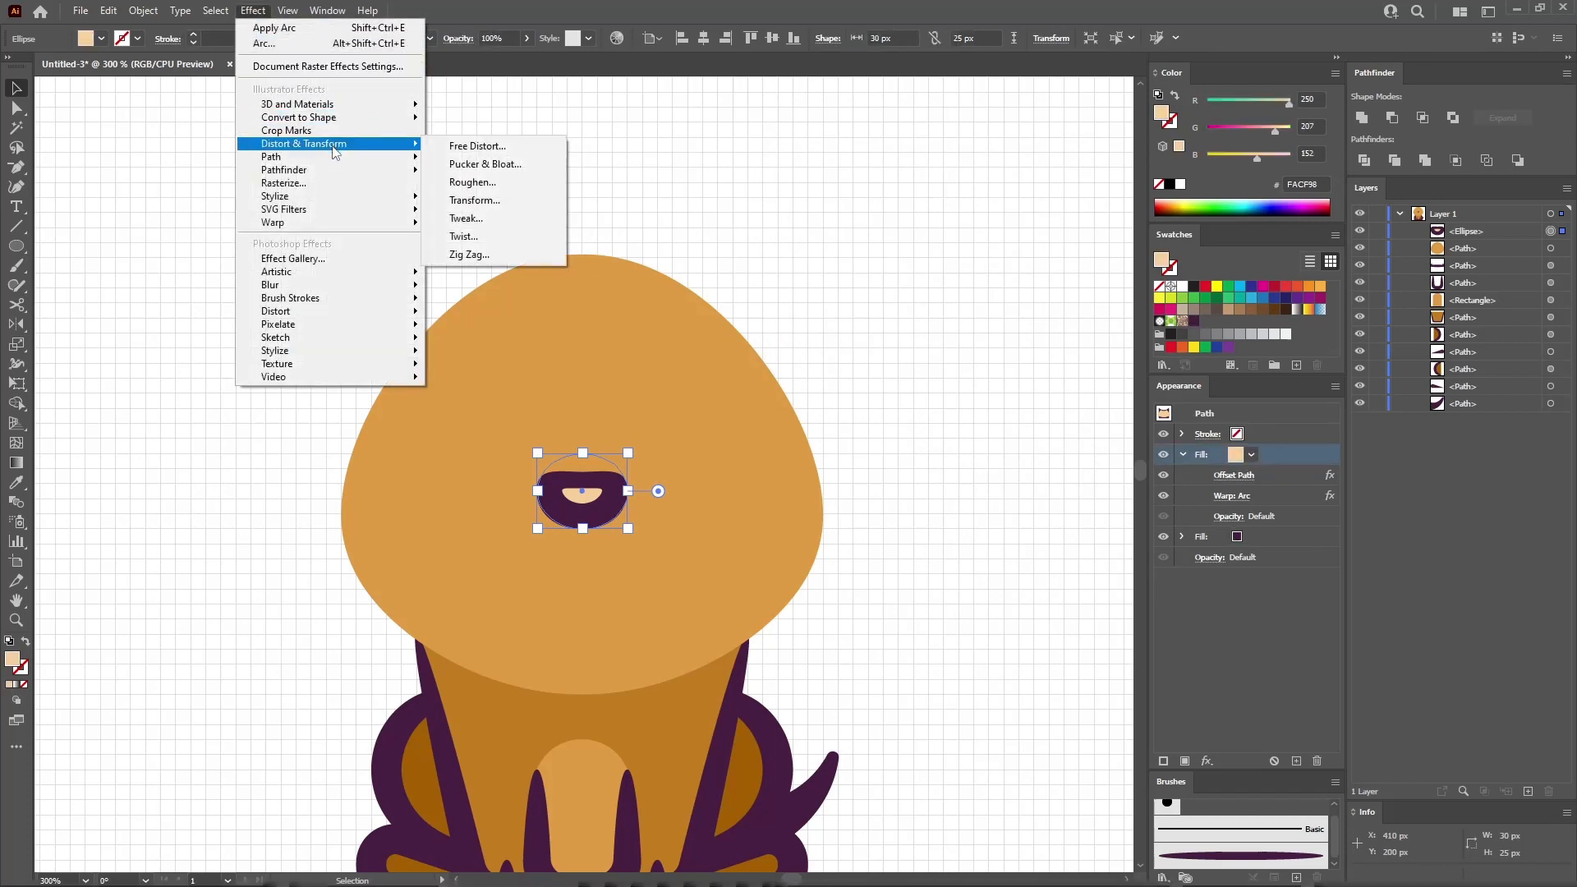
{"action": "left_click", "coordinate": [474, 201]}
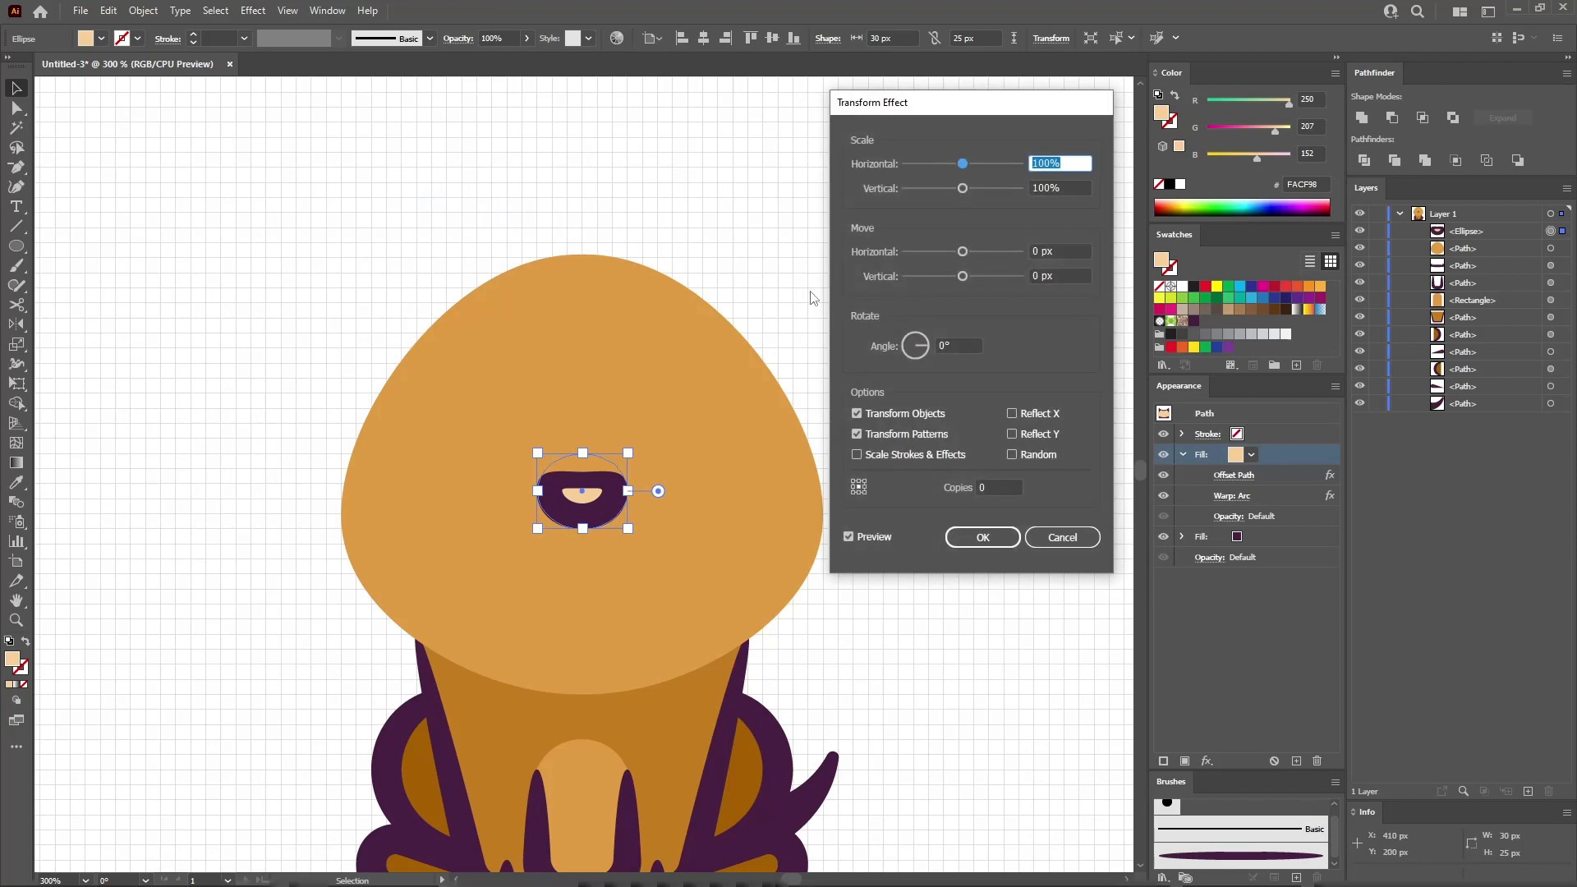
{"action": "left_click", "coordinate": [1031, 275]}
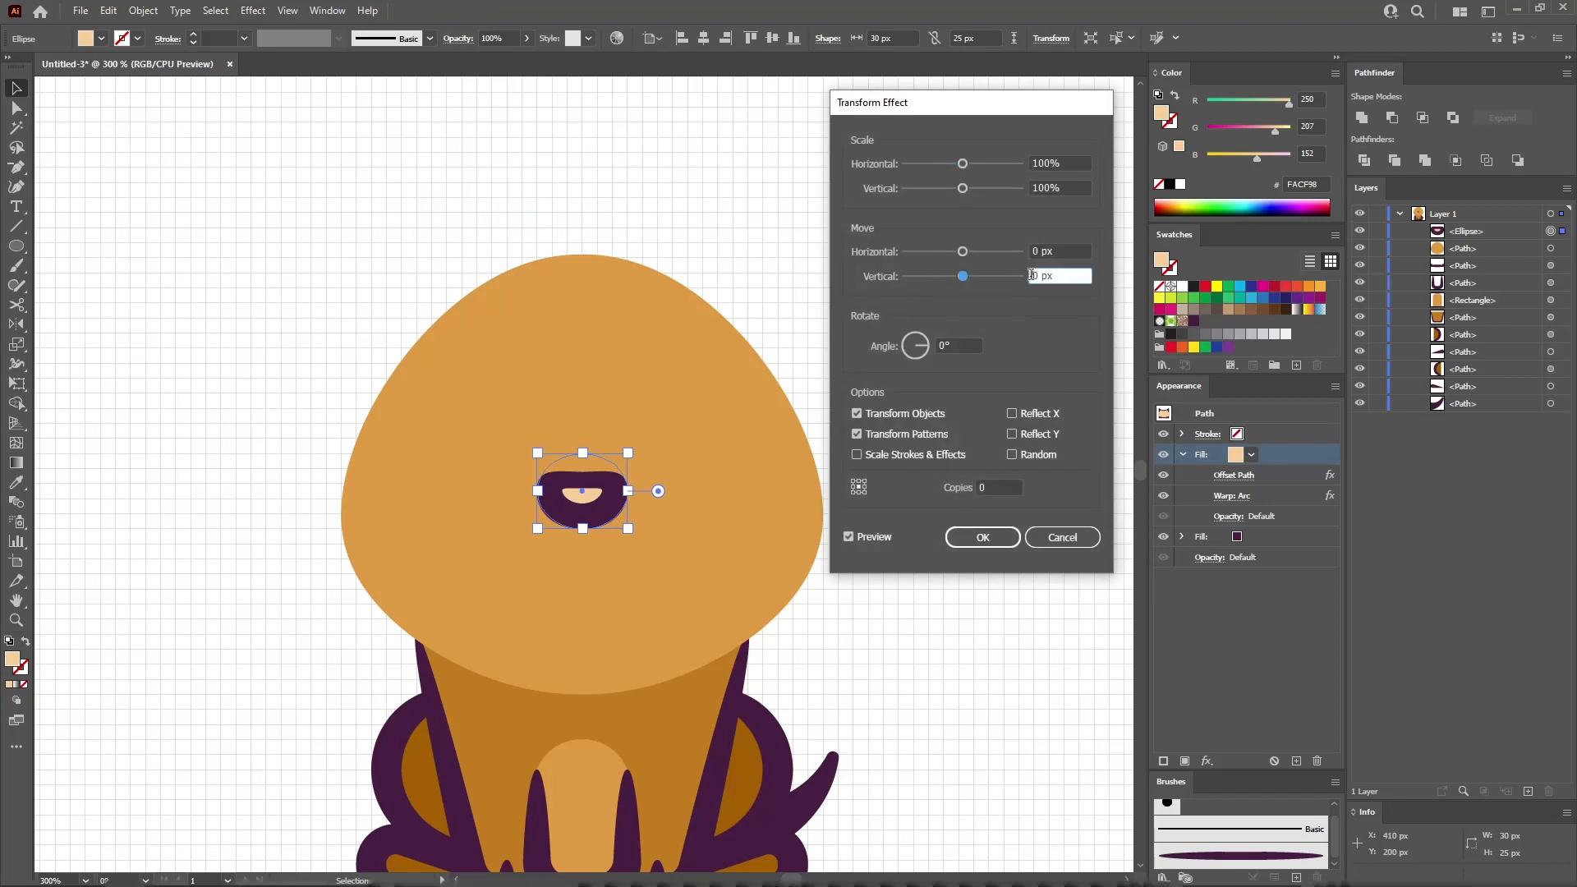
{"action": "type", "text": "-"}
{"action": "left_click_drag", "start_coordinate": [1036, 277], "coordinate": [1043, 279]}
{"action": "type", "text": "2"}
{"action": "left_click", "coordinate": [1055, 252]}
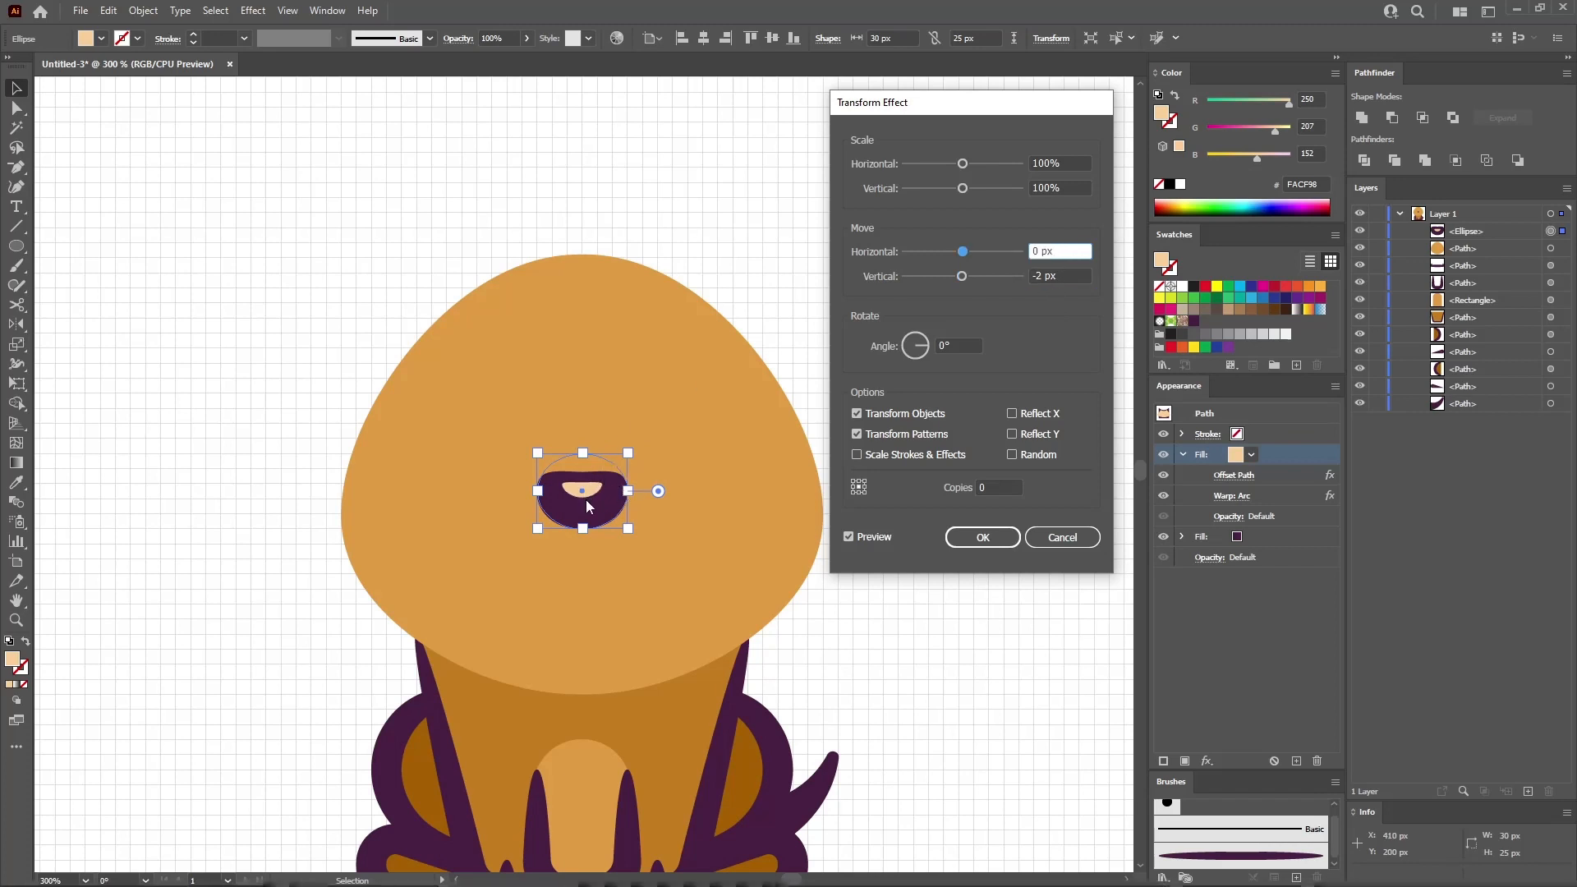
{"action": "left_click", "coordinate": [982, 537]}
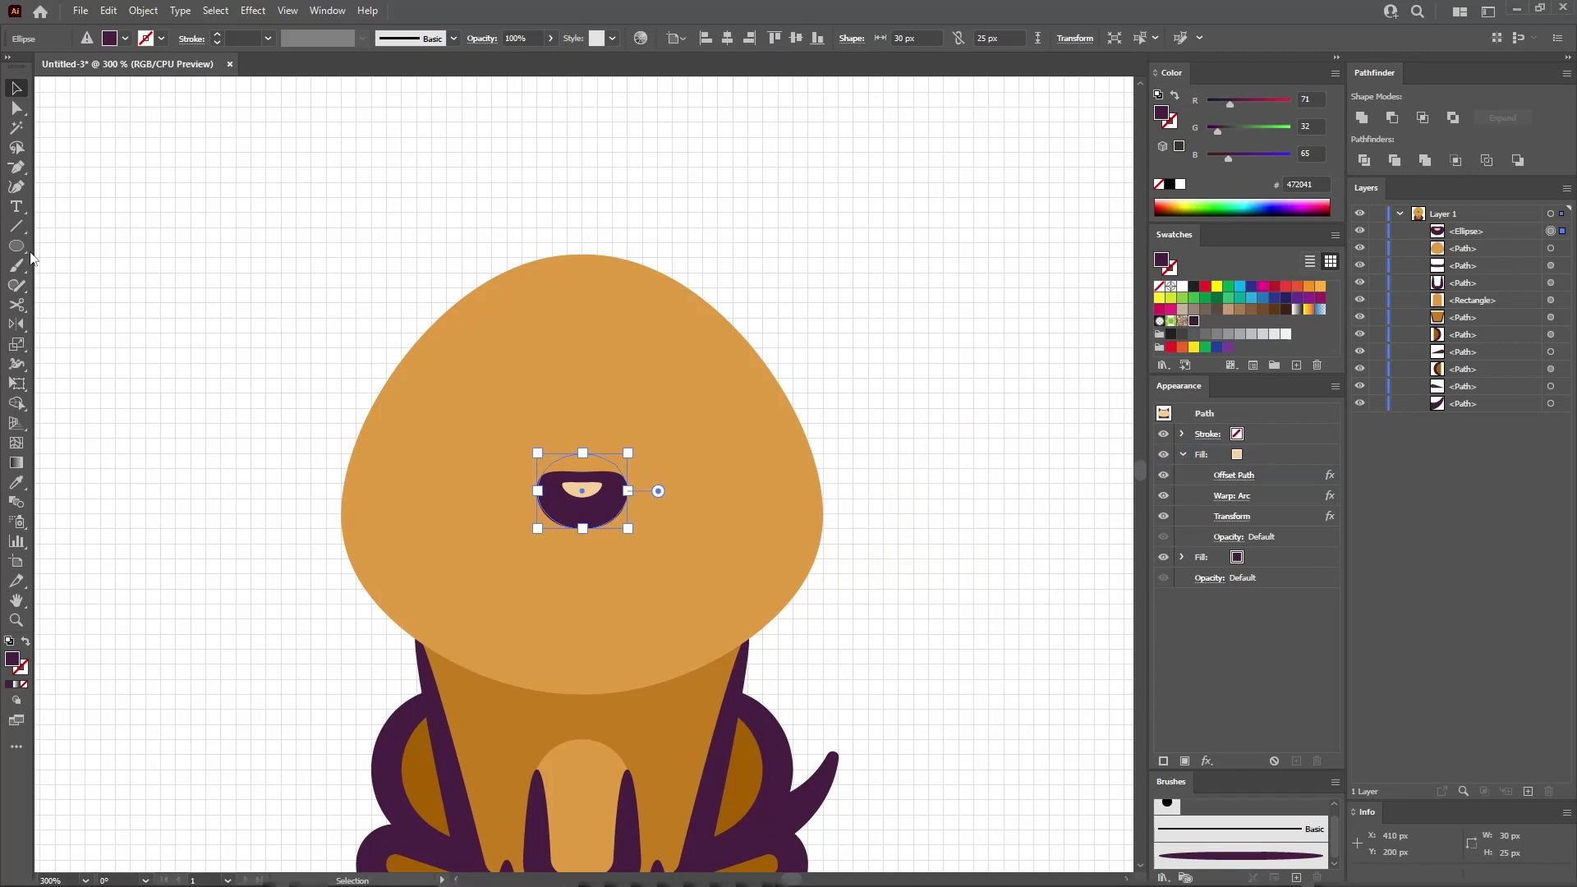
- Draw a 30 px dark purple circle, place it below the nose's left half, and duplicate it directly to the right
{"action": "key", "text": "l"}
{"action": "left_click_drag", "start_coordinate": [331, 428], "coordinate": [400, 510]}
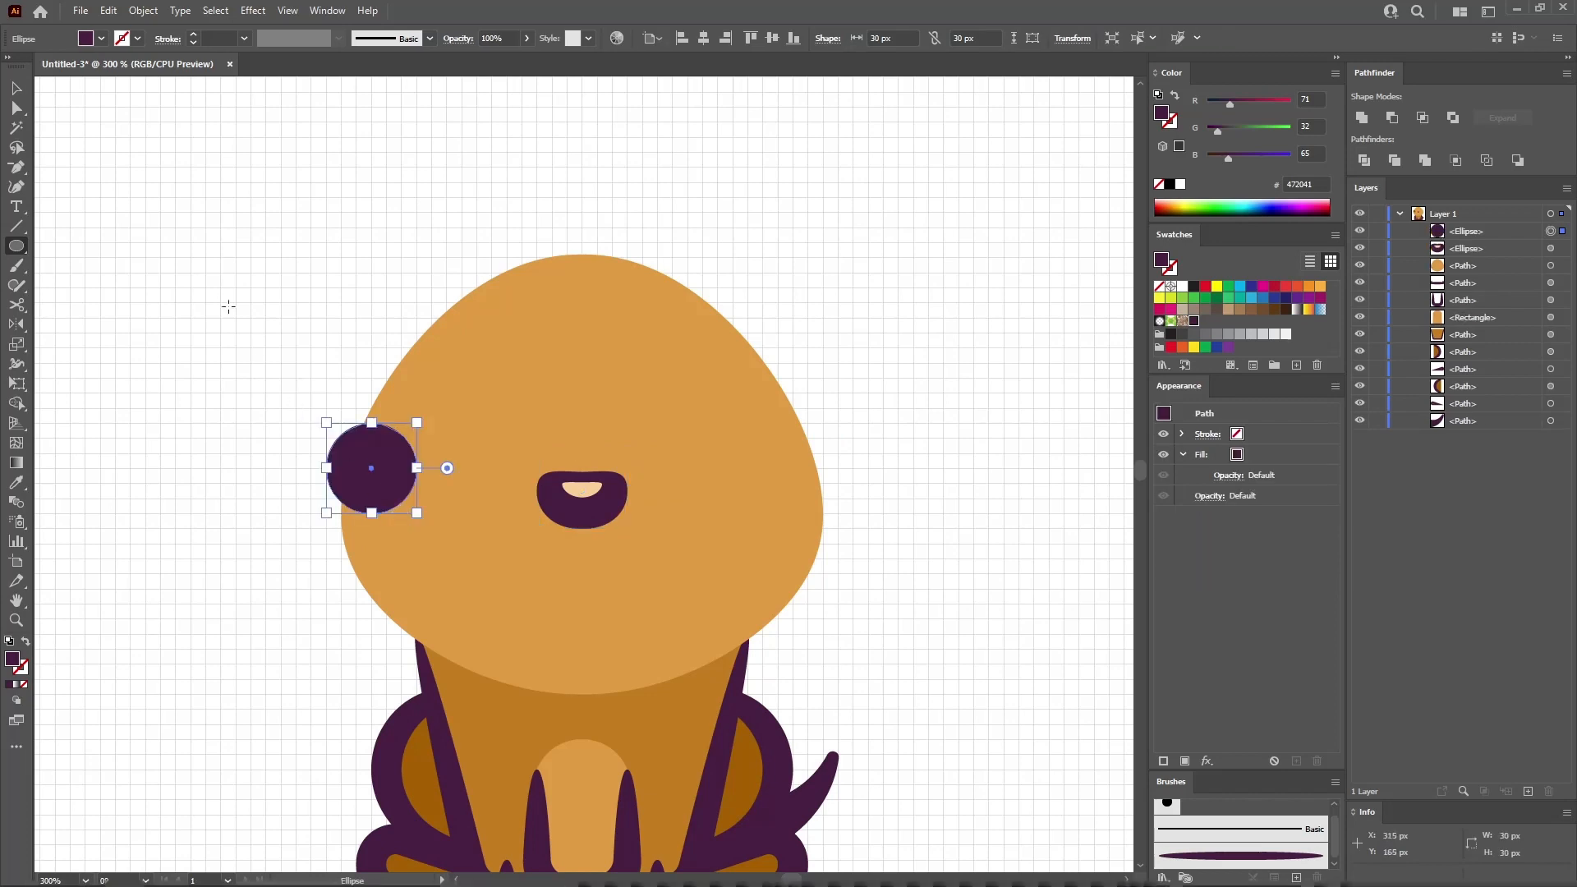
{"action": "key", "text": "v"}
{"action": "left_click_drag", "start_coordinate": [414, 457], "coordinate": [558, 513]}
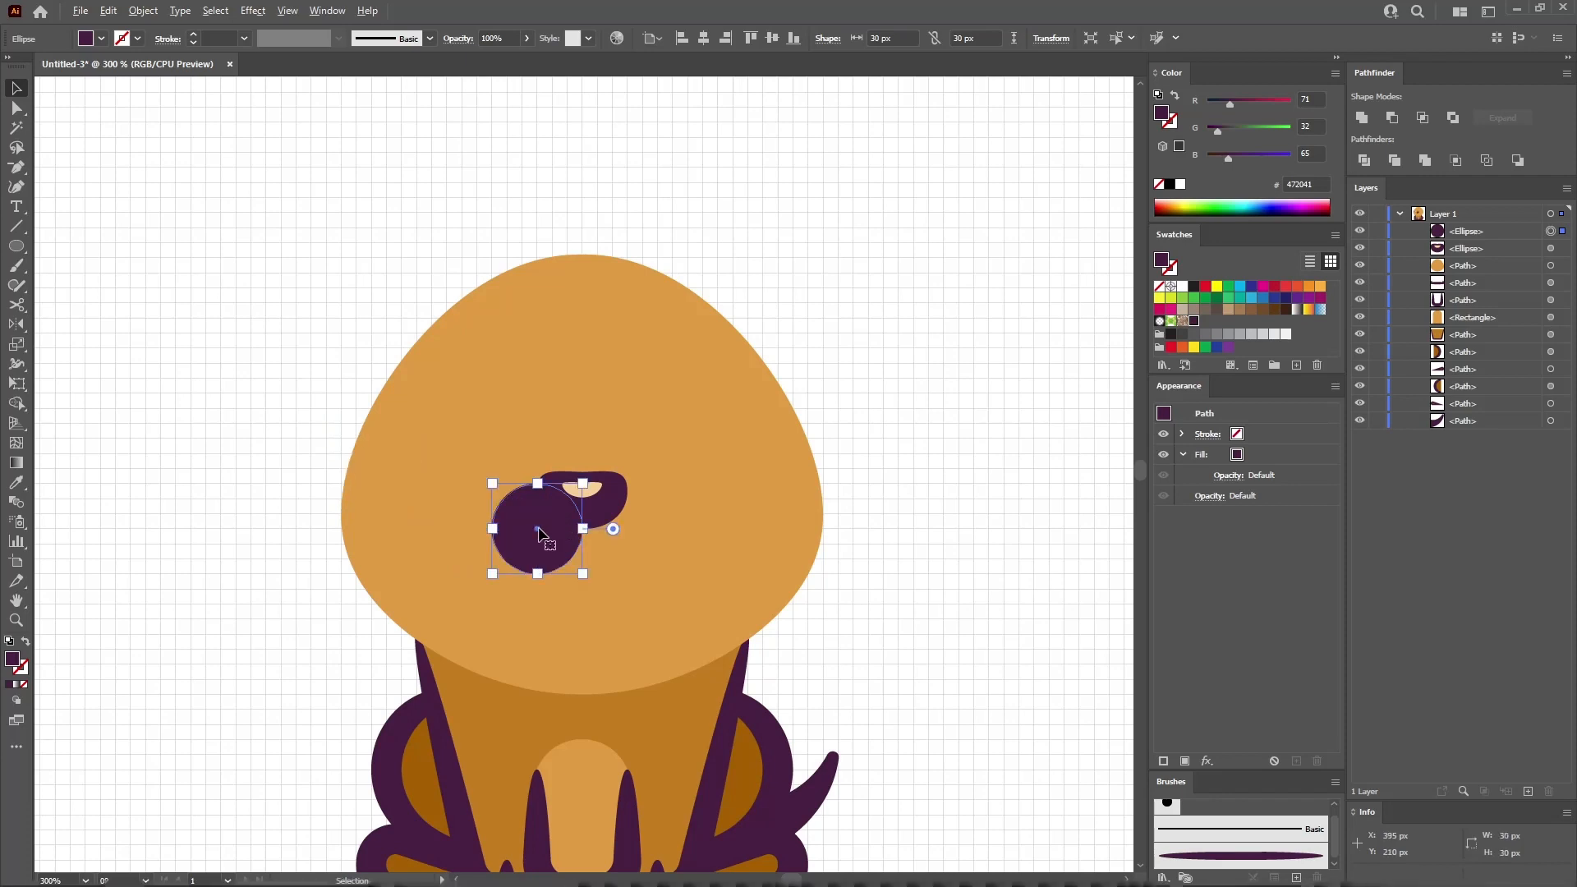
{"action": "left_click_drag", "start_coordinate": [536, 534], "coordinate": [633, 534]}
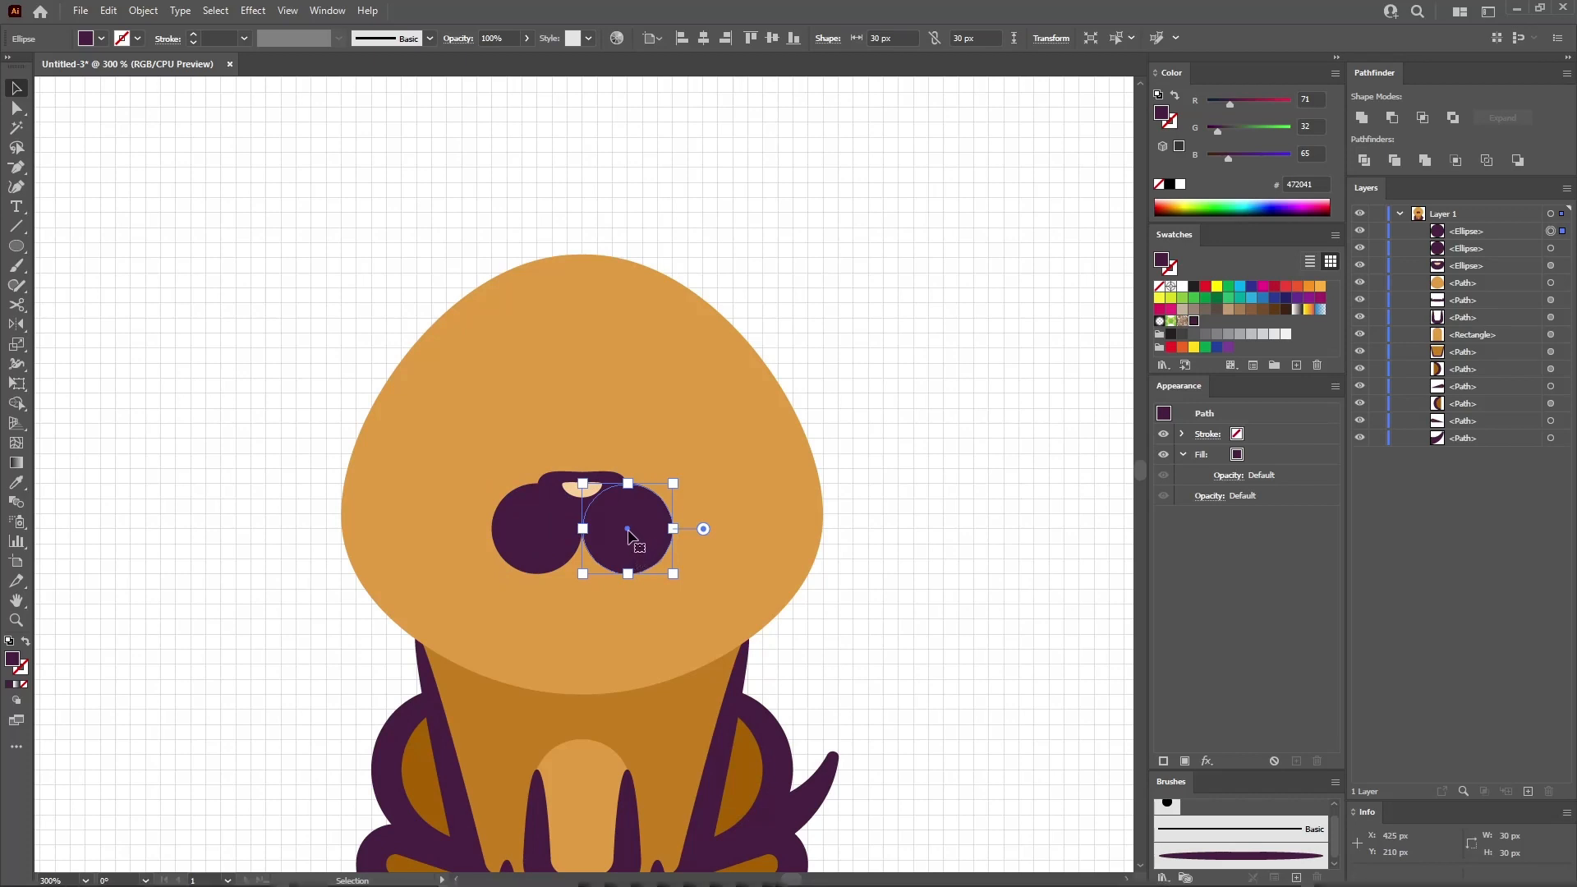
- Add extra anchor points to both purple circles below the nose
{"action": "left_click", "coordinate": [554, 537], "text": "shift"}
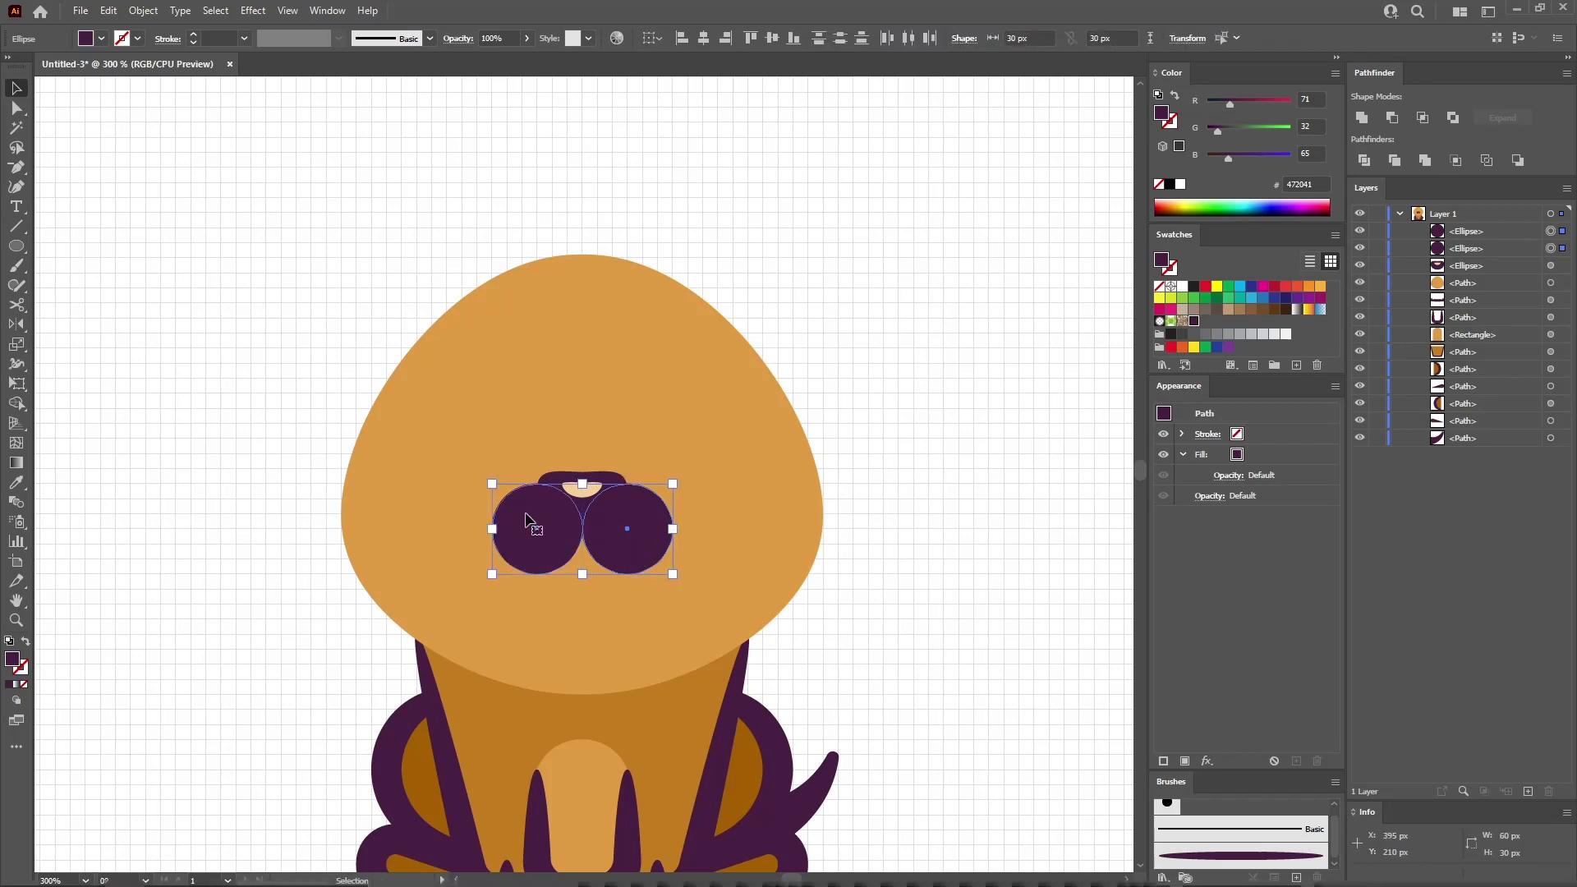
{"action": "left_click", "coordinate": [143, 11]}
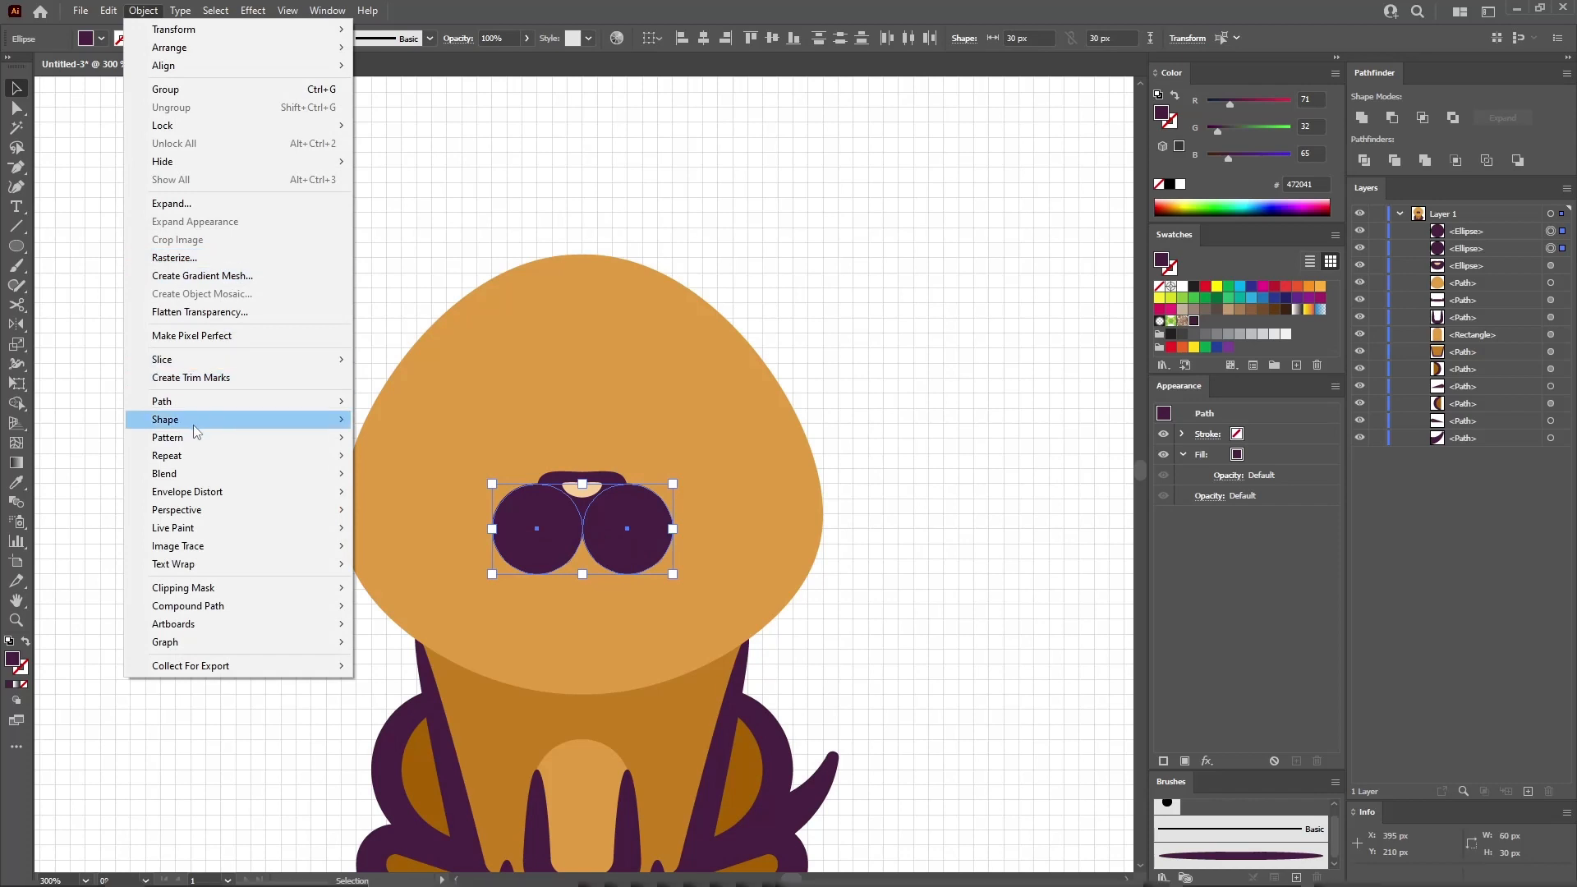
{"action": "mouse_move", "coordinate": [188, 408]}
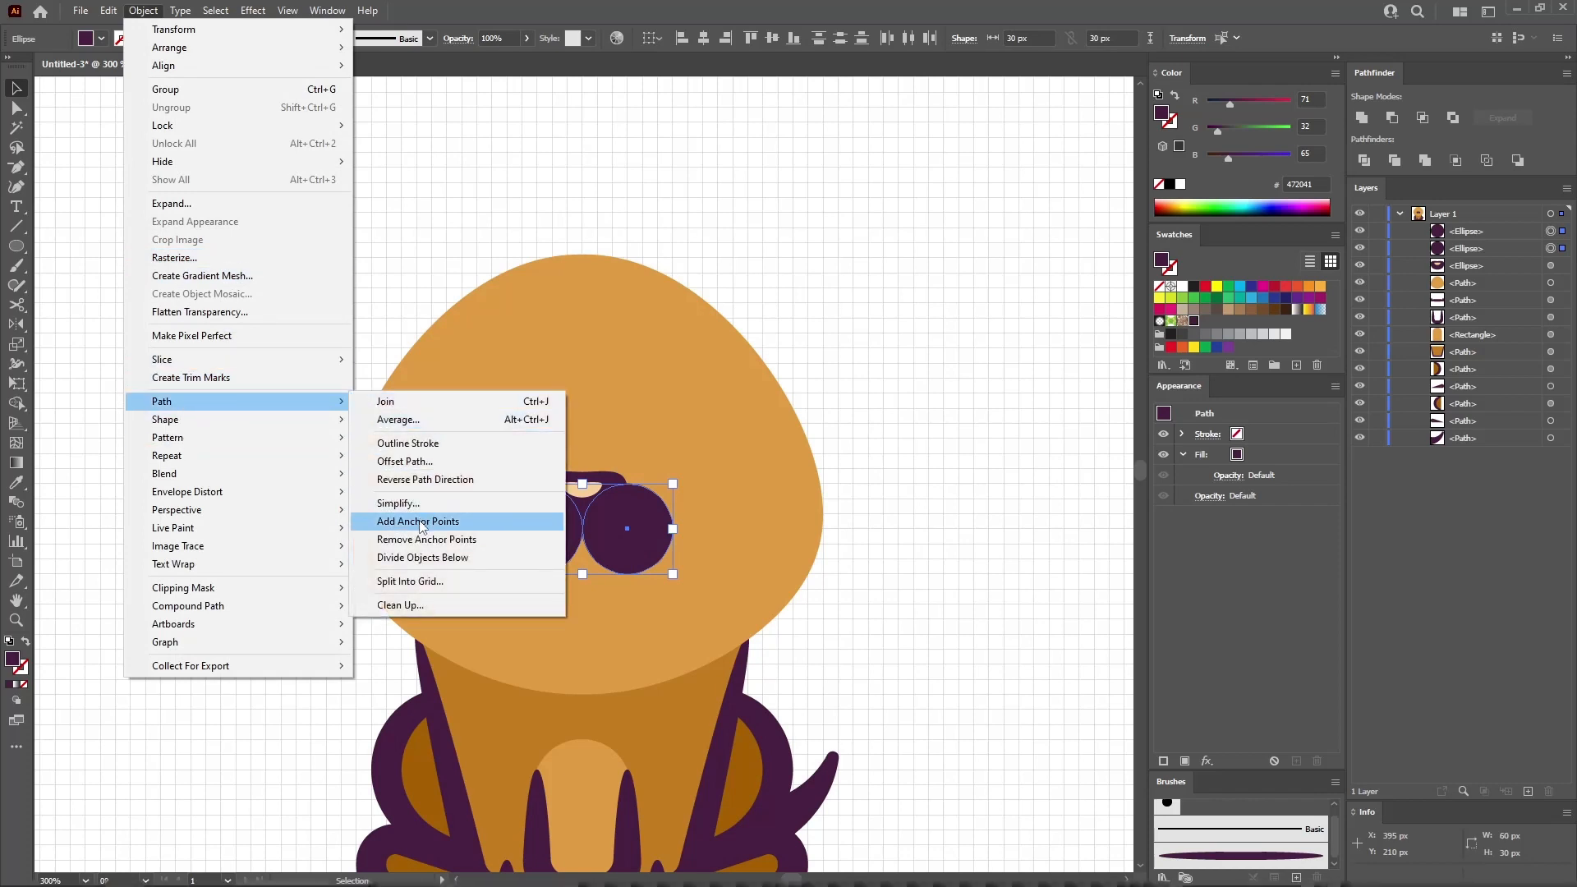
{"action": "left_click", "coordinate": [542, 522]}
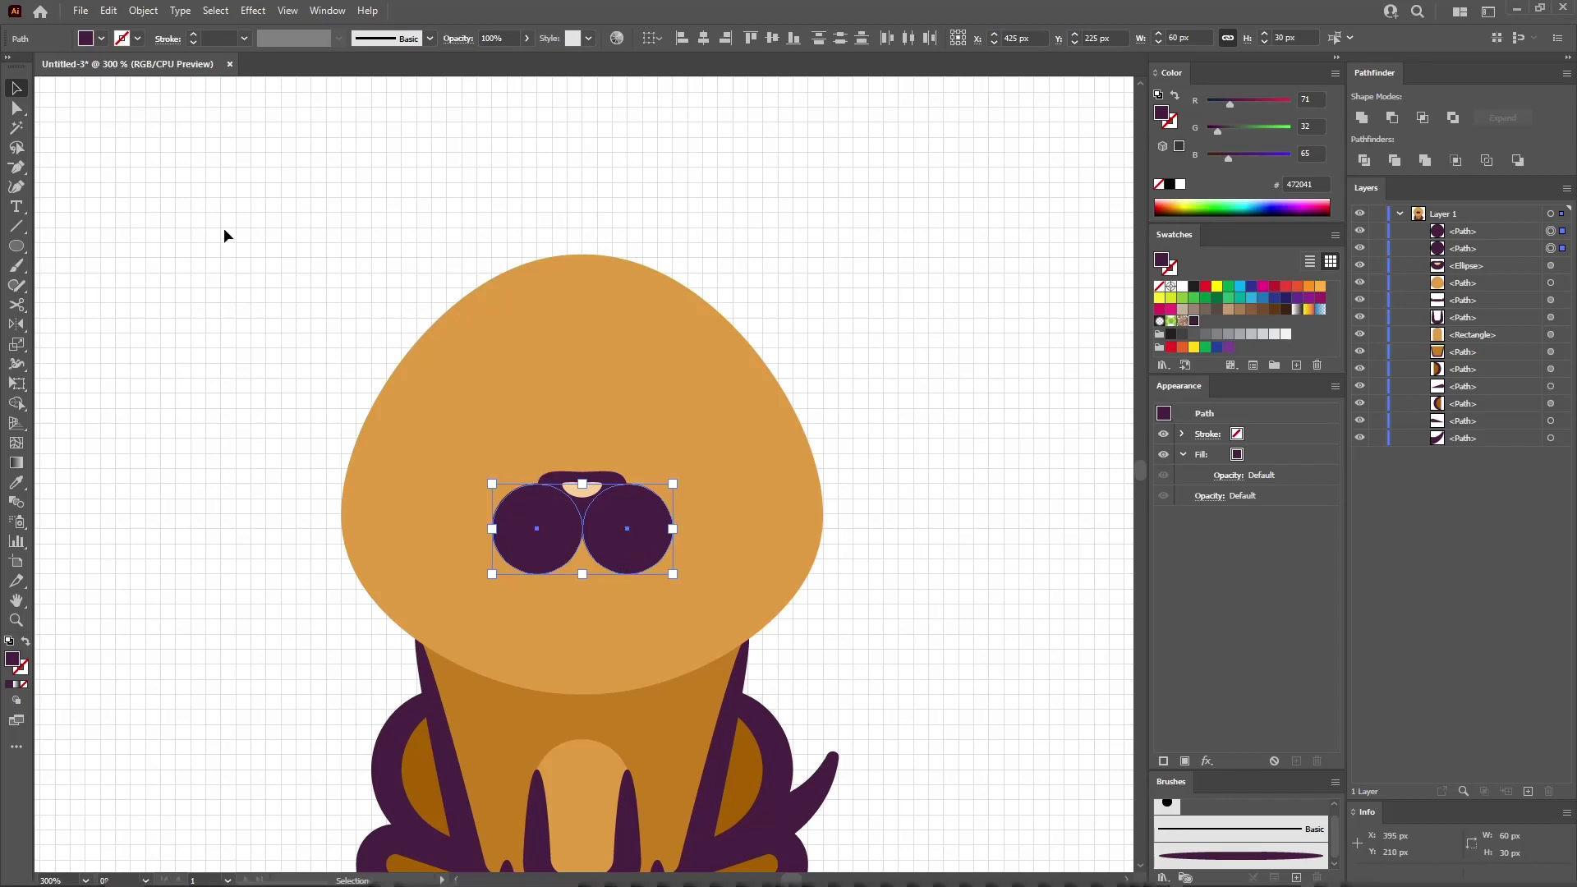
- Delete the top and upper outer anchor points from both purple circles below the nose
{"action": "left_click", "coordinate": [18, 110]}
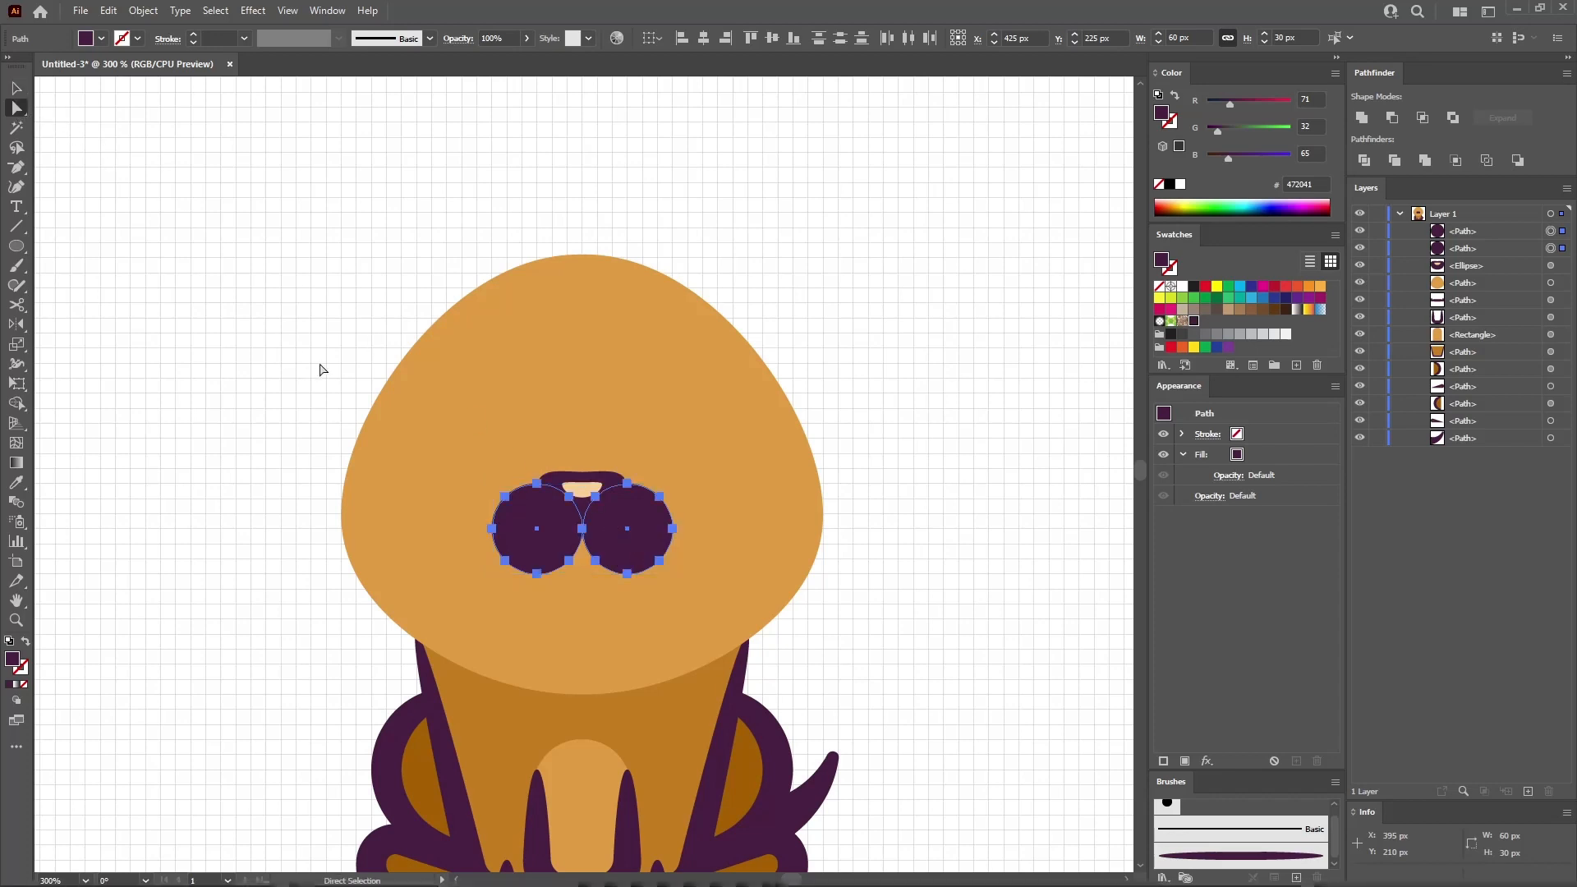
{"action": "left_click", "coordinate": [505, 496]}
{"action": "left_click", "coordinate": [537, 483], "text": "shift"}
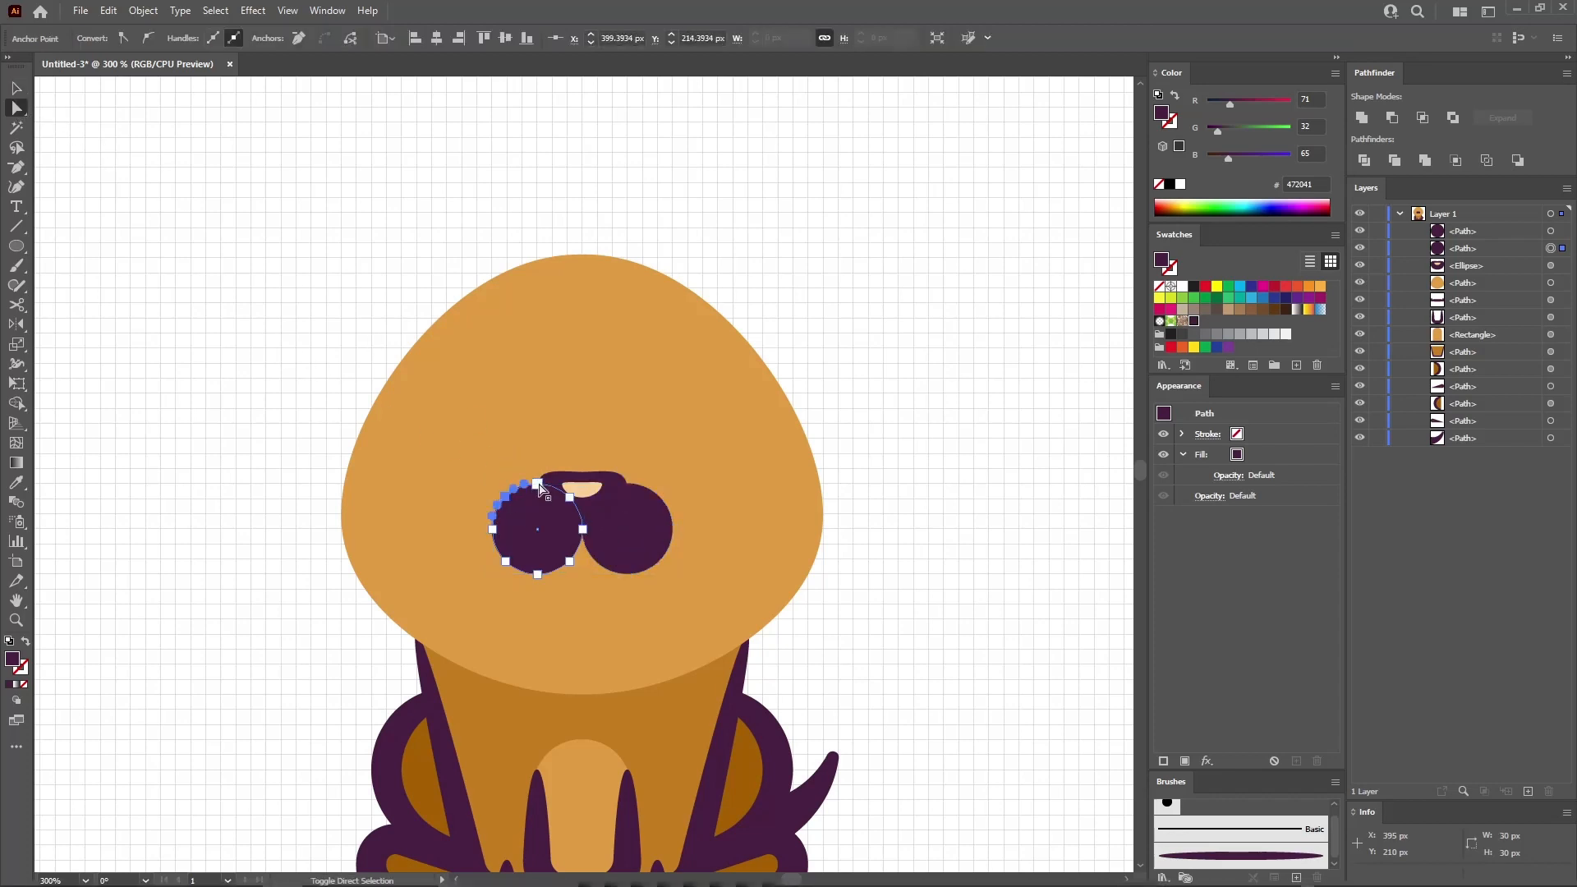
{"action": "left_click", "coordinate": [627, 483], "text": "shift"}
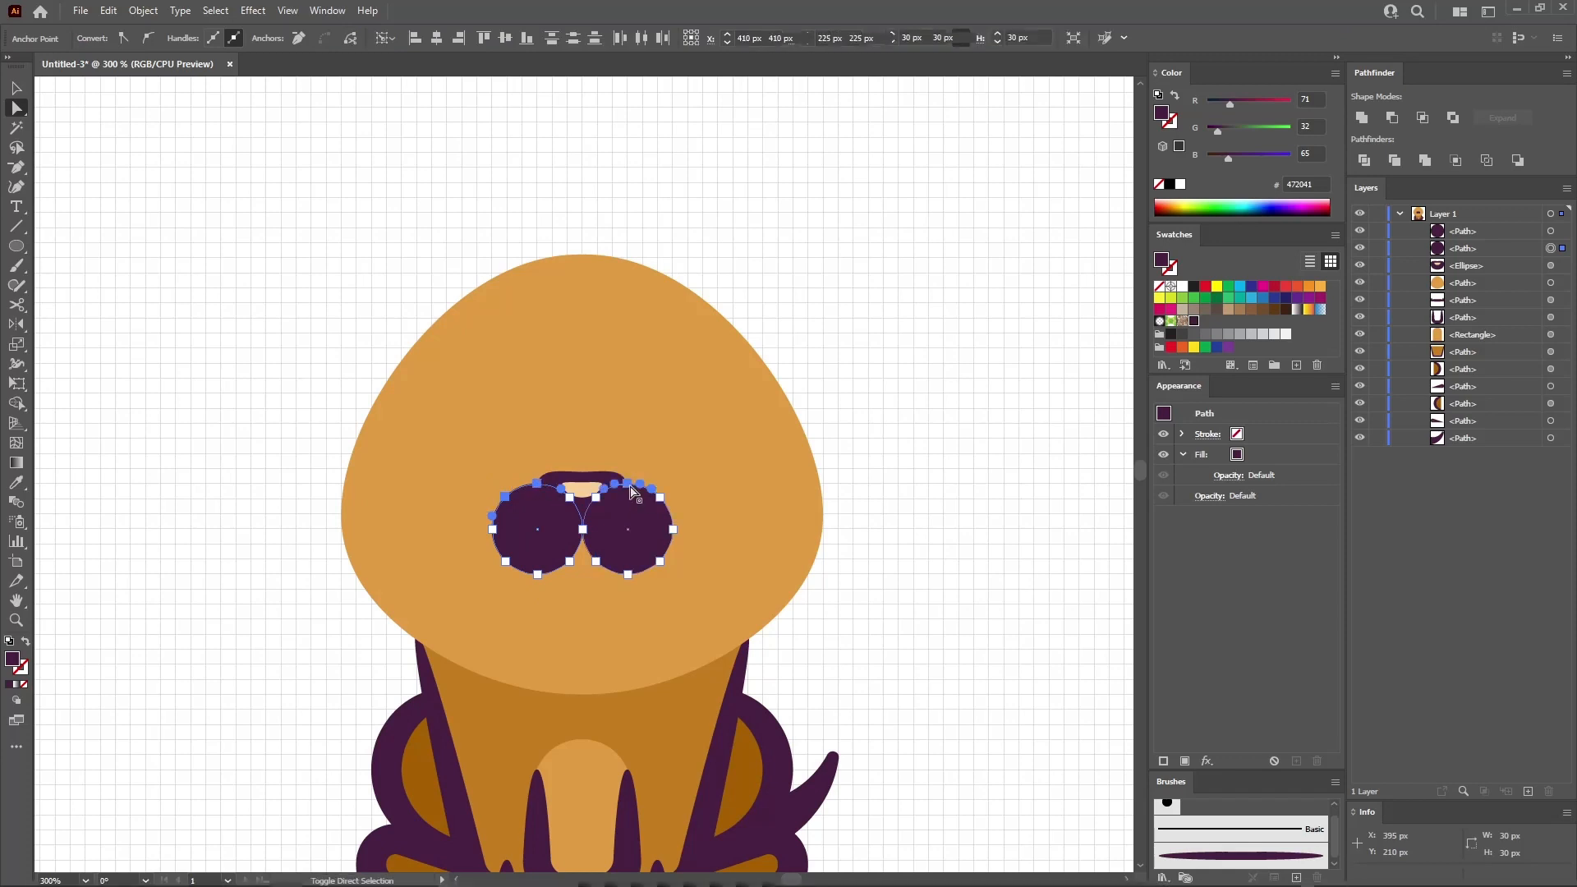
{"action": "left_click", "coordinate": [660, 498], "text": "shift"}
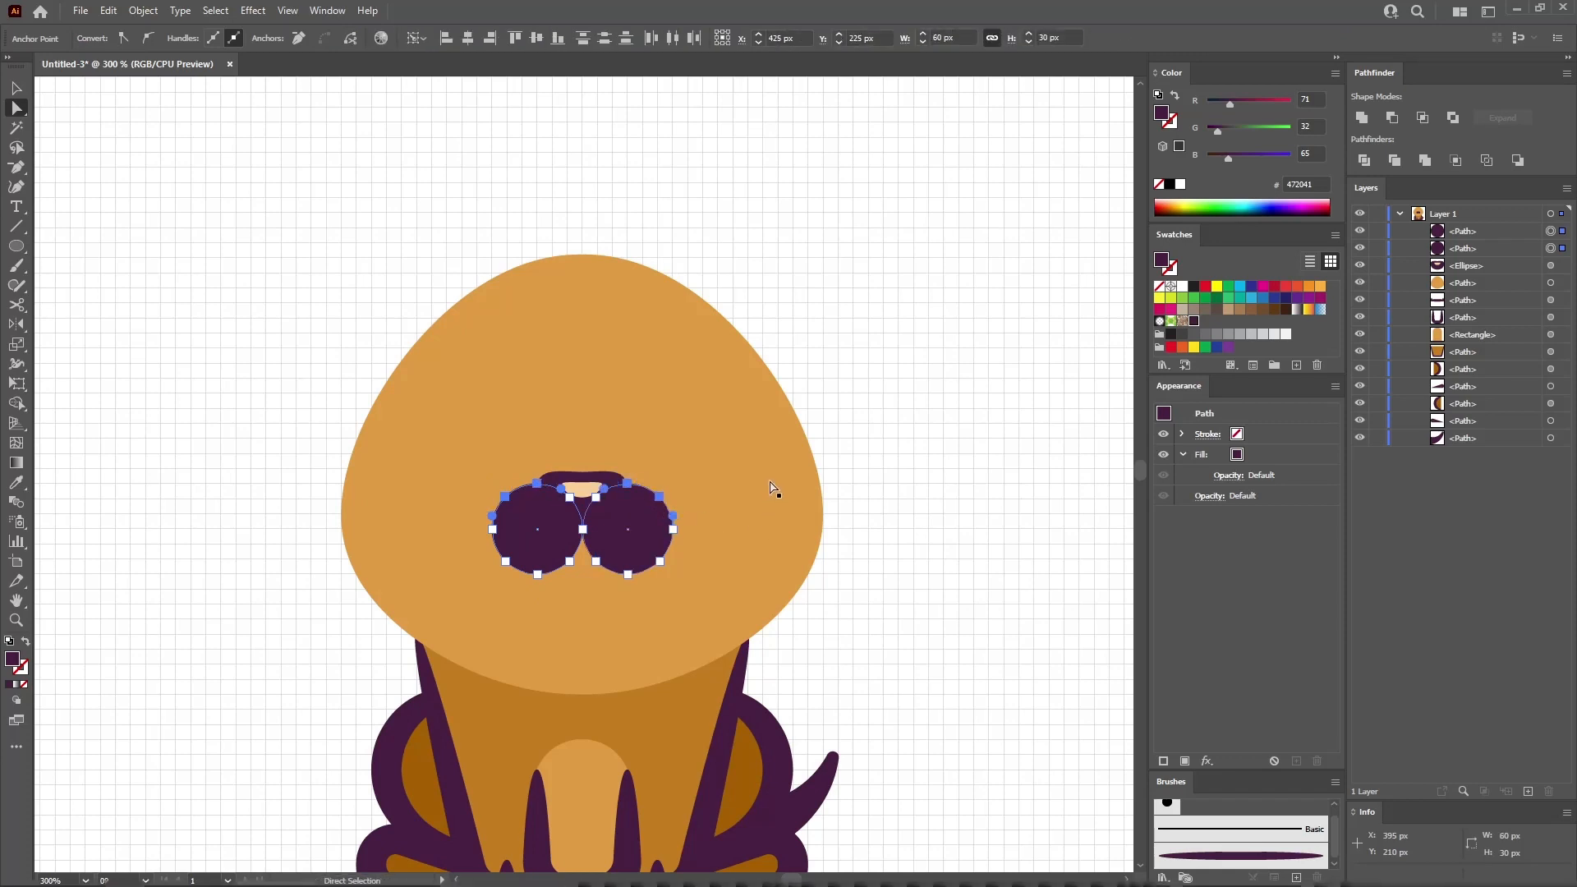
{"action": "key", "text": "Delete"}
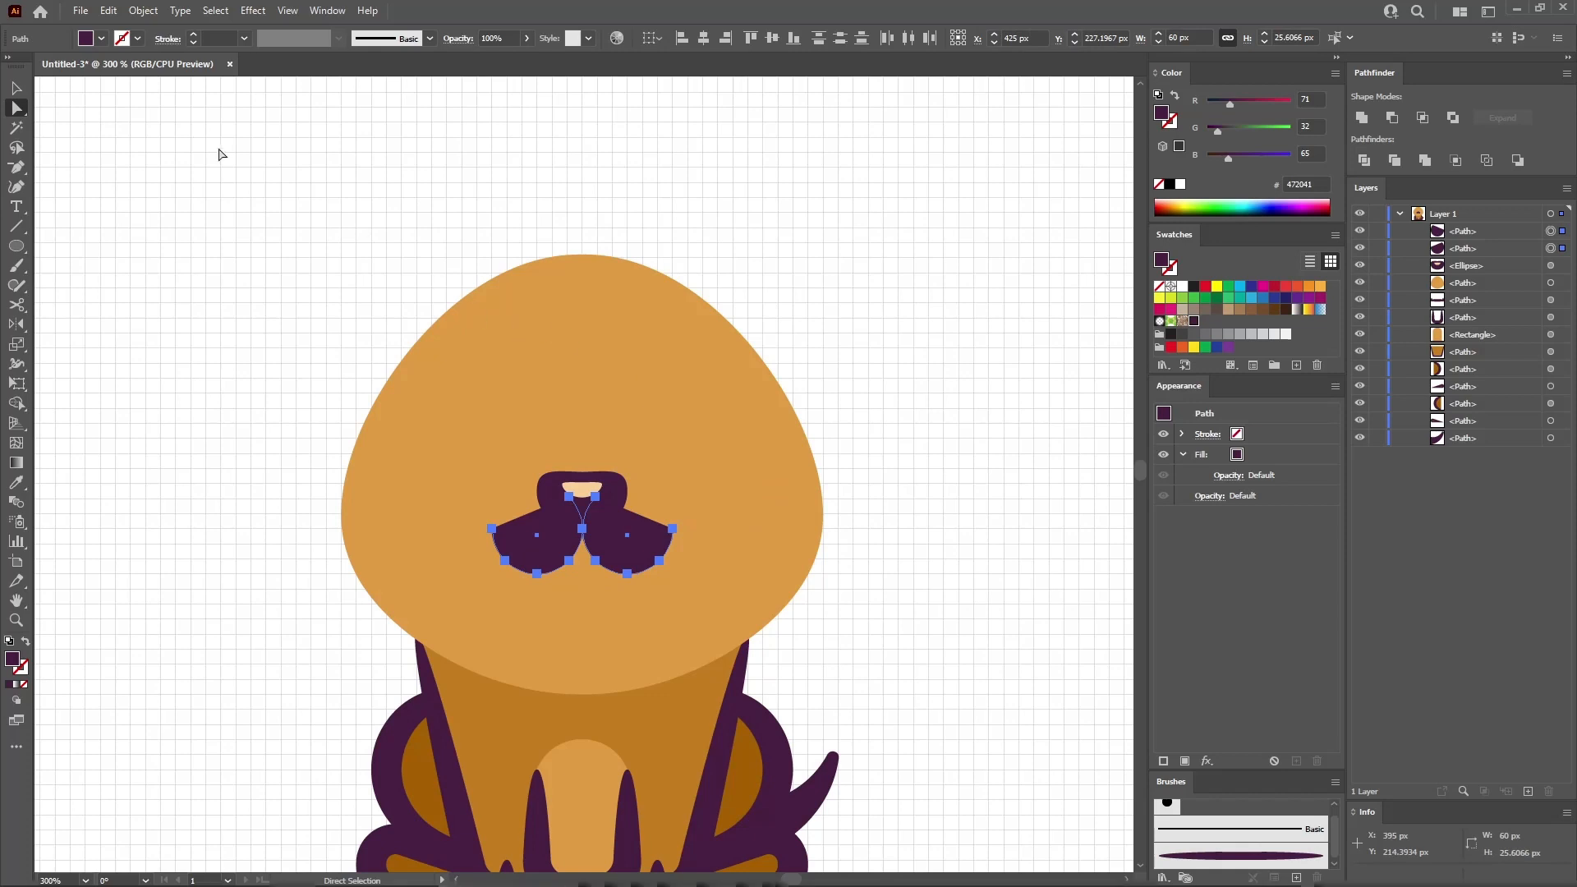
- Join the two open purple paths below the nose and remove the two anchor points overlapping the nose
{"action": "left_click", "coordinate": [143, 10]}
{"action": "mouse_move", "coordinate": [200, 401]}
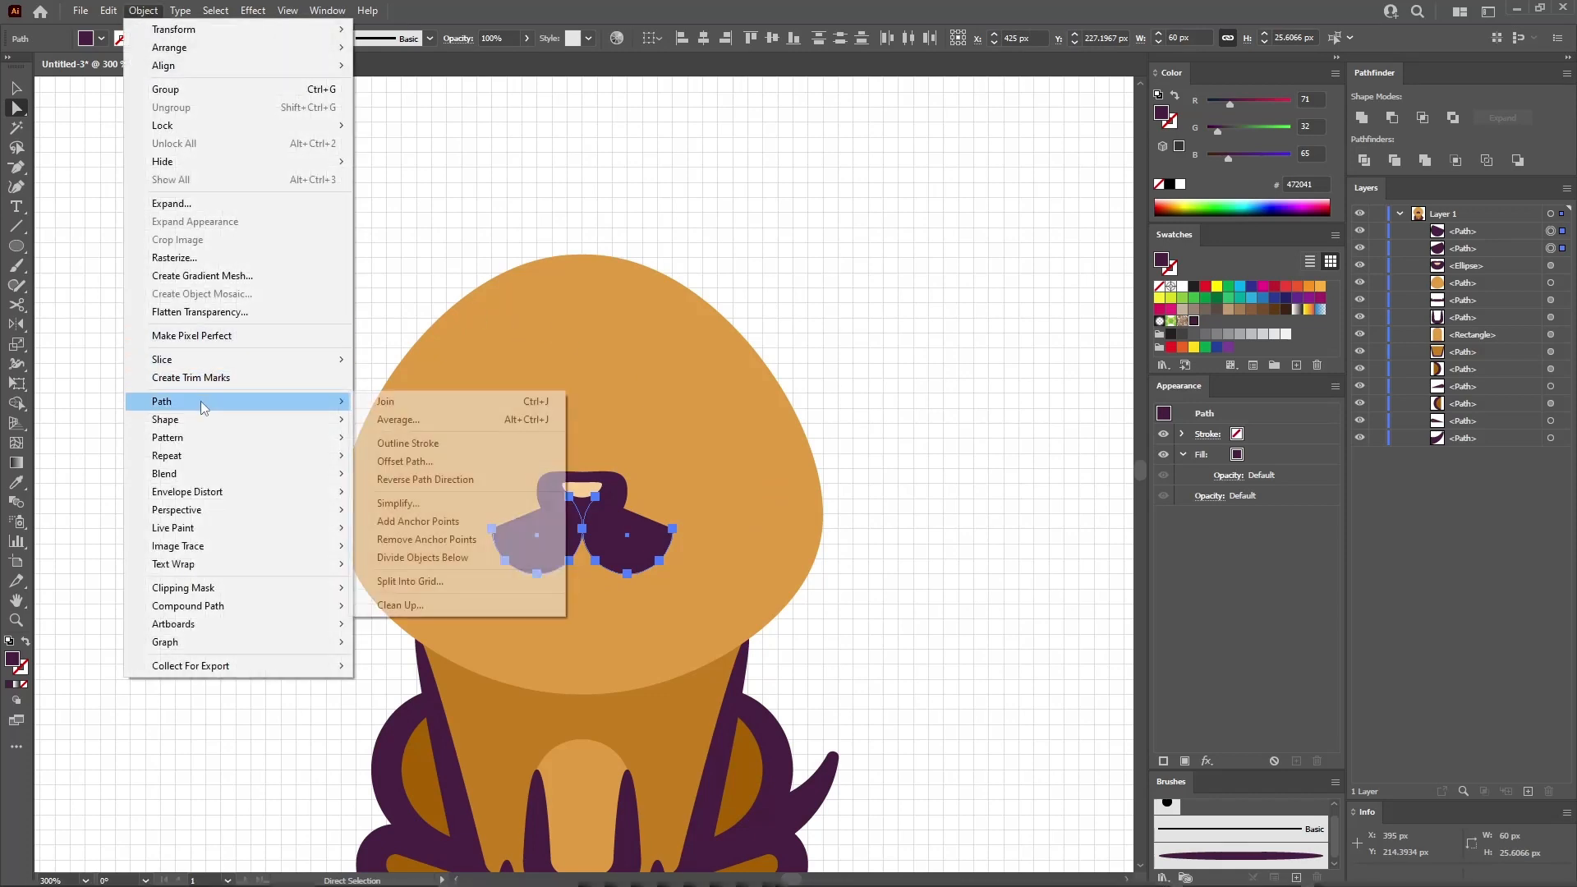
{"action": "left_click", "coordinate": [425, 400]}
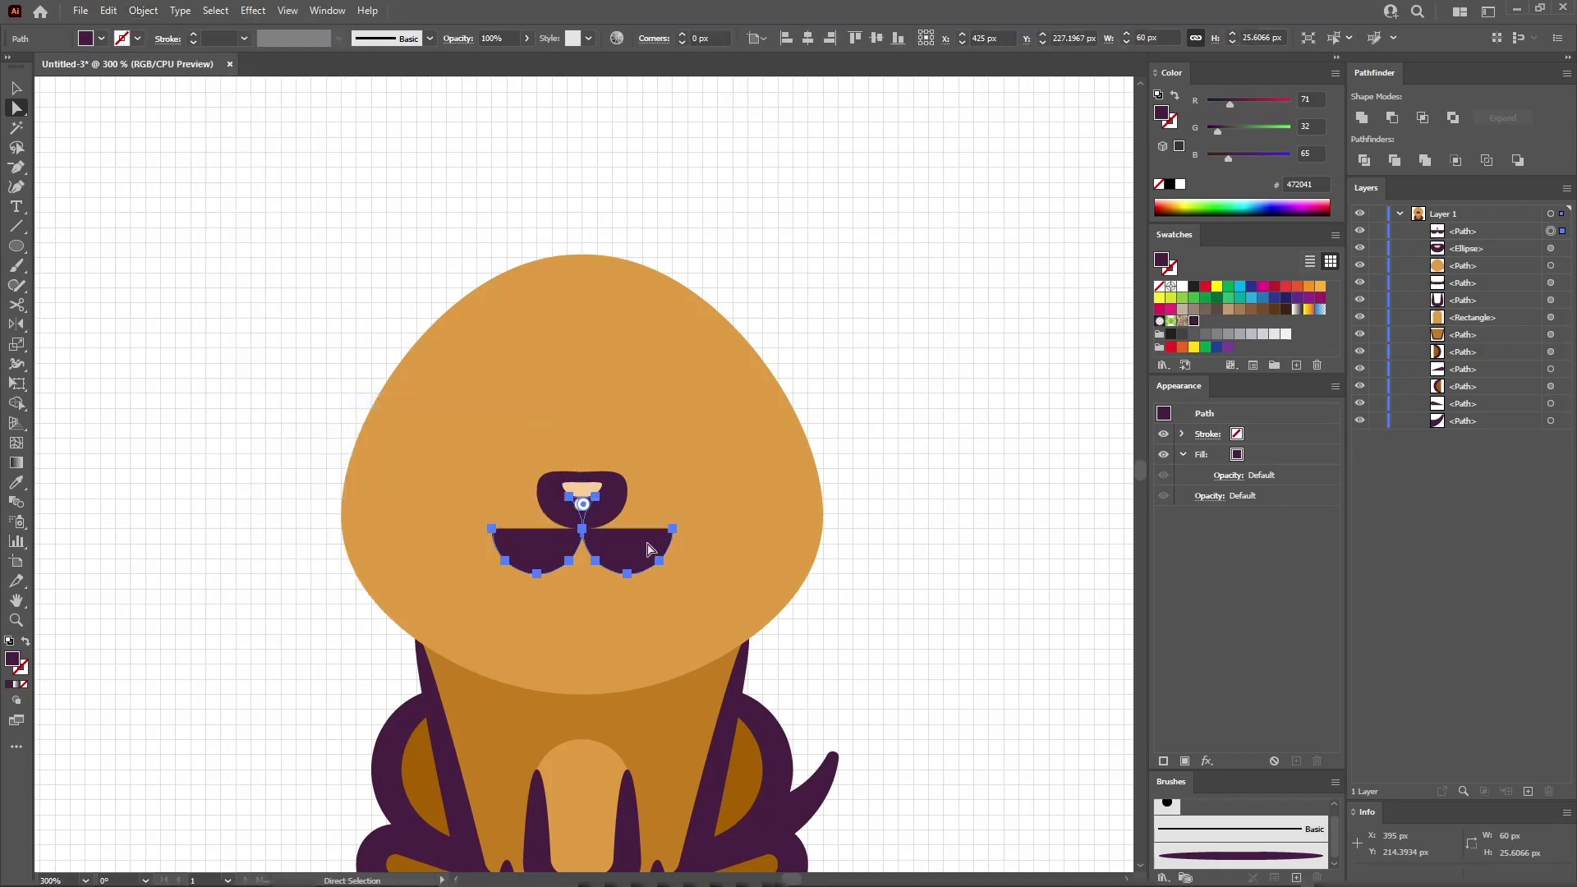
{"action": "left_click", "coordinate": [593, 497]}
{"action": "left_click", "coordinate": [570, 498], "text": "shift"}
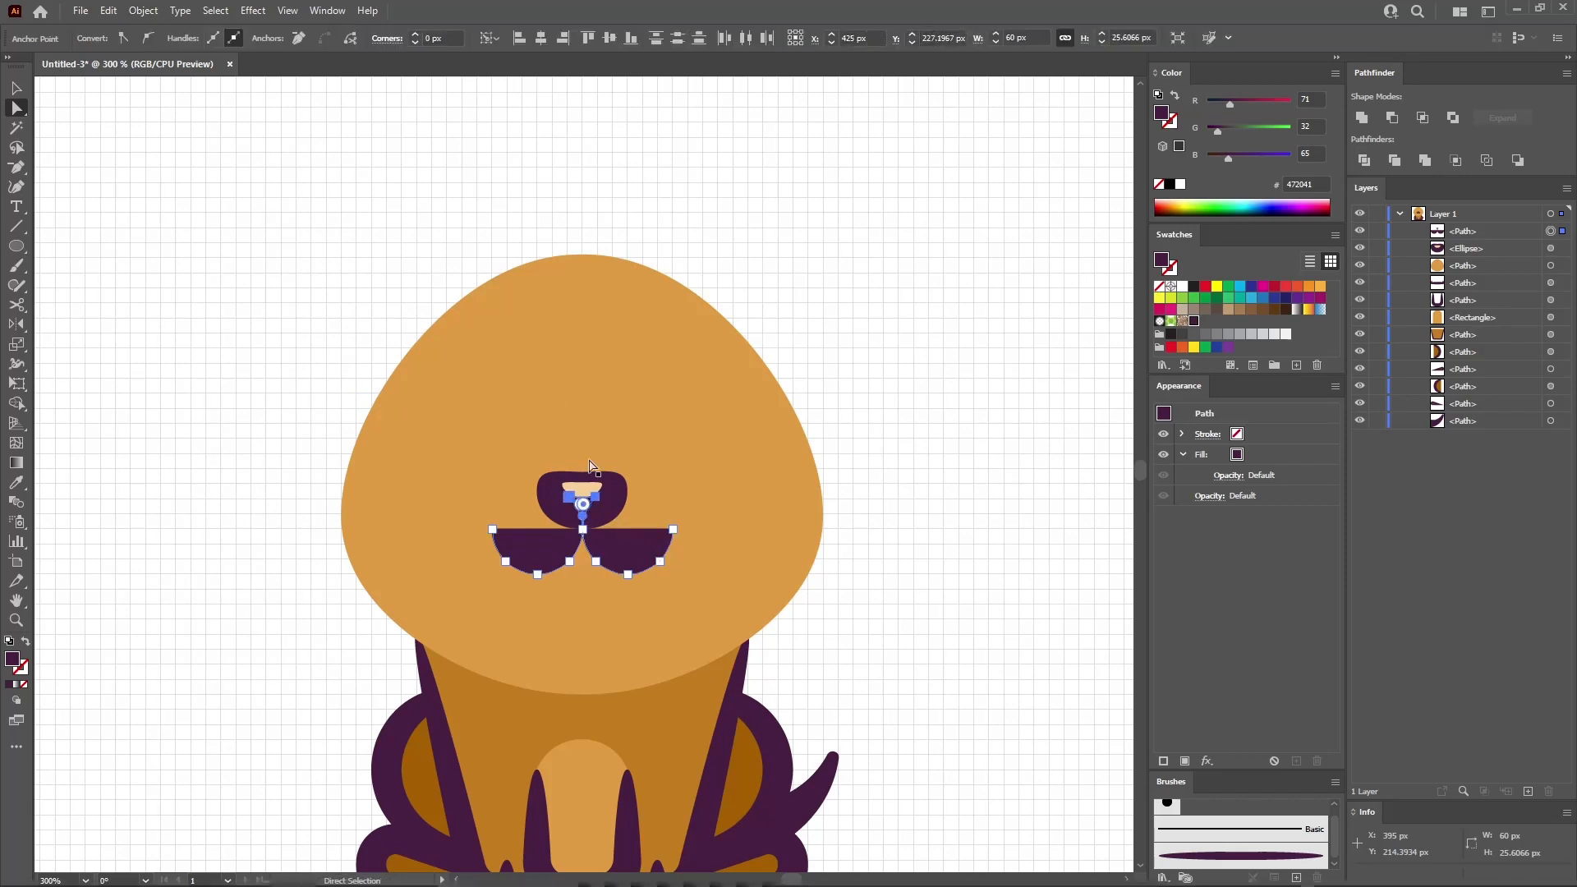
{"action": "left_click", "coordinate": [298, 38]}
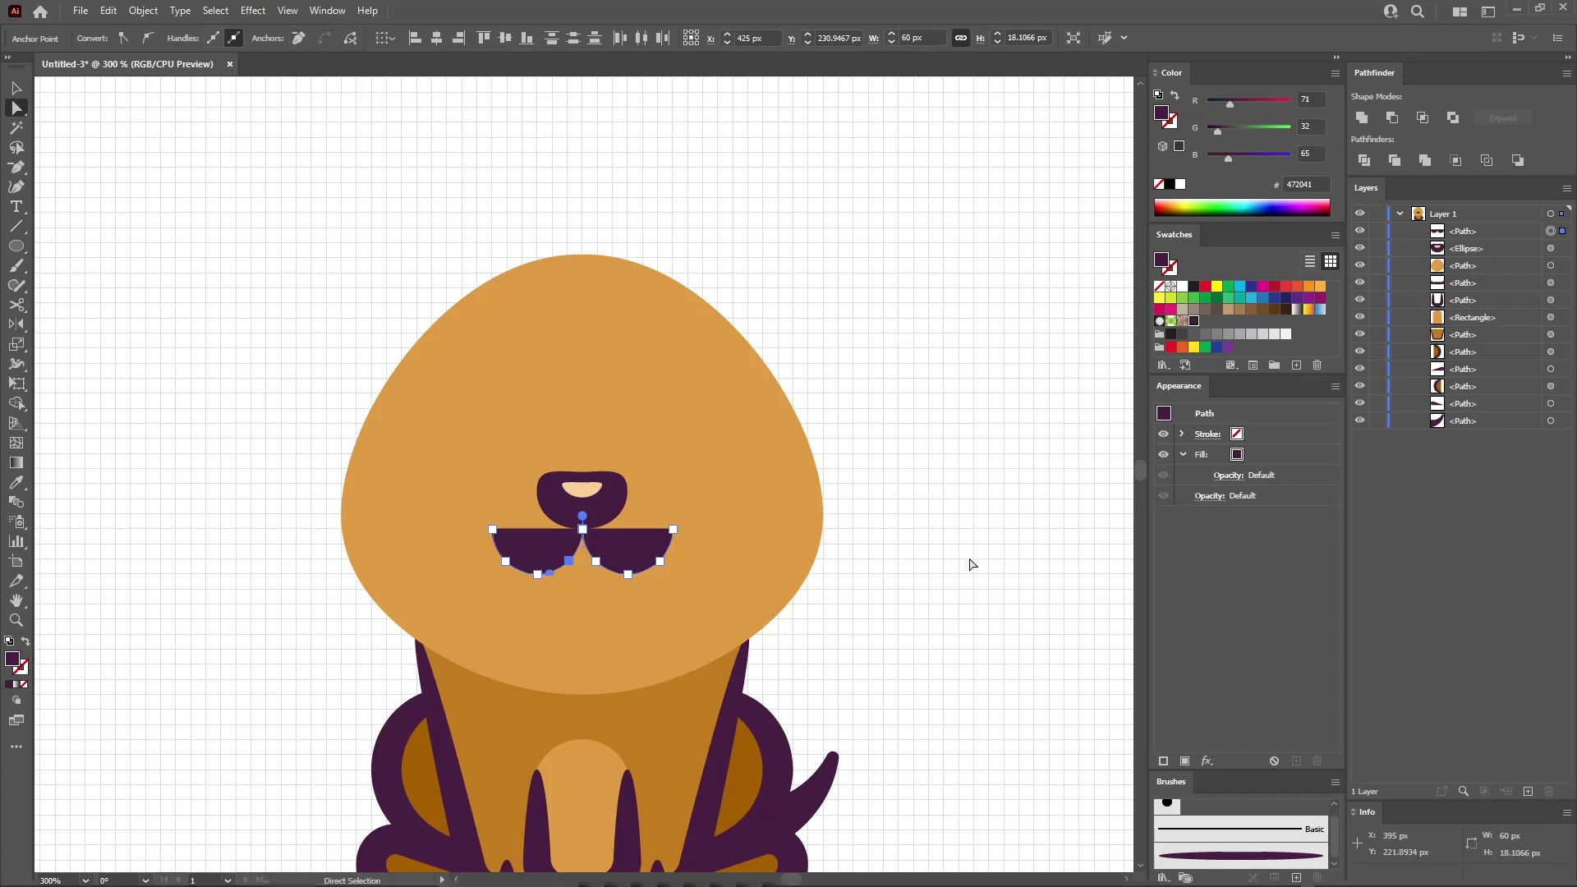
- Swap the mouth path's fill and stroke colours and apply the tapered dark purple art brush to it
{"action": "key", "text": "shift+x"}
{"action": "left_click", "coordinate": [1298, 435]}
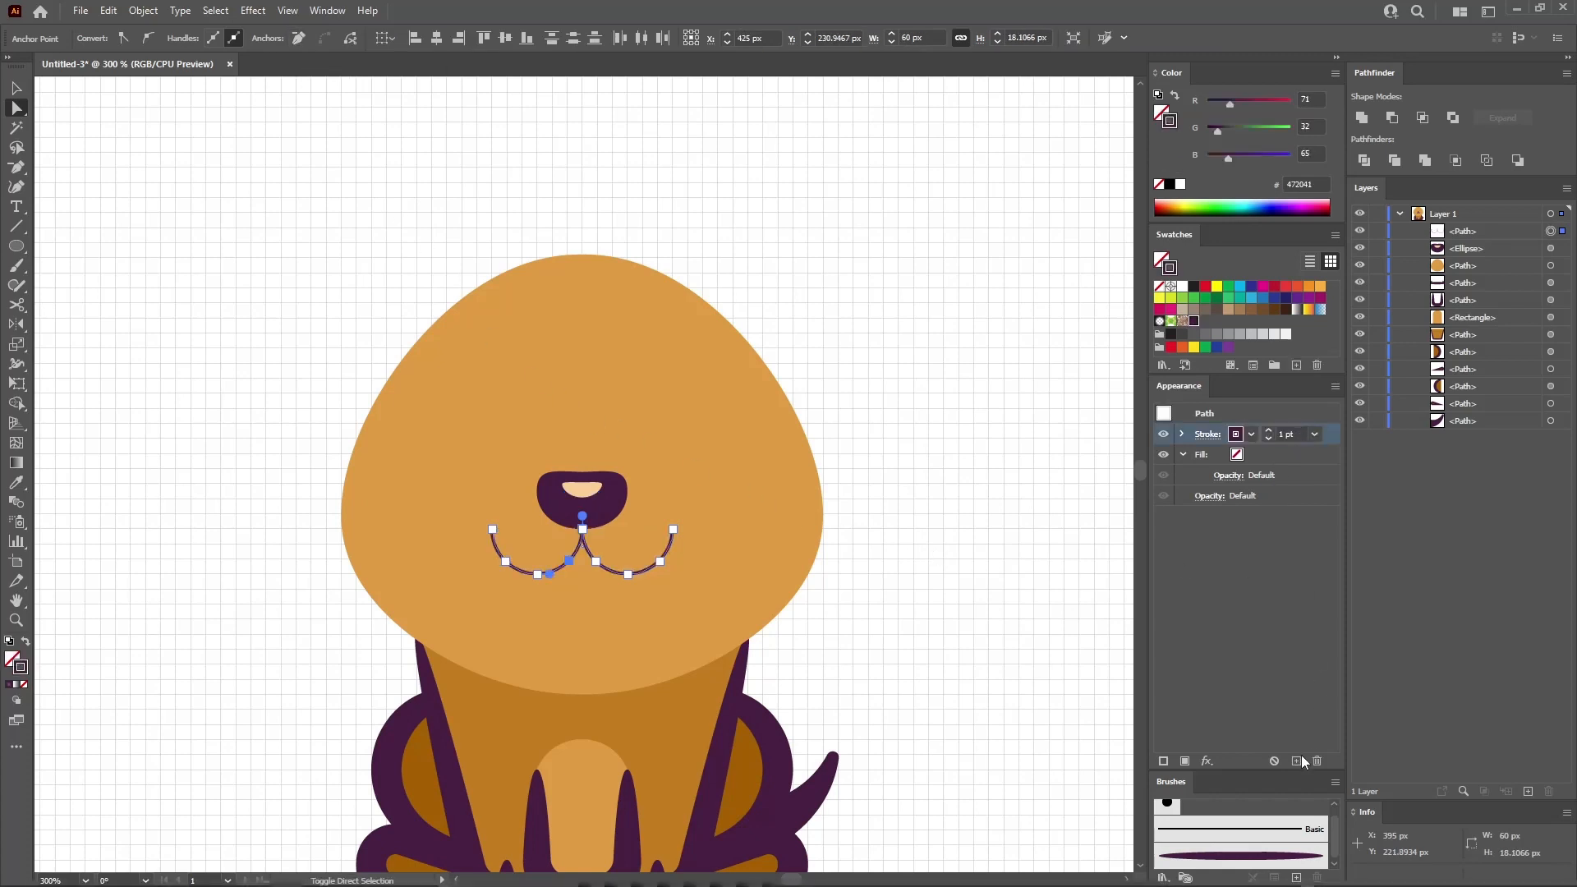
{"action": "left_click", "coordinate": [1269, 853]}
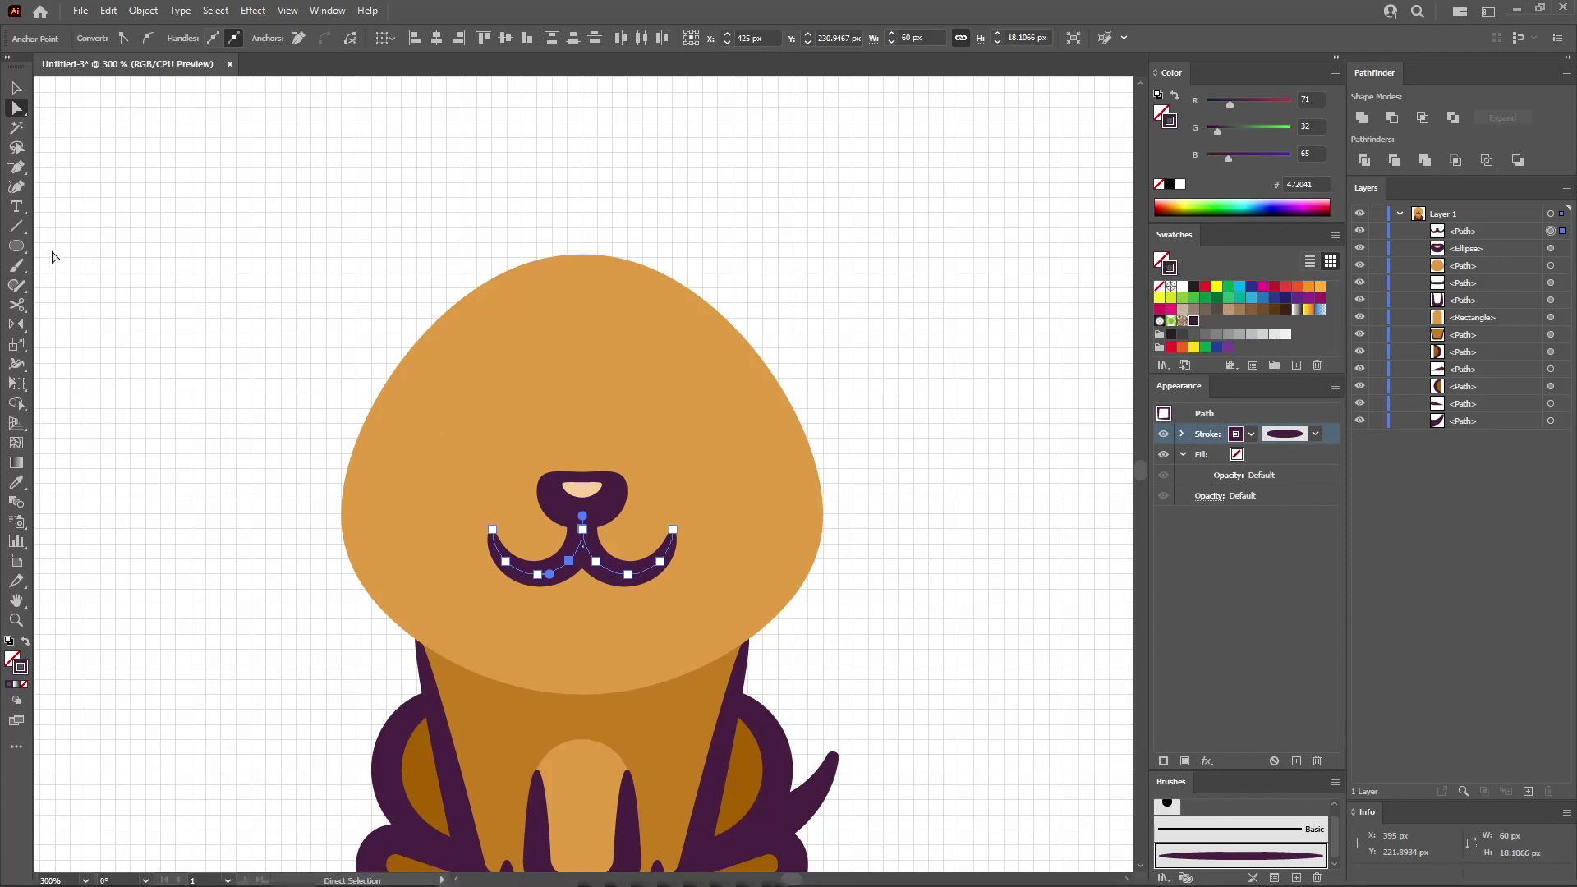
- Draw a 30 x 15 px dark purple ellipse beside the head and convert its two side anchor points to sharp corners
{"action": "left_click", "coordinate": [17, 248]}
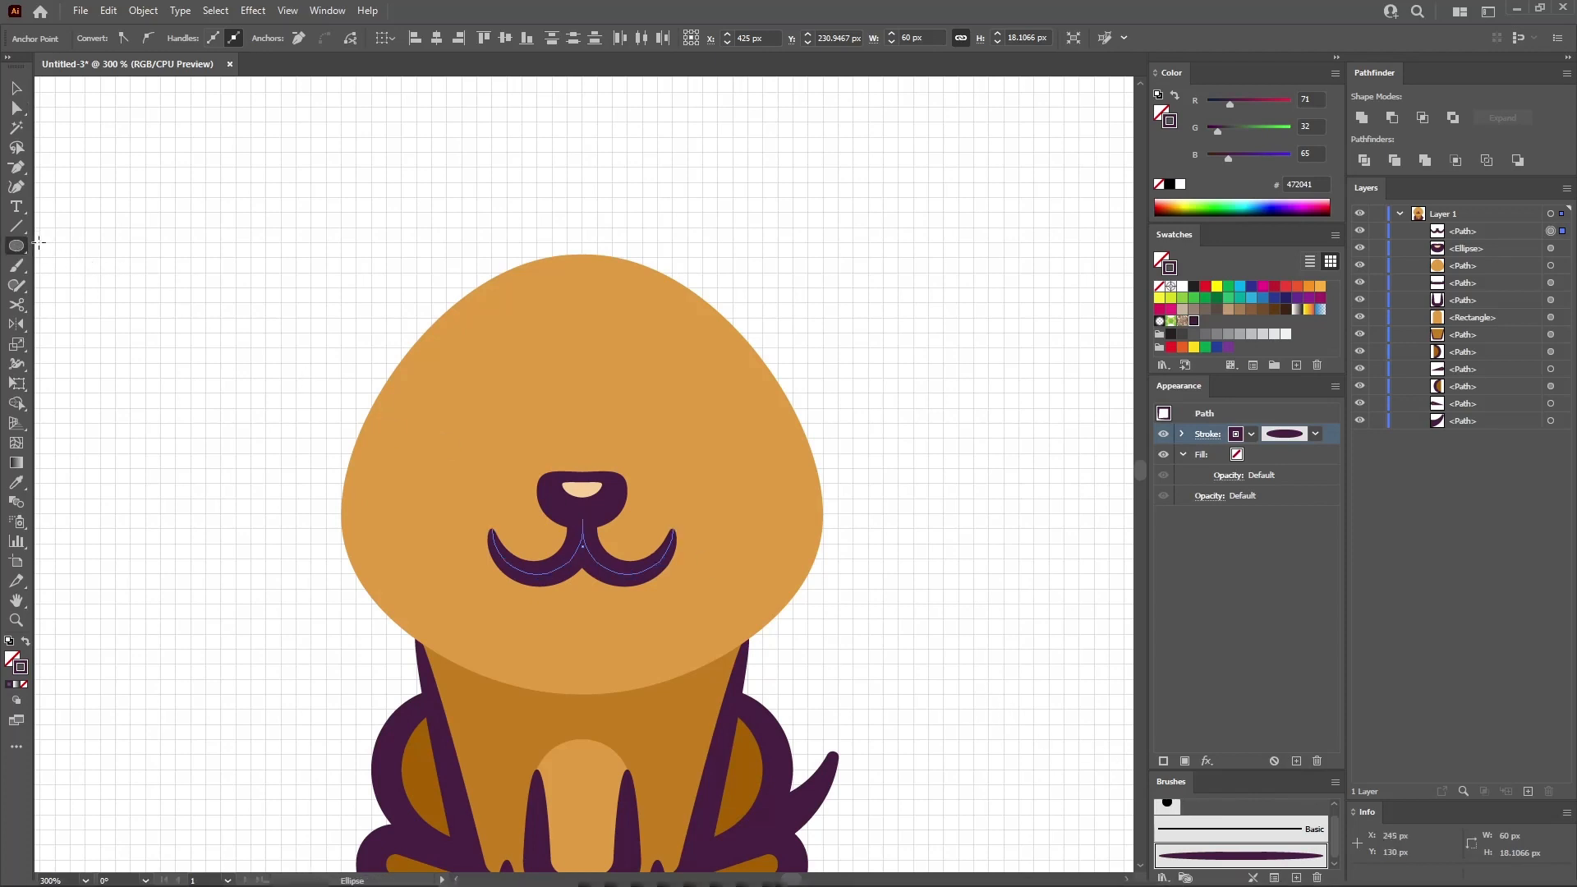
{"action": "left_click_drag", "start_coordinate": [131, 319], "coordinate": [221, 362]}
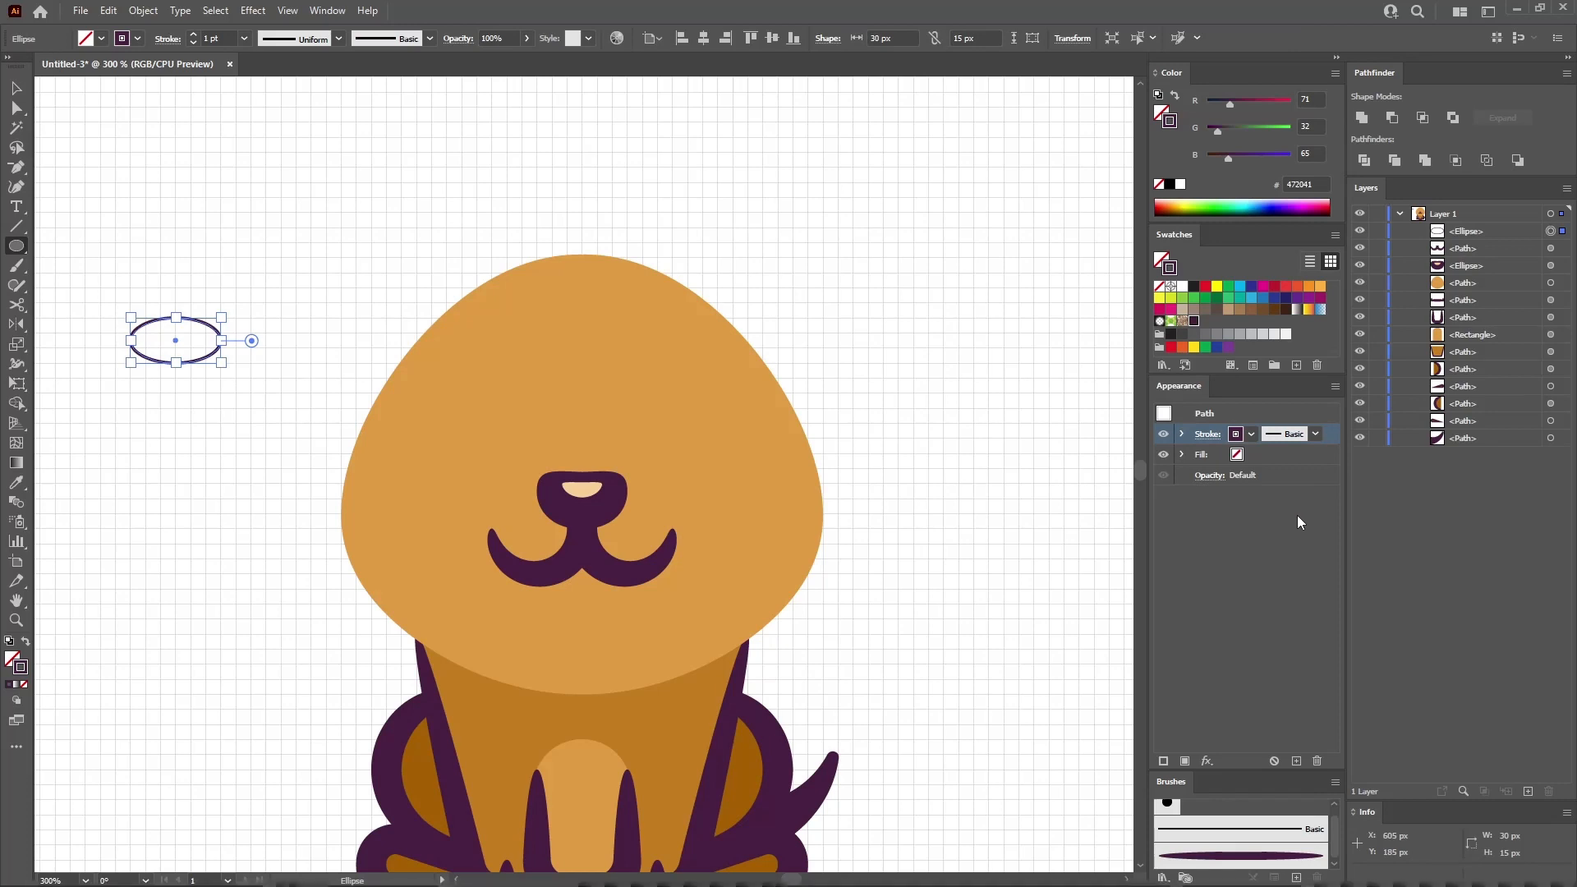
{"action": "key", "text": "shift+x"}
{"action": "left_click", "coordinate": [1303, 455]}
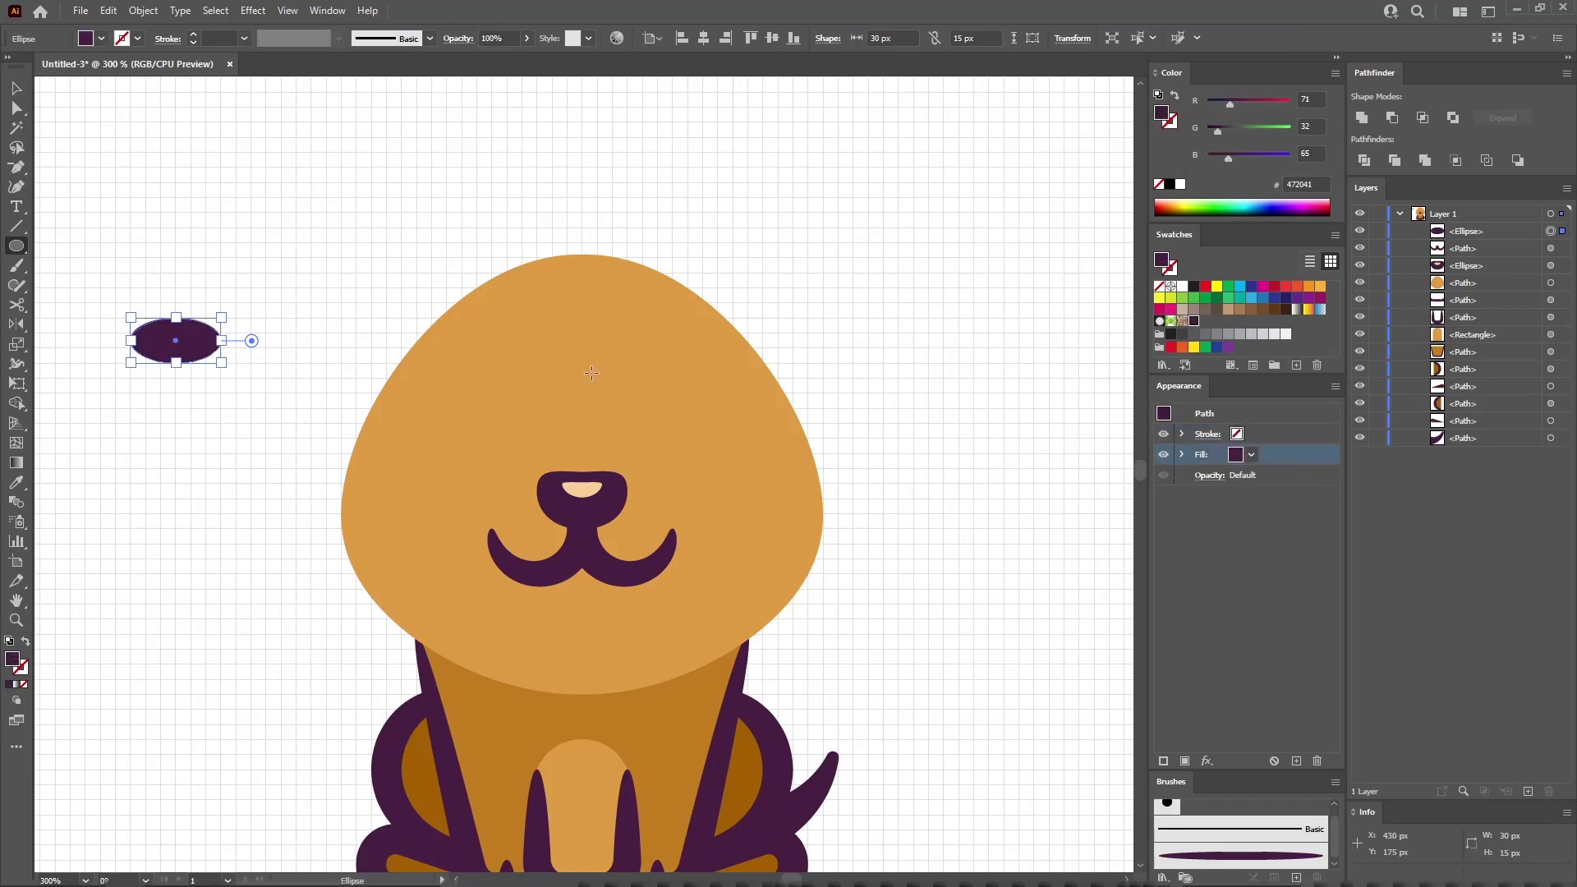
{"action": "left_click_drag", "start_coordinate": [17, 166], "coordinate": [92, 220]}
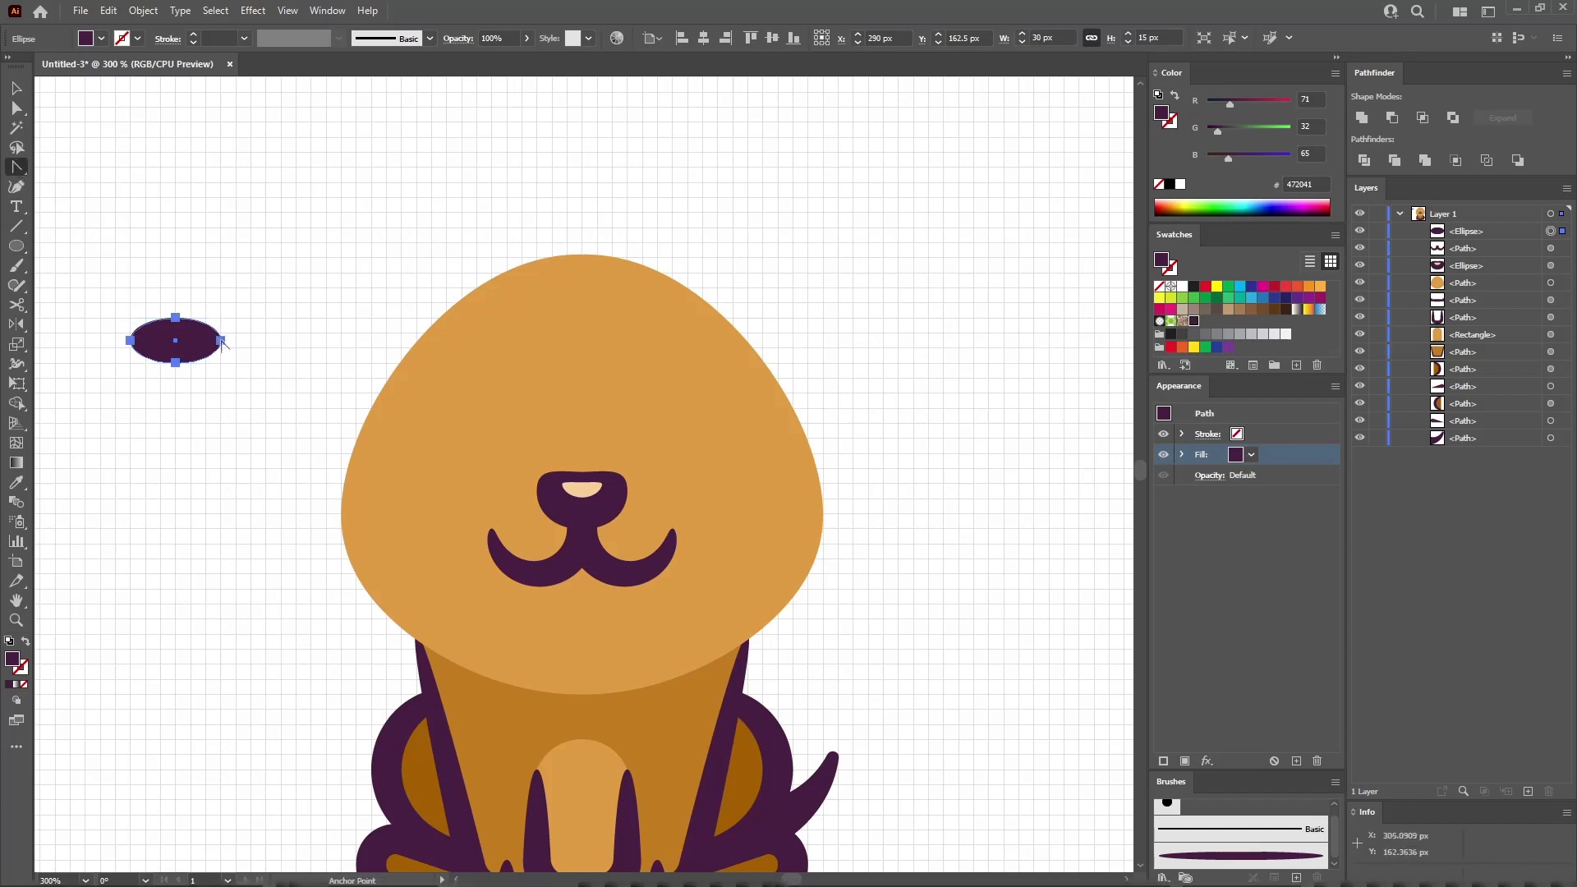
{"action": "left_click", "coordinate": [221, 340]}
{"action": "left_click", "coordinate": [130, 340]}
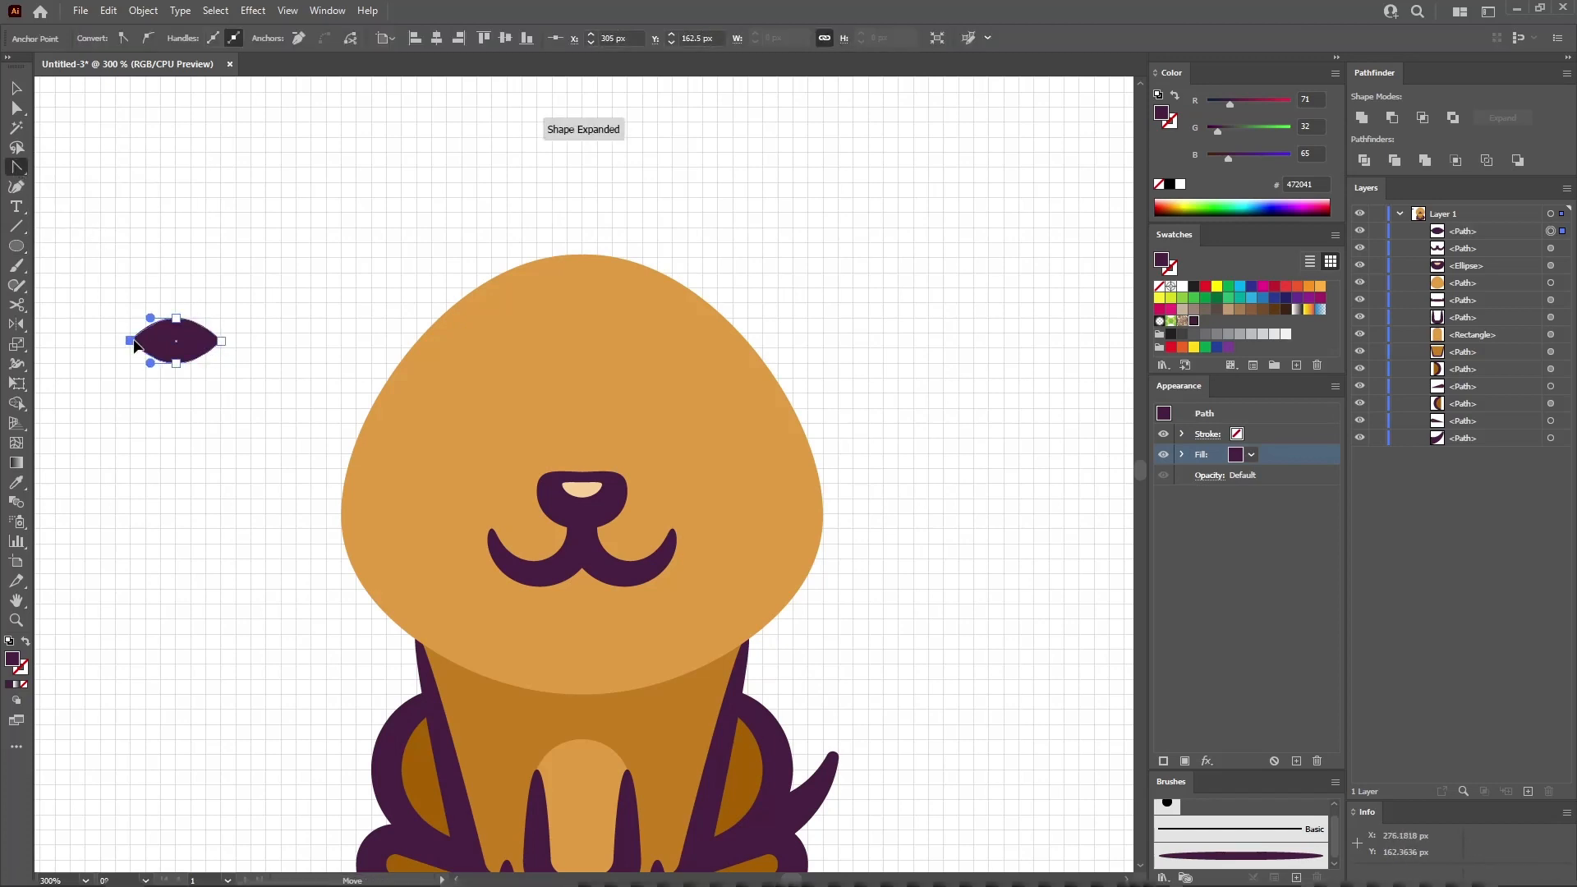
{"action": "key", "text": "v"}
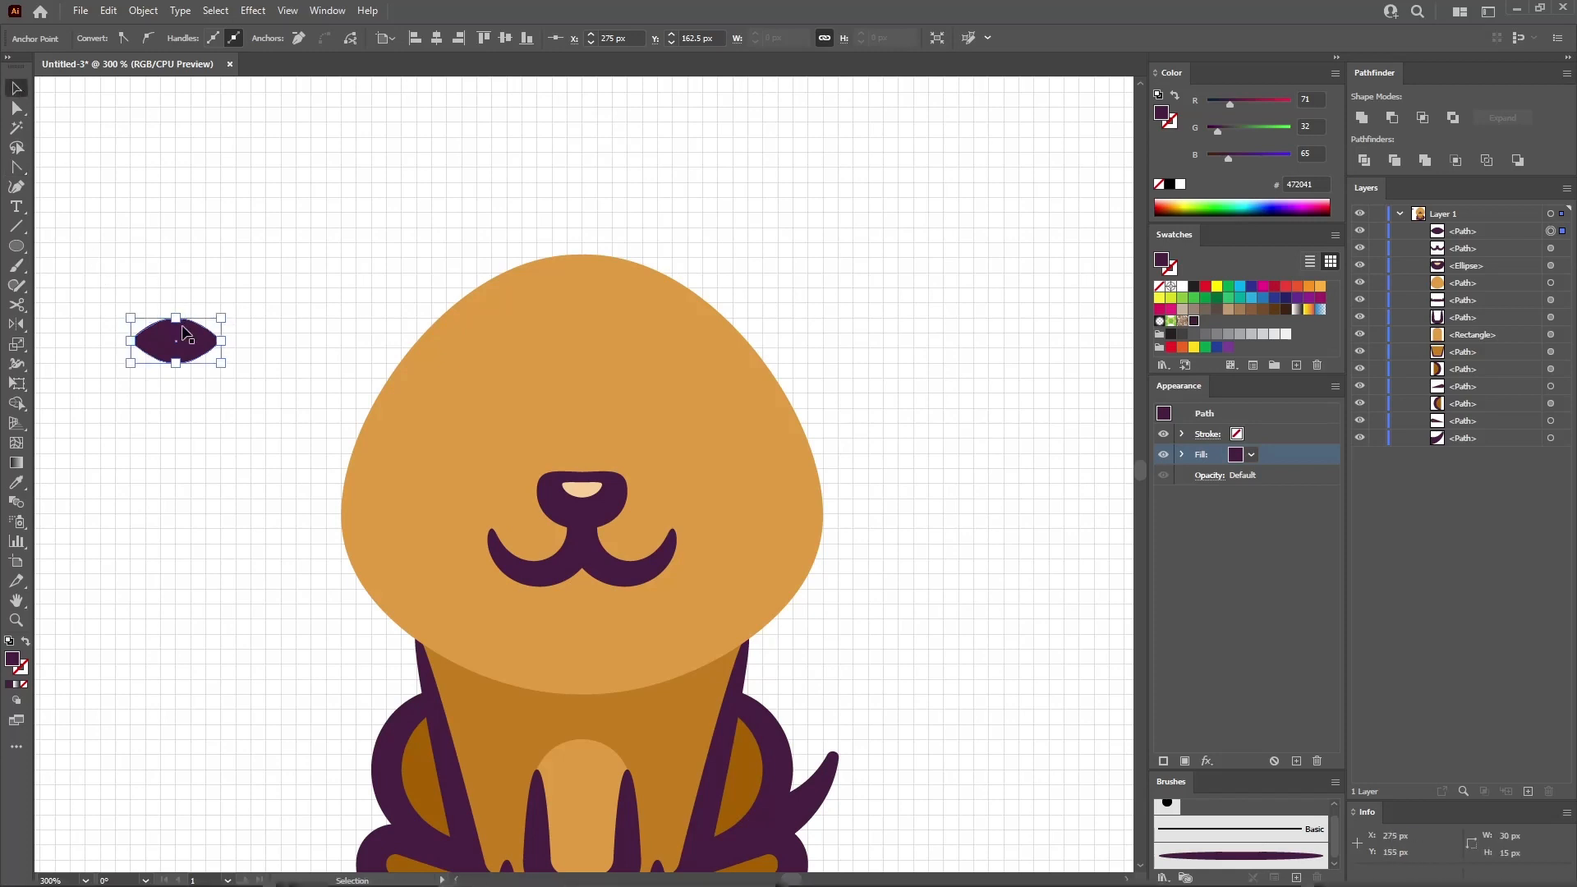
- Move the pointed purple shape to the centre of the mouth line and pull its bottom anchor point down 15 px
{"action": "left_click_drag", "start_coordinate": [187, 338], "coordinate": [597, 587]}
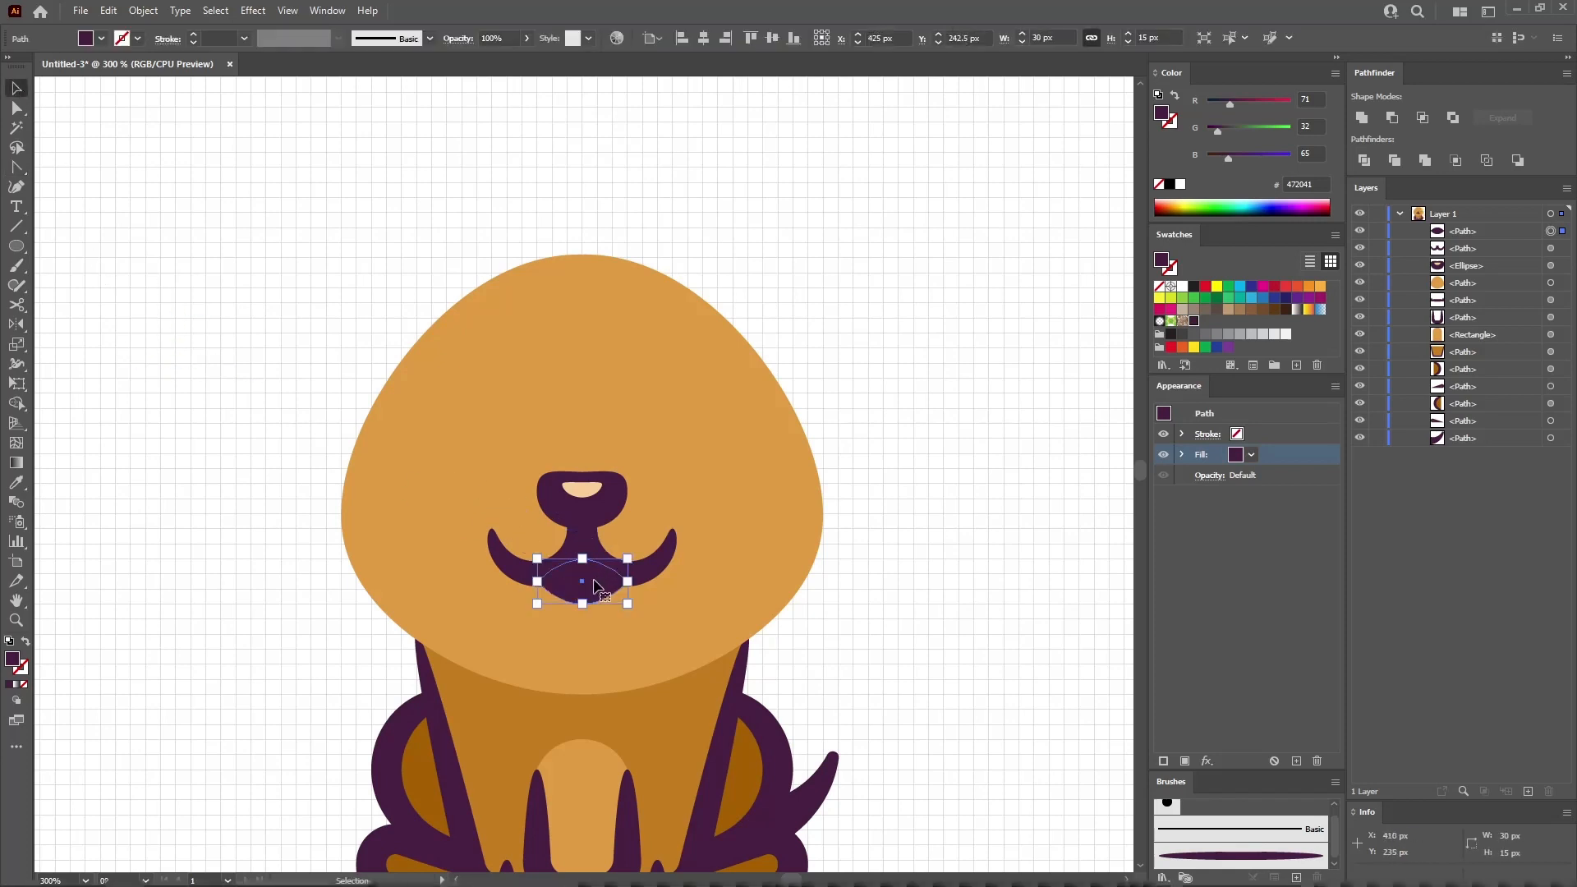
{"action": "left_click", "coordinate": [18, 107]}
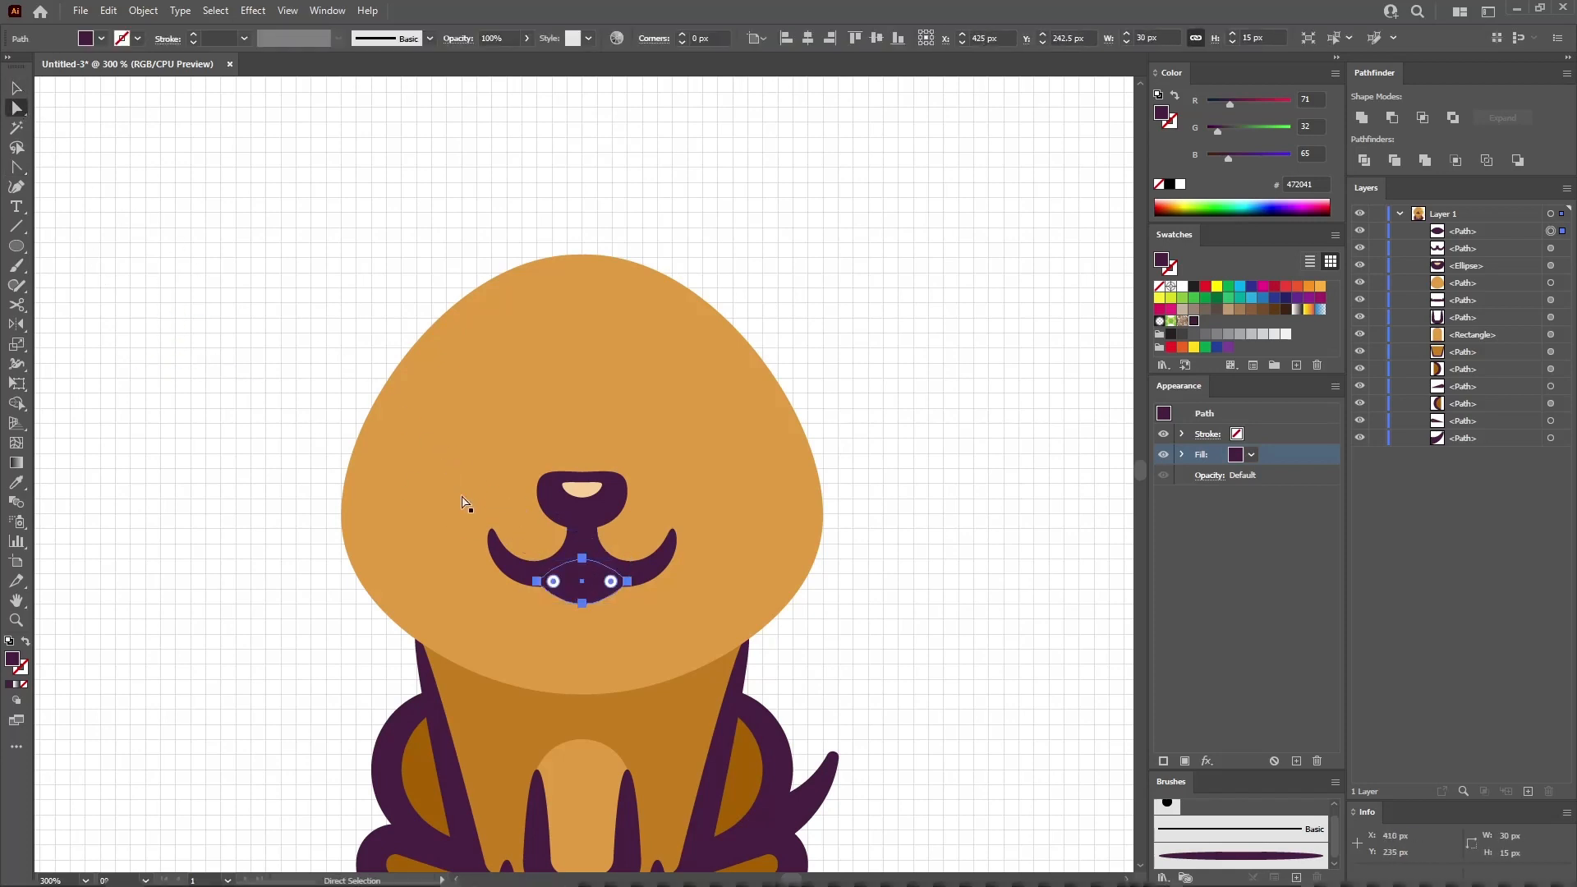
{"action": "left_click_drag", "start_coordinate": [580, 582], "coordinate": [585, 649]}
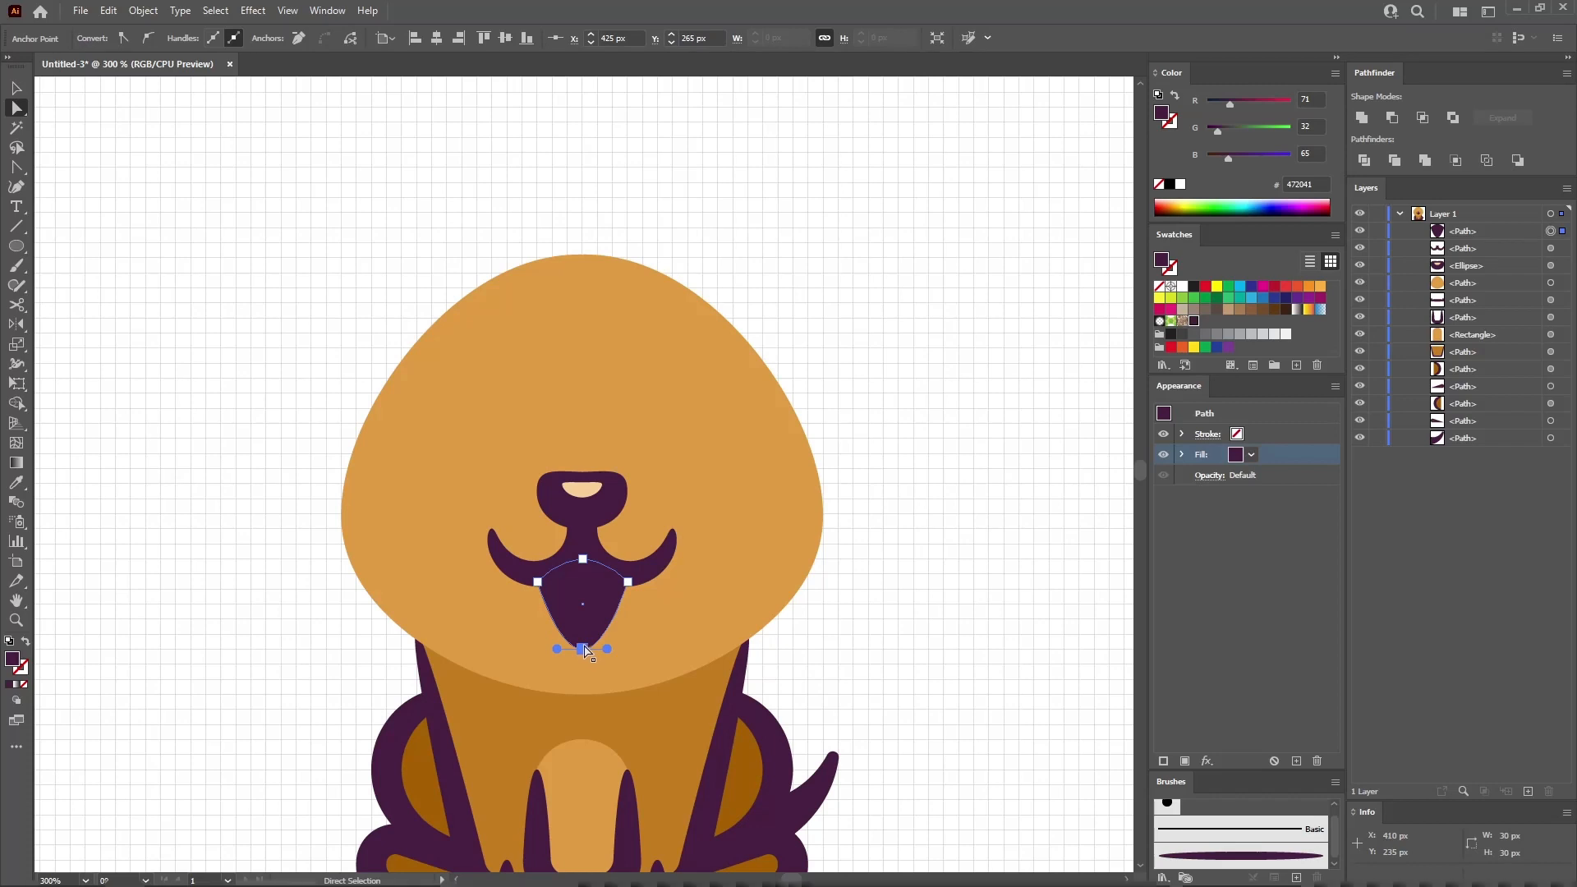
- Offset the purple mouth shape by -5 px with Miter joins and fill the new inner path with white
{"action": "left_click", "coordinate": [585, 611]}
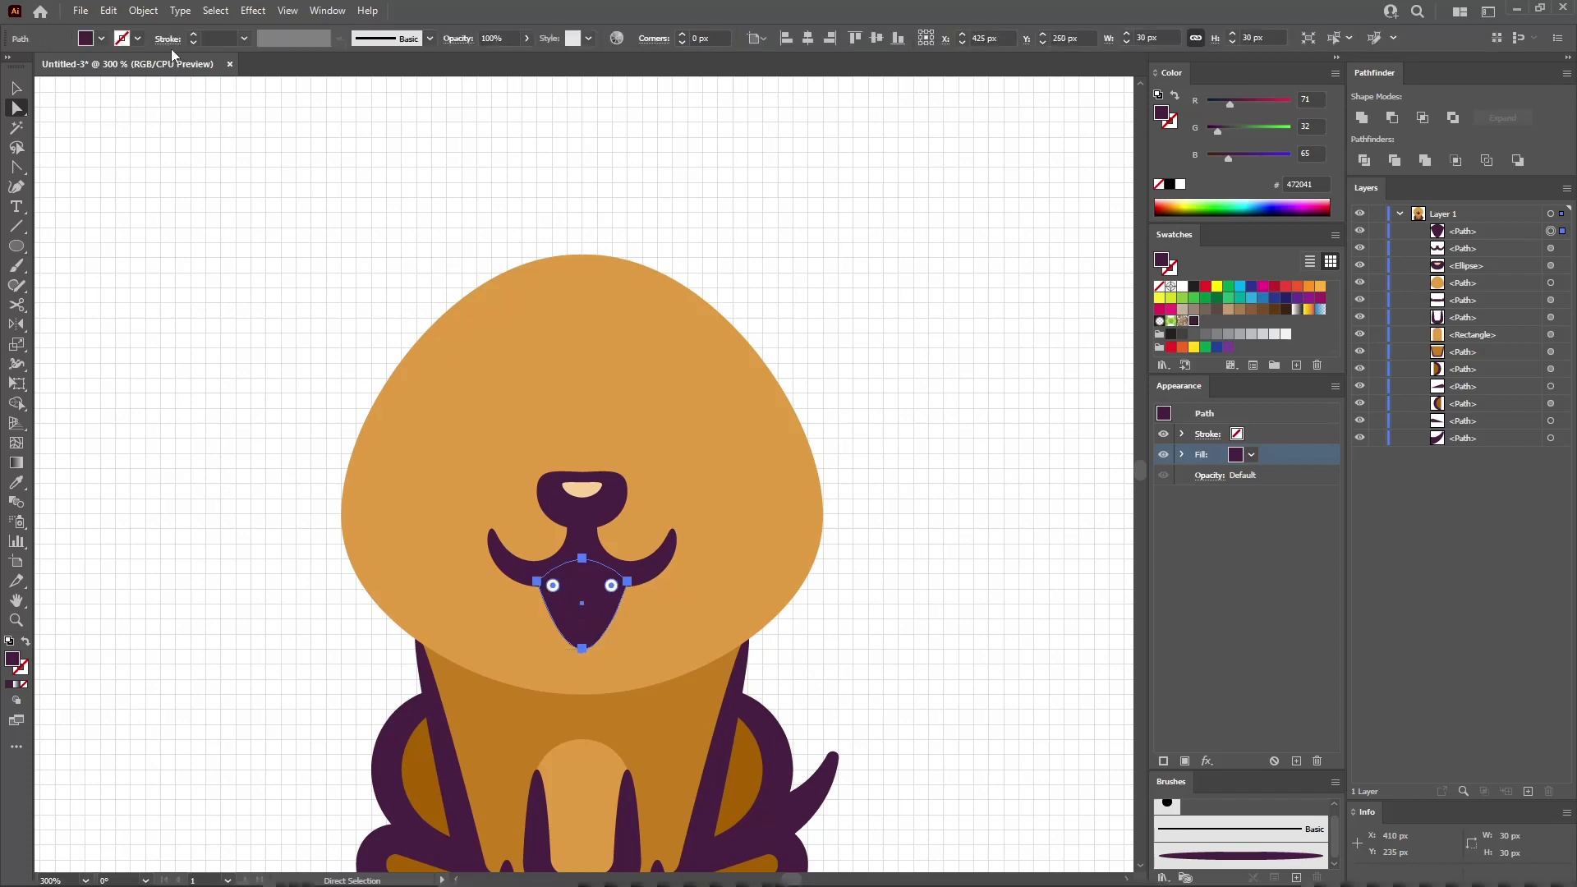
{"action": "left_click", "coordinate": [144, 12]}
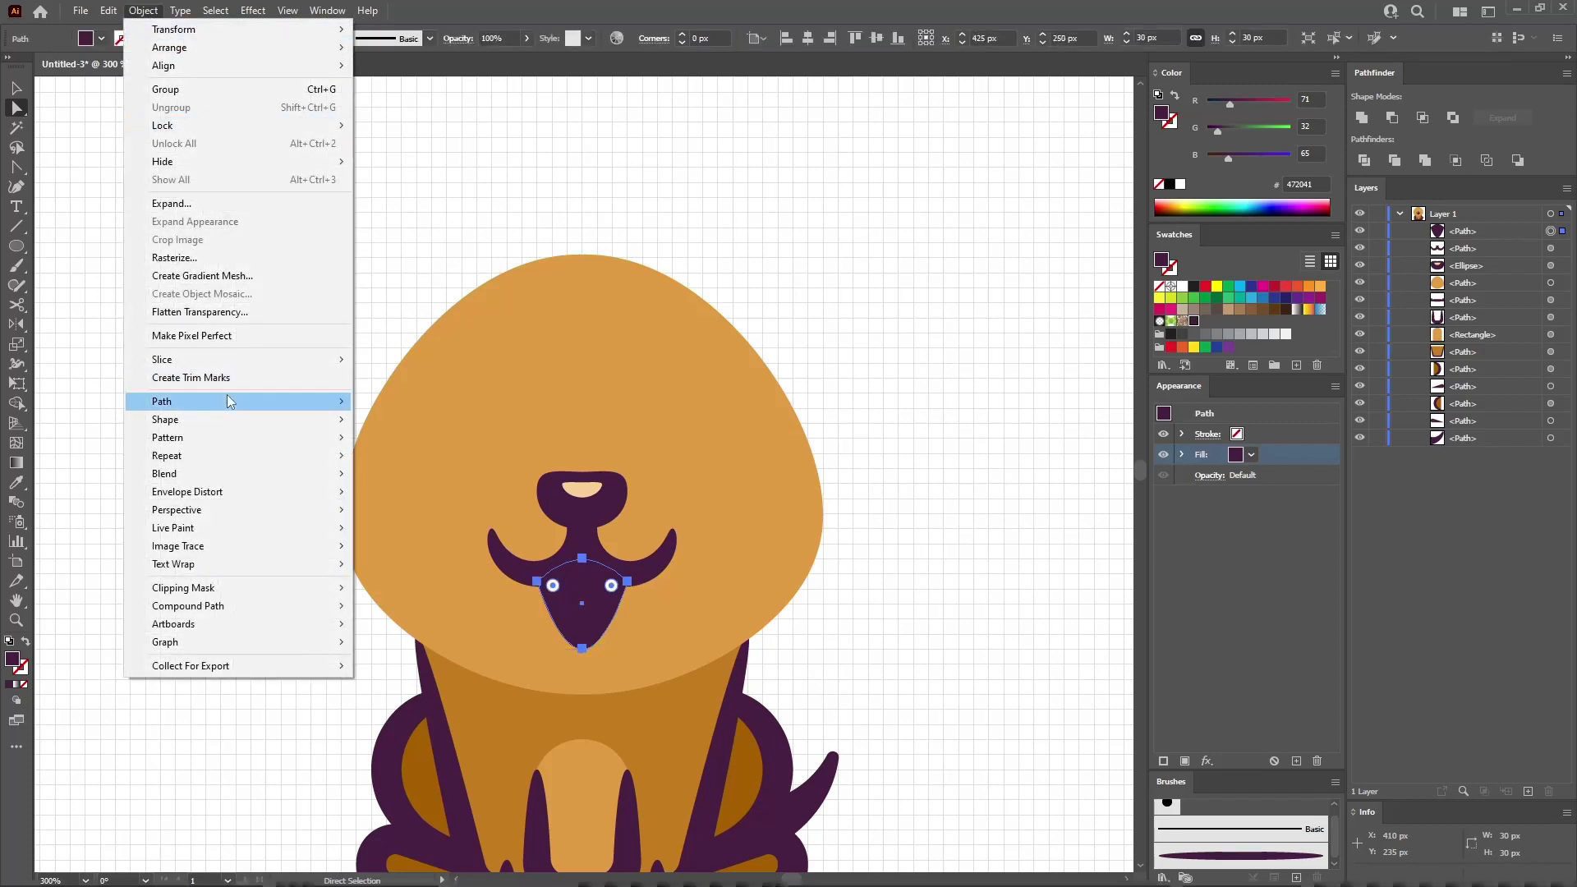
{"action": "mouse_move", "coordinate": [225, 402]}
{"action": "left_click", "coordinate": [405, 461]}
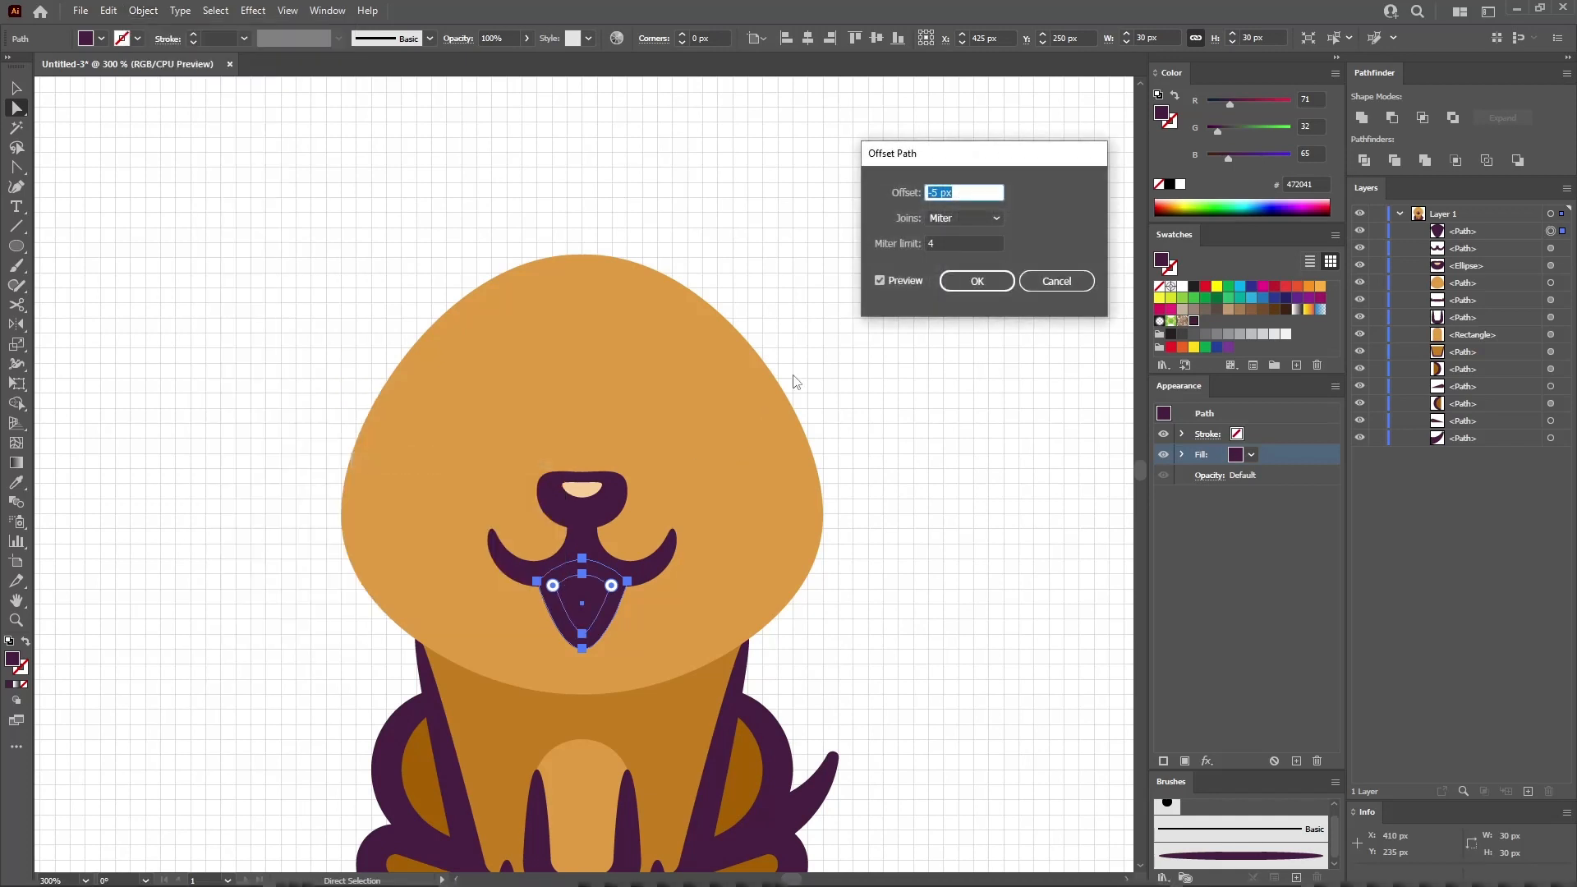
{"action": "left_click", "coordinate": [975, 287]}
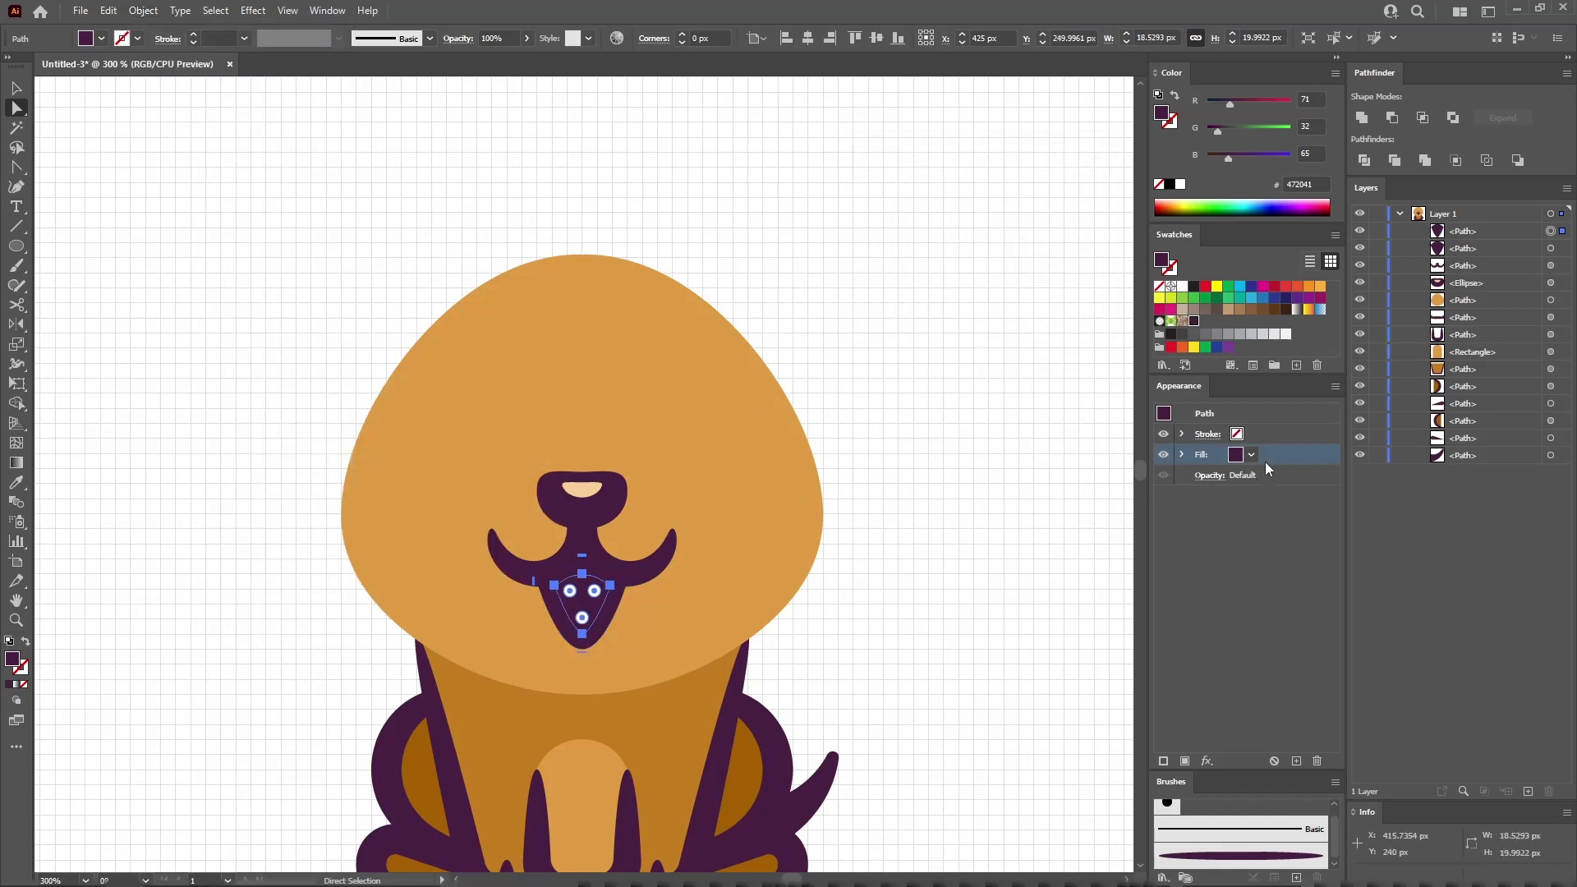
{"action": "left_click", "coordinate": [1183, 287]}
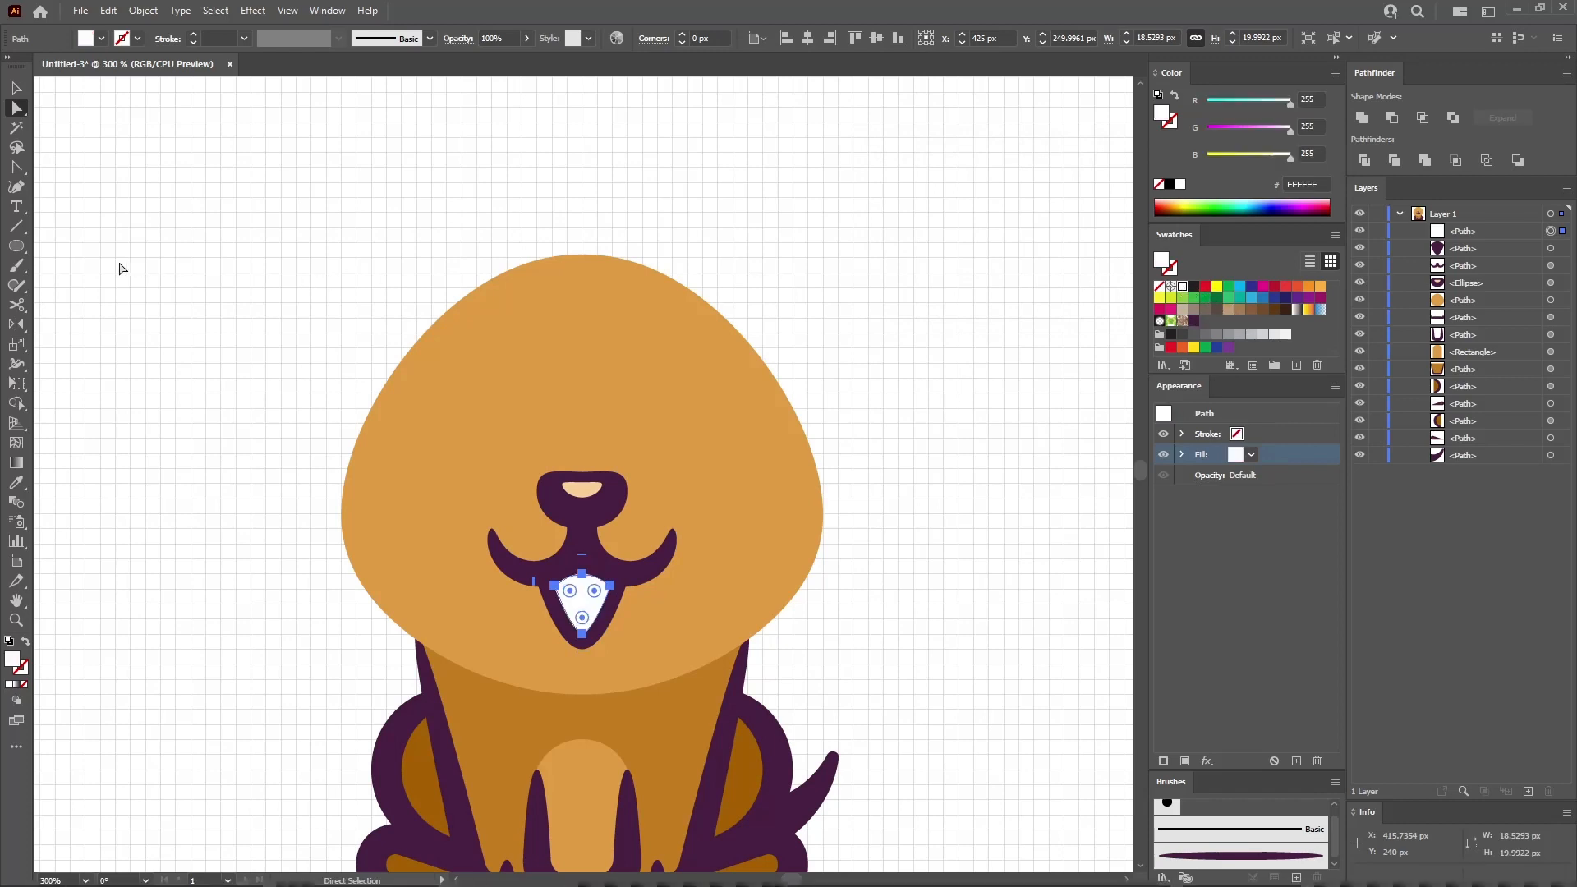
- Draw a 30 x 25 px ellipse beside the head and fill it with RGB 251, 95, 100
{"action": "left_click", "coordinate": [23, 248]}
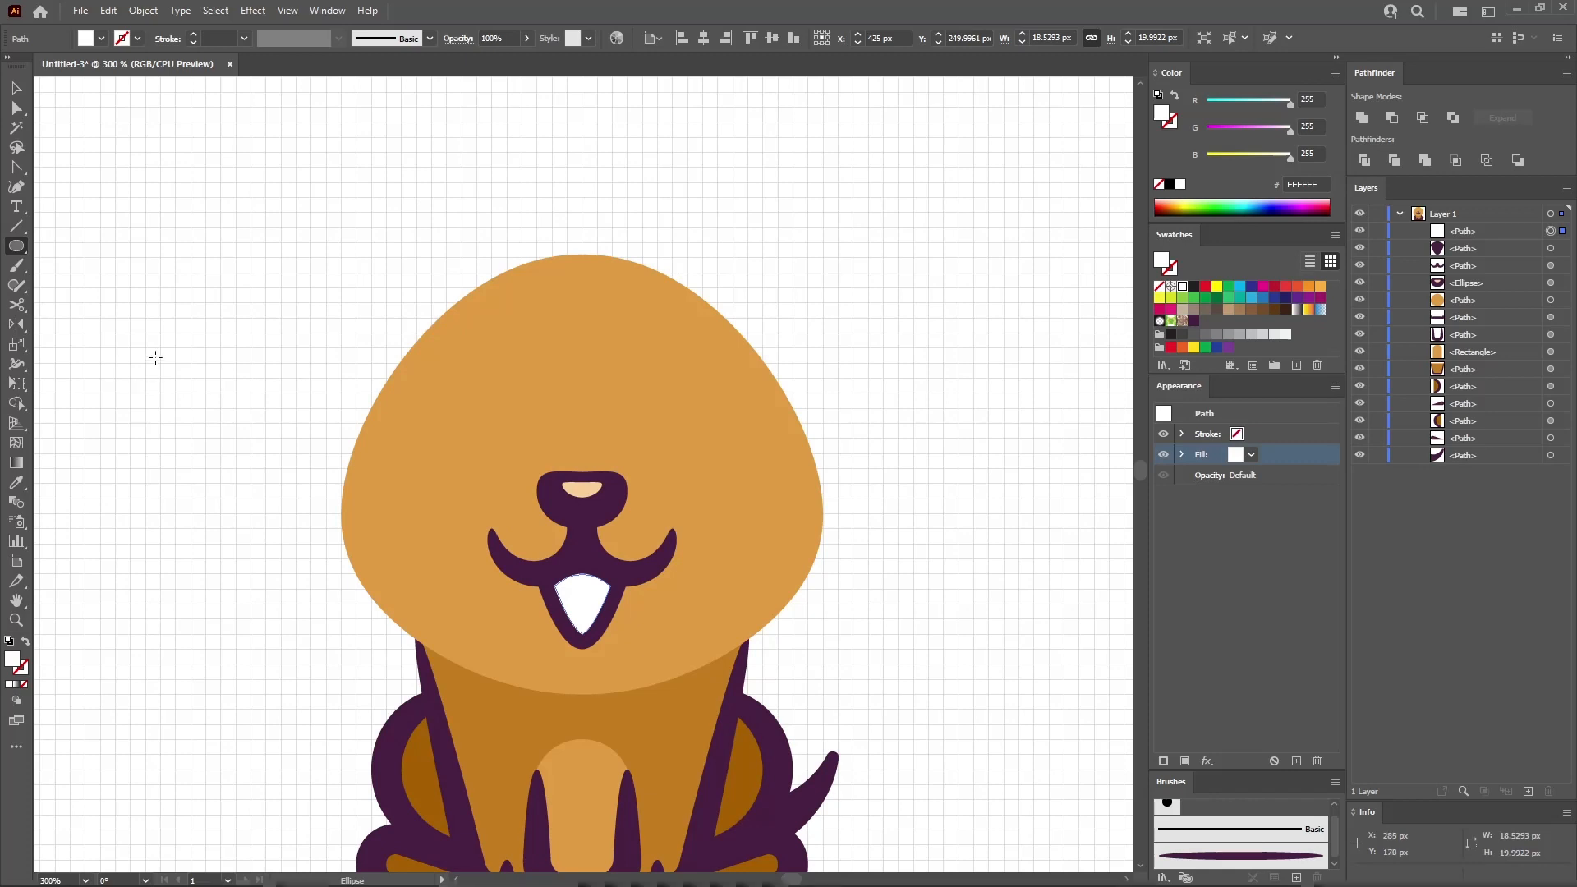
{"action": "left_click_drag", "start_coordinate": [160, 363], "coordinate": [250, 438]}
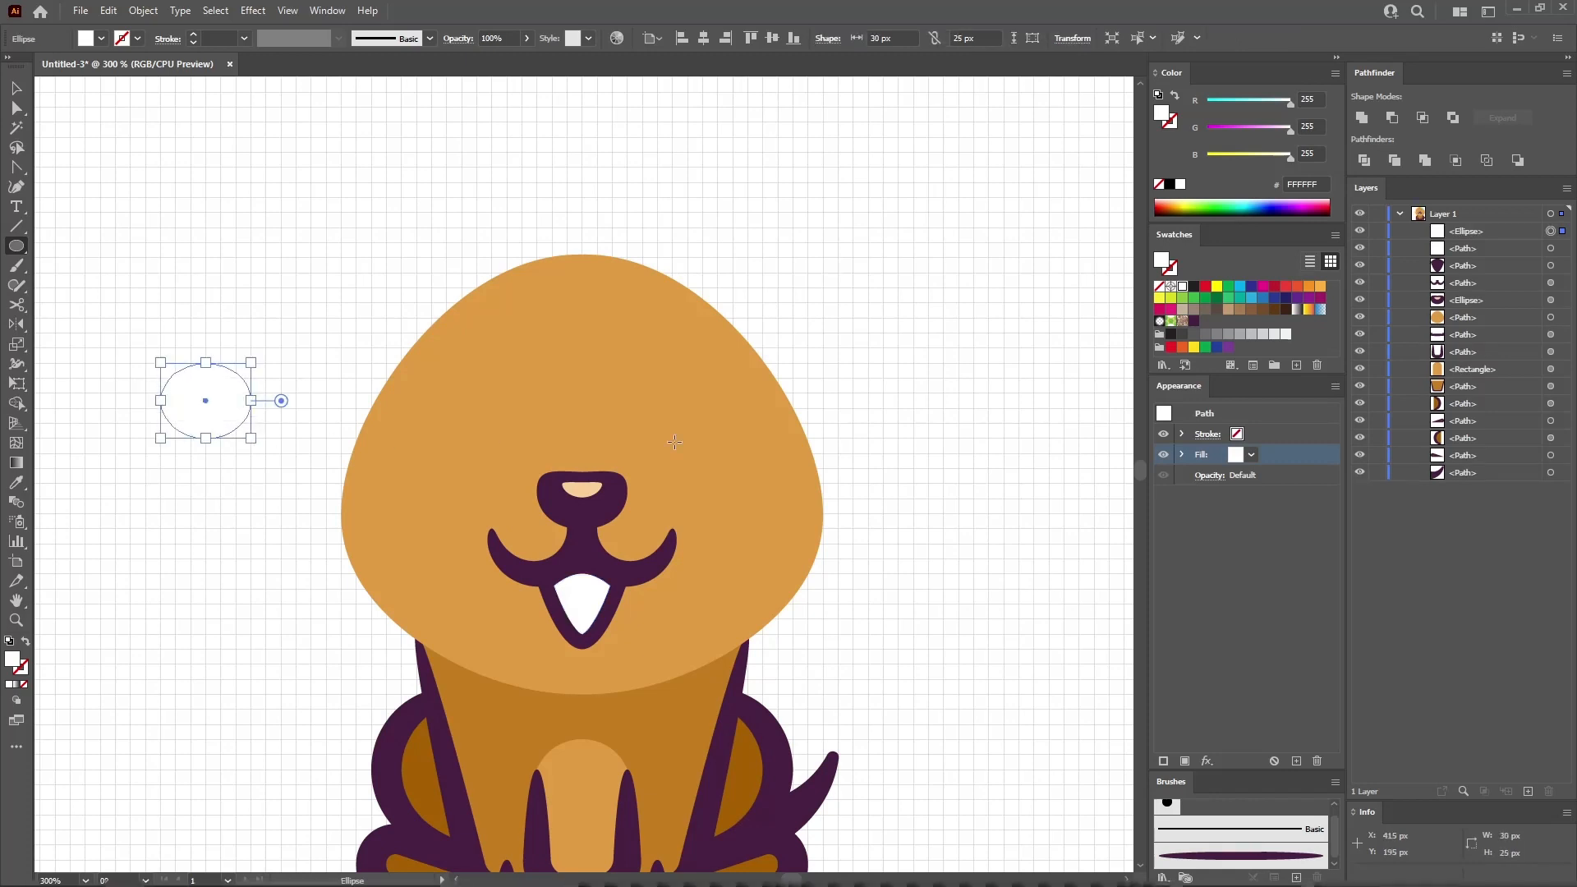
{"action": "left_click", "coordinate": [1311, 100]}
{"action": "type", "text": "251"}
{"action": "key", "text": "Tab"}
{"action": "type", "text": "95"}
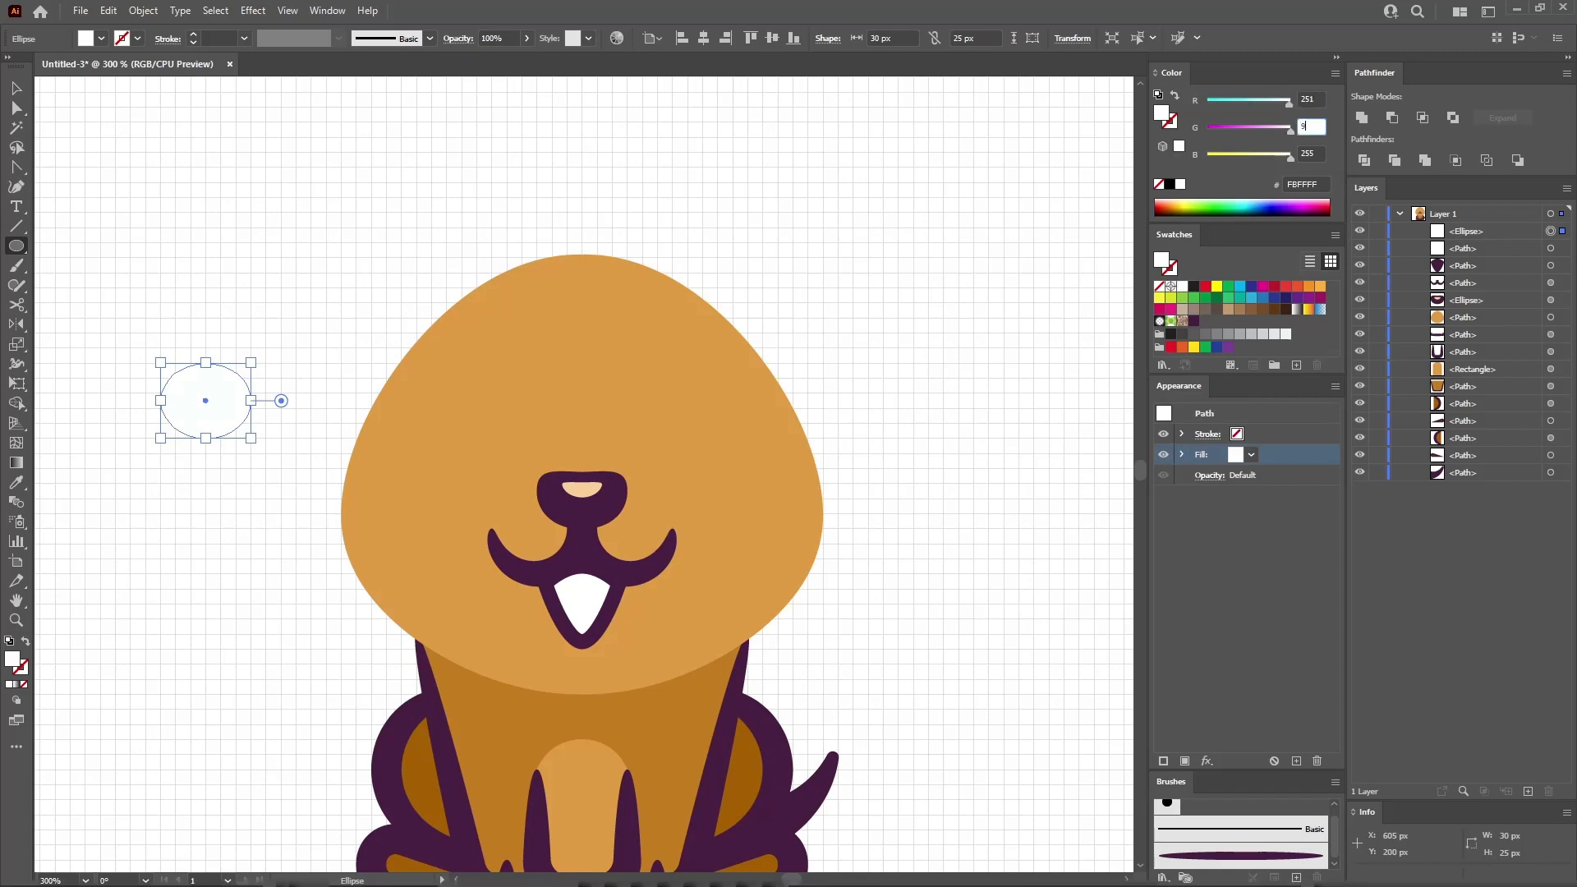
{"action": "key", "text": "Tab"}
{"action": "type", "text": "100"}
{"action": "key", "text": "Return"}
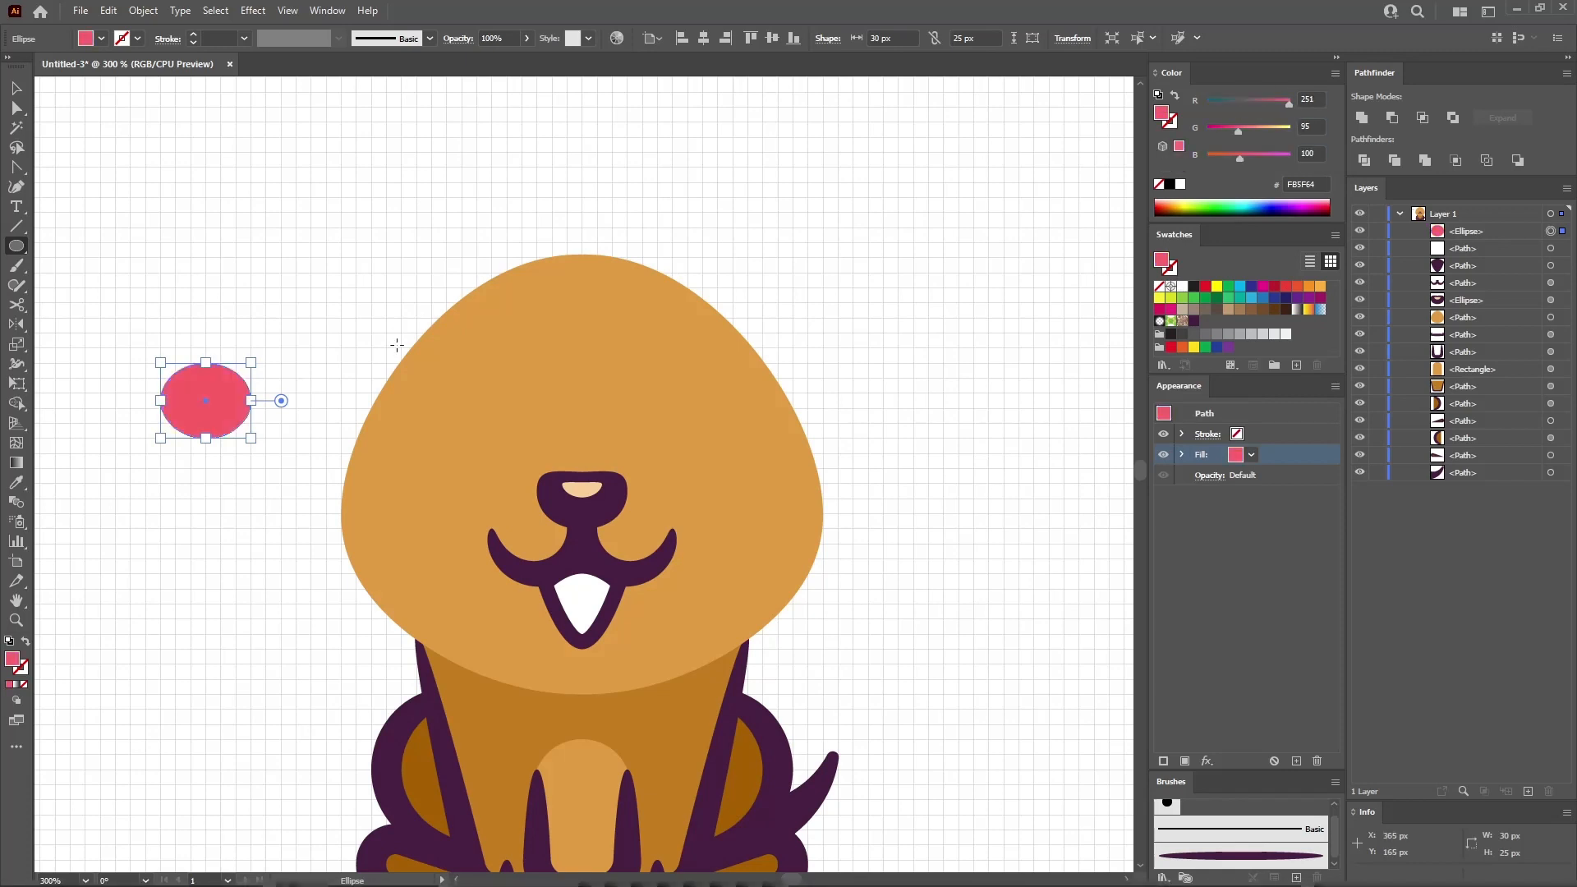
- Move the pink ellipse over the lower part of the white mouth shape and intersect the two into a tongue
{"action": "left_click", "coordinate": [17, 88]}
{"action": "left_click_drag", "start_coordinate": [213, 394], "coordinate": [588, 636]}
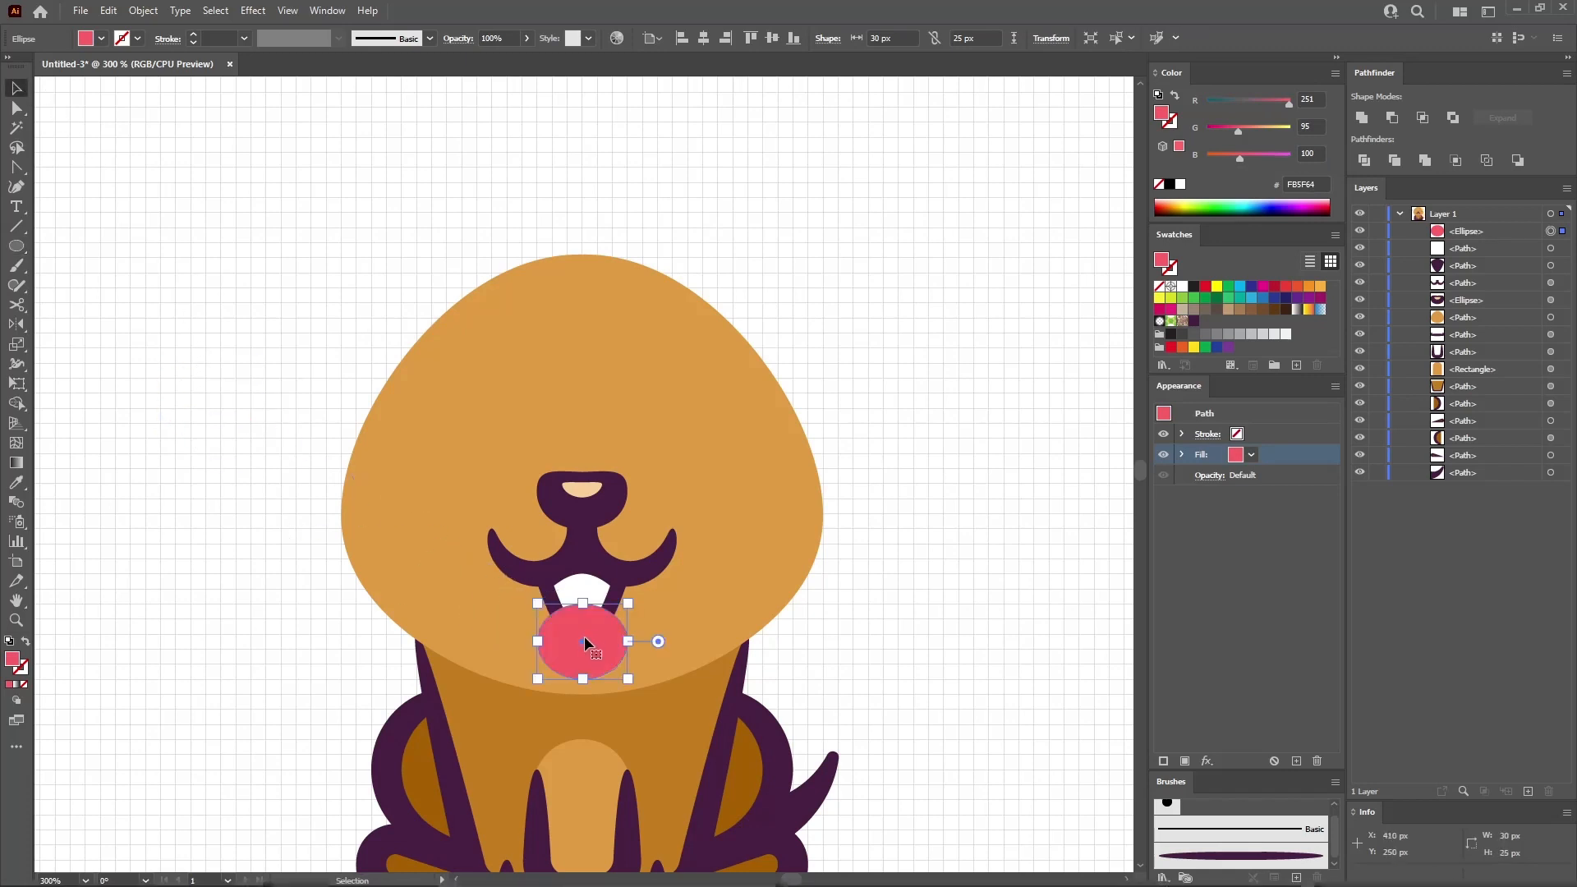
{"action": "left_click", "coordinate": [588, 583], "text": "shift"}
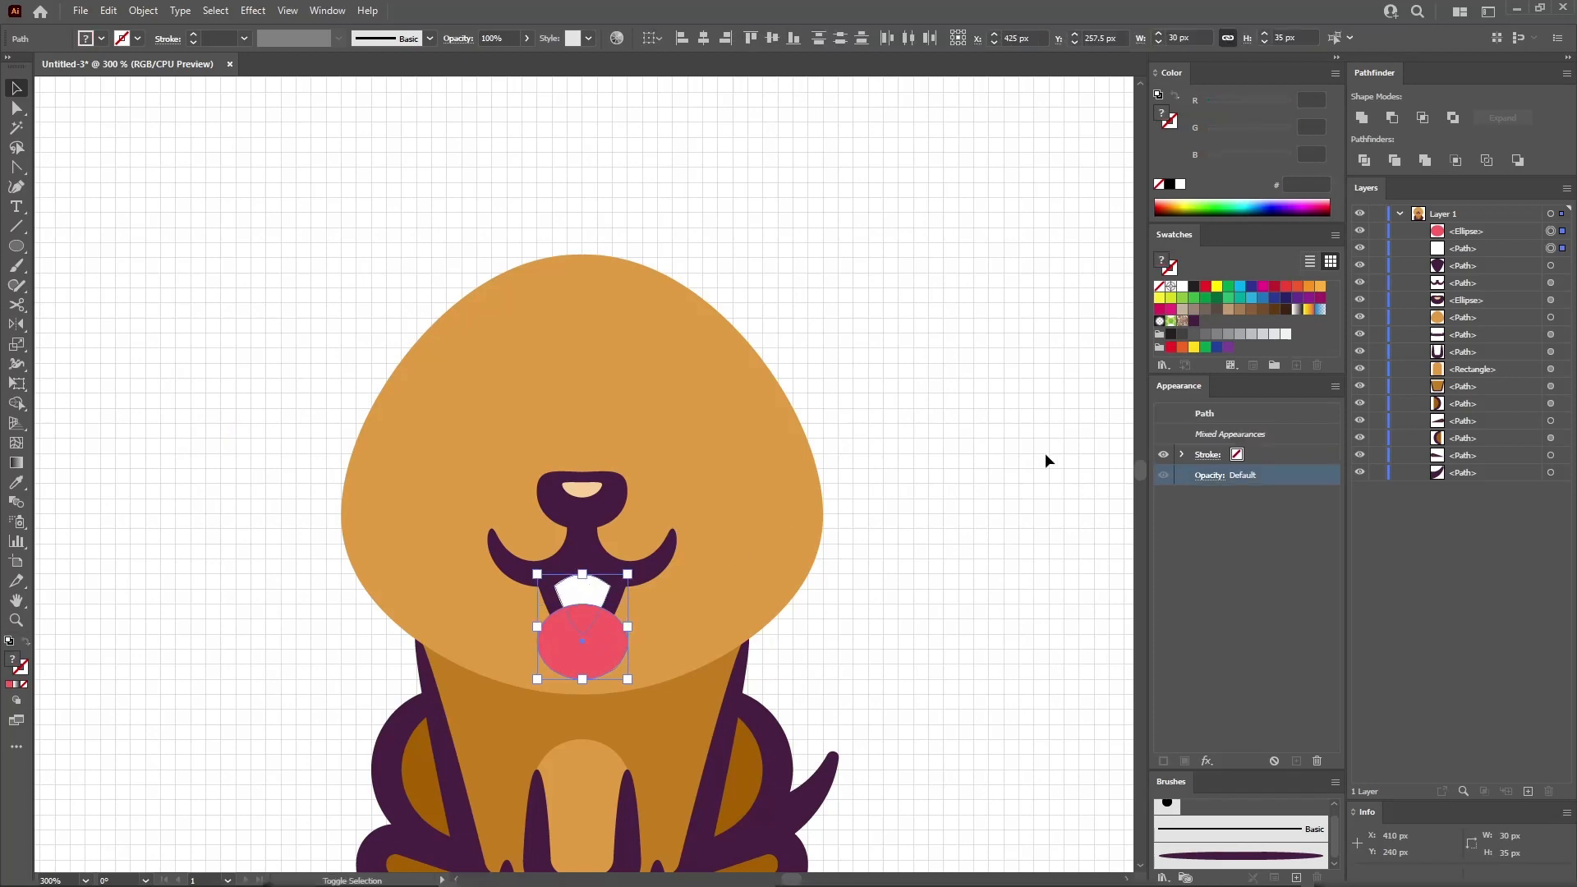
{"action": "left_click", "coordinate": [1422, 117]}
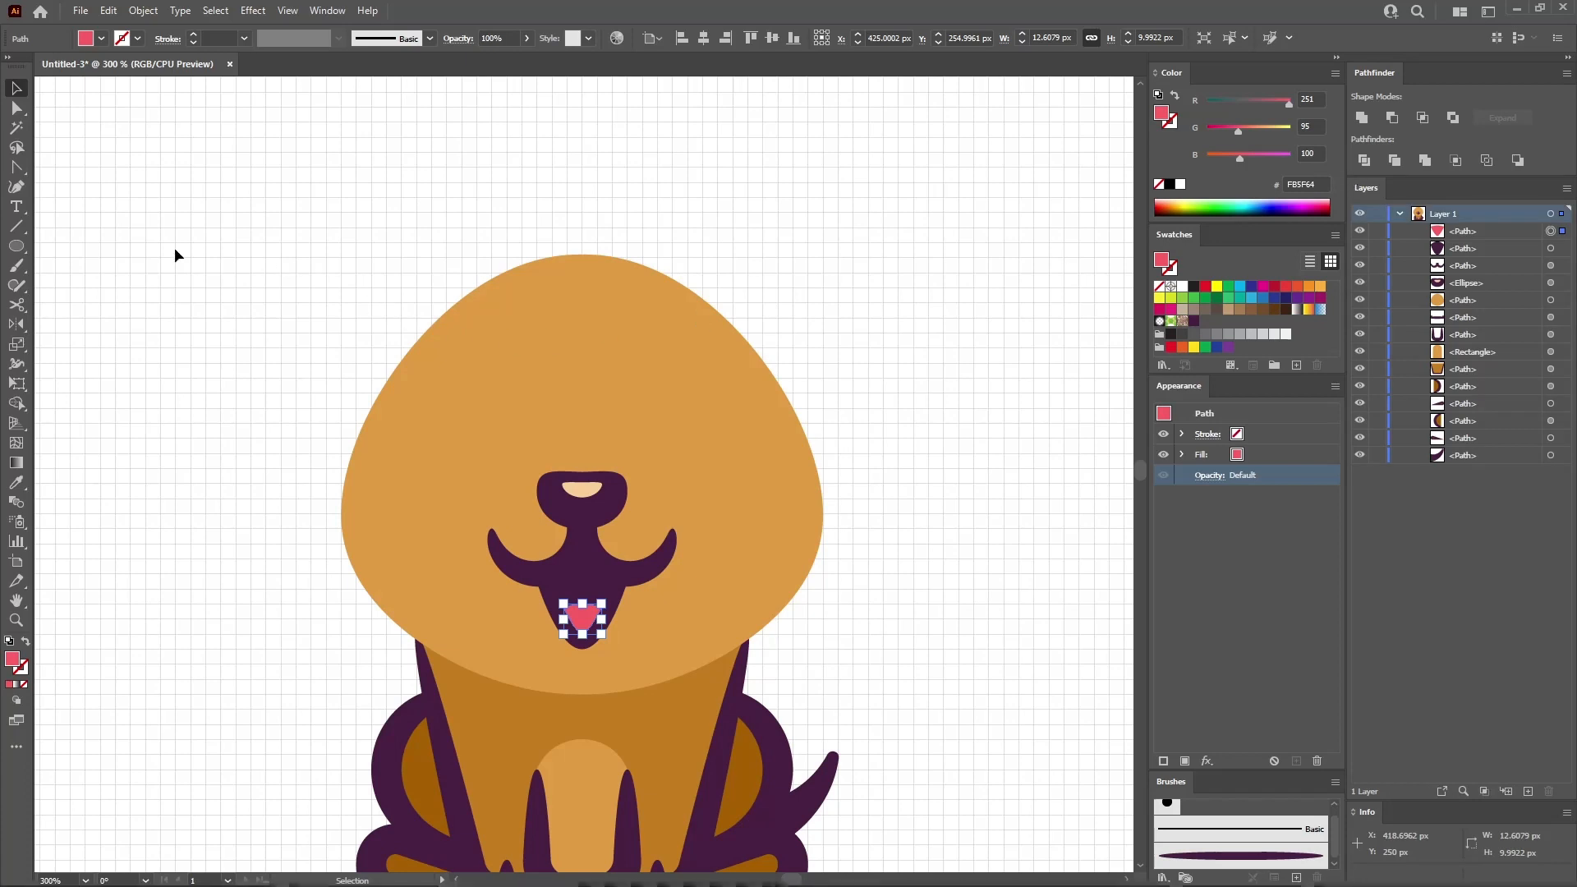
- Create a 10 x 15 px ellipse on the head above the nose and select its fill for editing
{"action": "left_click", "coordinate": [17, 246]}
{"action": "left_click", "coordinate": [562, 356]}
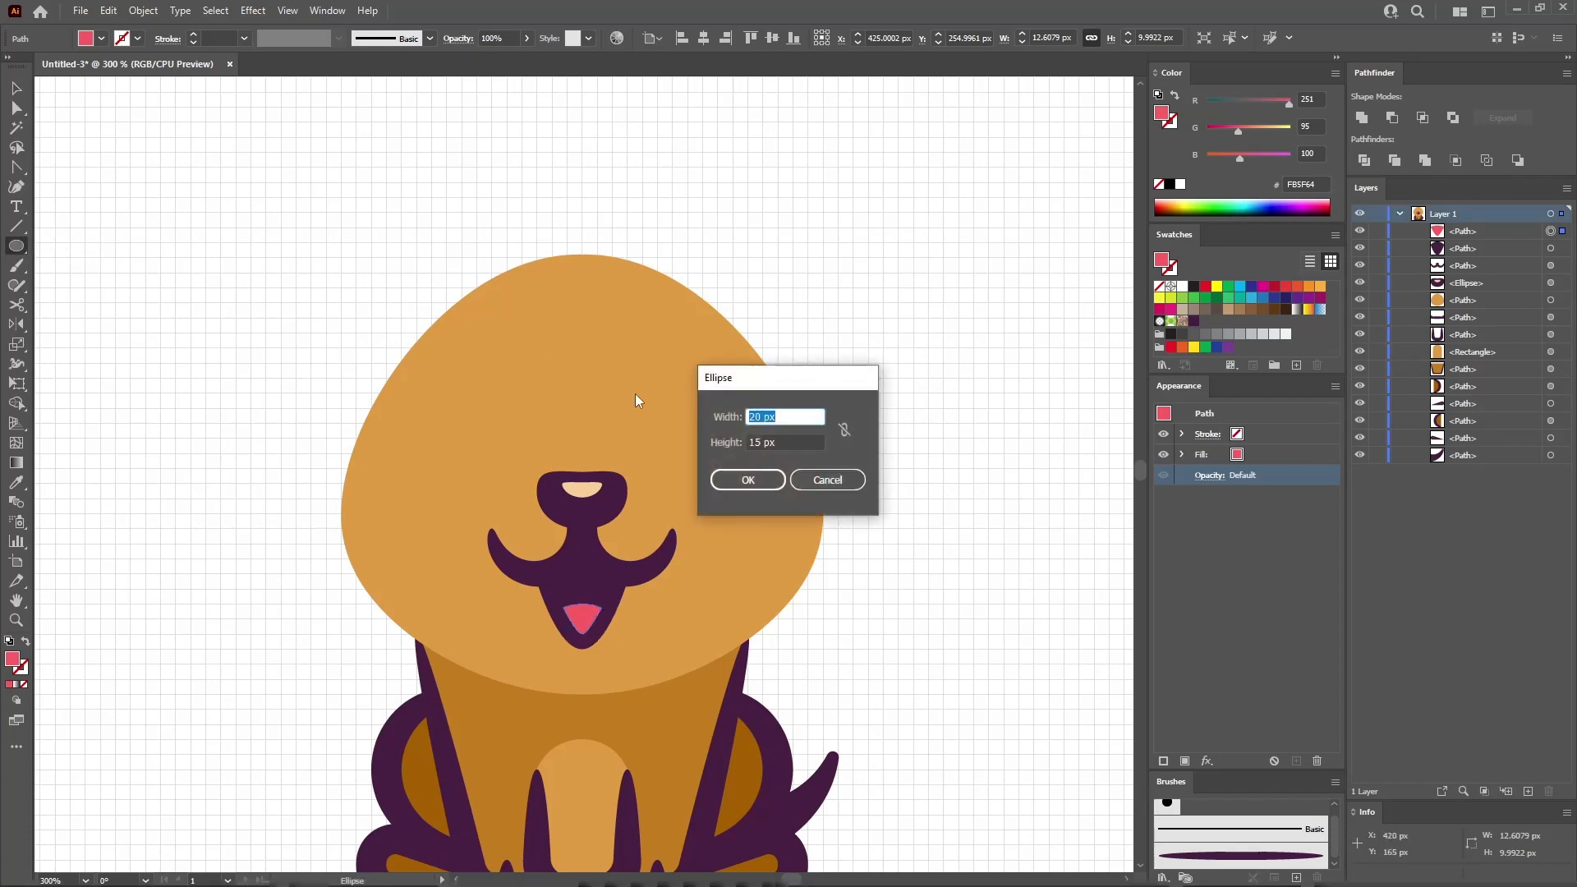
{"action": "type", "text": "10"}
{"action": "key", "text": "Tab"}
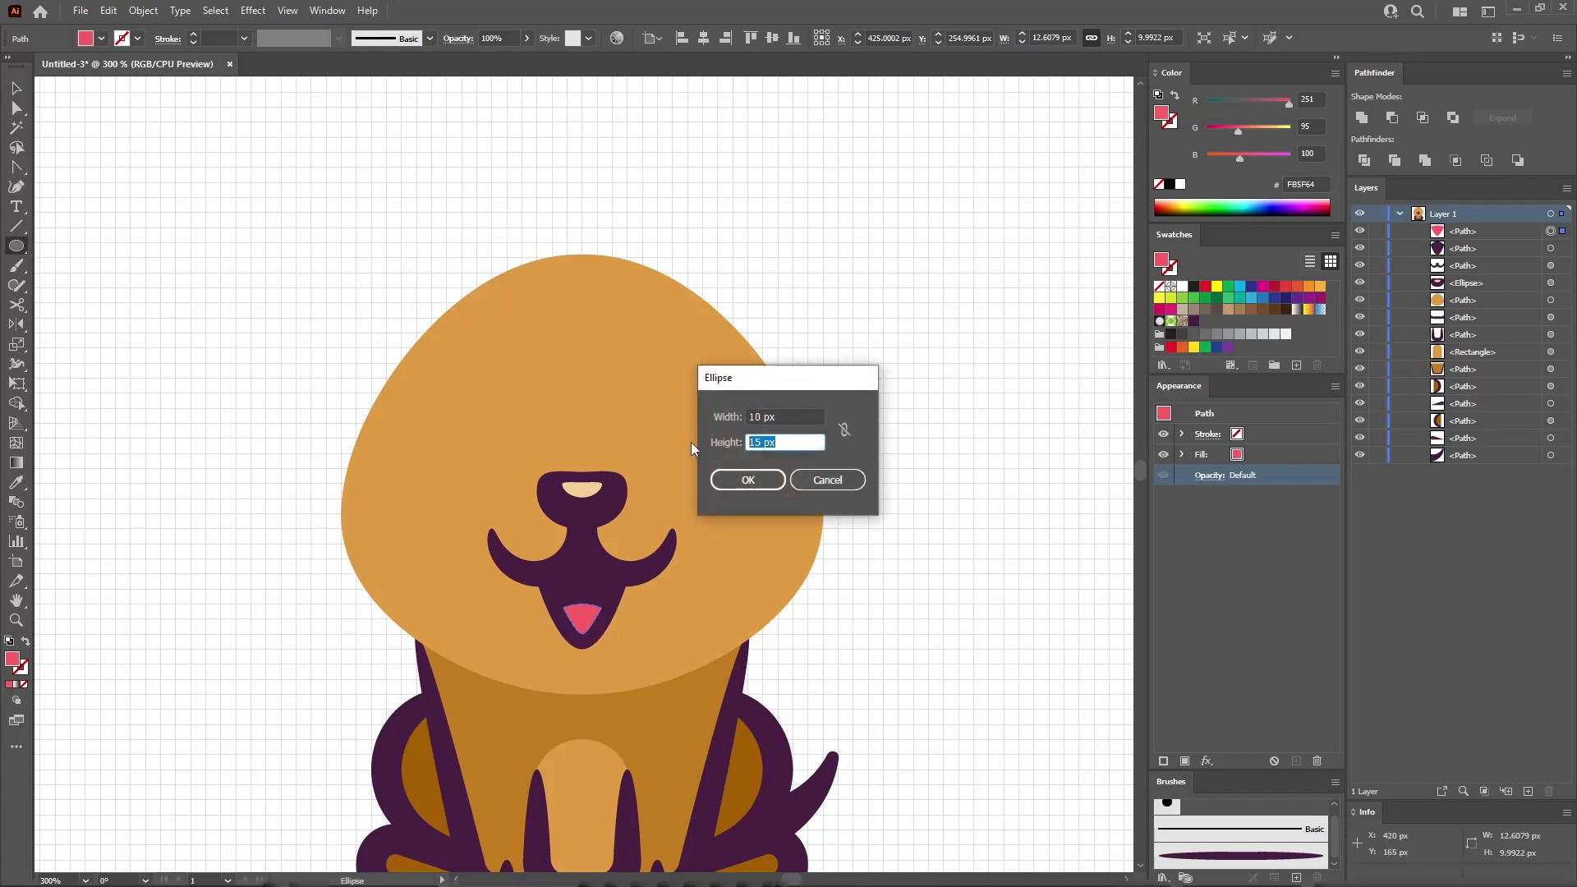
{"action": "left_click", "coordinate": [764, 480]}
{"action": "left_click", "coordinate": [1268, 458]}
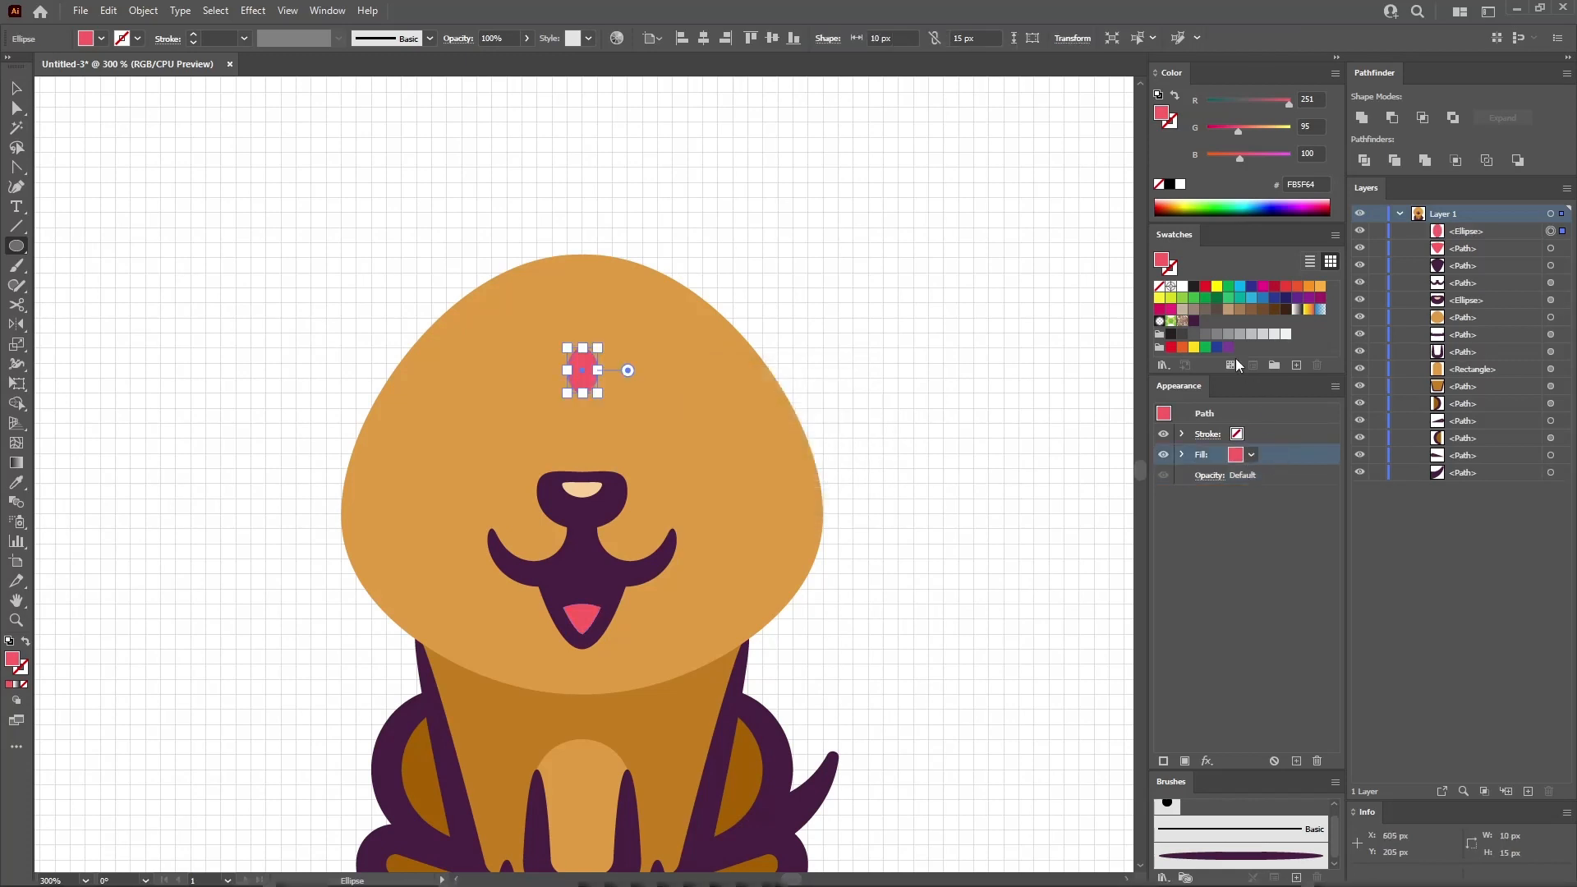
- Fill the small ellipse with the dark purple swatch and move it beside the nose as the dog's first eye
{"action": "left_click", "coordinate": [1194, 320]}
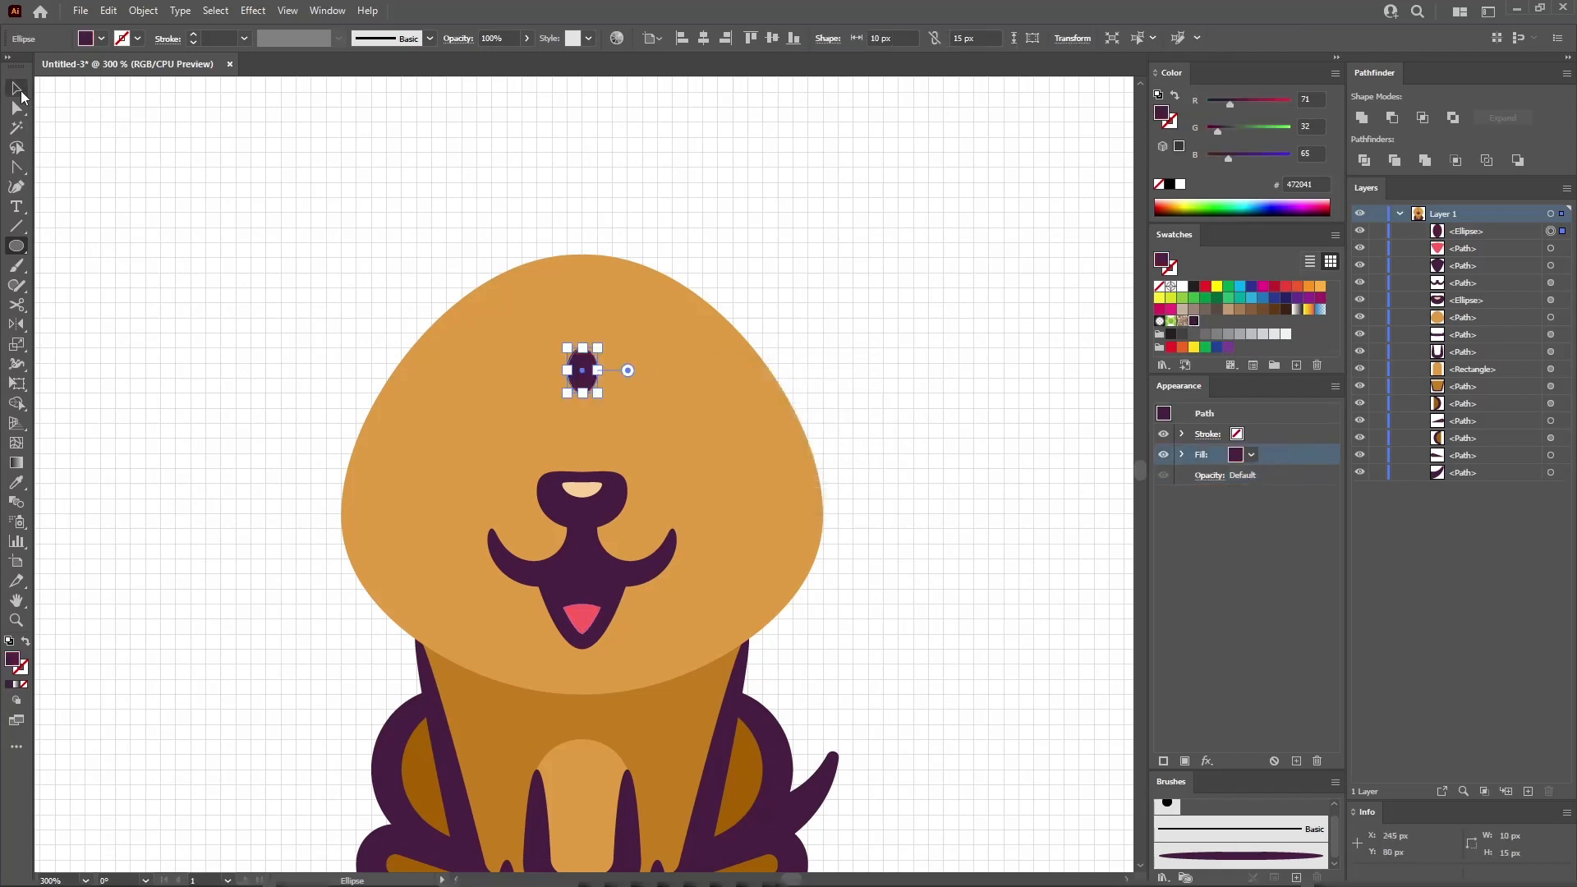
{"action": "left_click", "coordinate": [18, 90]}
{"action": "left_click", "coordinate": [677, 243]}
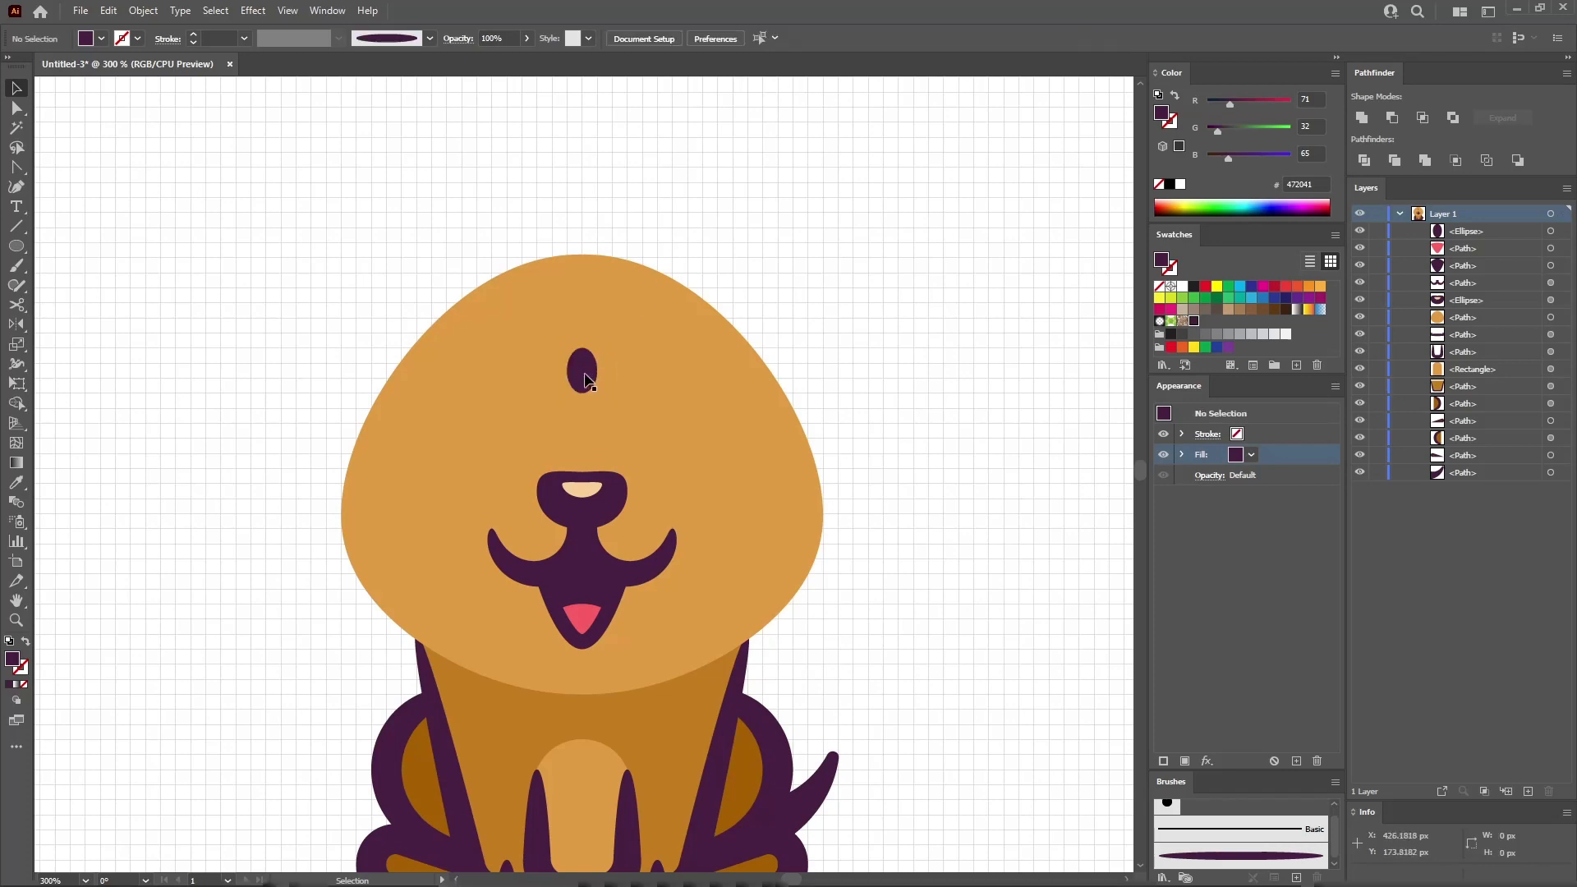
{"action": "left_click_drag", "start_coordinate": [586, 379], "coordinate": [488, 444]}
{"action": "left_click", "coordinate": [684, 248]}
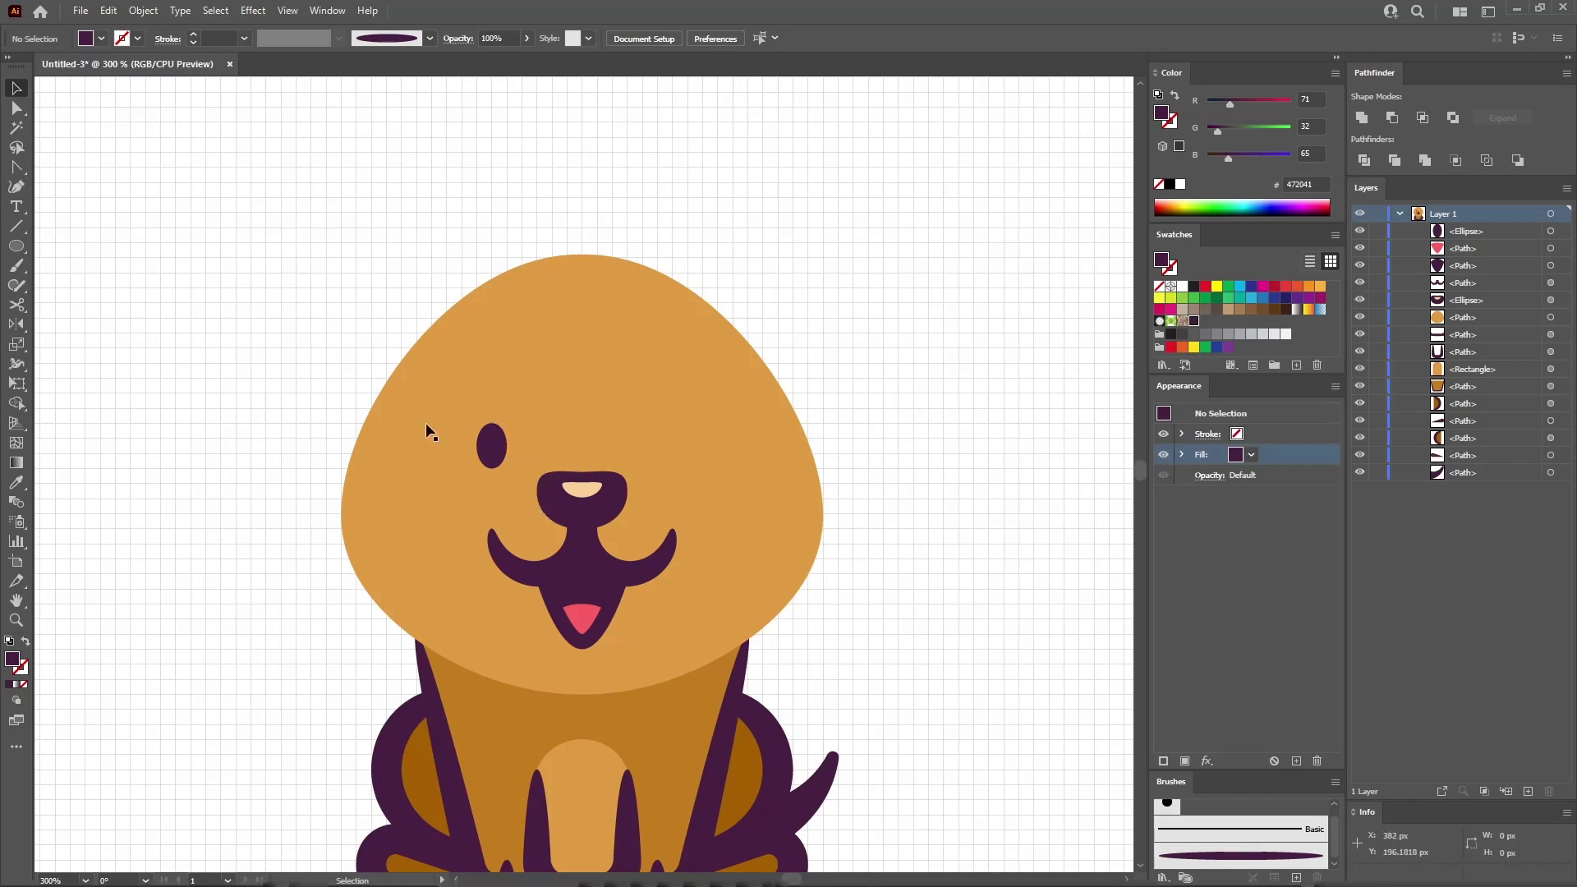
- Create a 20 x 15 px ellipse on the dog's forehead
{"action": "left_click", "coordinate": [17, 246]}
{"action": "left_click", "coordinate": [590, 367]}
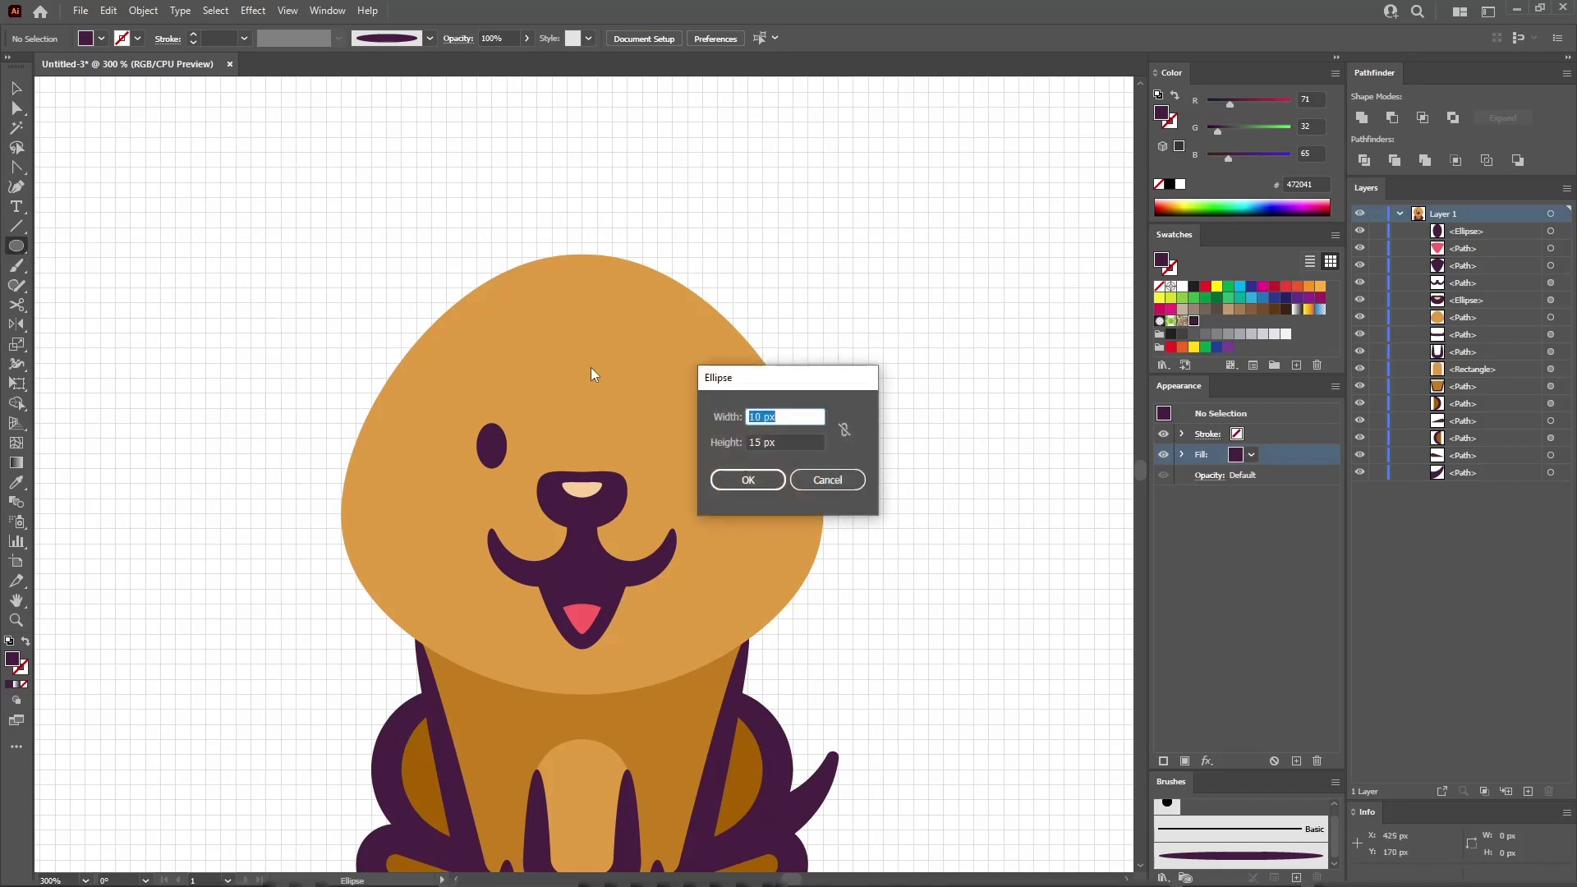
{"action": "type", "text": "20"}
{"action": "key", "text": "Tab"}
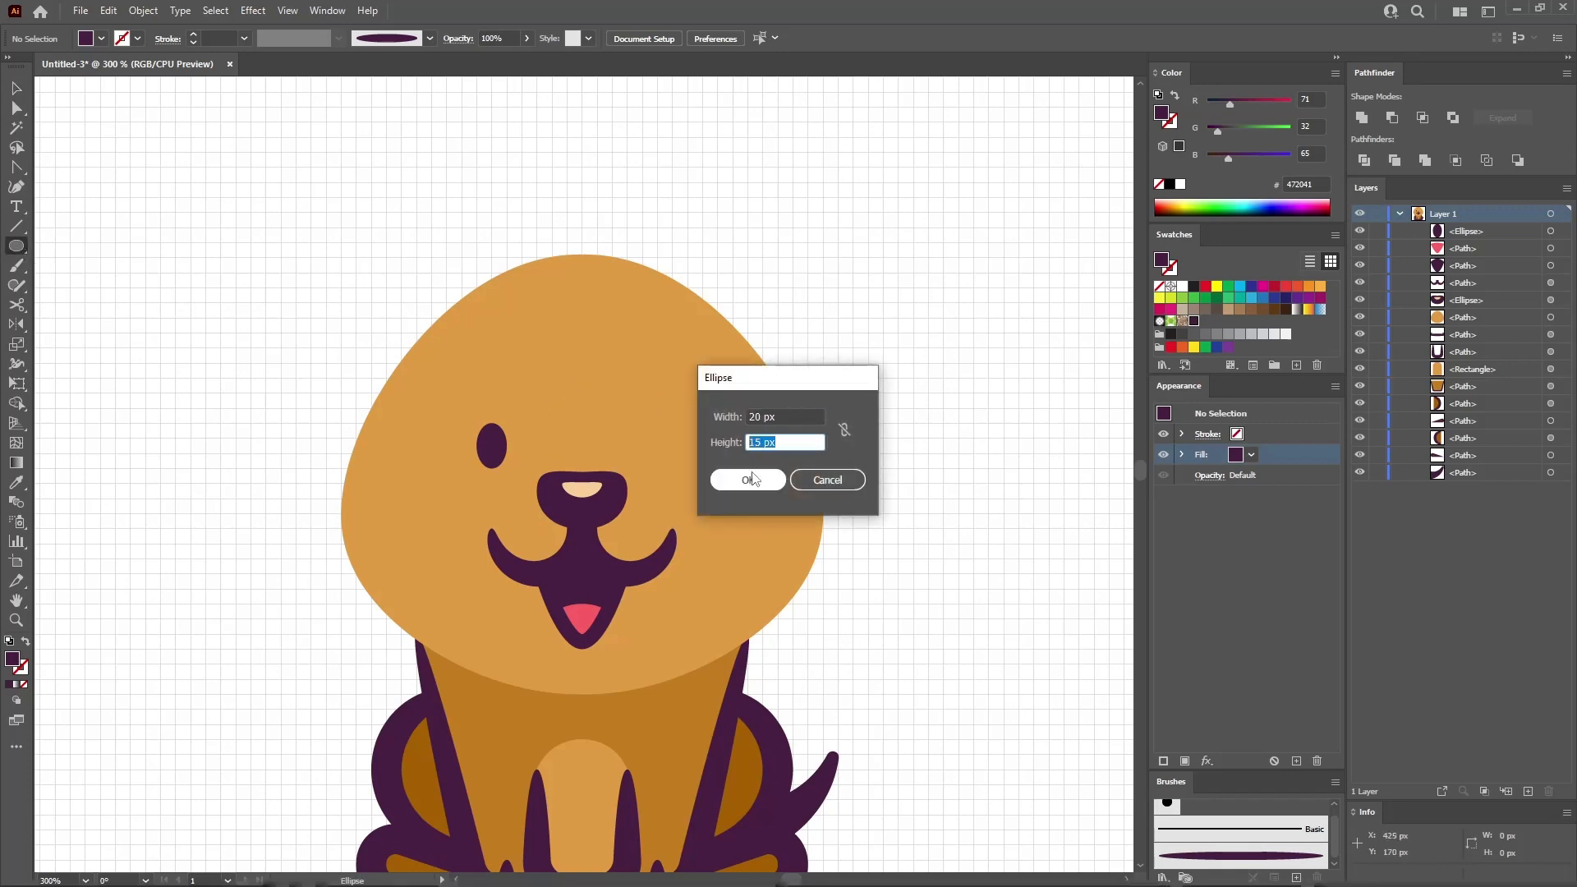
{"action": "left_click", "coordinate": [748, 480]}
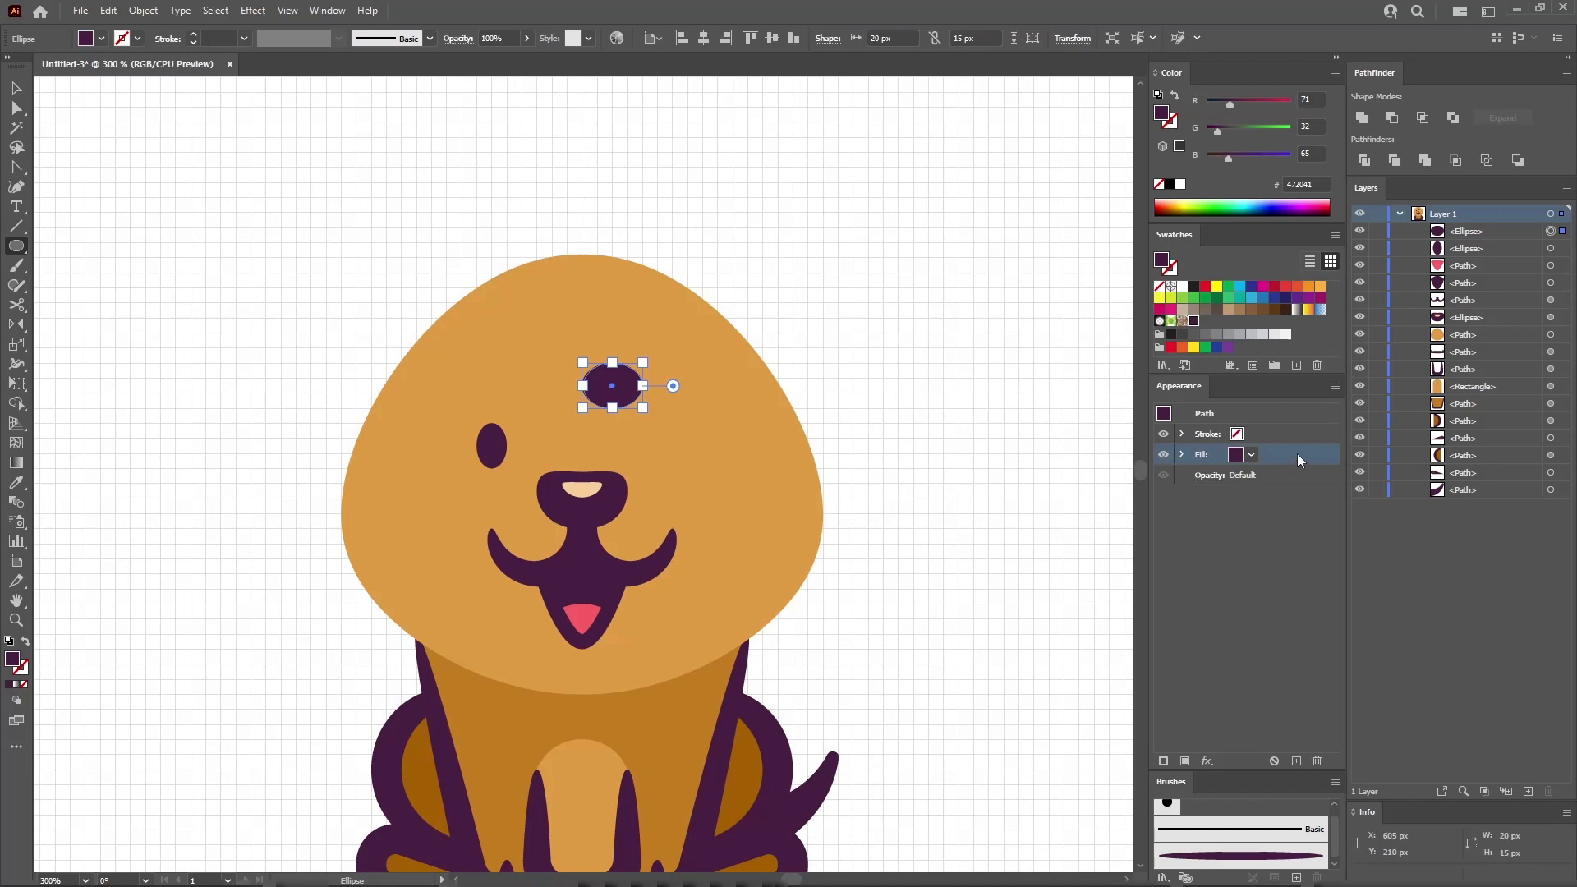
- Fill the forehead ellipse with RGB 196, 125, 32 and move it above the outer side of the eye as an eyebrow
{"action": "left_click", "coordinate": [1312, 99]}
{"action": "type", "text": "196"}
{"action": "key", "text": "Tab"}
{"action": "type", "text": "1"}
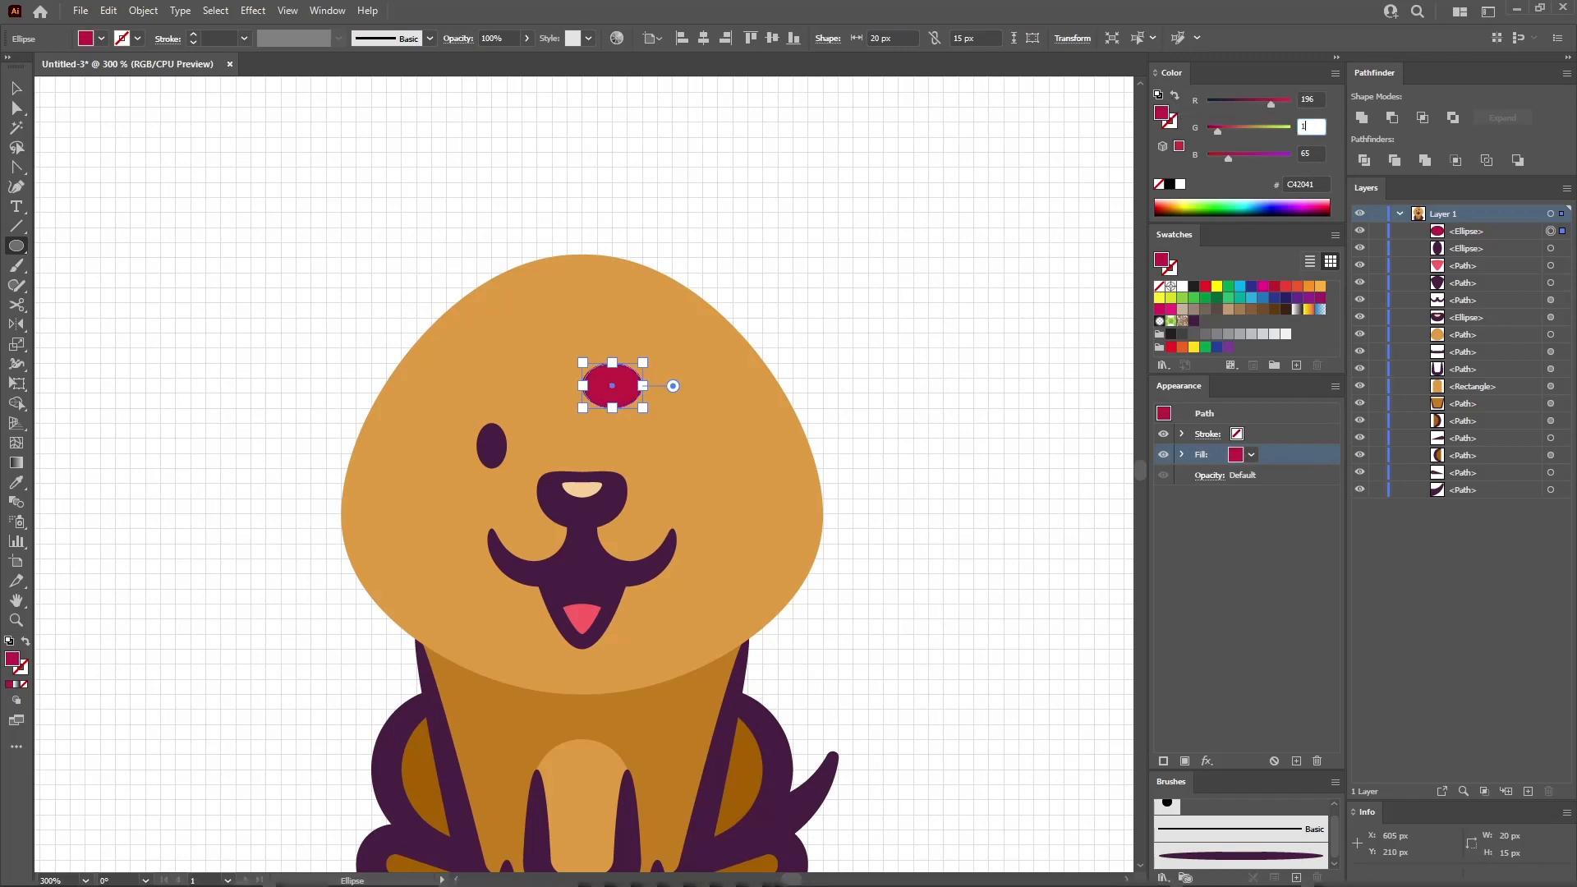
{"action": "type", "text": "25"}
{"action": "key", "text": "Tab"}
{"action": "type", "text": "32"}
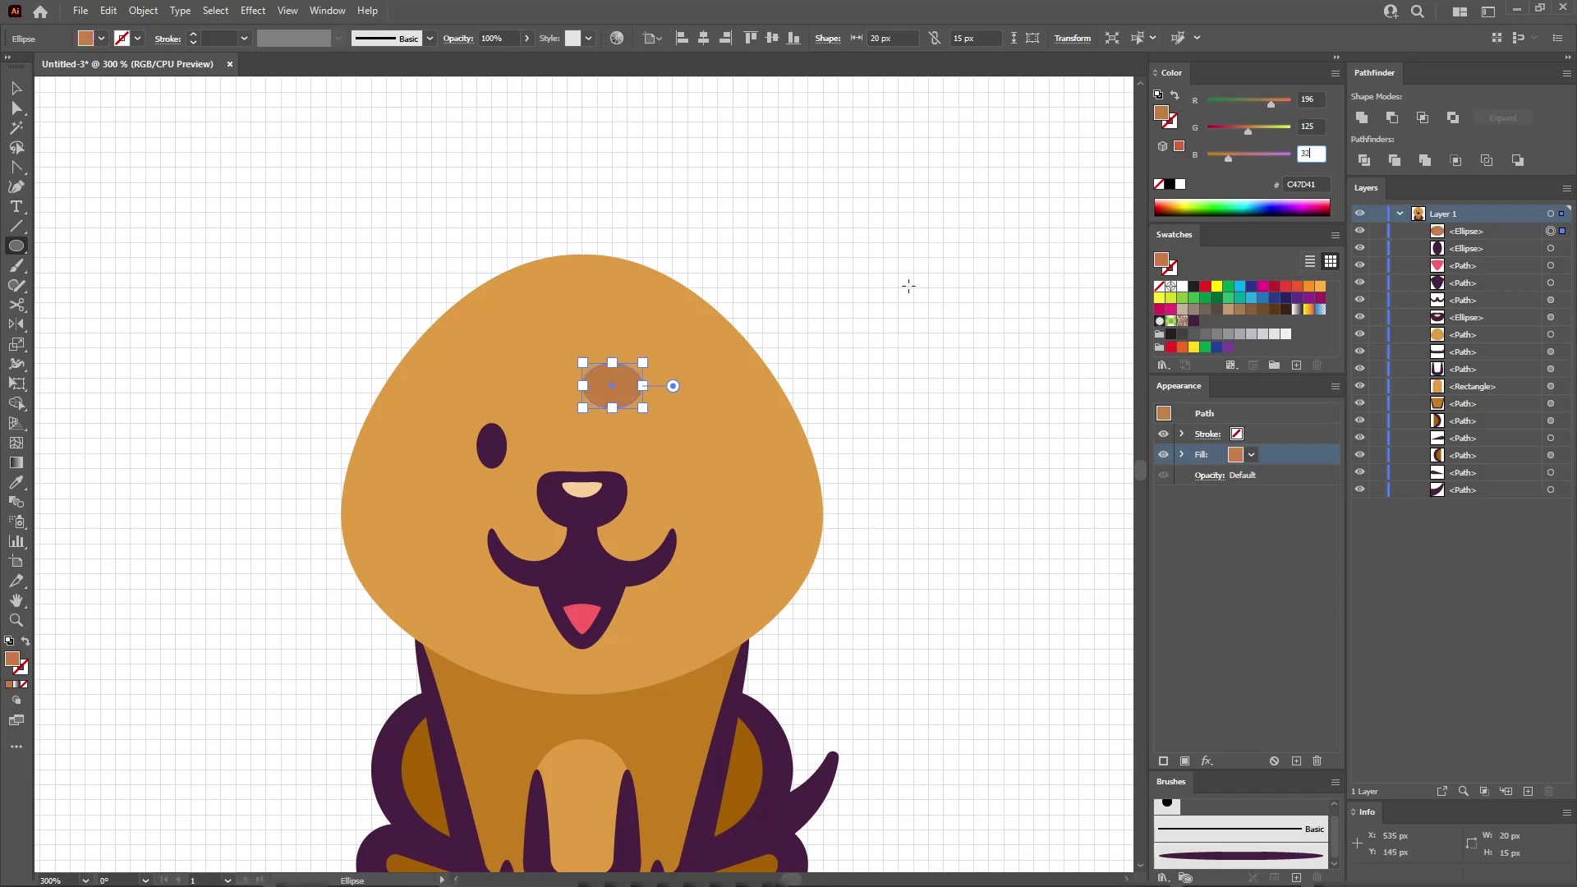
{"action": "type", "text": "v"}
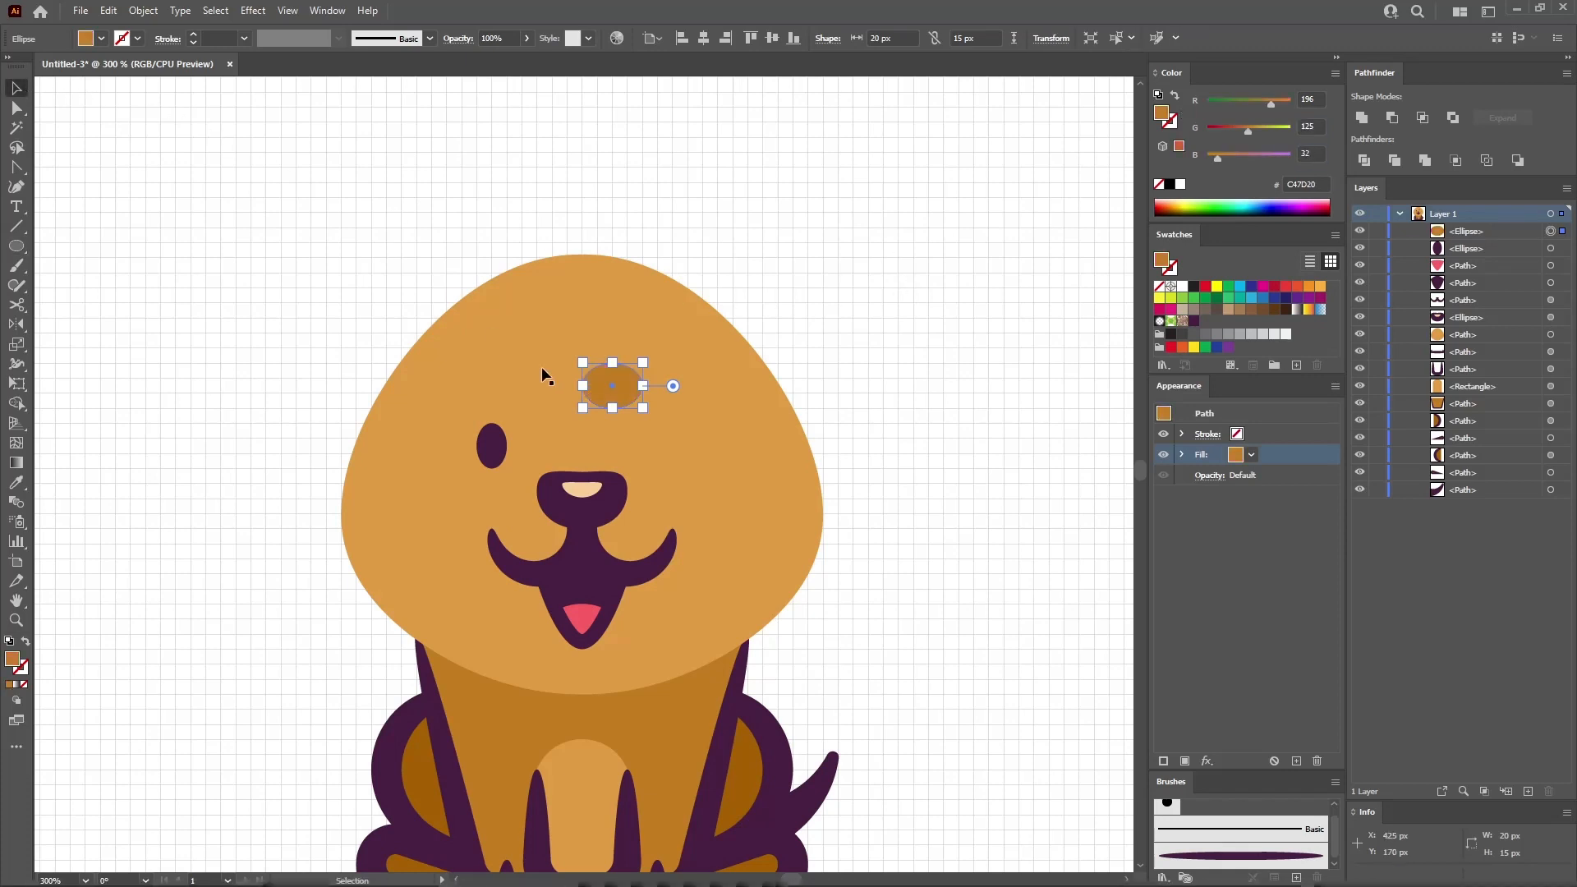
{"action": "left_click_drag", "start_coordinate": [608, 391], "coordinate": [461, 412]}
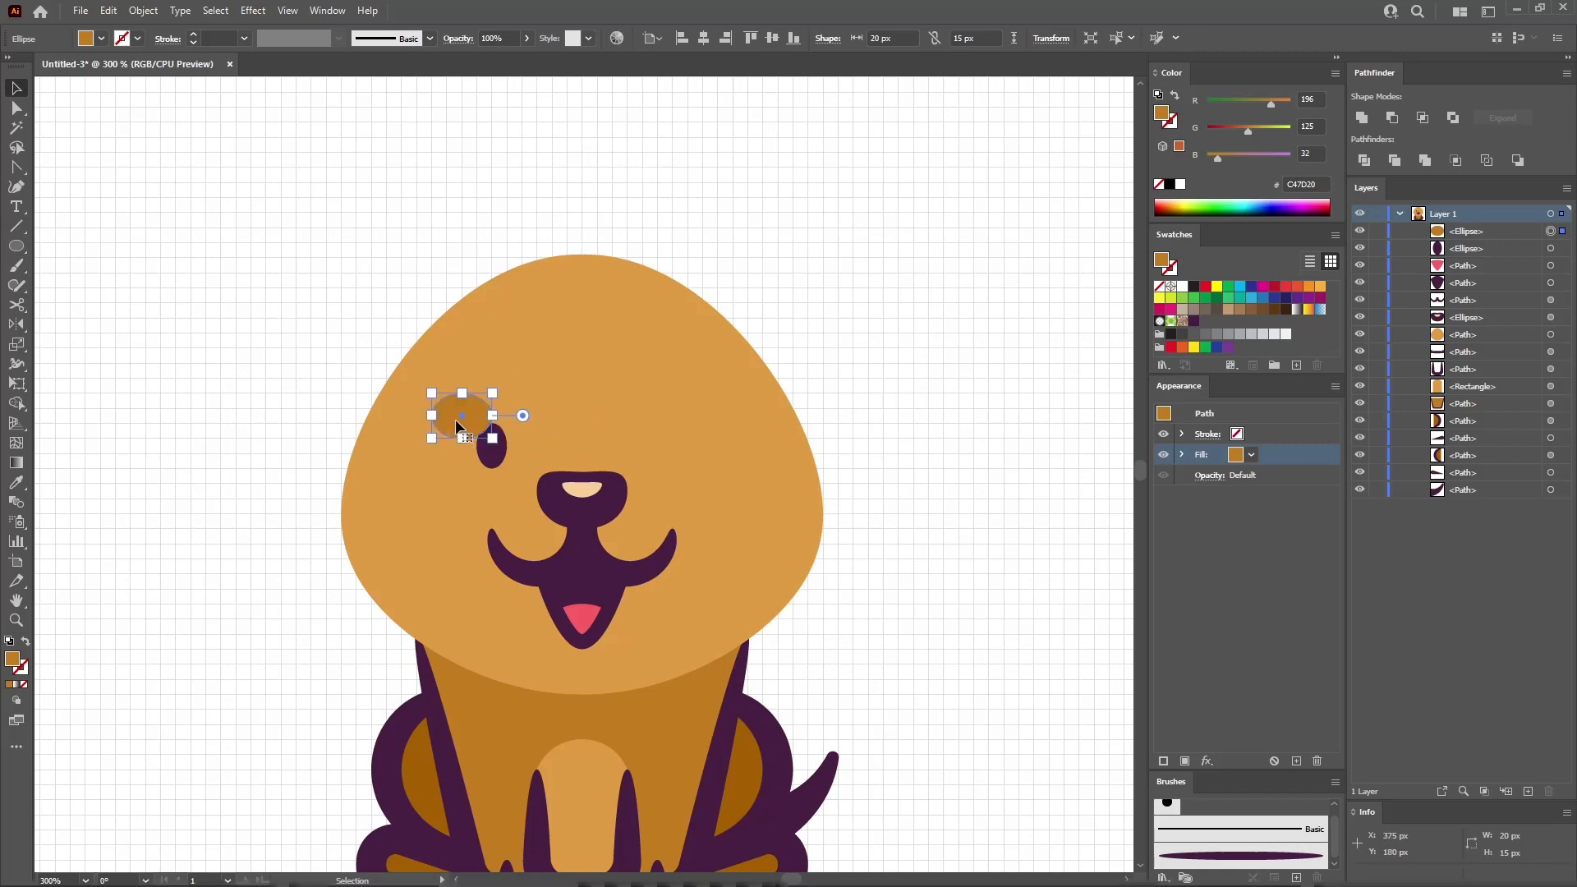
- Duplicate the eye and eyebrow together and mirror the copy on the opposite side of the nose
{"action": "left_click", "coordinate": [492, 462], "text": "shift"}
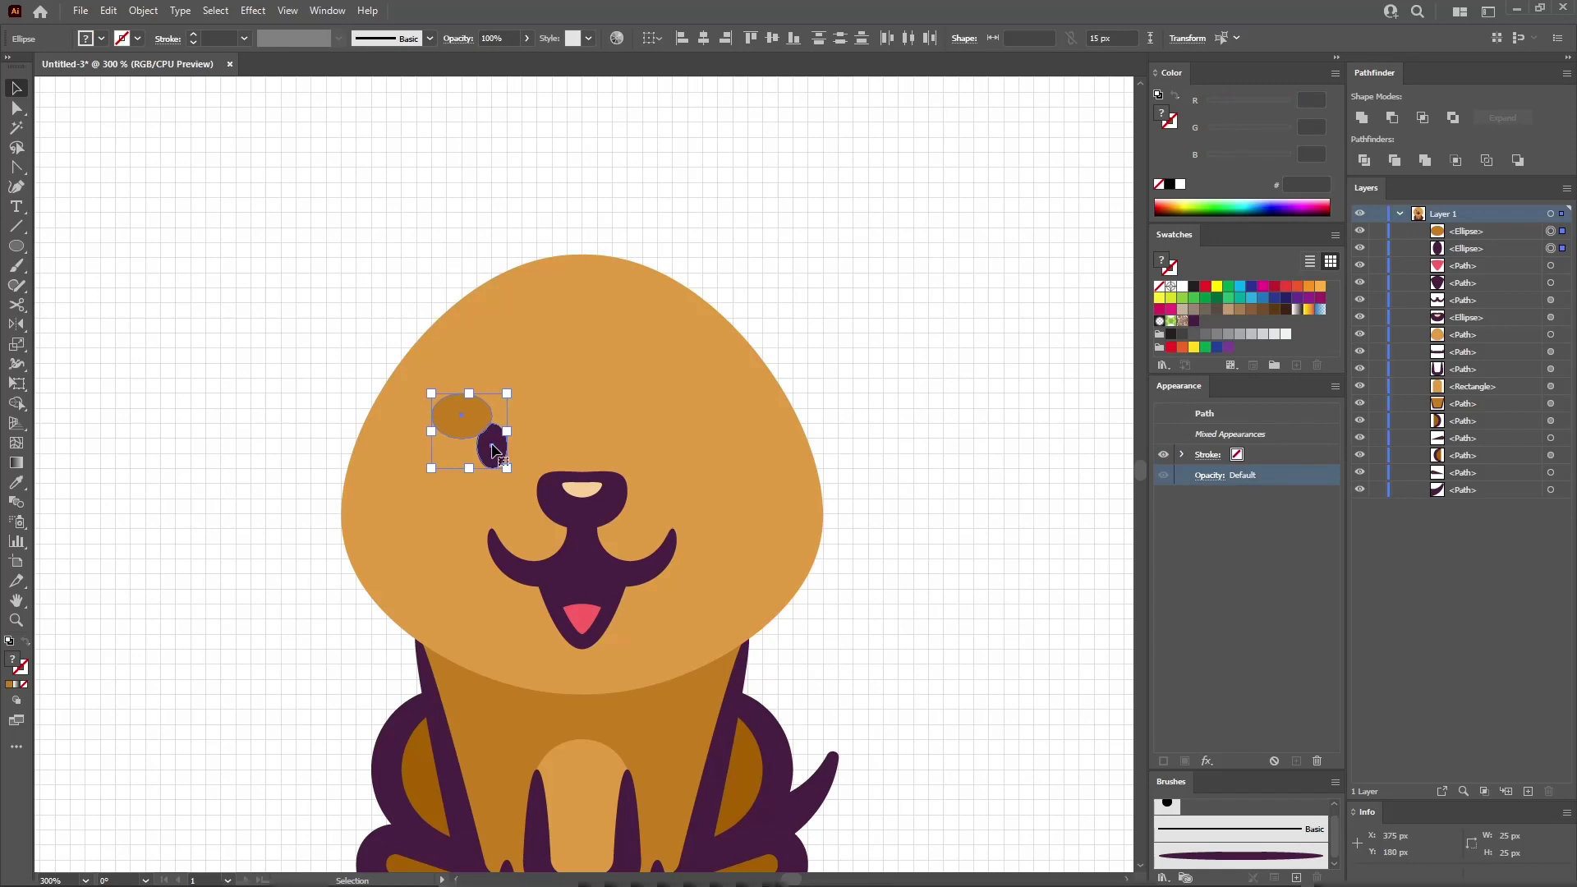
{"action": "left_click_drag", "start_coordinate": [493, 450], "coordinate": [719, 445]}
{"action": "left_click", "coordinate": [16, 323]}
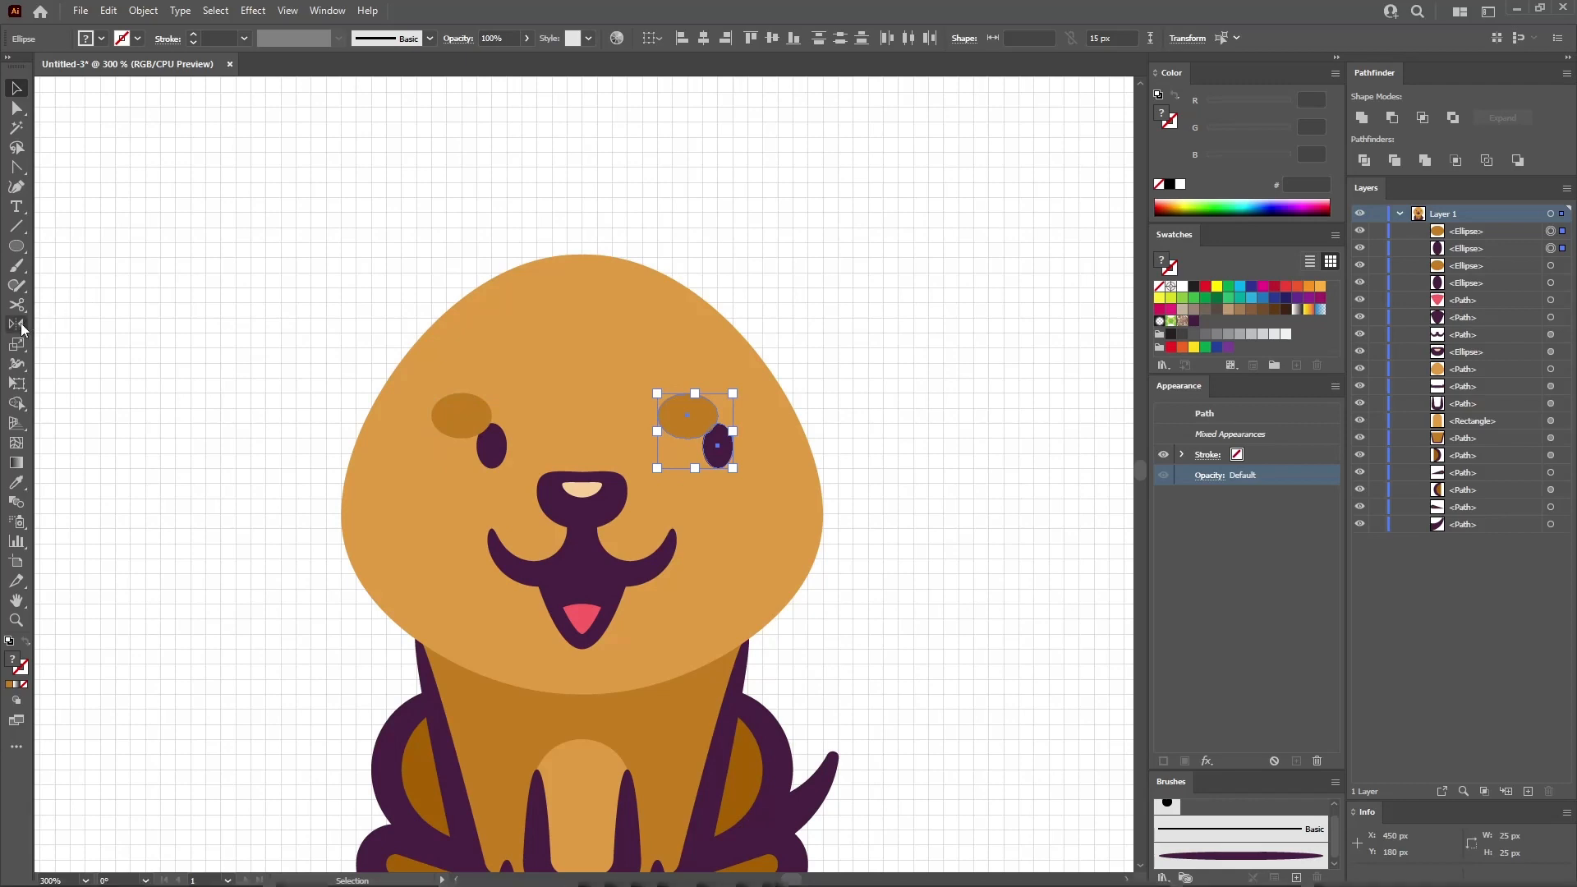
{"action": "left_click_drag", "start_coordinate": [723, 446], "coordinate": [664, 448]}
{"action": "key", "text": "v"}
{"action": "left_click", "coordinate": [854, 304]}
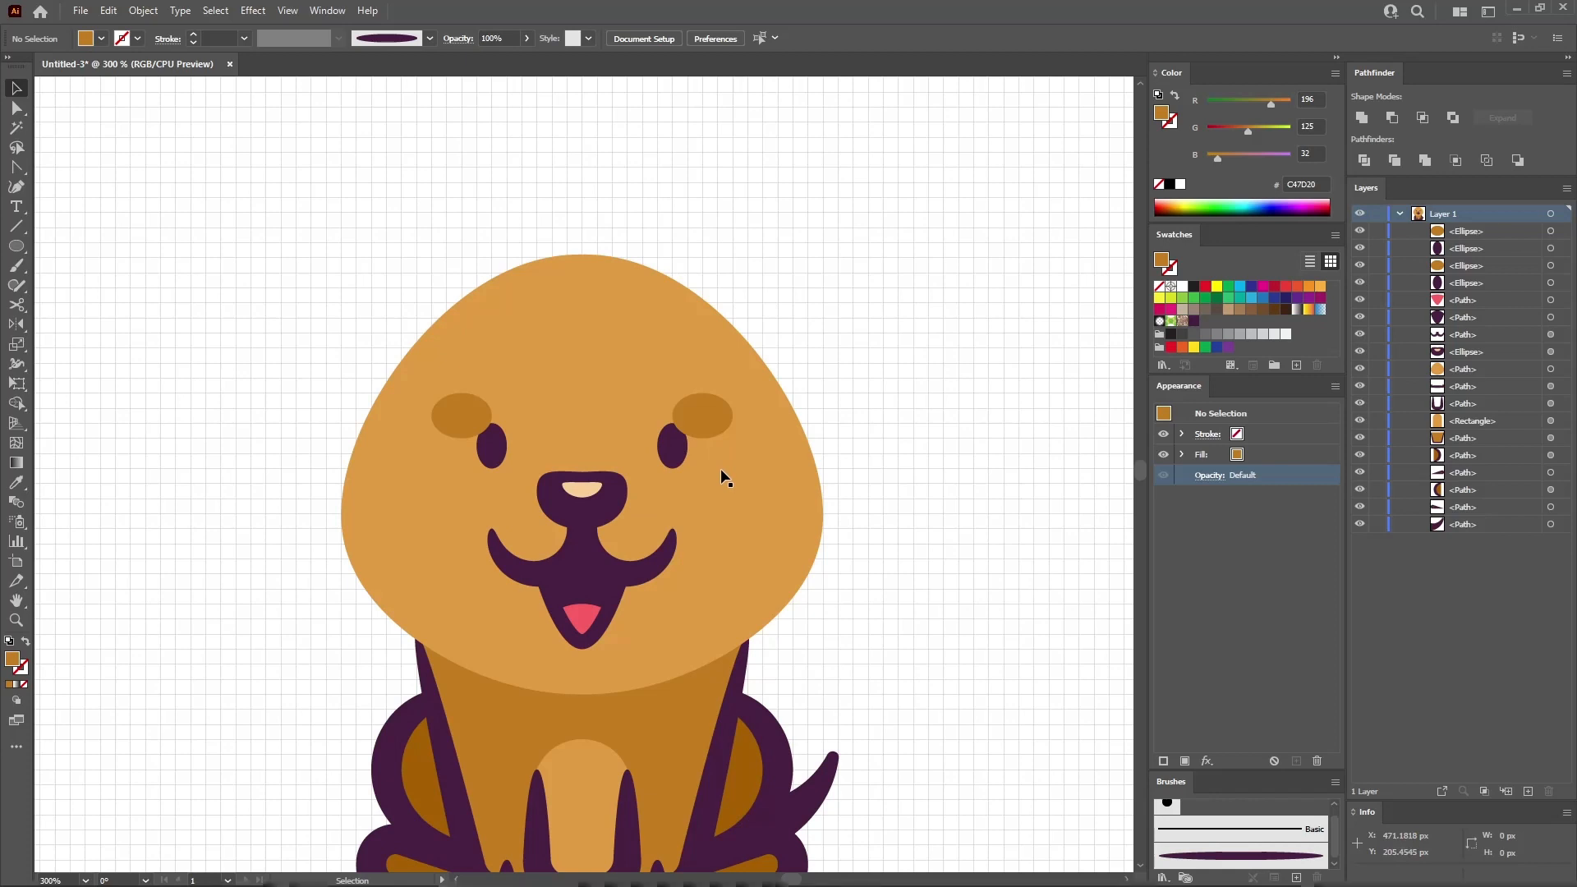
- Apply a horizontal Arc Lower warp to both eyebrow ellipses, with a negative bend that flattens their undersides
{"action": "left_click", "coordinate": [701, 416]}
{"action": "left_click", "coordinate": [461, 414], "text": "shift"}
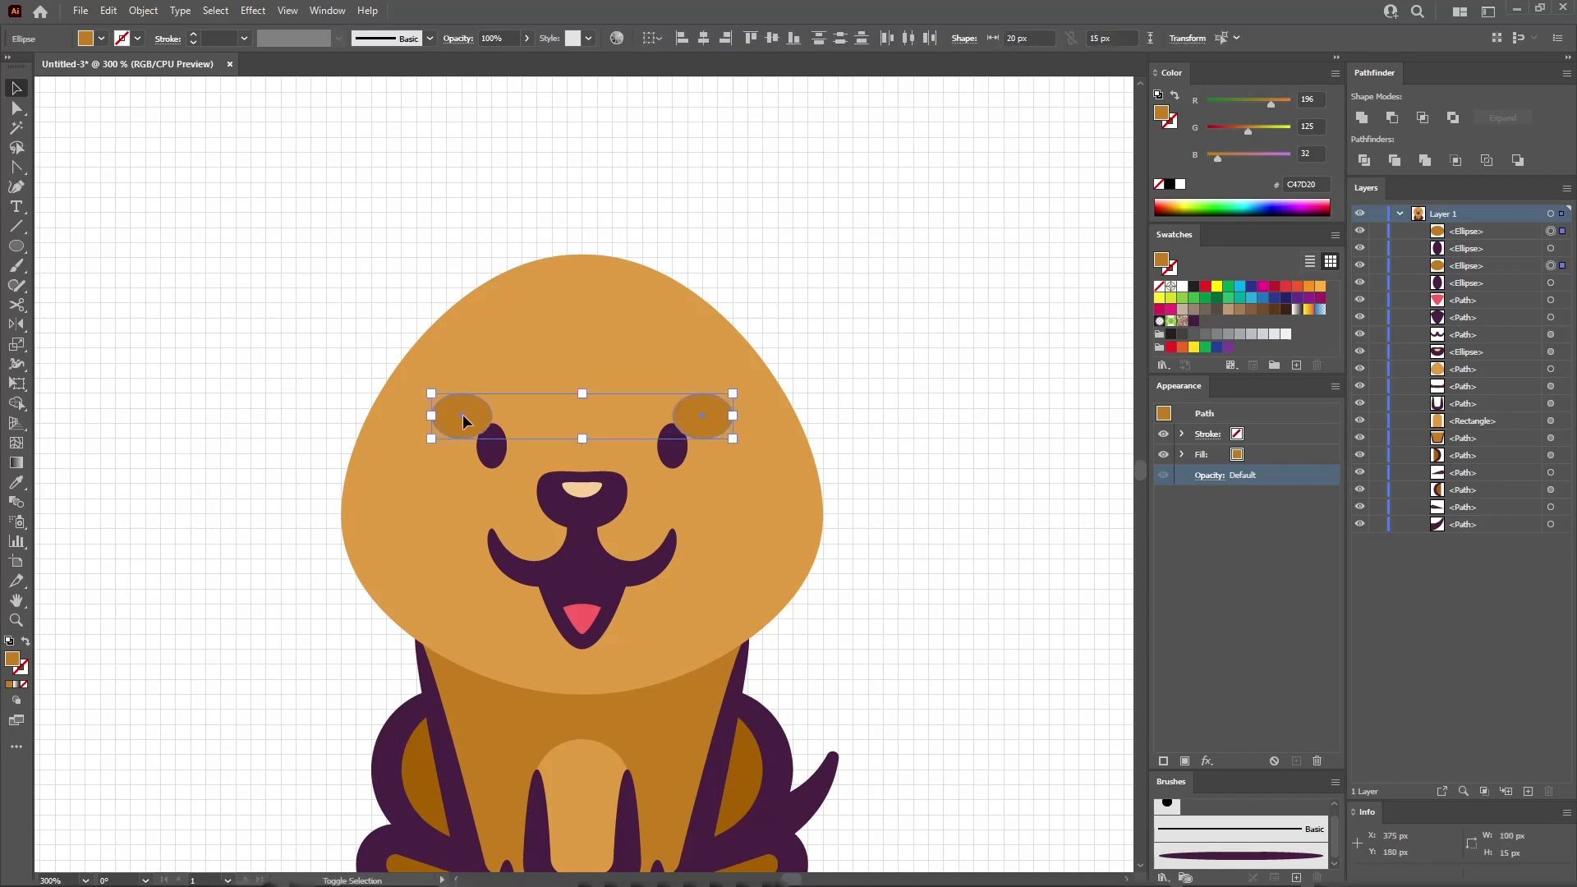
{"action": "left_click", "coordinate": [253, 10]}
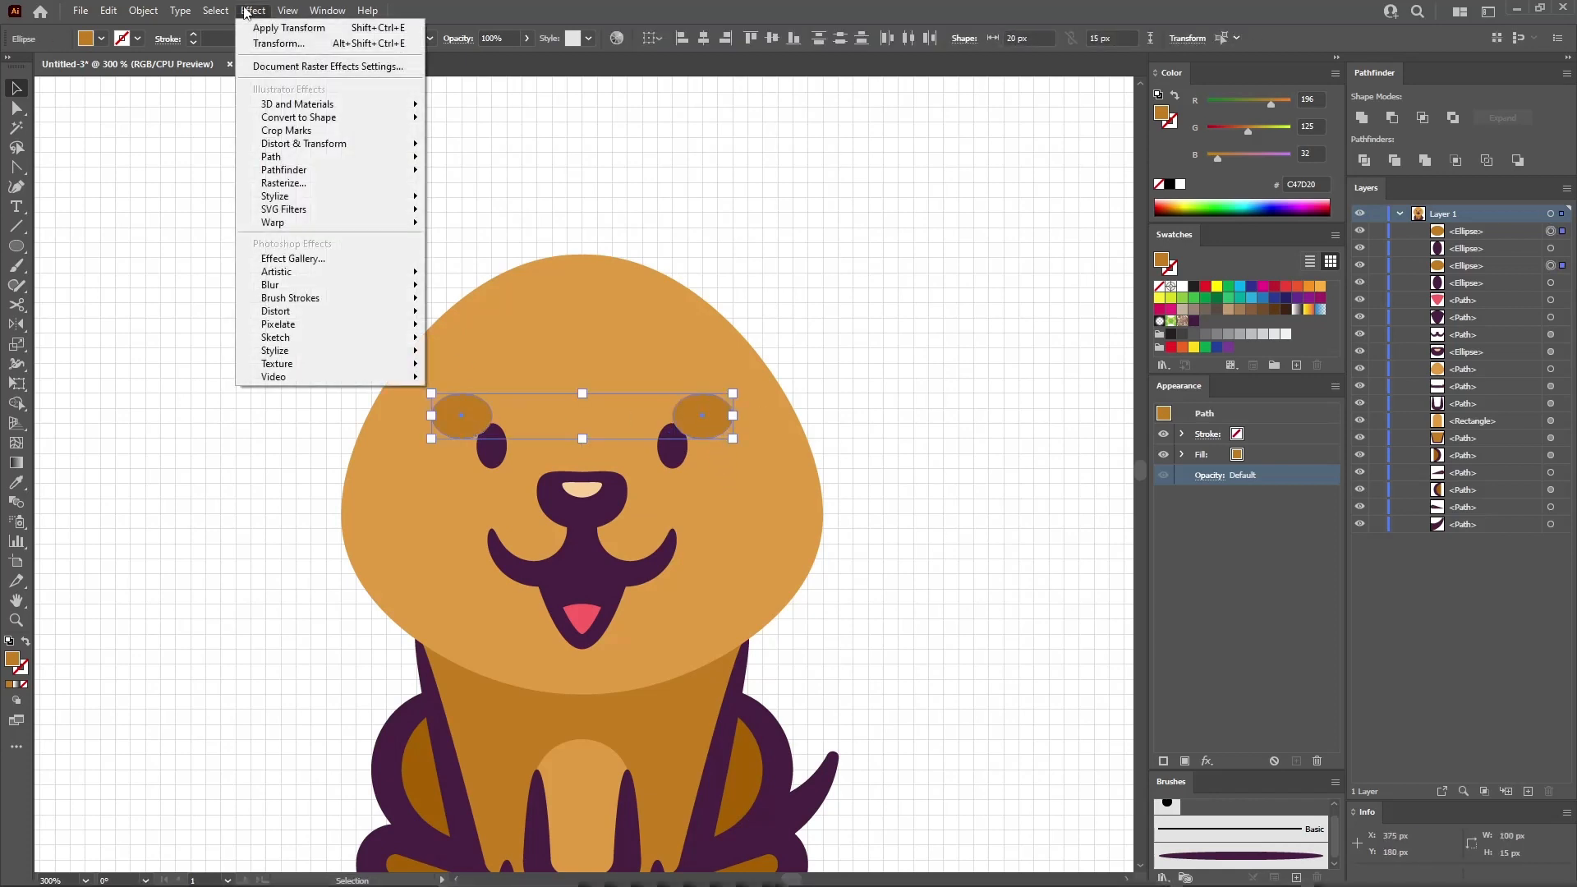
{"action": "mouse_move", "coordinate": [311, 226]}
{"action": "left_click", "coordinate": [465, 242]}
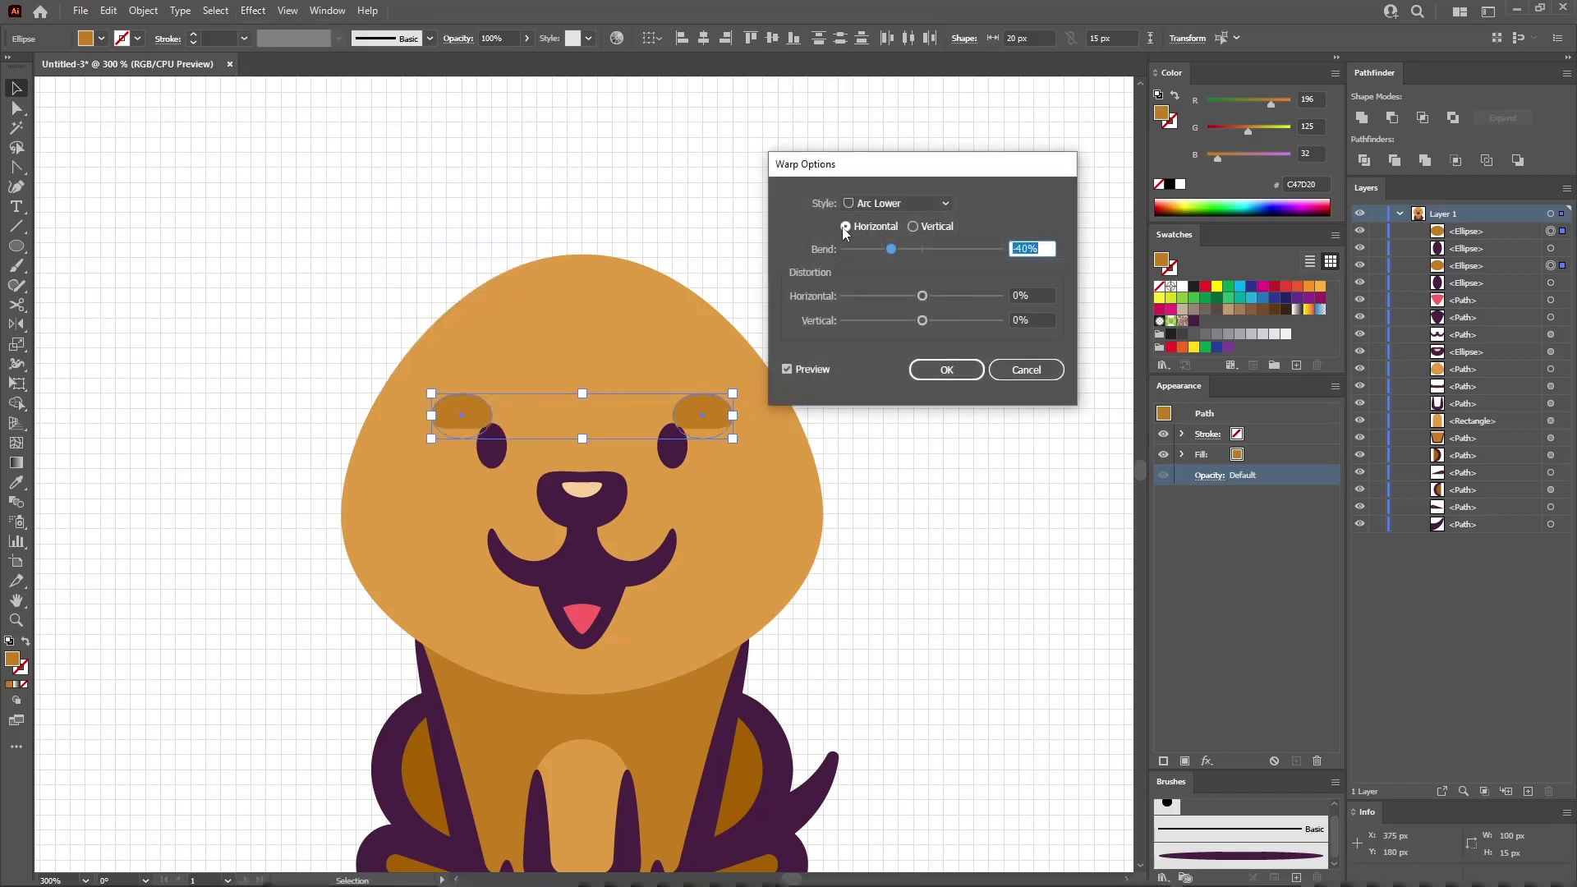
{"action": "left_click", "coordinate": [1020, 247]}
{"action": "type", "text": "5"}
{"action": "left_click", "coordinate": [948, 370]}
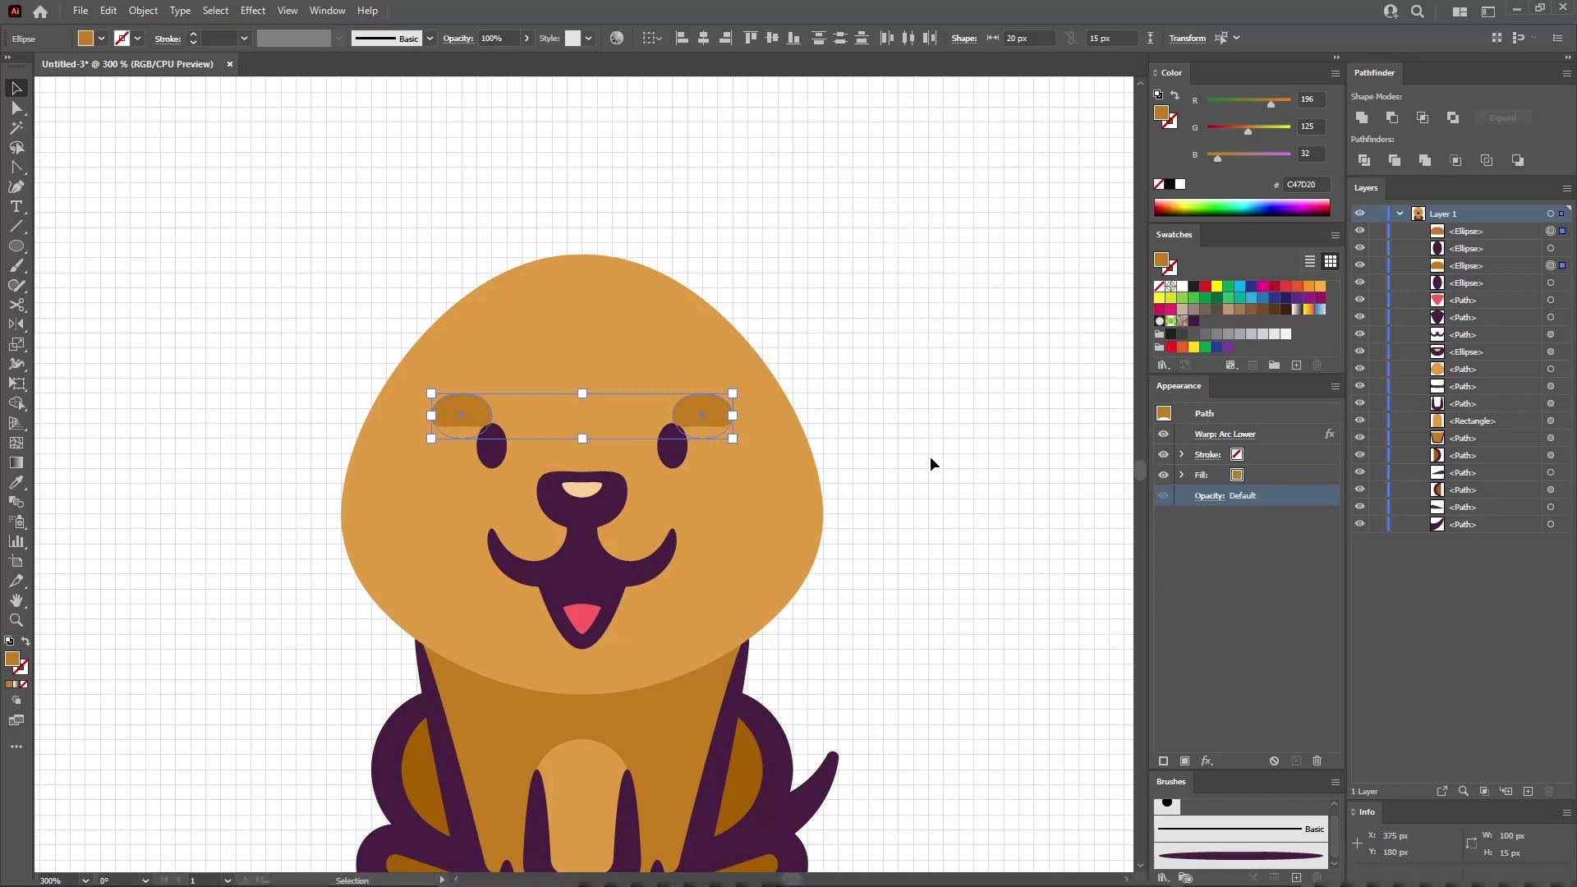
{"action": "left_click", "coordinate": [911, 438]}
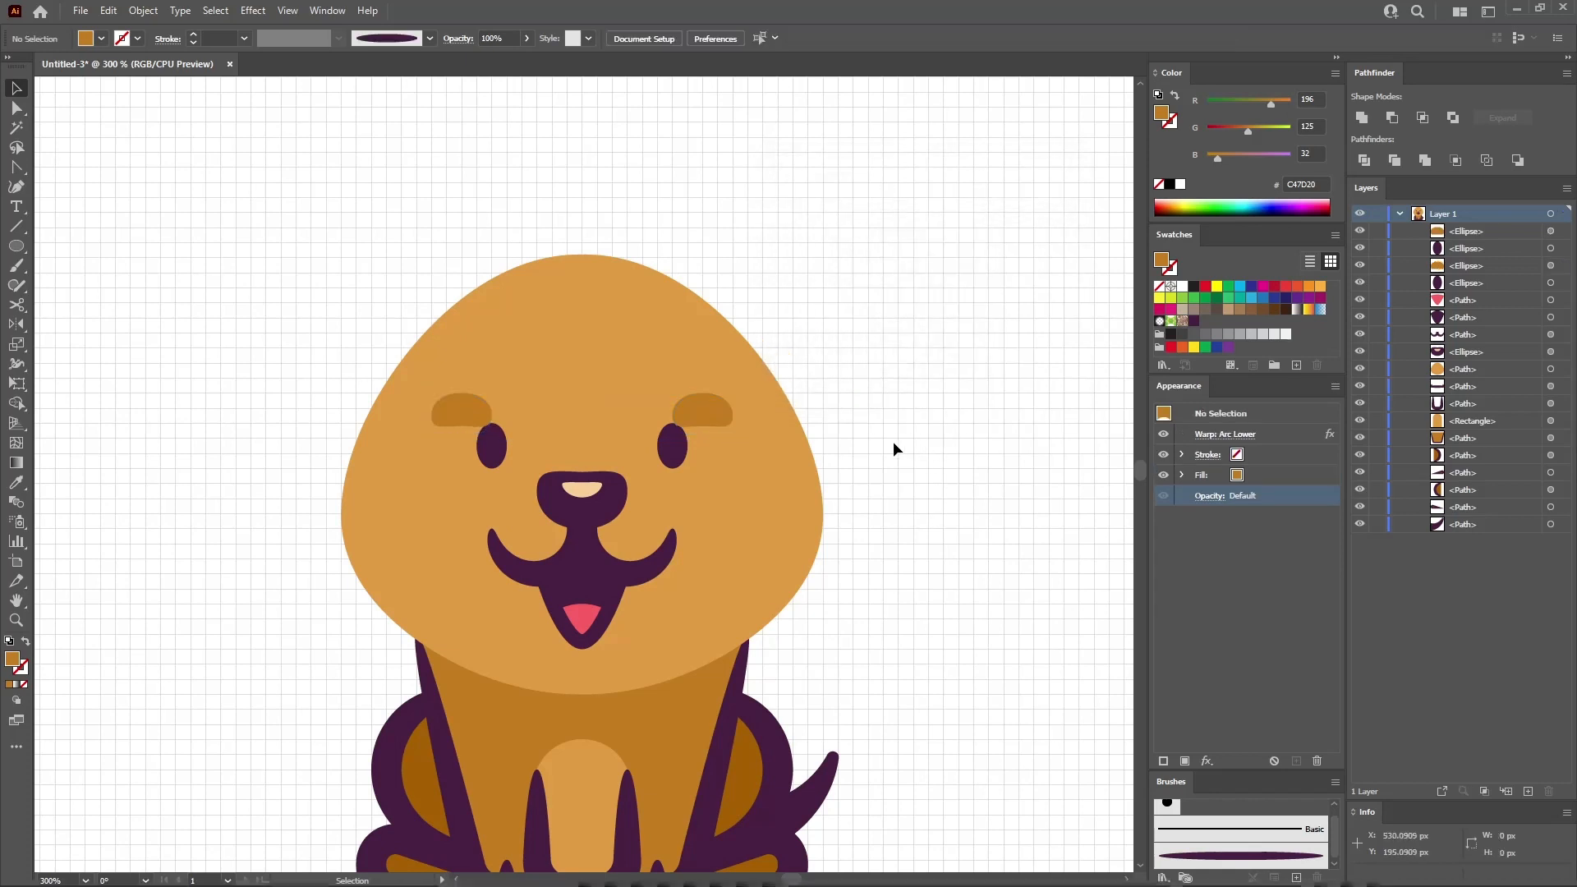
- Rotate the eyebrow over the left-hand eye by 45° with a Transform effect
{"action": "left_click", "coordinate": [465, 410]}
{"action": "left_click", "coordinate": [253, 11]}
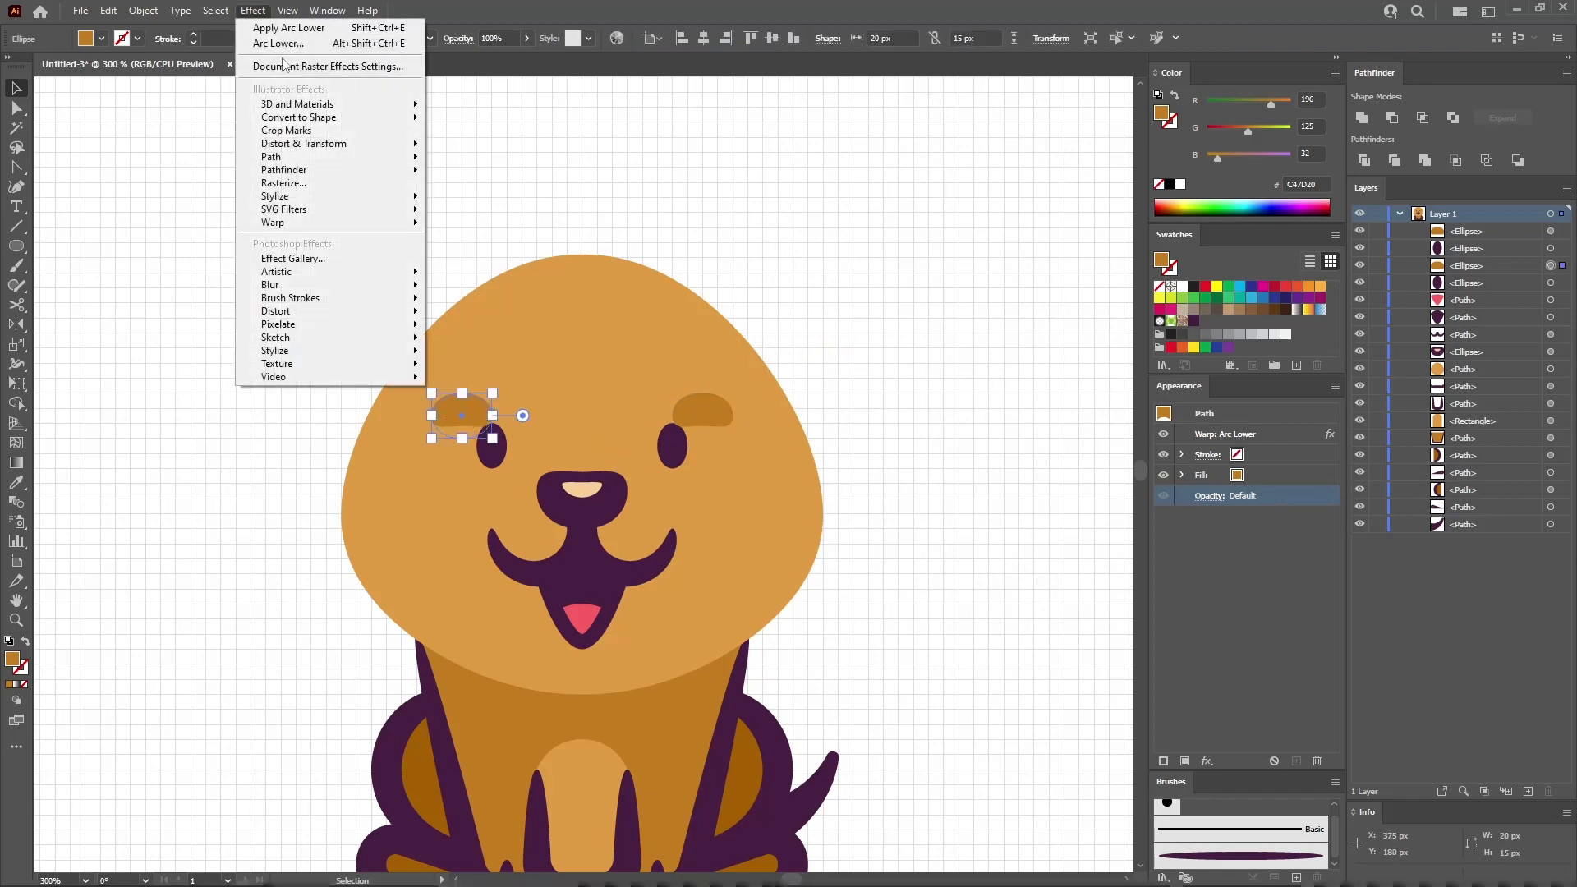
{"action": "mouse_move", "coordinate": [349, 149]}
{"action": "left_click", "coordinate": [474, 200]}
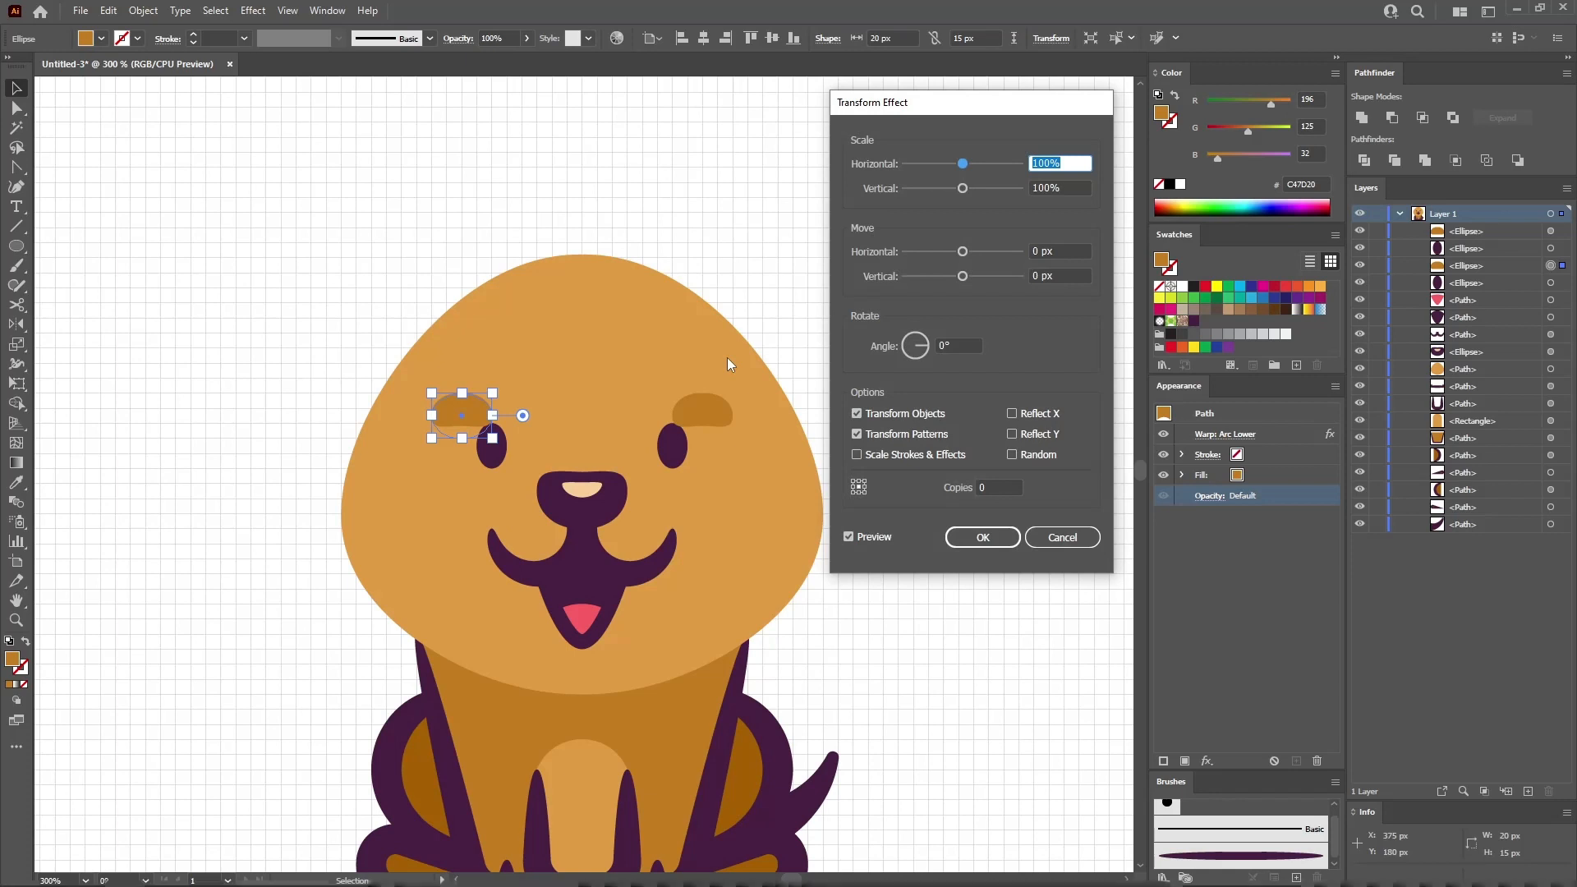
{"action": "left_click", "coordinate": [946, 348]}
{"action": "type", "text": "45"}
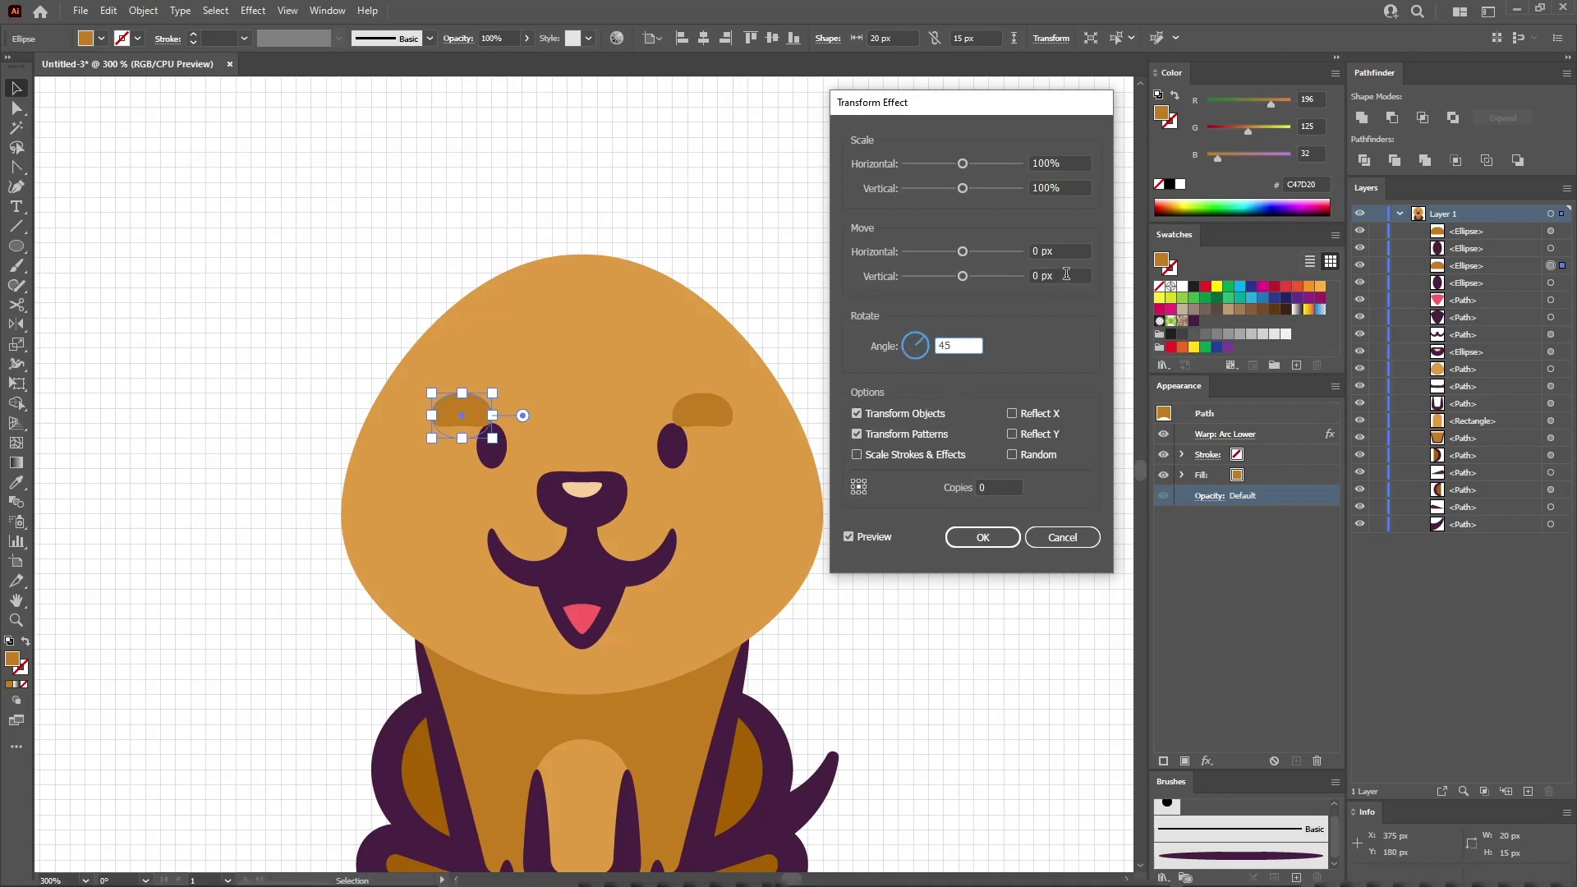
{"action": "left_click", "coordinate": [1064, 276]}
{"action": "left_click", "coordinate": [985, 537]}
{"action": "left_click", "coordinate": [954, 447]}
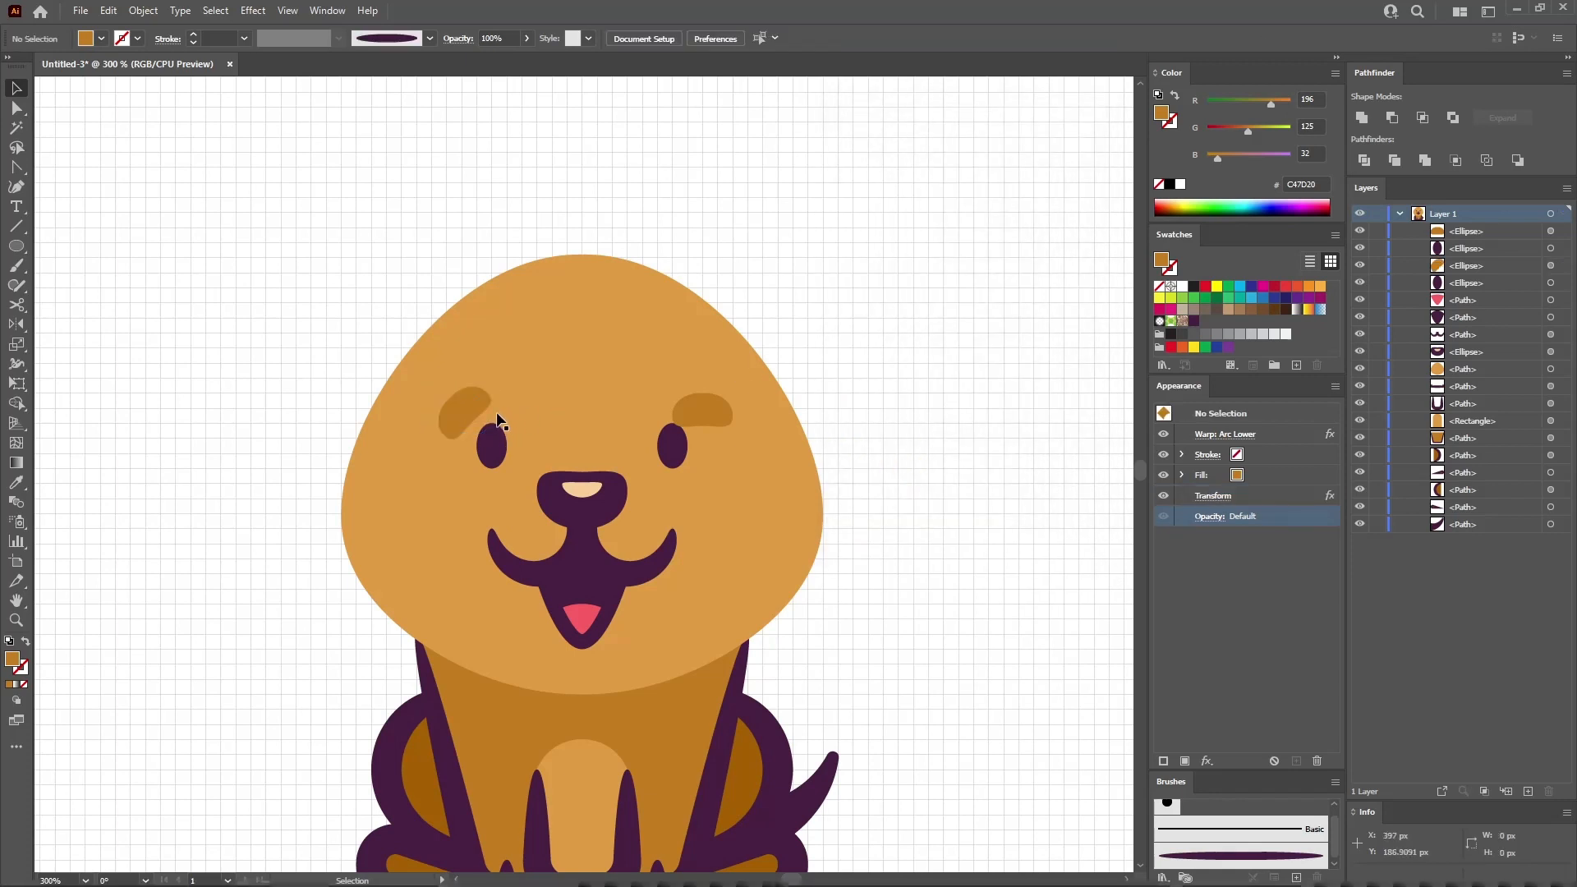
- Rotate the eyebrow over the right-hand eye by -45° with a Transform effect
{"action": "left_click", "coordinate": [707, 410]}
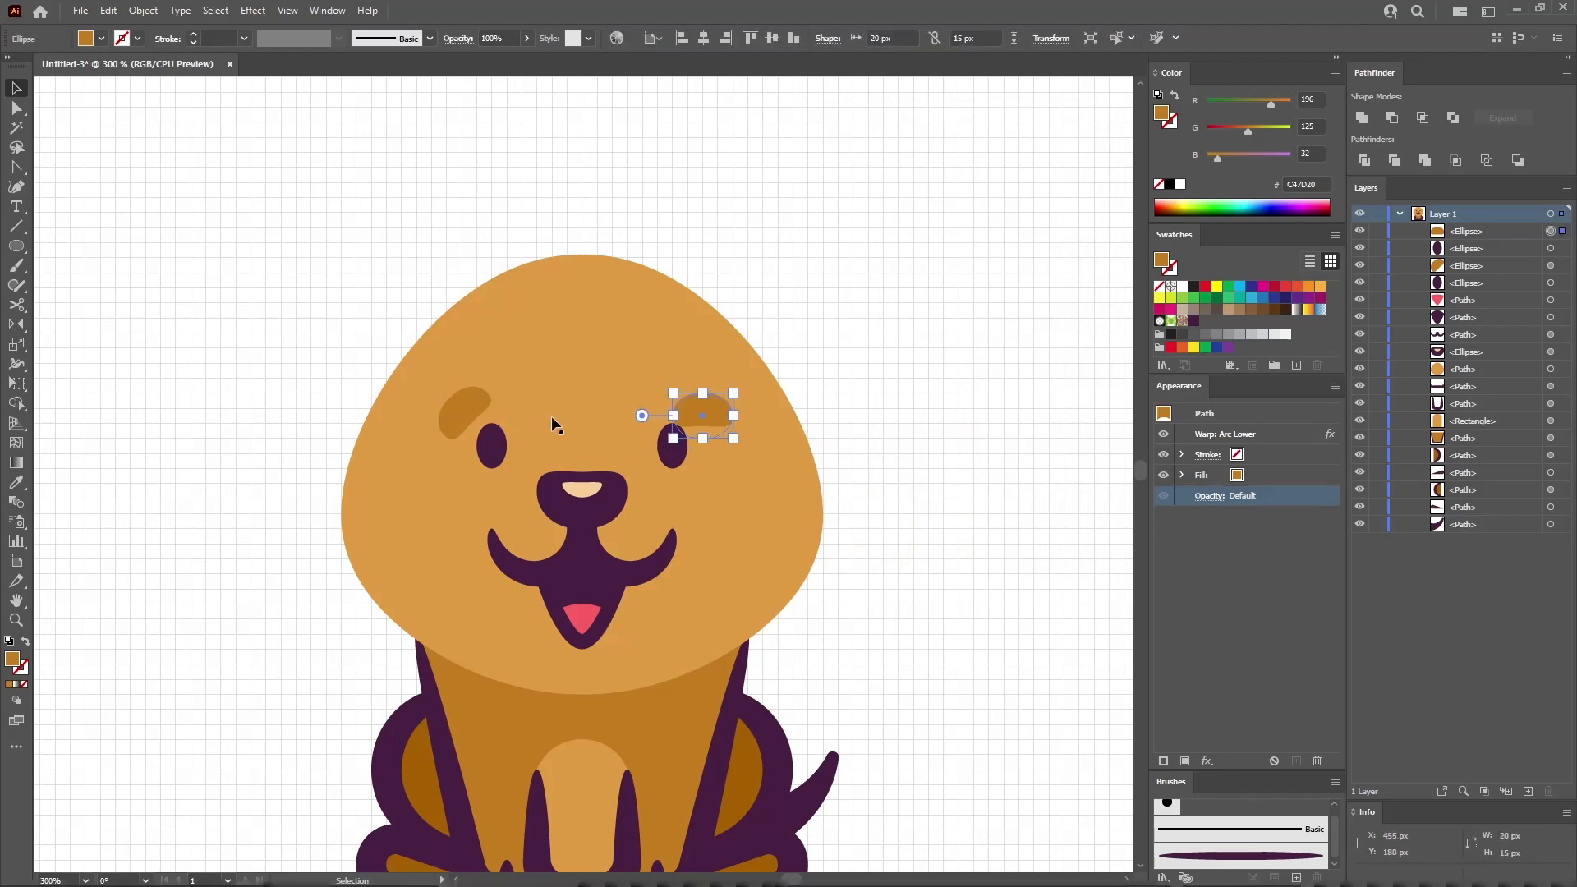
{"action": "left_click", "coordinate": [252, 10]}
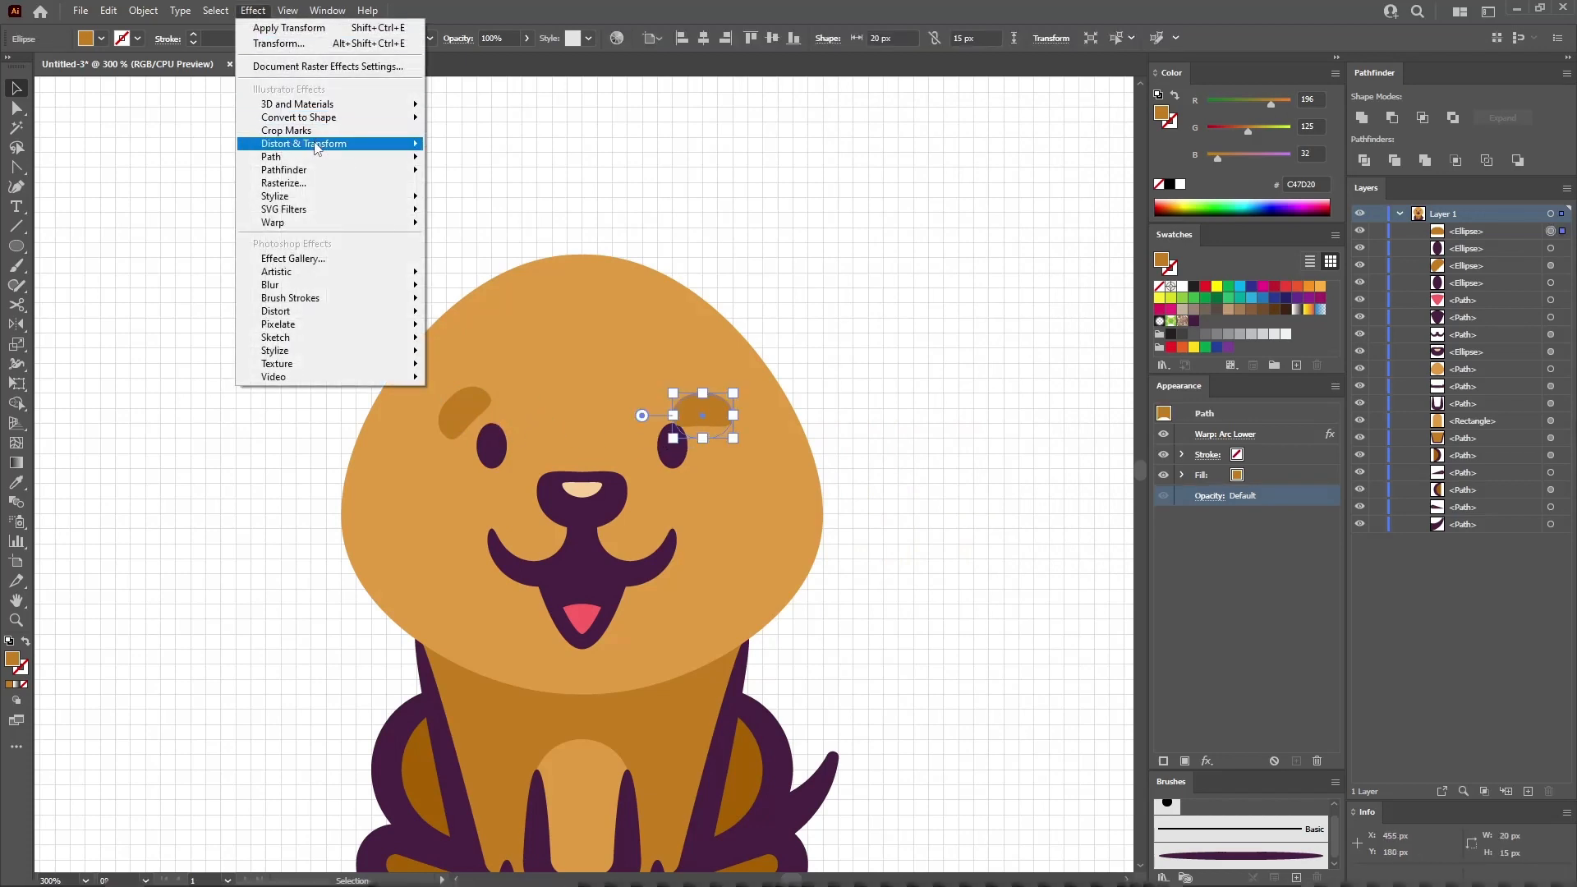
{"action": "mouse_move", "coordinate": [315, 147]}
{"action": "left_click", "coordinate": [474, 199]}
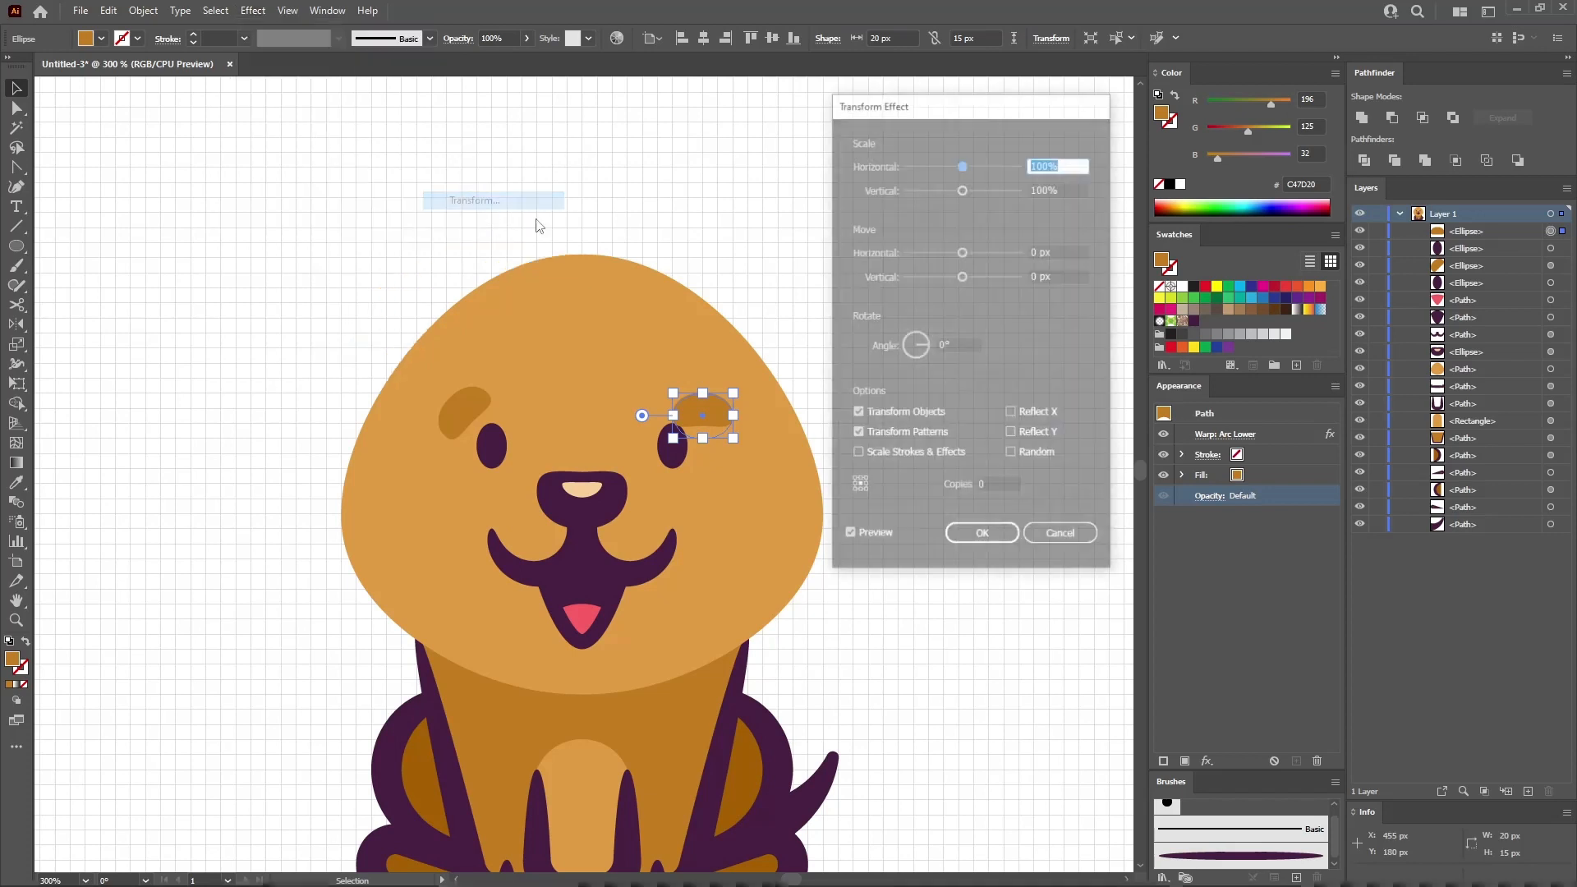
{"action": "double_click", "coordinate": [952, 346]}
{"action": "type", "text": "-"}
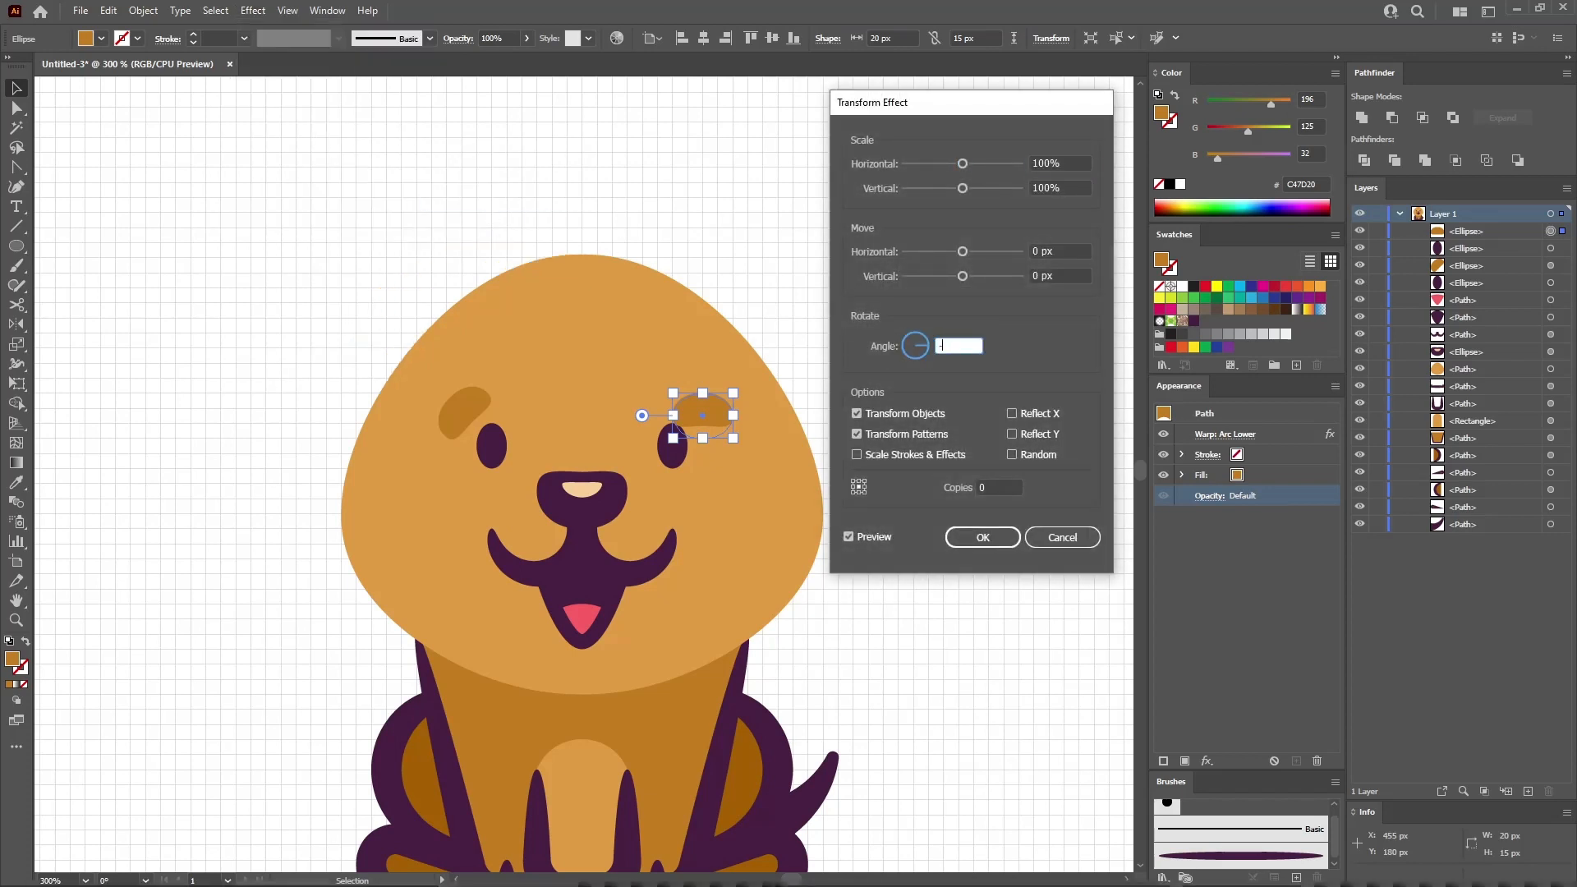
{"action": "type", "text": "45"}
{"action": "left_click", "coordinate": [982, 536]}
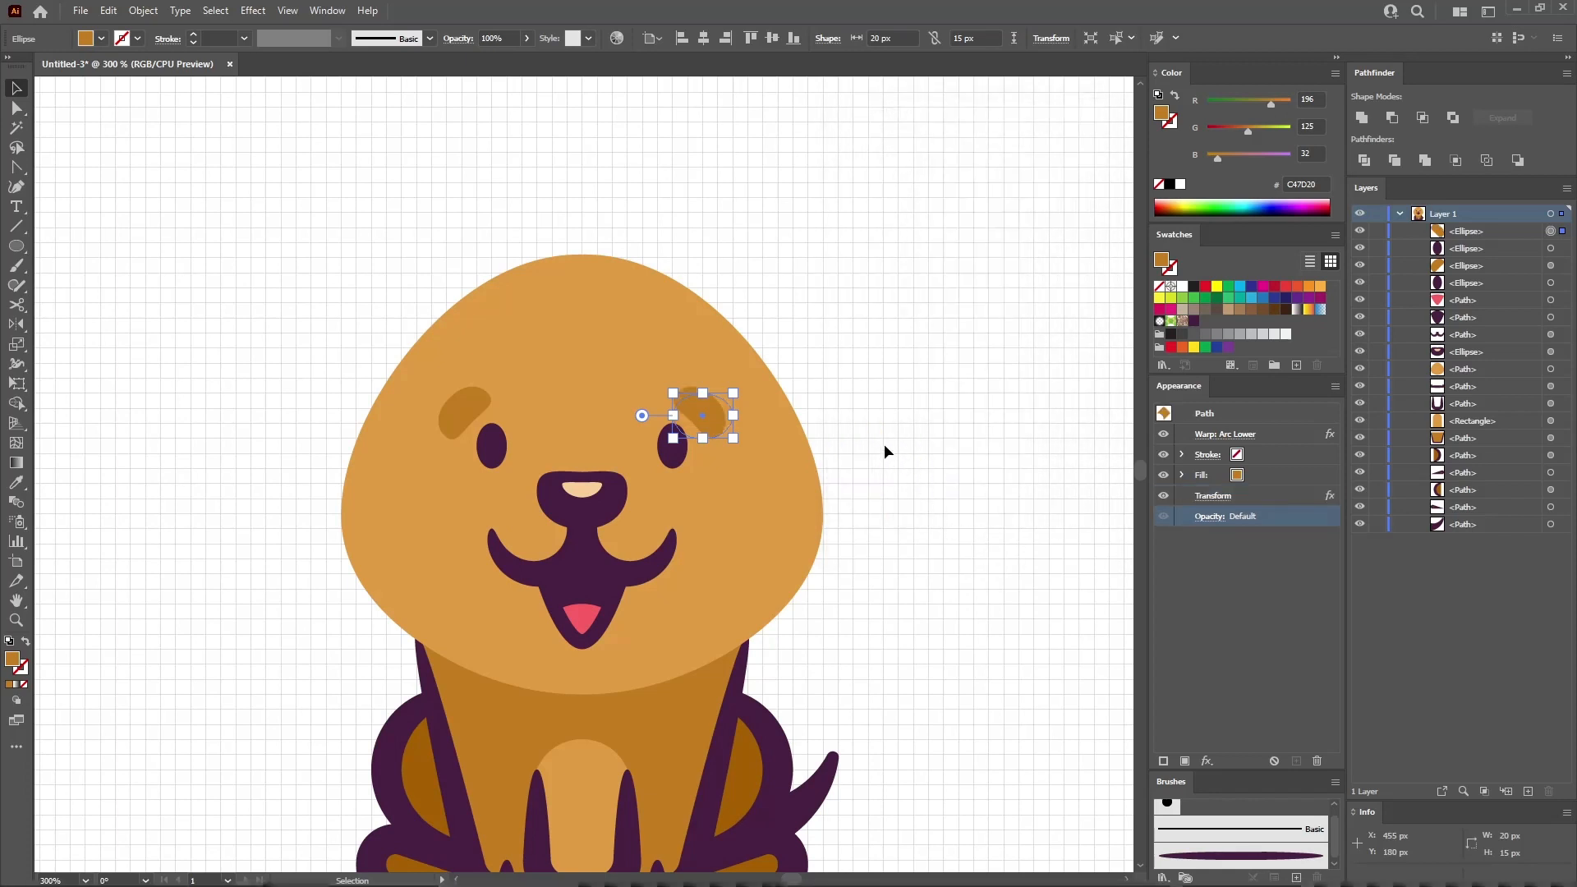
{"action": "left_click", "coordinate": [854, 434]}
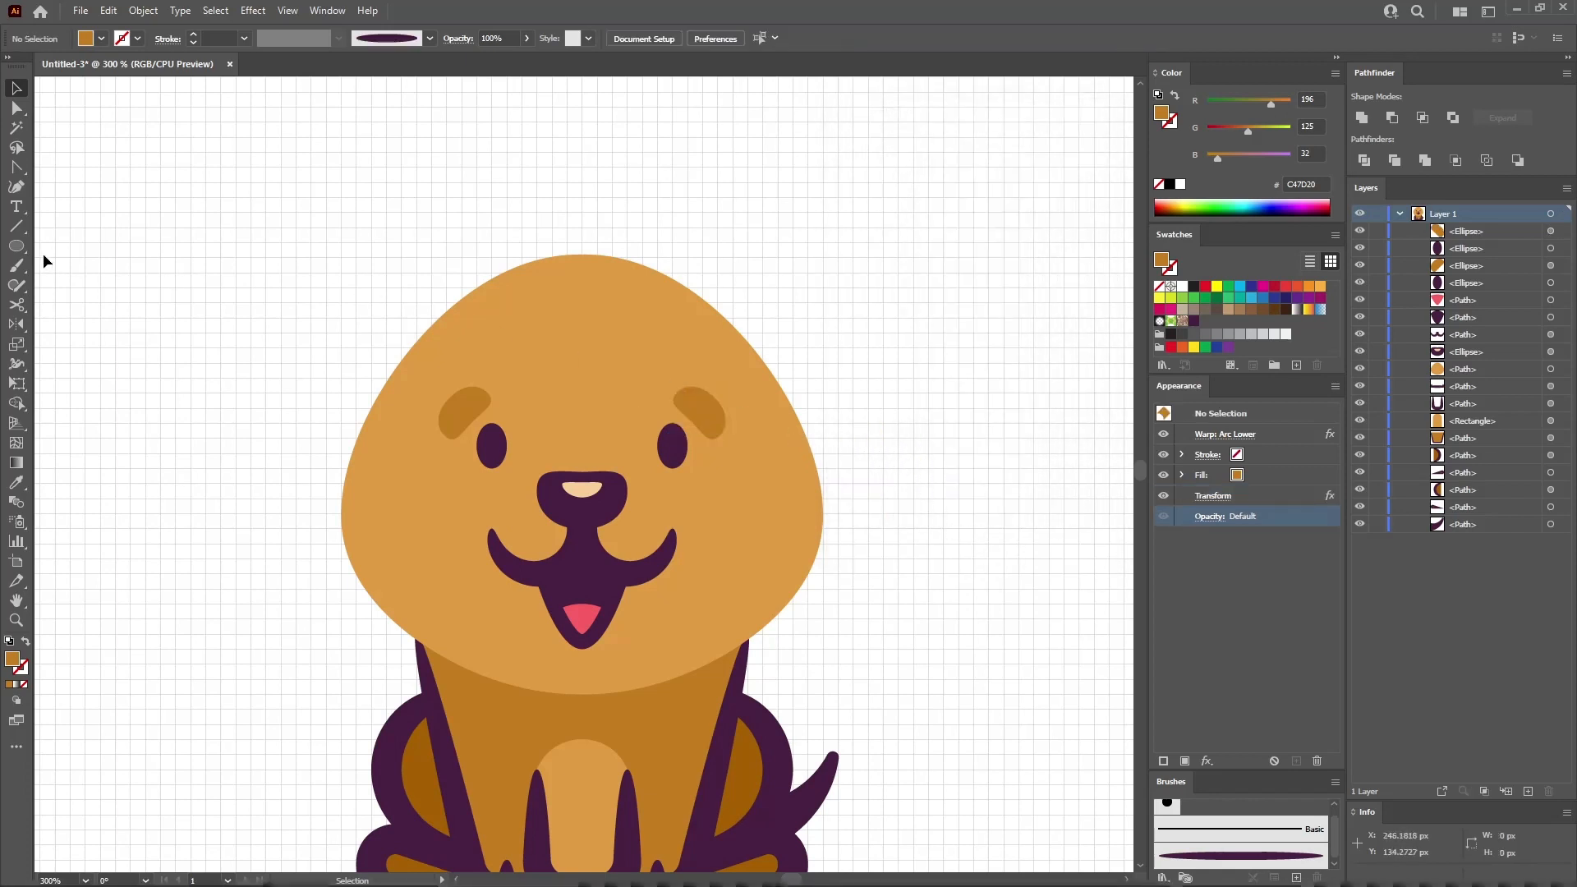
- Create a 50 x 40 px ellipse over the dog's face for the muzzle
{"action": "left_click", "coordinate": [17, 248]}
{"action": "left_click", "coordinate": [394, 420]}
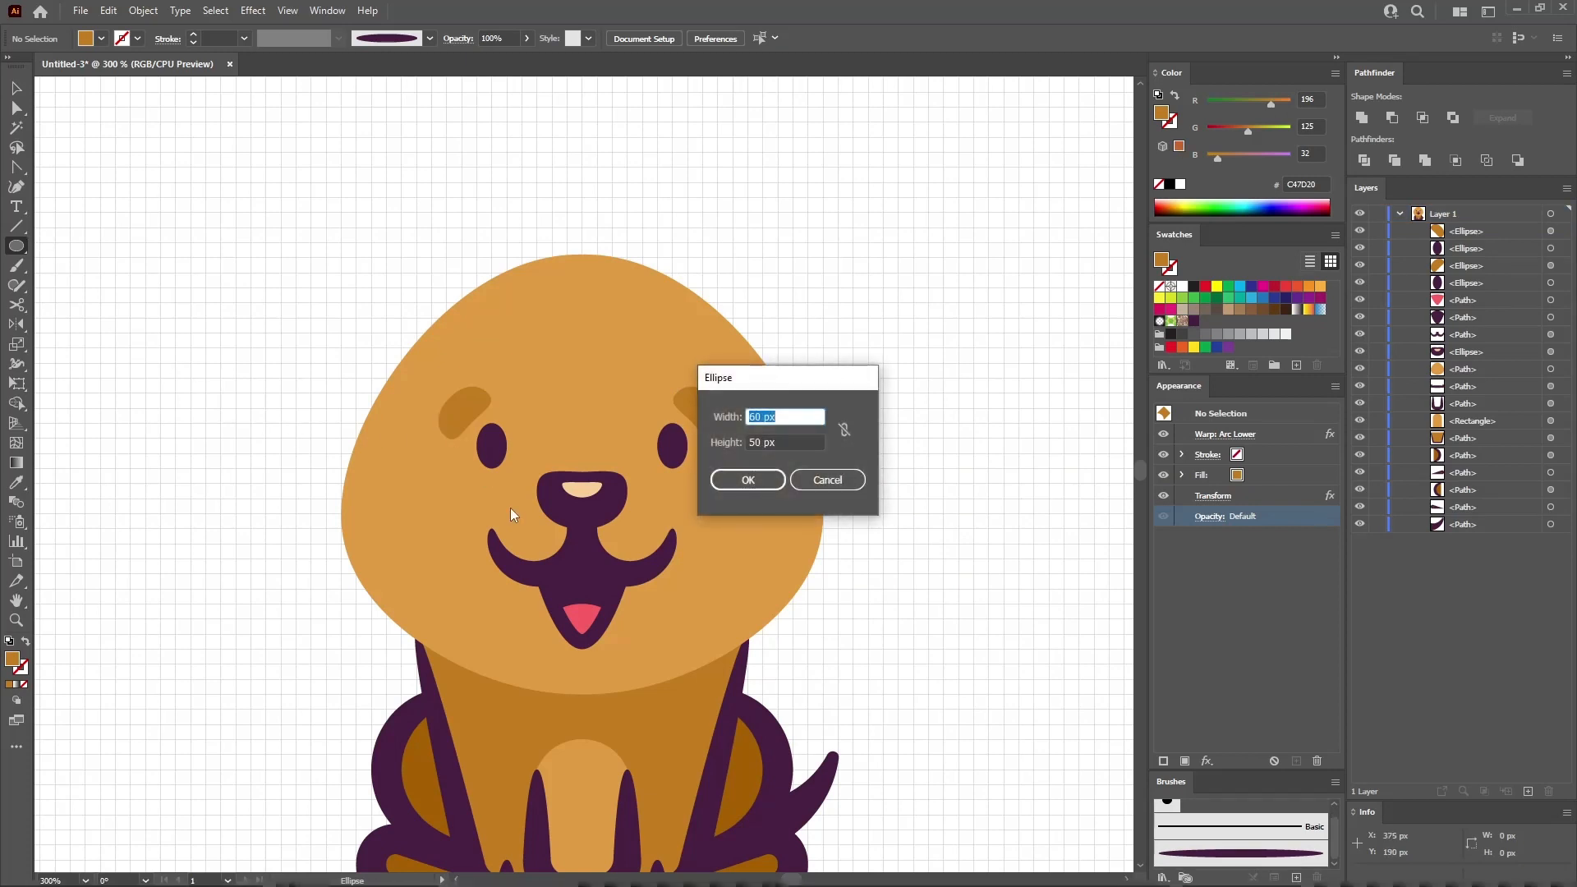
{"action": "type", "text": "50"}
{"action": "key", "text": "Tab"}
{"action": "type", "text": "40"}
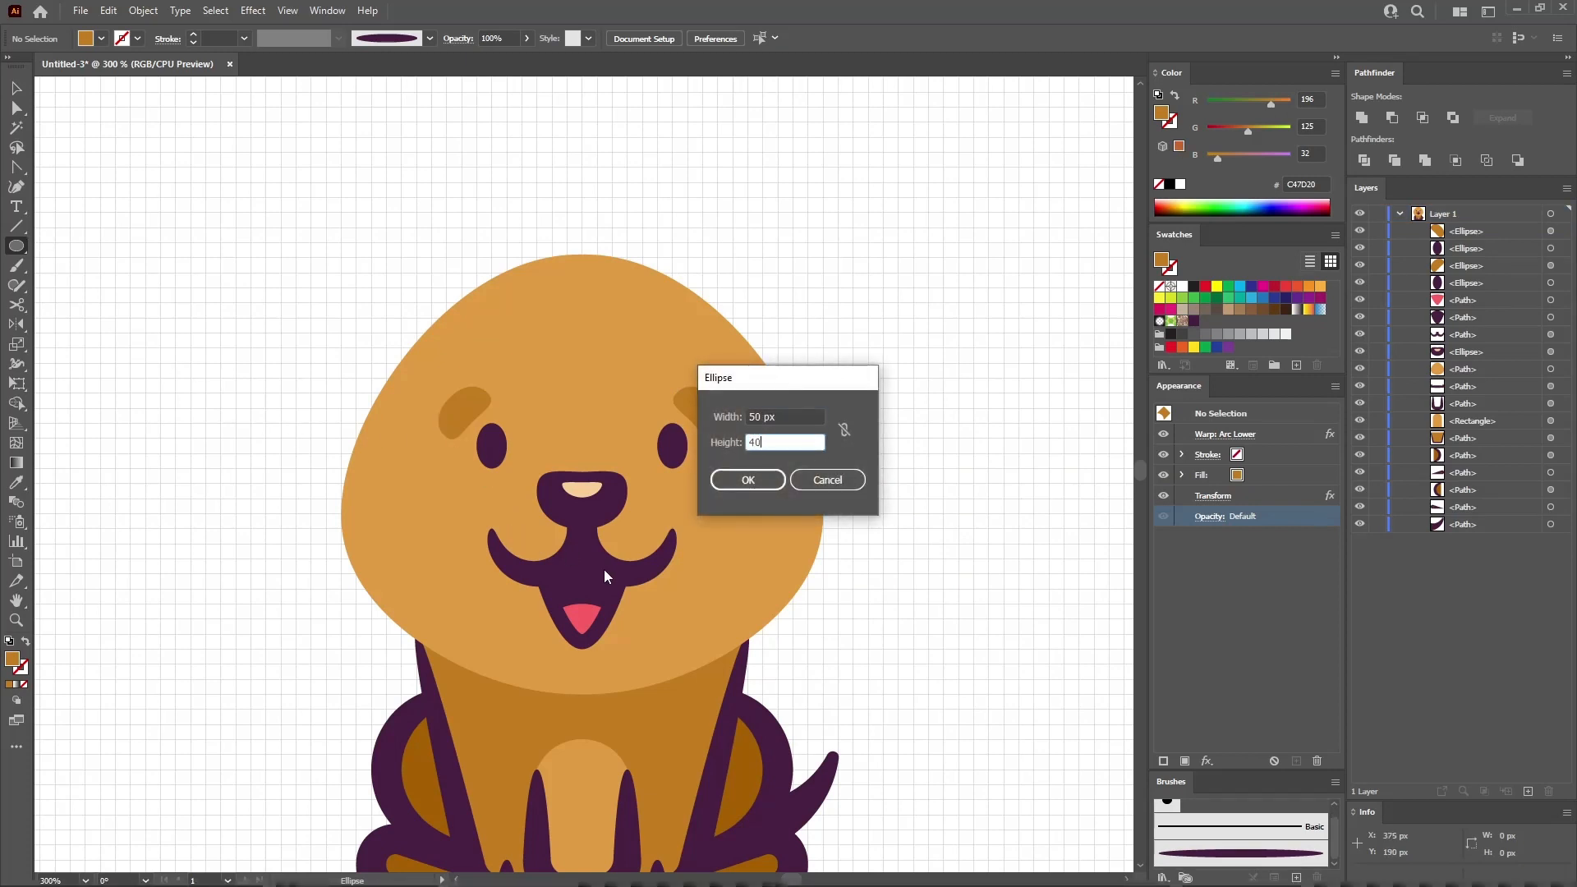
{"action": "key", "text": "Return"}
- Fill the muzzle ellipse with RGB 250, 207, 152 and move it so it is centered over the nose between the eyes
{"action": "left_click", "coordinate": [1303, 456]}
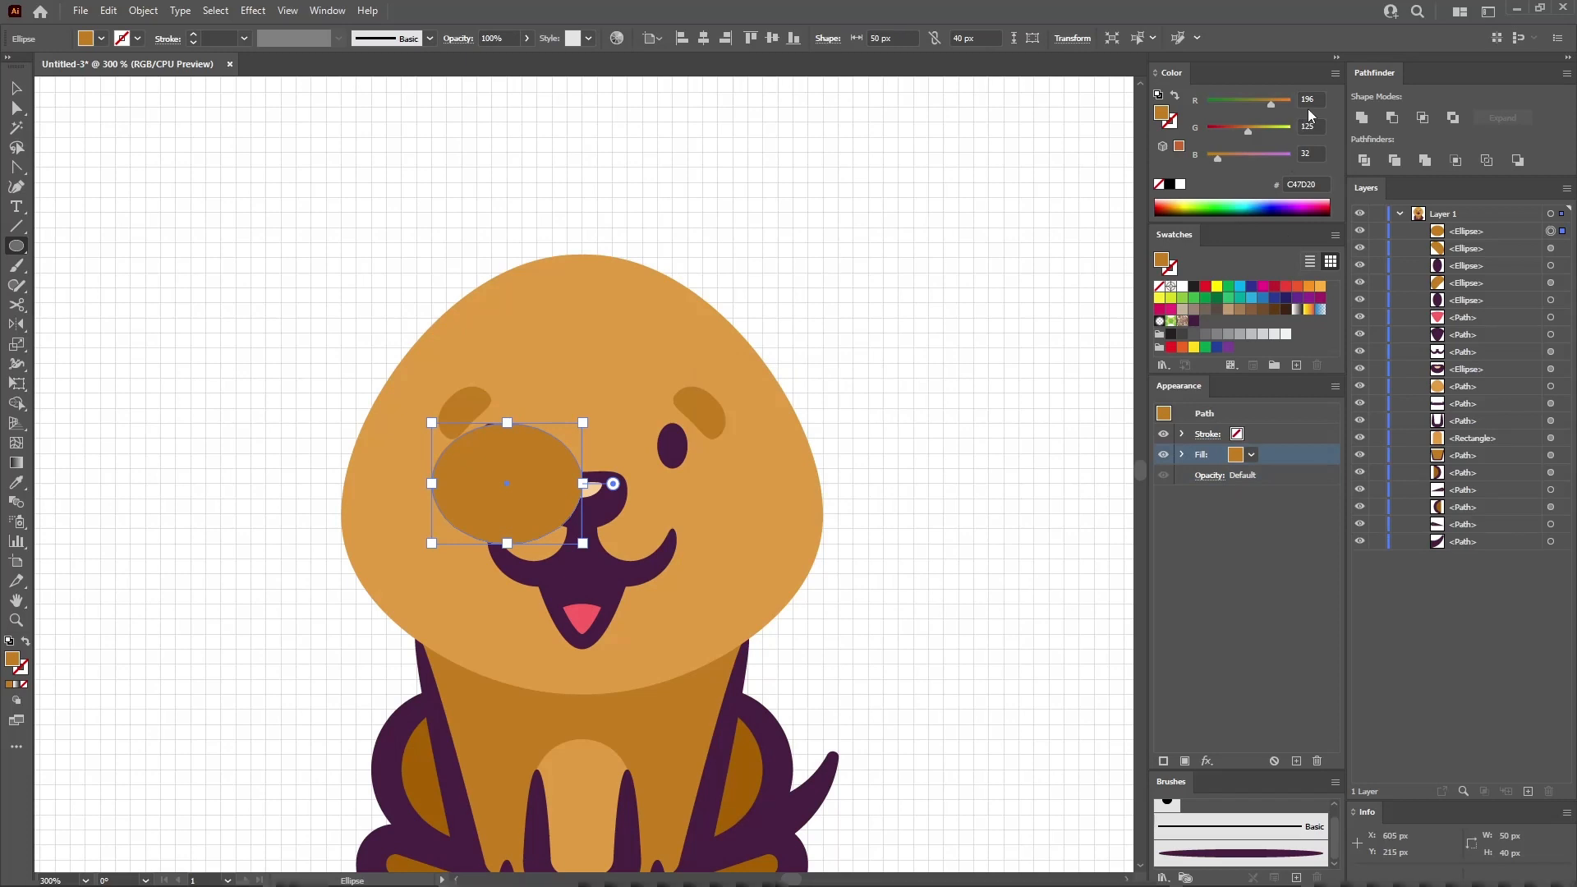
{"action": "key", "text": "BackSpace"}
{"action": "type", "text": "250"}
{"action": "key", "text": "Tab"}
{"action": "type", "text": "2"}
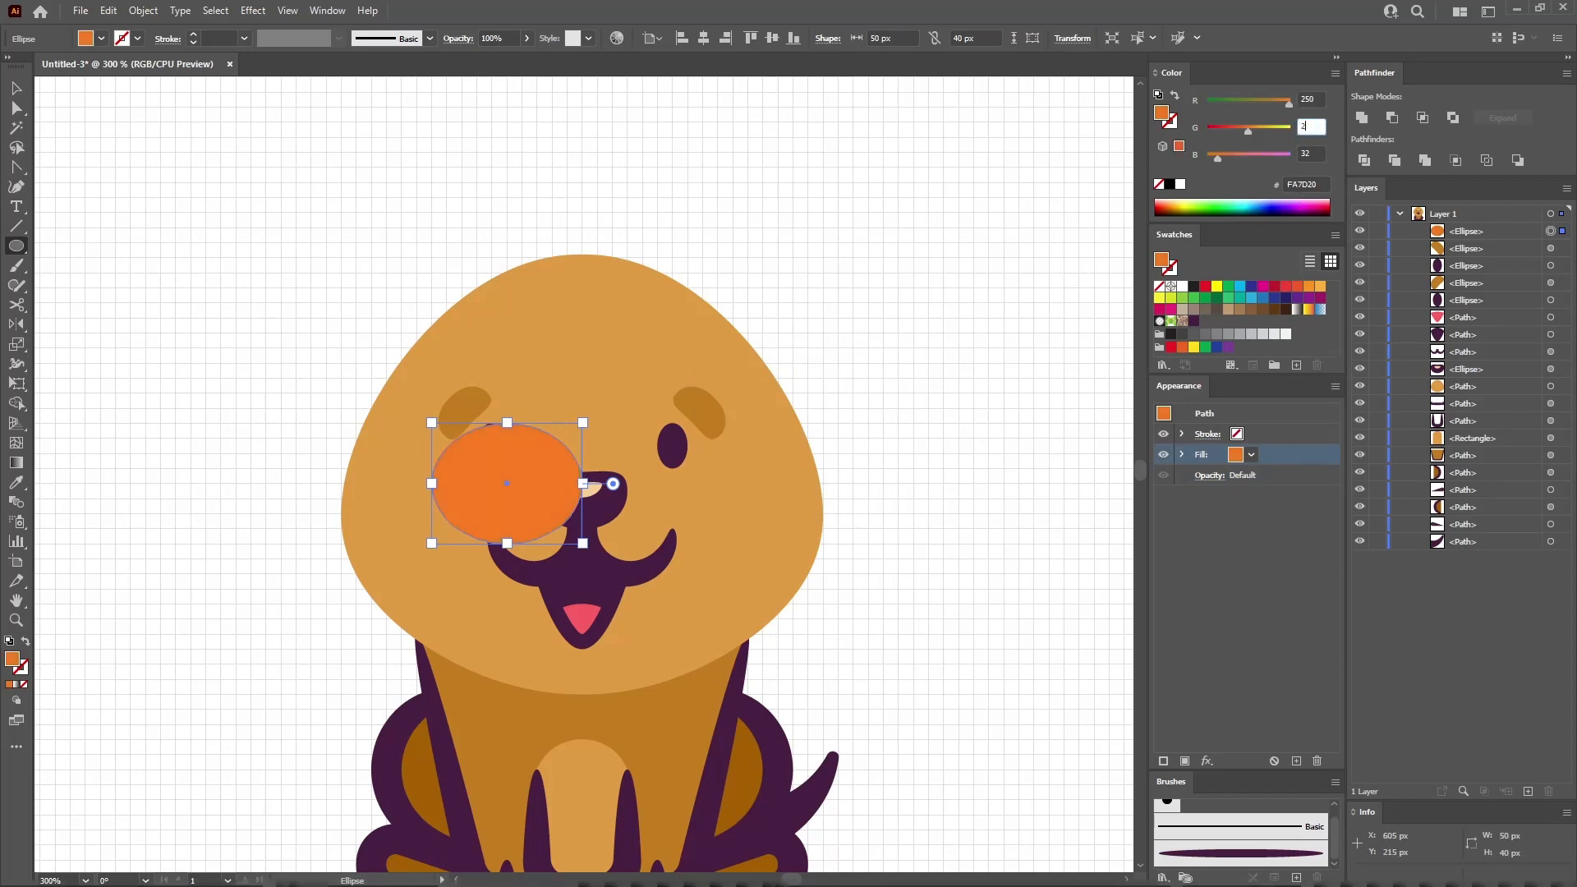
{"action": "type", "text": "07"}
{"action": "key", "text": "Tab"}
{"action": "type", "text": "152"}
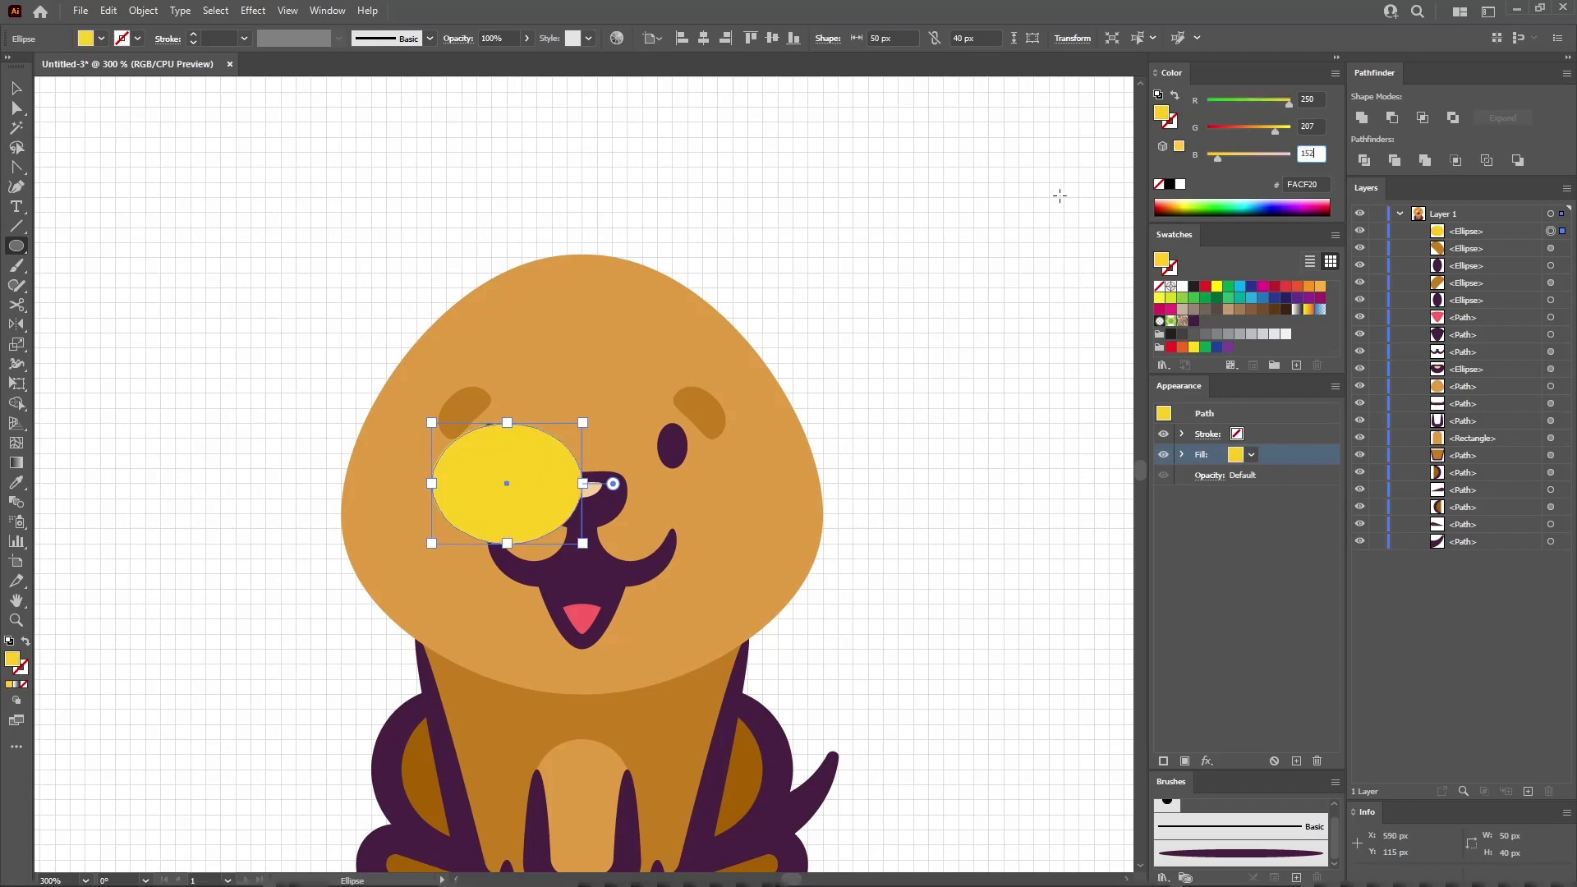
{"action": "type", "text": "v"}
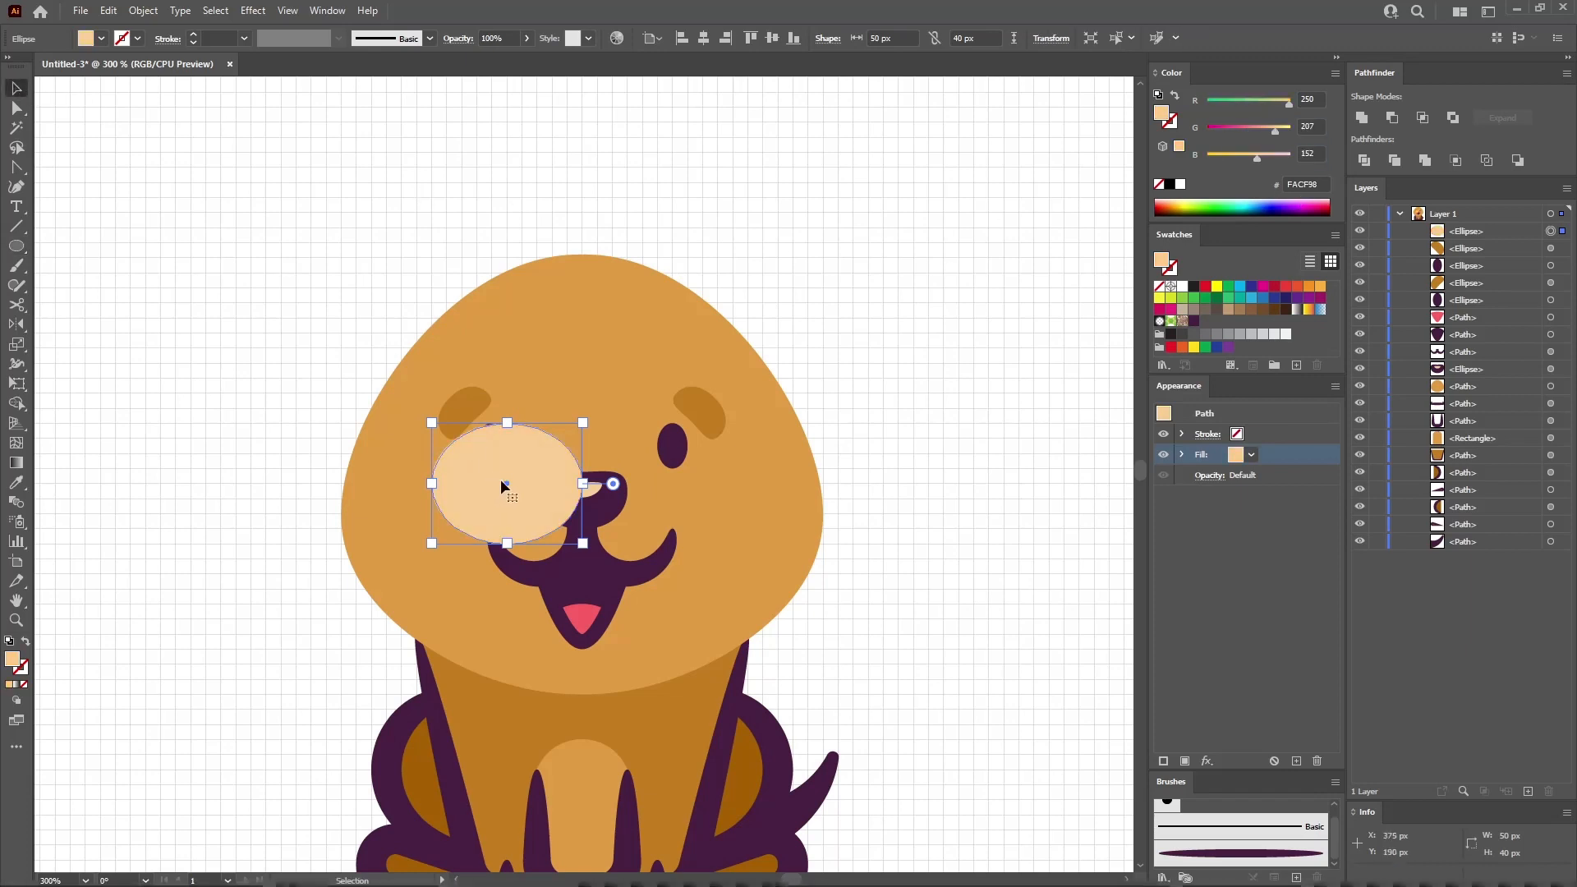
{"action": "left_click_drag", "start_coordinate": [517, 489], "coordinate": [575, 501]}
- Create a 60 x 50 px ellipse and place one copy over each cheek, overlapping the sides of the central muzzle ellipse
{"action": "left_click", "coordinate": [17, 248]}
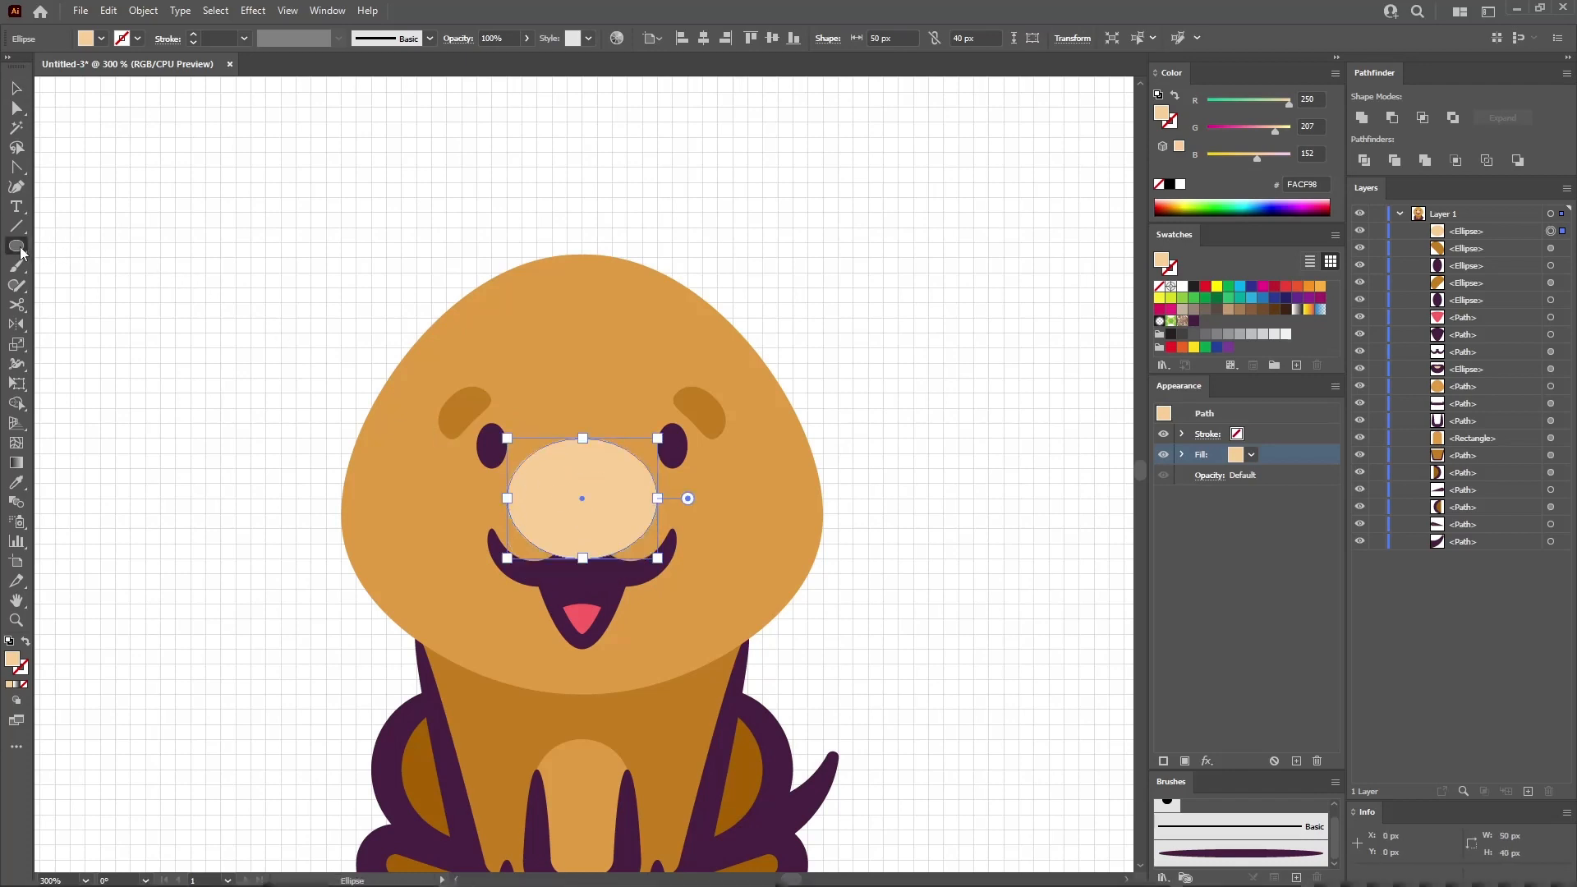
{"action": "left_click", "coordinate": [421, 494]}
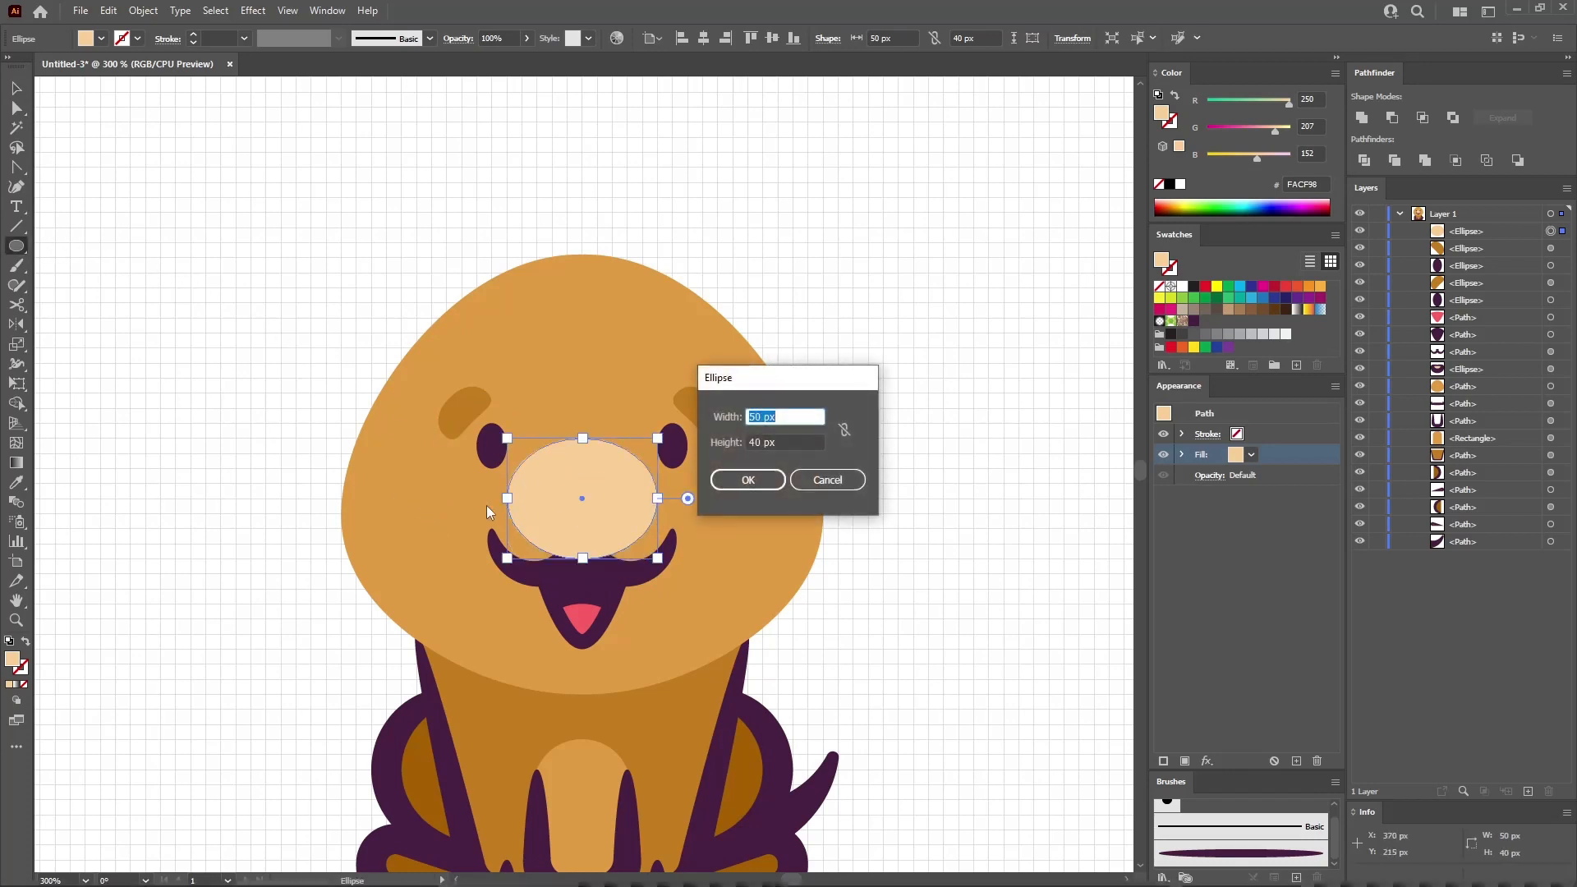
{"action": "type", "text": "60"}
{"action": "key", "text": "Tab"}
{"action": "type", "text": "50"}
{"action": "key", "text": "Return"}
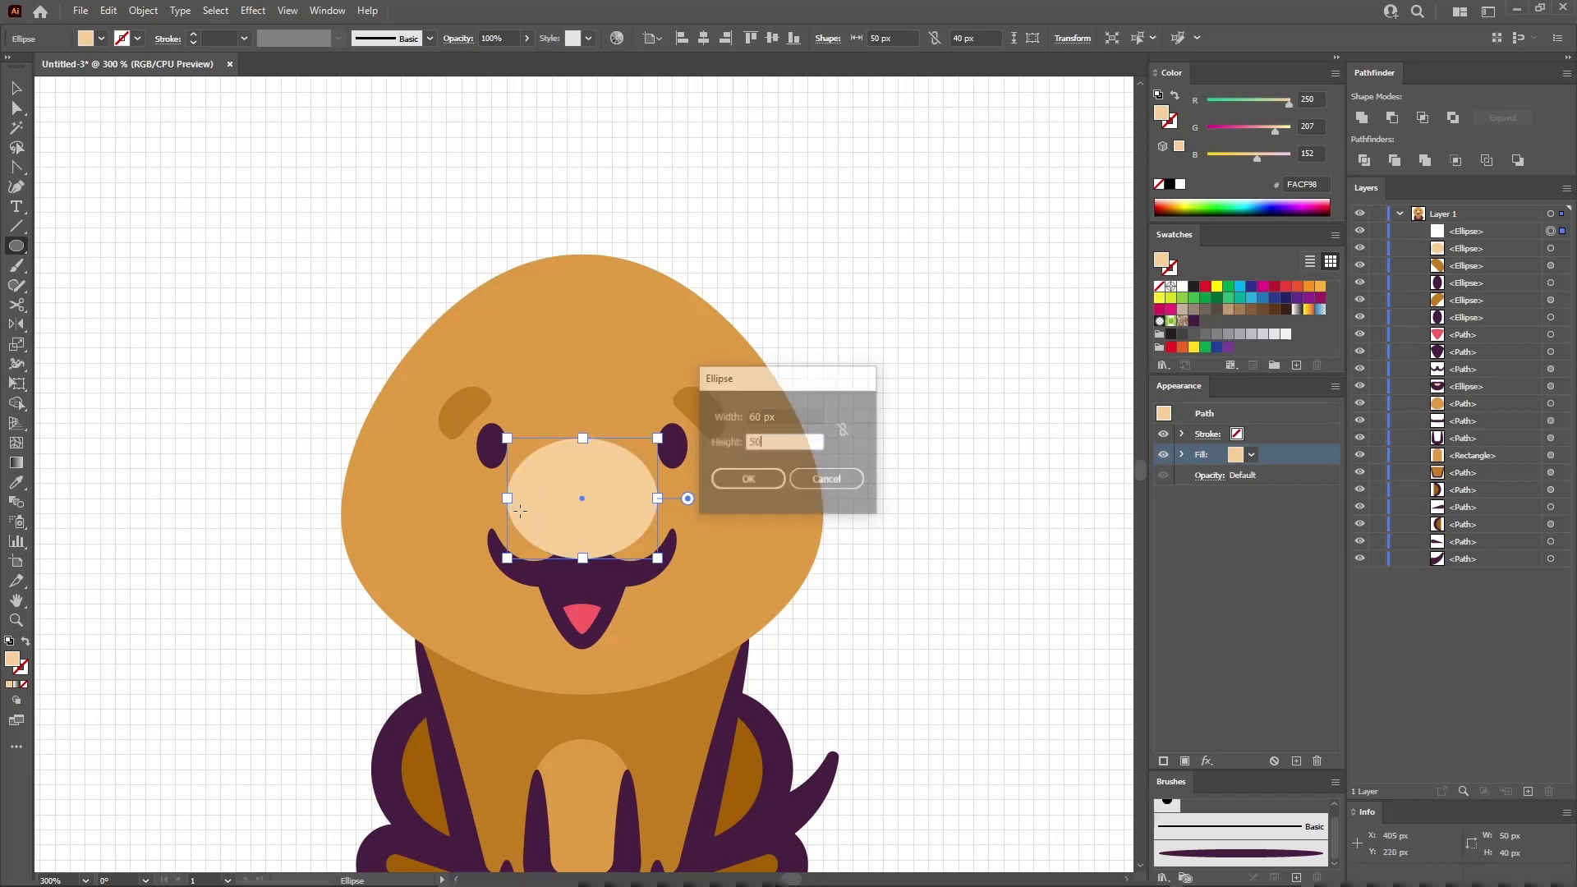
{"action": "left_click", "coordinate": [25, 87]}
{"action": "left_click_drag", "start_coordinate": [549, 568], "coordinate": [700, 553]}
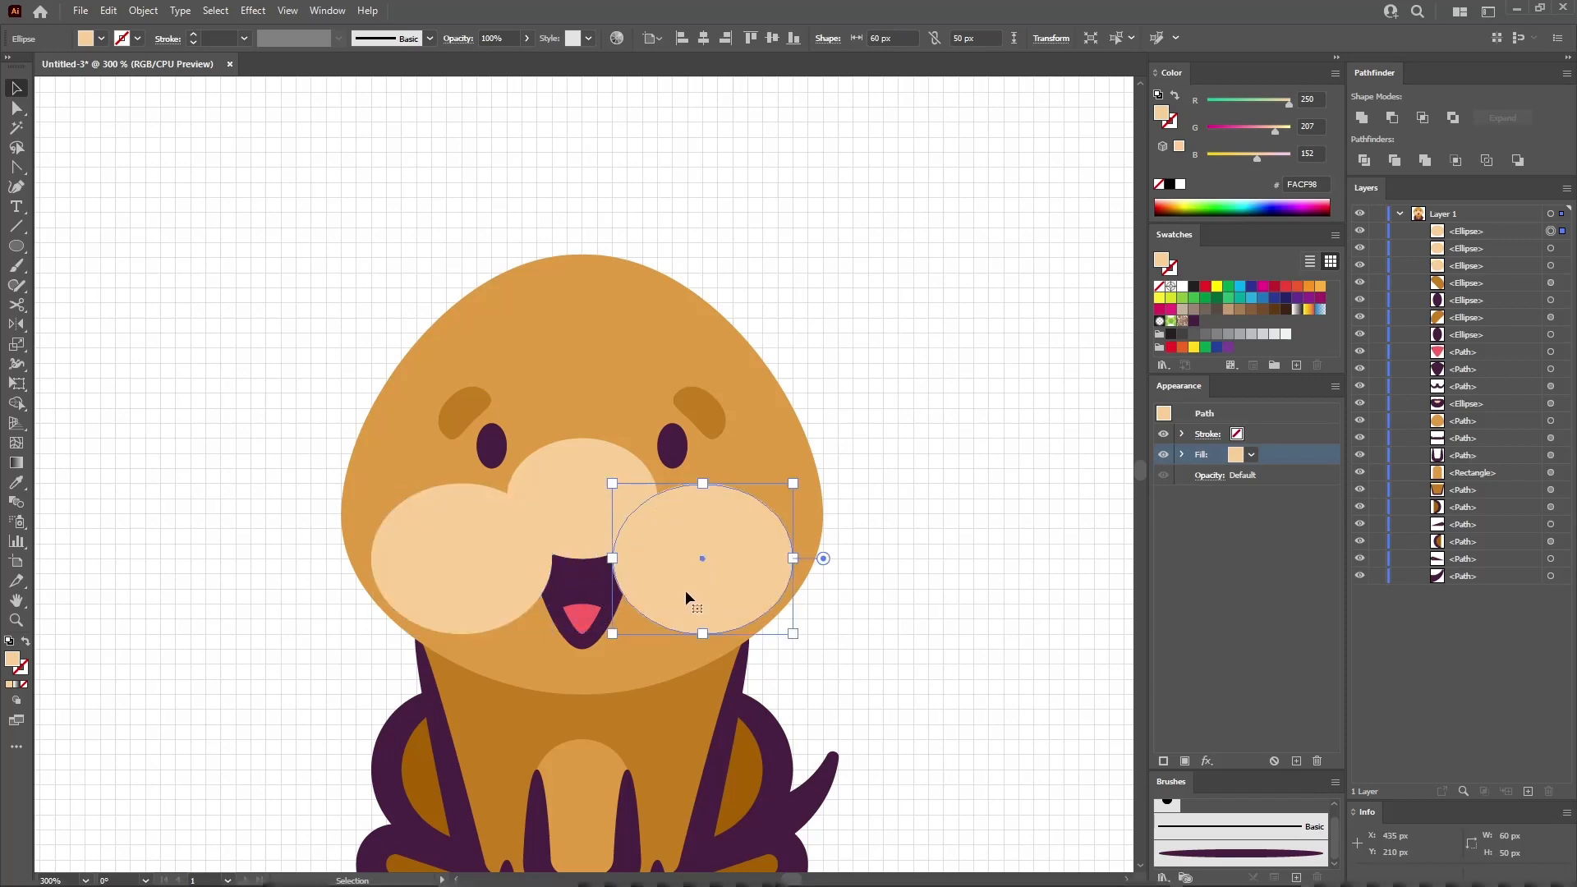
- Apply a horizontal Arc Upper warp with -30% bend to the three light muzzle ellipses and expand their appearance
{"action": "left_click", "coordinate": [580, 503], "text": "shift"}
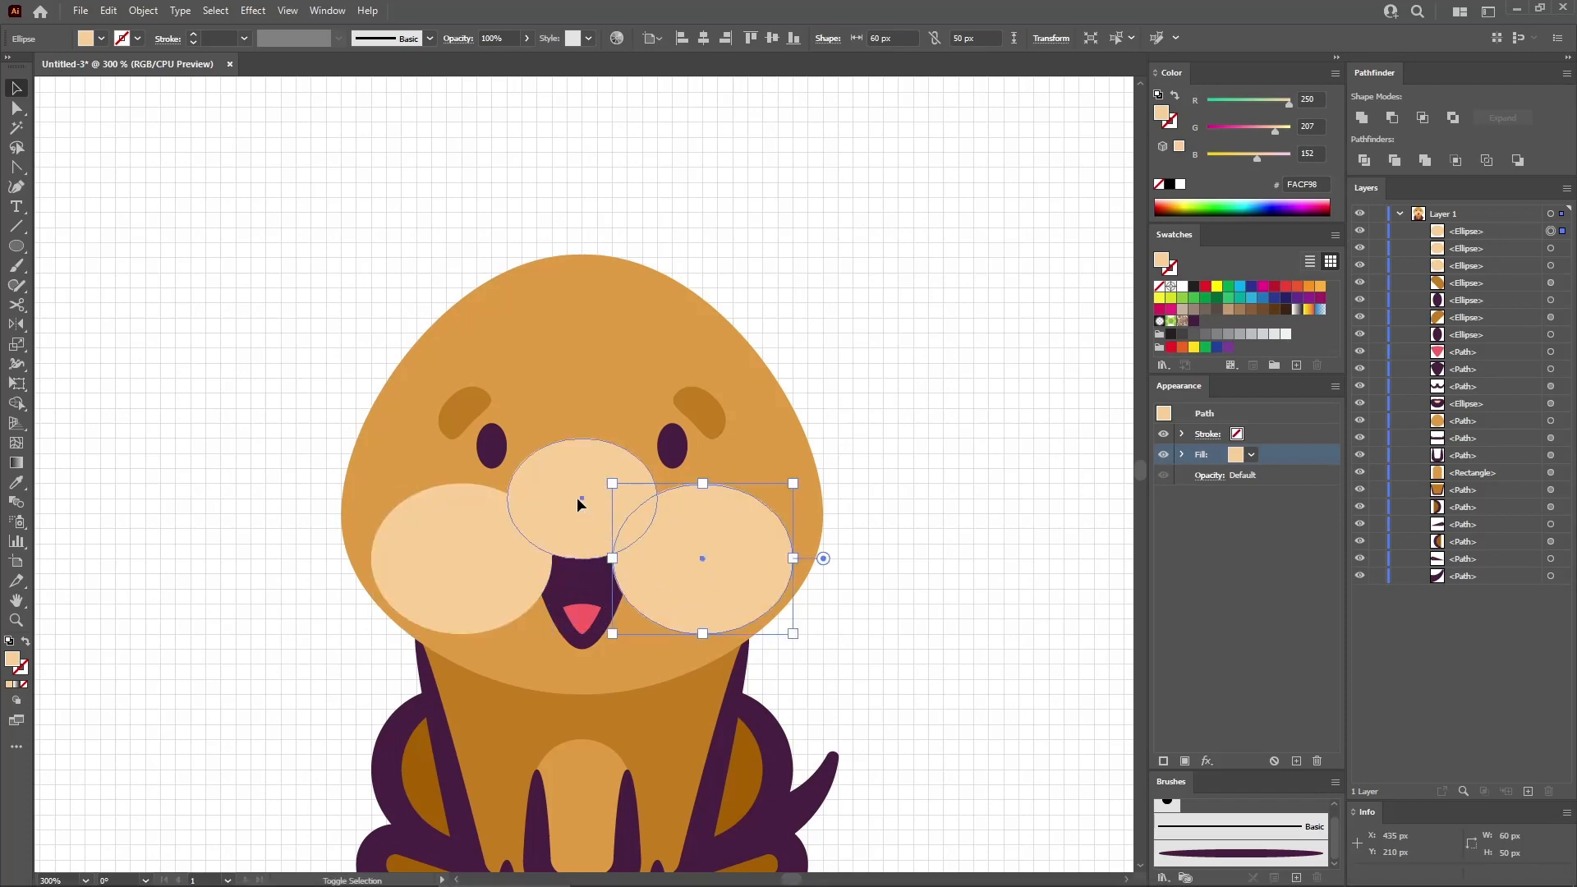
{"action": "left_click", "coordinate": [461, 550], "text": "shift"}
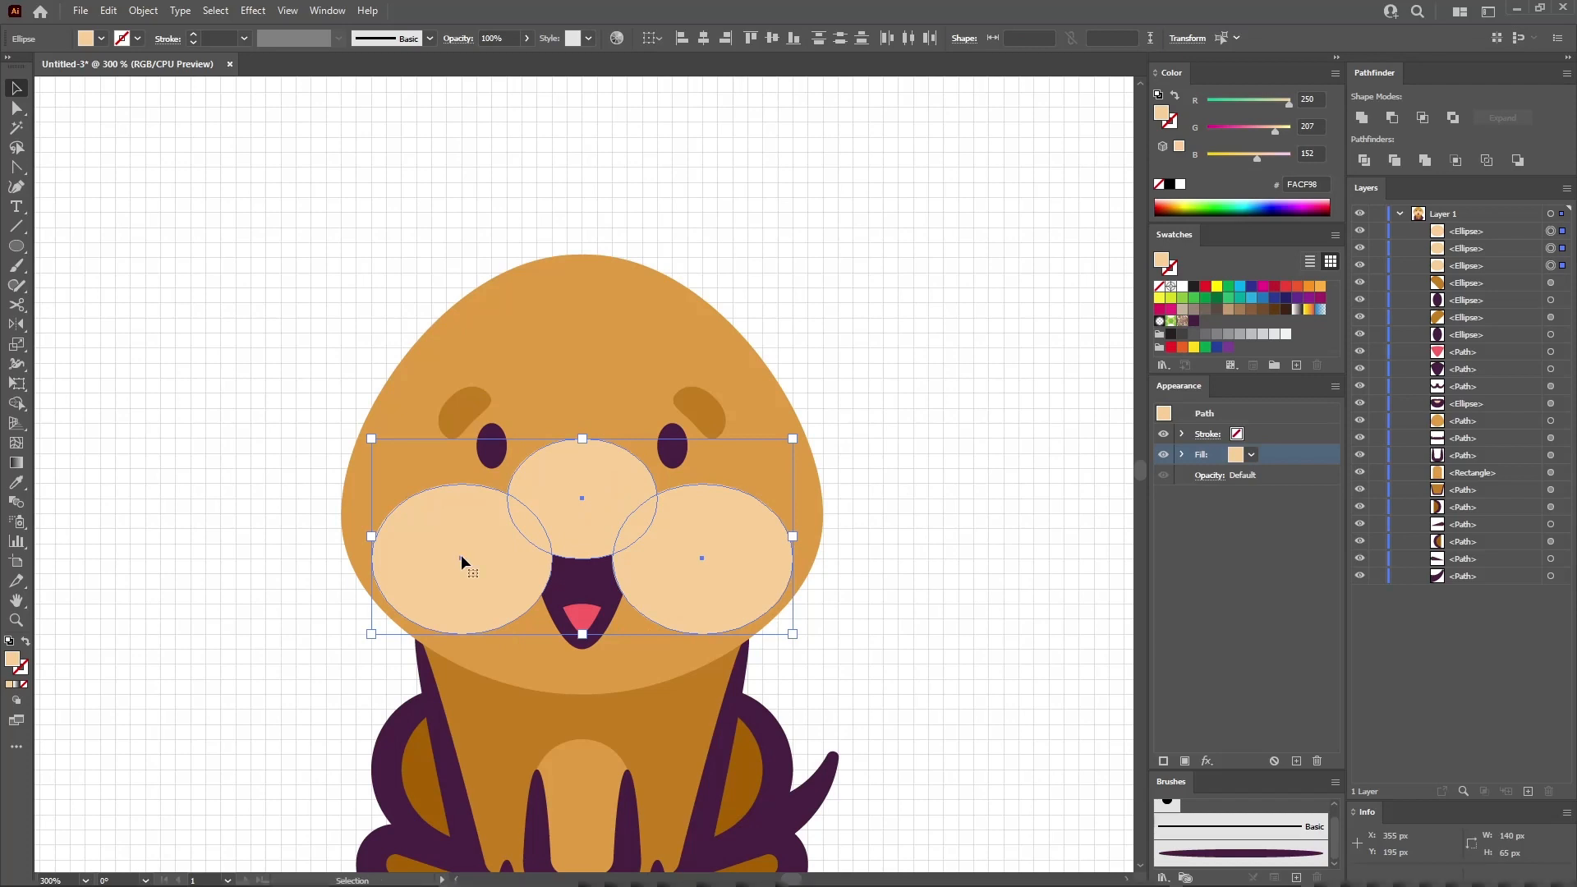
{"action": "left_click", "coordinate": [253, 10]}
{"action": "mouse_move", "coordinate": [316, 222]}
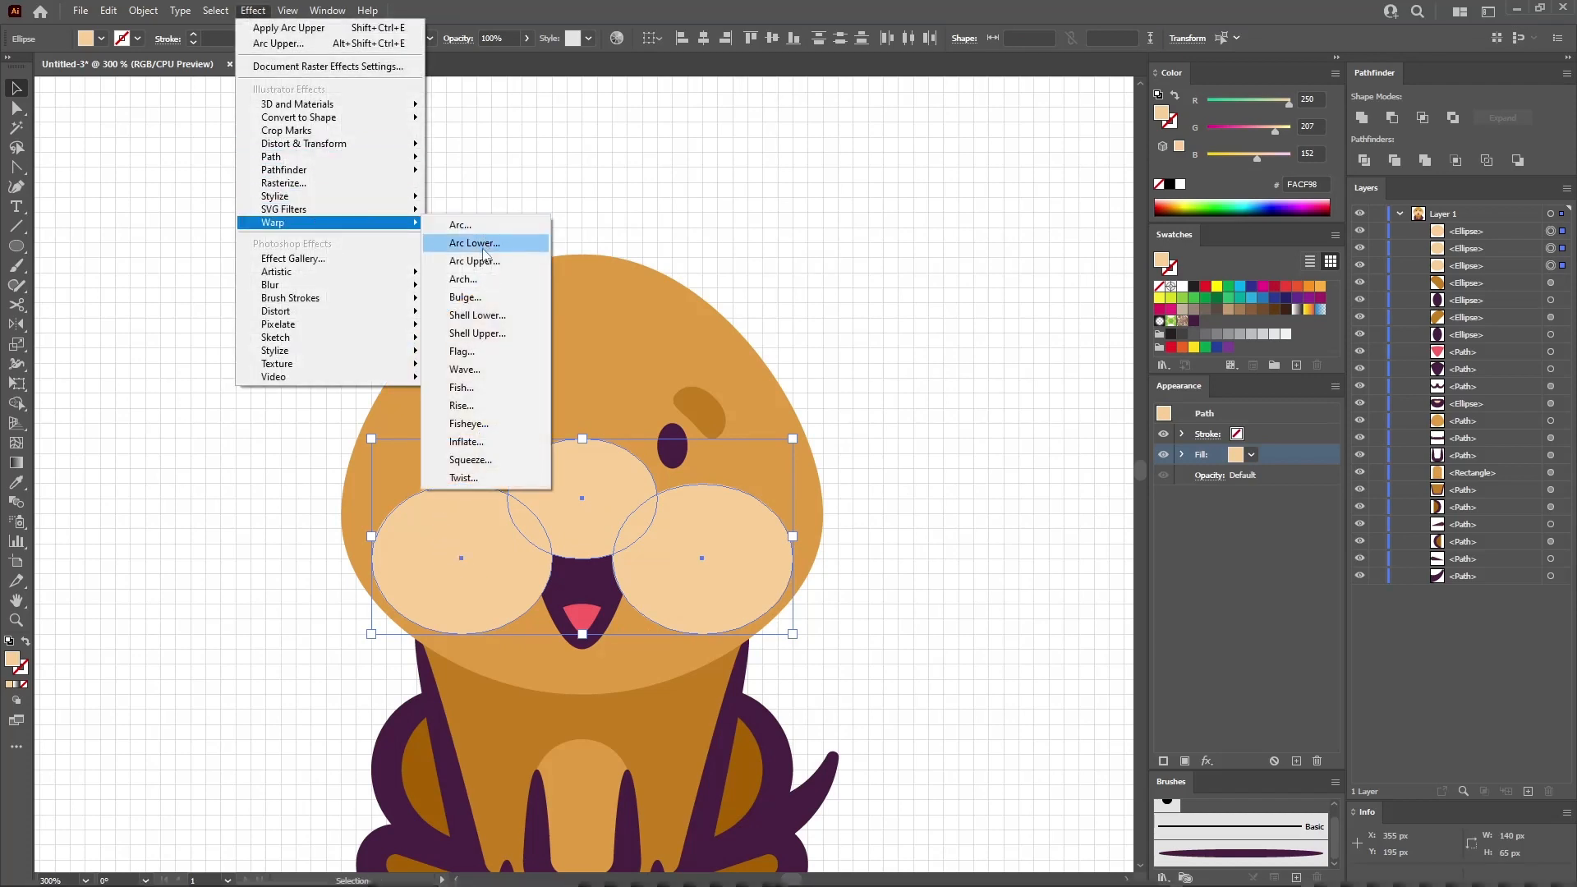
{"action": "left_click", "coordinate": [485, 260]}
{"action": "left_click", "coordinate": [845, 227]}
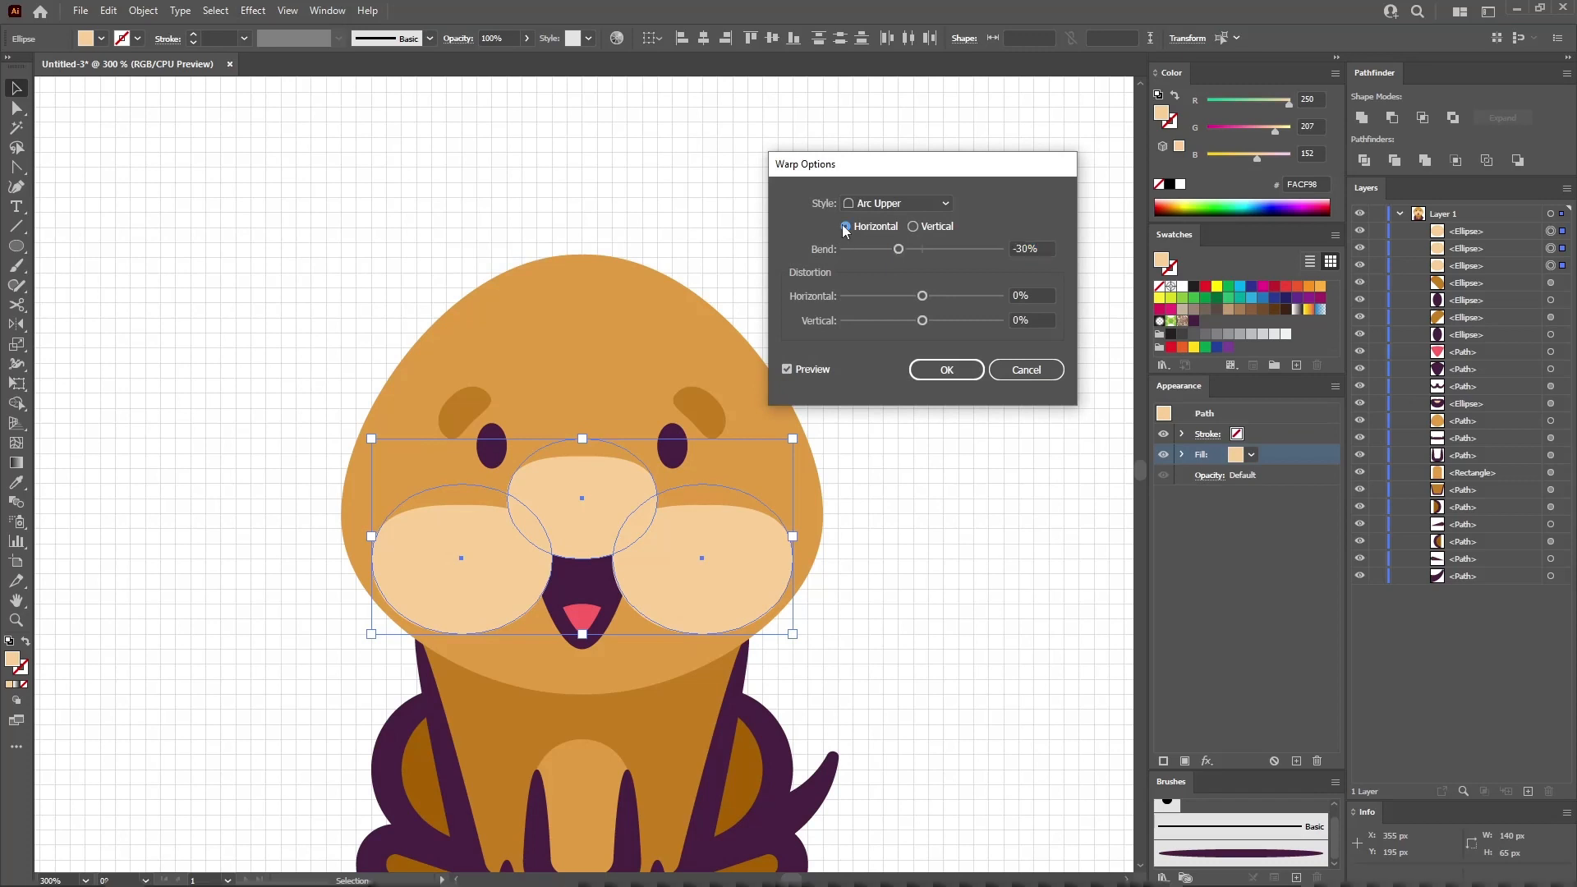
{"action": "left_click", "coordinate": [1026, 248]}
{"action": "left_click", "coordinate": [947, 370]}
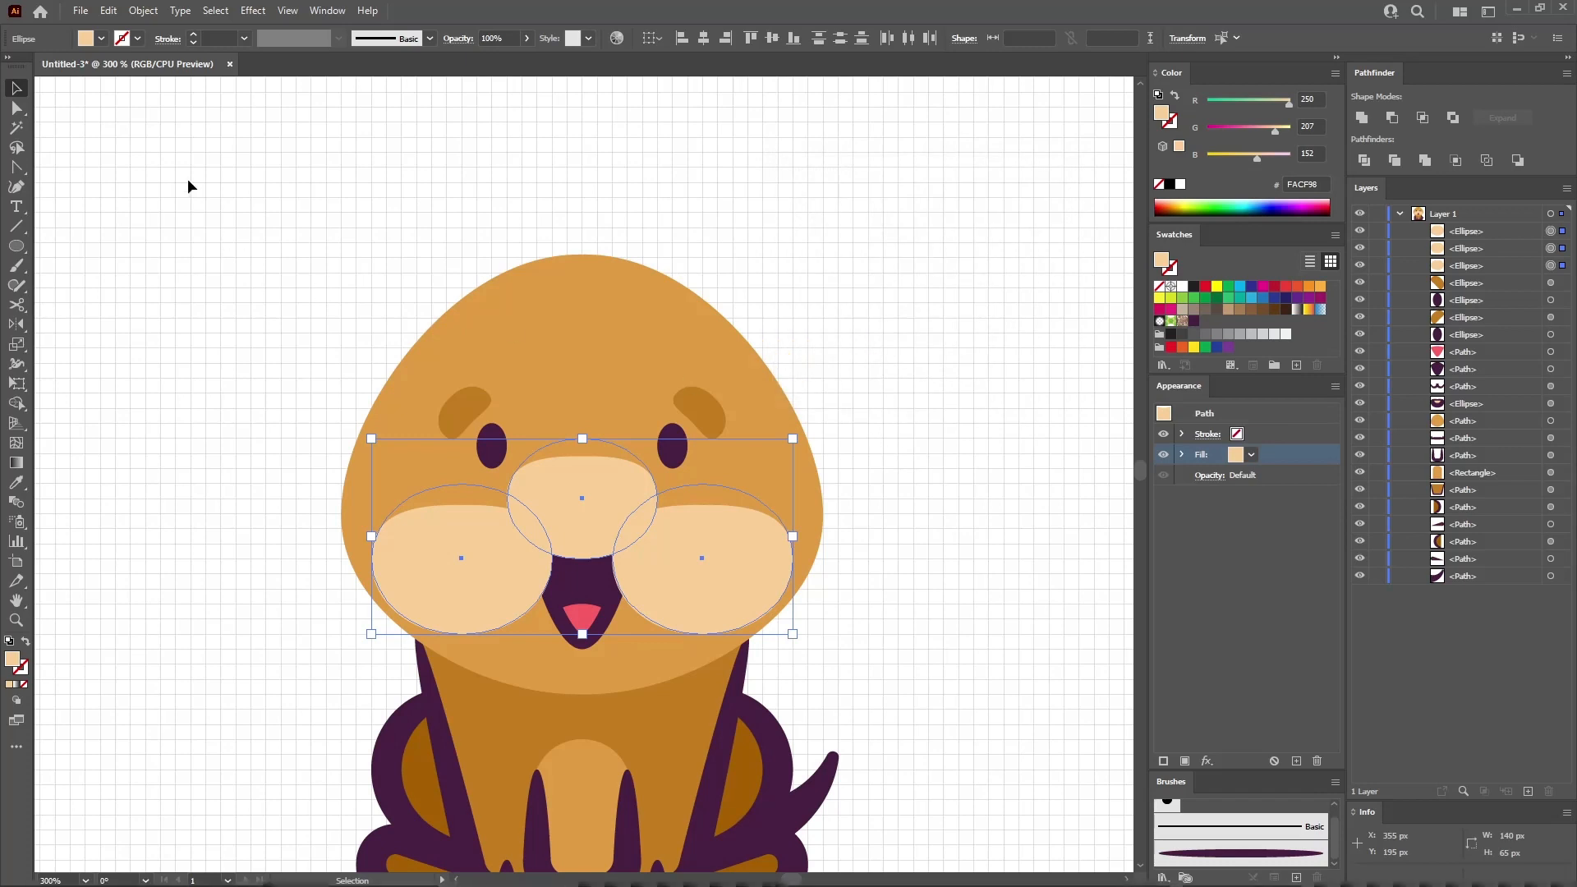
{"action": "left_click", "coordinate": [142, 11]}
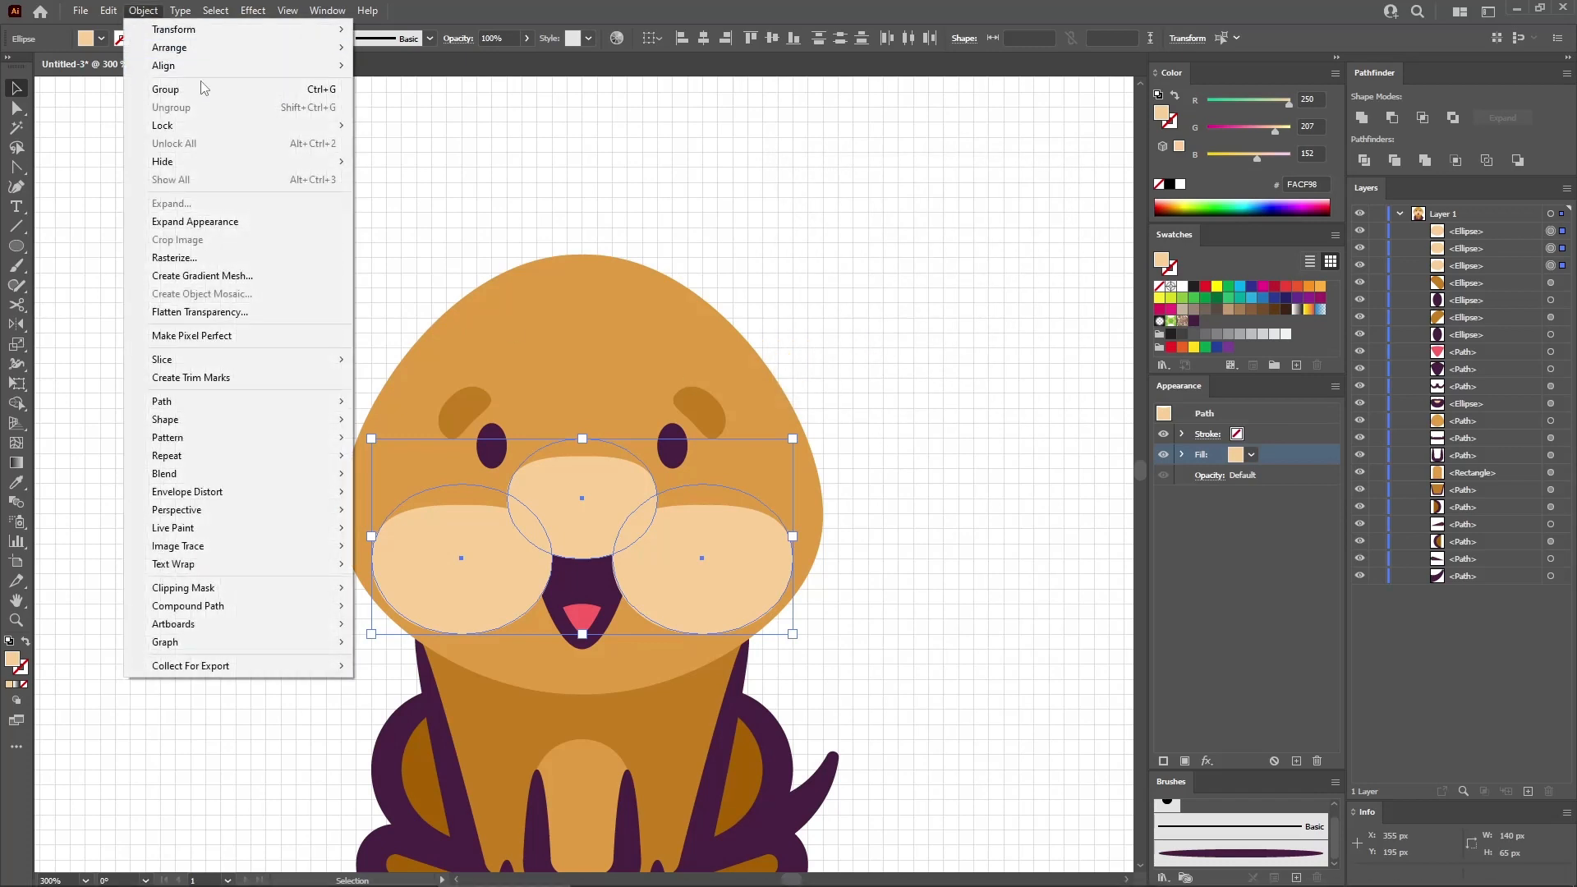
{"action": "left_click", "coordinate": [212, 222]}
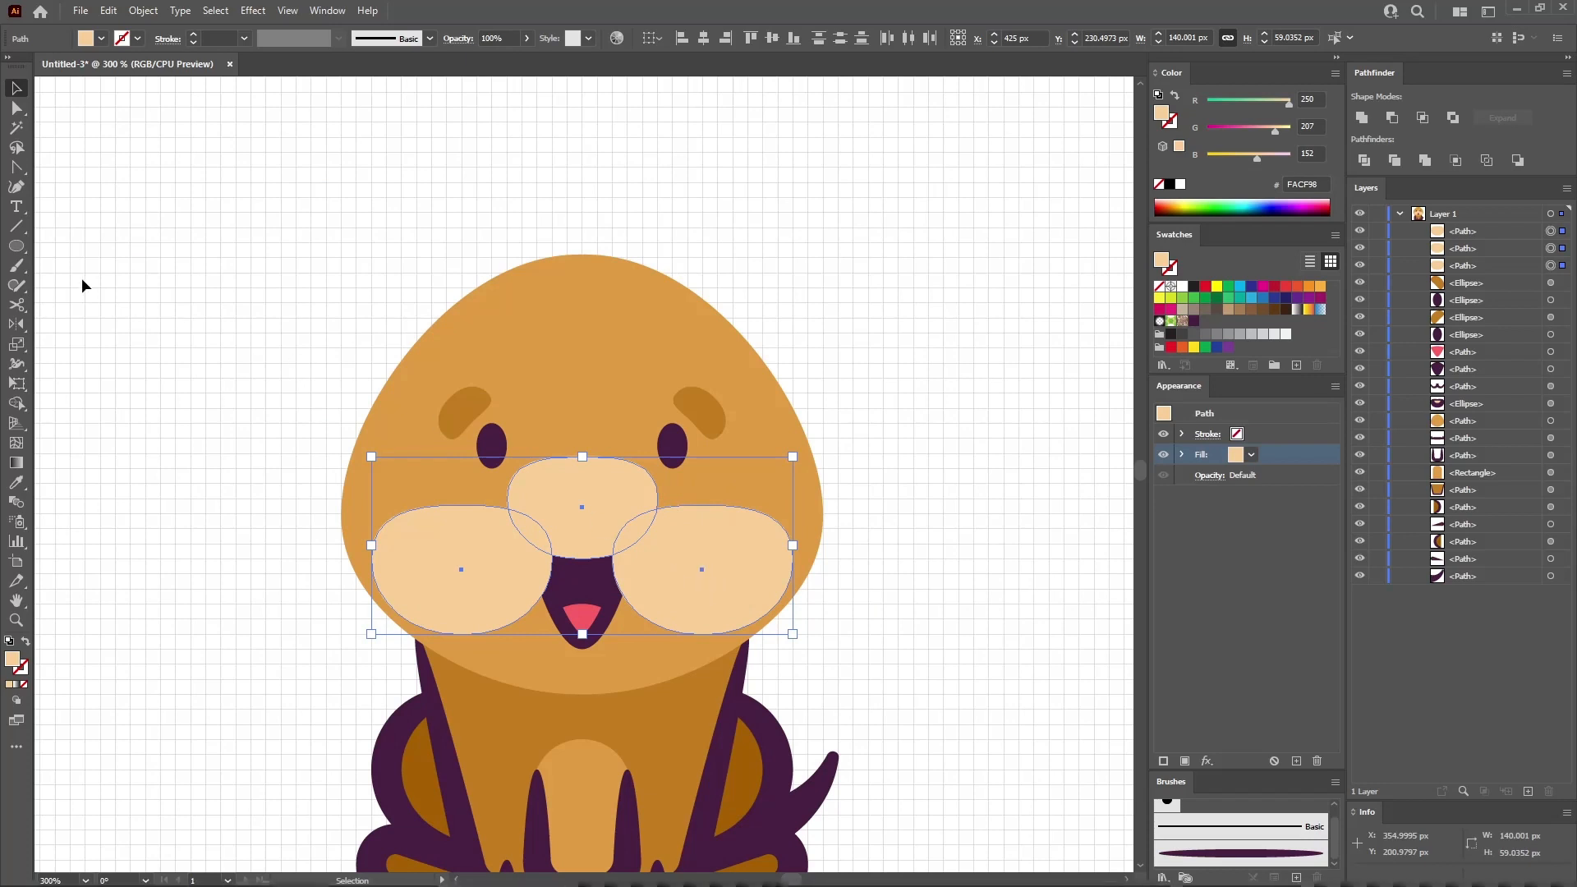
- Create a 110 x 50 px rectangle, center it horizontally, and move it down so its lower edge meets the chin
{"action": "left_click_drag", "start_coordinate": [21, 253], "coordinate": [82, 244]}
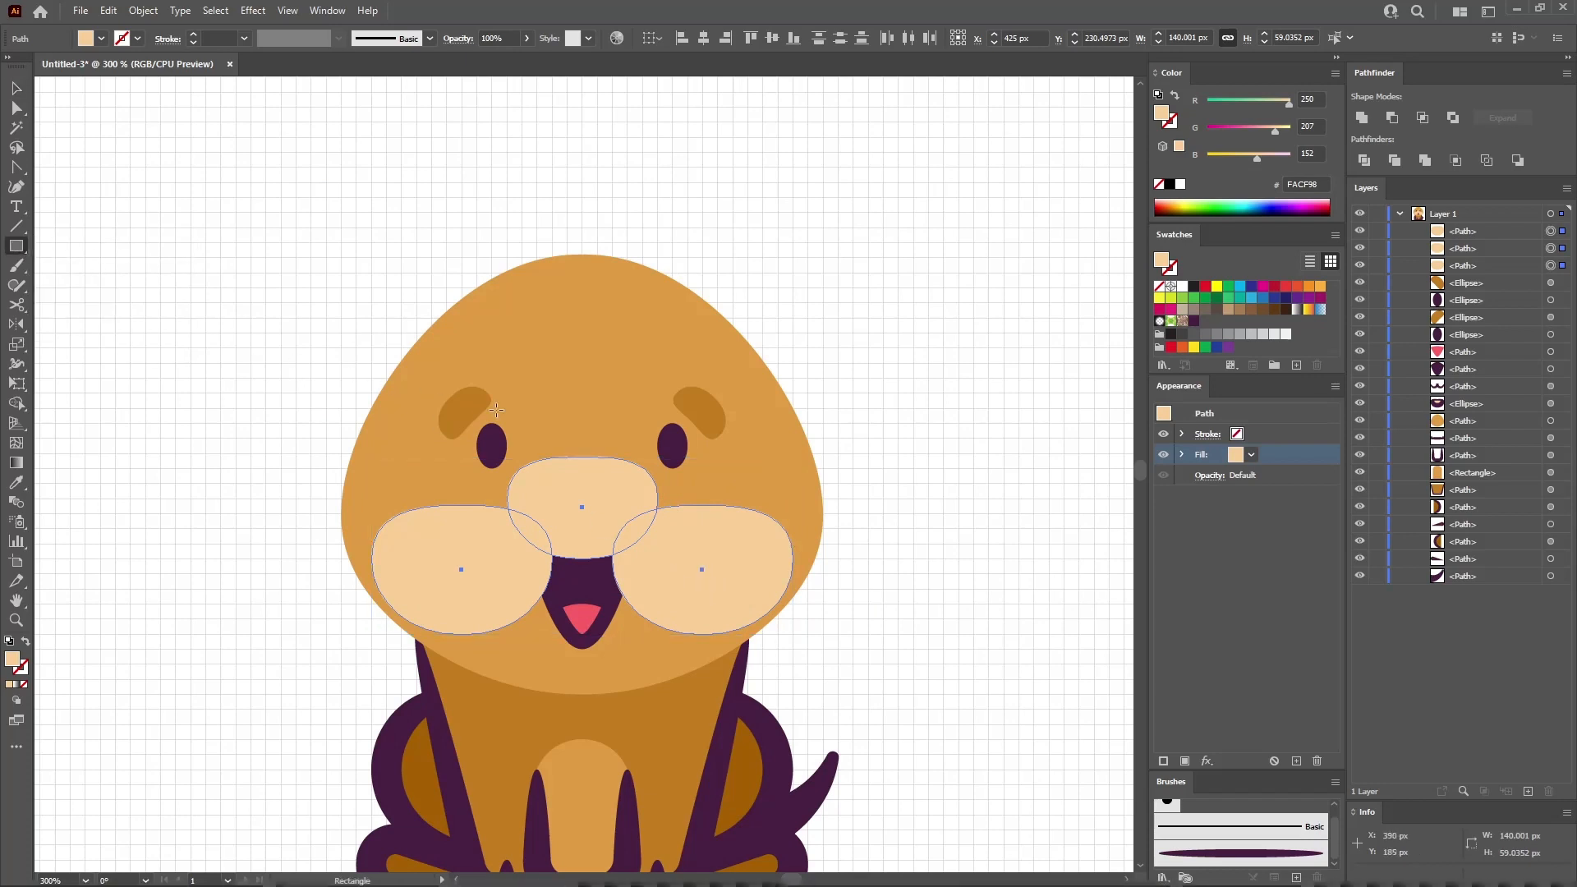
{"action": "left_click", "coordinate": [535, 401]}
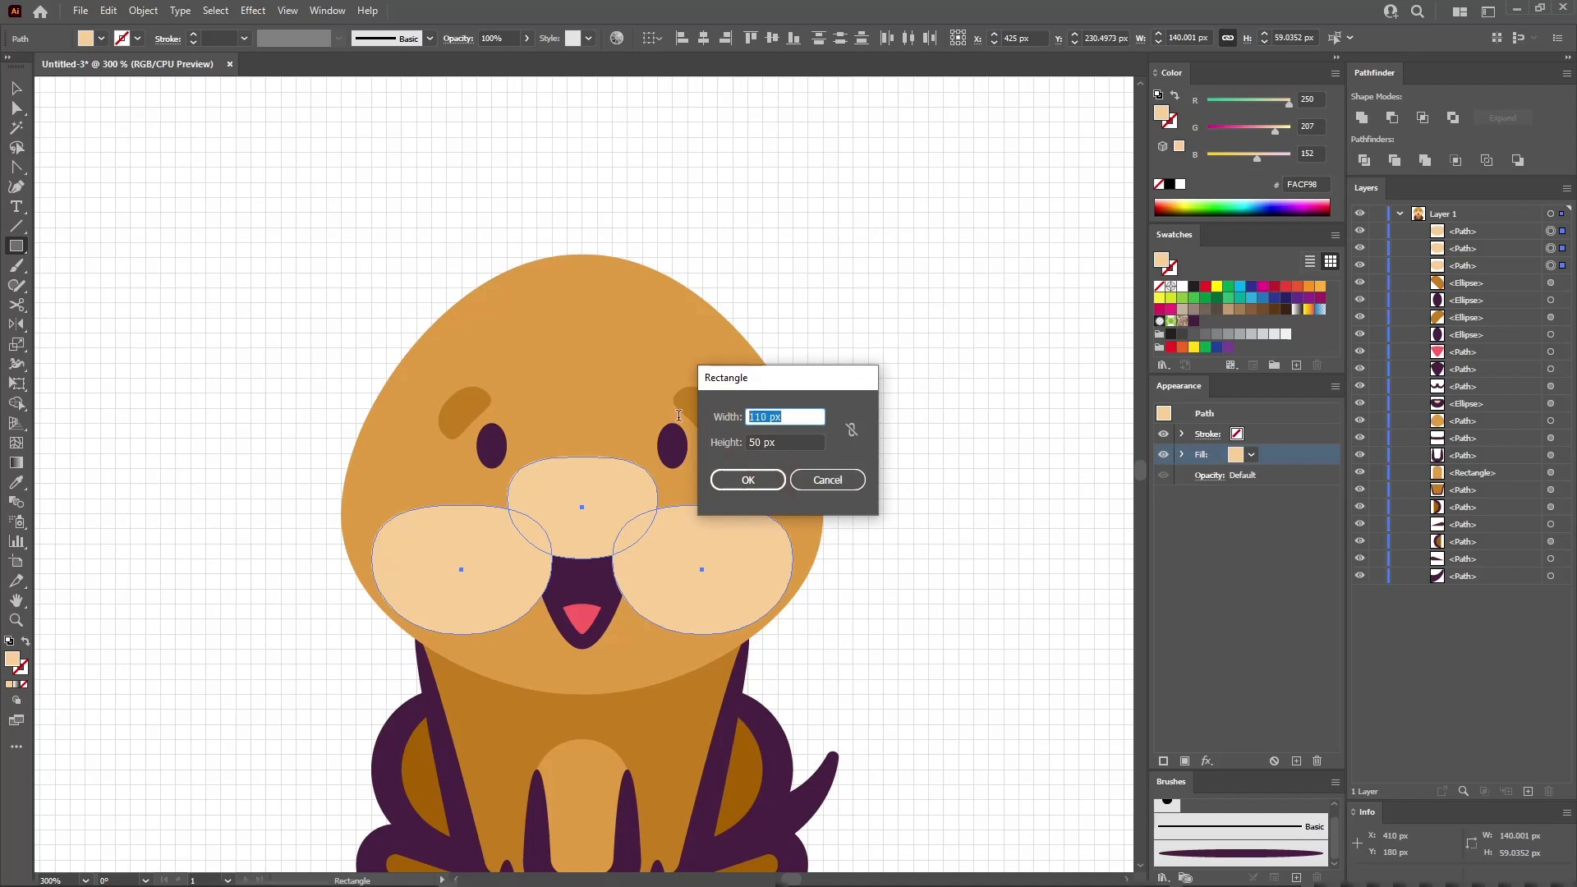
{"action": "key", "text": "Tab"}
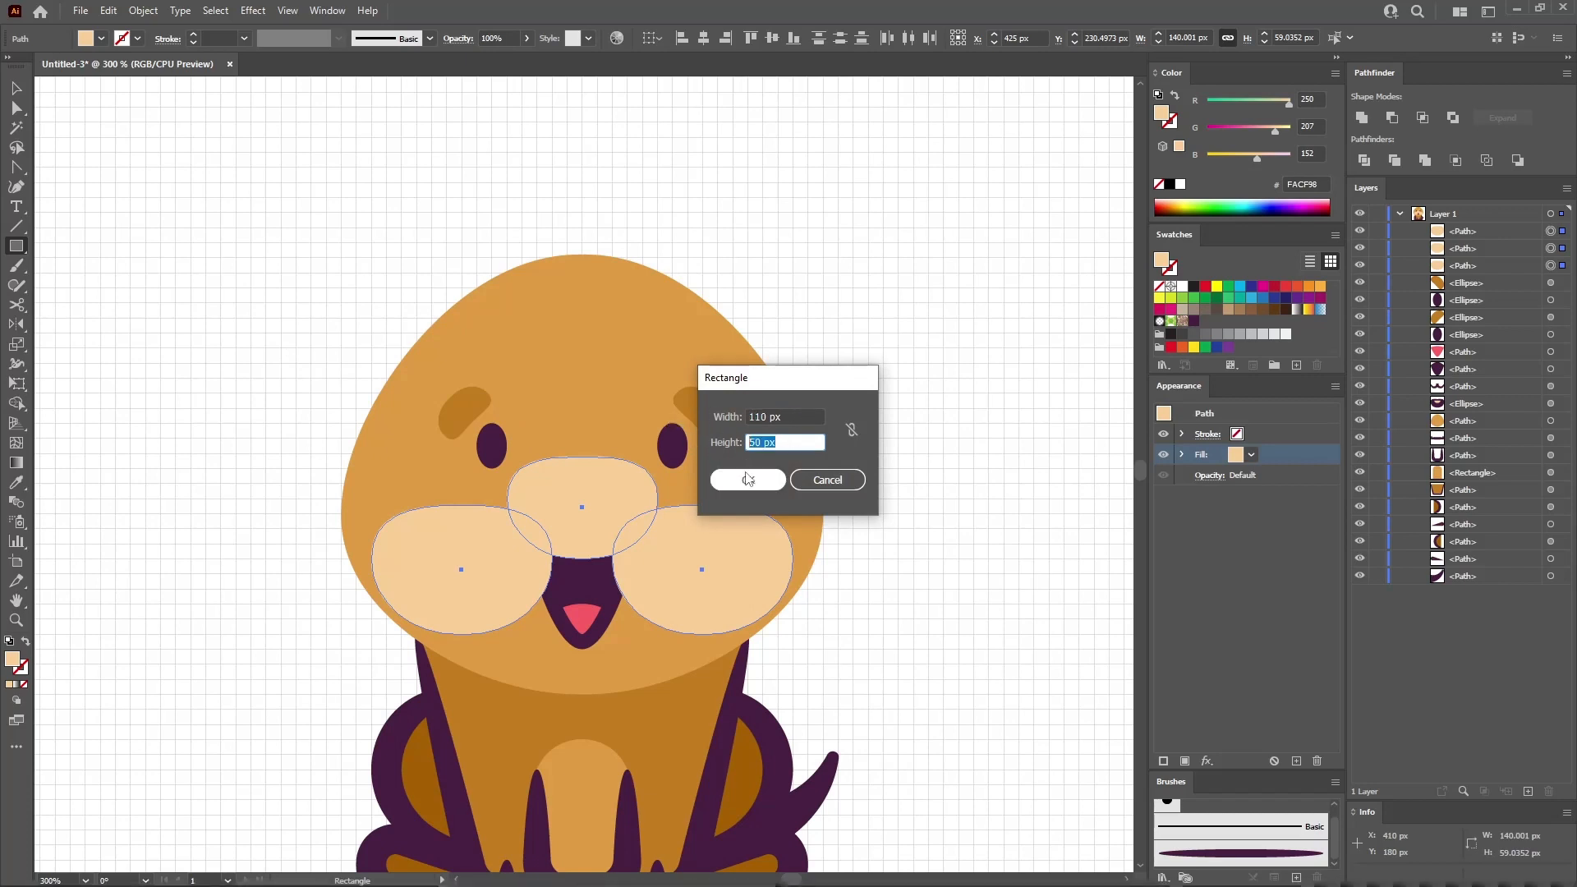
{"action": "left_click", "coordinate": [754, 482]}
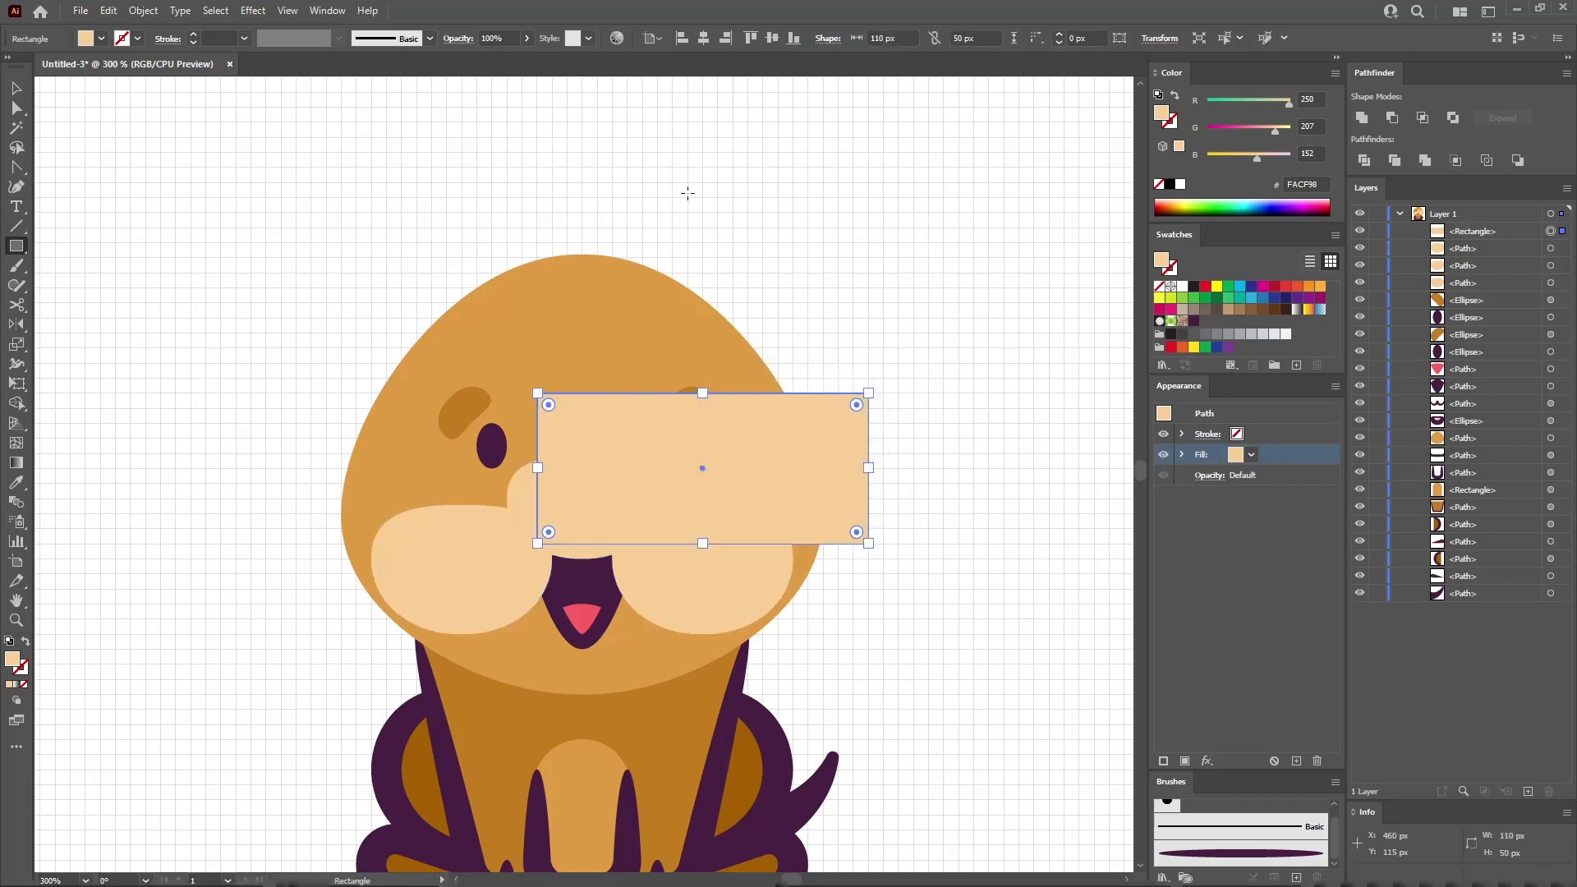
{"action": "left_click", "coordinate": [702, 37]}
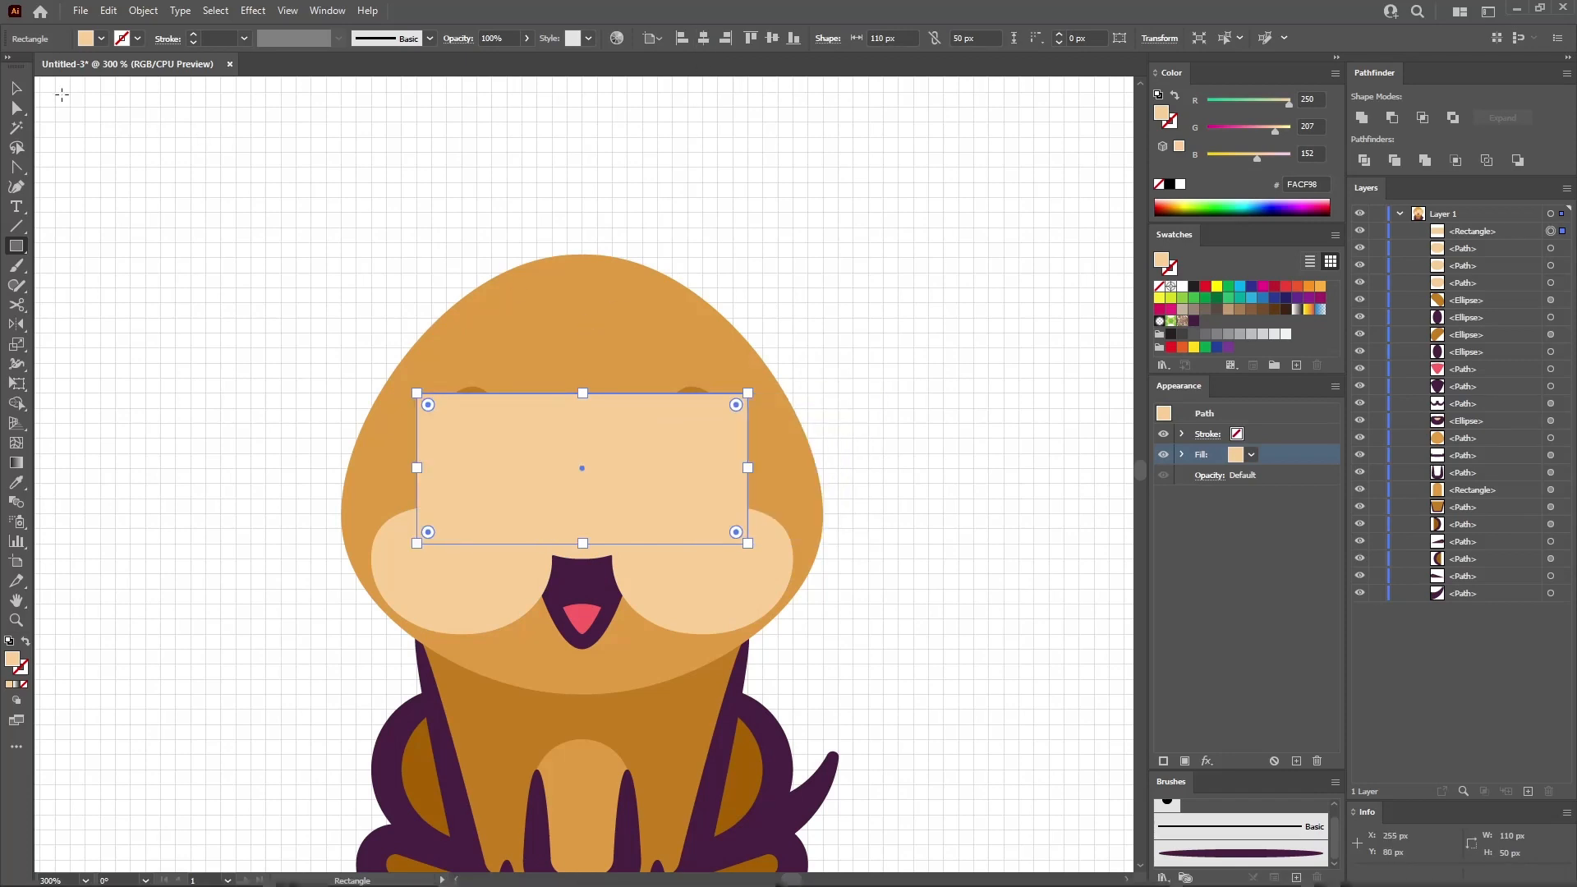
{"action": "left_click", "coordinate": [17, 90]}
{"action": "left_click_drag", "start_coordinate": [569, 451], "coordinate": [603, 591]}
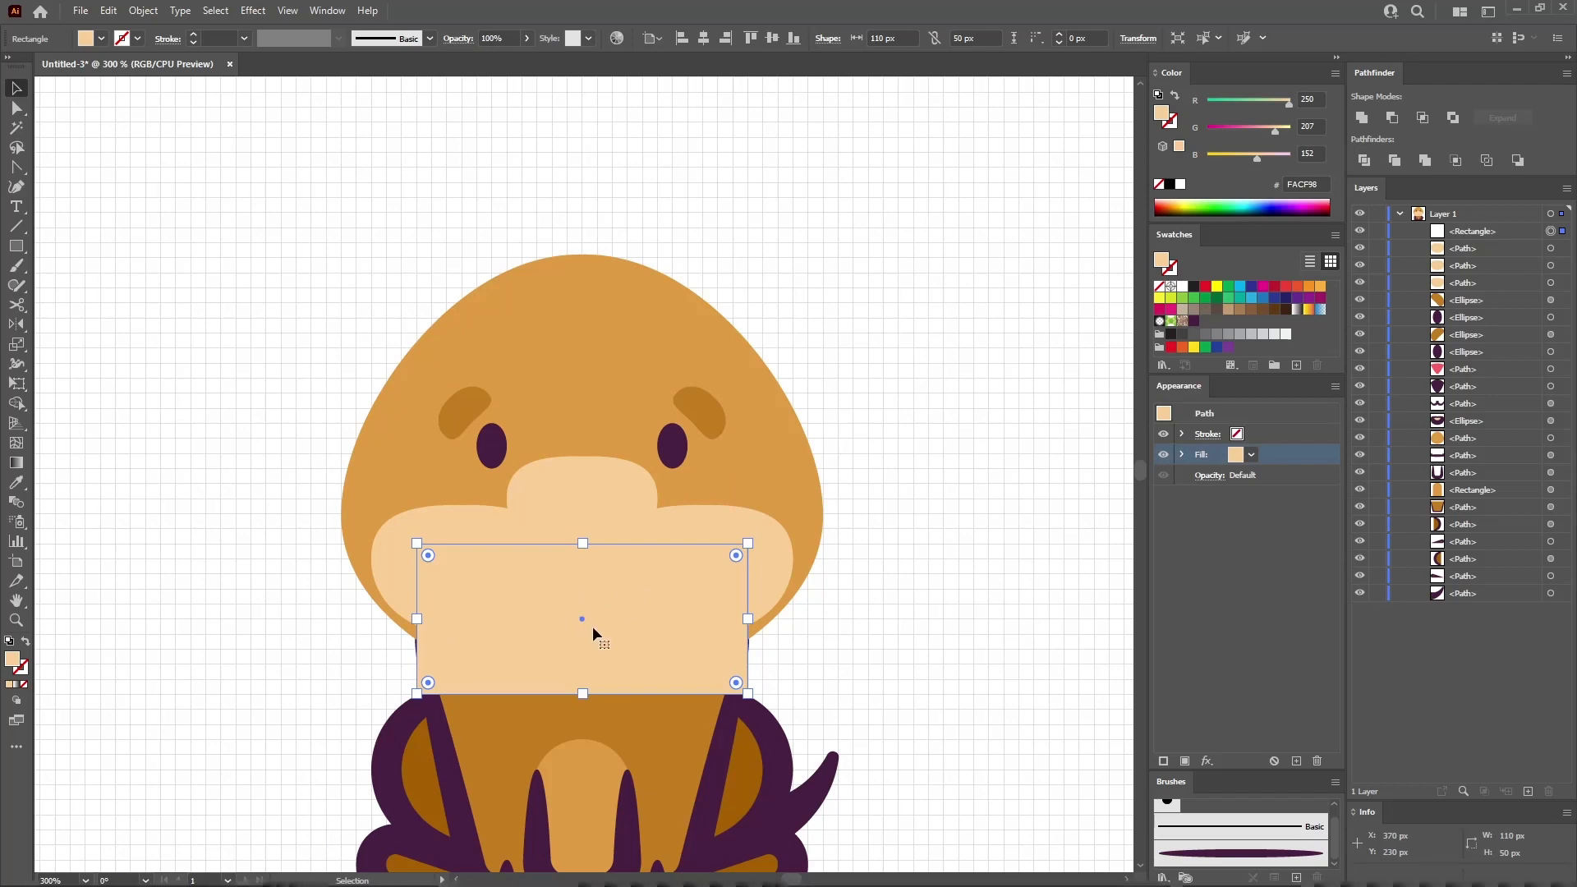
- Unite the rectangle and the three warped muzzle shapes into a single shape
{"action": "left_click", "coordinate": [699, 526], "text": "shift"}
{"action": "left_click", "coordinate": [511, 503], "text": "shift"}
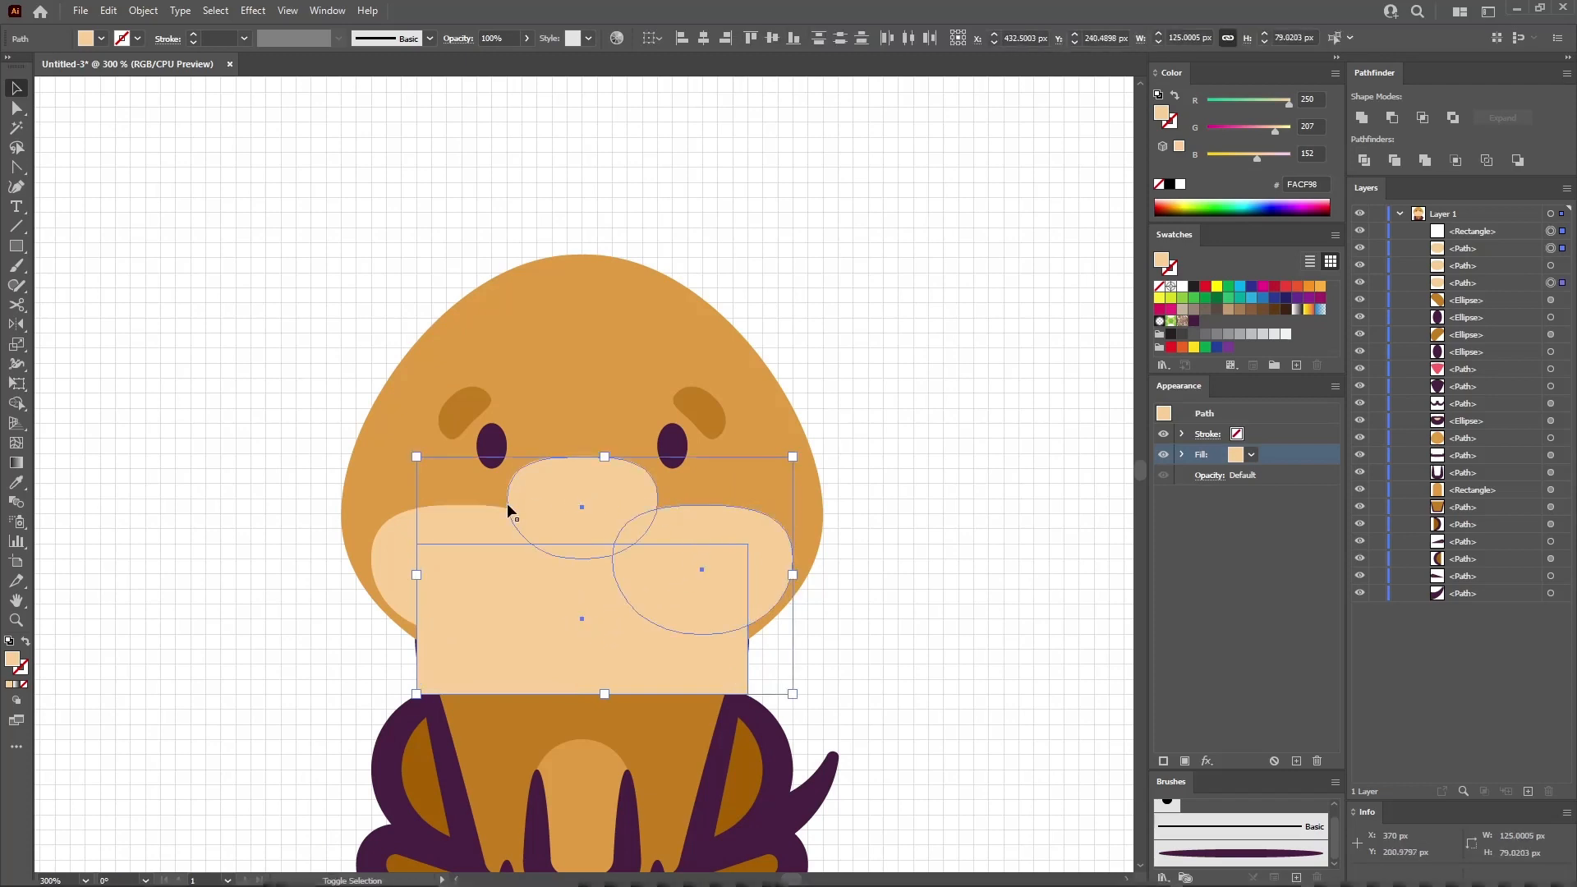
{"action": "left_click", "coordinate": [480, 515], "text": "shift"}
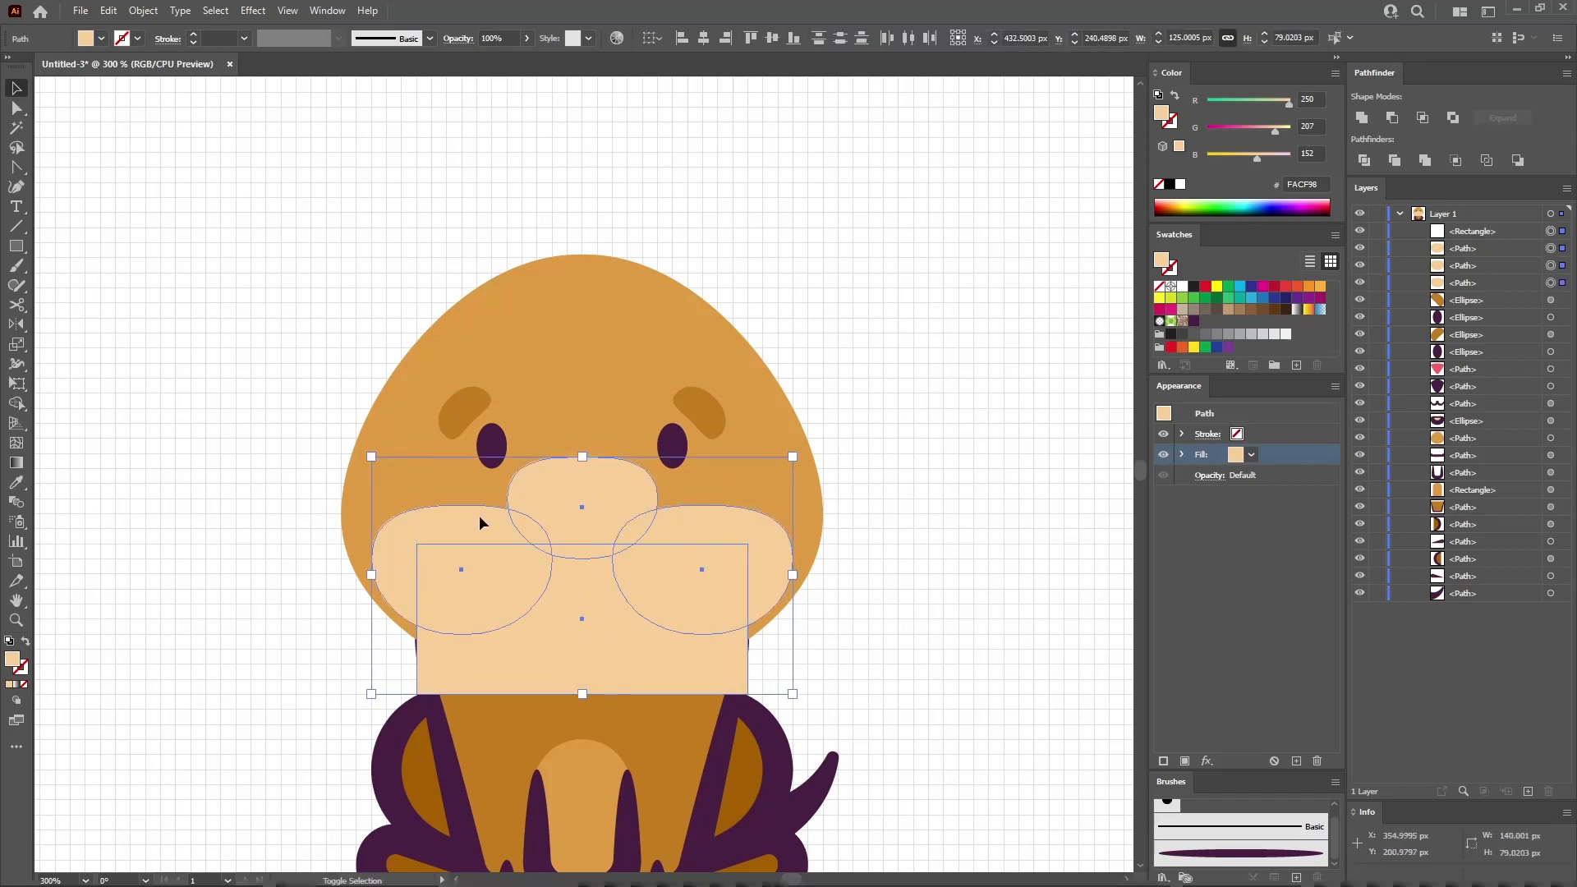
{"action": "left_click", "coordinate": [1362, 118]}
{"action": "left_click", "coordinate": [946, 470]}
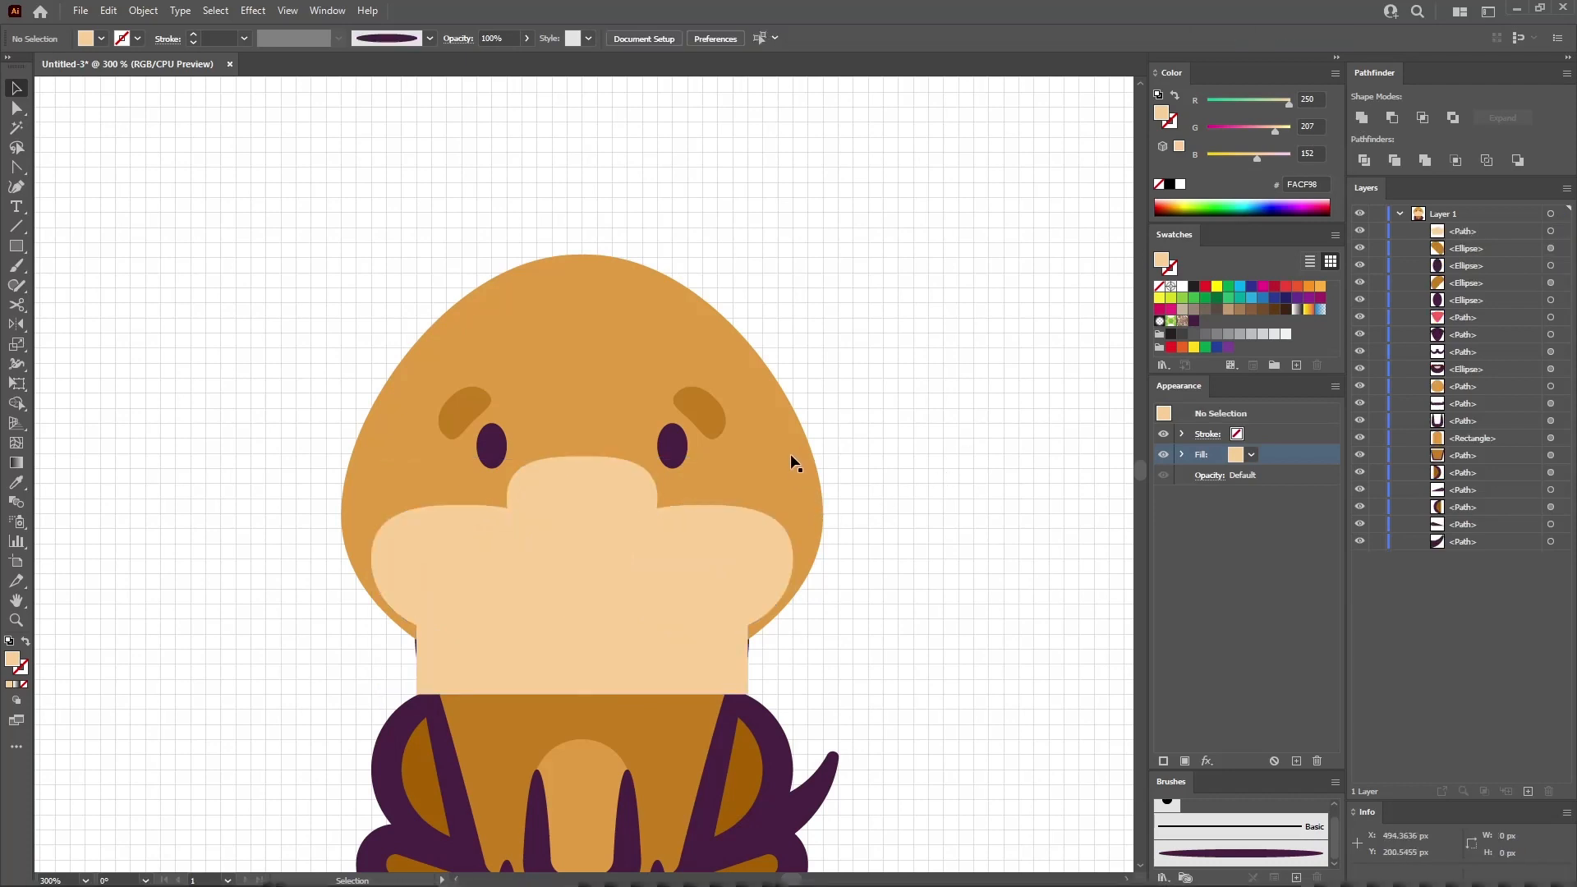
- Copy the orange head shape and paste the duplicate directly behind it
{"action": "left_click", "coordinate": [790, 453]}
{"action": "key", "text": "a"}
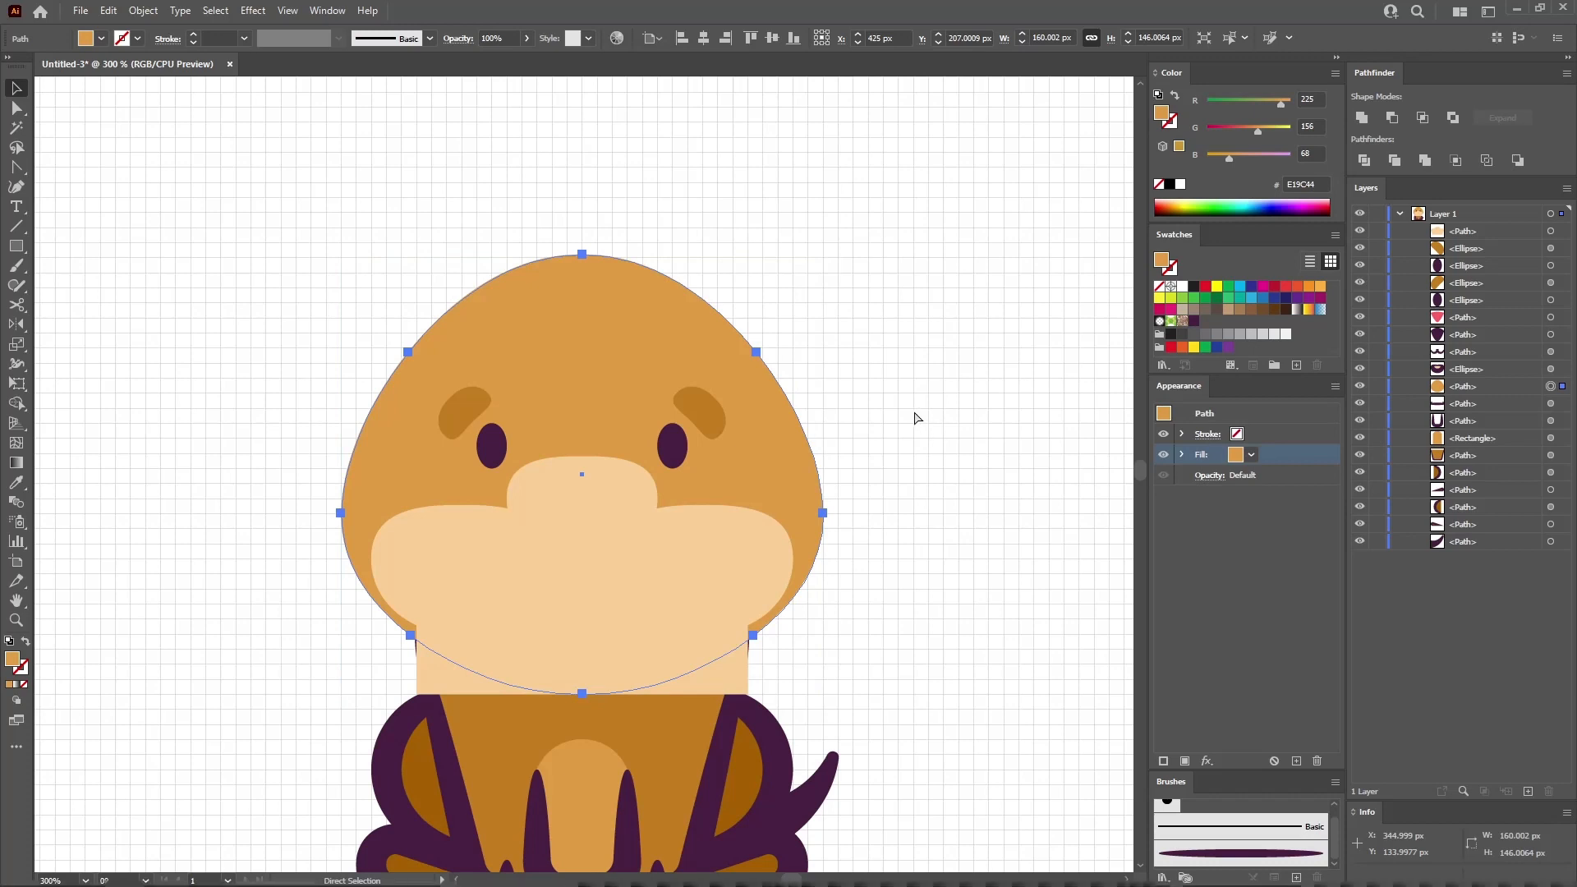
{"action": "key", "text": "ctrl+c"}
{"action": "key", "text": "ctrl+b"}
{"action": "key", "text": "v"}
{"action": "left_click", "coordinate": [894, 476]}
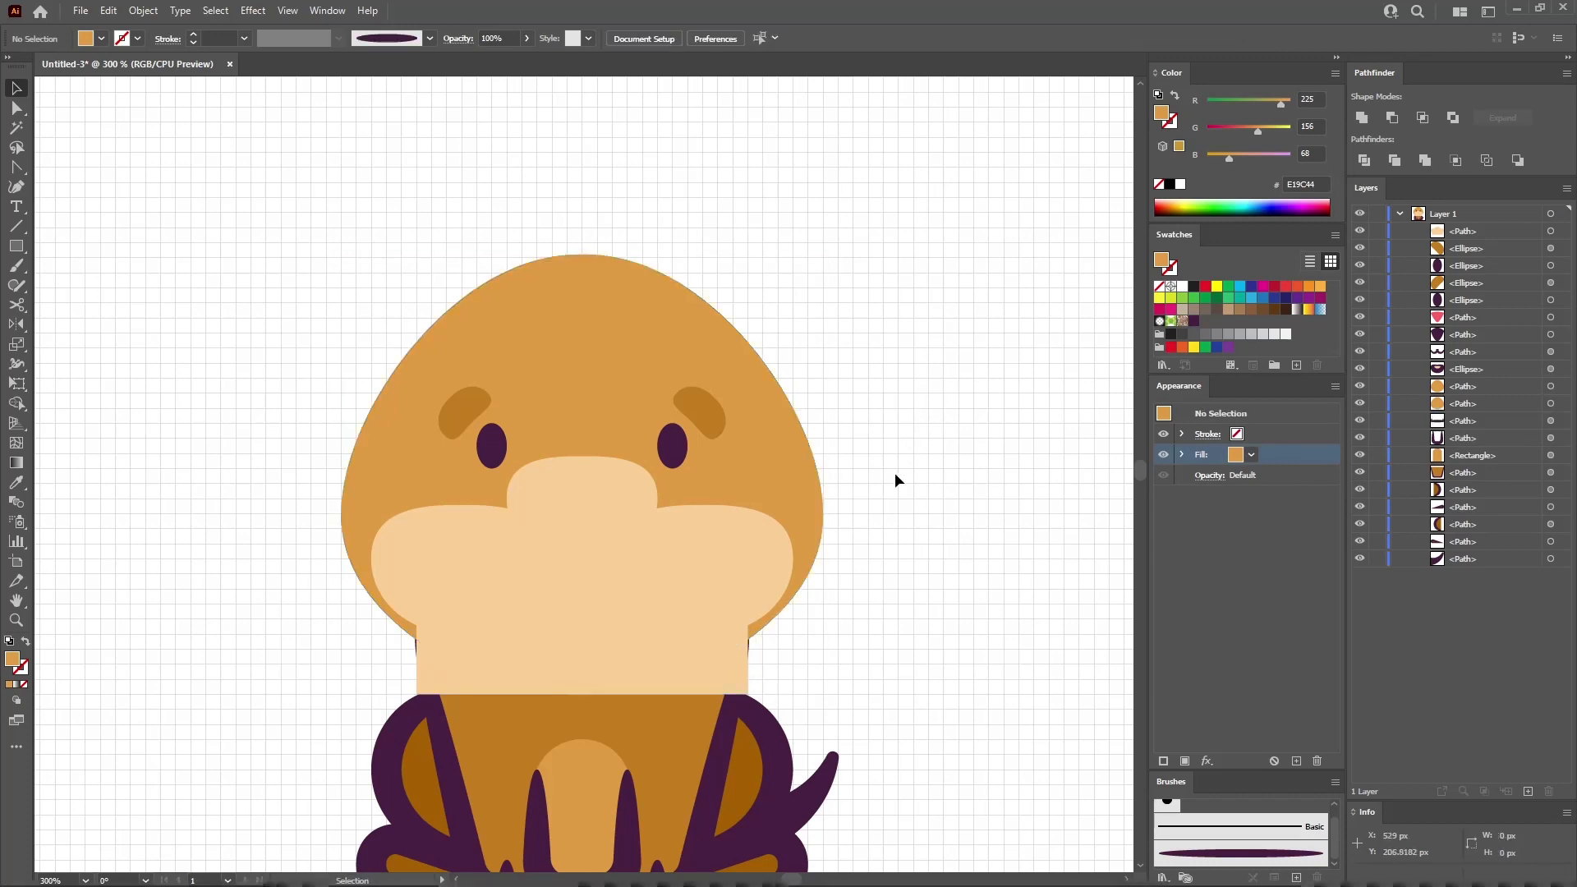
- Intersect the muzzle with the front head shape to trim it to the head outline, and reorder it beneath the nose and mouth
{"action": "left_click", "coordinate": [795, 470]}
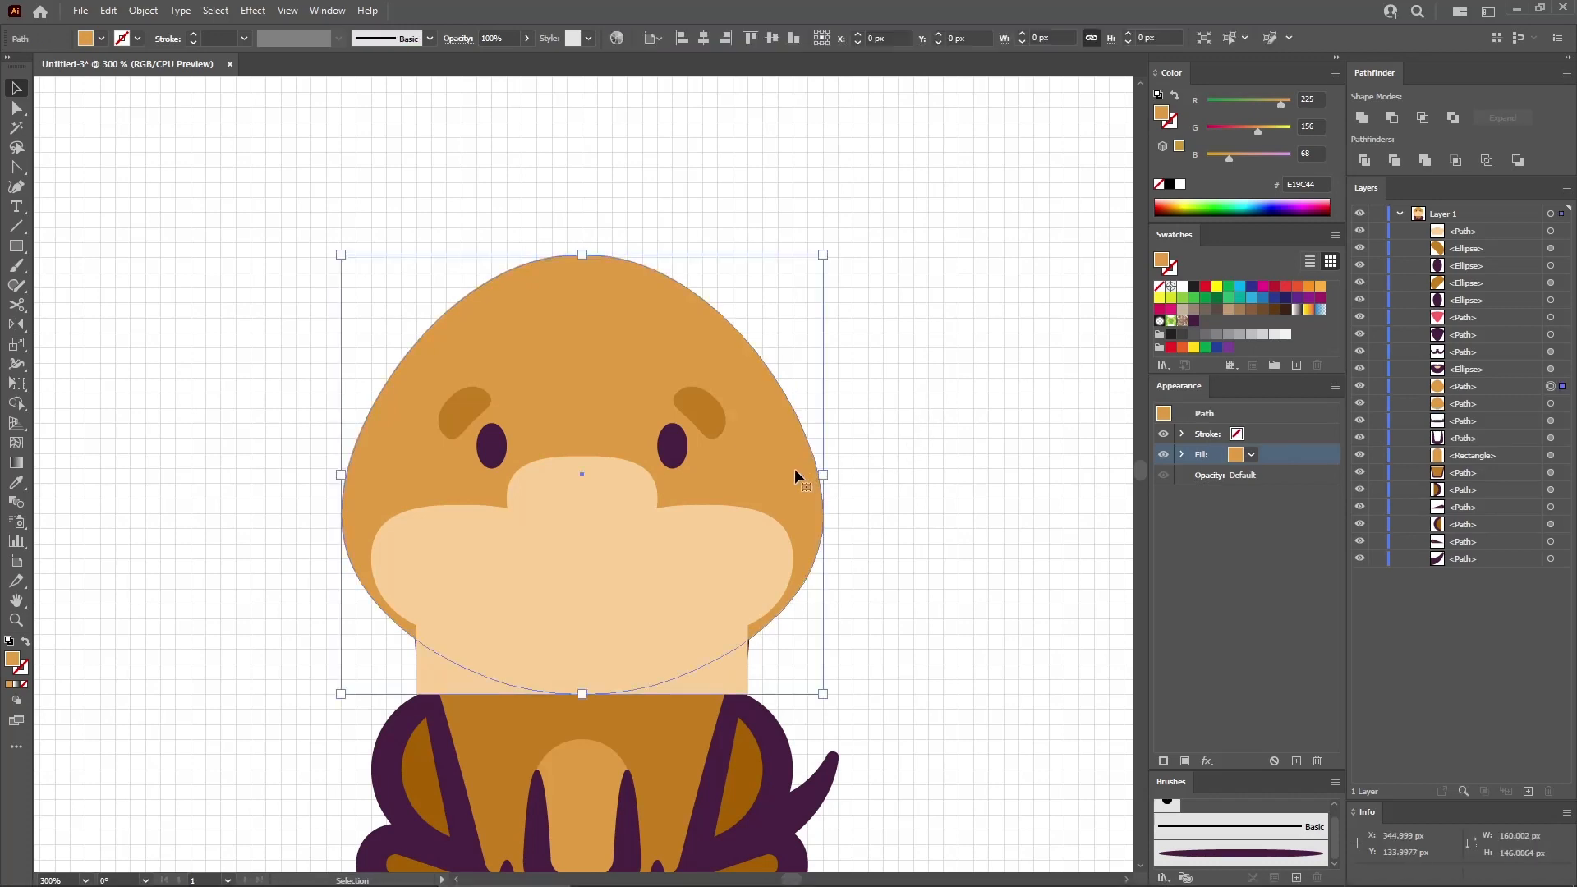
{"action": "left_click", "coordinate": [673, 567], "text": "shift"}
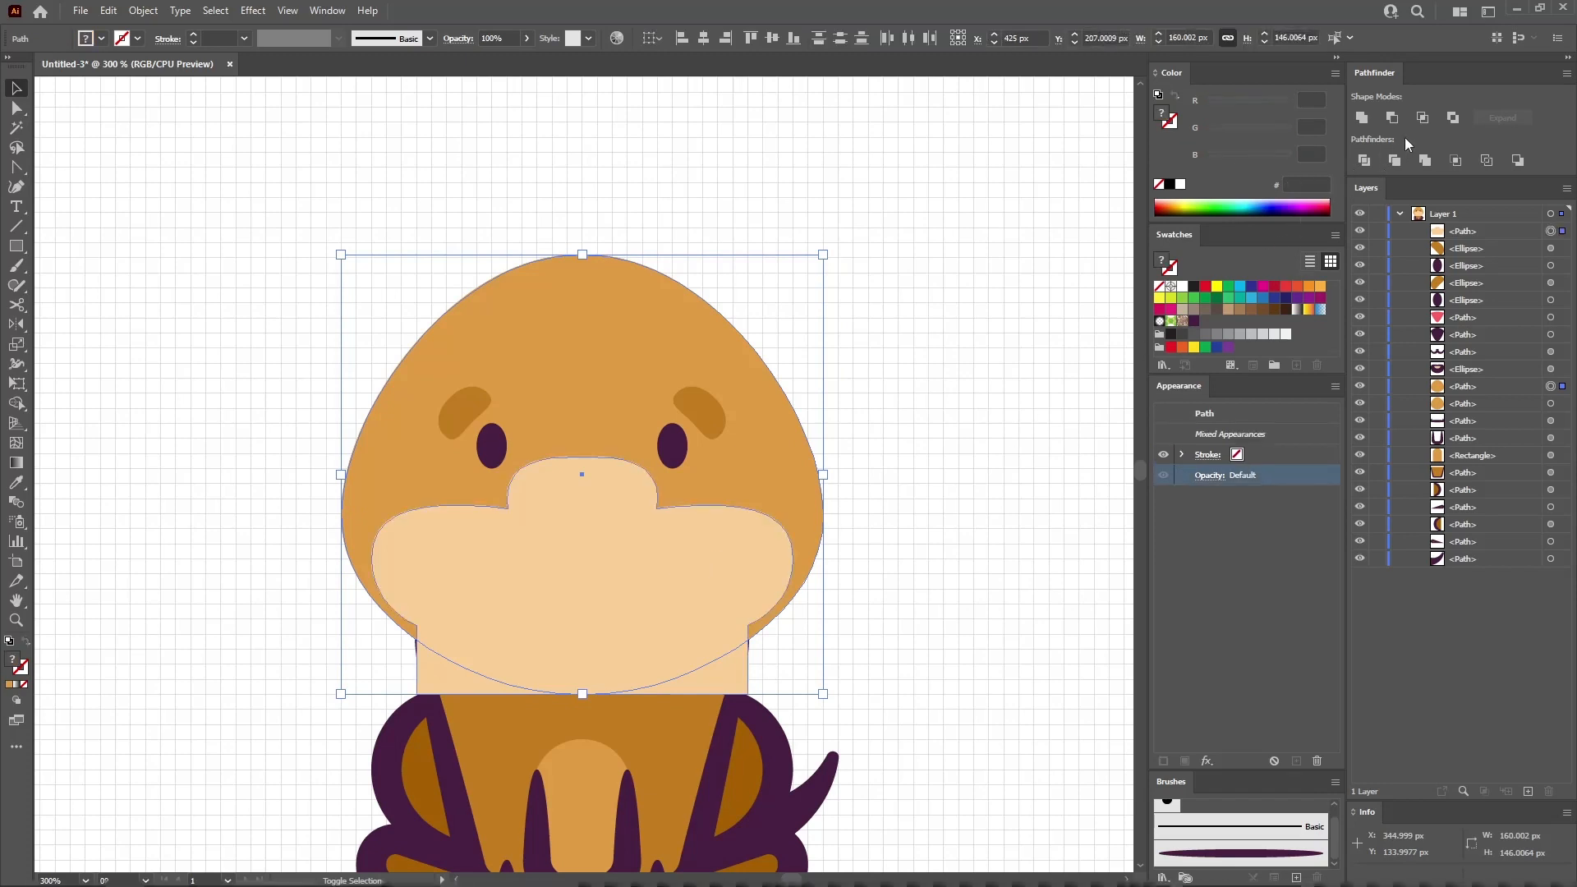
{"action": "left_click", "coordinate": [1423, 120]}
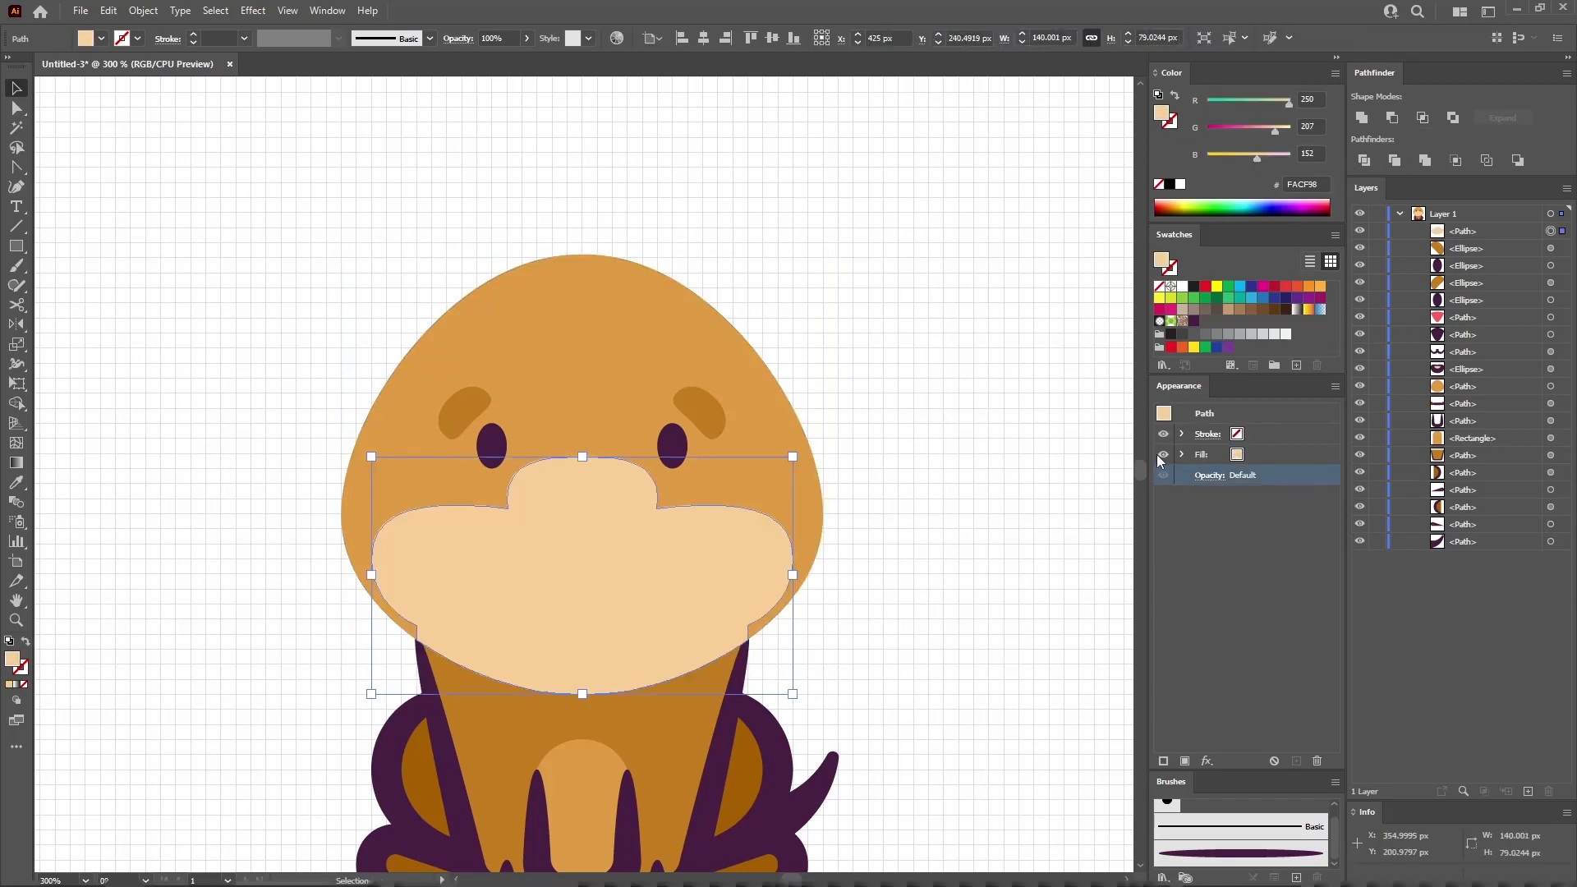
{"action": "left_click", "coordinate": [1487, 232]}
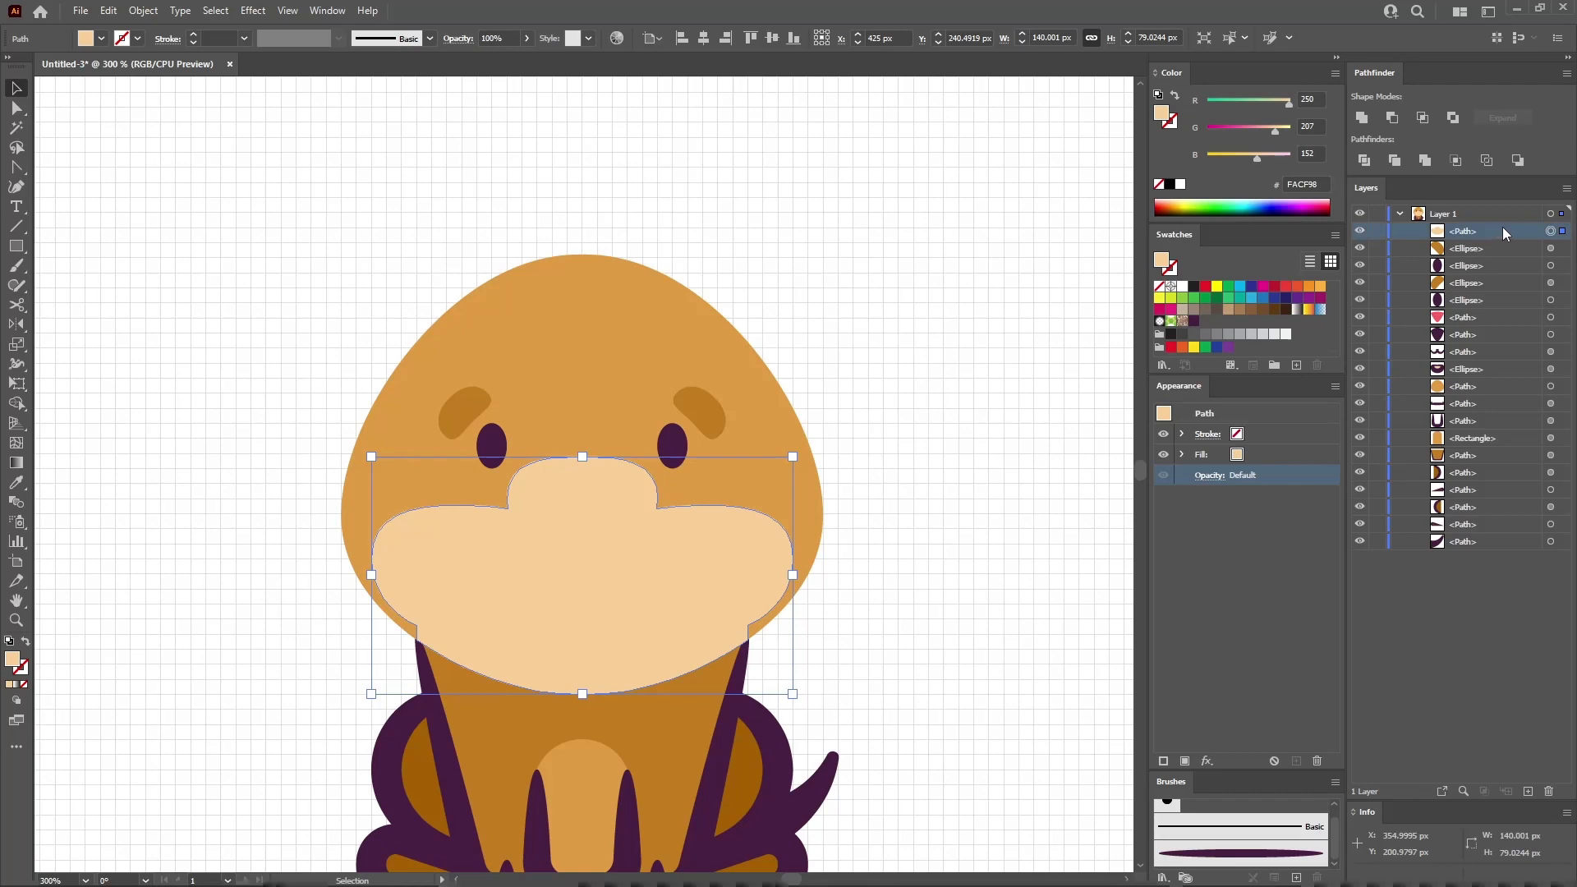
{"action": "left_click_drag", "start_coordinate": [1491, 229], "coordinate": [1474, 379]}
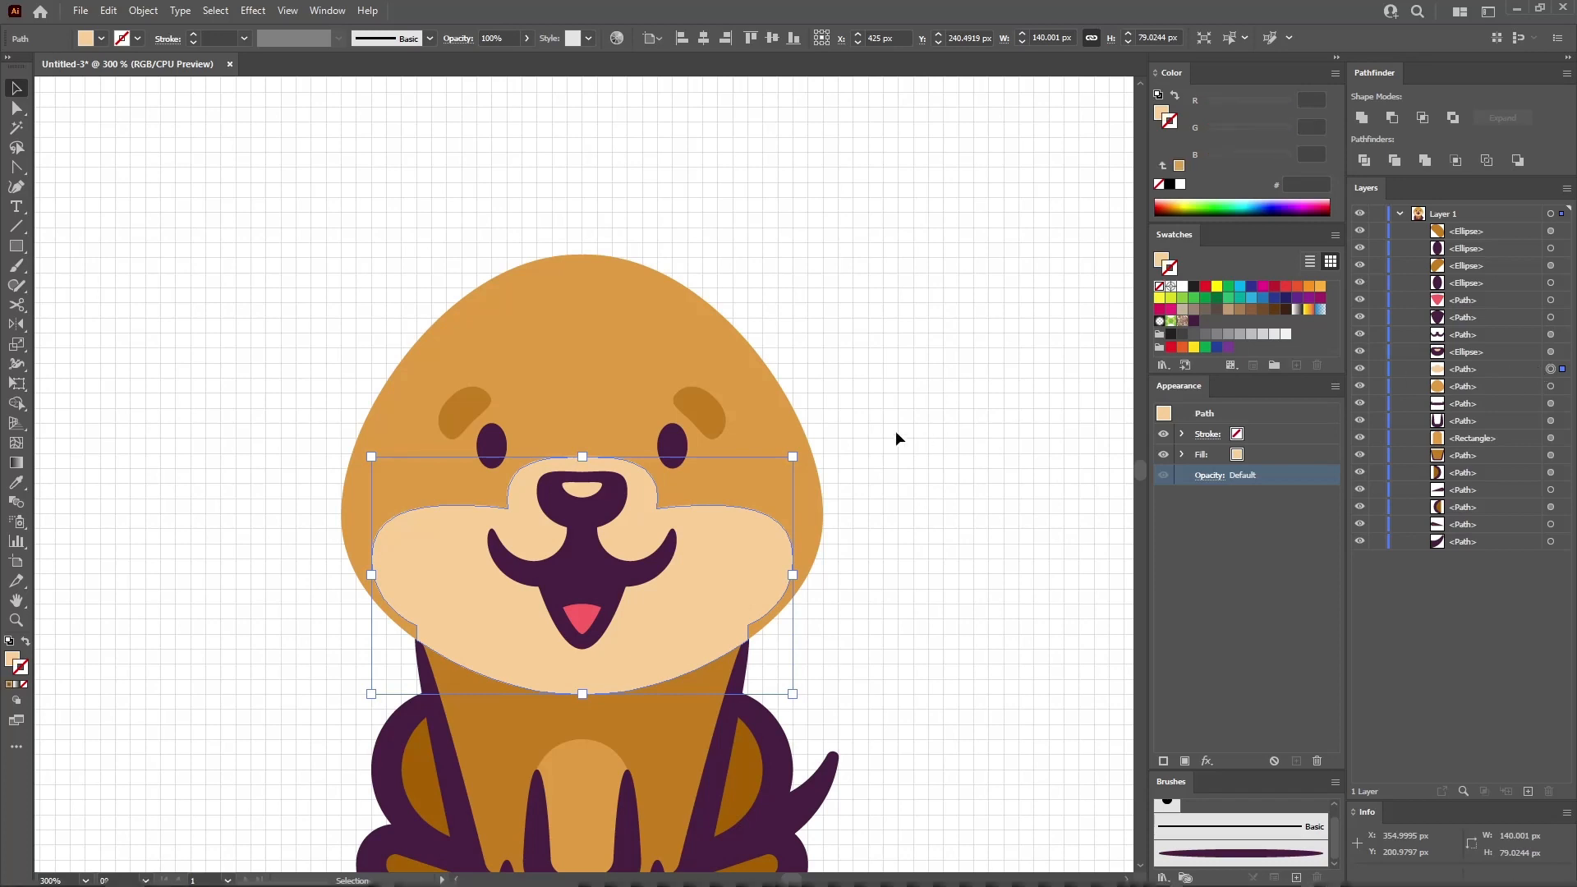
{"action": "left_click", "coordinate": [877, 372]}
- Paste the copied head shape in front, remove its fill, and apply Art Brush 1 as its stroke
{"action": "key", "text": "ctrl+f"}
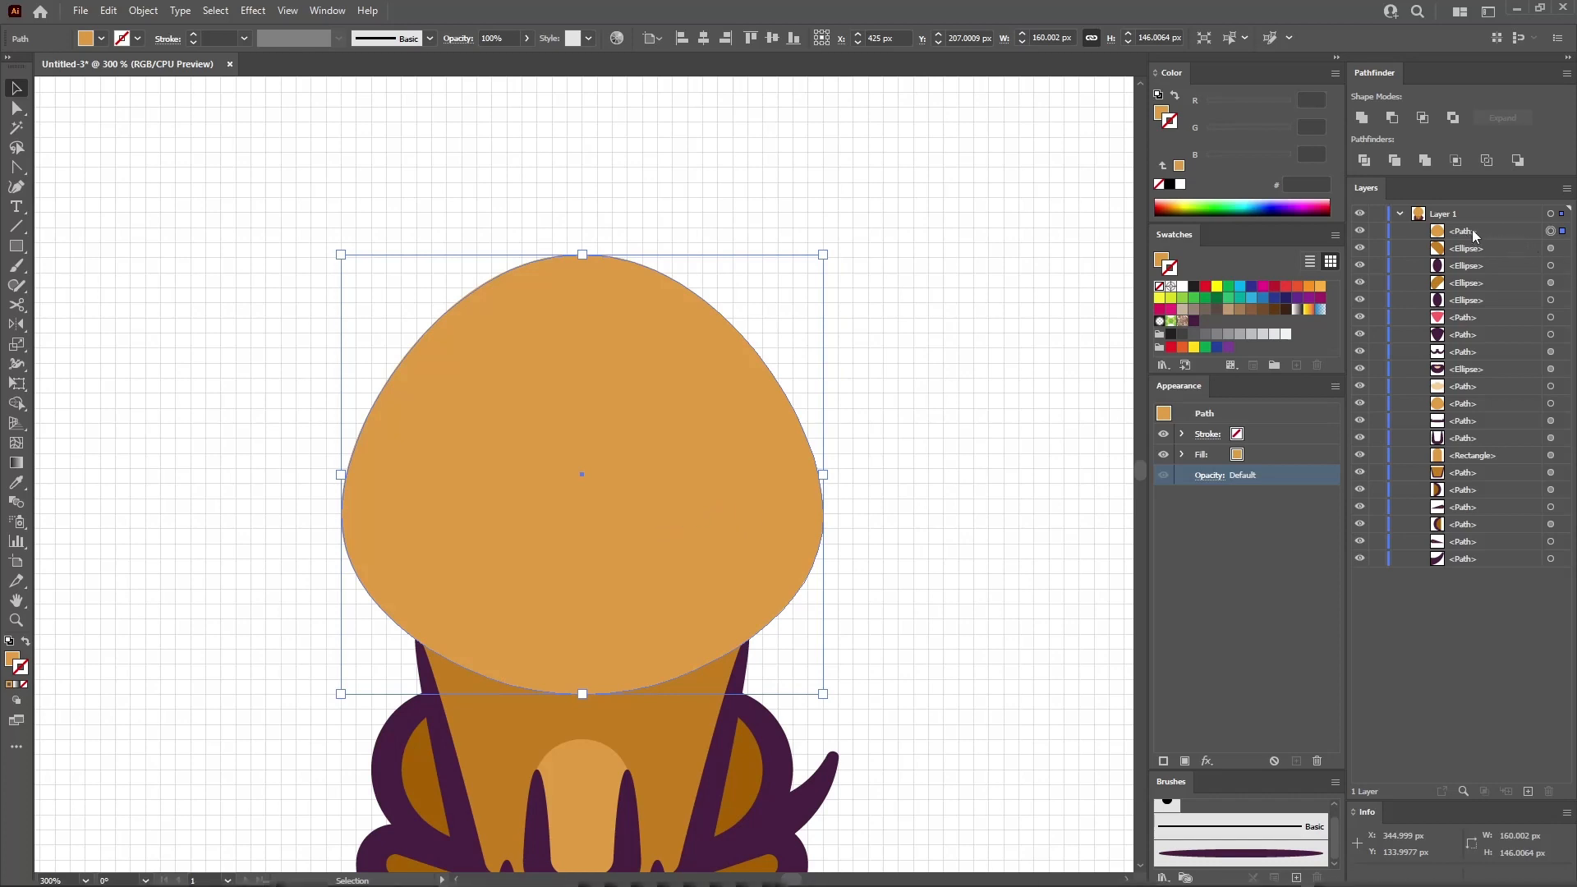
{"action": "left_click", "coordinate": [1242, 452]}
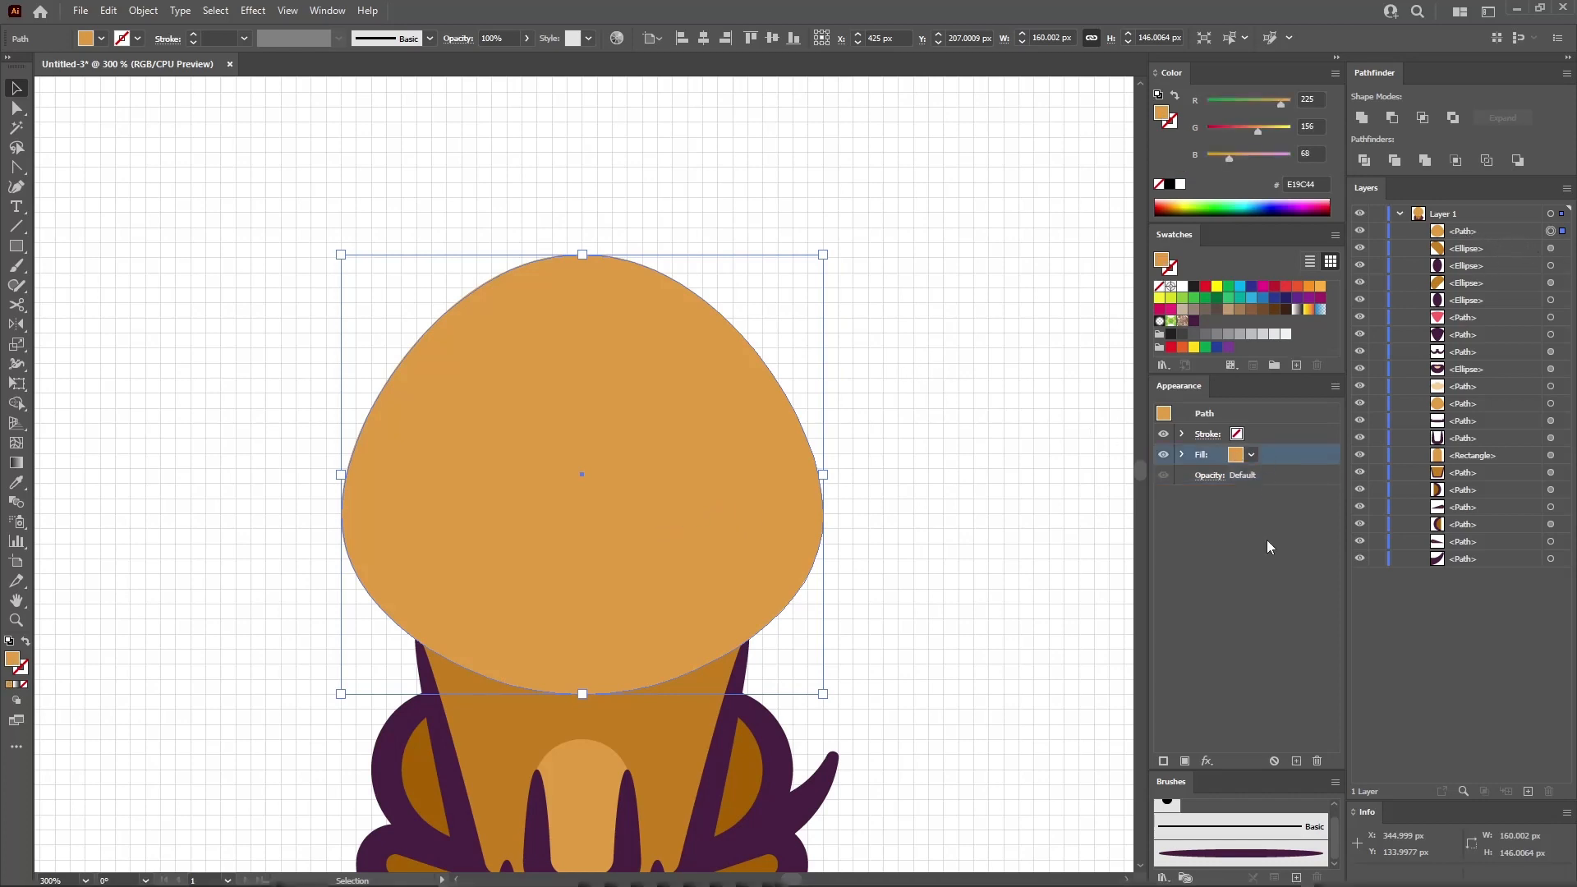
{"action": "left_click", "coordinate": [1317, 761]}
{"action": "left_click", "coordinate": [1279, 430]}
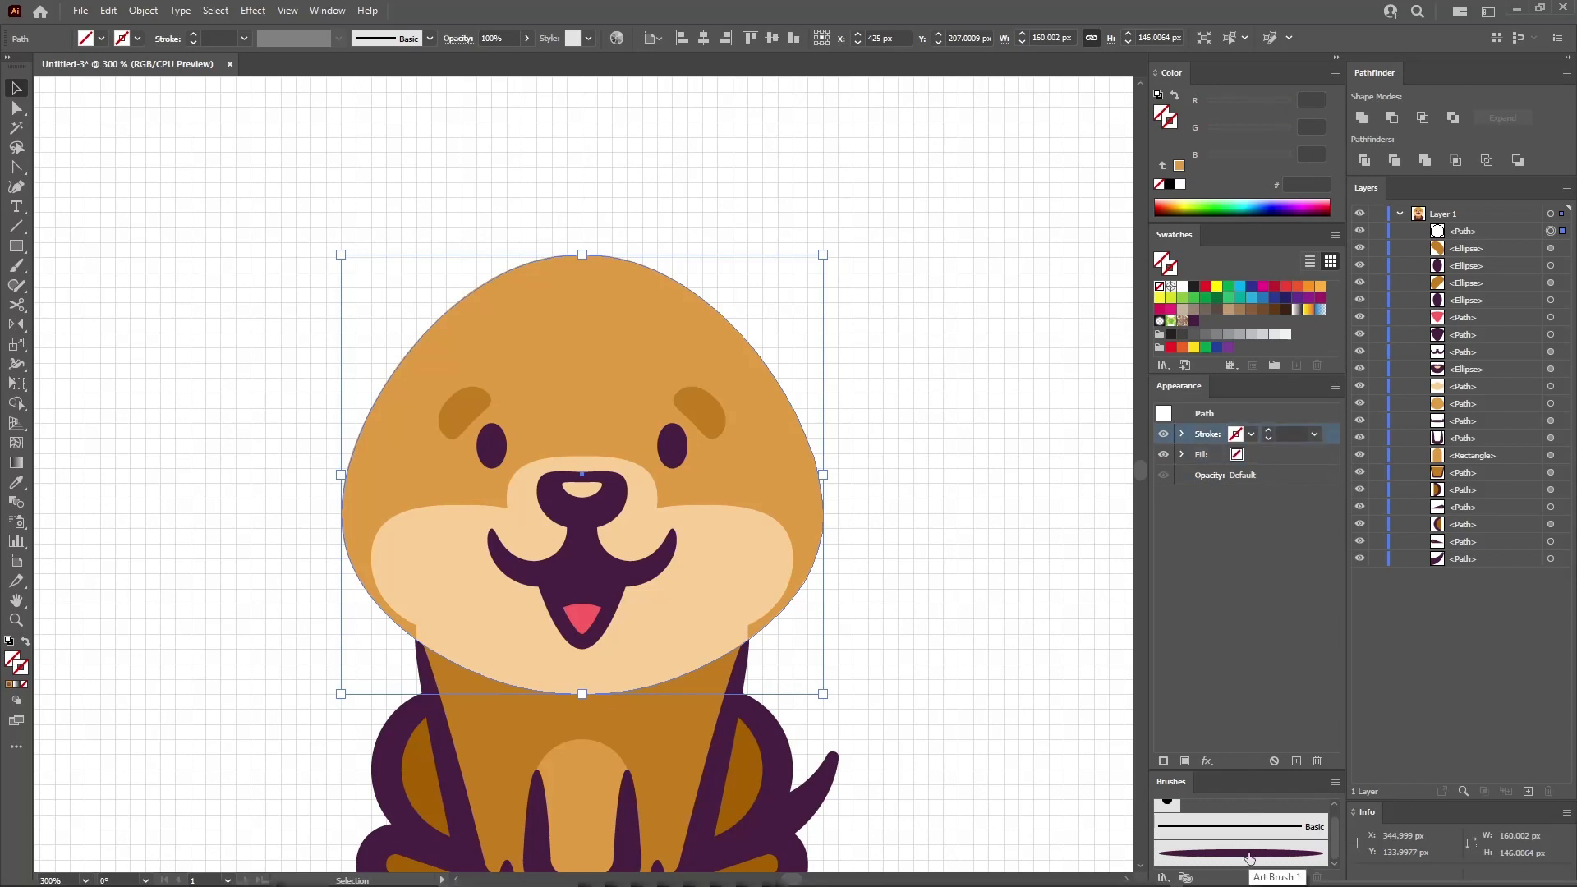
{"action": "left_click", "coordinate": [1240, 853]}
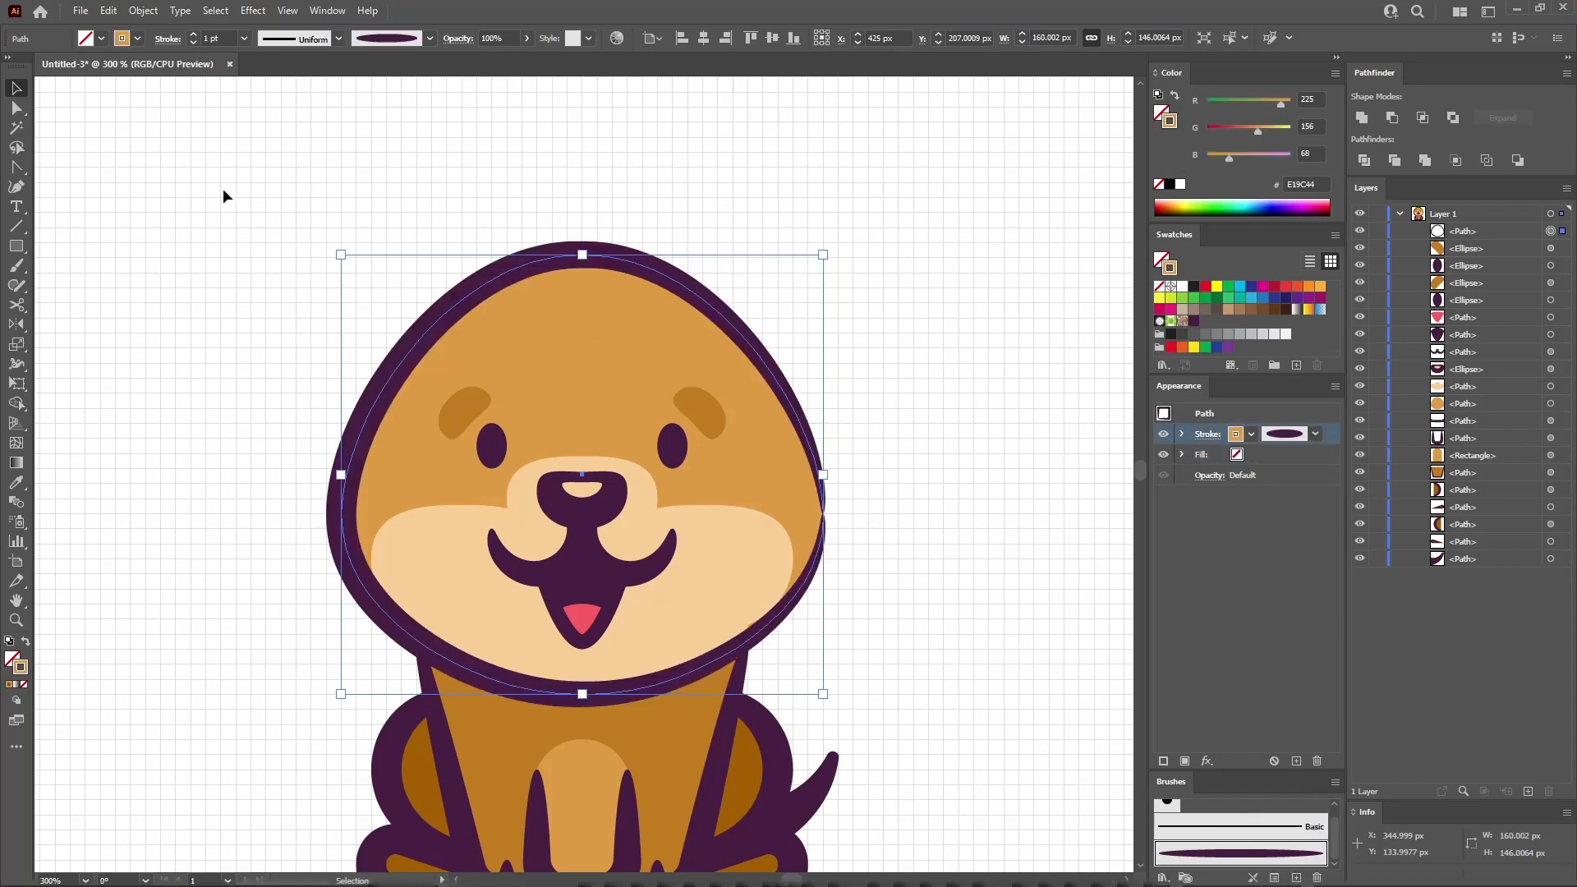
- Cut the head outline path at its topmost anchor point
{"action": "left_click", "coordinate": [16, 108]}
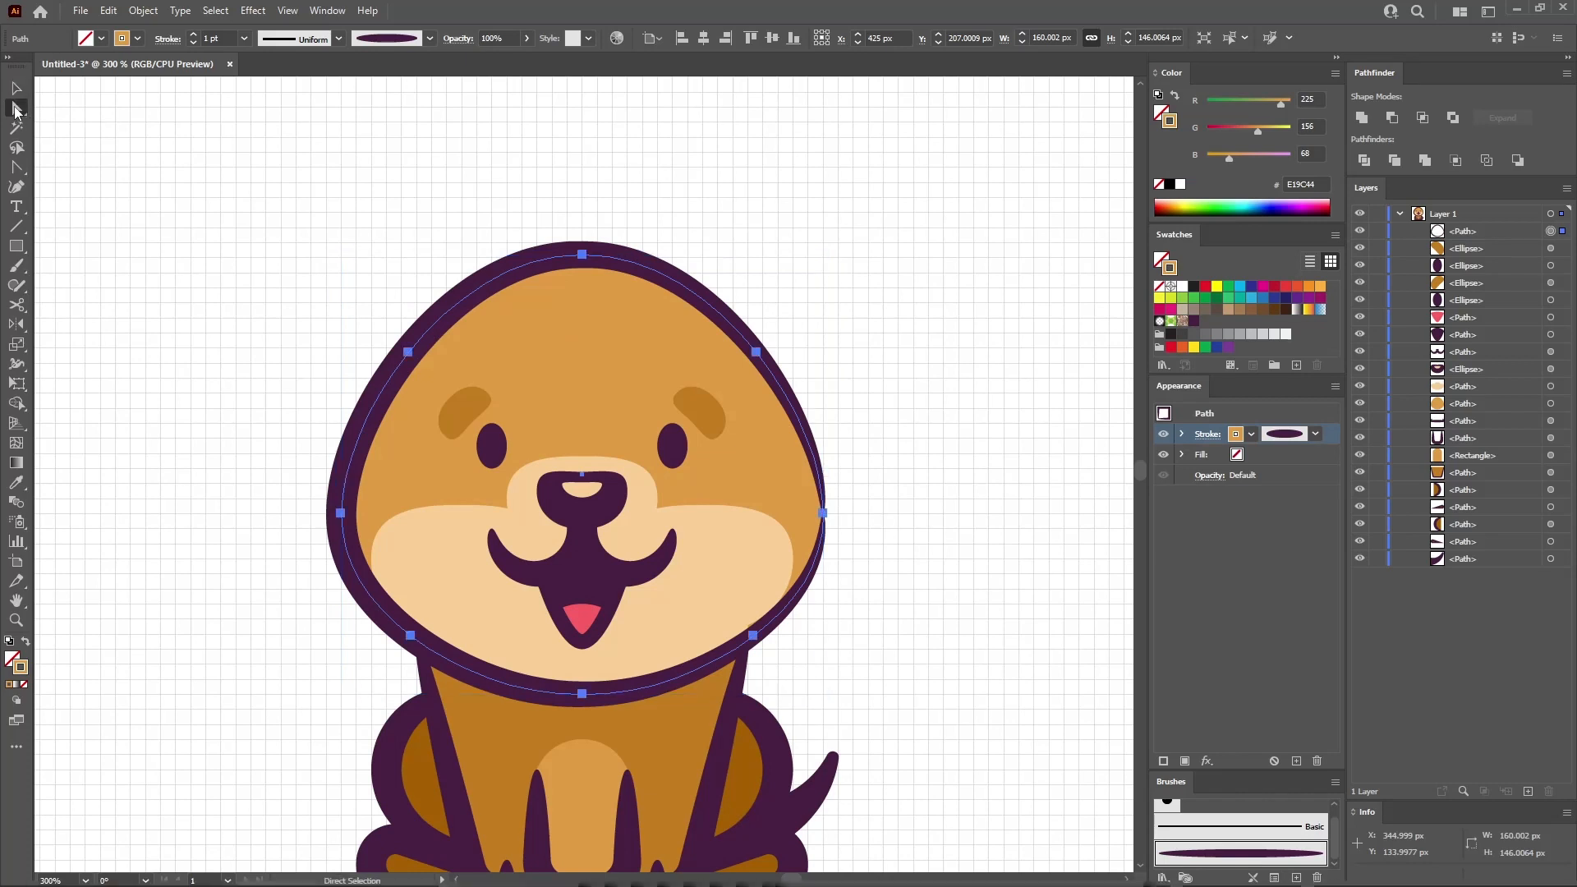
{"action": "left_click", "coordinate": [582, 254]}
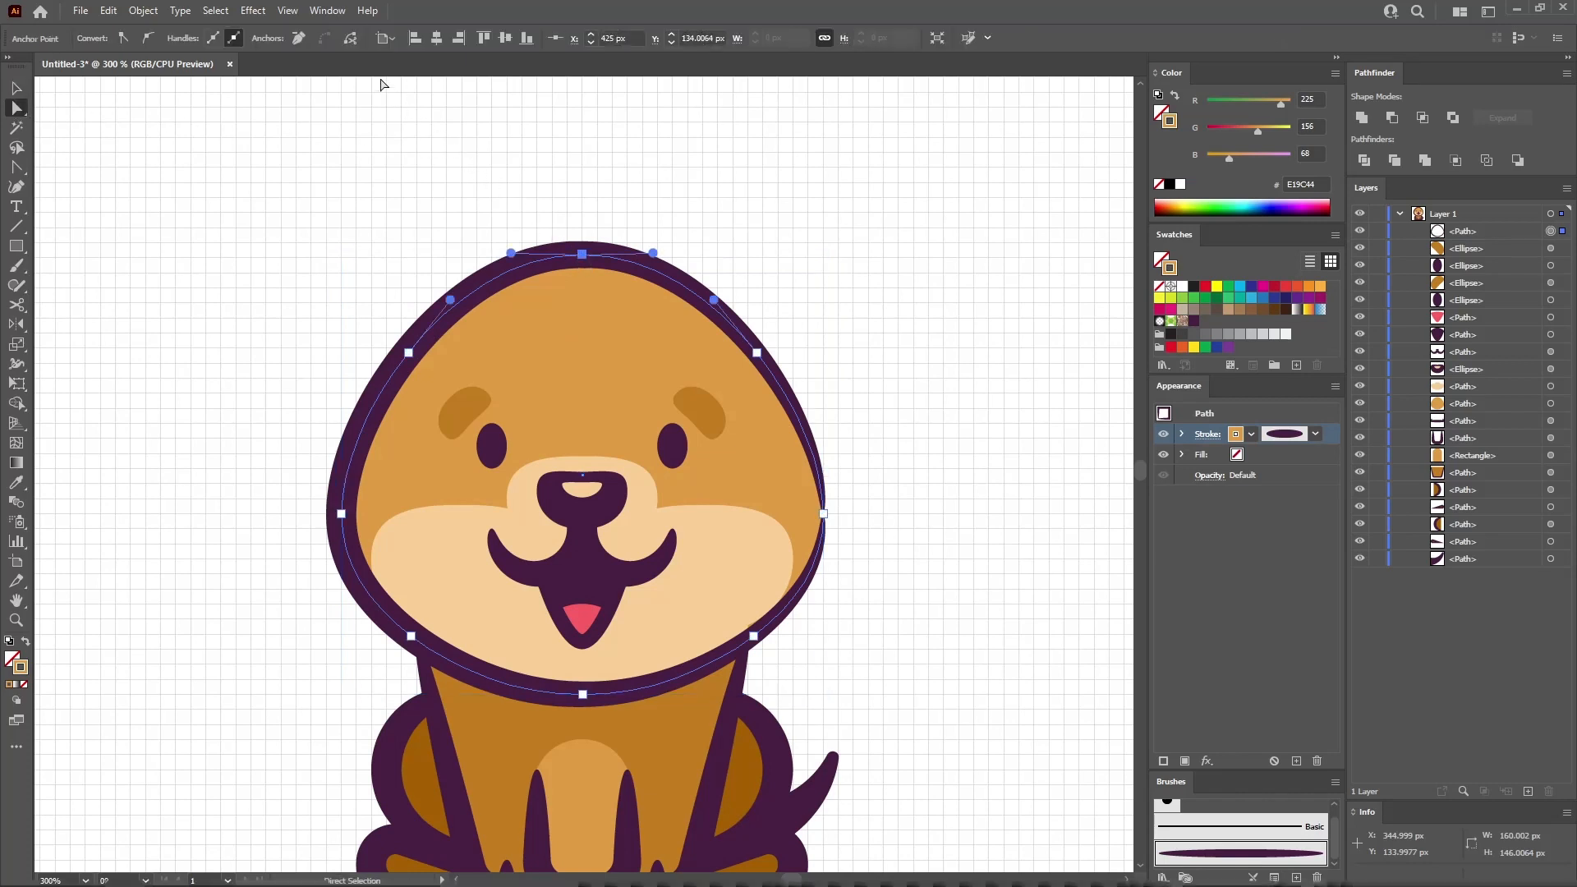
{"action": "left_click", "coordinate": [351, 38]}
{"action": "left_click", "coordinate": [609, 212]}
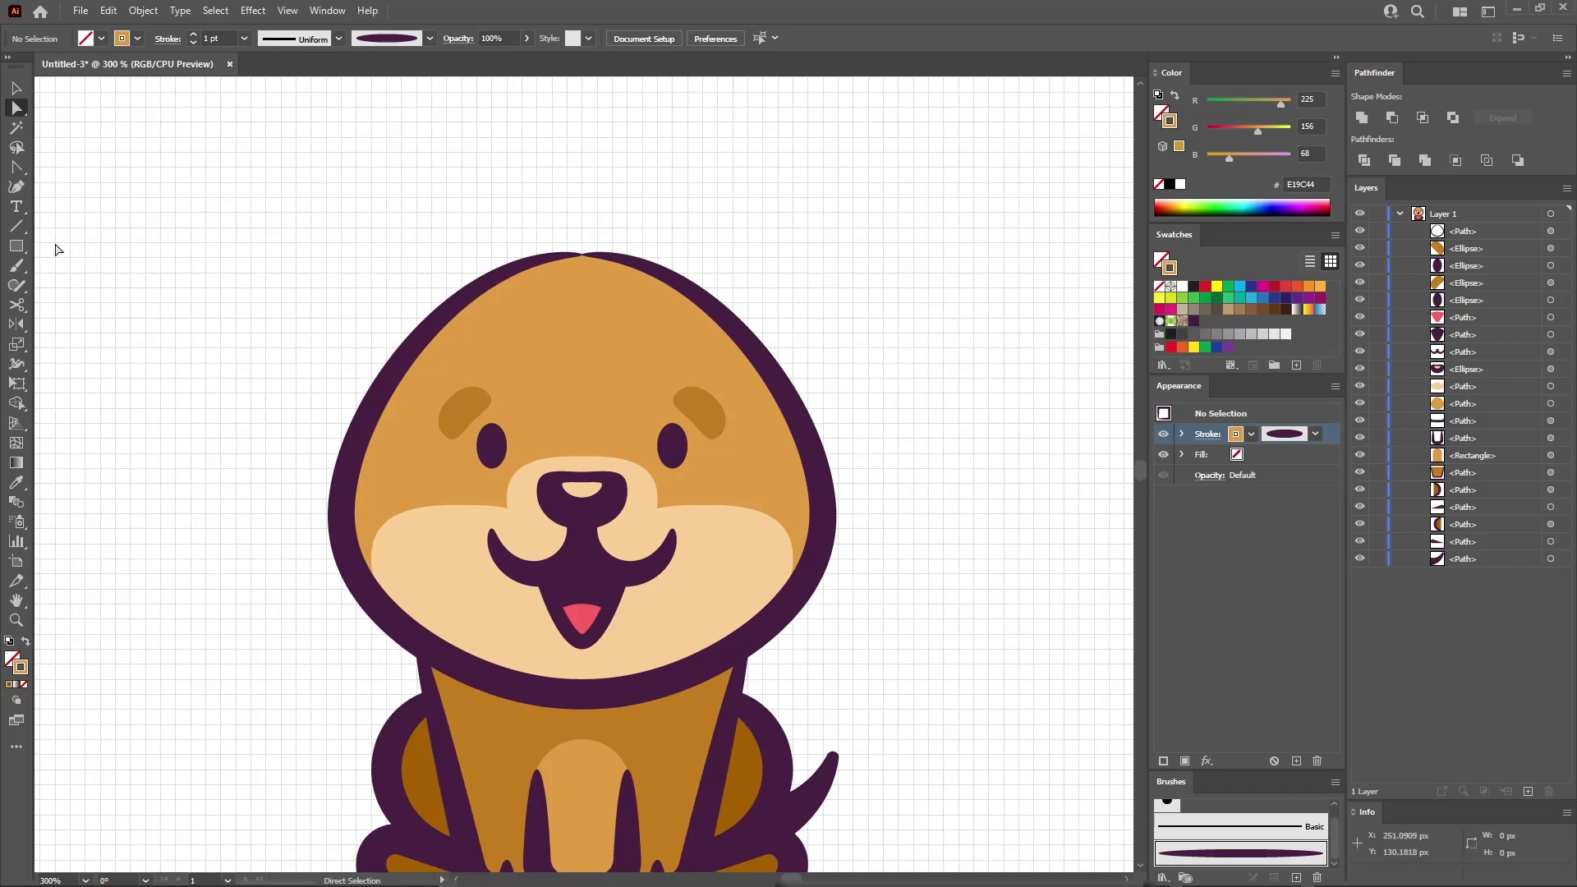
- Create a 60 × 40 px ellipse beside the head and apply the tapered purple art brush to its stroke
{"action": "left_click", "coordinate": [17, 246]}
{"action": "left_click_drag", "start_coordinate": [18, 249], "coordinate": [82, 283]}
{"action": "left_click", "coordinate": [219, 288]}
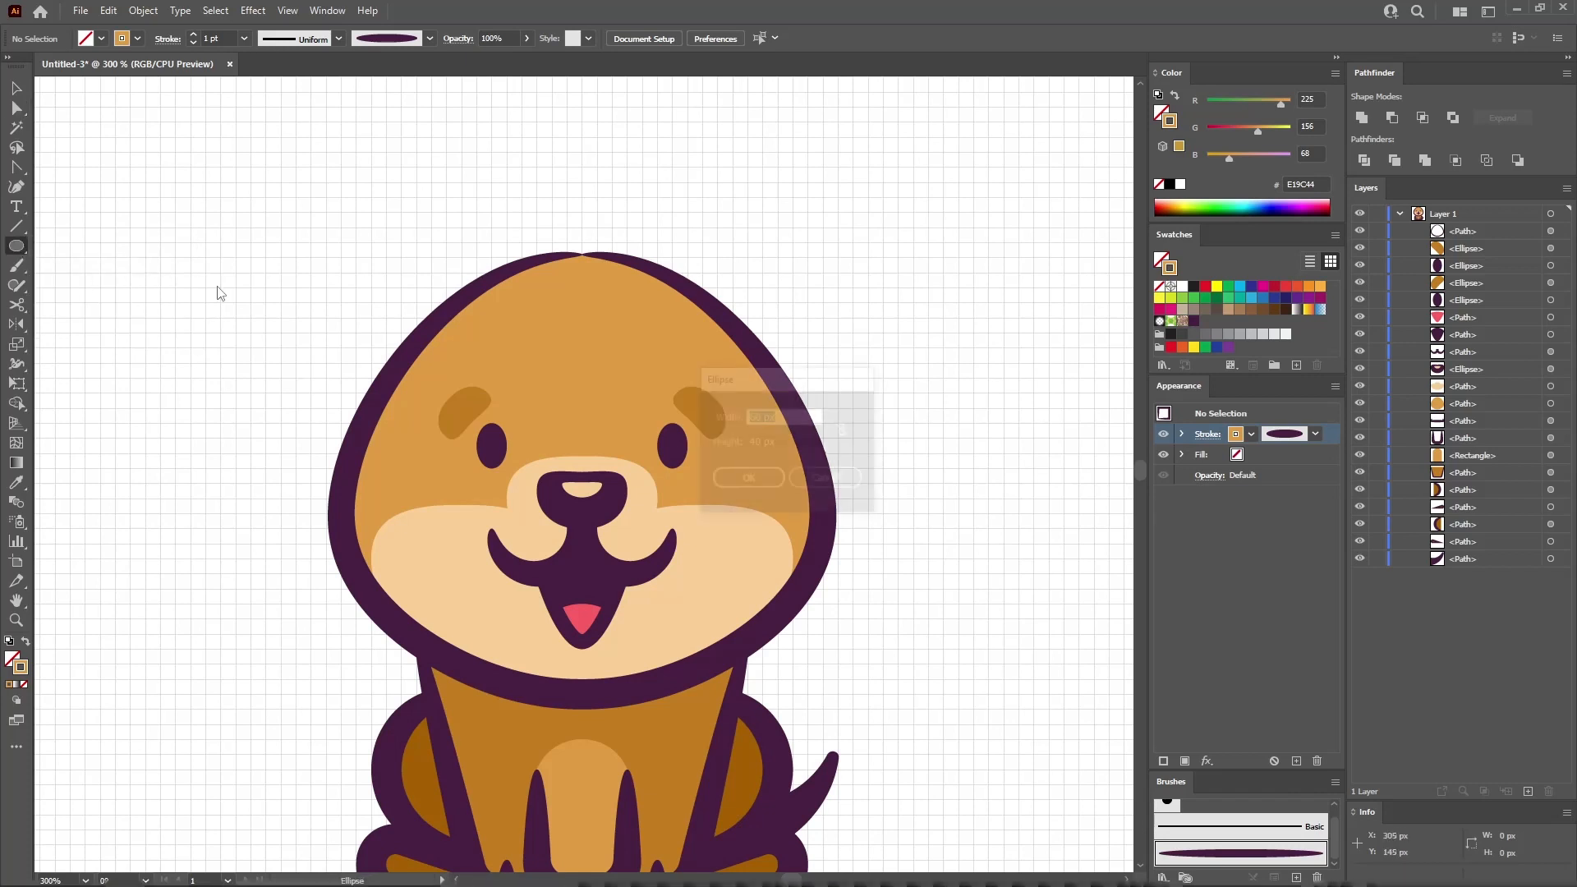
{"action": "key", "text": "Tab"}
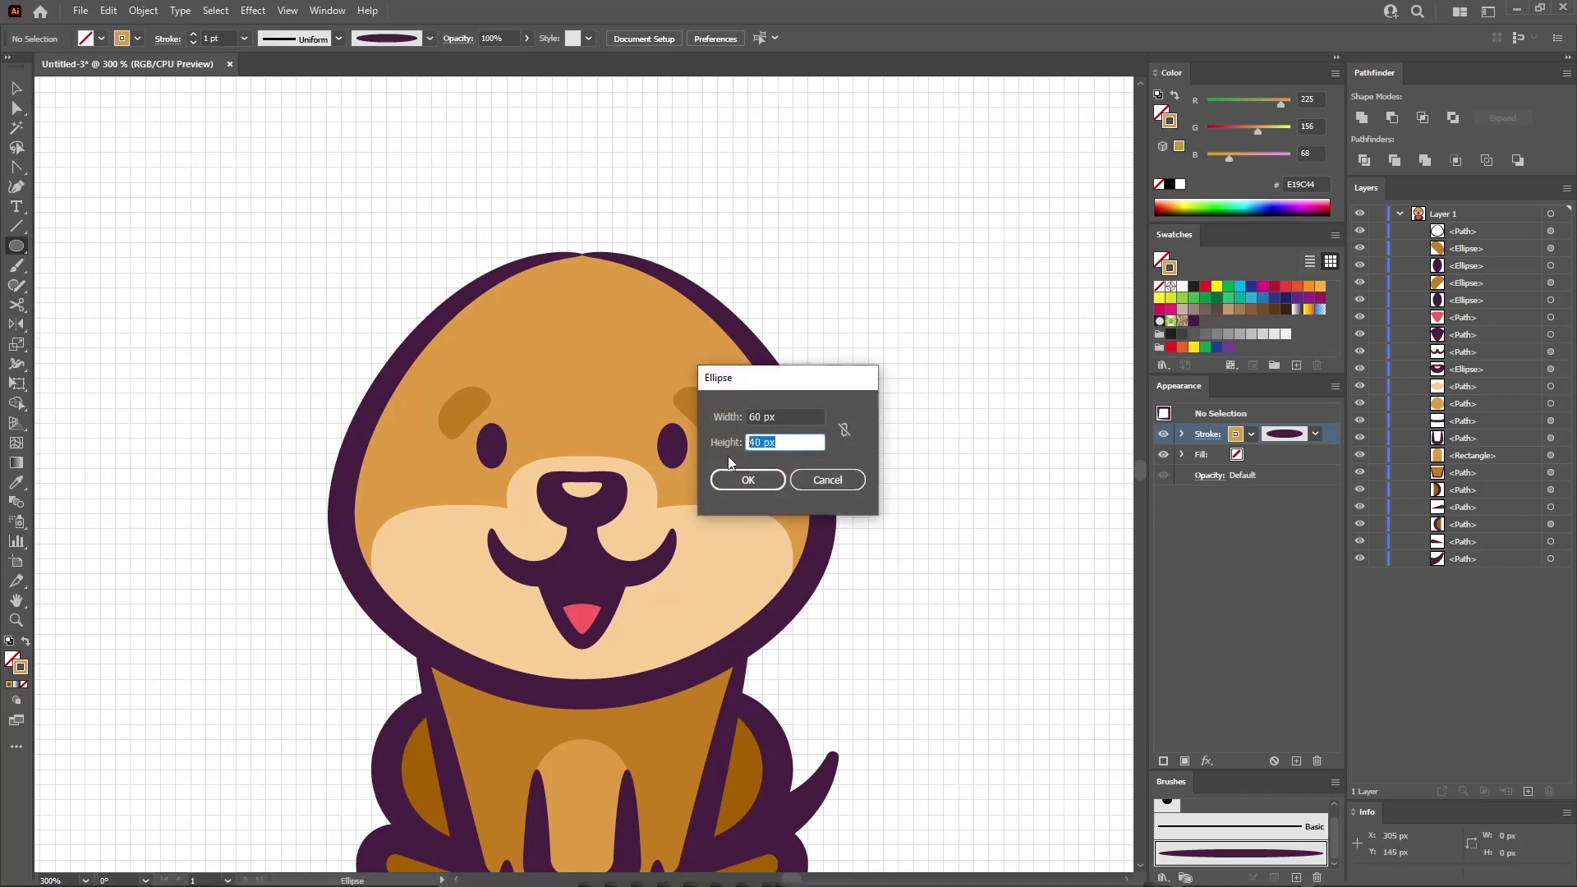
{"action": "left_click", "coordinate": [768, 479]}
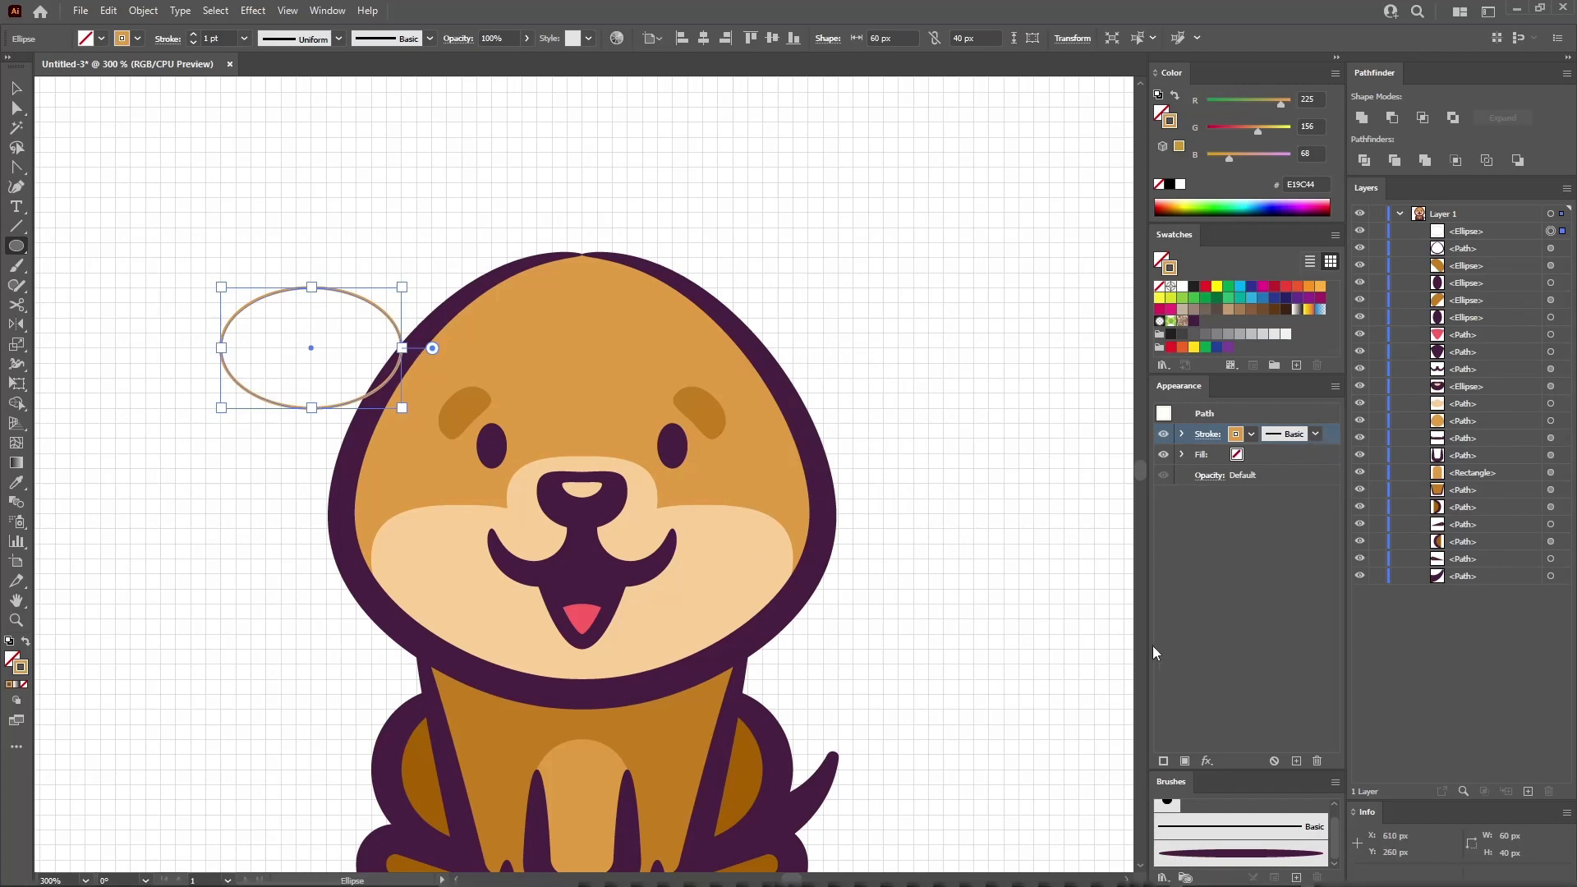
{"action": "left_click", "coordinate": [1207, 856]}
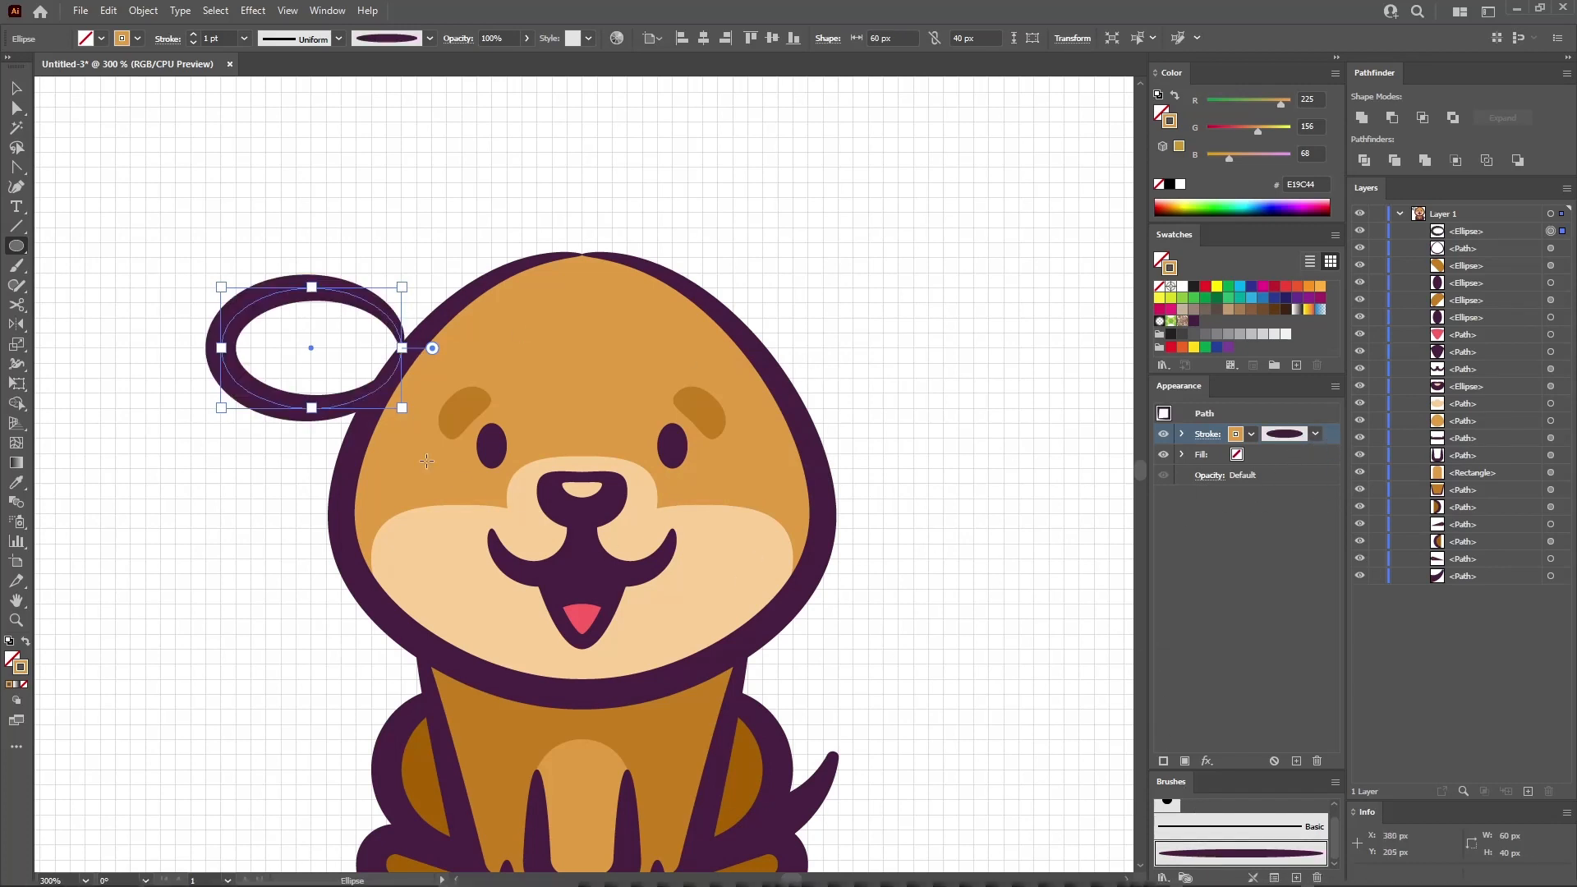
- Place the brushed ellipse centered at the top of the head and delete its bottom anchor point
{"action": "key", "text": "v"}
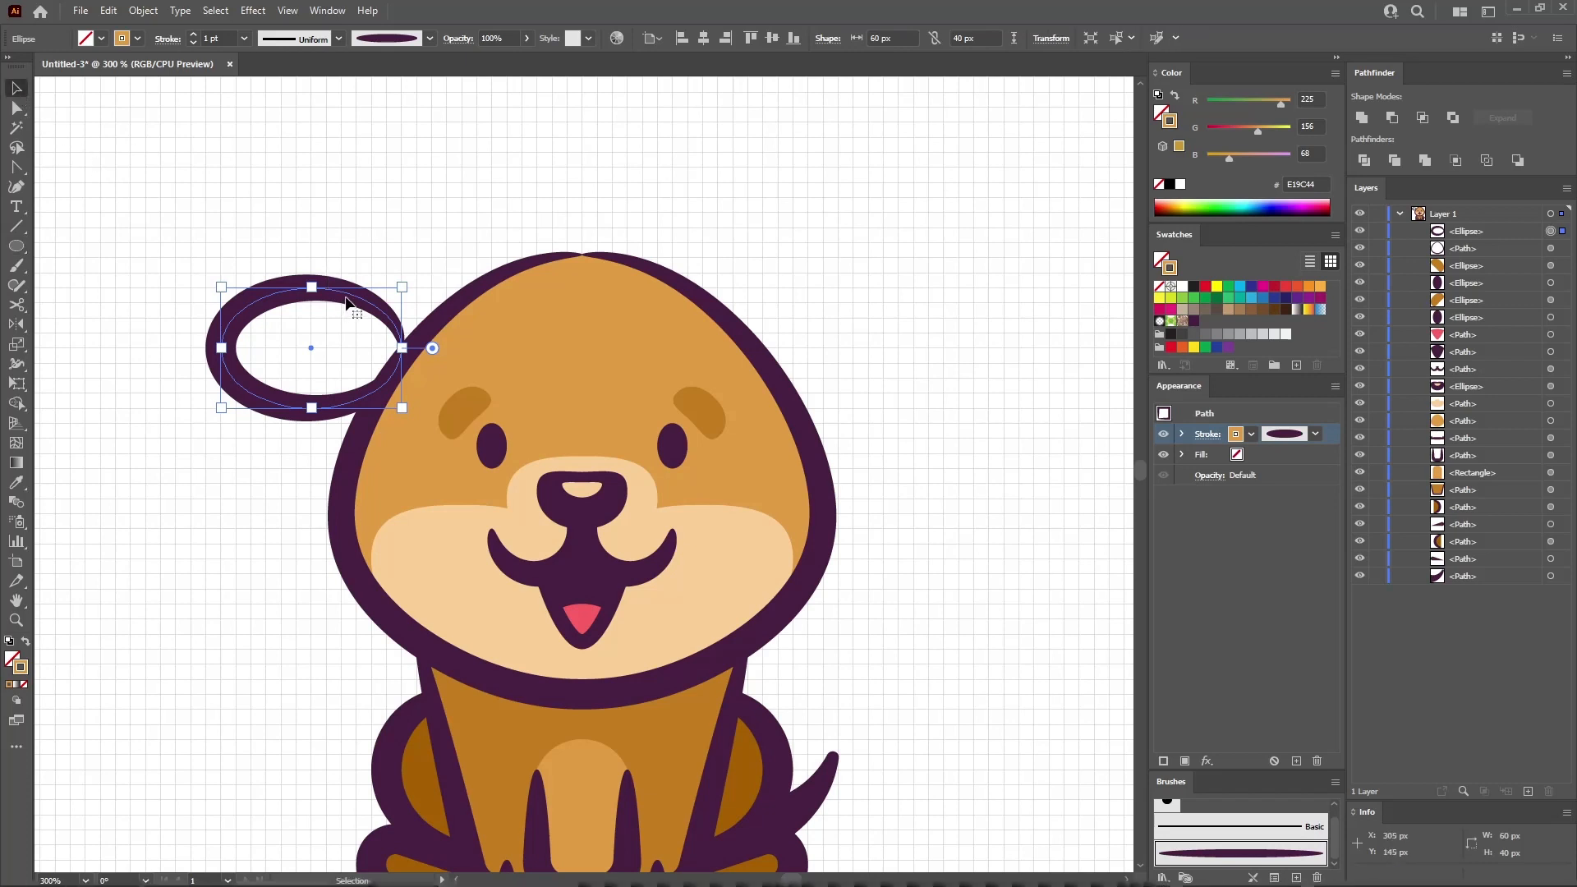
{"action": "left_click_drag", "start_coordinate": [349, 298], "coordinate": [629, 265]}
{"action": "left_click", "coordinate": [17, 108]}
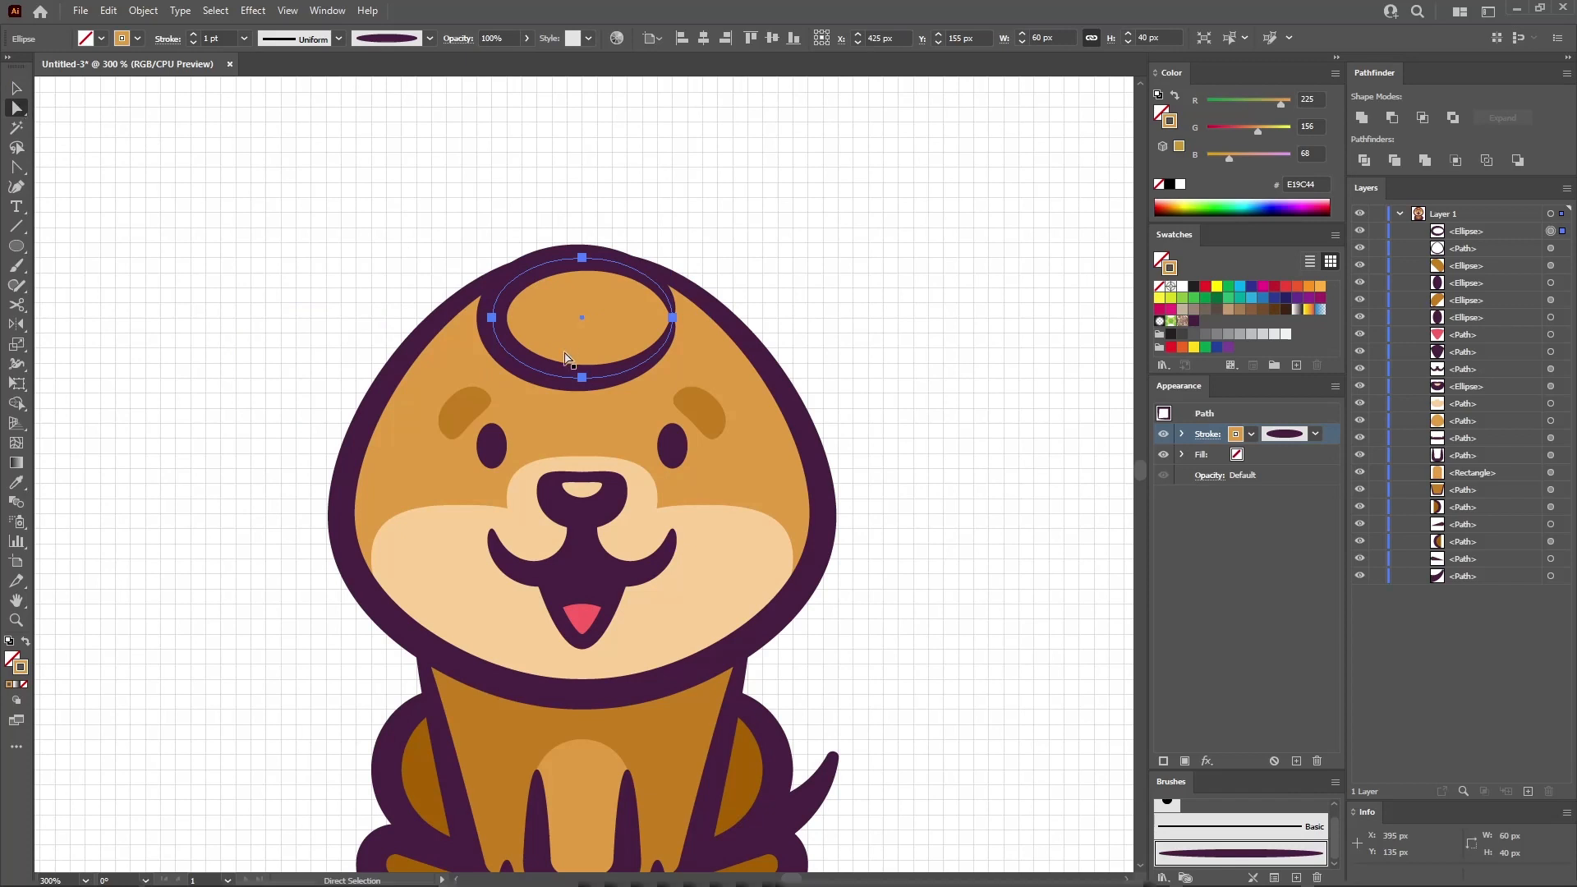
{"action": "left_click", "coordinate": [582, 377]}
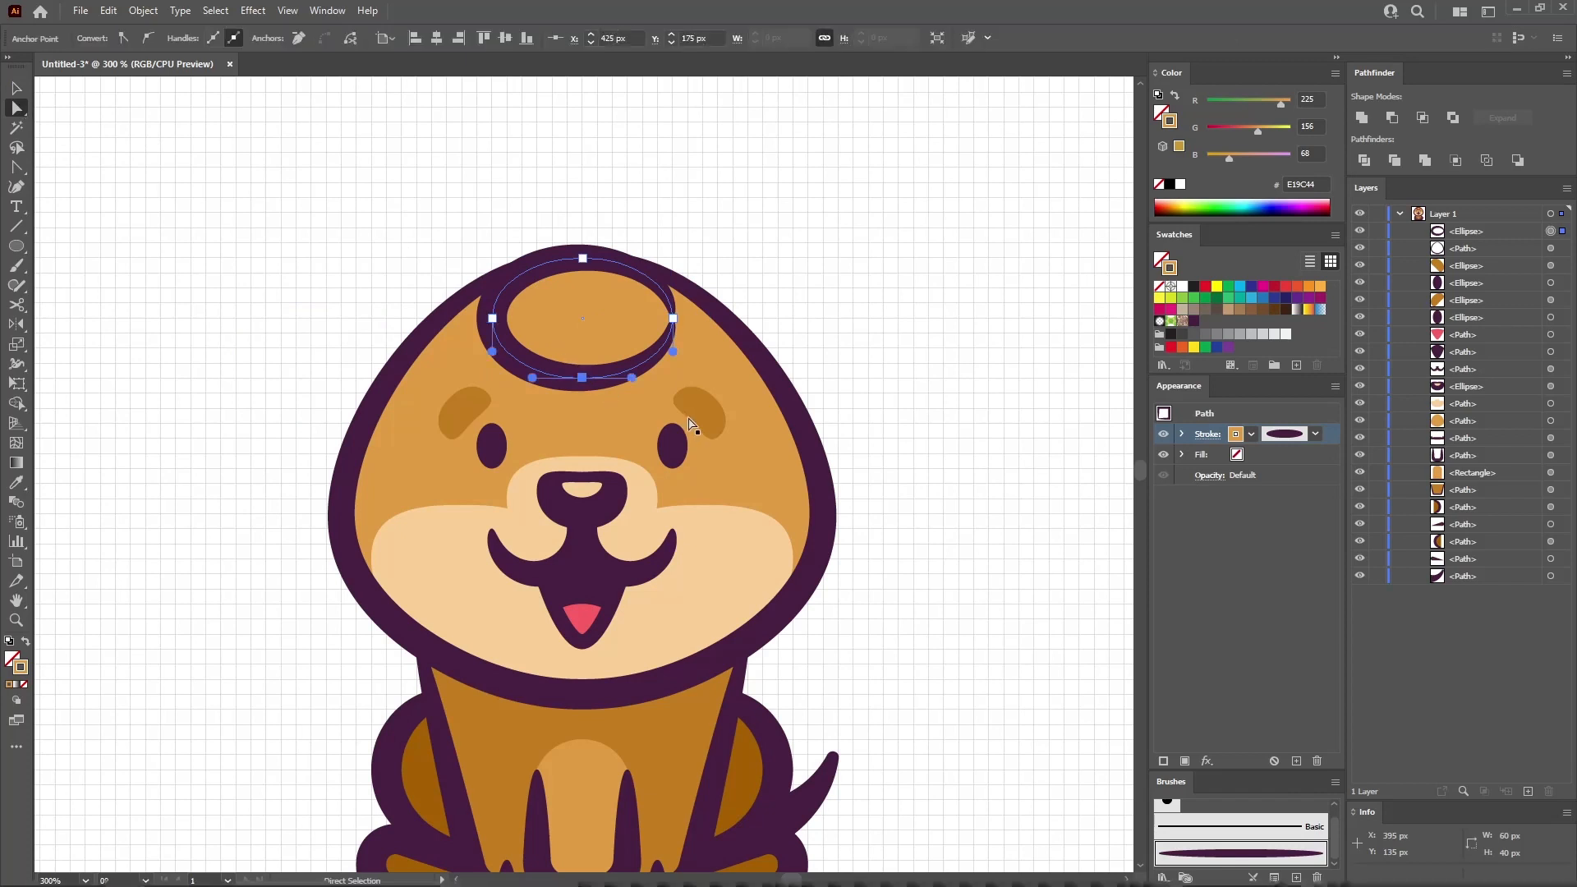
{"action": "key", "text": "Delete"}
- Create a 30 × 15 px rectangle and center it on the very top of the head outline
{"action": "left_click", "coordinate": [17, 246]}
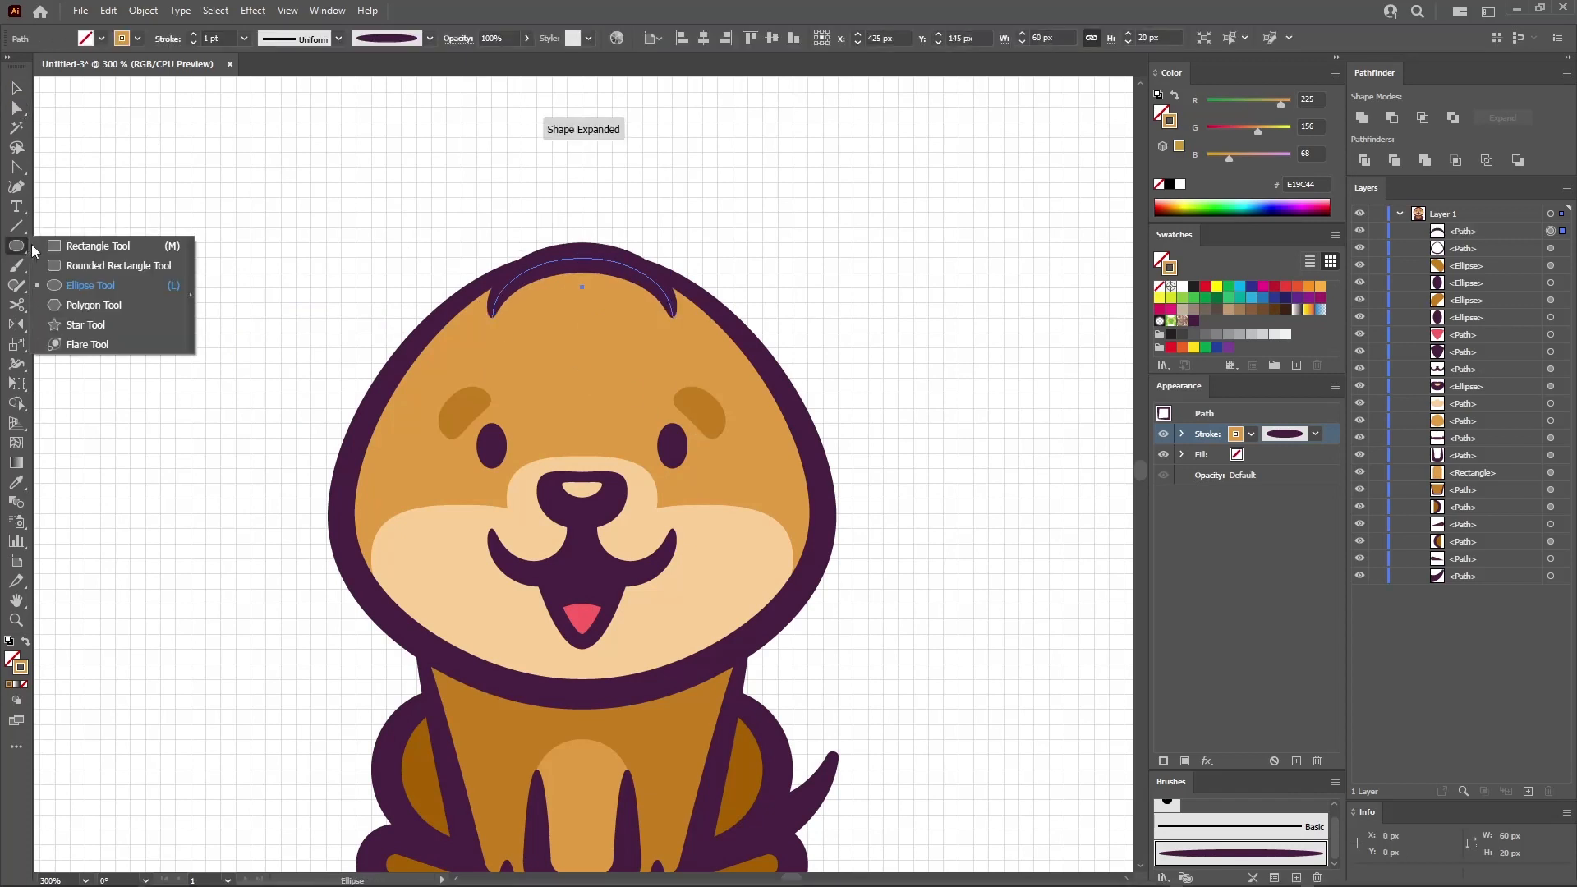
{"action": "left_click", "coordinate": [86, 248]}
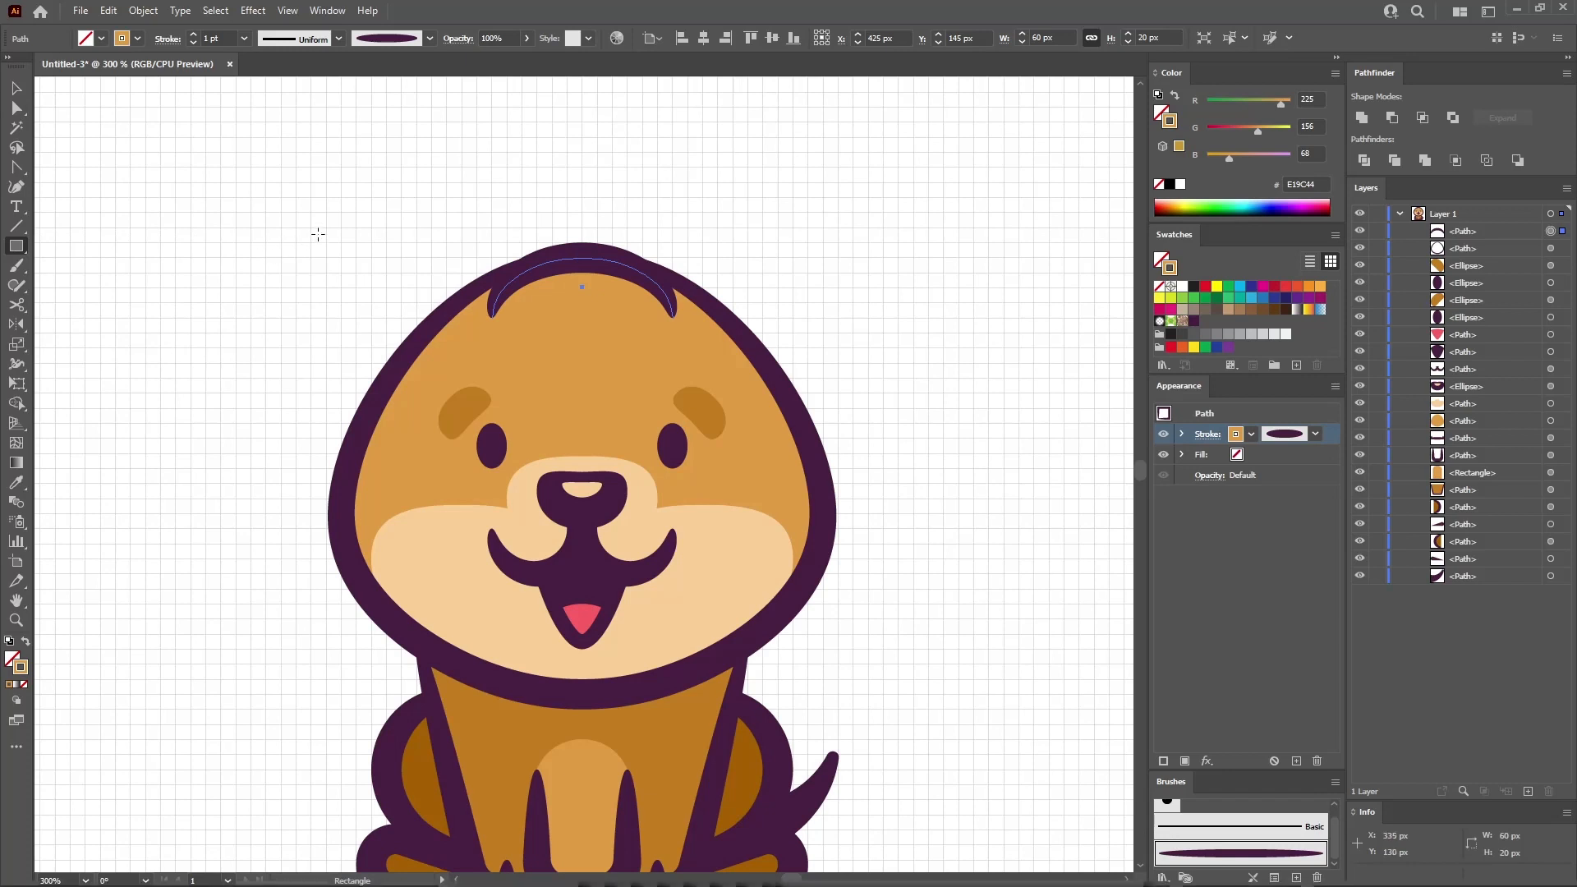
{"action": "left_click", "coordinate": [319, 220]}
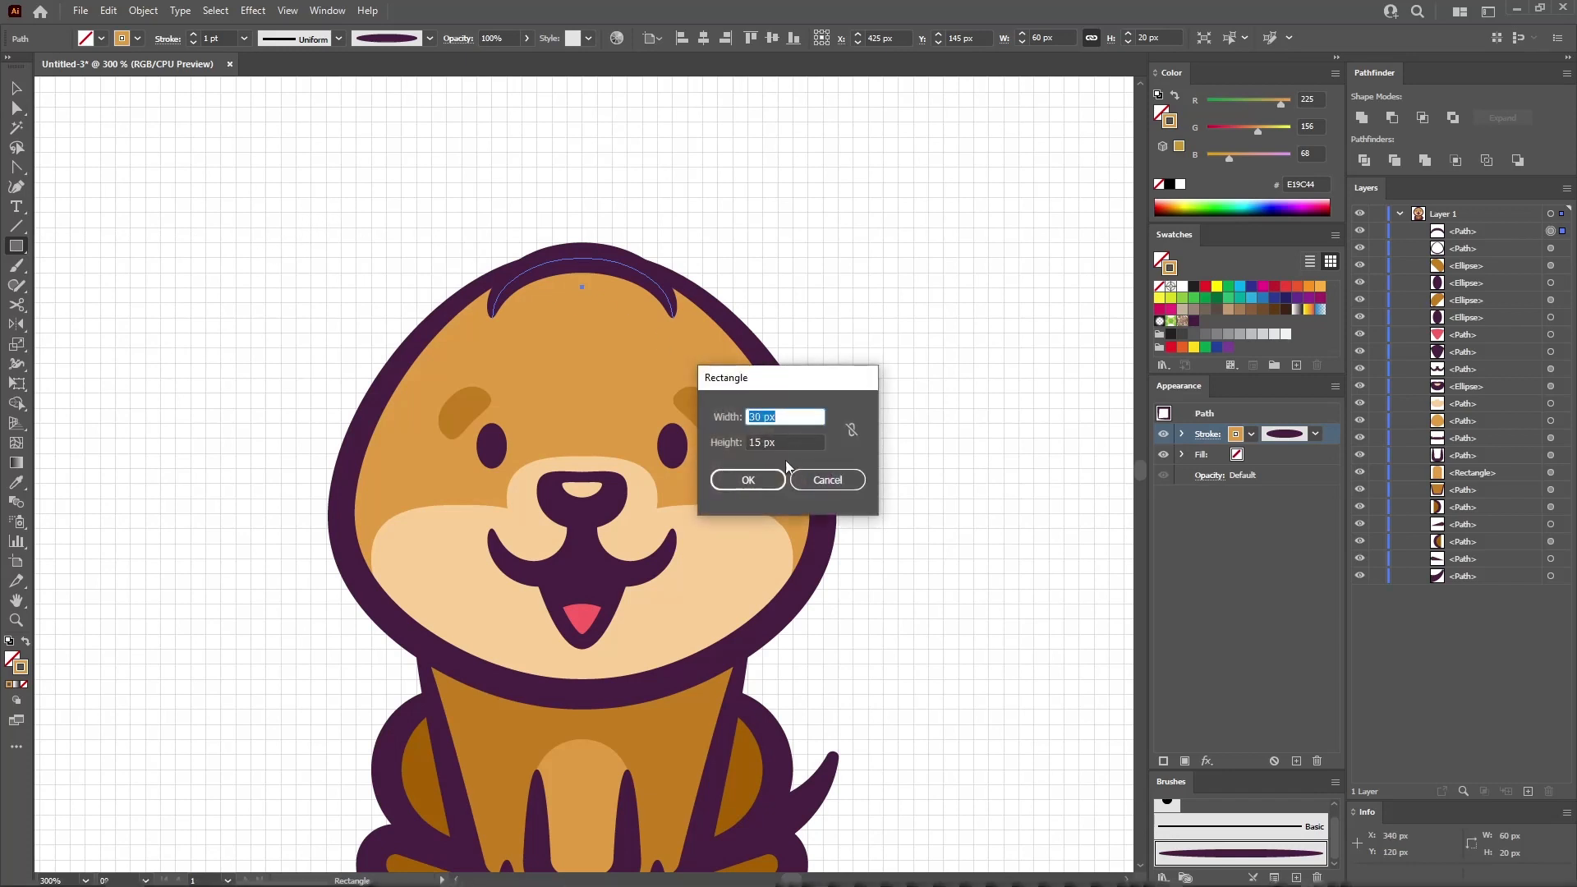
{"action": "left_click", "coordinate": [772, 484]}
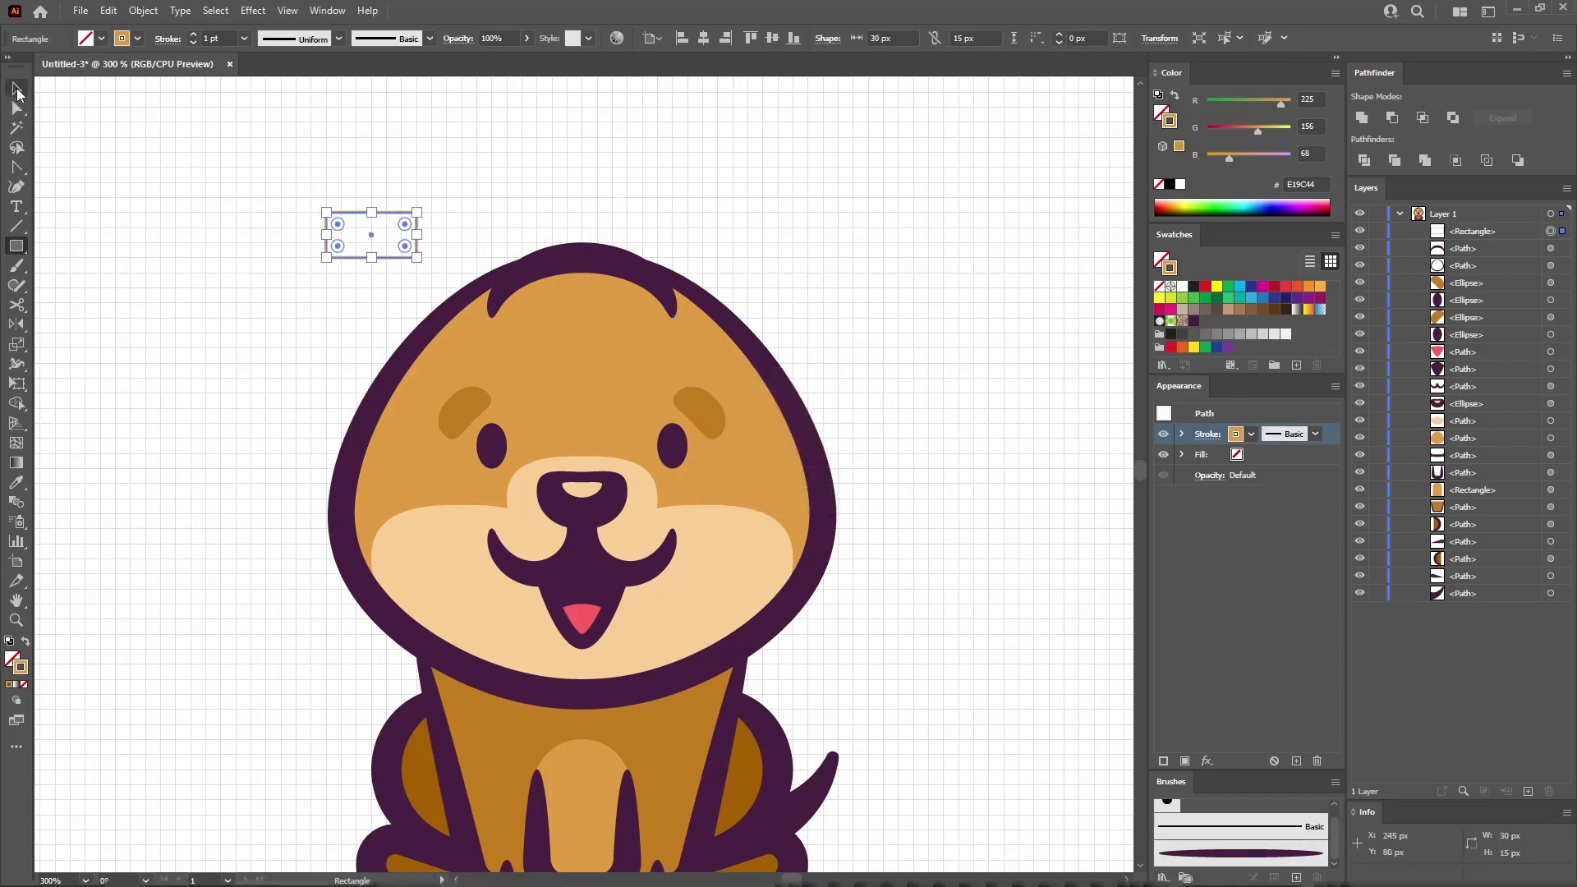
{"action": "left_click", "coordinate": [17, 87]}
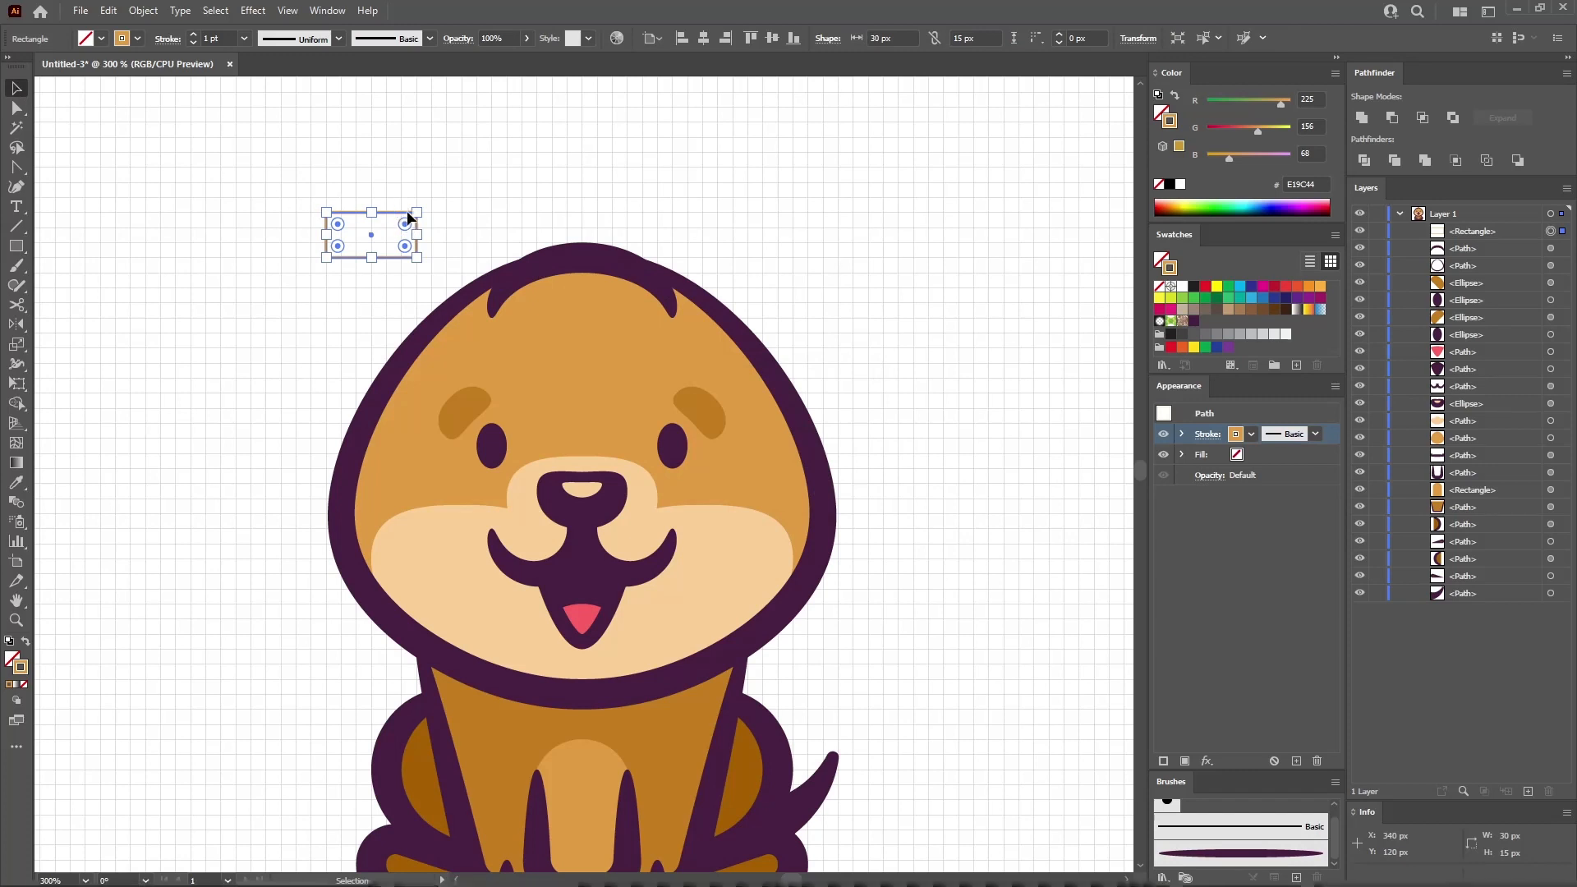
{"action": "left_click_drag", "start_coordinate": [404, 215], "coordinate": [596, 219]}
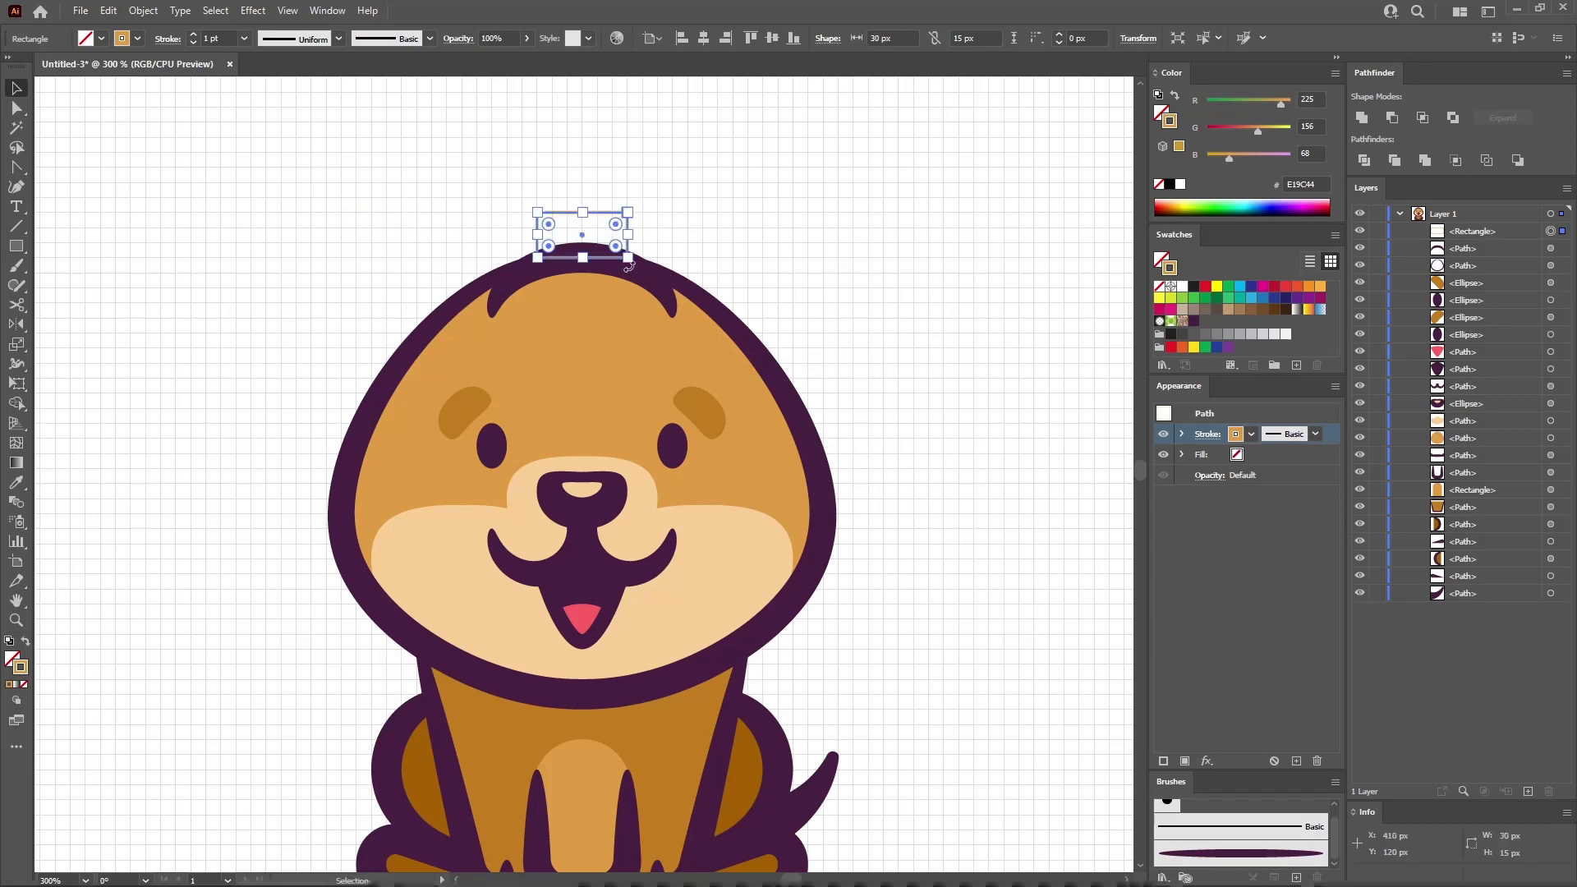
- Round only the lower-right corner of the small rectangle with a 15 px radius
{"action": "left_click", "coordinate": [16, 107]}
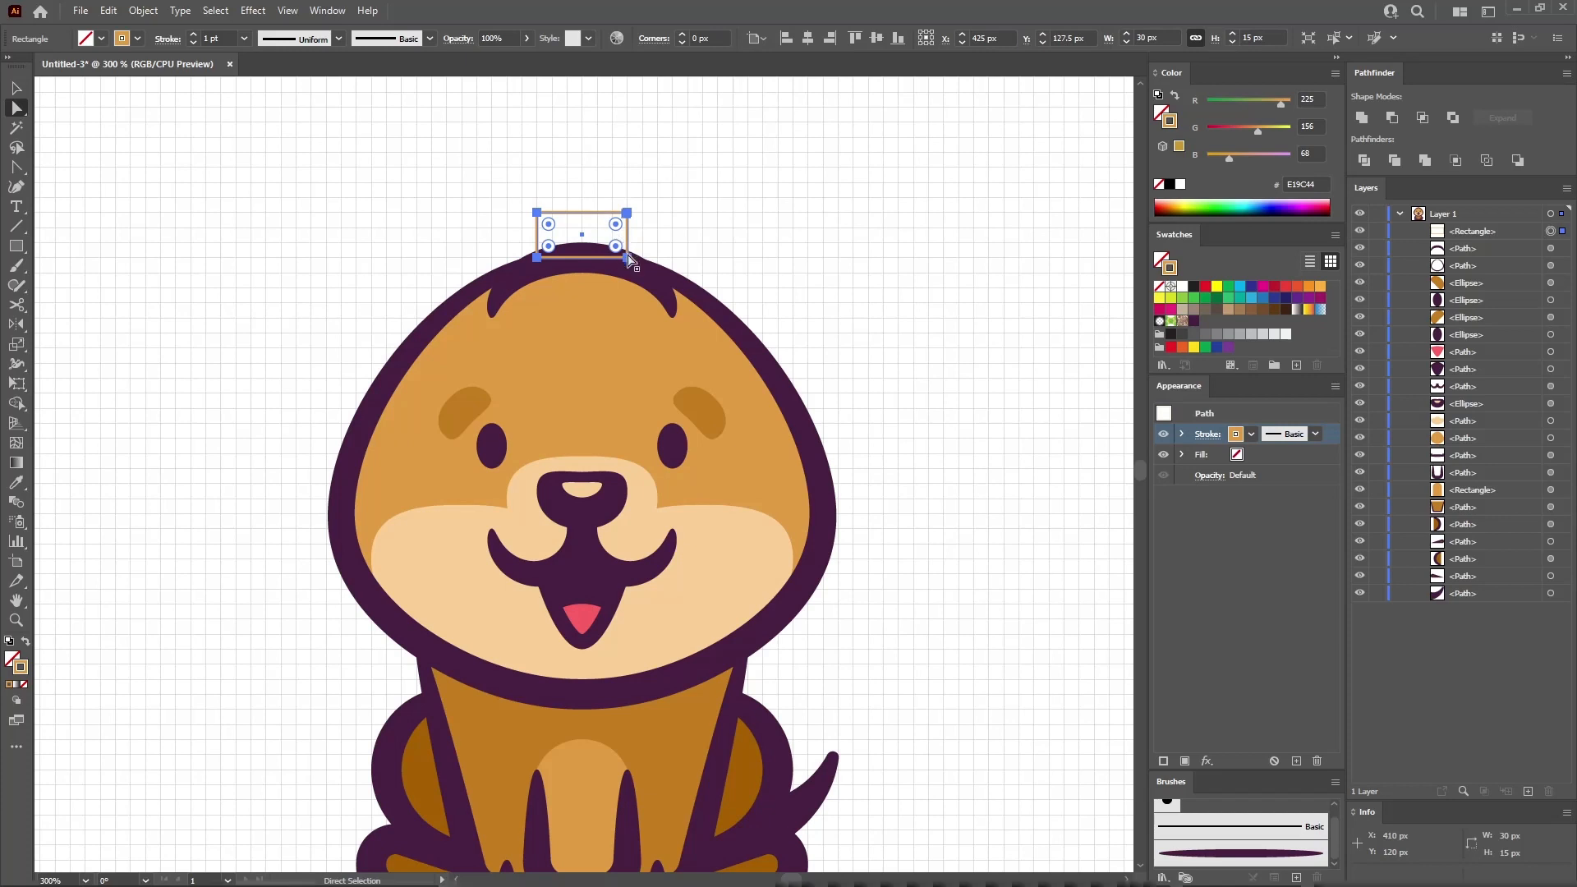
{"action": "left_click", "coordinate": [628, 259]}
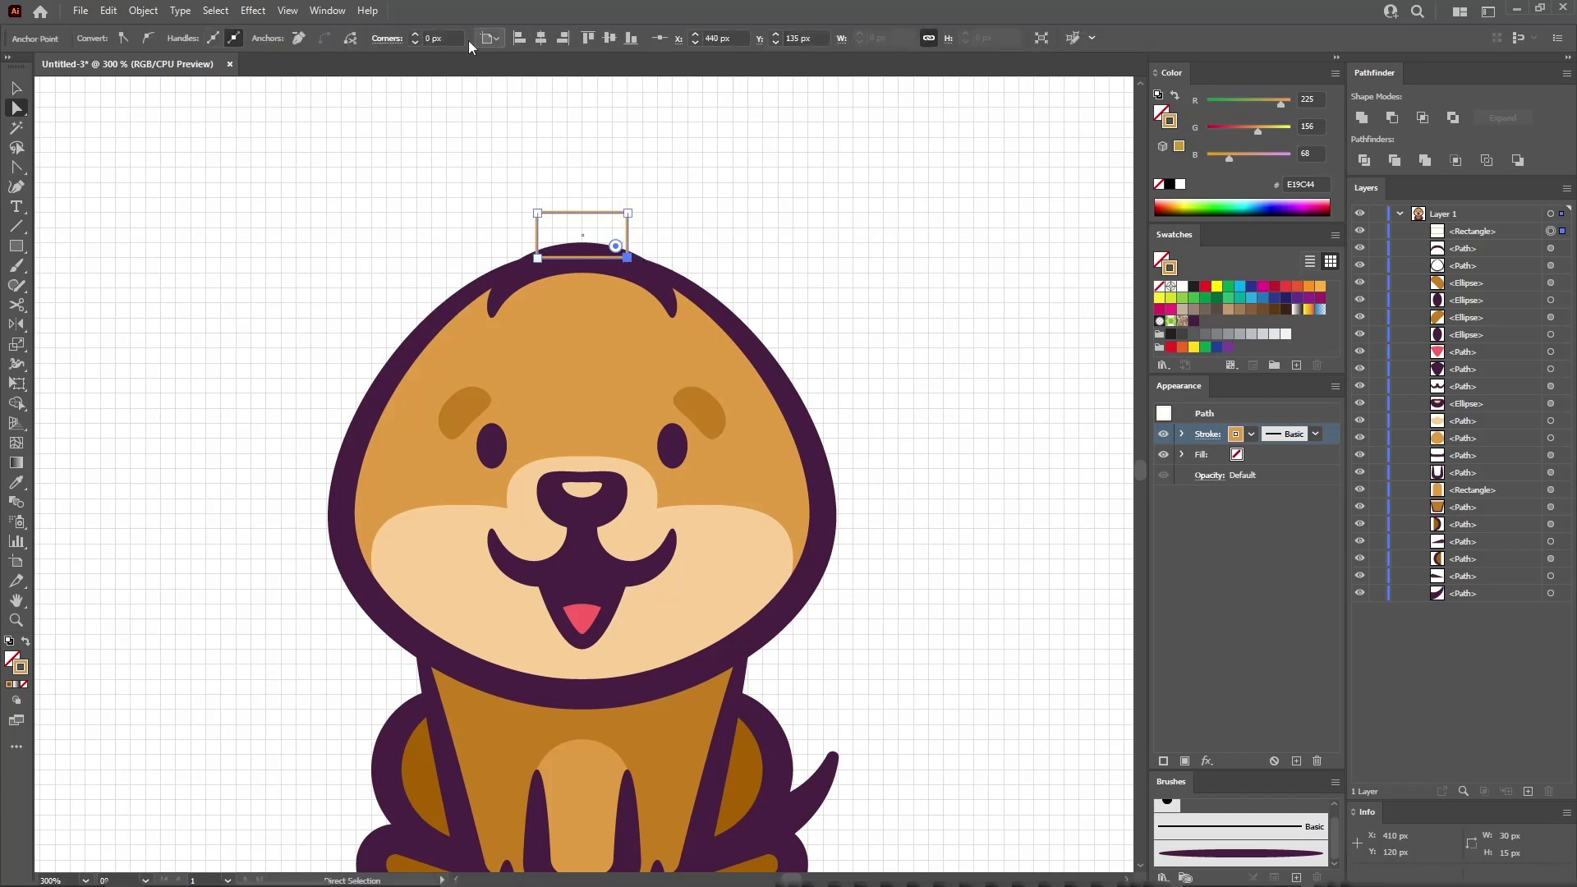
{"action": "left_click_drag", "start_coordinate": [454, 37], "coordinate": [367, 36]}
{"action": "key", "text": "Return"}
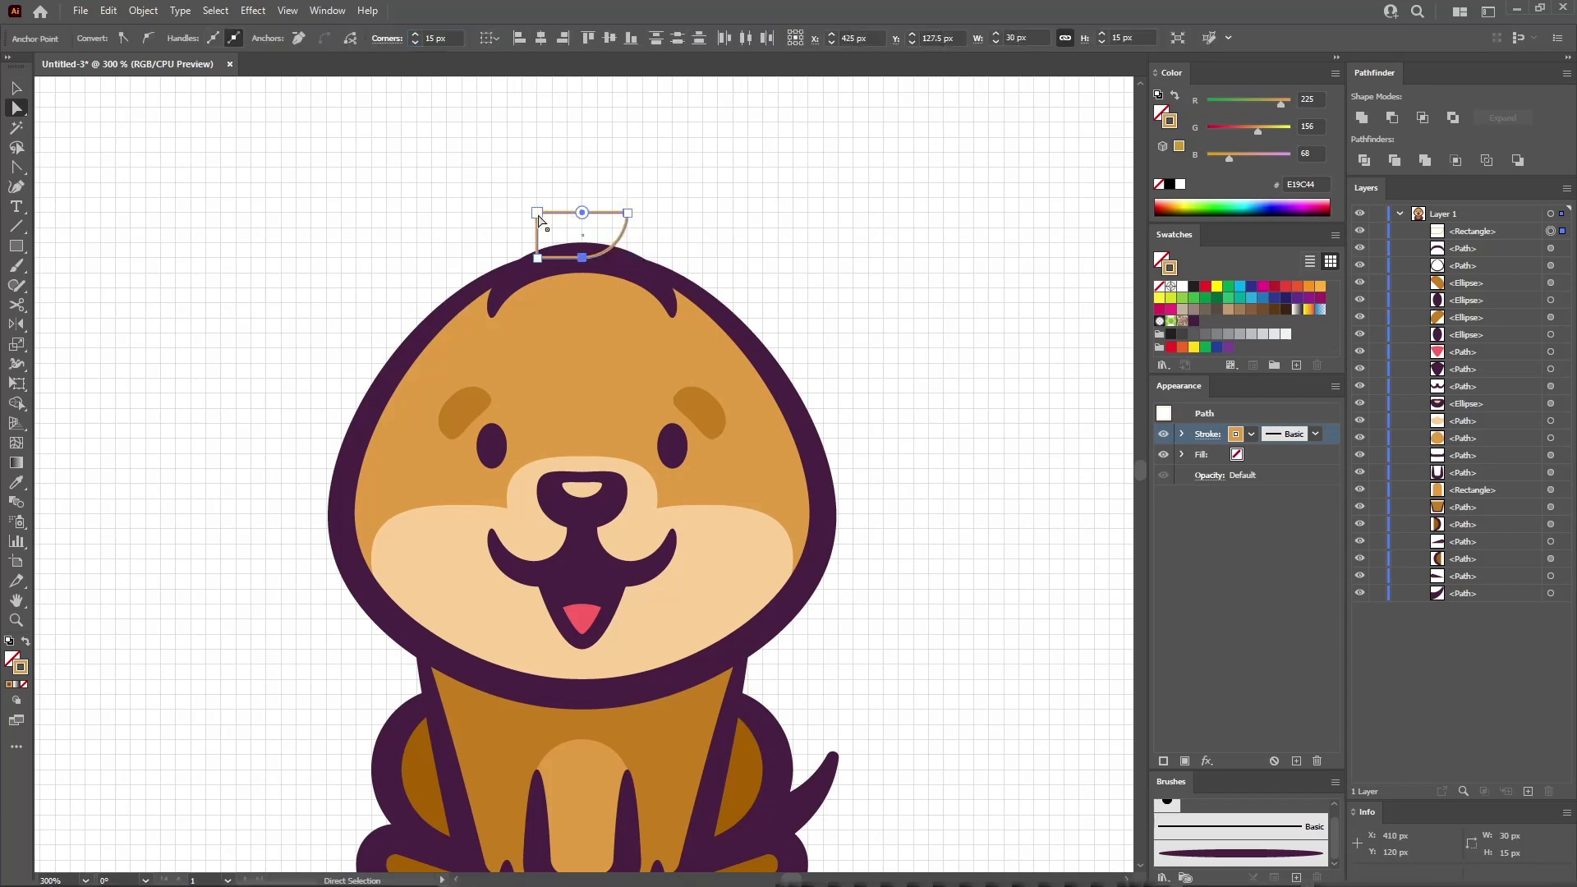
- Delete the small rectangle's top-left anchor point and apply the tapered purple art brush to form a hair tuft
{"action": "left_click", "coordinate": [537, 213]}
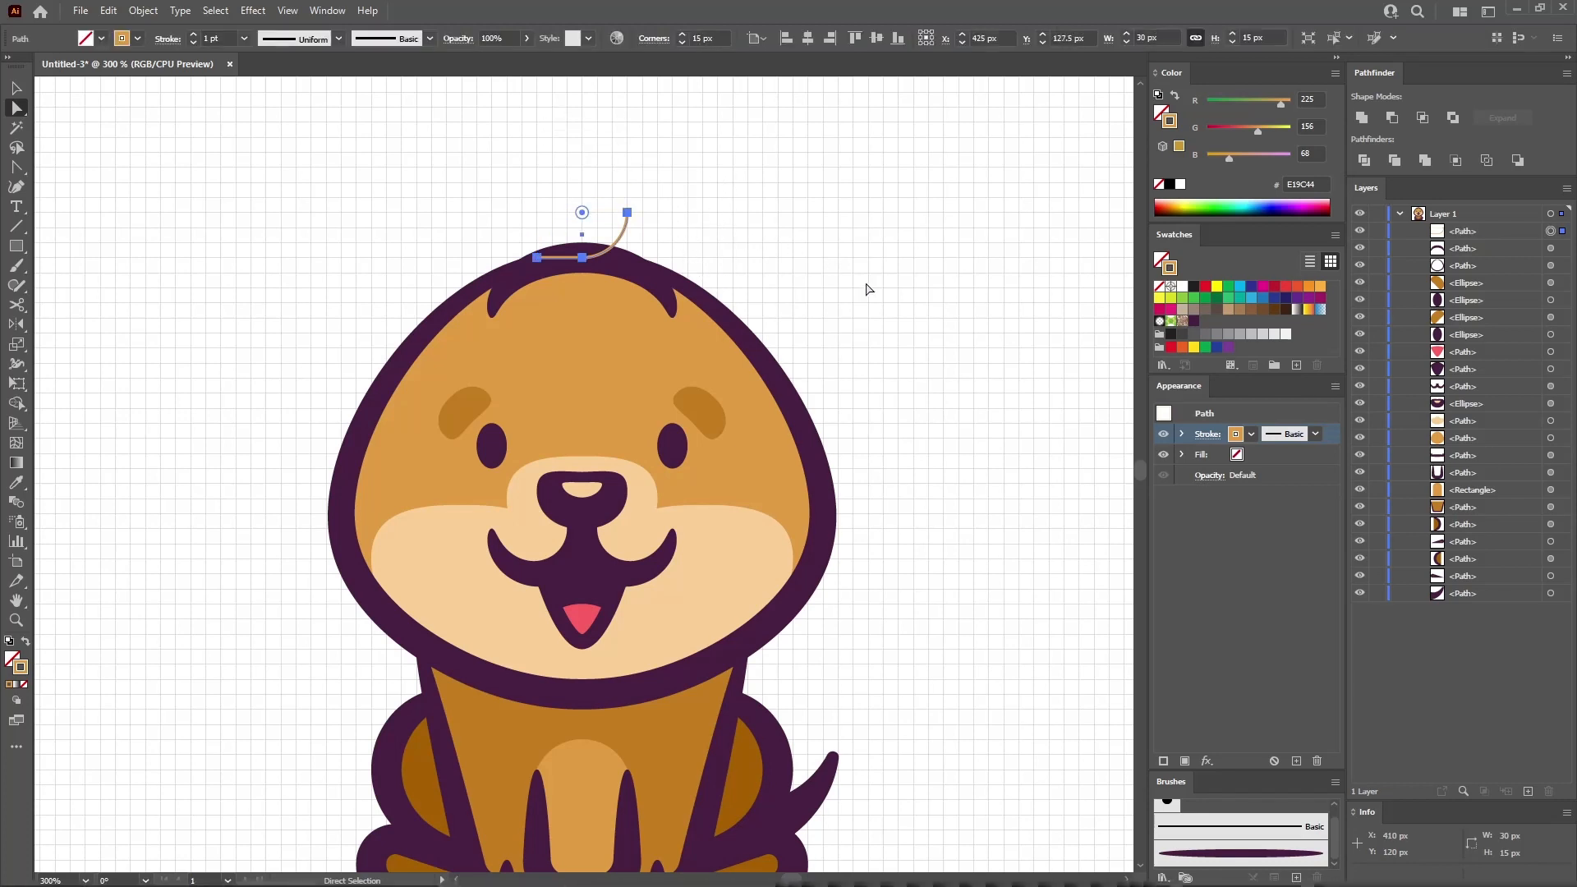
{"action": "left_click", "coordinate": [1236, 852]}
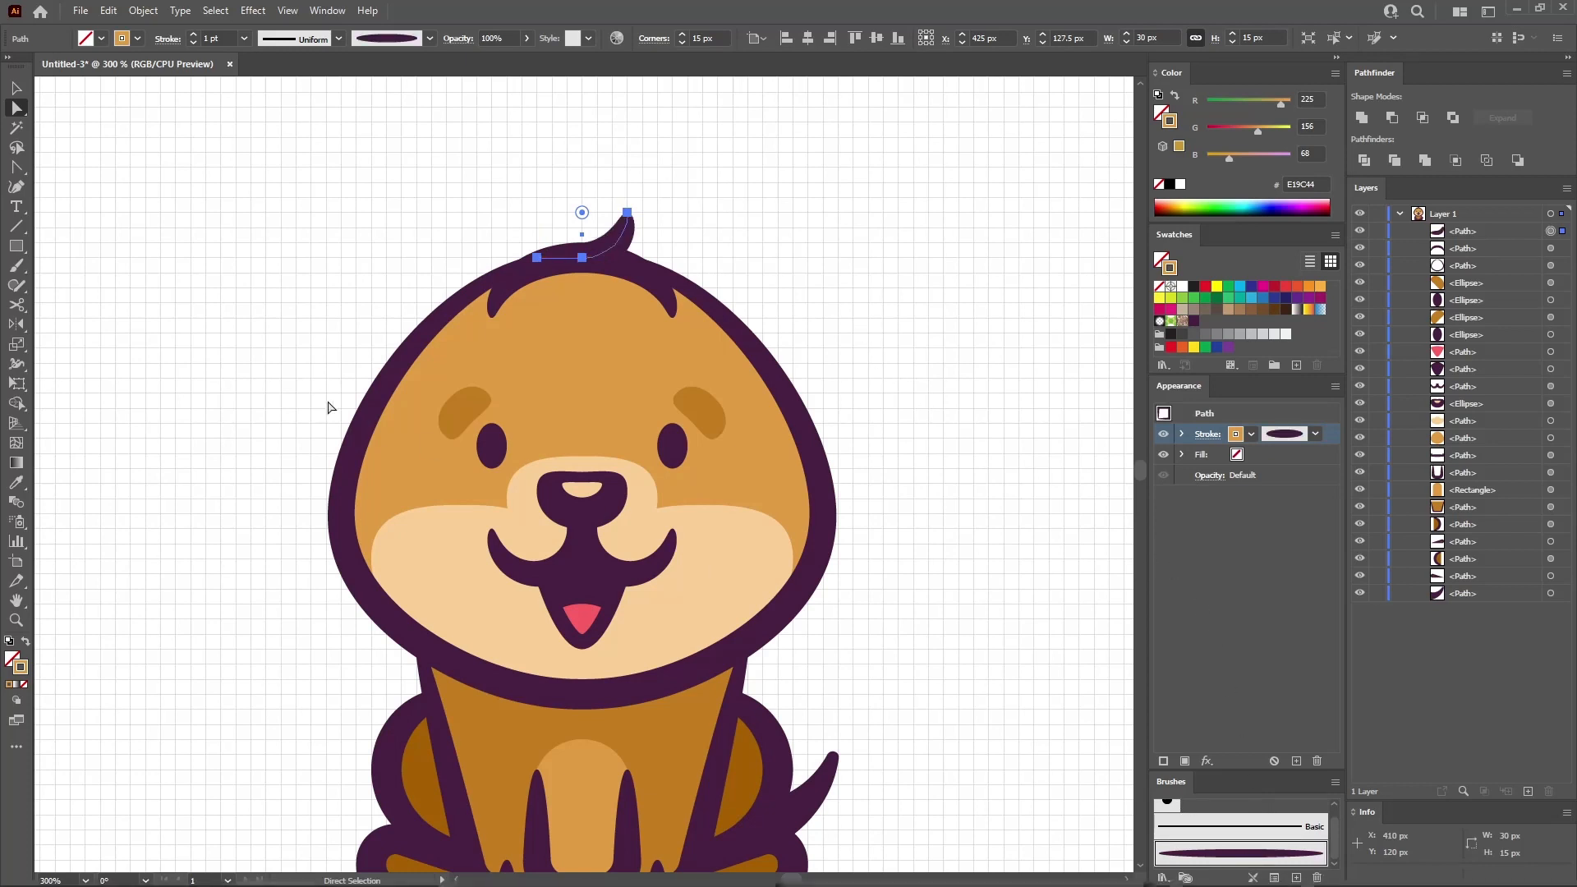
- Draw a 50 × 50 px circle at the head's left side and swap its orange stroke to the fill
{"action": "left_click_drag", "start_coordinate": [17, 247], "coordinate": [82, 282]}
{"action": "left_click_drag", "start_coordinate": [228, 349], "coordinate": [388, 525]}
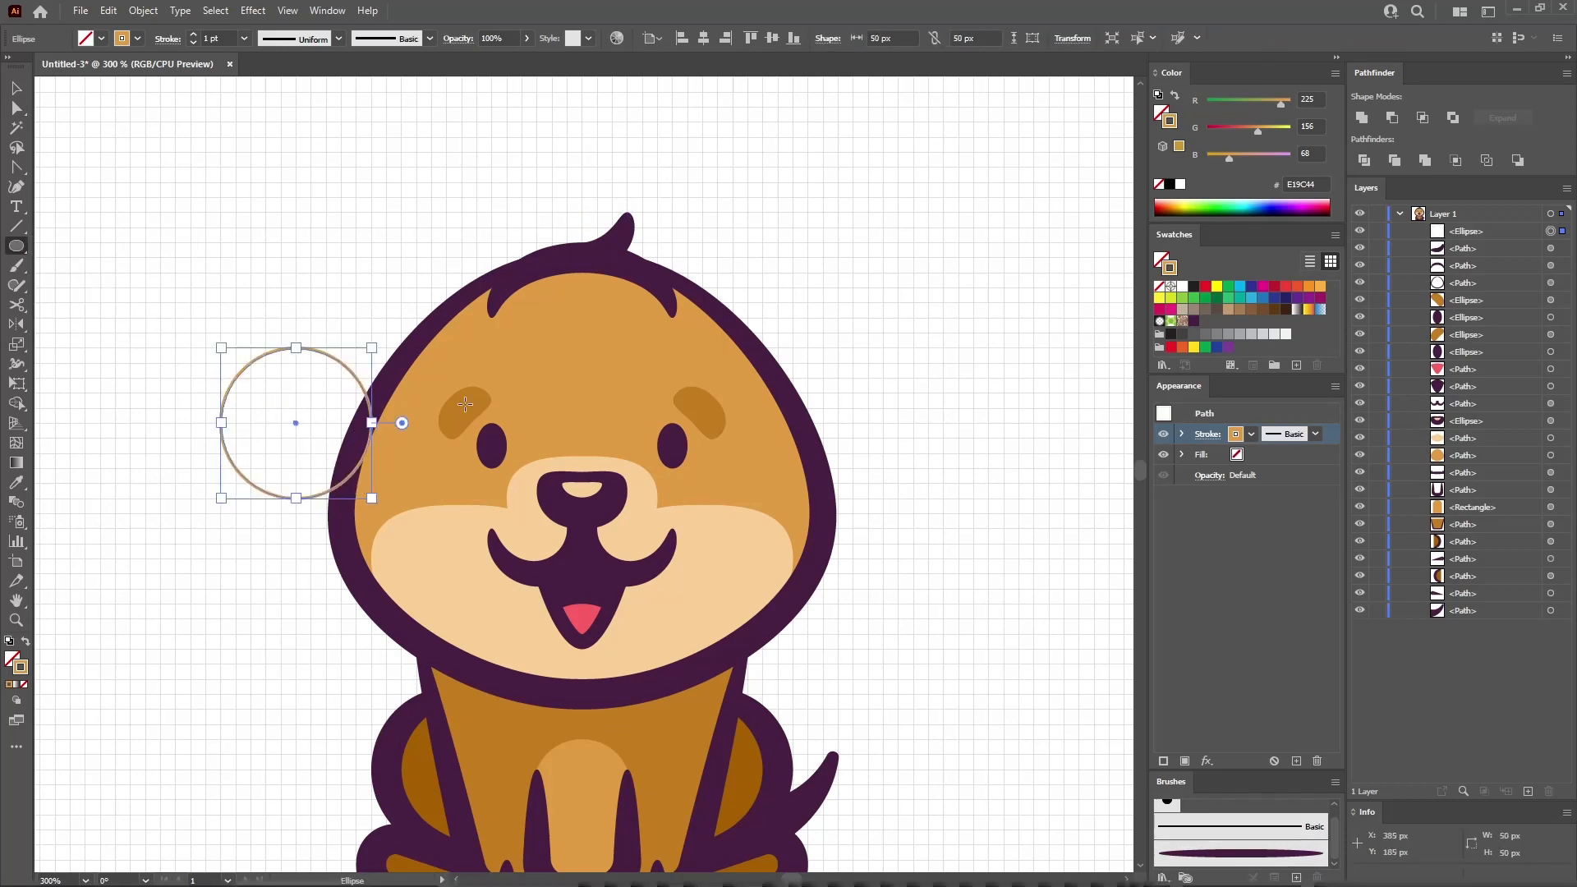
{"action": "key", "text": "shift+x"}
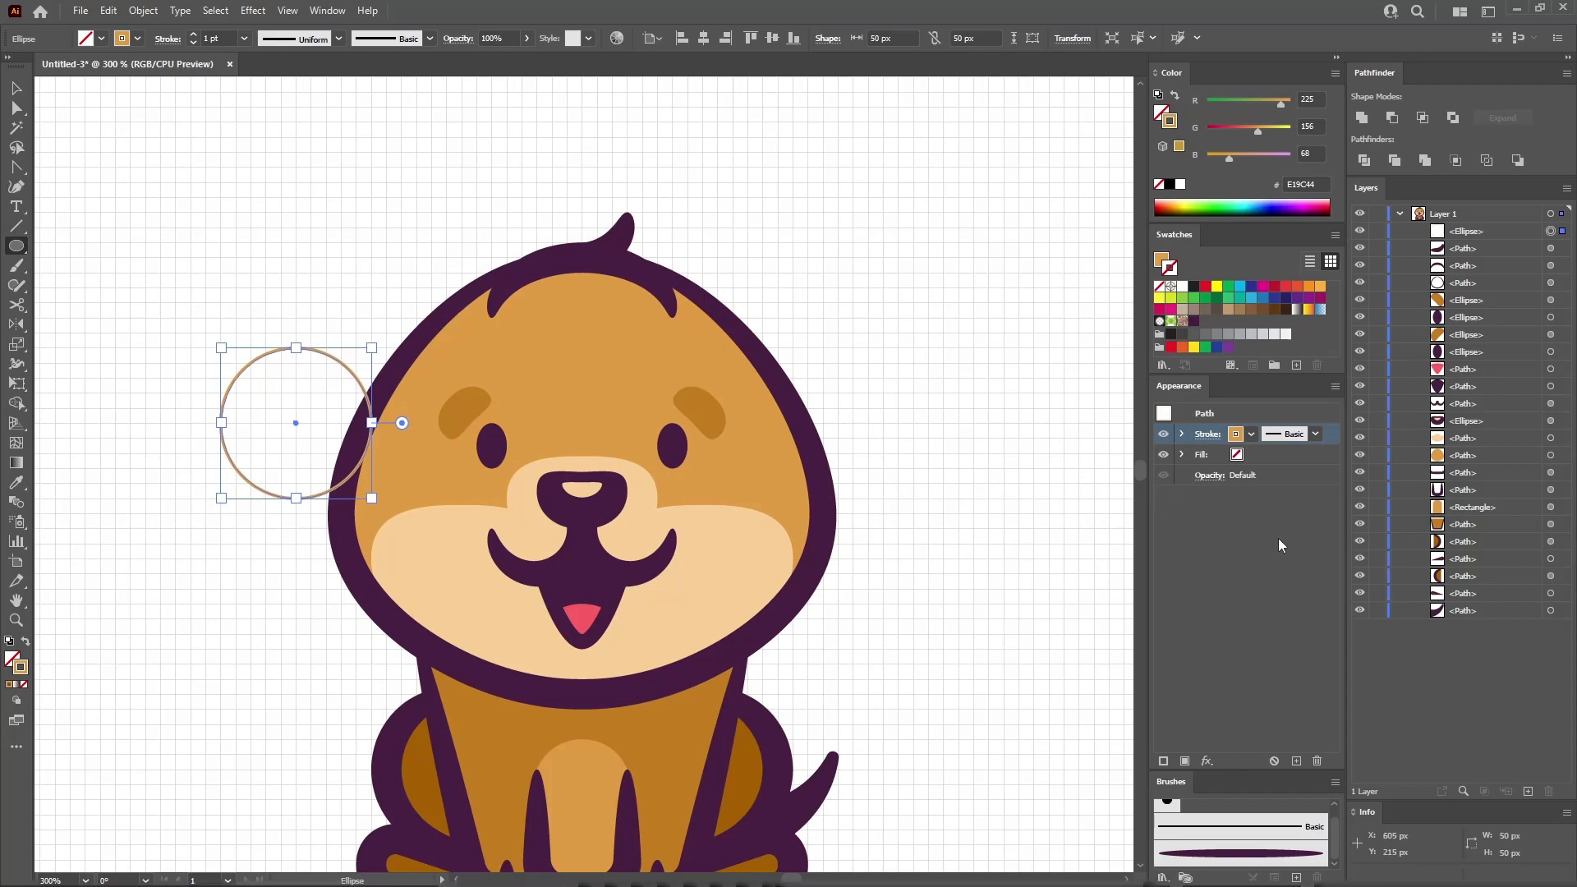
{"action": "left_click", "coordinate": [1294, 456]}
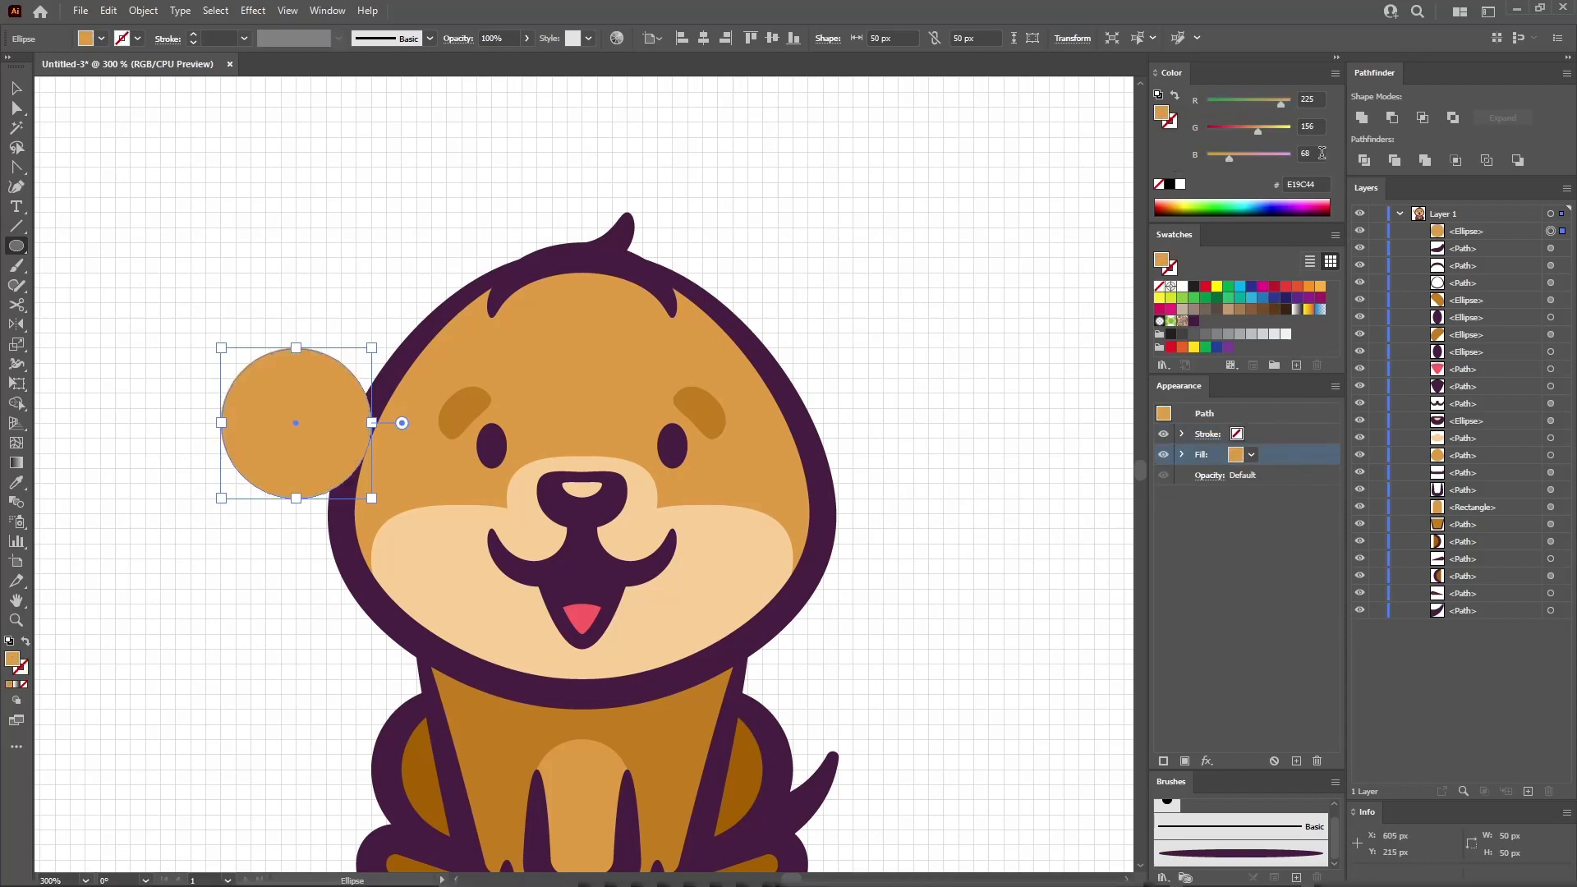
- Set the circle's fill color to R 196, G 125, B 32
{"action": "left_click", "coordinate": [1307, 99]}
{"action": "type", "text": "196"}
{"action": "key", "text": "Tab"}
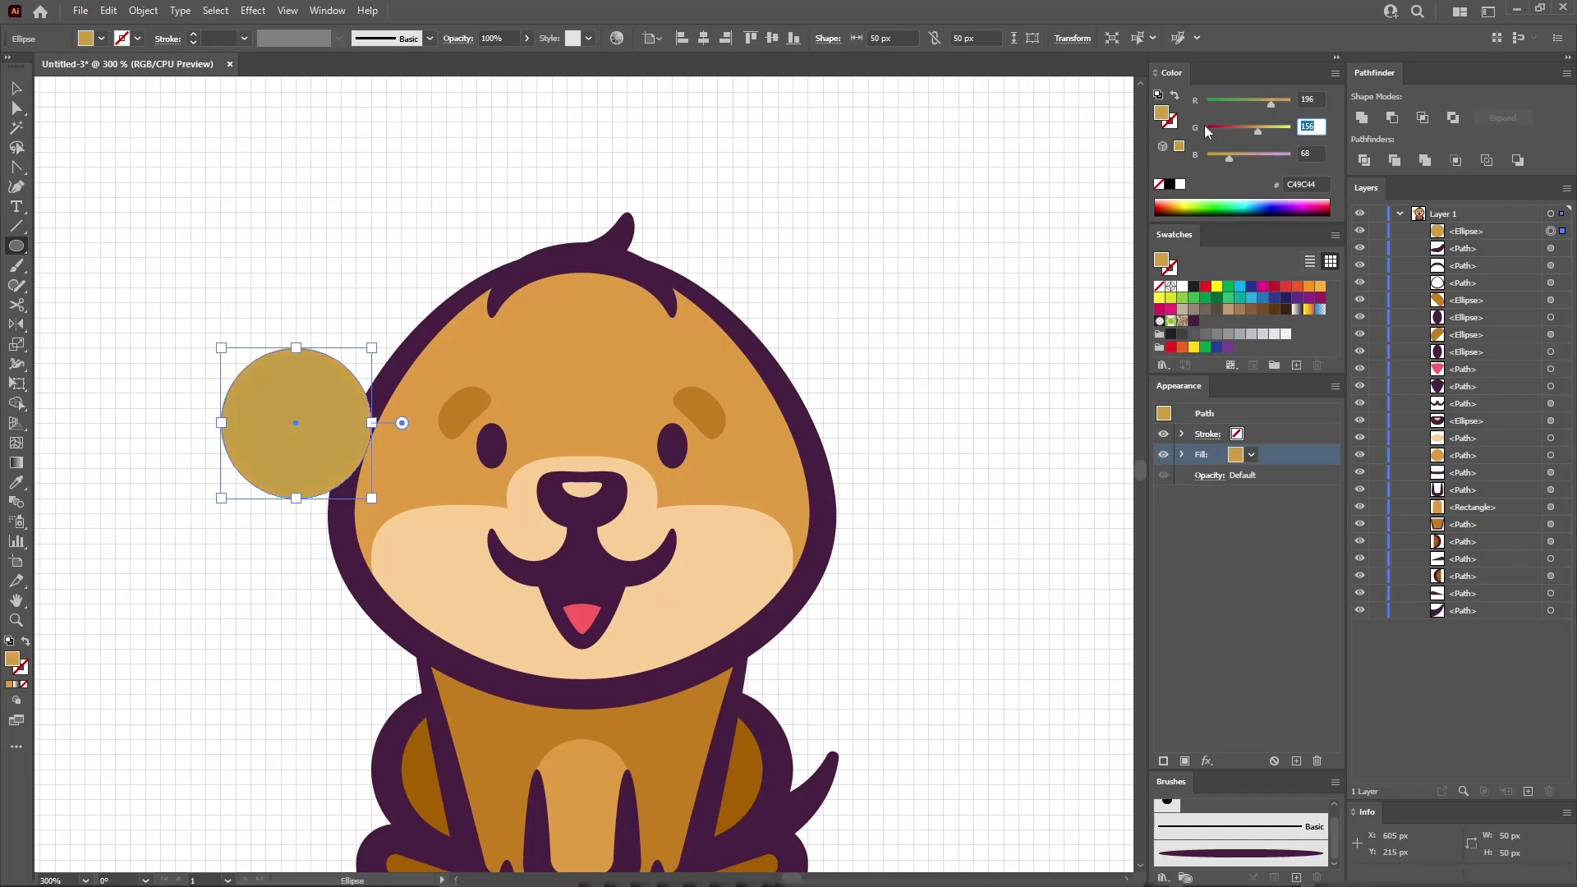
{"action": "type", "text": "125"}
{"action": "key", "text": "Tab"}
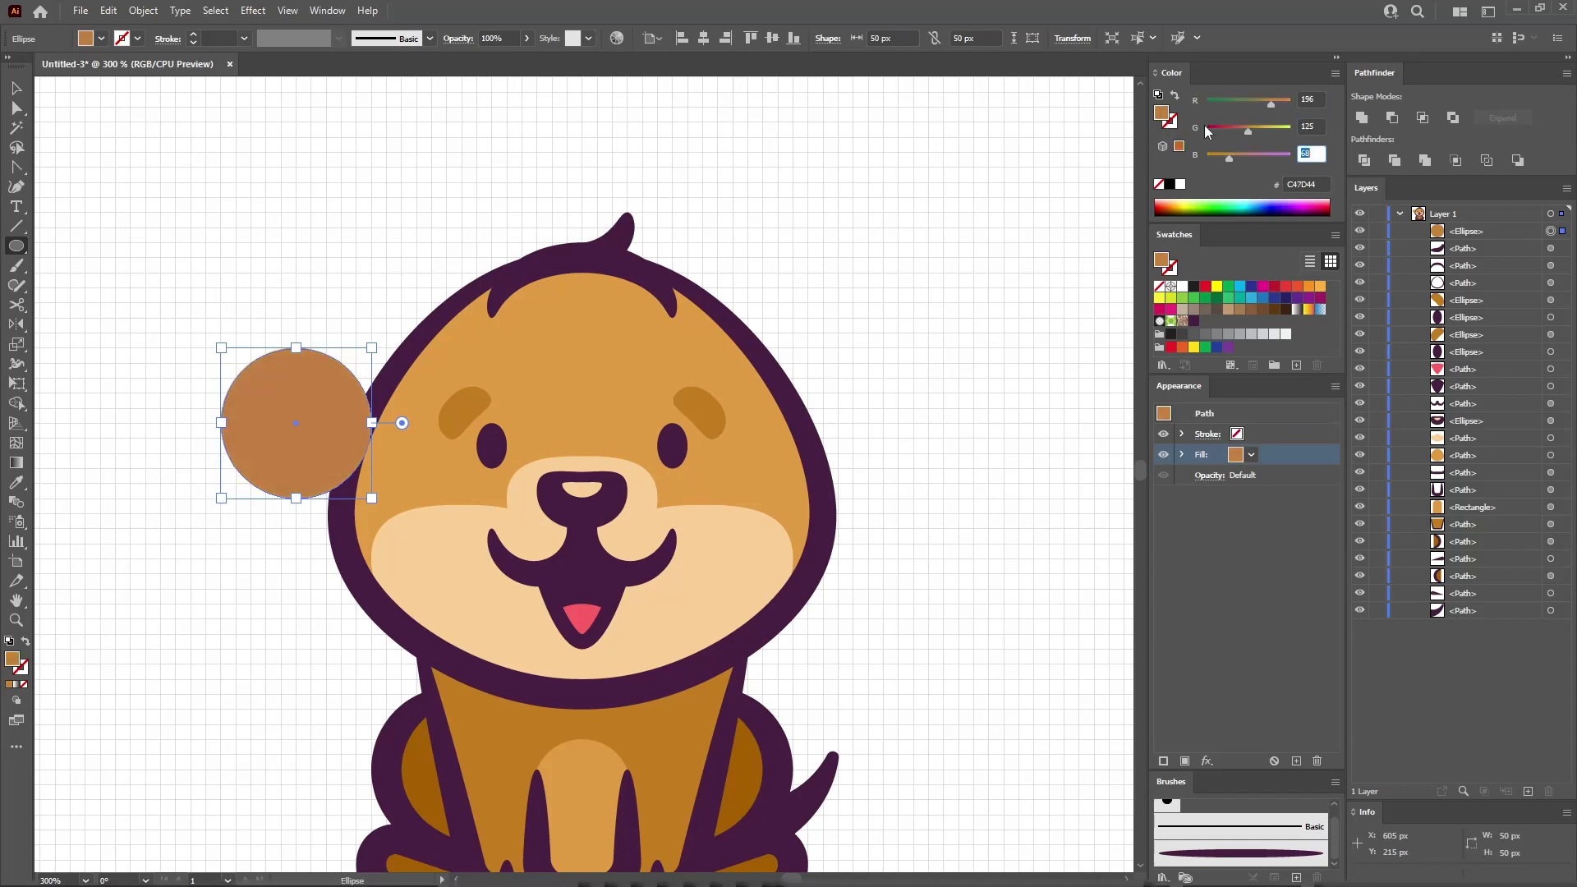
{"action": "type", "text": "32"}
{"action": "key", "text": "Tab"}
- Move the circle over the left edge of the head and convert its top anchor point to a corner
{"action": "key", "text": "v"}
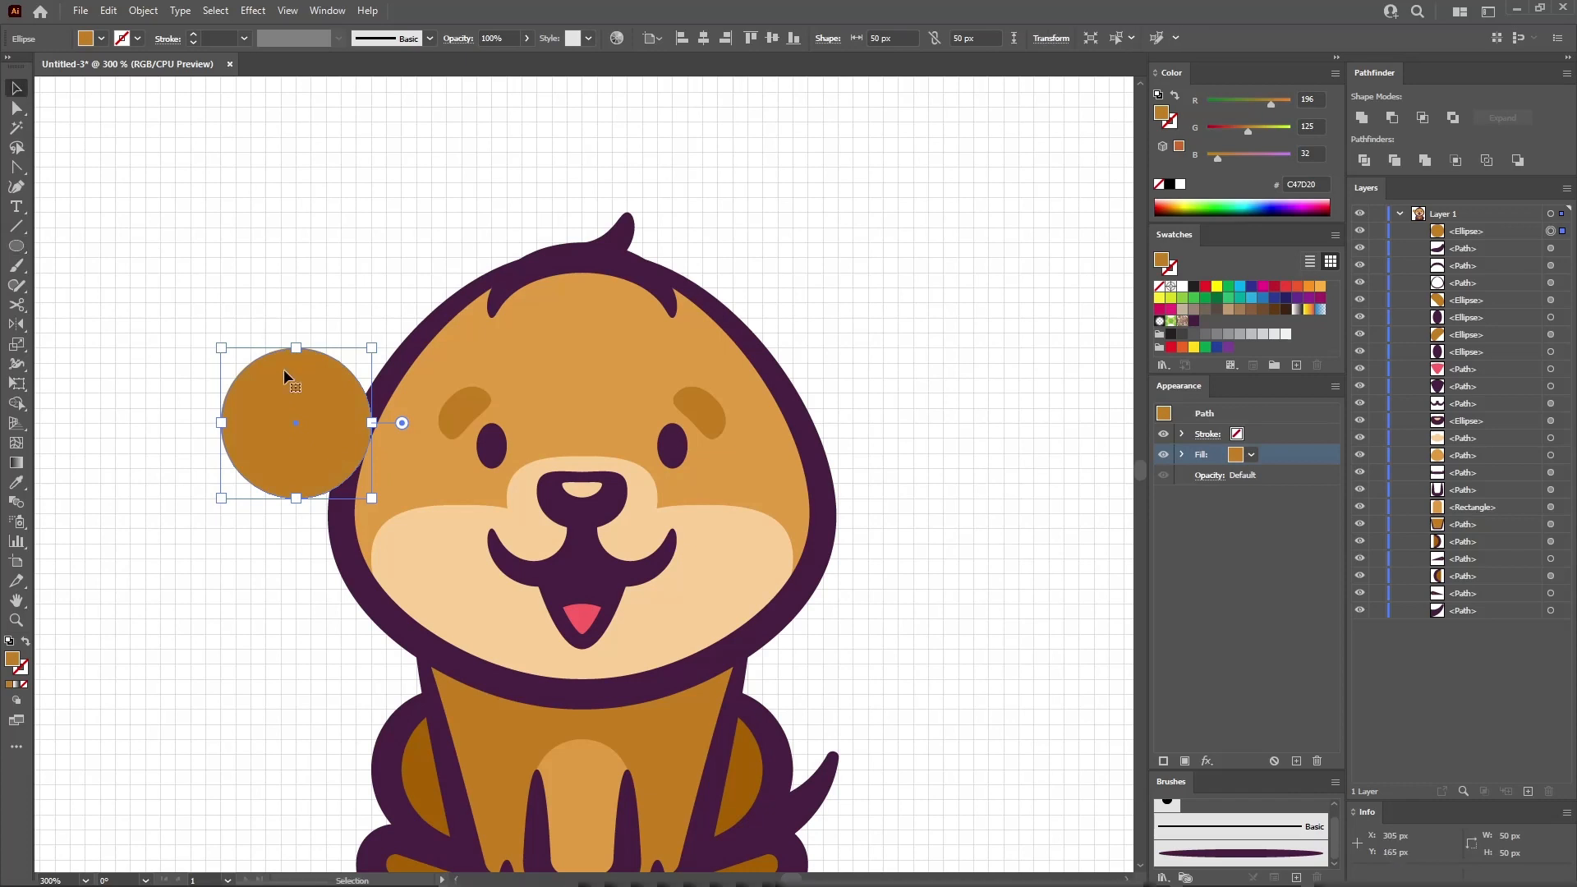
{"action": "left_click_drag", "start_coordinate": [317, 413], "coordinate": [381, 465]}
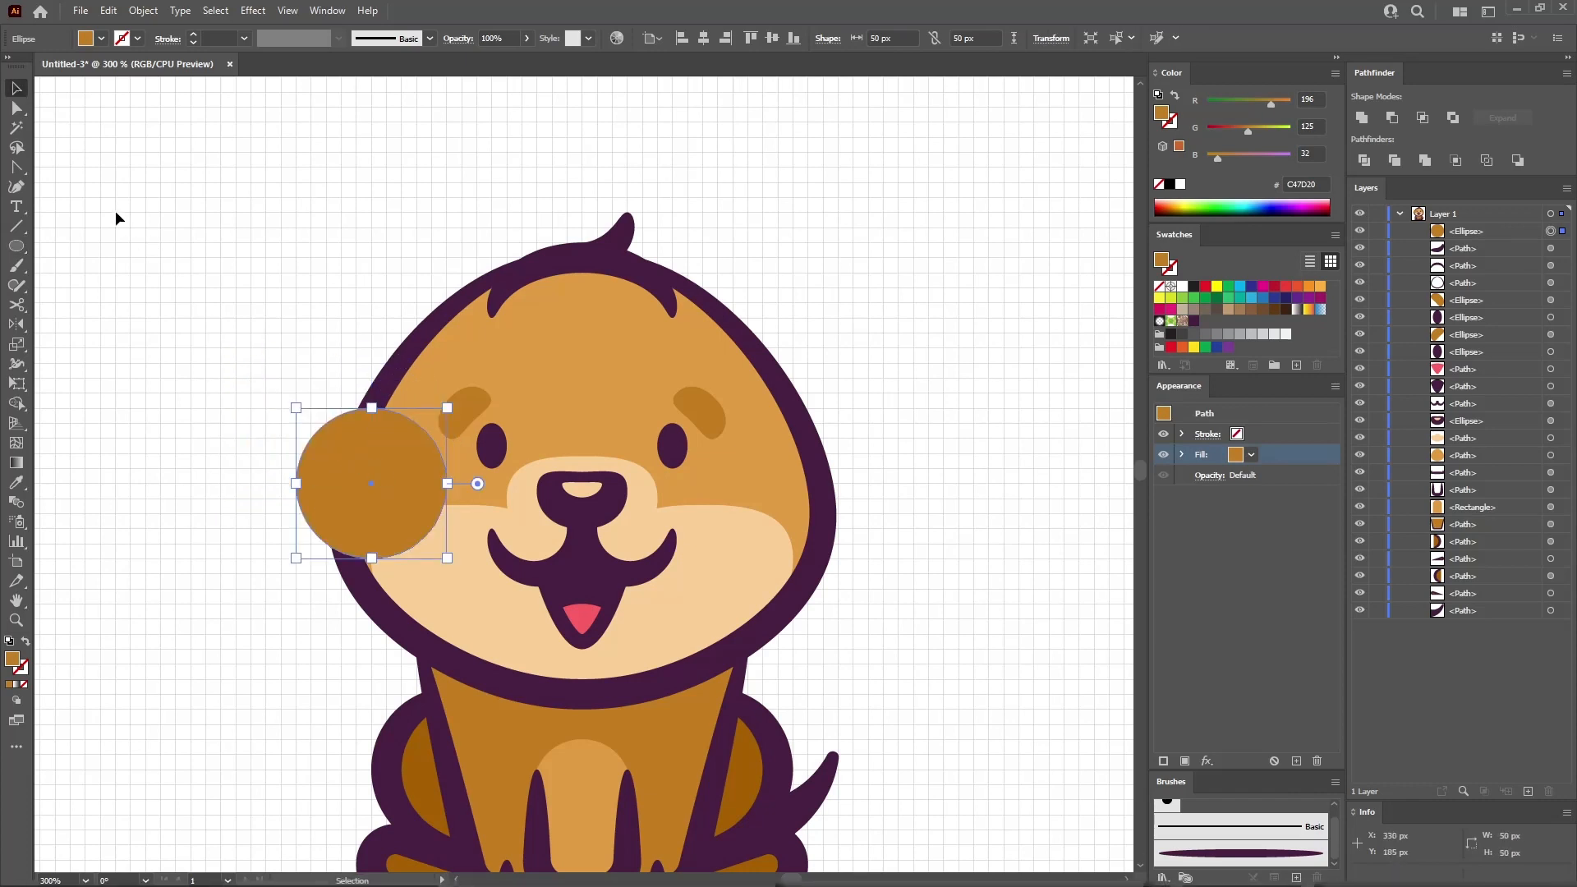
{"action": "left_click", "coordinate": [17, 166]}
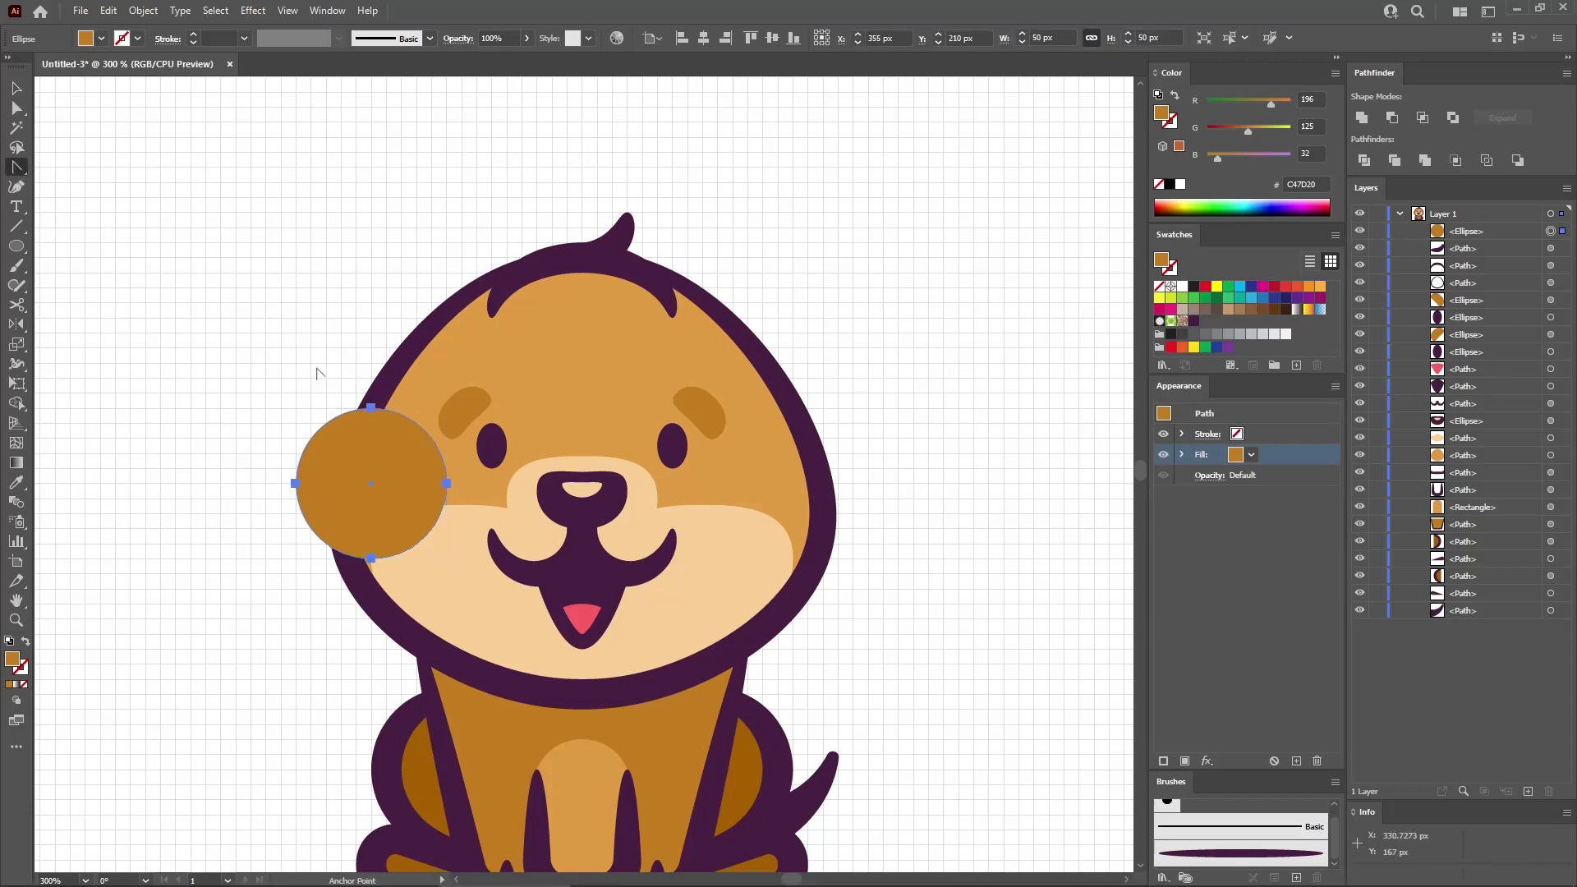
{"action": "left_click", "coordinate": [371, 408]}
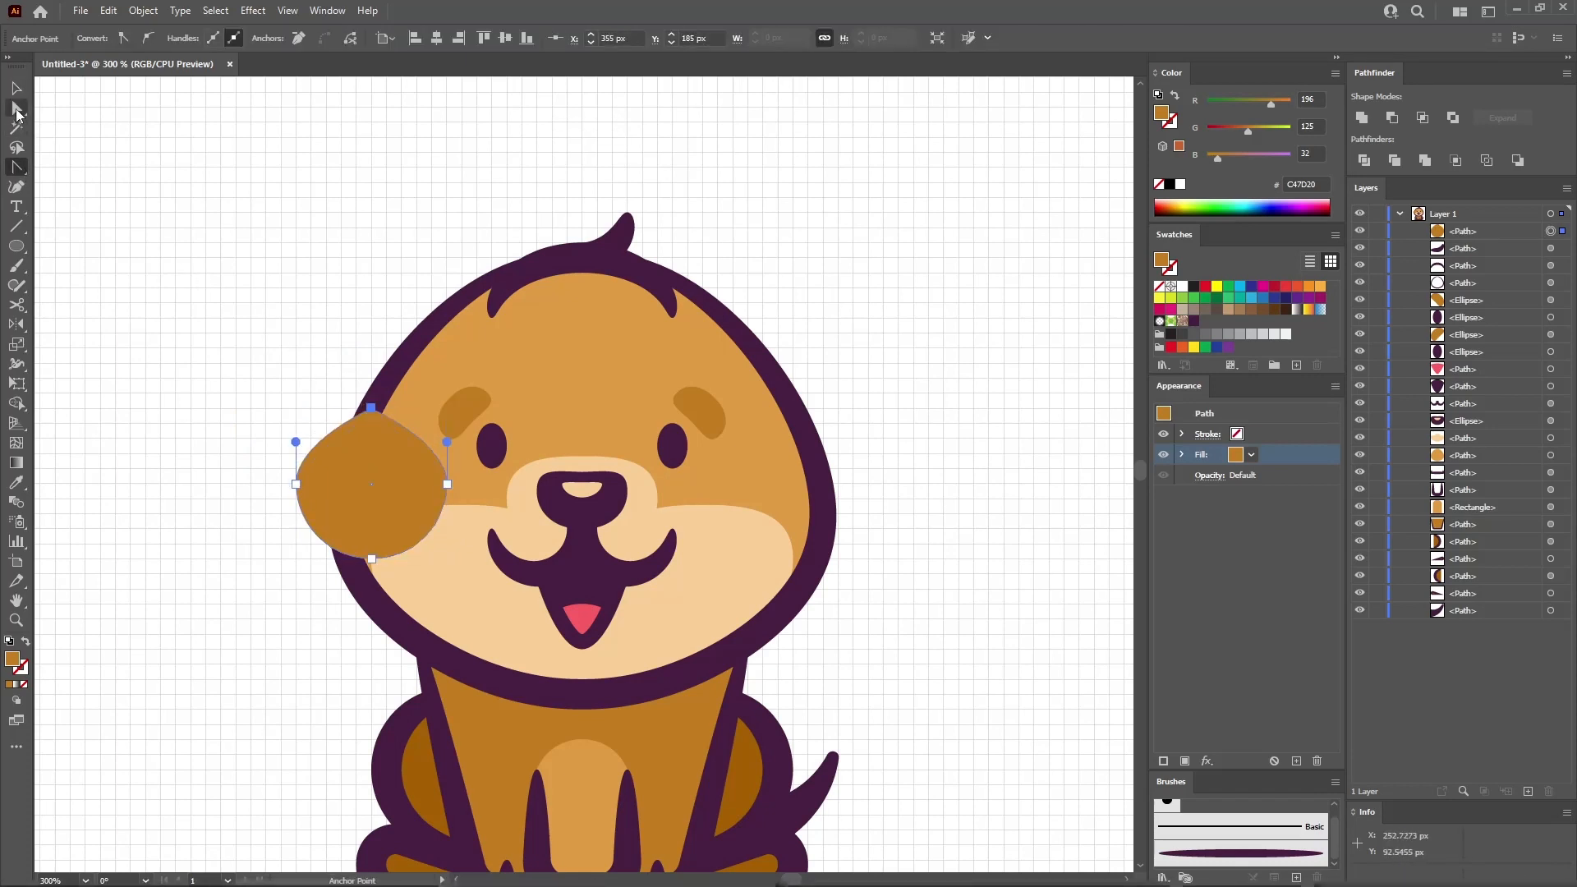
- Move the ear's corner point up and right to X 380, Y 150 px, and lengthen the left anchor's upper handle
{"action": "left_click", "coordinate": [16, 110]}
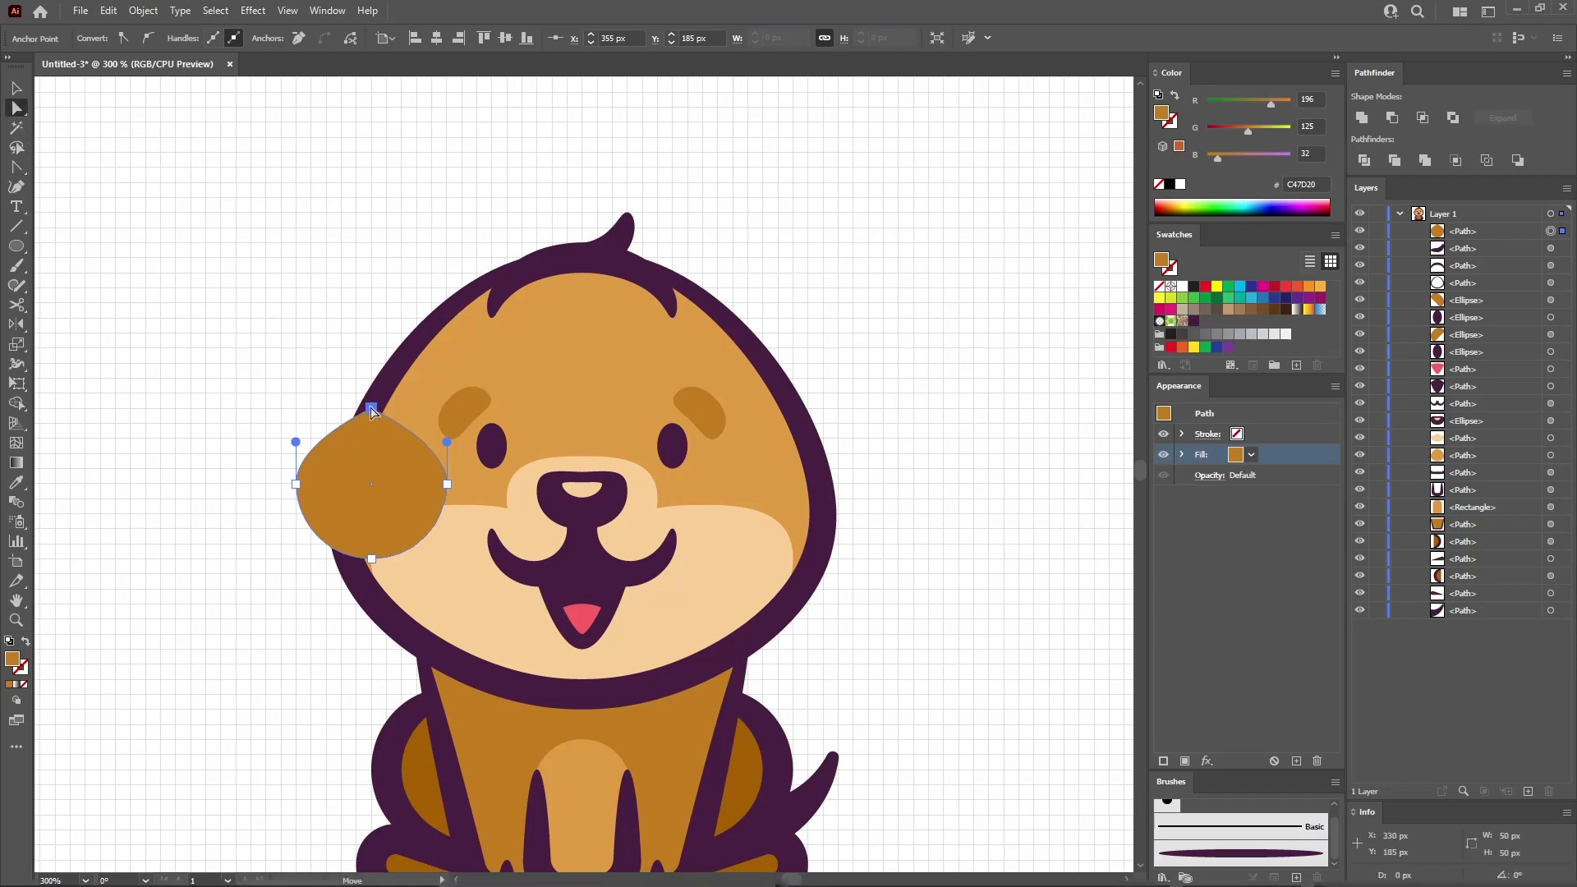
{"action": "left_click_drag", "start_coordinate": [371, 410], "coordinate": [445, 304]}
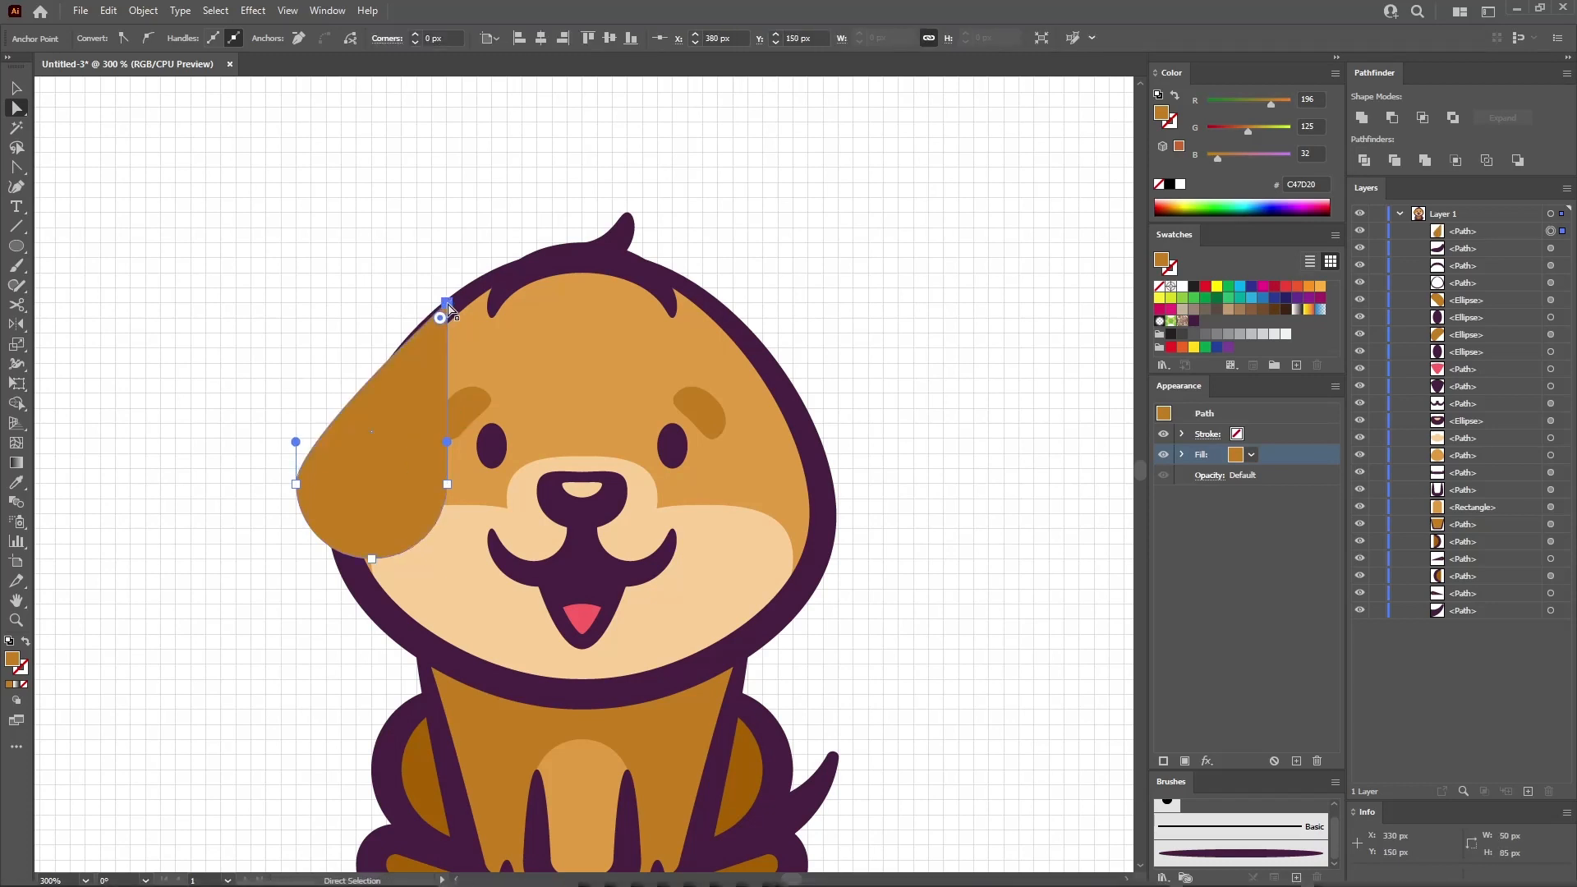
{"action": "left_click", "coordinate": [295, 484]}
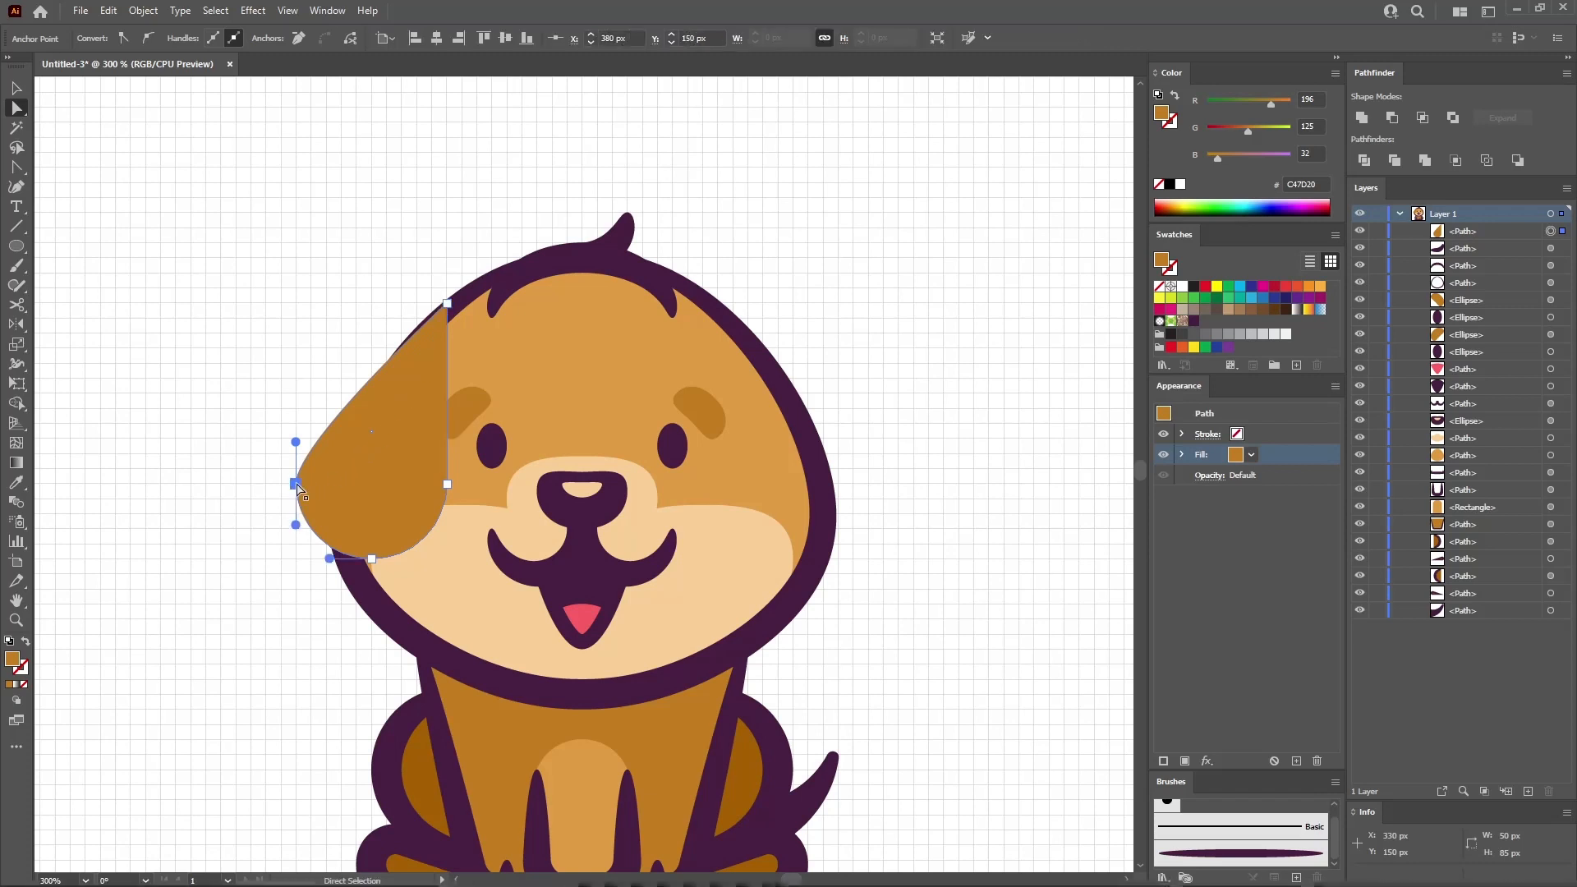
{"action": "left_click_drag", "start_coordinate": [296, 442], "coordinate": [296, 408]}
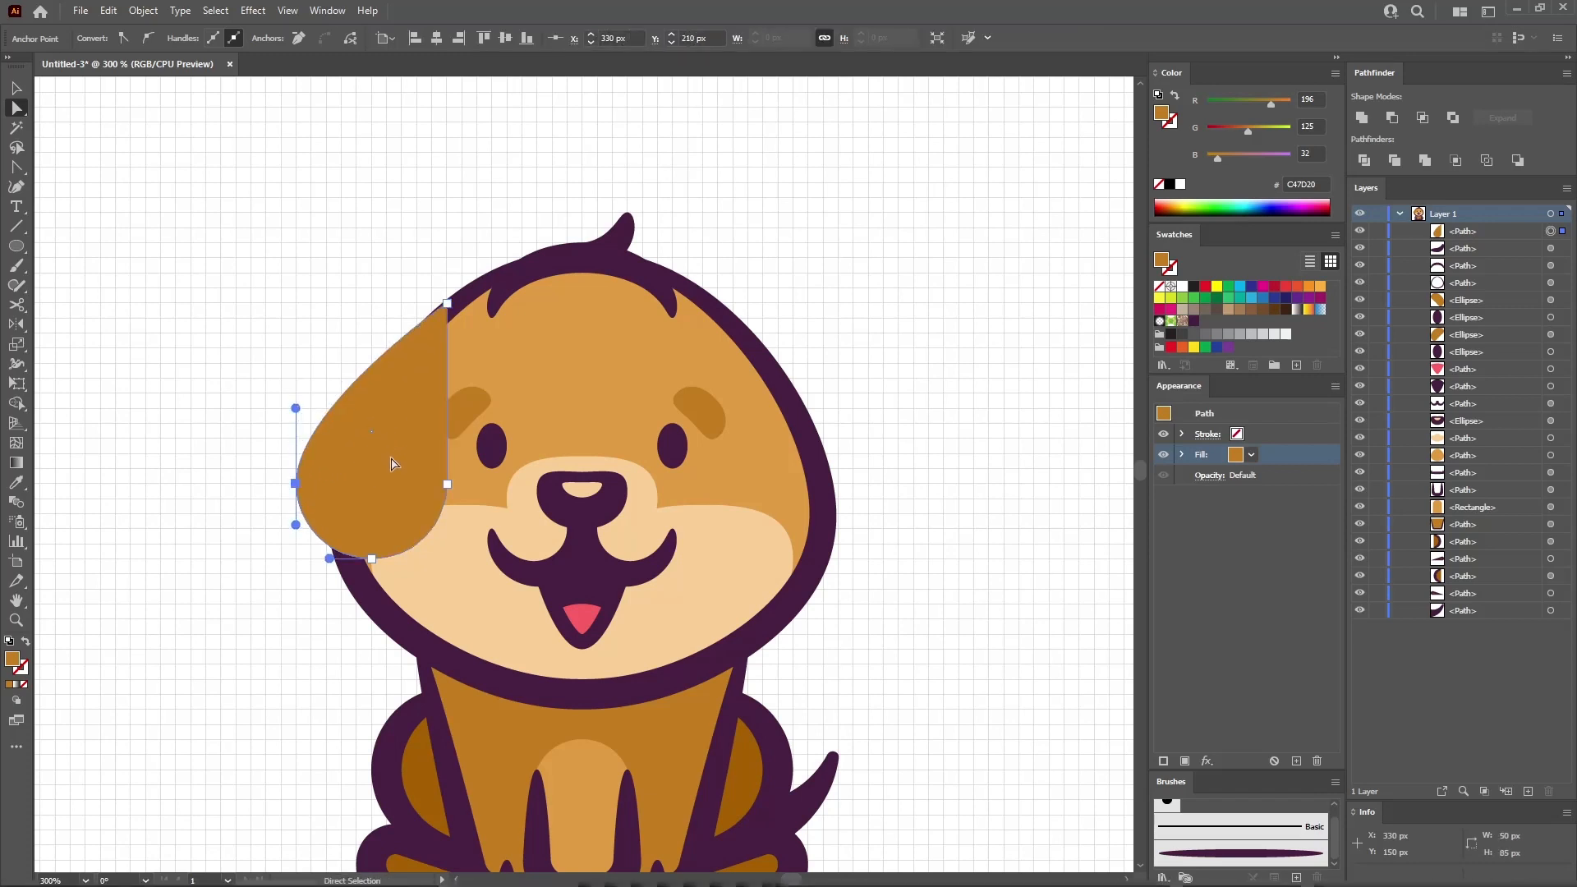
- Duplicate the ear in front, reflect the copy horizontally, and place it on the right side of the head
{"action": "left_click", "coordinate": [395, 439], "text": "ctrl"}
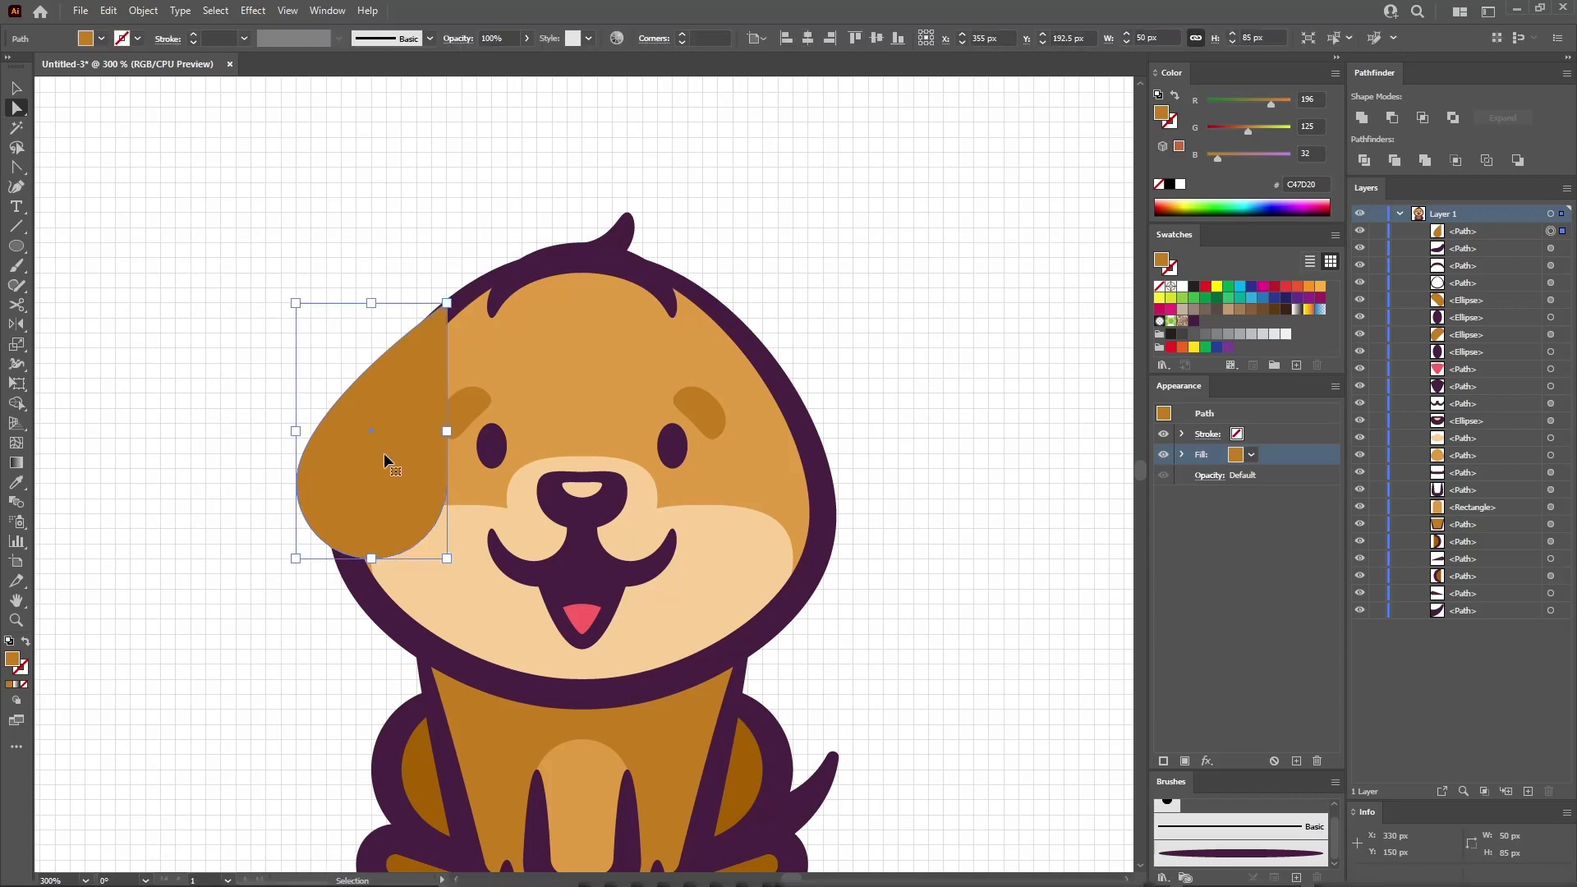
{"action": "key", "text": "ctrl+c"}
{"action": "key", "text": "ctrl+f"}
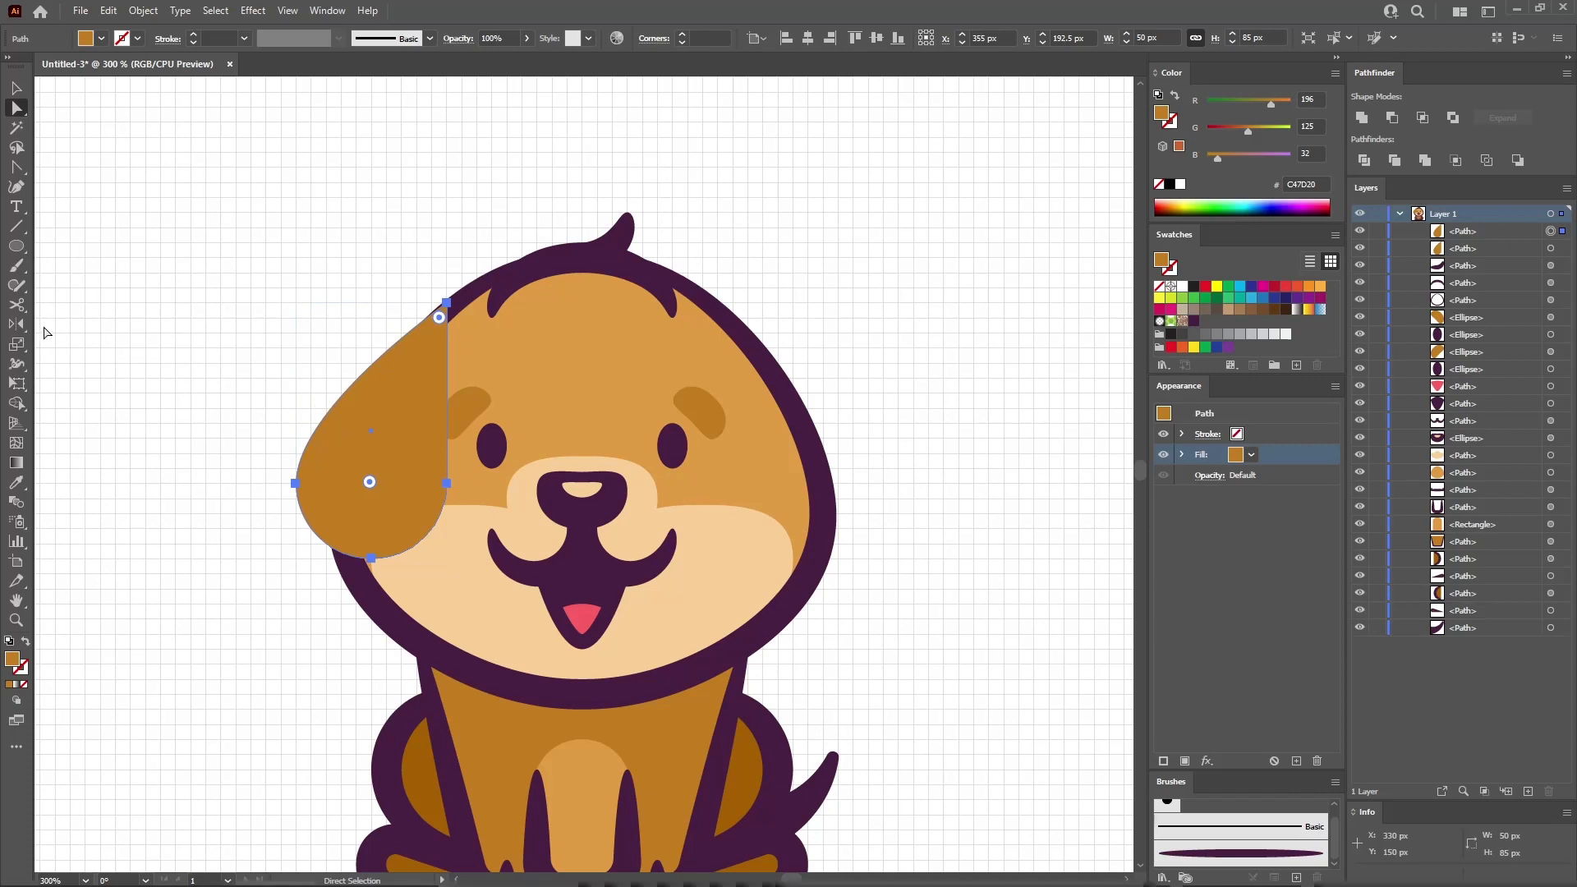
{"action": "left_click", "coordinate": [18, 325]}
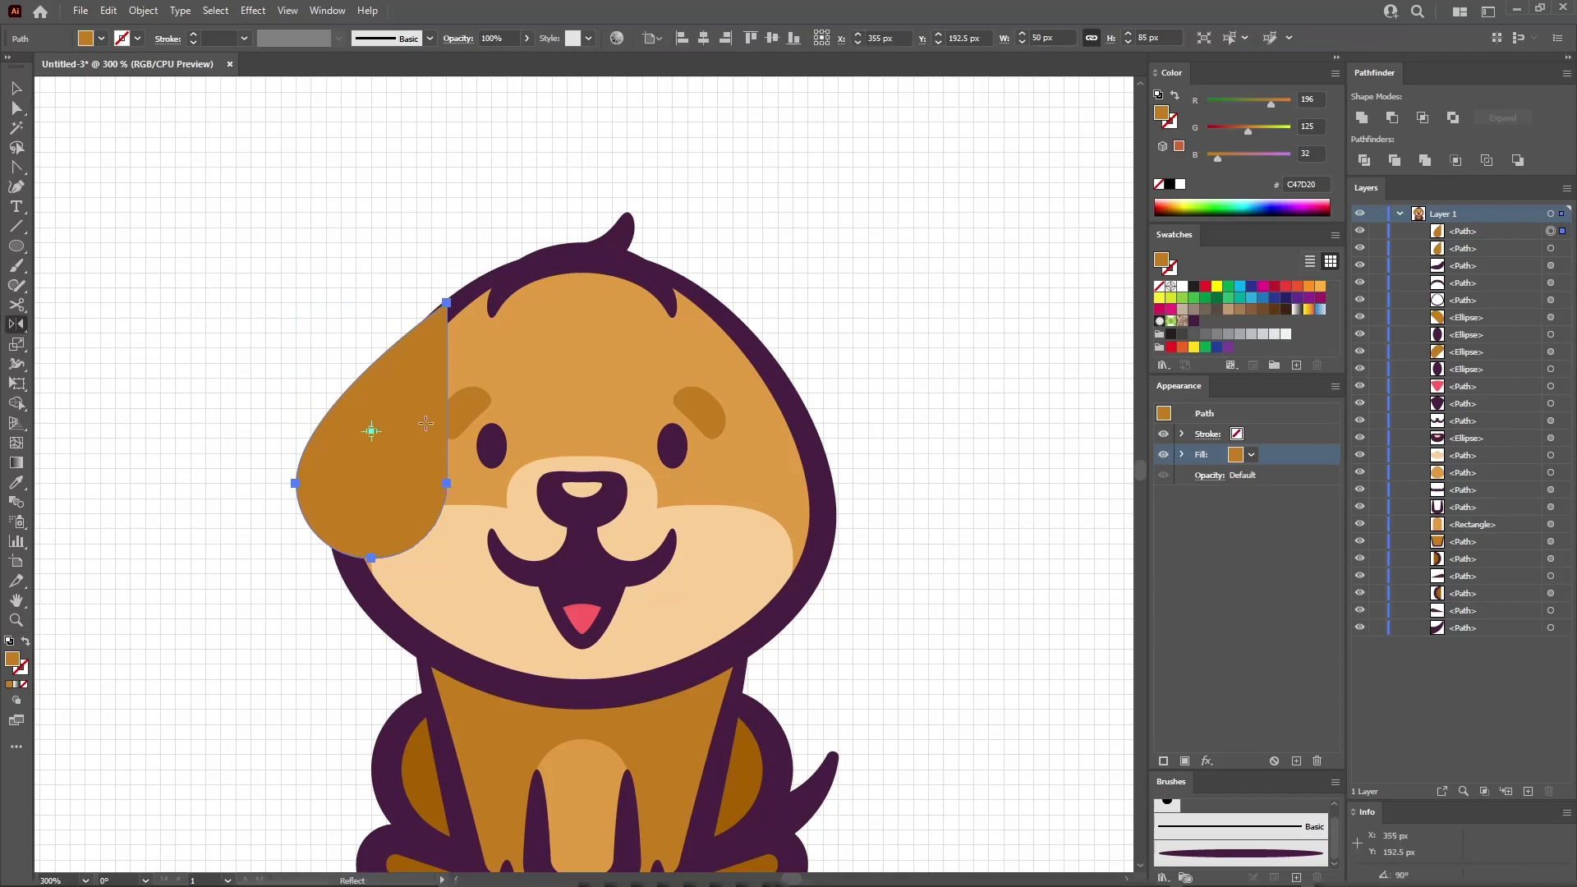
{"action": "left_click_drag", "start_coordinate": [426, 423], "coordinate": [744, 380]}
{"action": "left_click", "coordinate": [16, 88]}
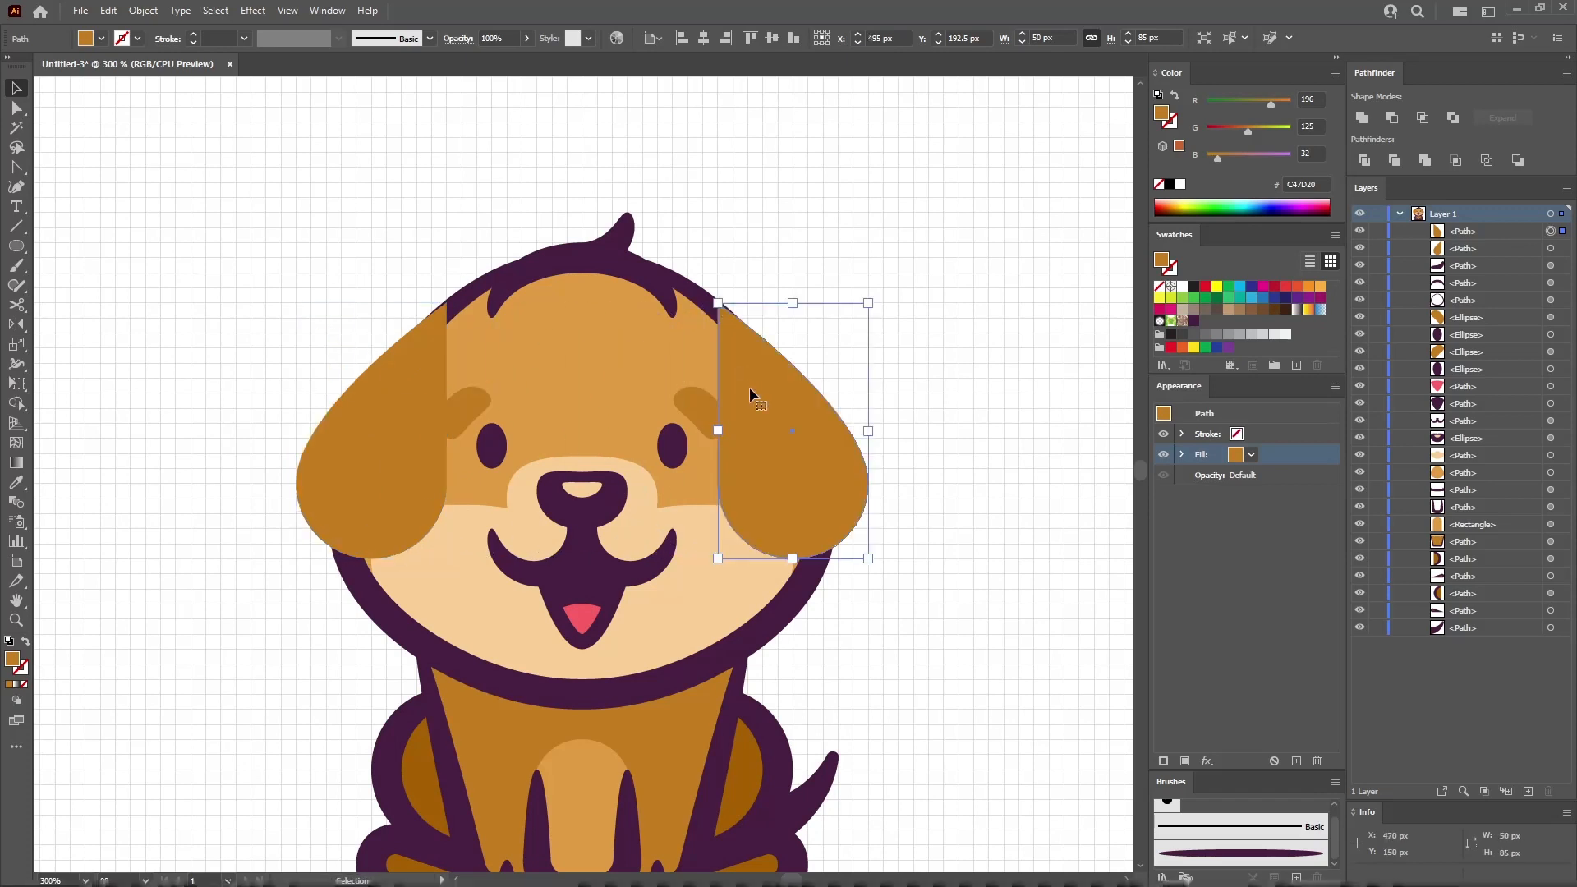
- Warp the dog's right-hand ear with a vertical Arc effect at -15% bend
{"action": "left_click", "coordinate": [251, 11]}
{"action": "mouse_move", "coordinate": [322, 227]}
{"action": "left_click", "coordinate": [458, 226]}
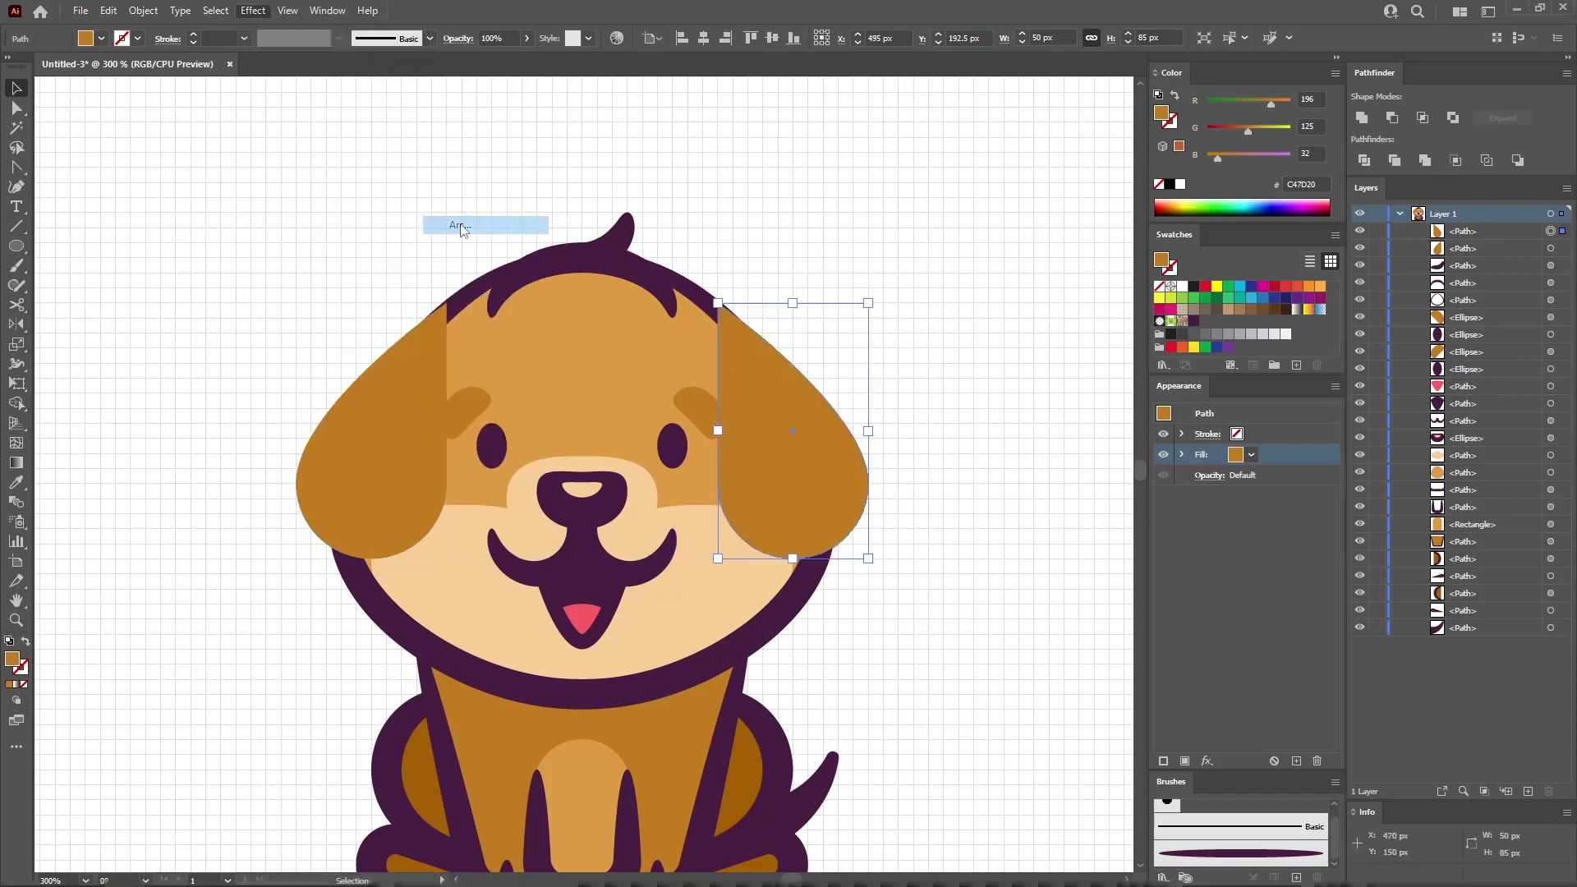
{"action": "left_click", "coordinate": [914, 226]}
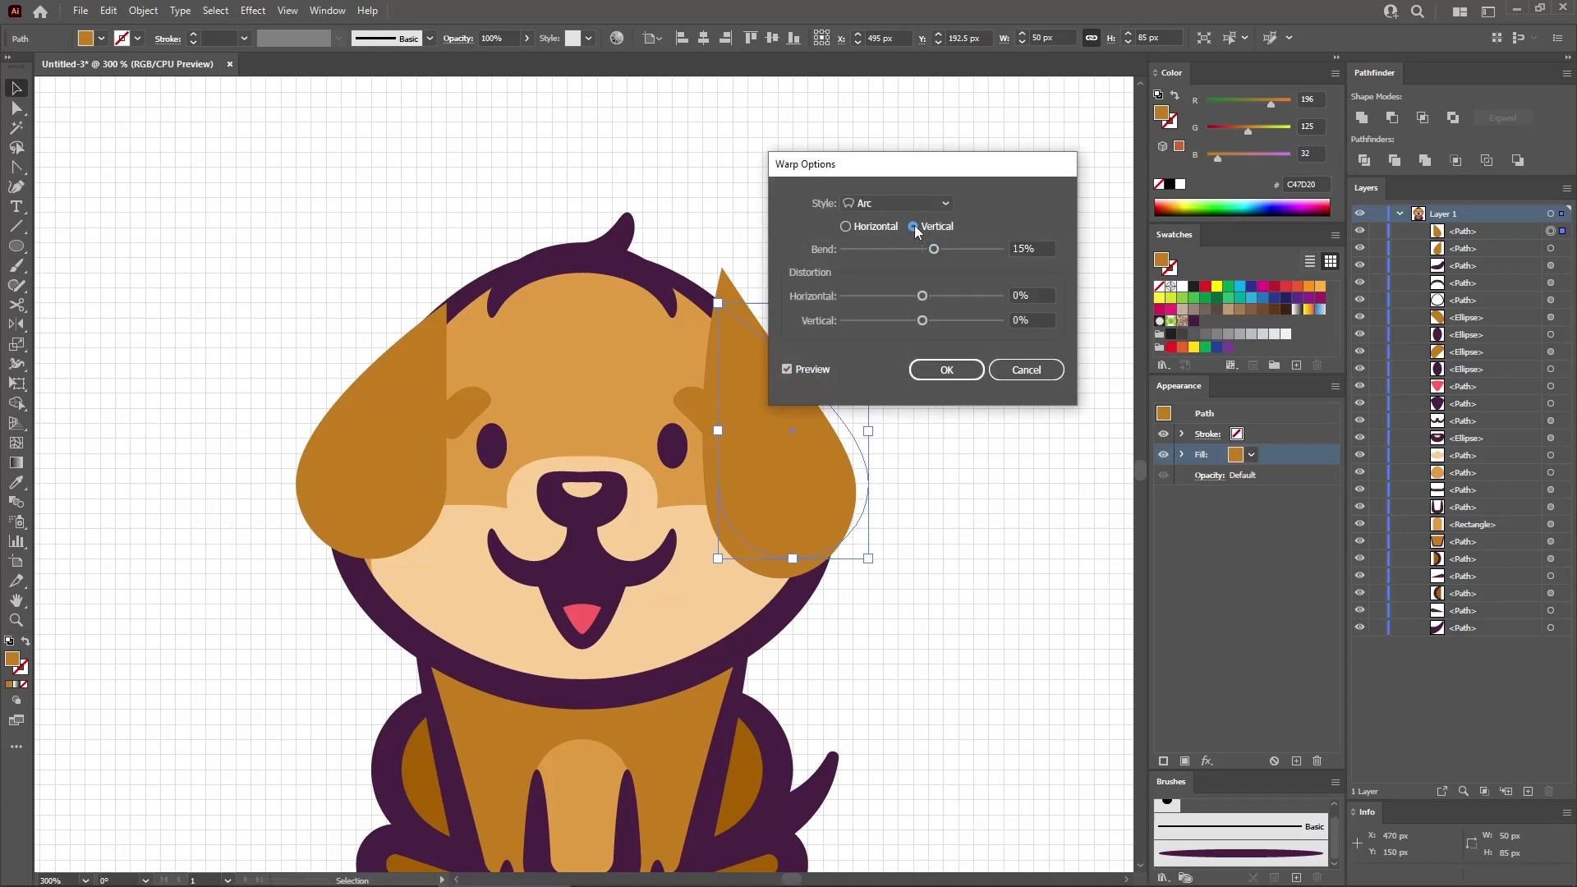
{"action": "left_click", "coordinate": [1014, 249]}
{"action": "type", "text": "-"}
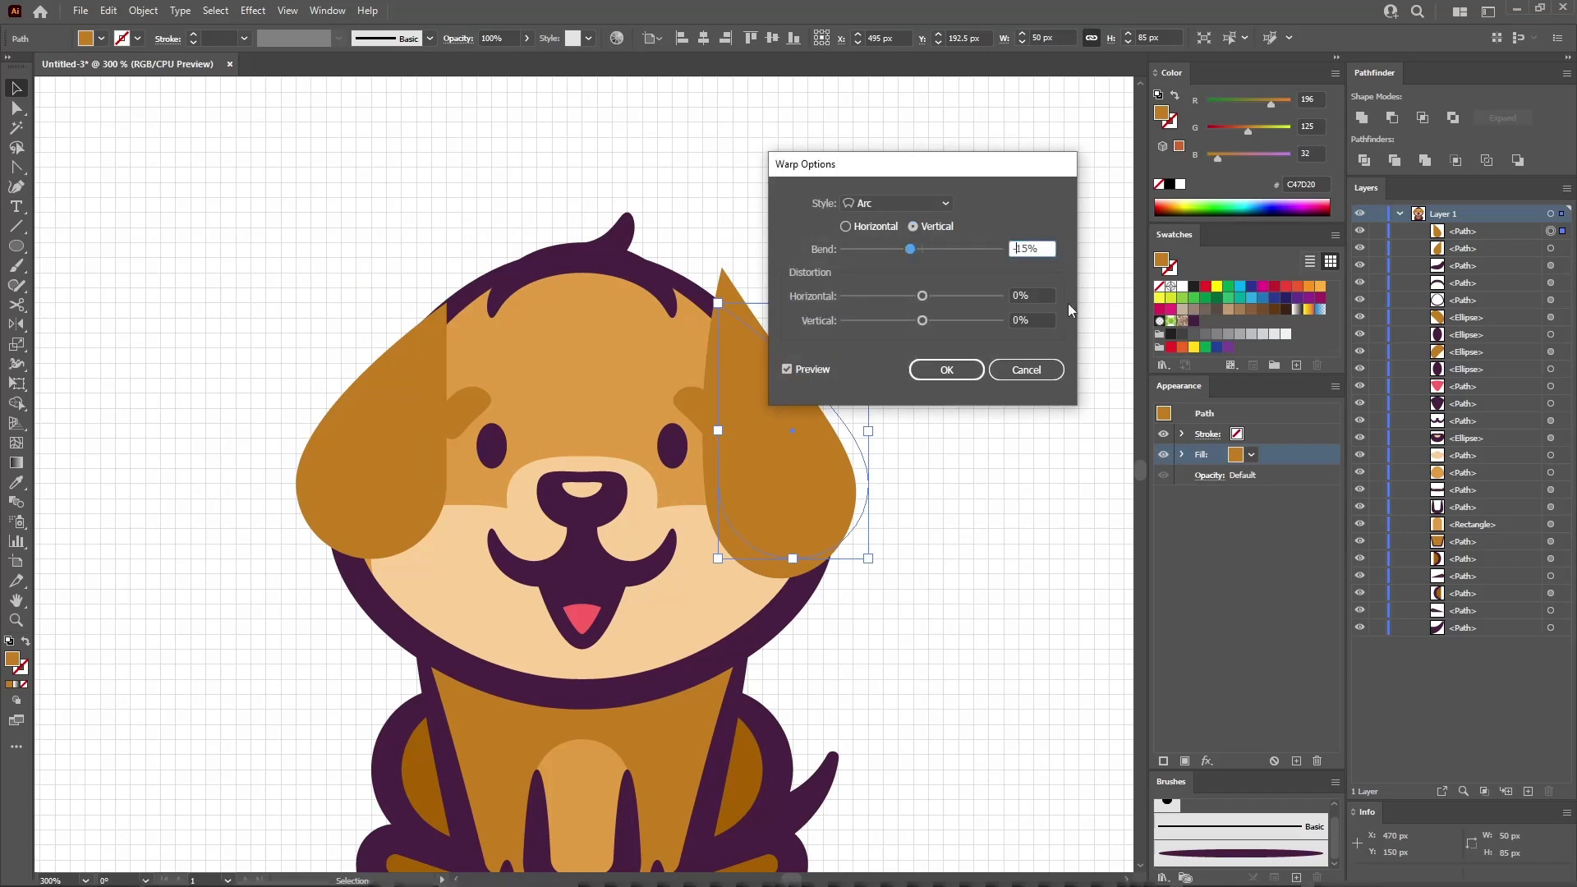
{"action": "left_click", "coordinate": [951, 370]}
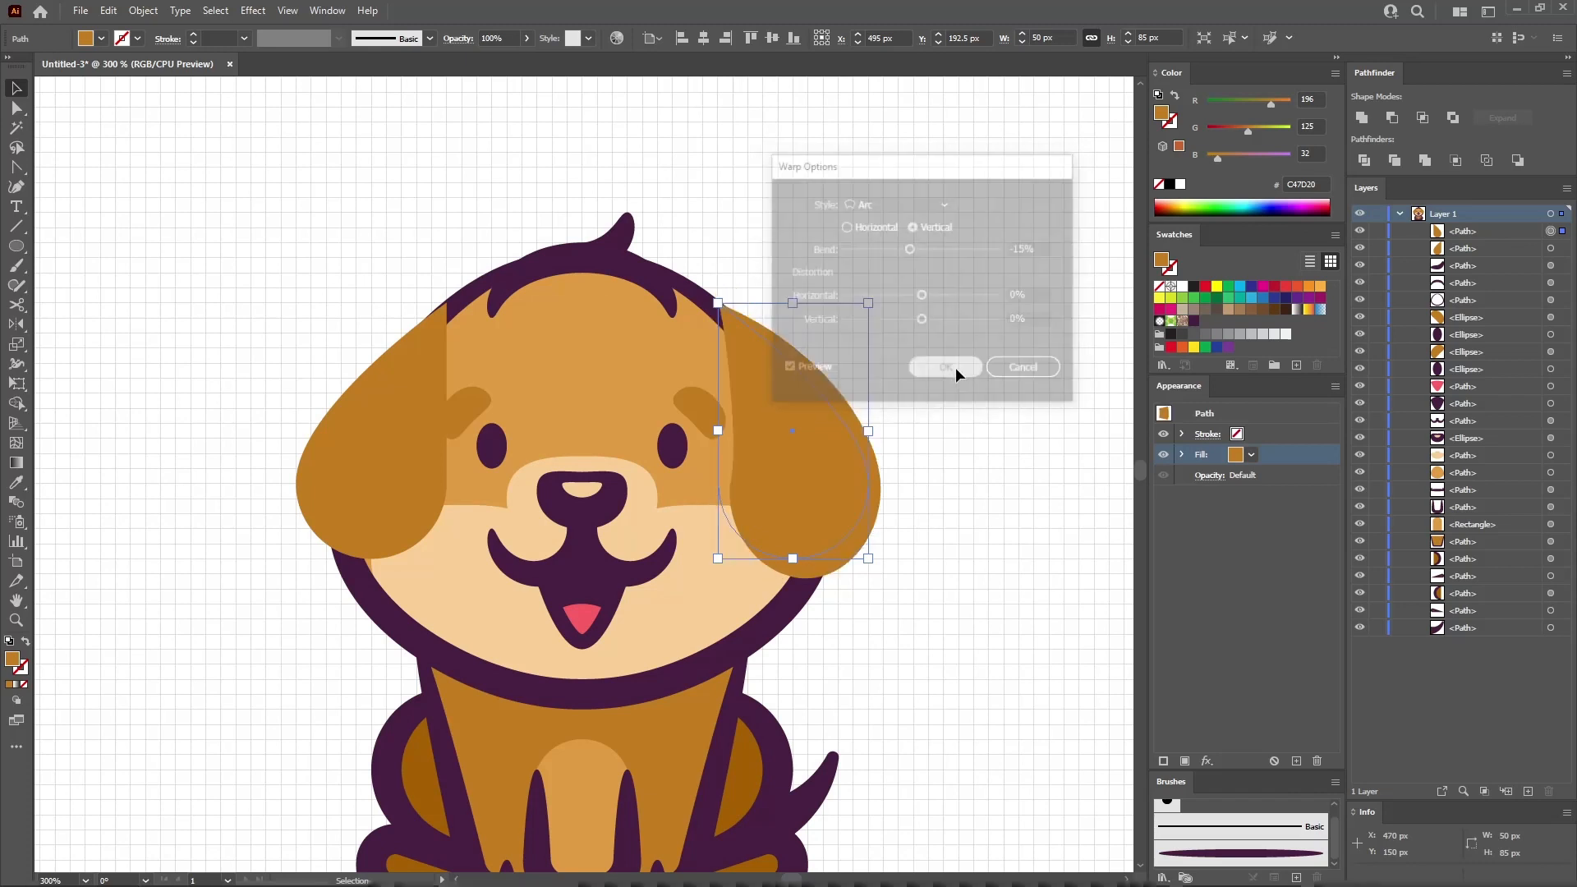
{"action": "left_click", "coordinate": [1007, 474]}
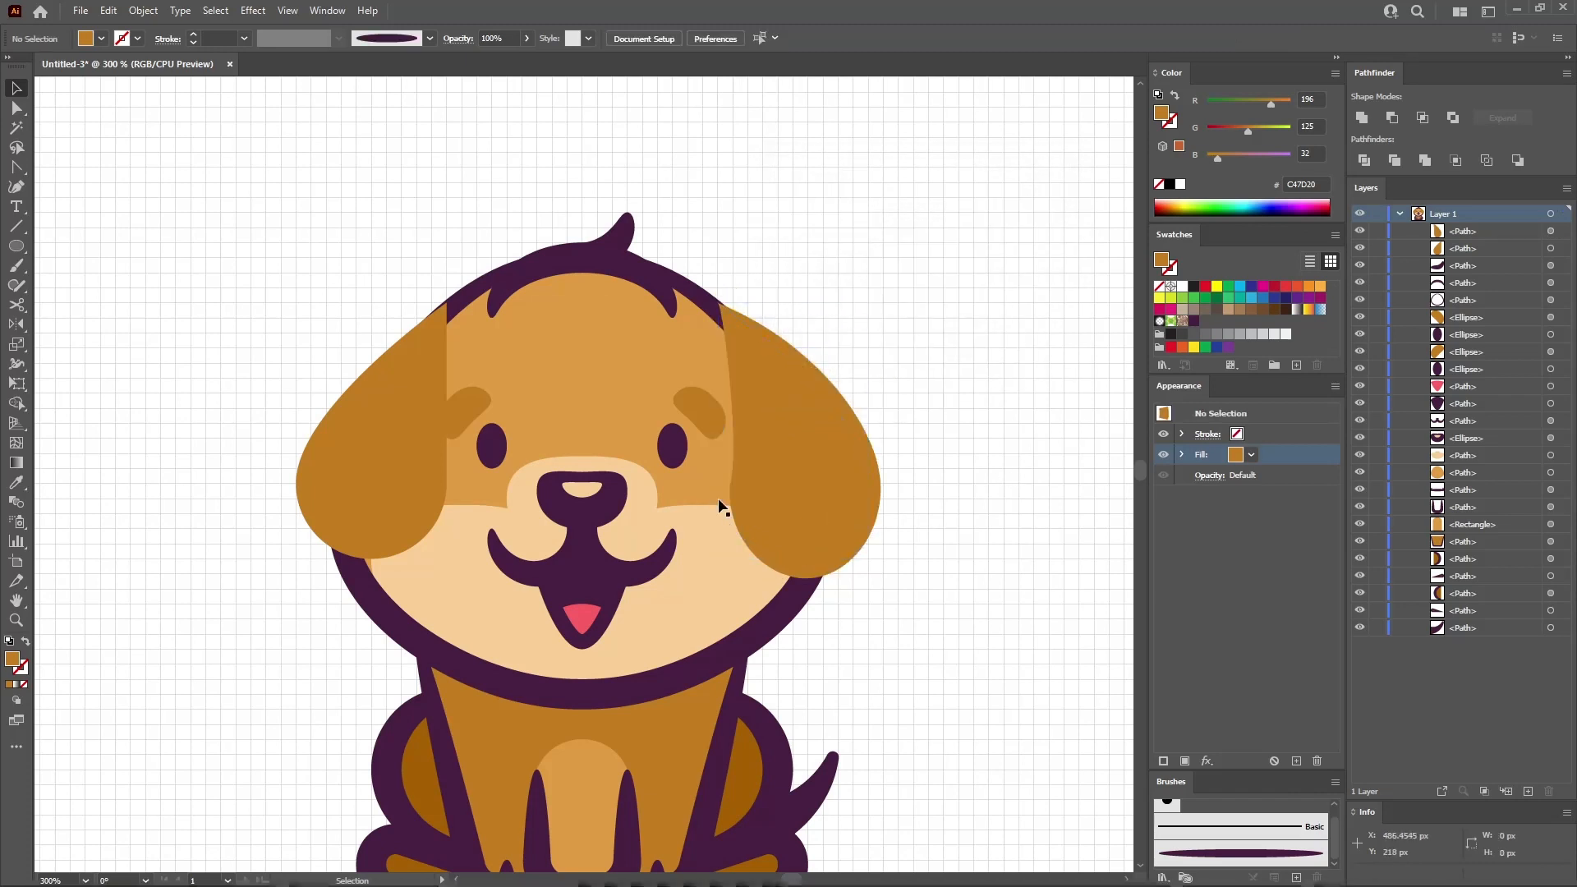
- Warp the left-hand ear with a vertical Arc effect at 15% bend, mirroring the other ear
{"action": "left_click", "coordinate": [371, 439]}
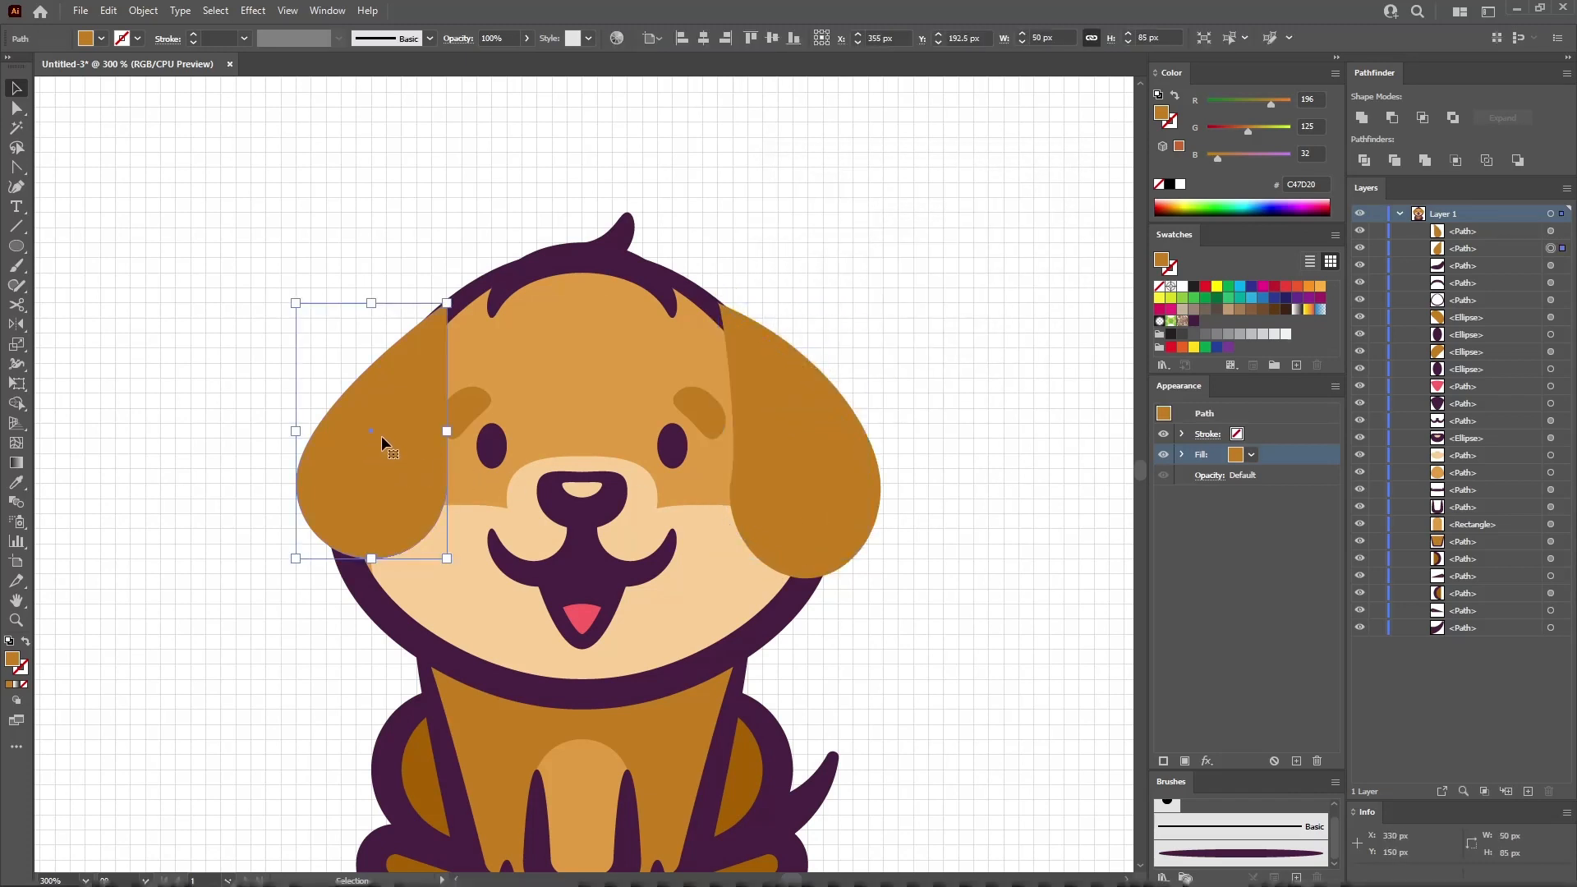
{"action": "left_click", "coordinate": [258, 16]}
{"action": "mouse_move", "coordinate": [351, 223]}
{"action": "left_click", "coordinate": [471, 223]}
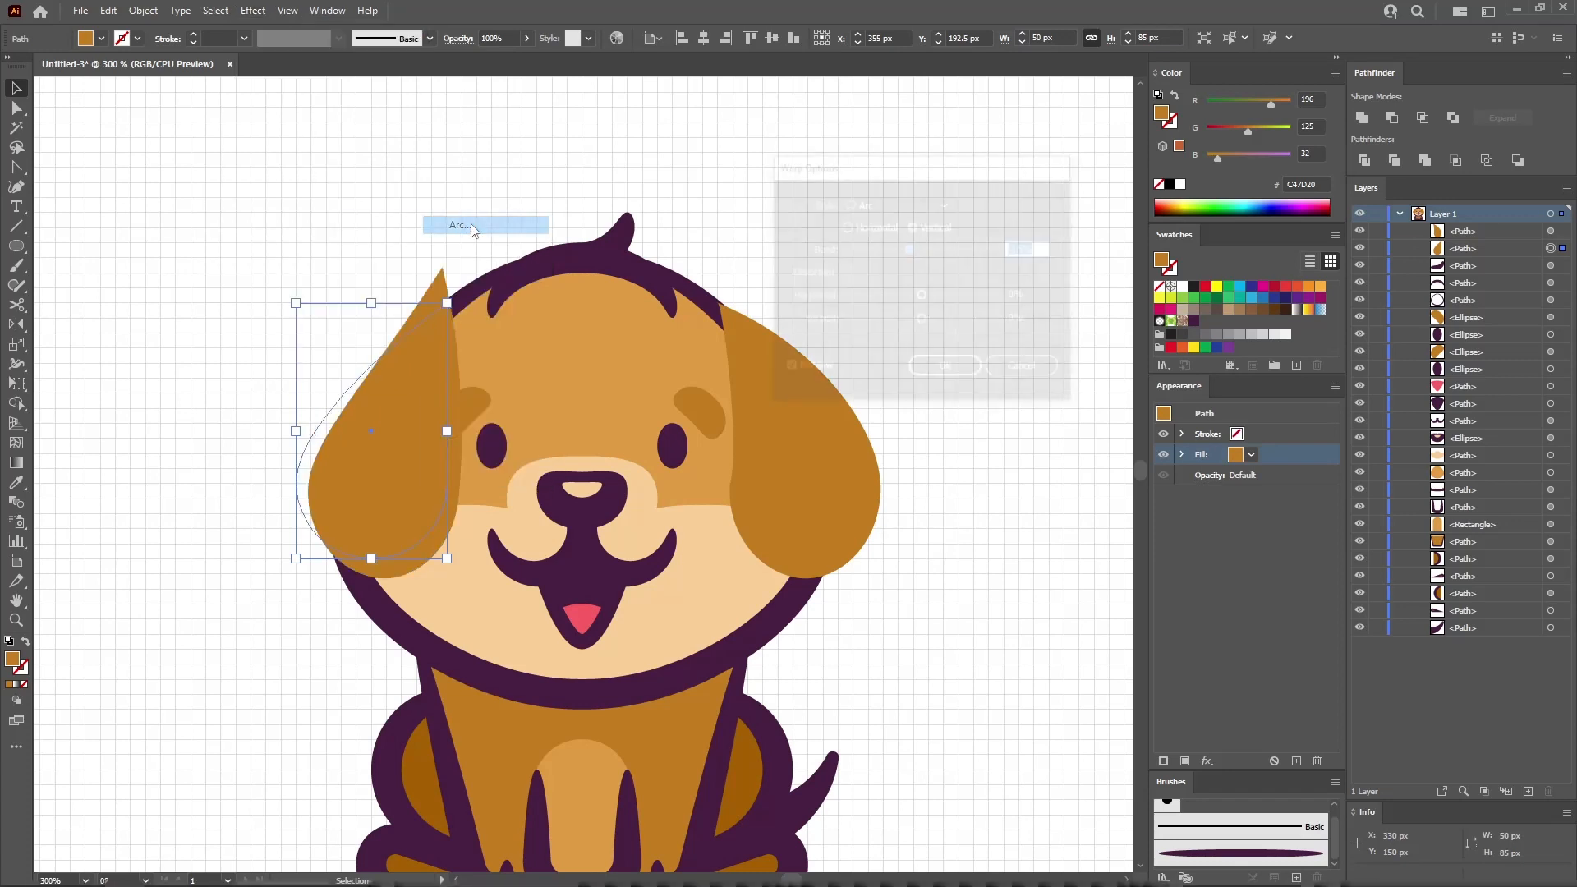
{"action": "left_click", "coordinate": [914, 227]}
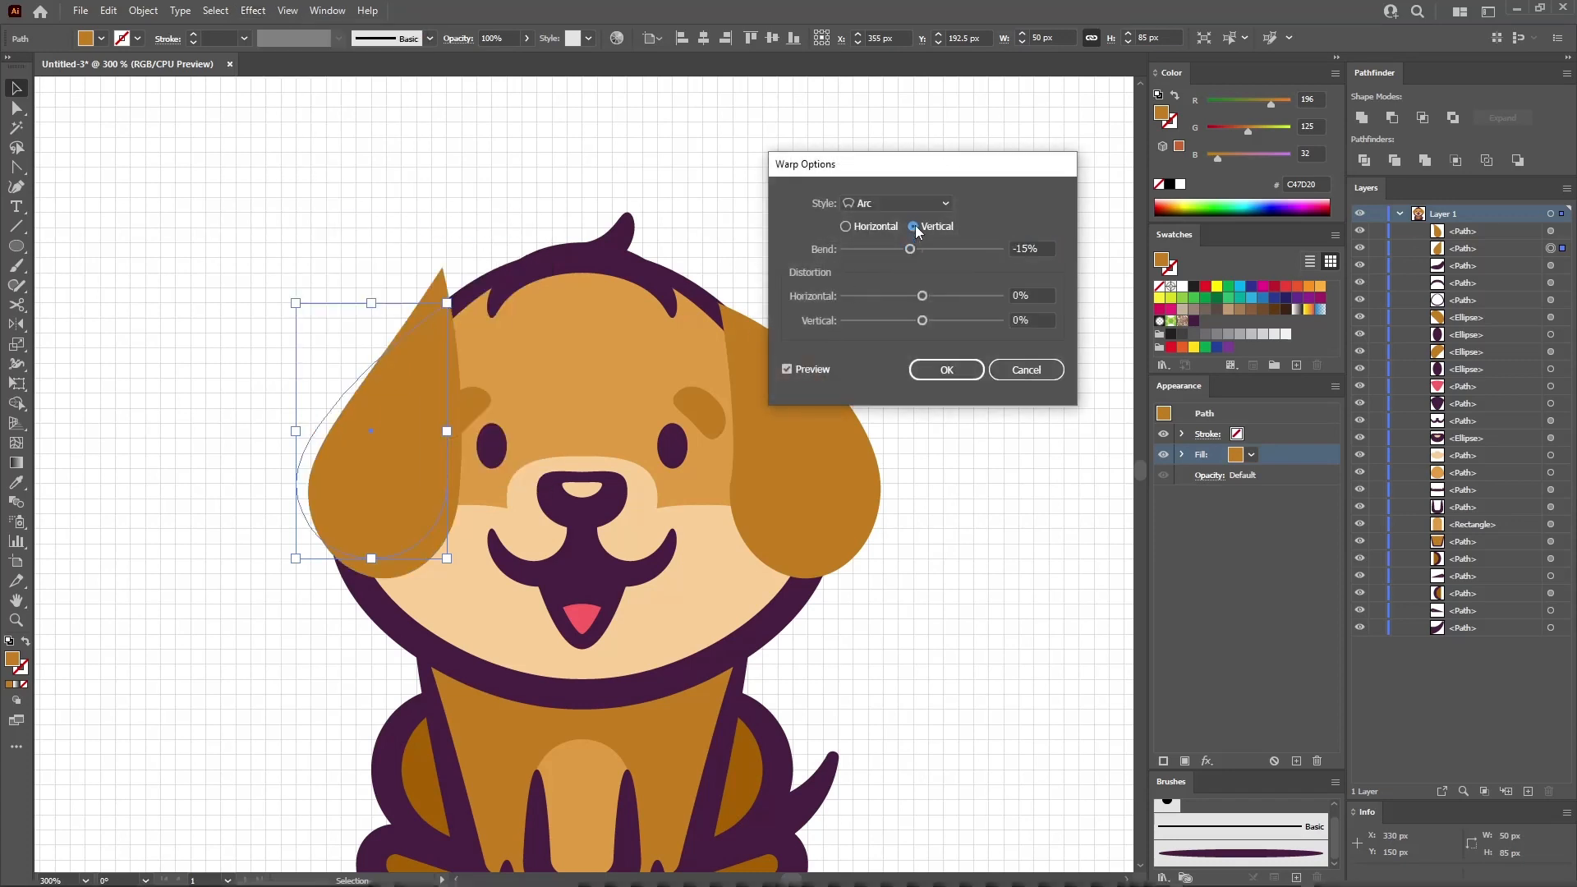
{"action": "left_click_drag", "start_coordinate": [1017, 247], "coordinate": [1003, 260]}
{"action": "key", "text": "BackSpace"}
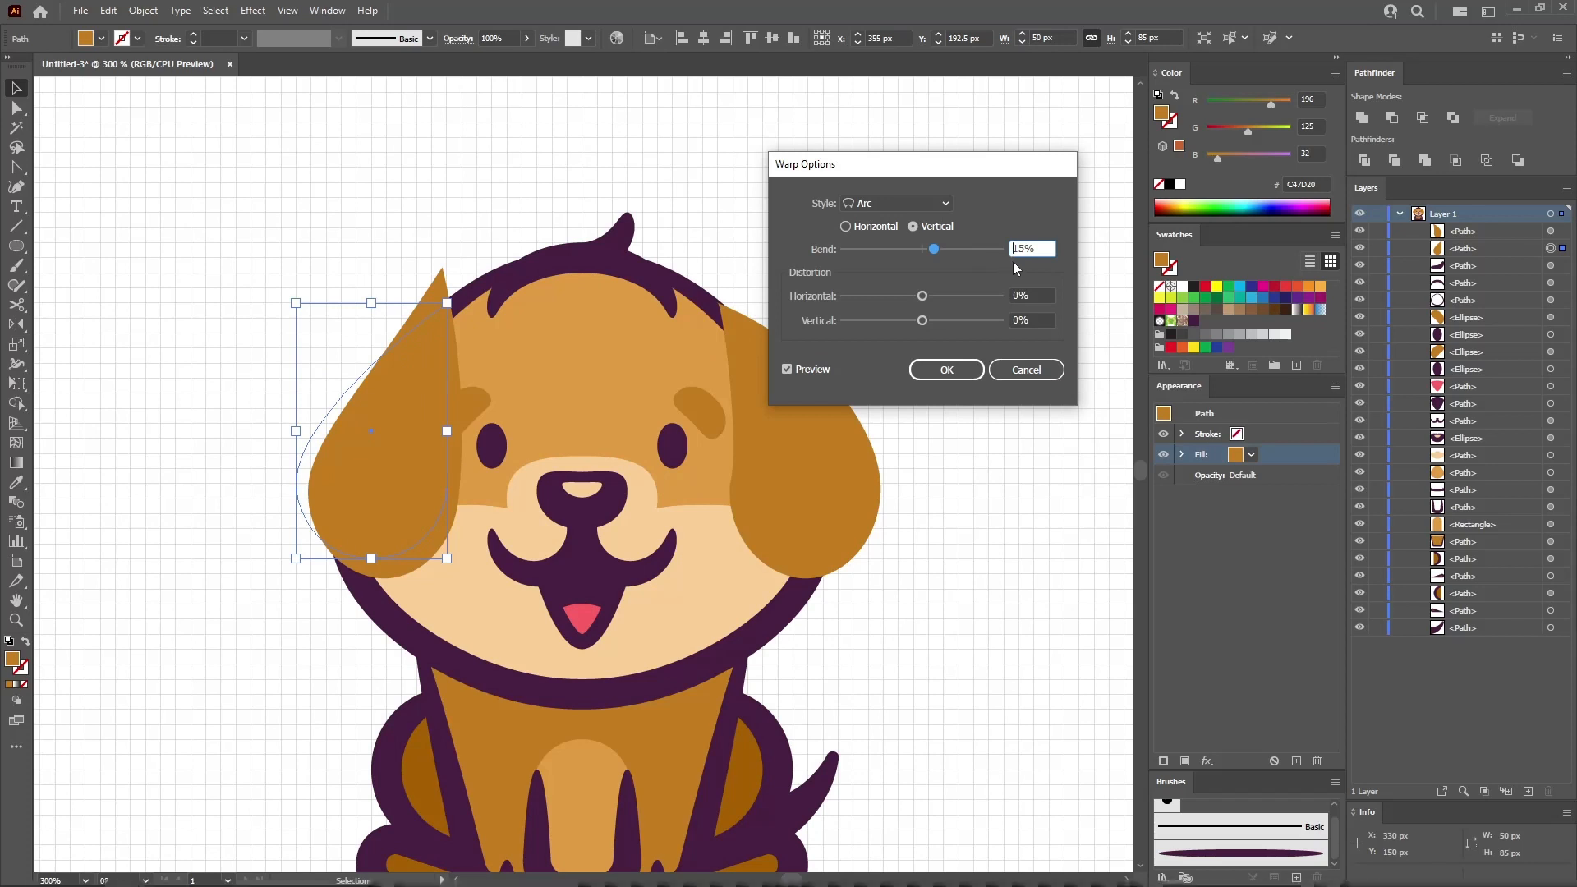
{"action": "left_click", "coordinate": [948, 369]}
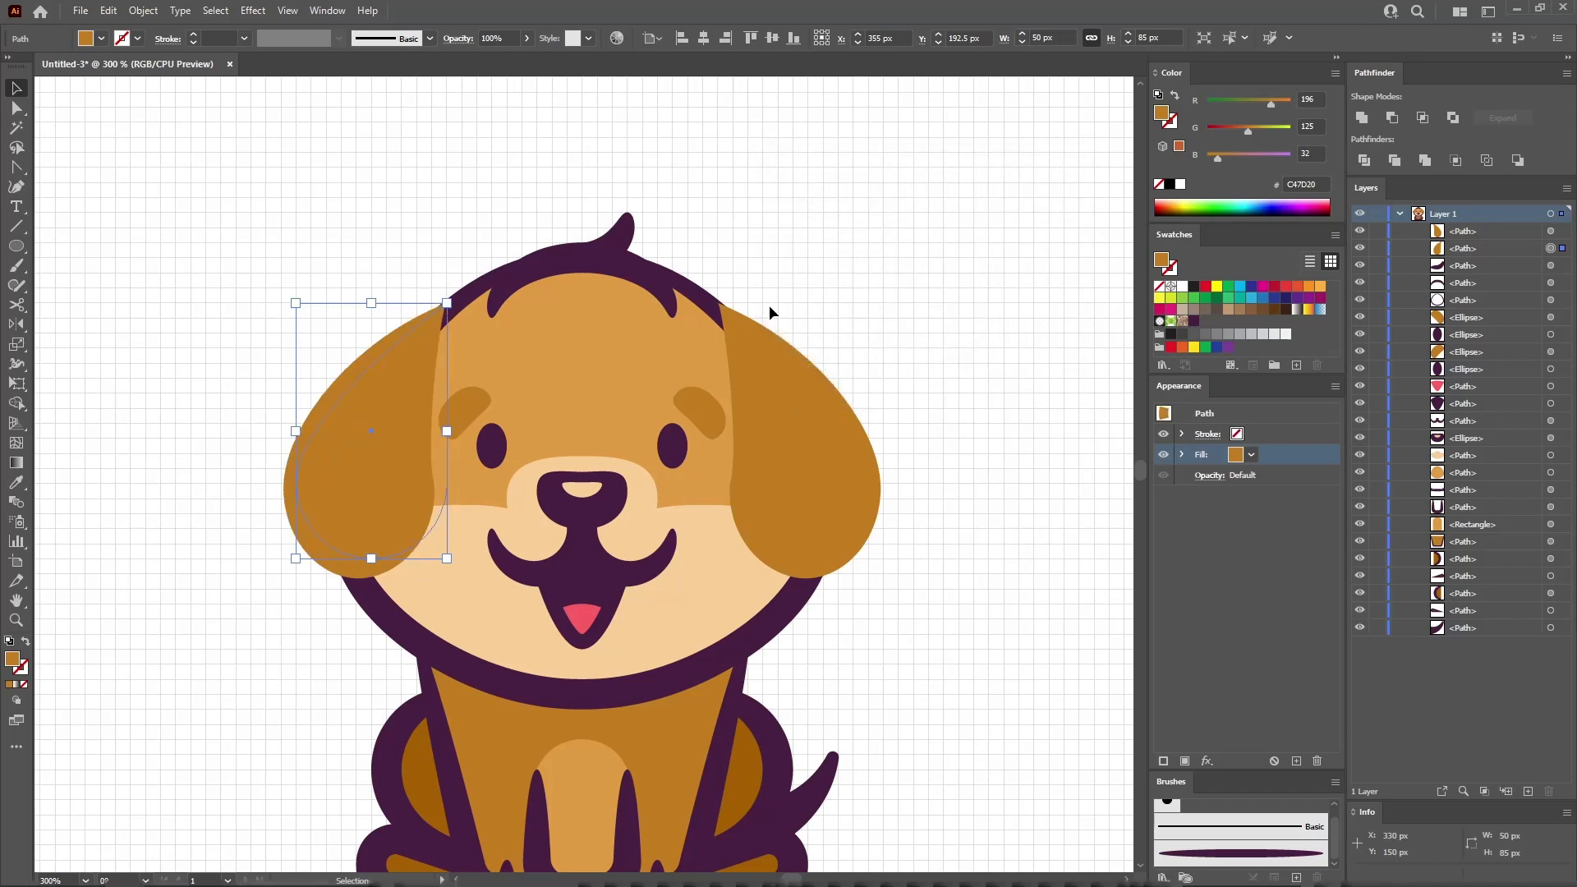
- Expand the appearance of both warped ears and apply the dark purple tapered art brush to their strokes
{"action": "left_click", "coordinate": [780, 445], "text": "shift"}
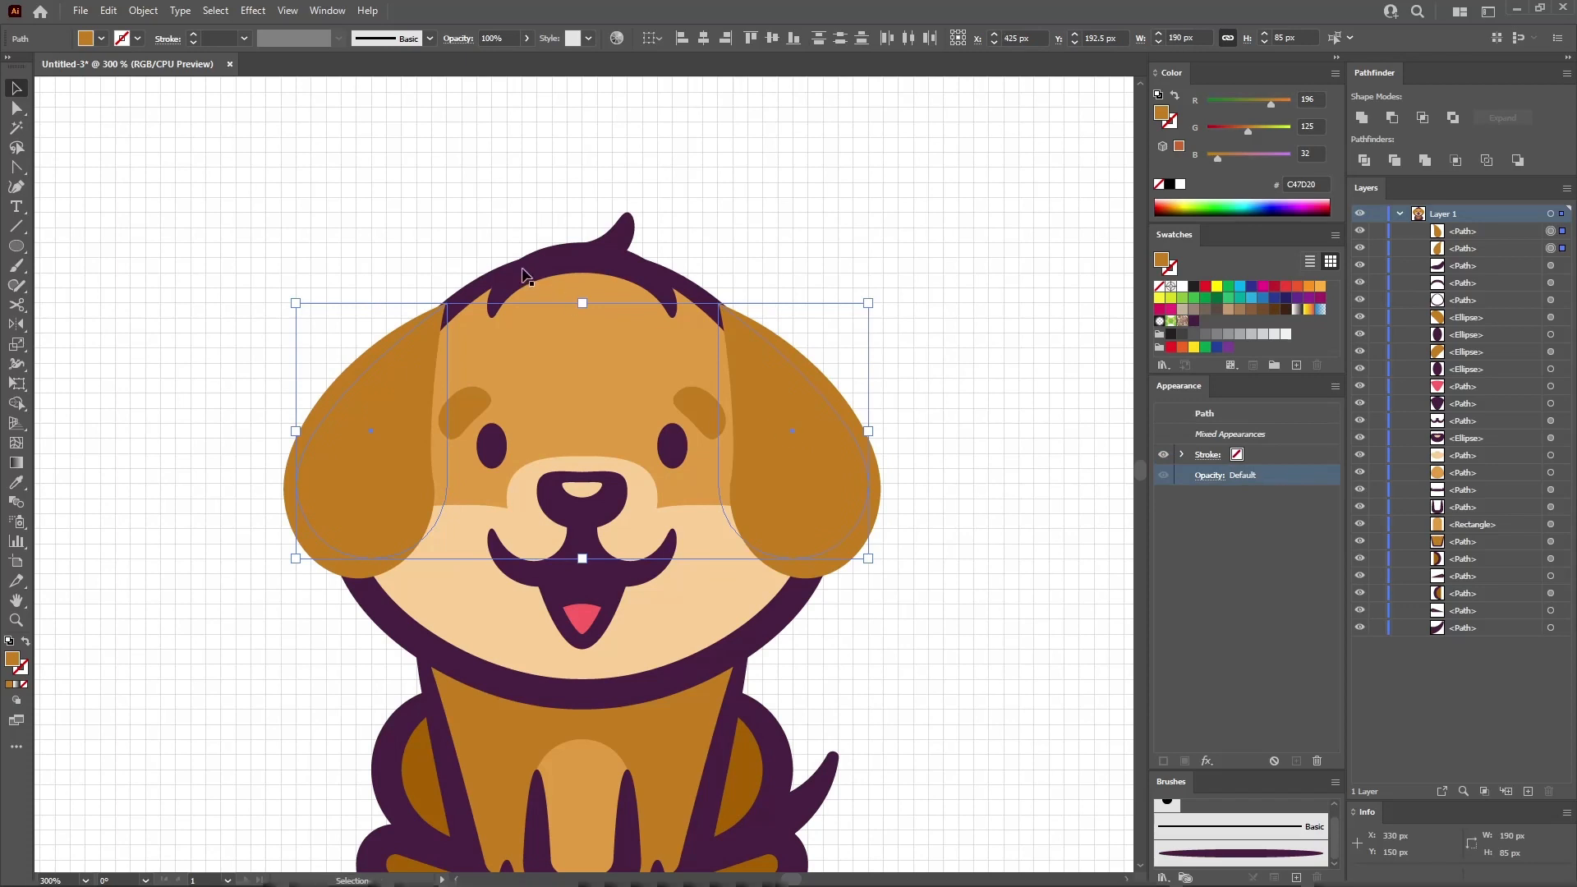
{"action": "left_click", "coordinate": [143, 10]}
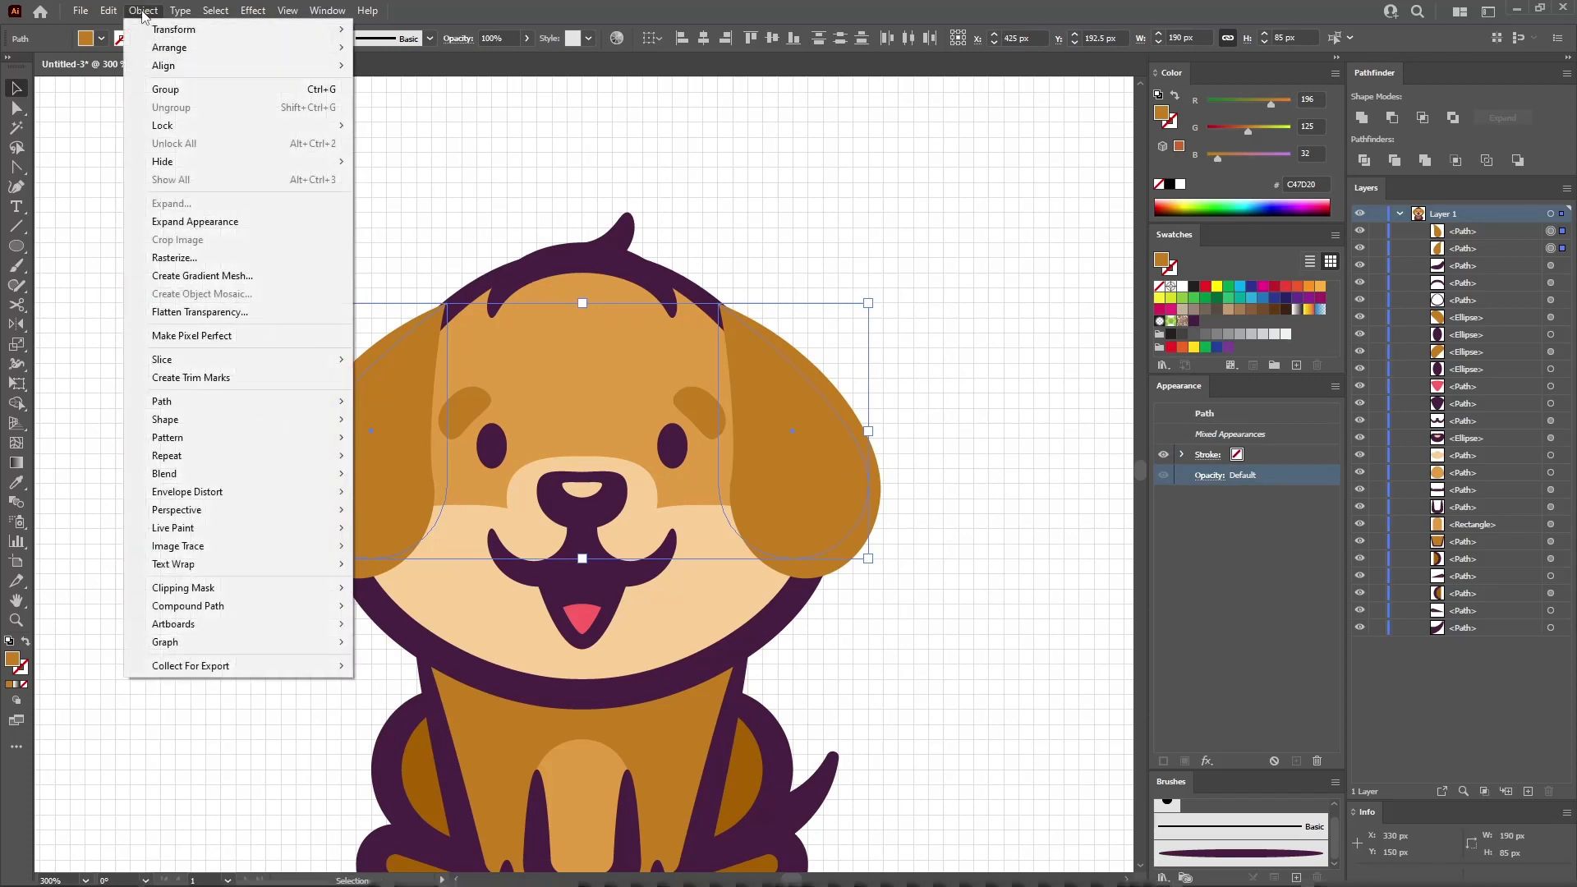
{"action": "left_click", "coordinate": [197, 221]}
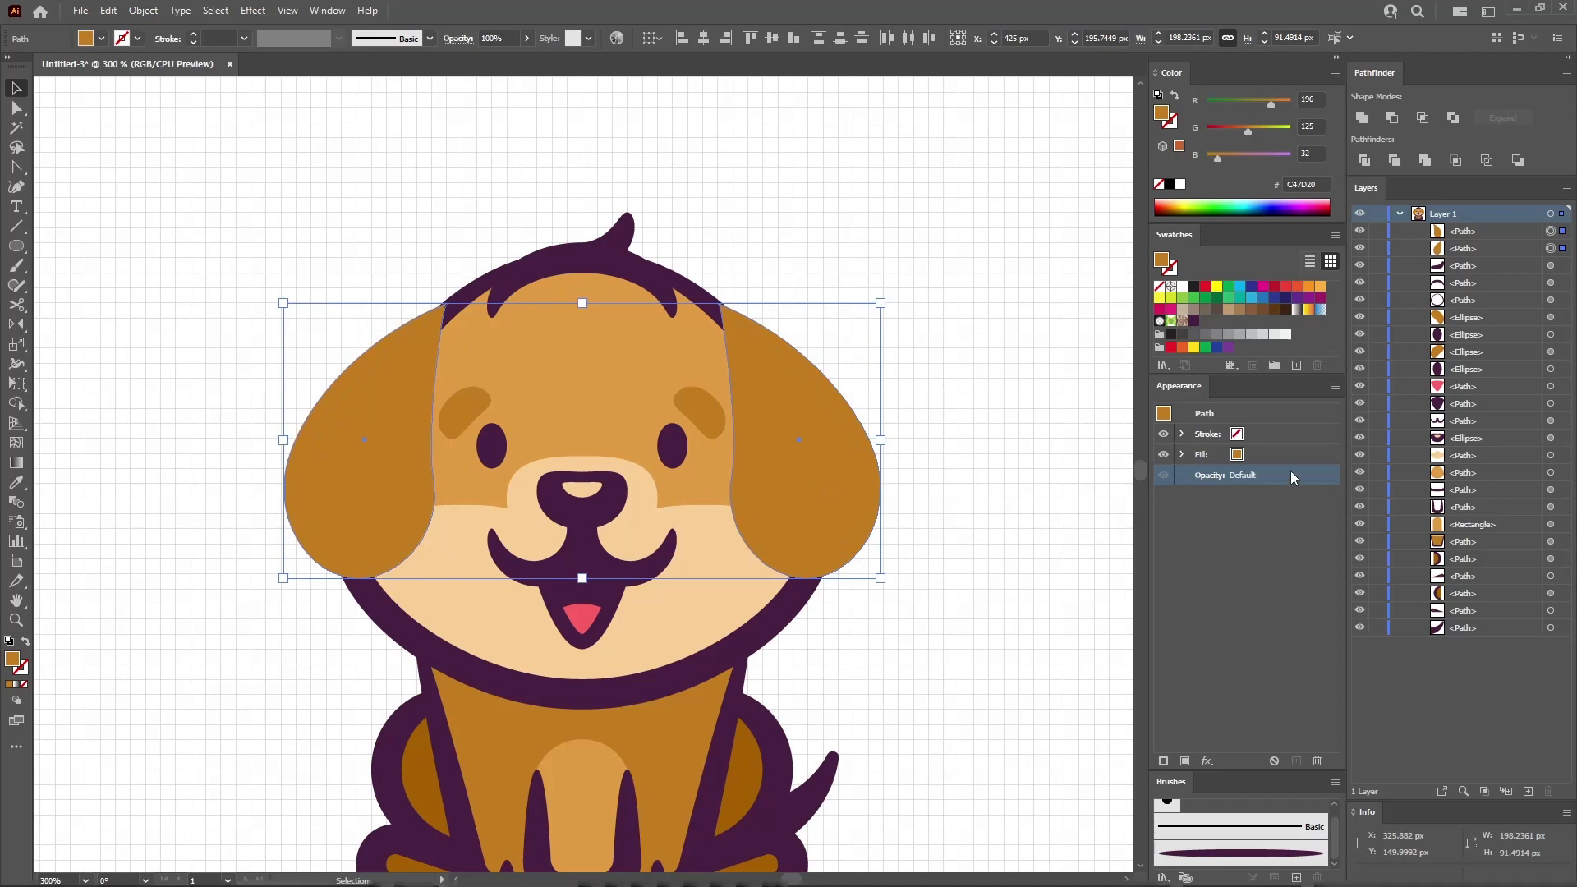
{"action": "left_click", "coordinate": [1288, 431]}
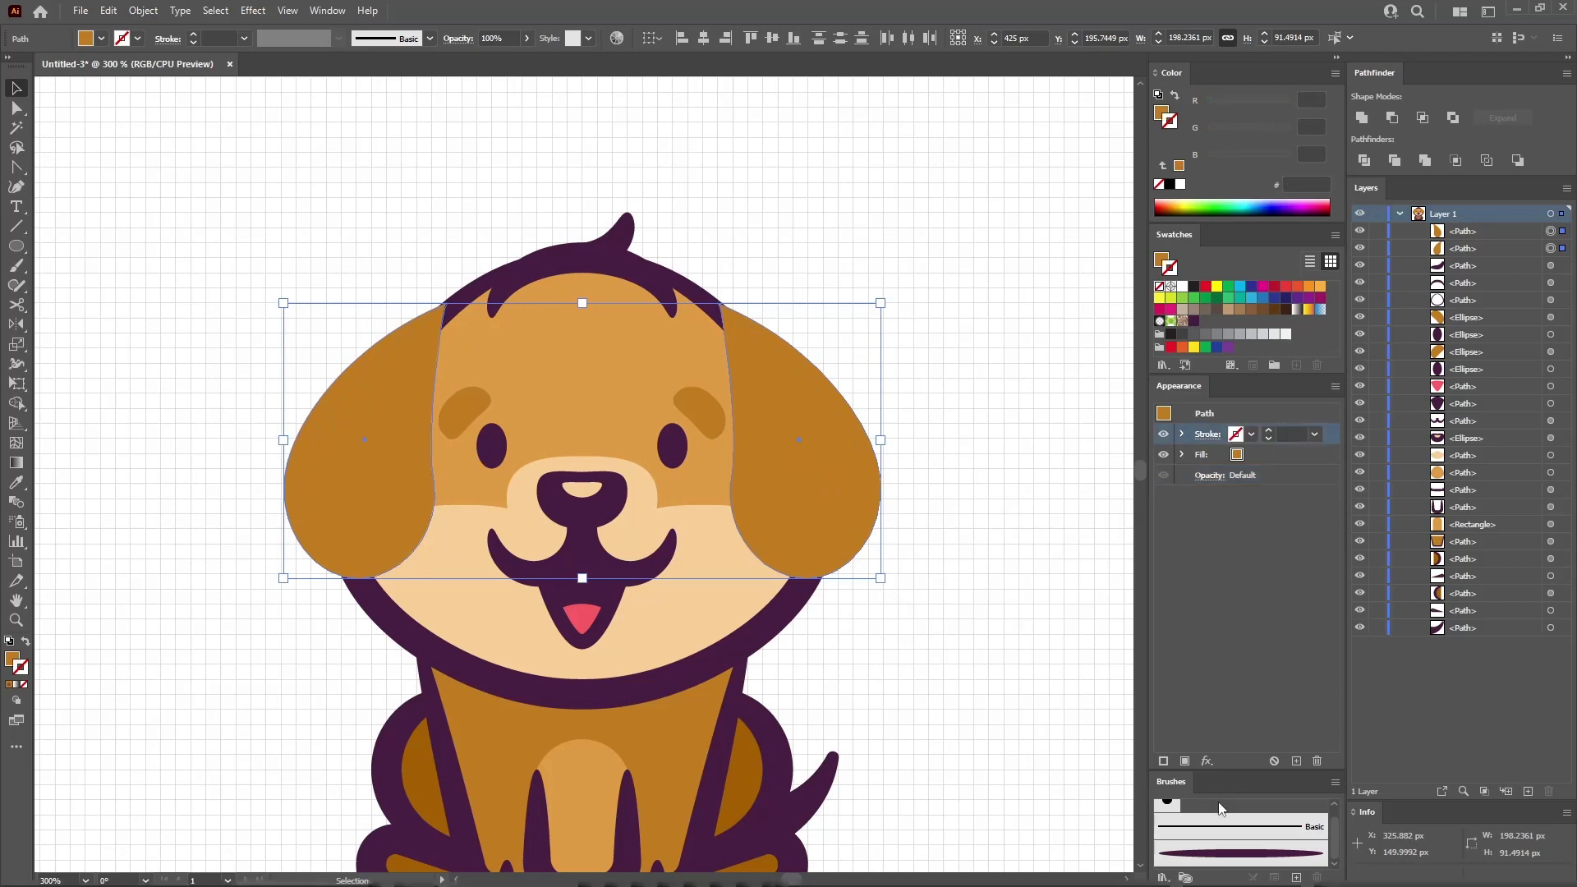
{"action": "left_click", "coordinate": [1212, 854]}
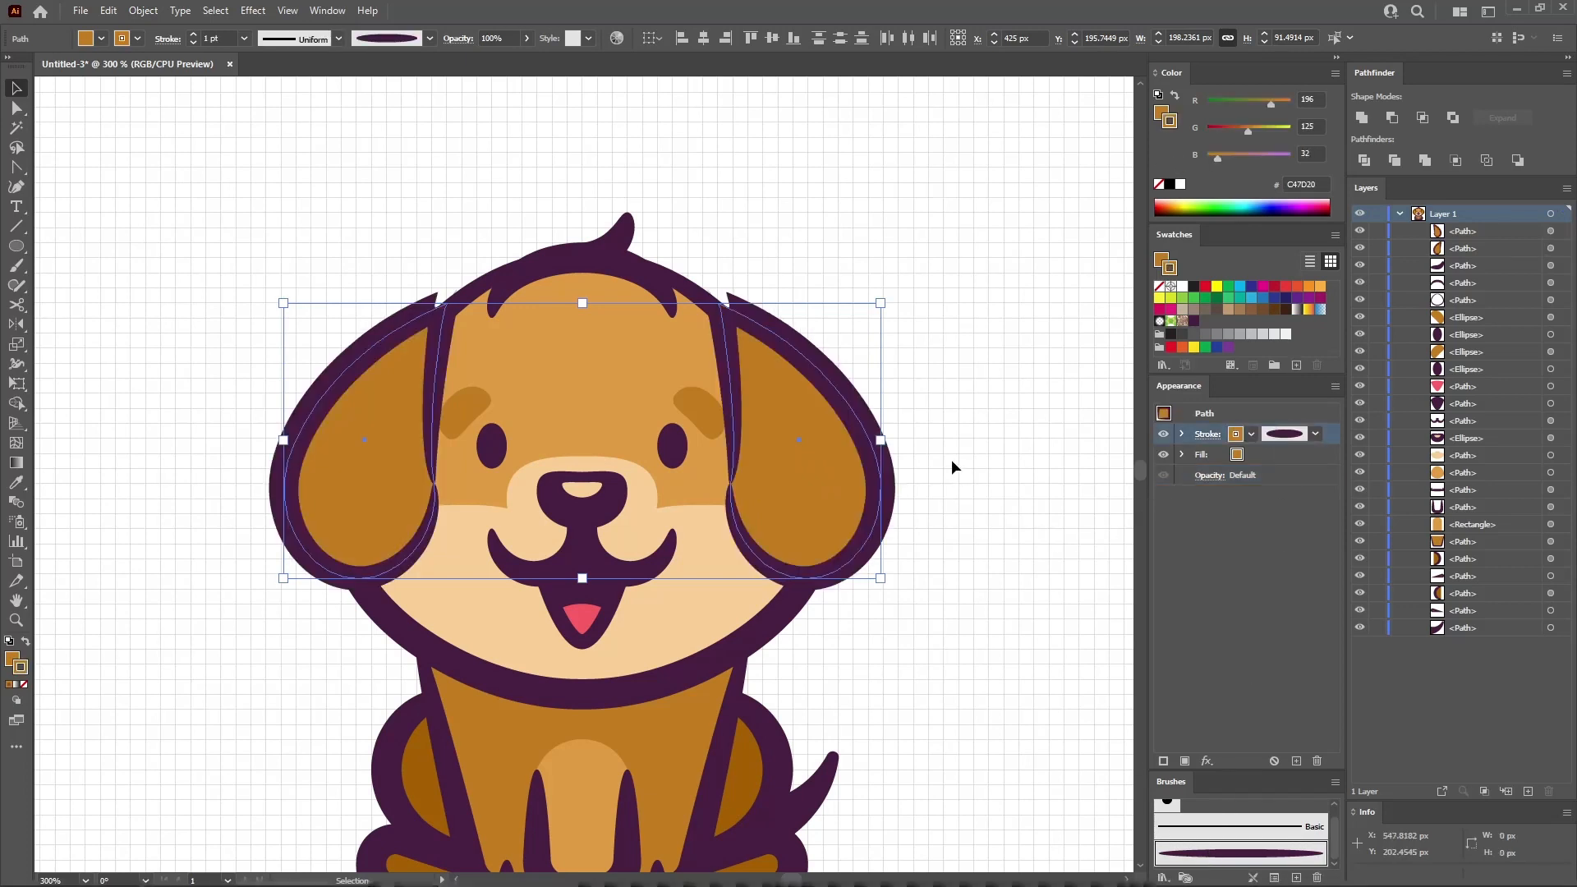
{"action": "left_click", "coordinate": [950, 460]}
- Cut both ear paths at their top anchor points so the brush strokes start and end there
{"action": "left_click", "coordinate": [16, 108]}
{"action": "left_click", "coordinate": [356, 428]}
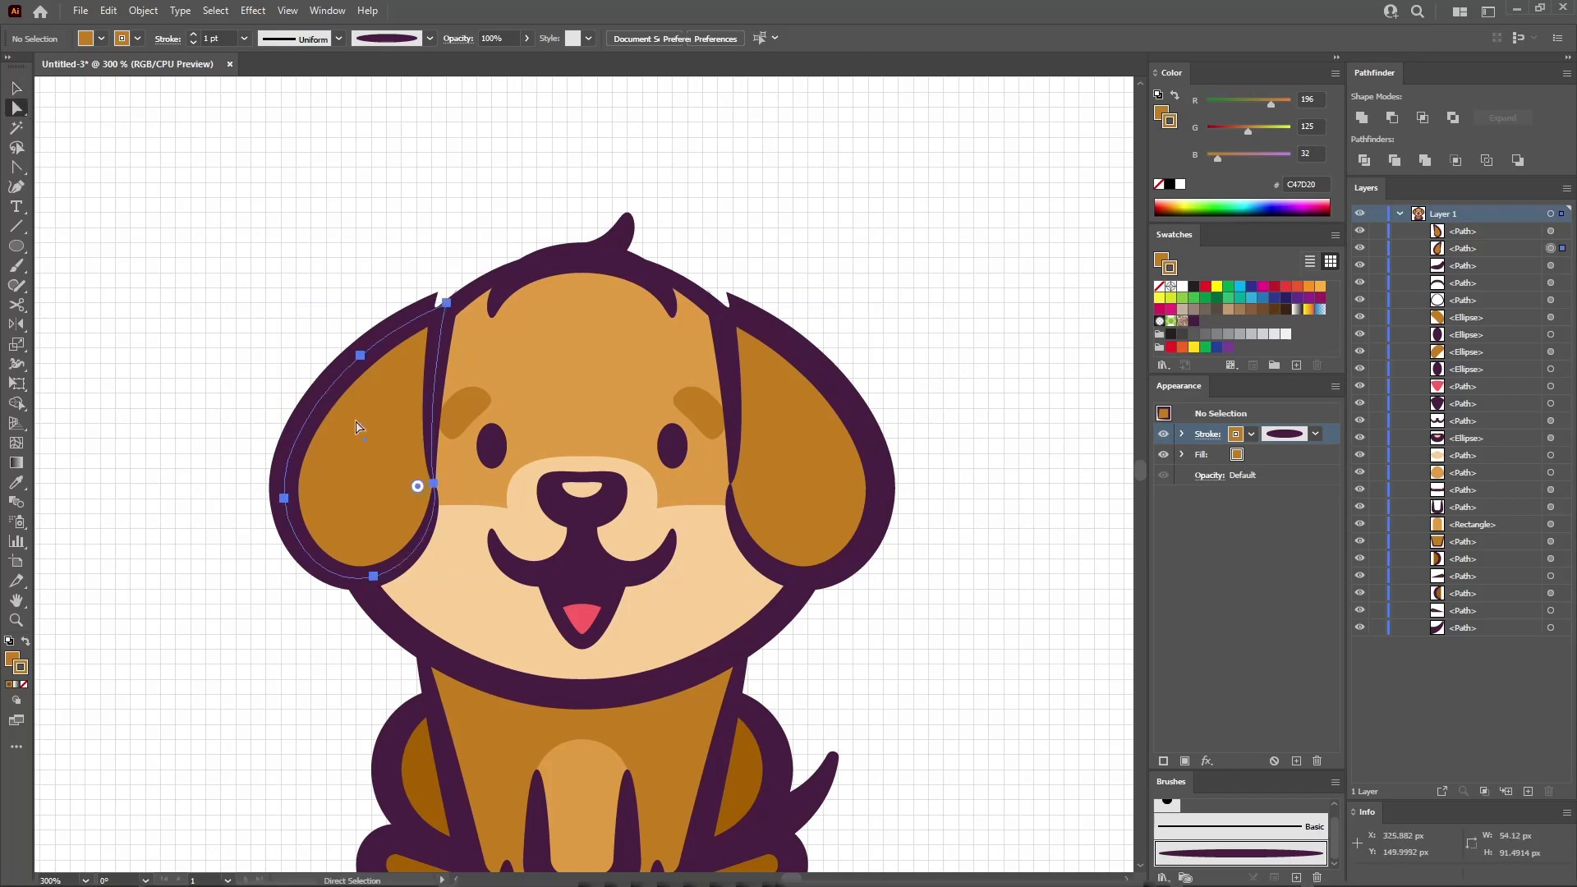
{"action": "left_click", "coordinate": [446, 303]}
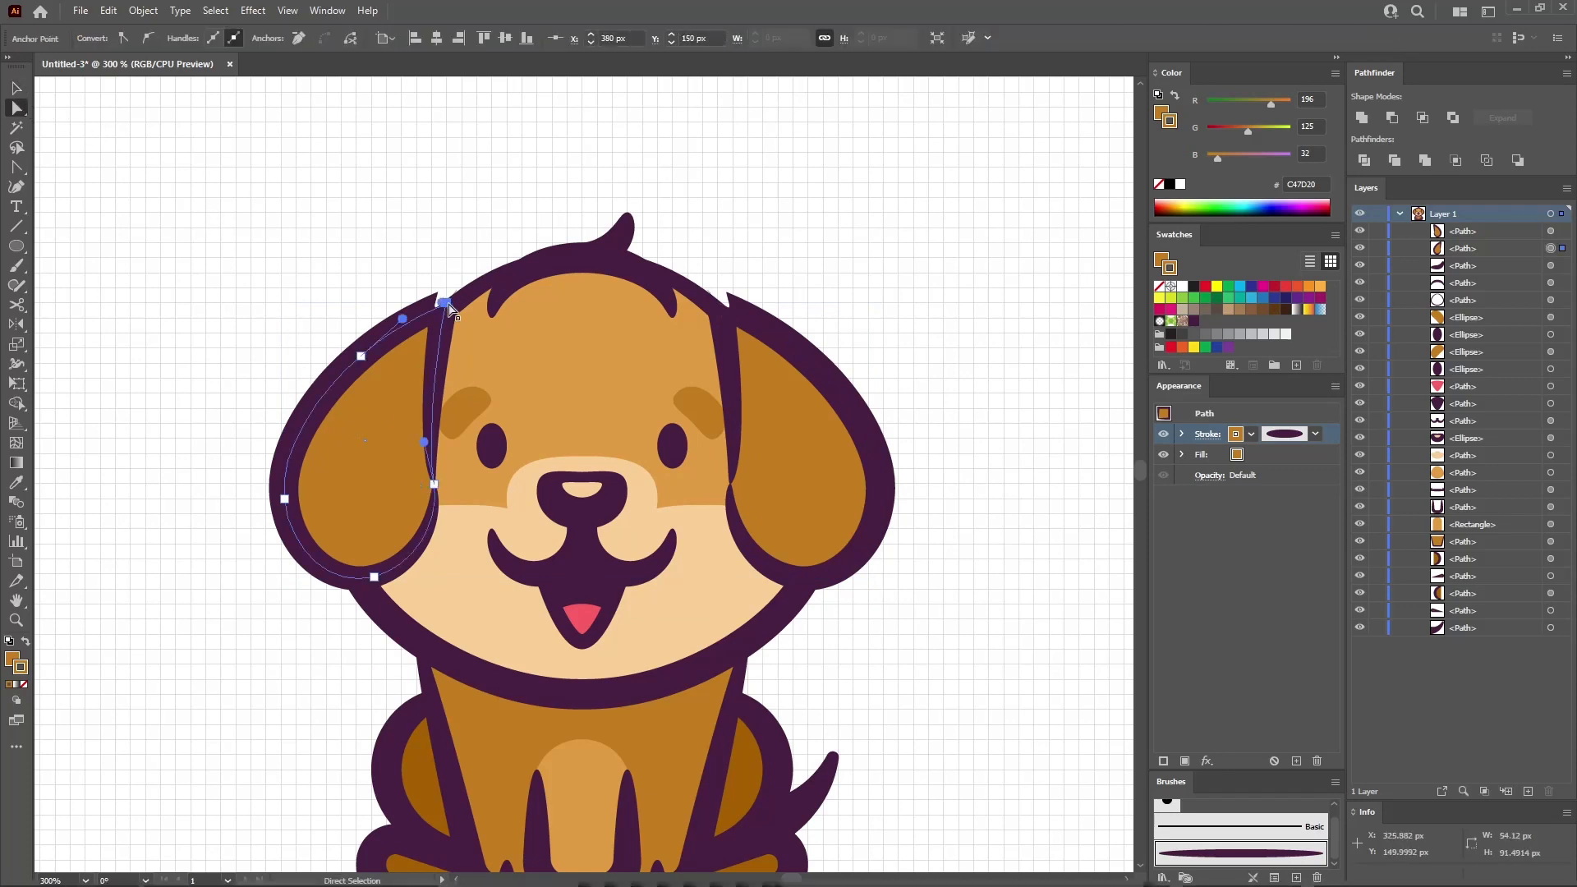
{"action": "left_click", "coordinate": [352, 40]}
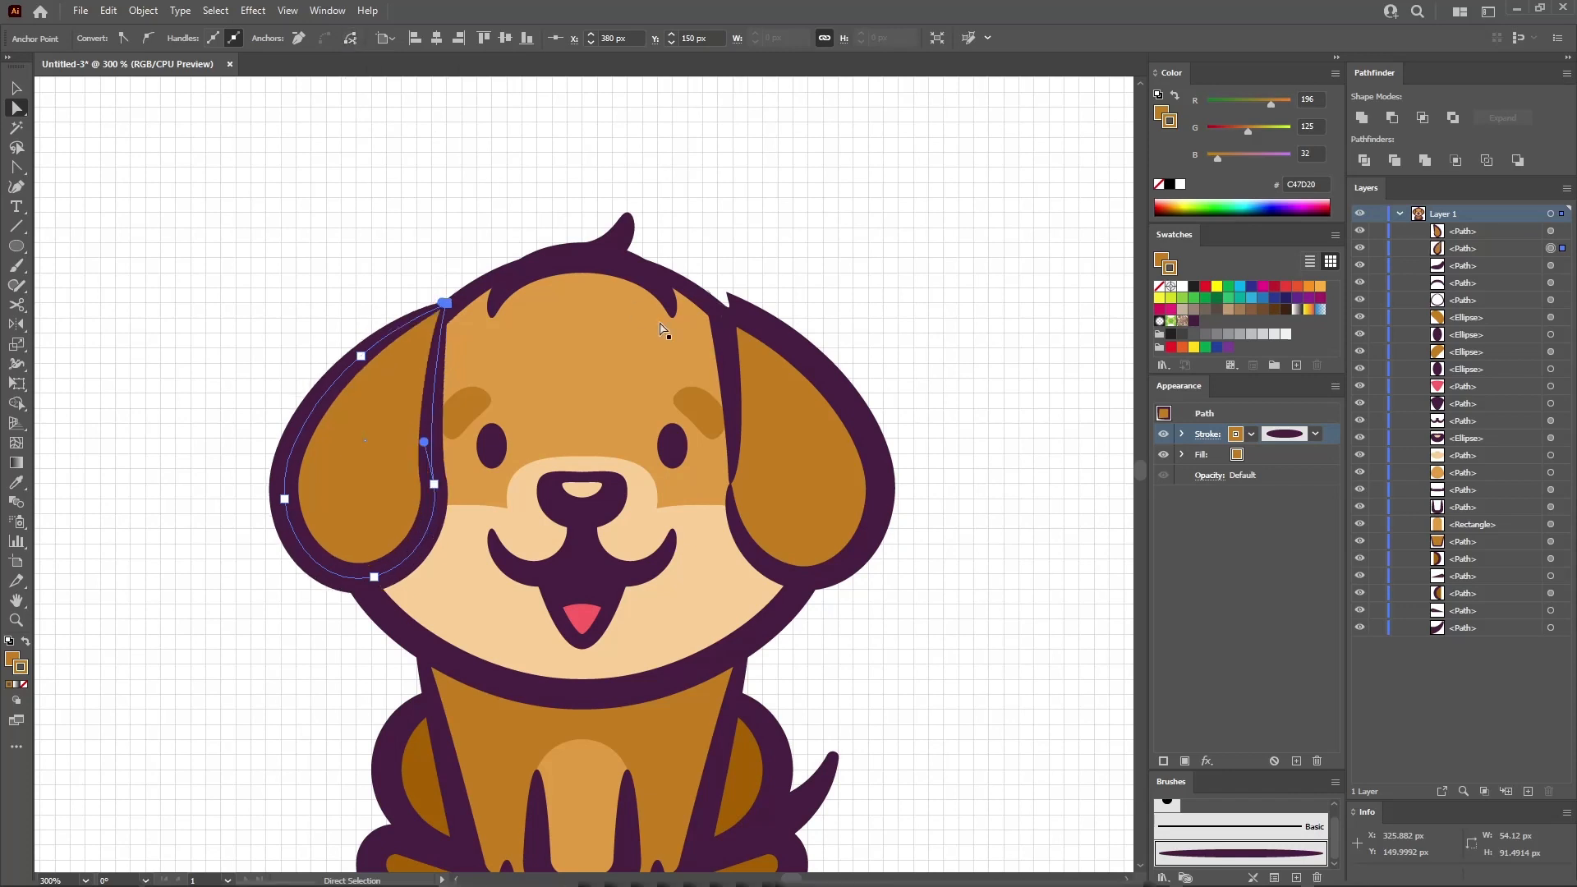
{"action": "left_click", "coordinate": [786, 388]}
{"action": "left_click", "coordinate": [720, 303]}
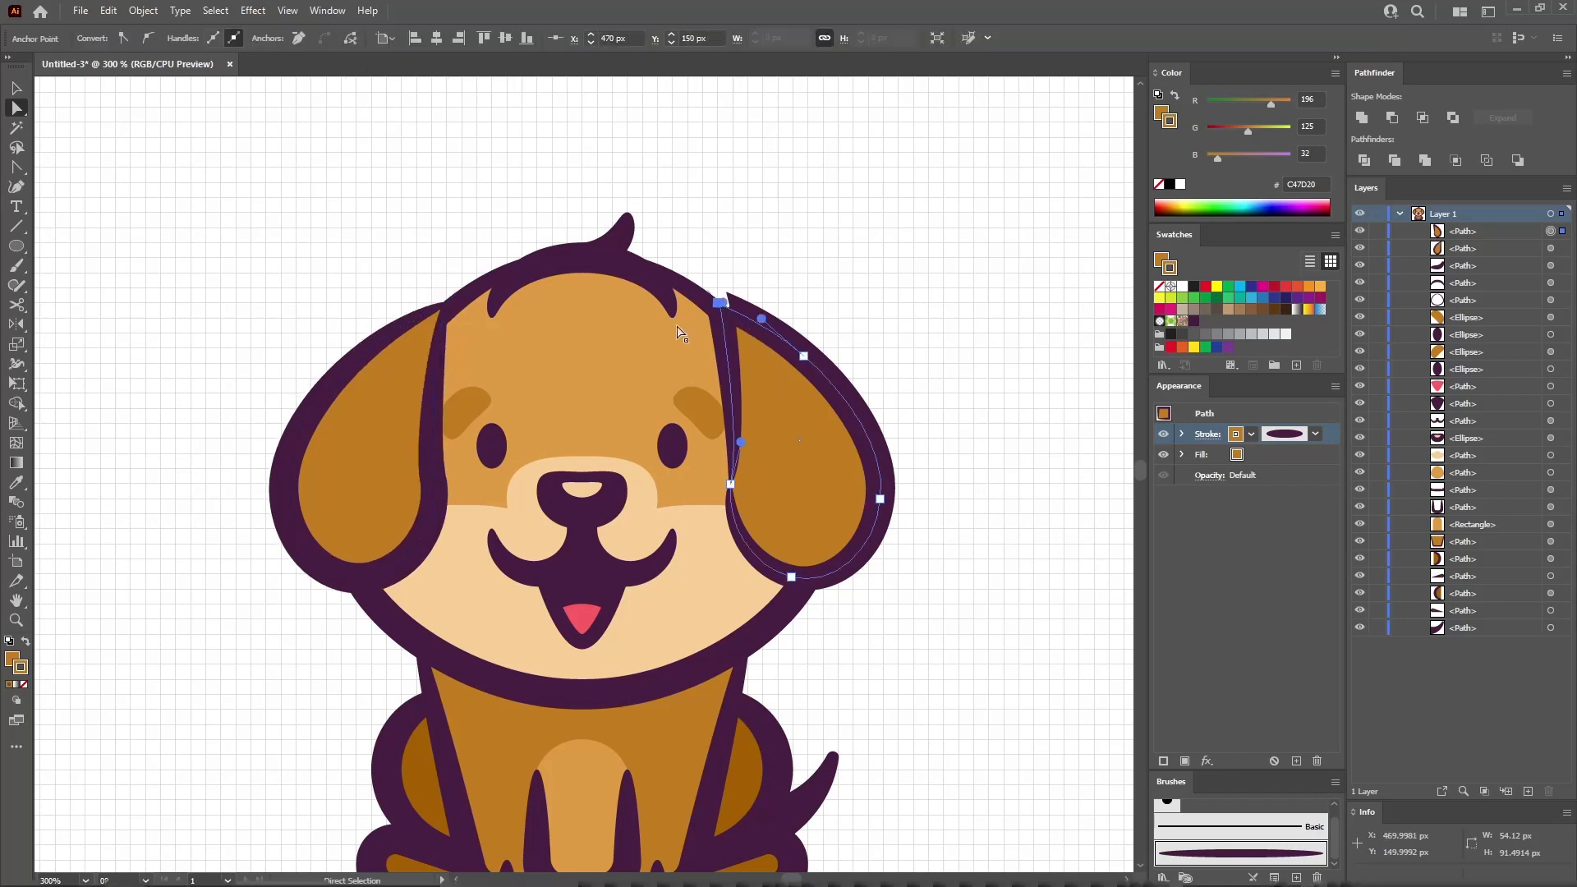
{"action": "left_click", "coordinate": [351, 40]}
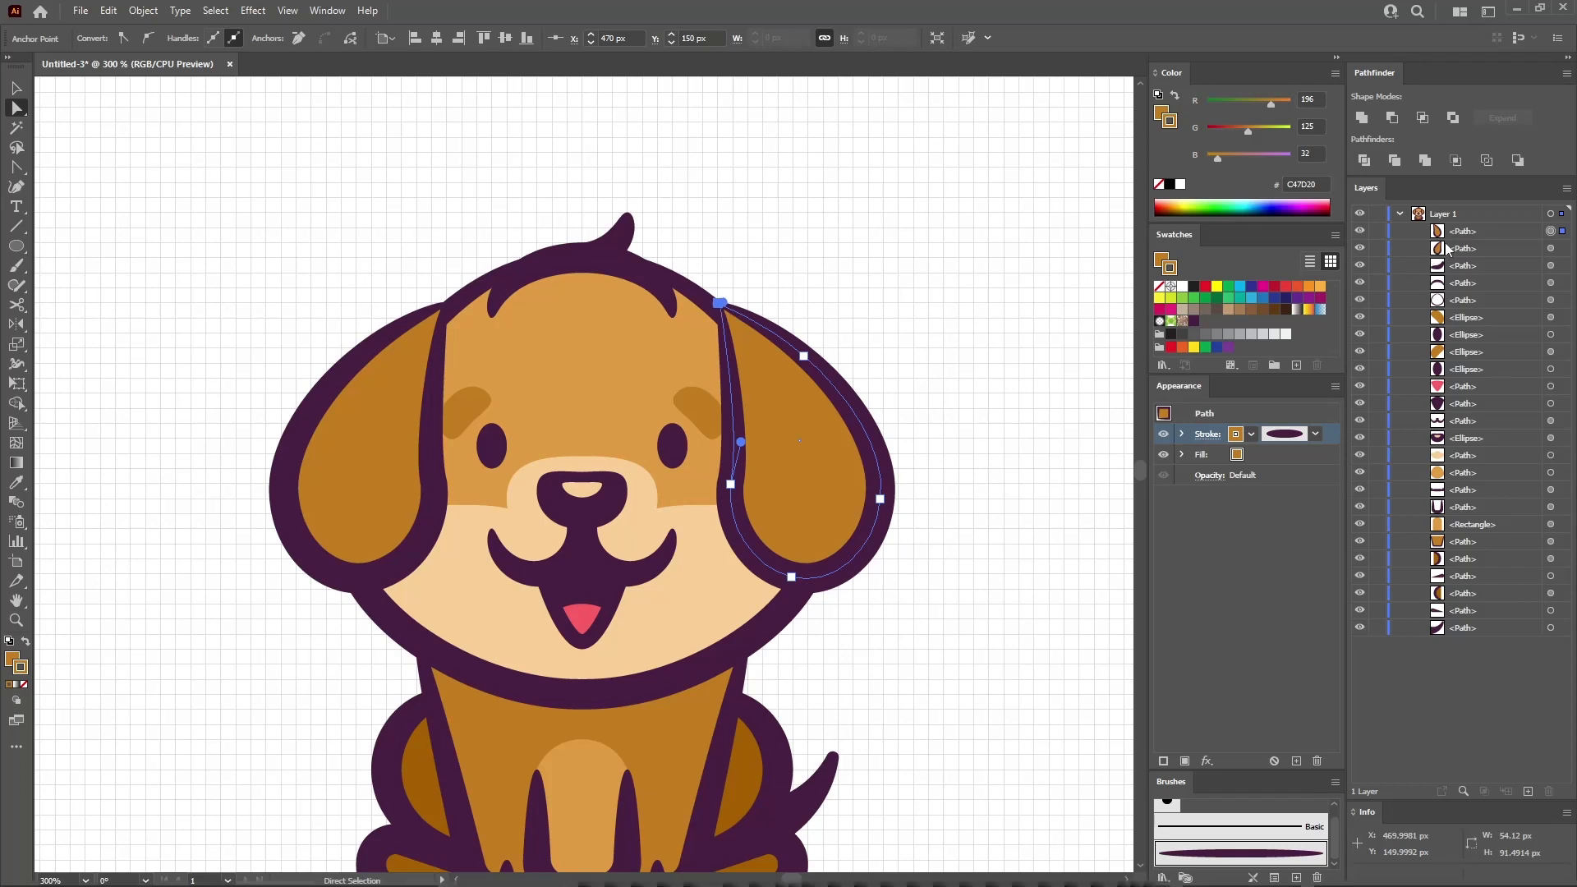
- Move both ear paths to the bottom of Layer 1, behind the head and body
{"action": "left_click", "coordinate": [1469, 234]}
{"action": "left_click", "coordinate": [1476, 250], "text": "shift"}
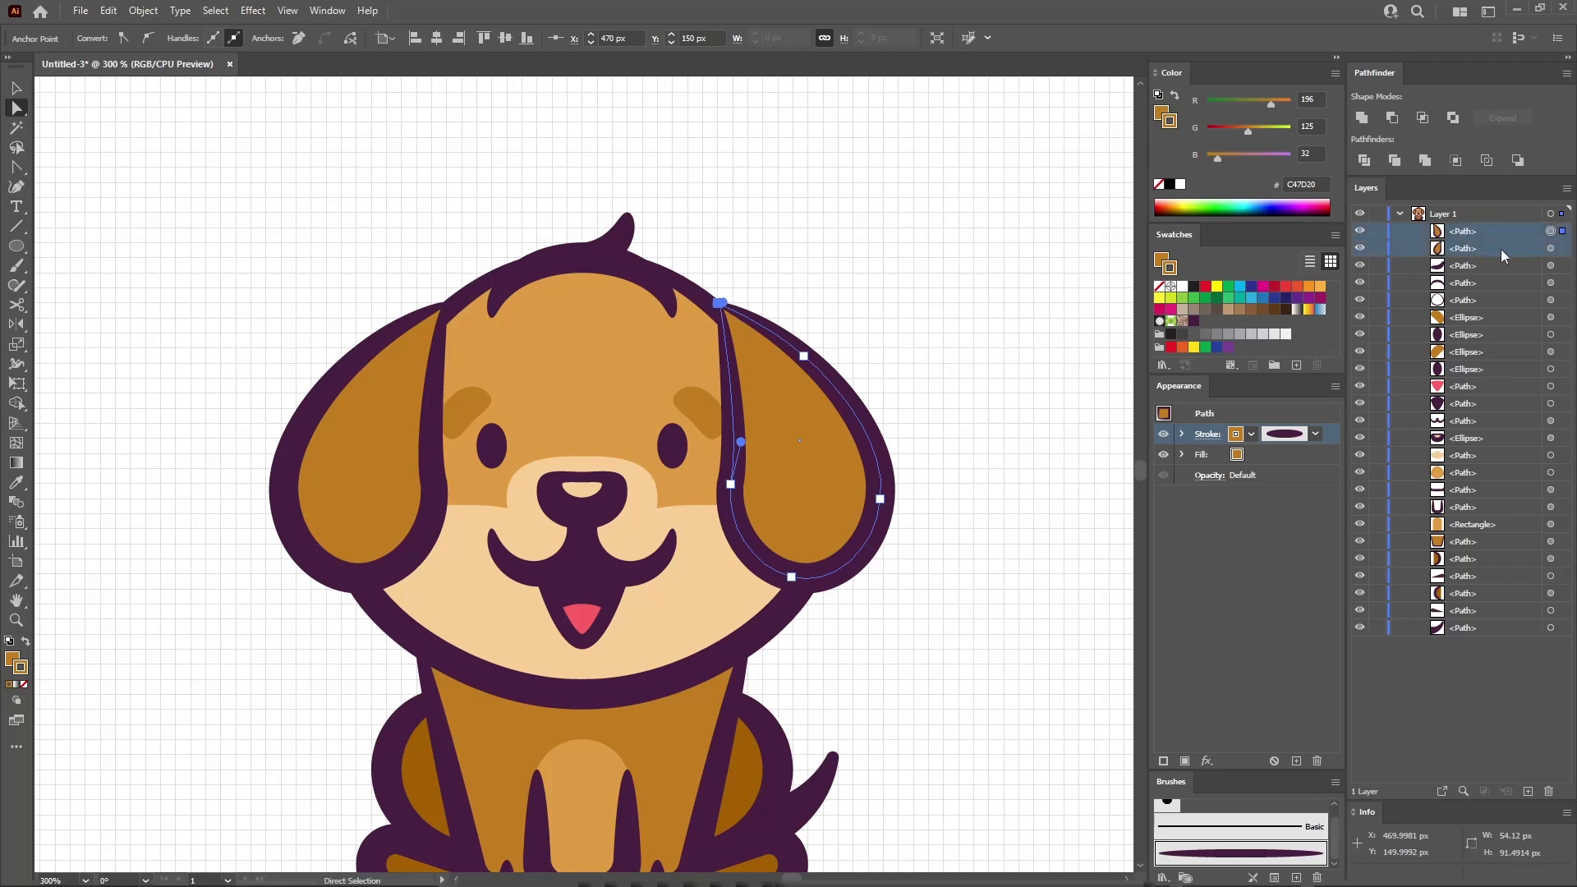
{"action": "left_click_drag", "start_coordinate": [1507, 255], "coordinate": [1474, 636]}
{"action": "left_click", "coordinate": [961, 395]}
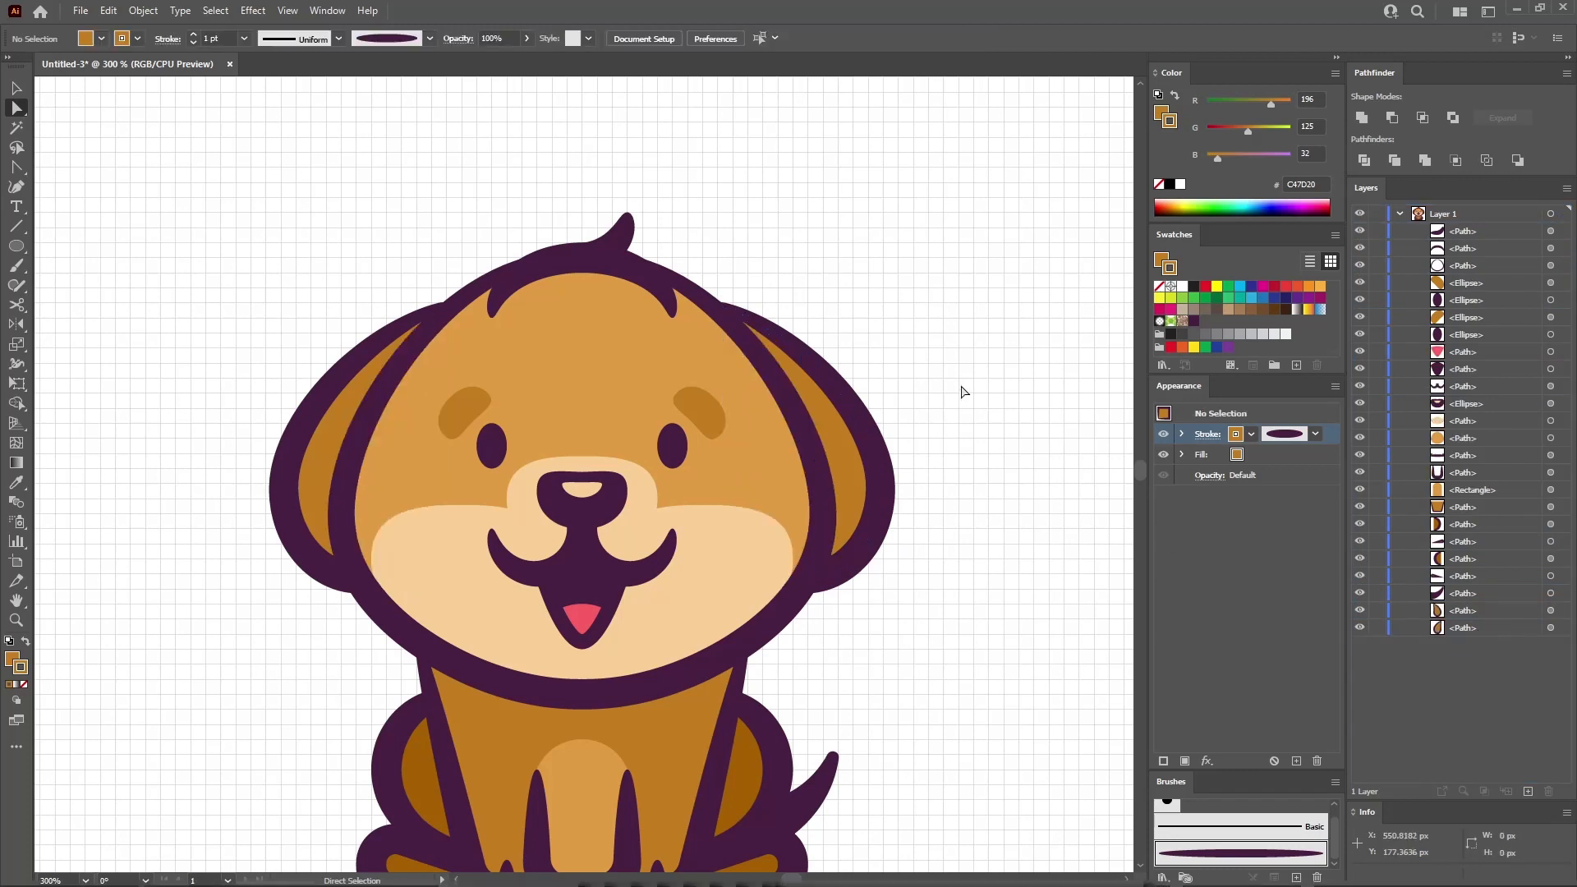
- Create a circle 190 px wide and 190 px high over the dog
{"action": "key", "text": "ctrl+minus"}
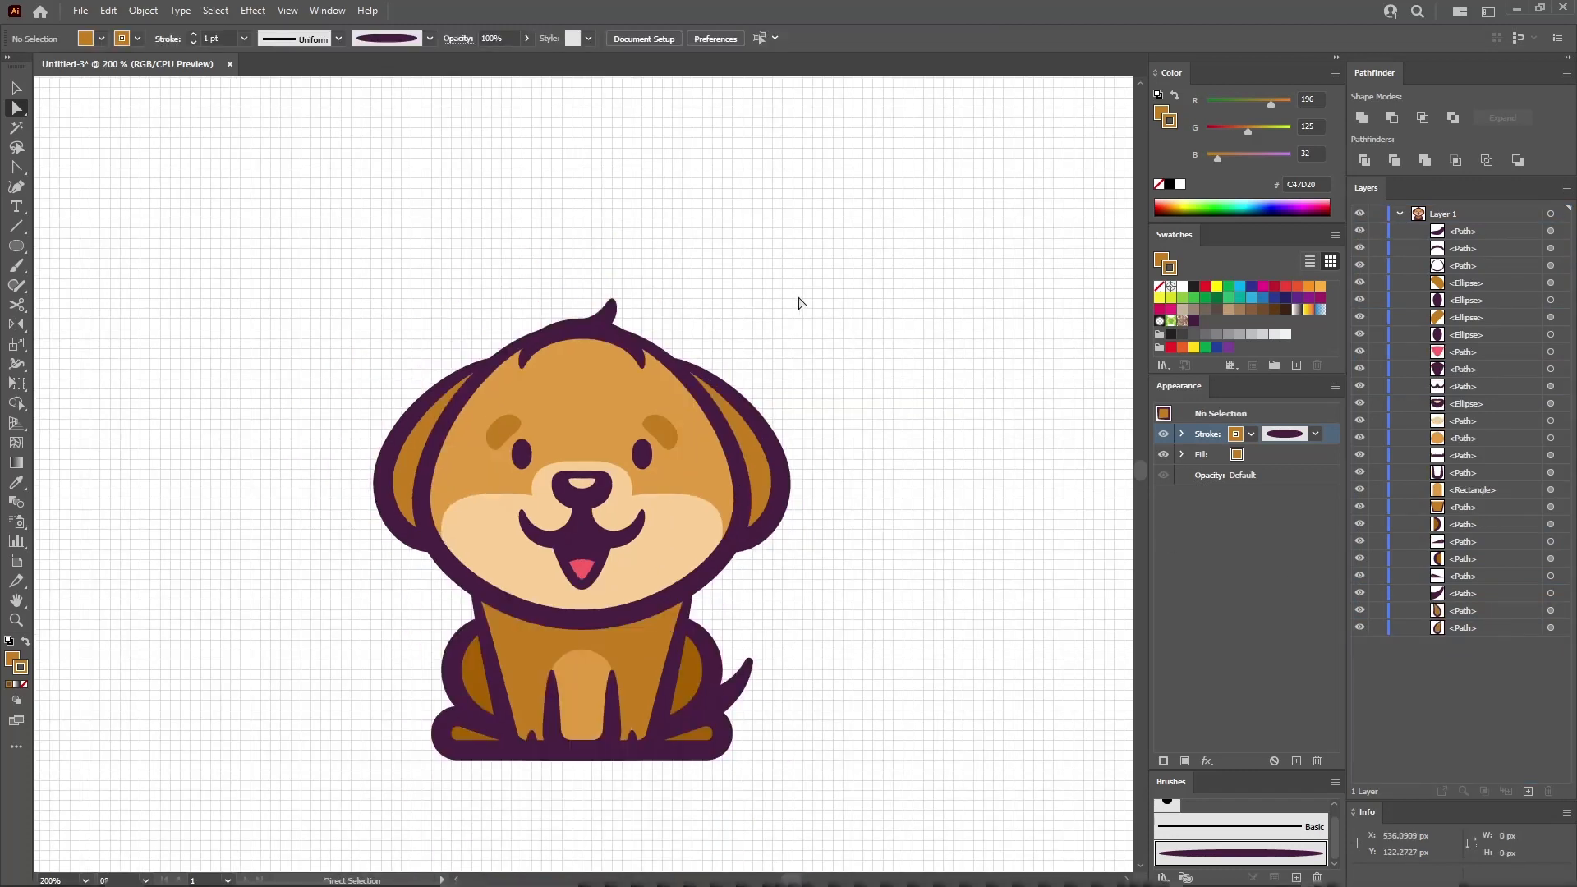
{"action": "key", "text": "l"}
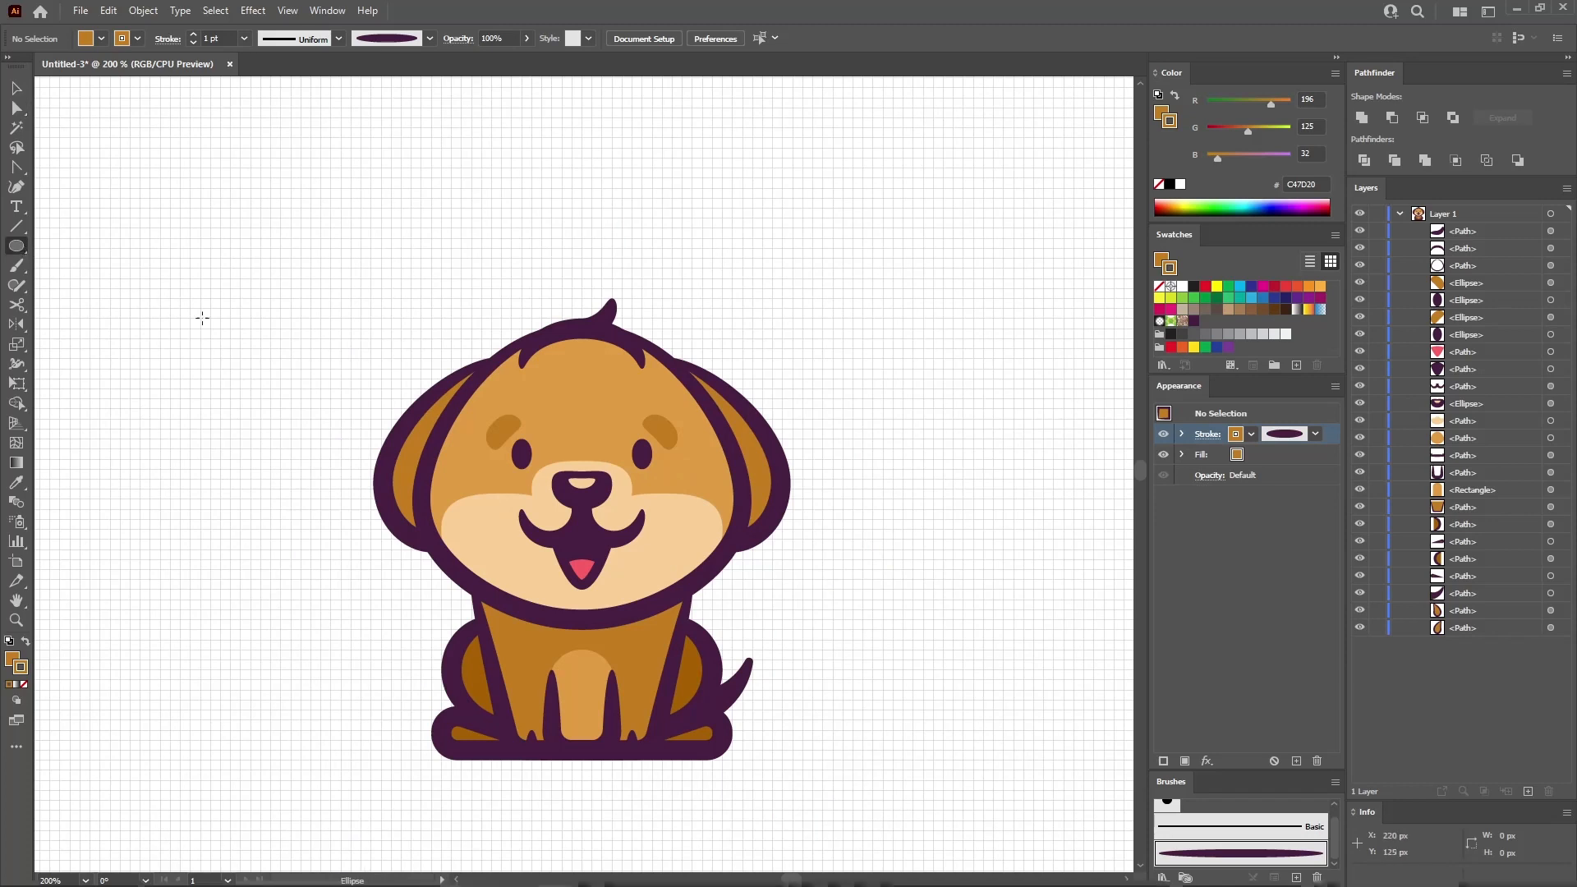
{"action": "left_click", "coordinate": [455, 382]}
{"action": "type", "text": "190"}
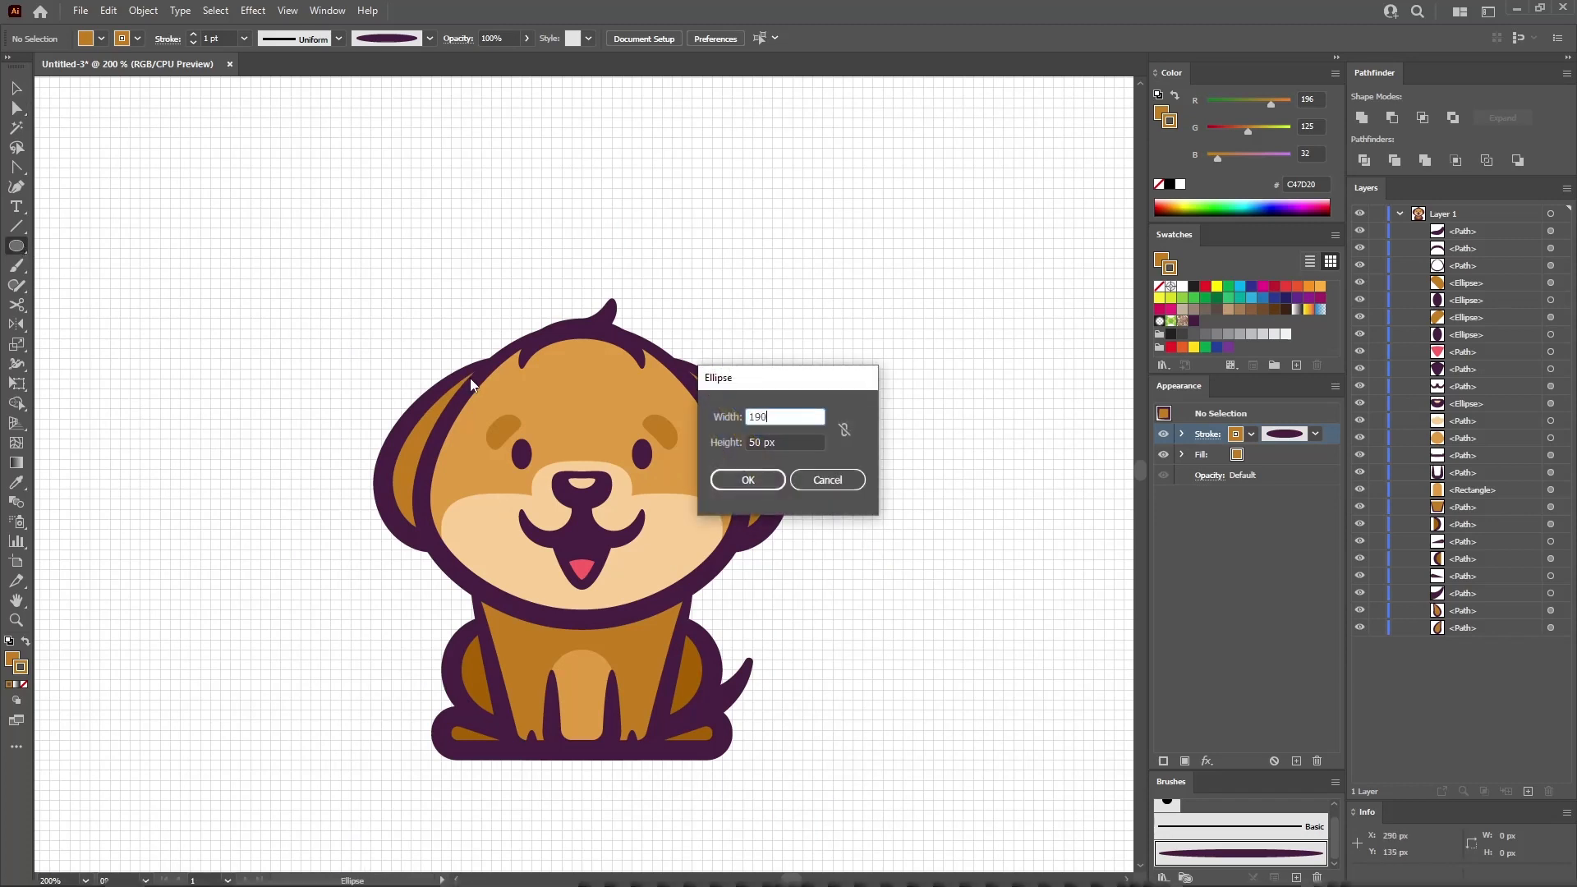
{"action": "key", "text": "Tab"}
{"action": "type", "text": "190"}
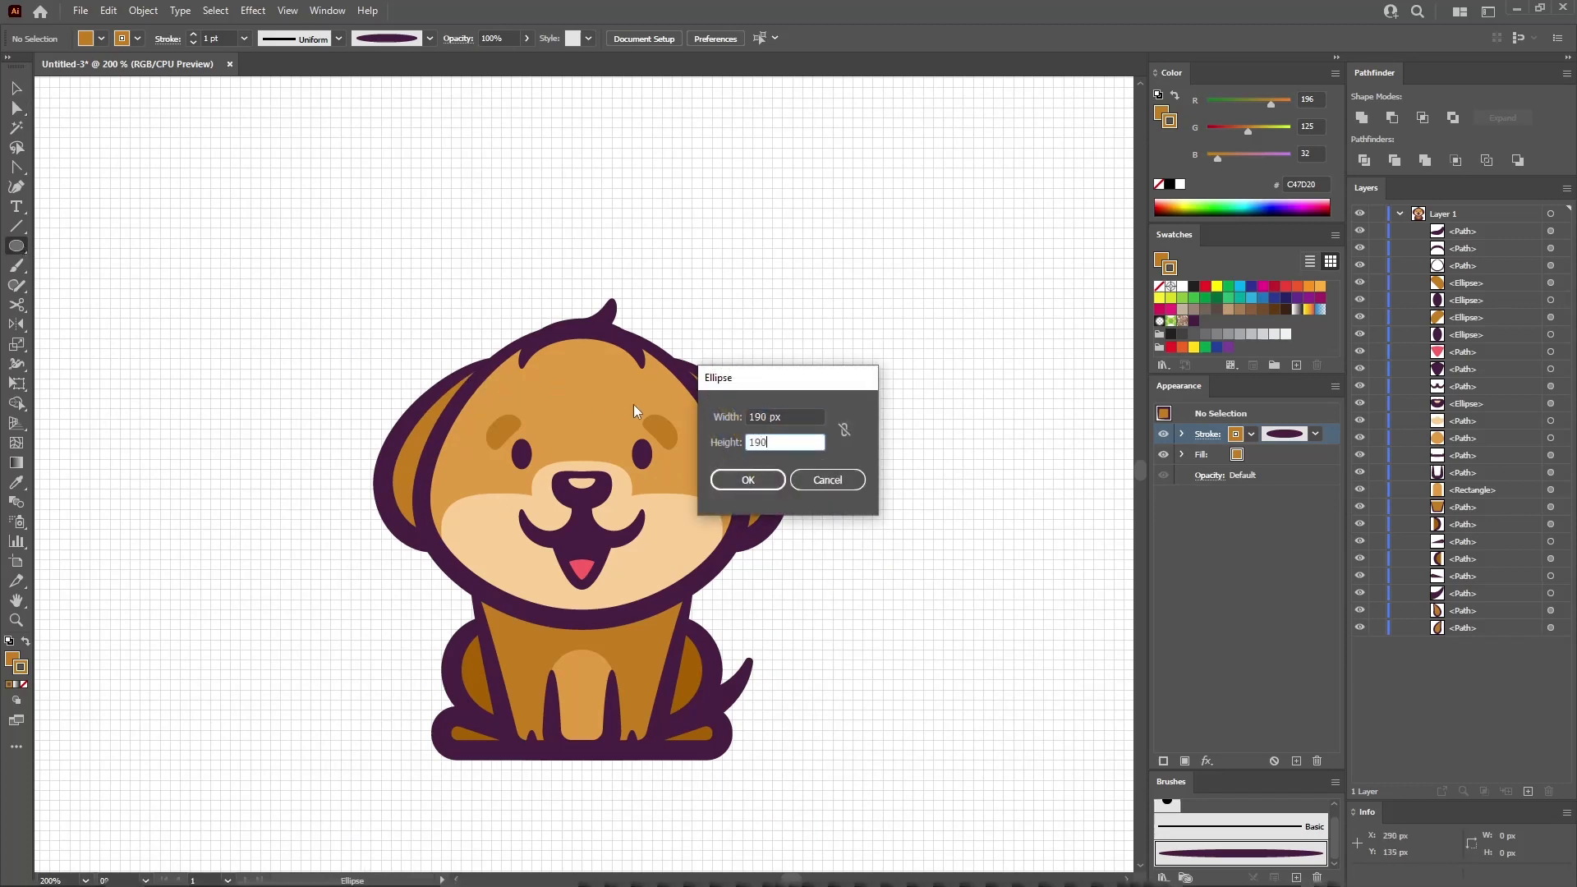
{"action": "key", "text": "Return"}
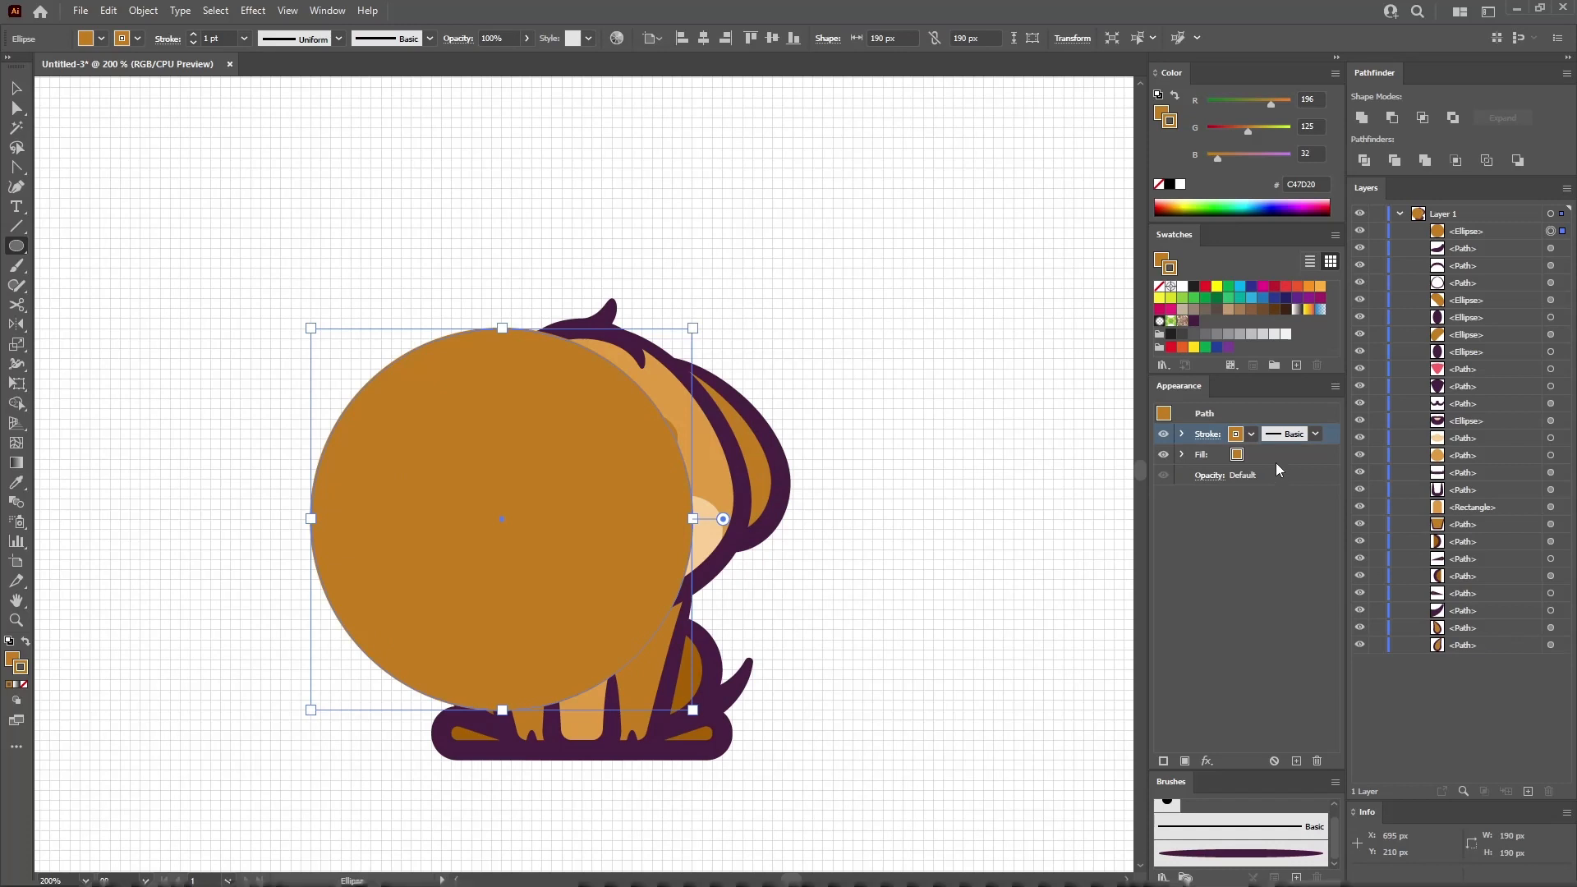
- Remove the circle's stroke and set its fill color to R 175, G 228, B 237
{"action": "left_click", "coordinate": [1317, 761]}
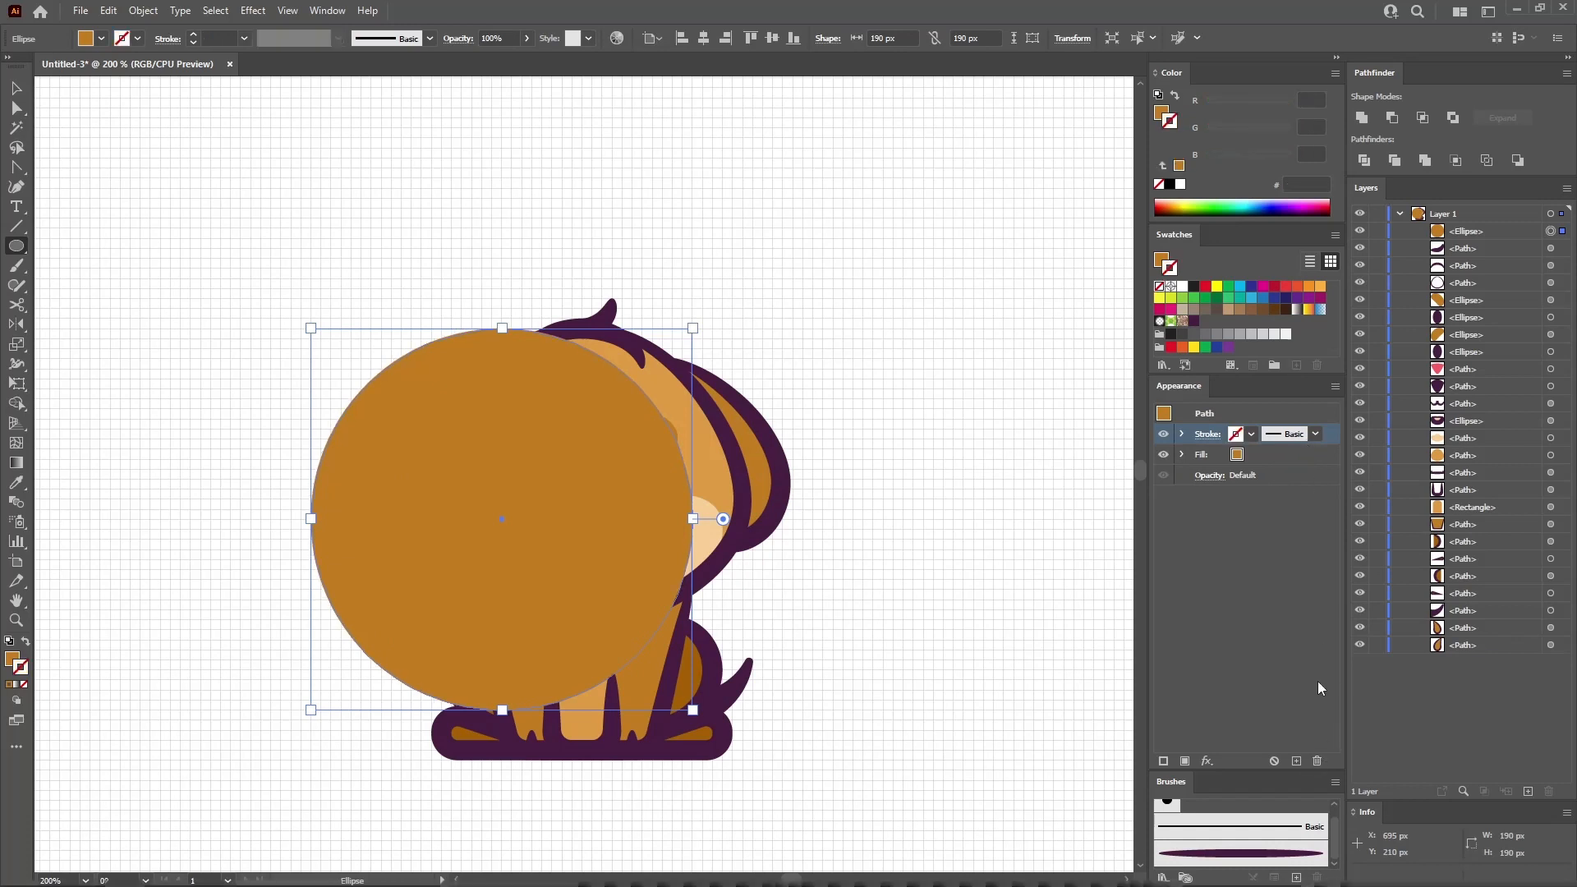
{"action": "left_click", "coordinate": [1283, 451]}
{"action": "left_click", "coordinate": [1314, 97]}
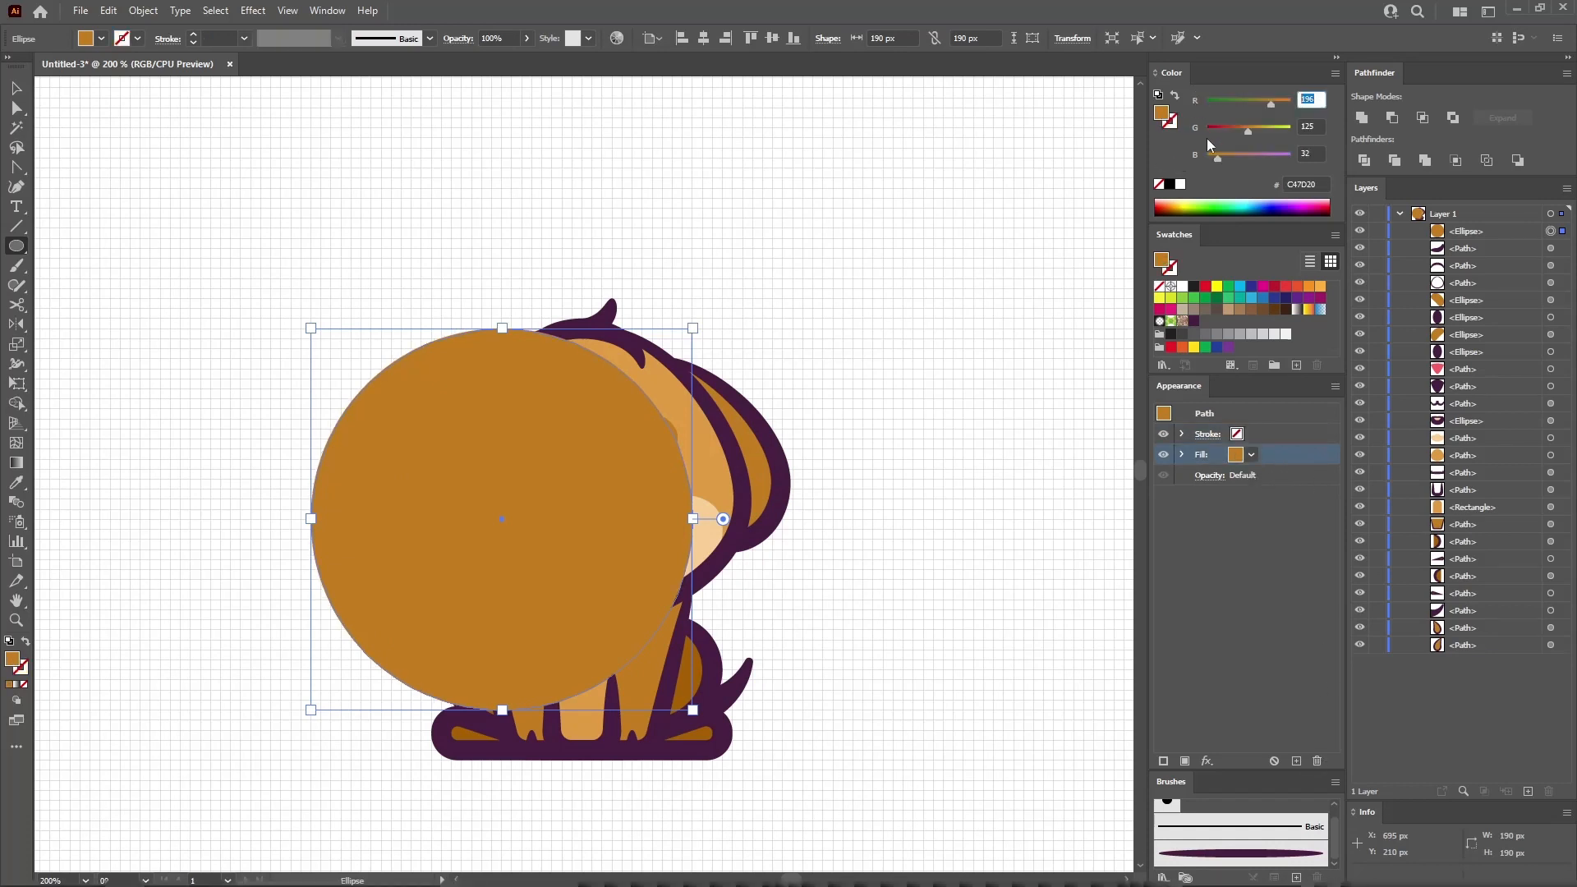
{"action": "type", "text": "175"}
{"action": "key", "text": "Tab"}
{"action": "type", "text": "22"}
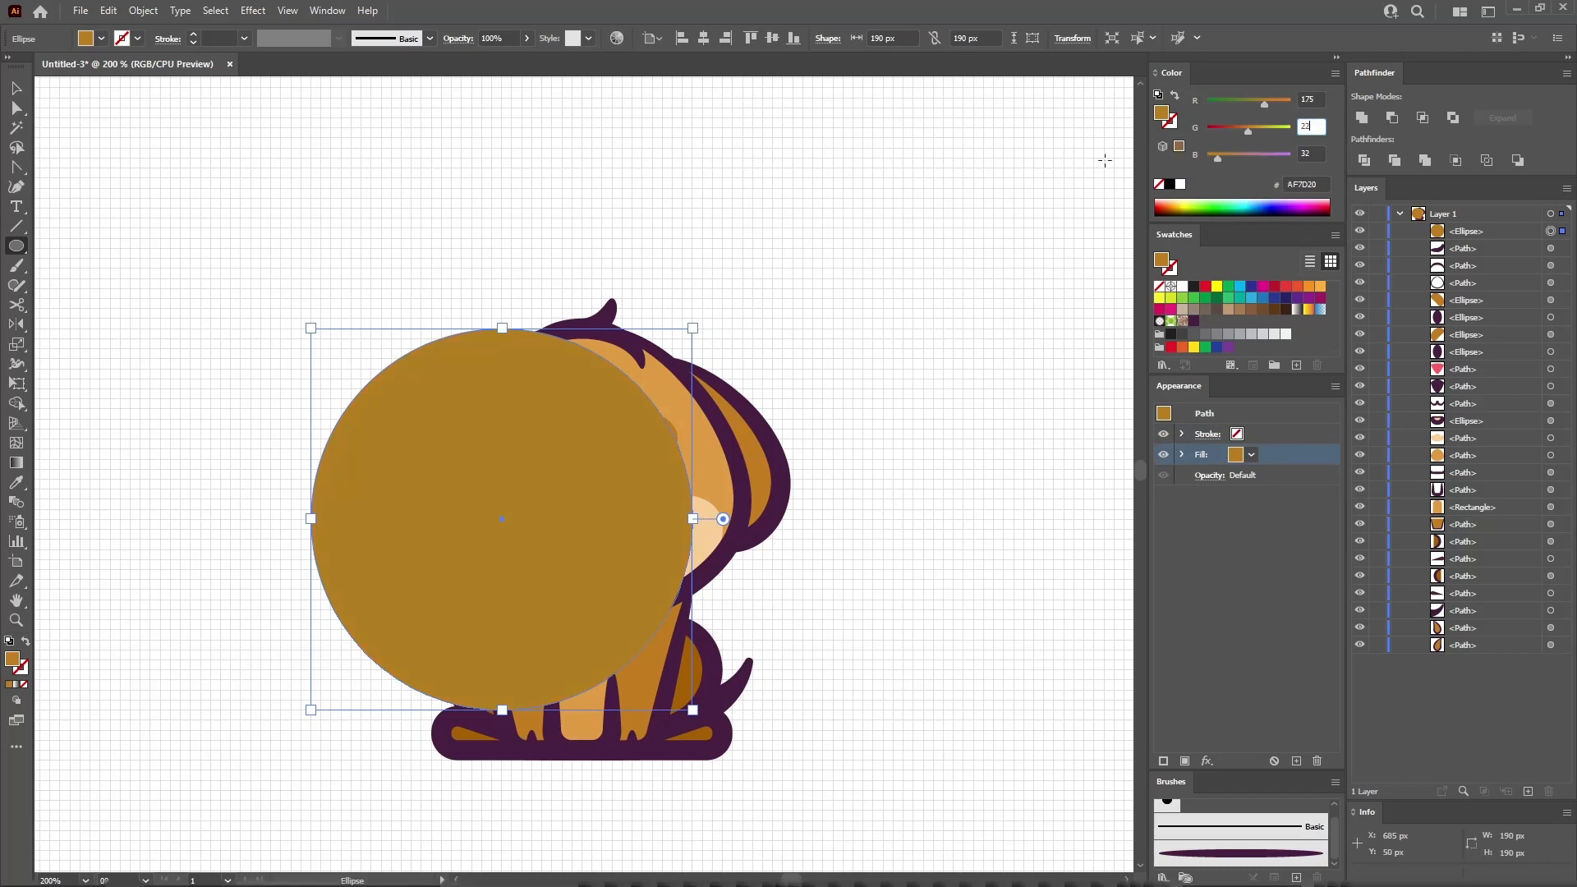
{"action": "type", "text": "8"}
{"action": "key", "text": "Tab"}
{"action": "type", "text": "23"}
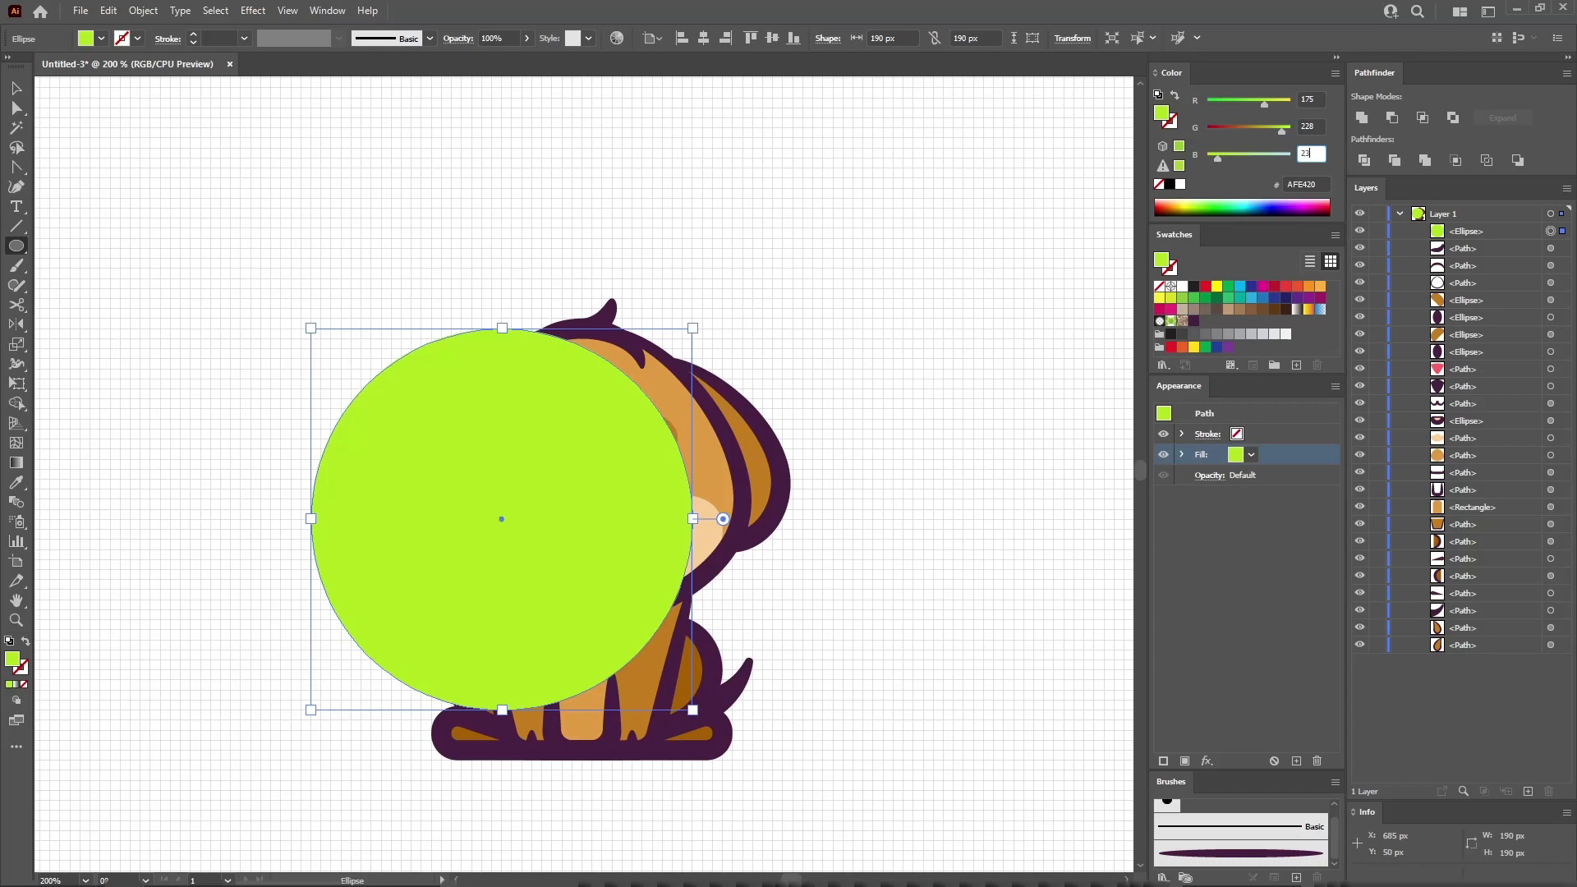
{"action": "type", "text": "7"}
{"action": "key", "text": "Return"}
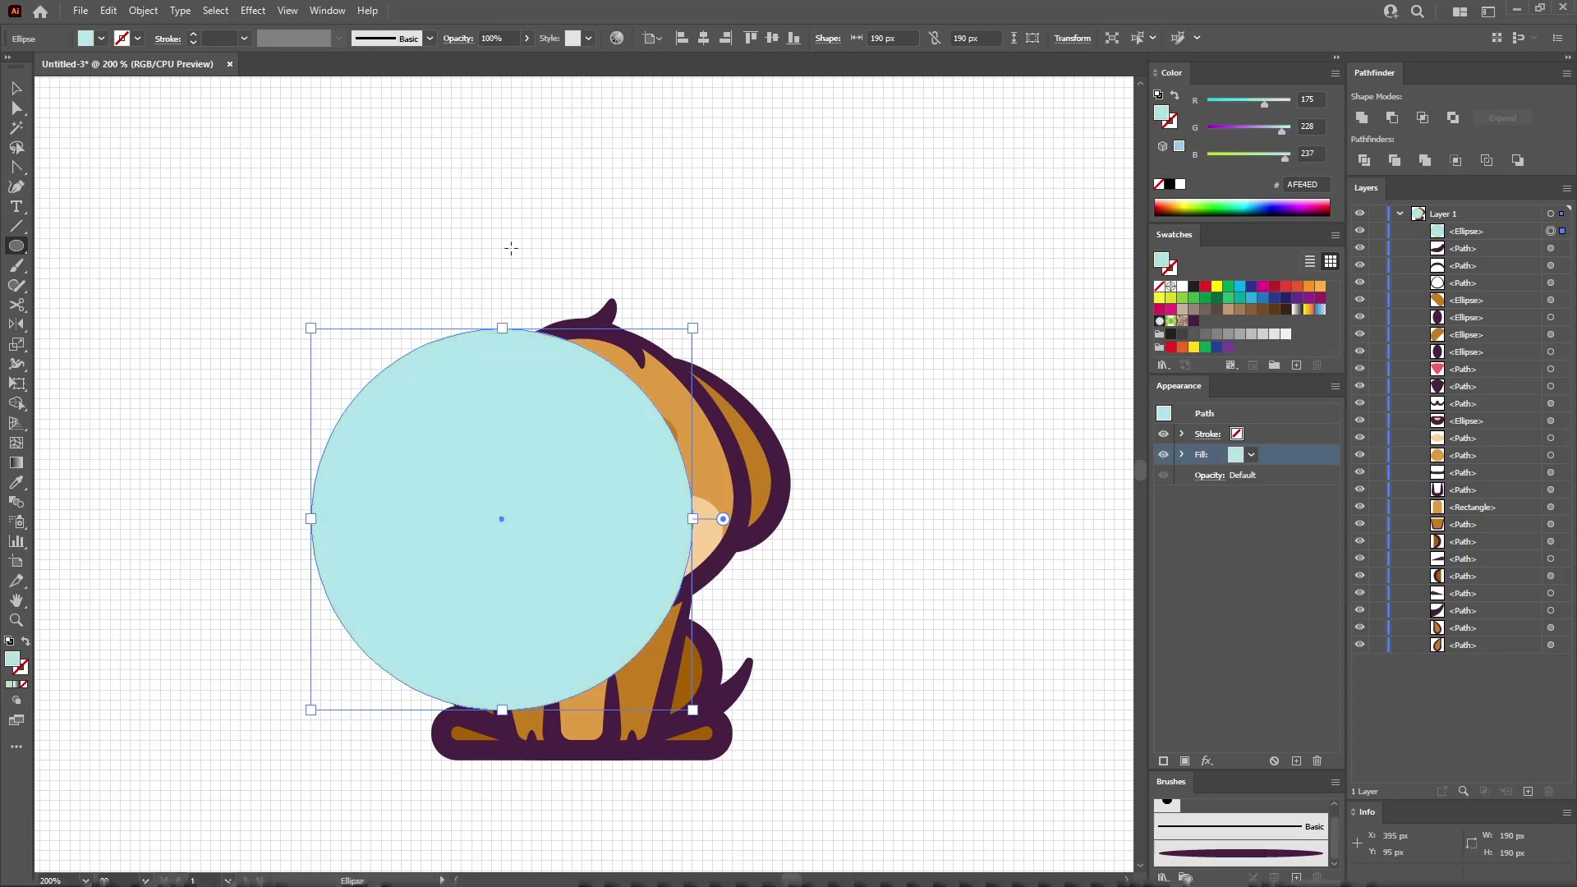
- Center the circle horizontally on the dog and move it down 25 px to the base of the paws
{"action": "left_click", "coordinate": [702, 39]}
{"action": "key", "text": "v"}
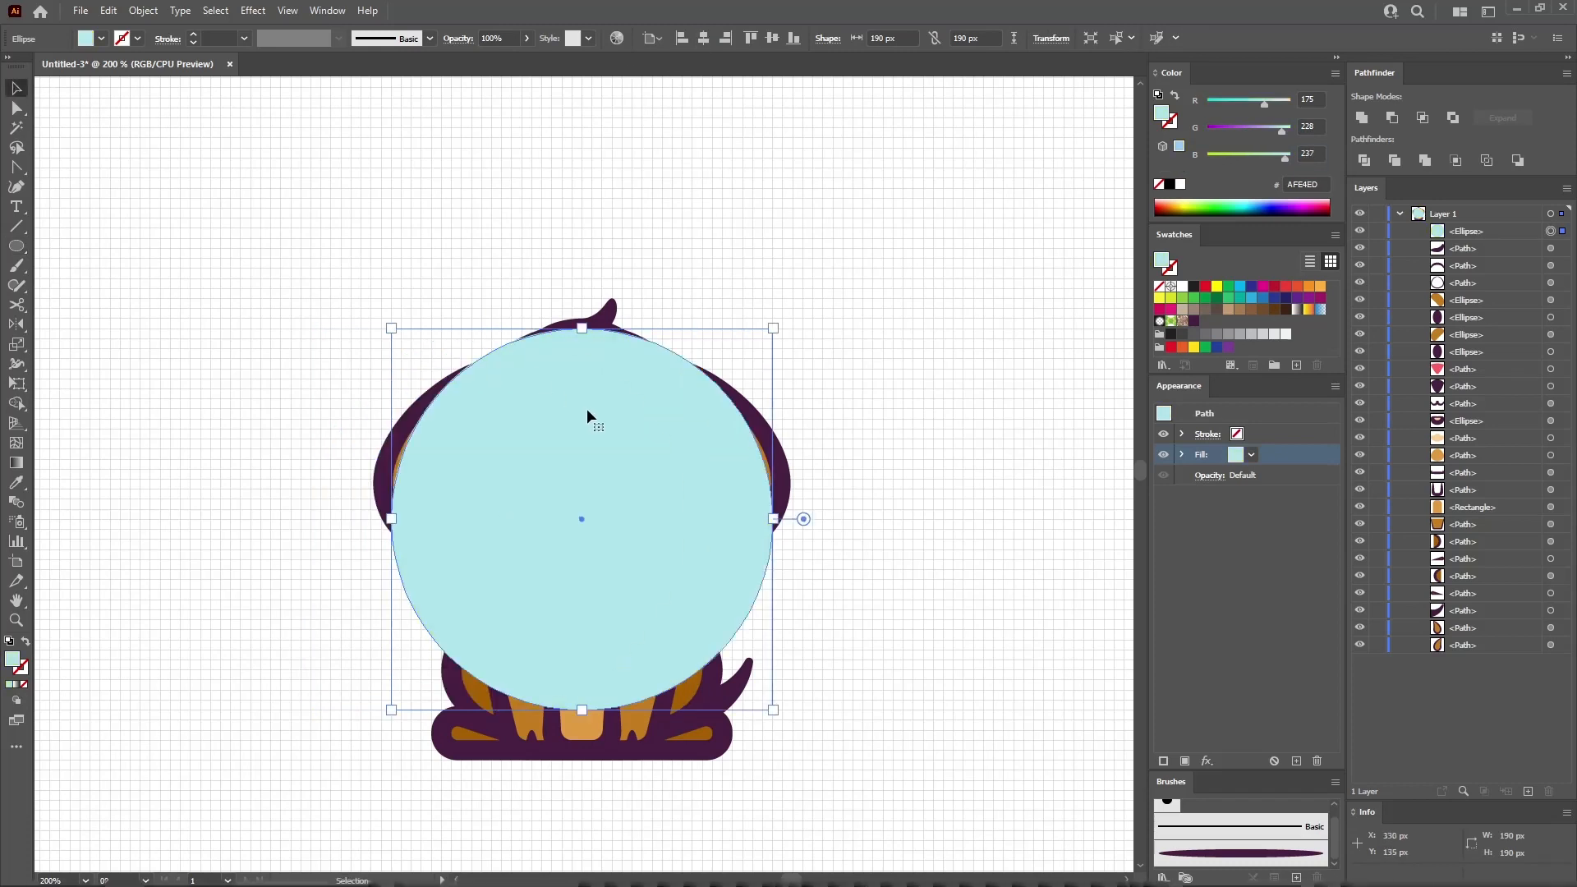
{"action": "left_click_drag", "start_coordinate": [588, 407], "coordinate": [587, 458]}
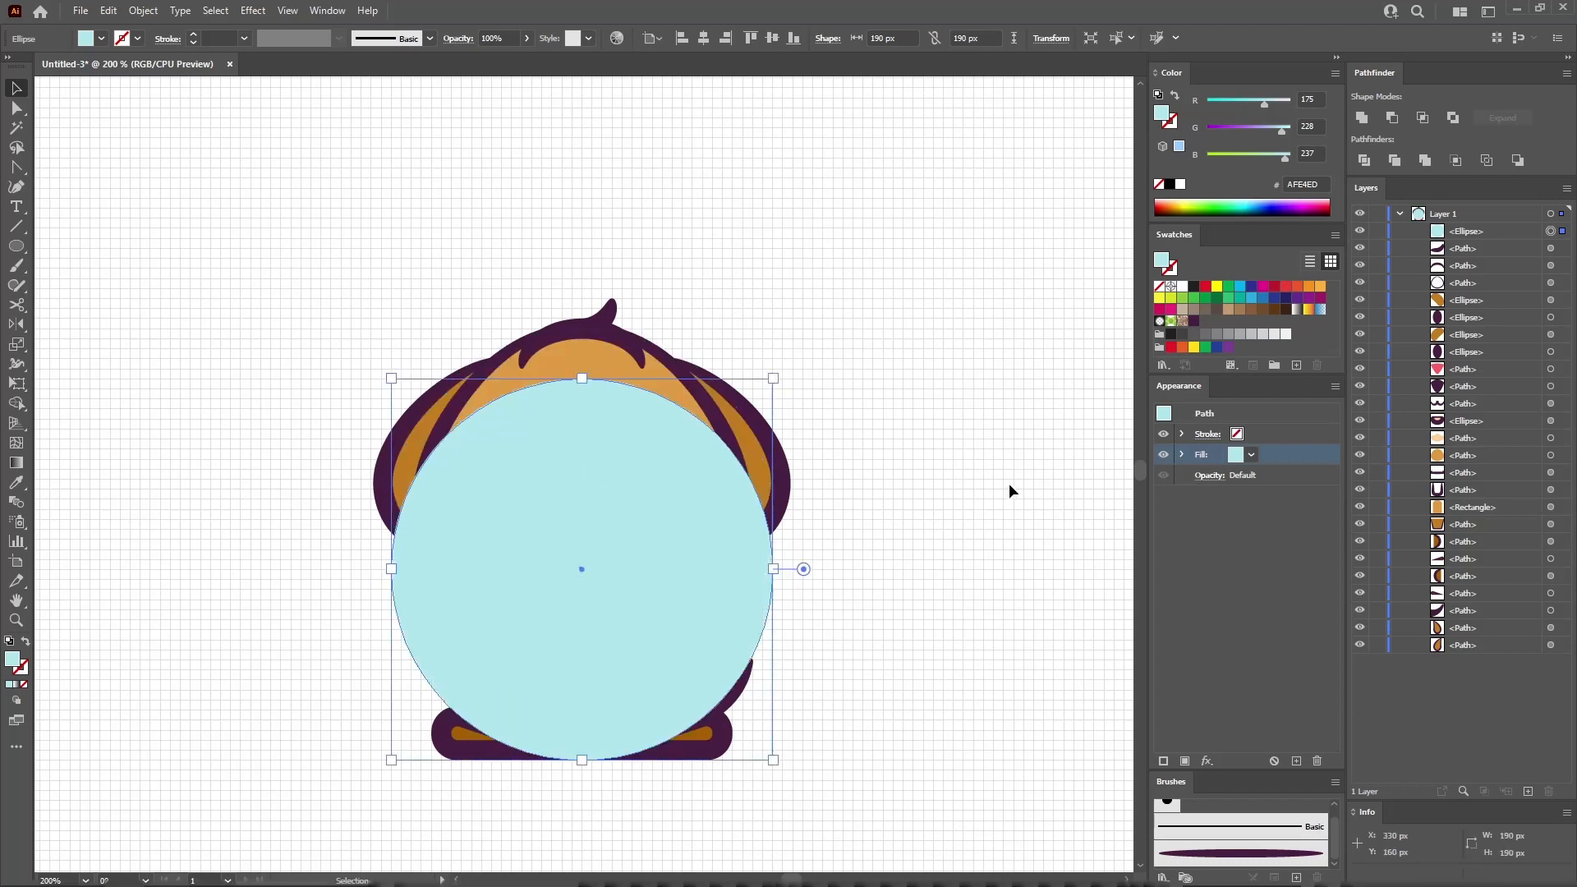
- Move the light blue circle to the bottom of Layer 1, behind all parts of the dog
{"action": "left_click", "coordinate": [1509, 230]}
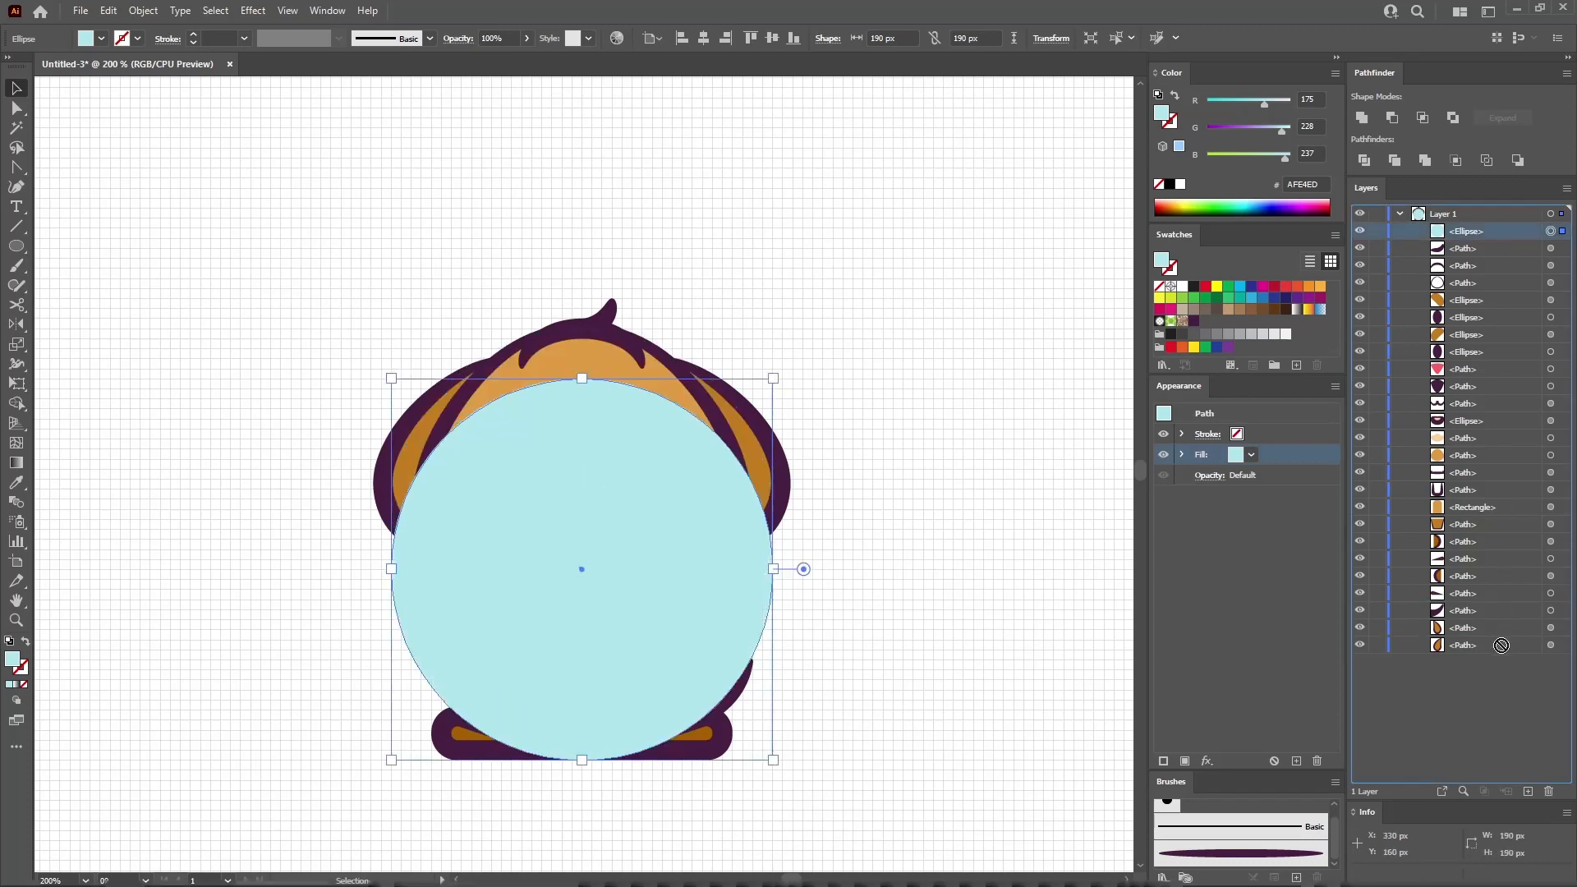
{"action": "key", "text": "ctrl+shift+bracketleft"}
{"action": "left_click", "coordinate": [890, 497]}
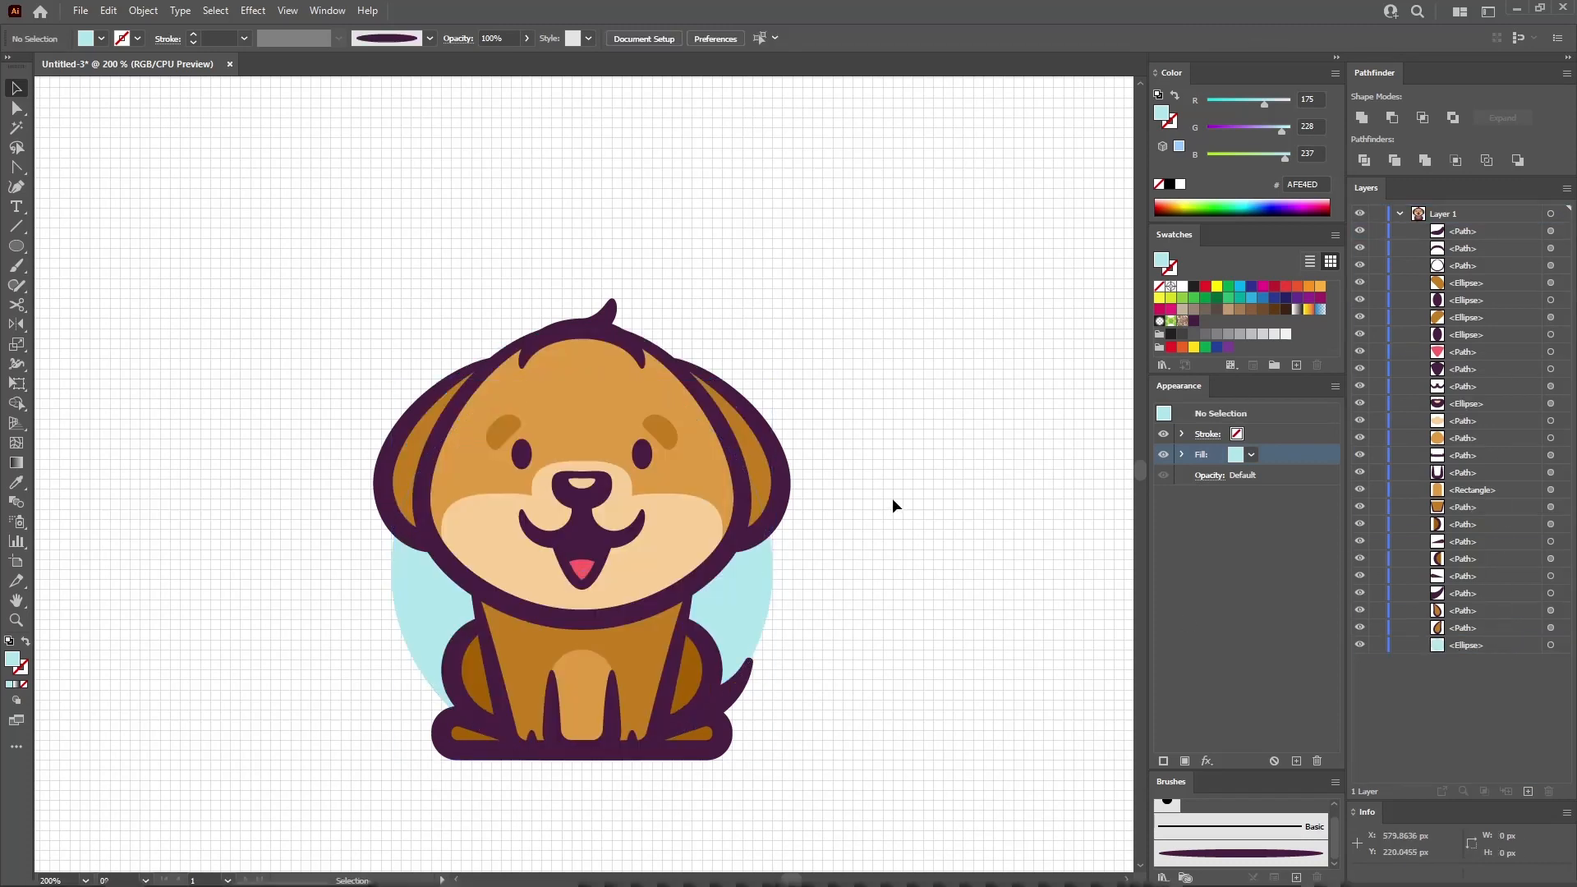
- Group all the dog artwork together with the blue circle and center the group on the artboard
{"action": "key", "text": "ctrl+0"}
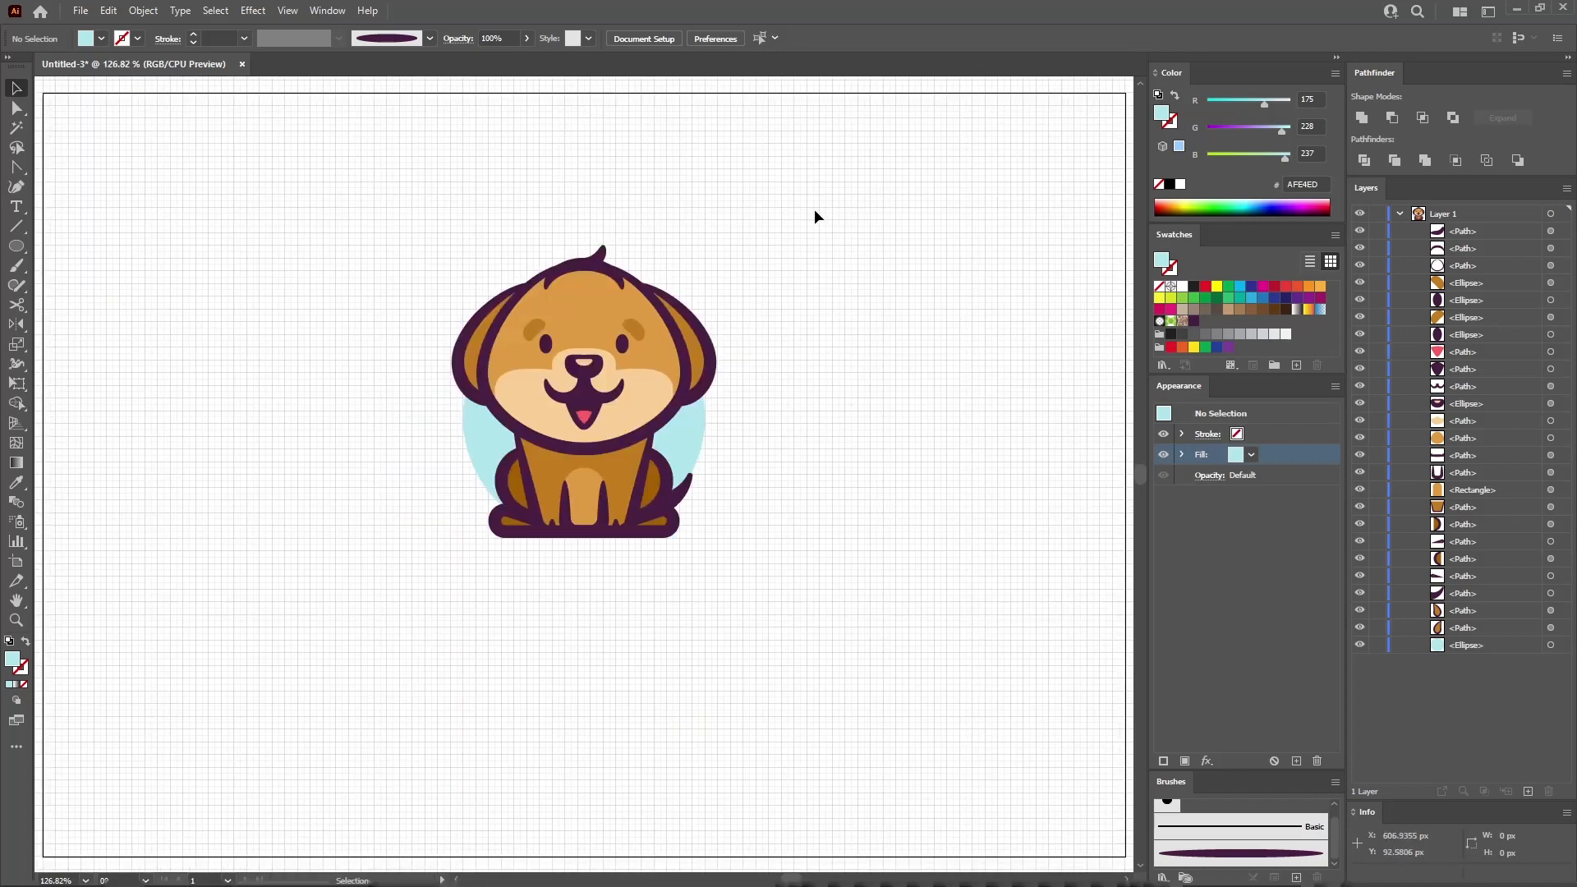
{"action": "left_click_drag", "start_coordinate": [815, 210], "coordinate": [353, 588]}
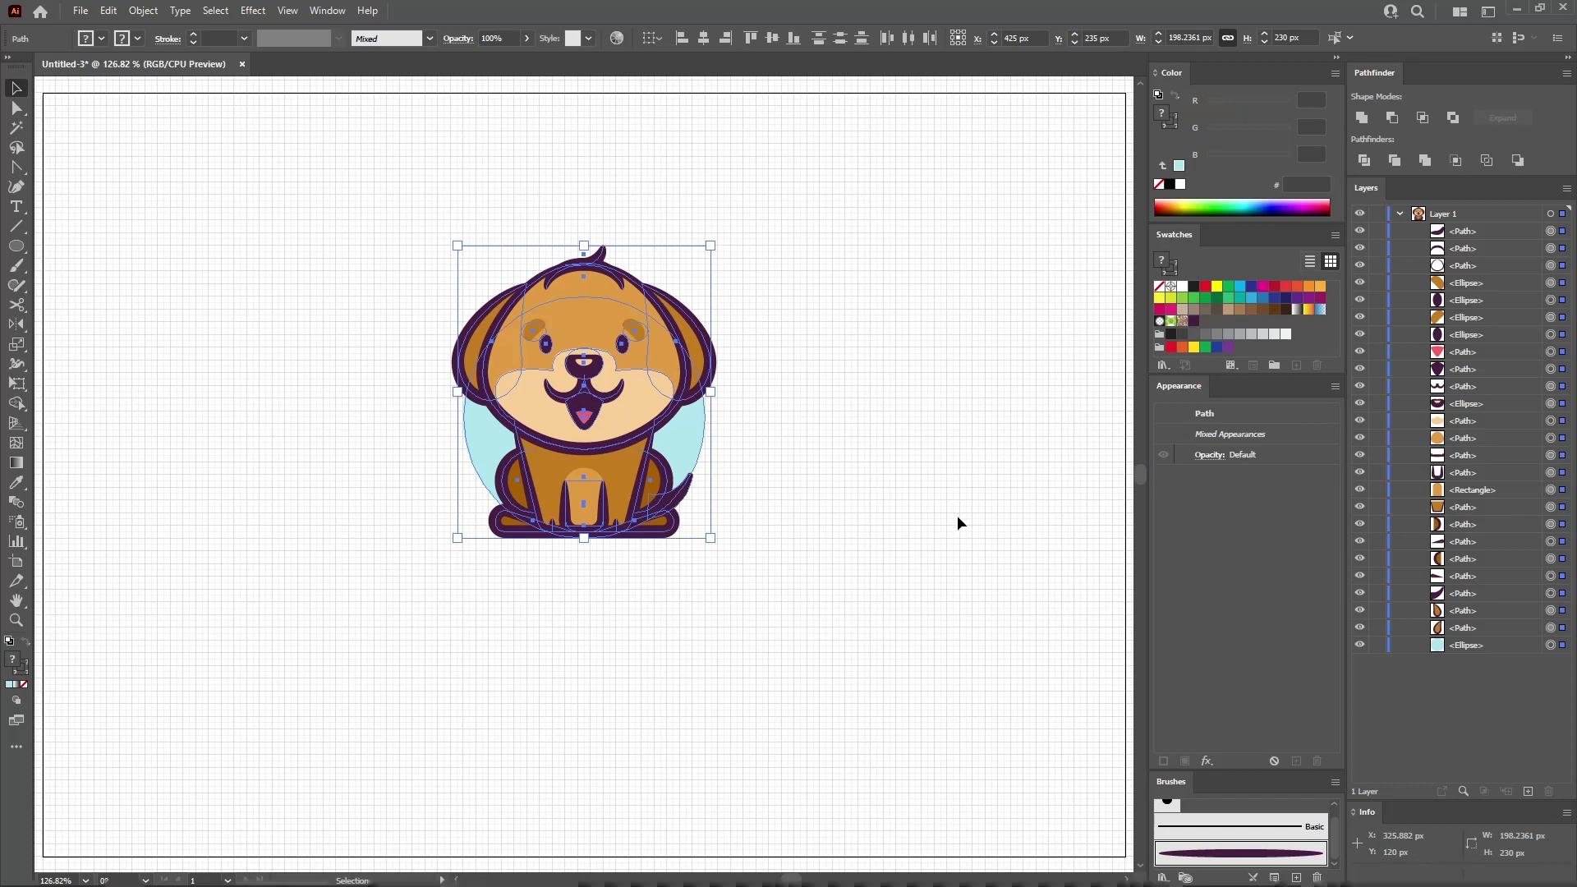
{"action": "key", "text": "a"}
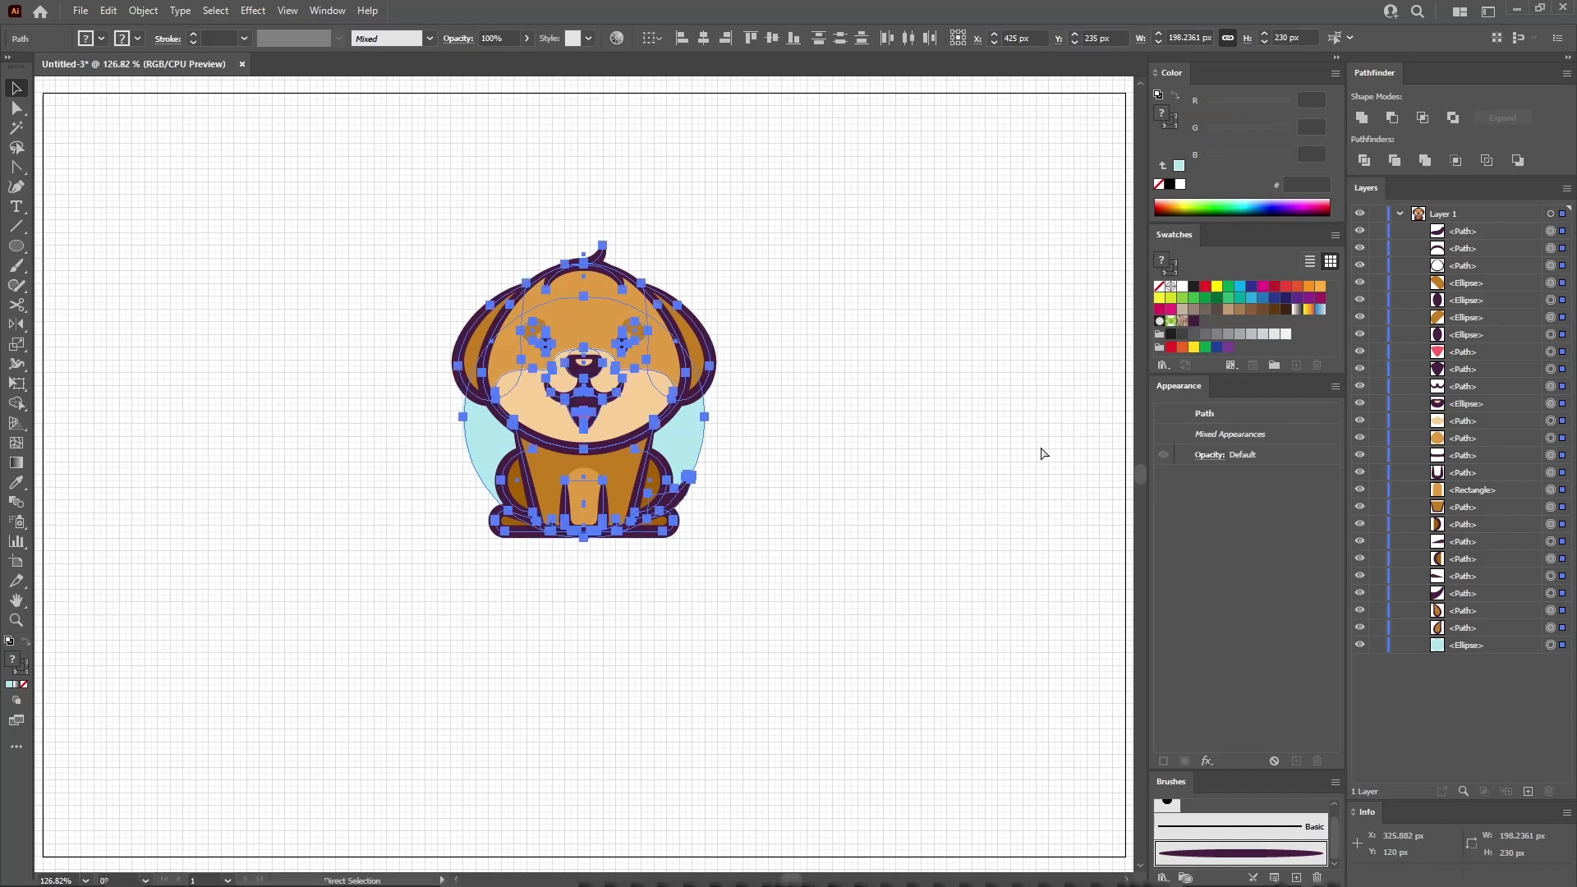
{"action": "key", "text": "ctrl+g"}
{"action": "key", "text": "v"}
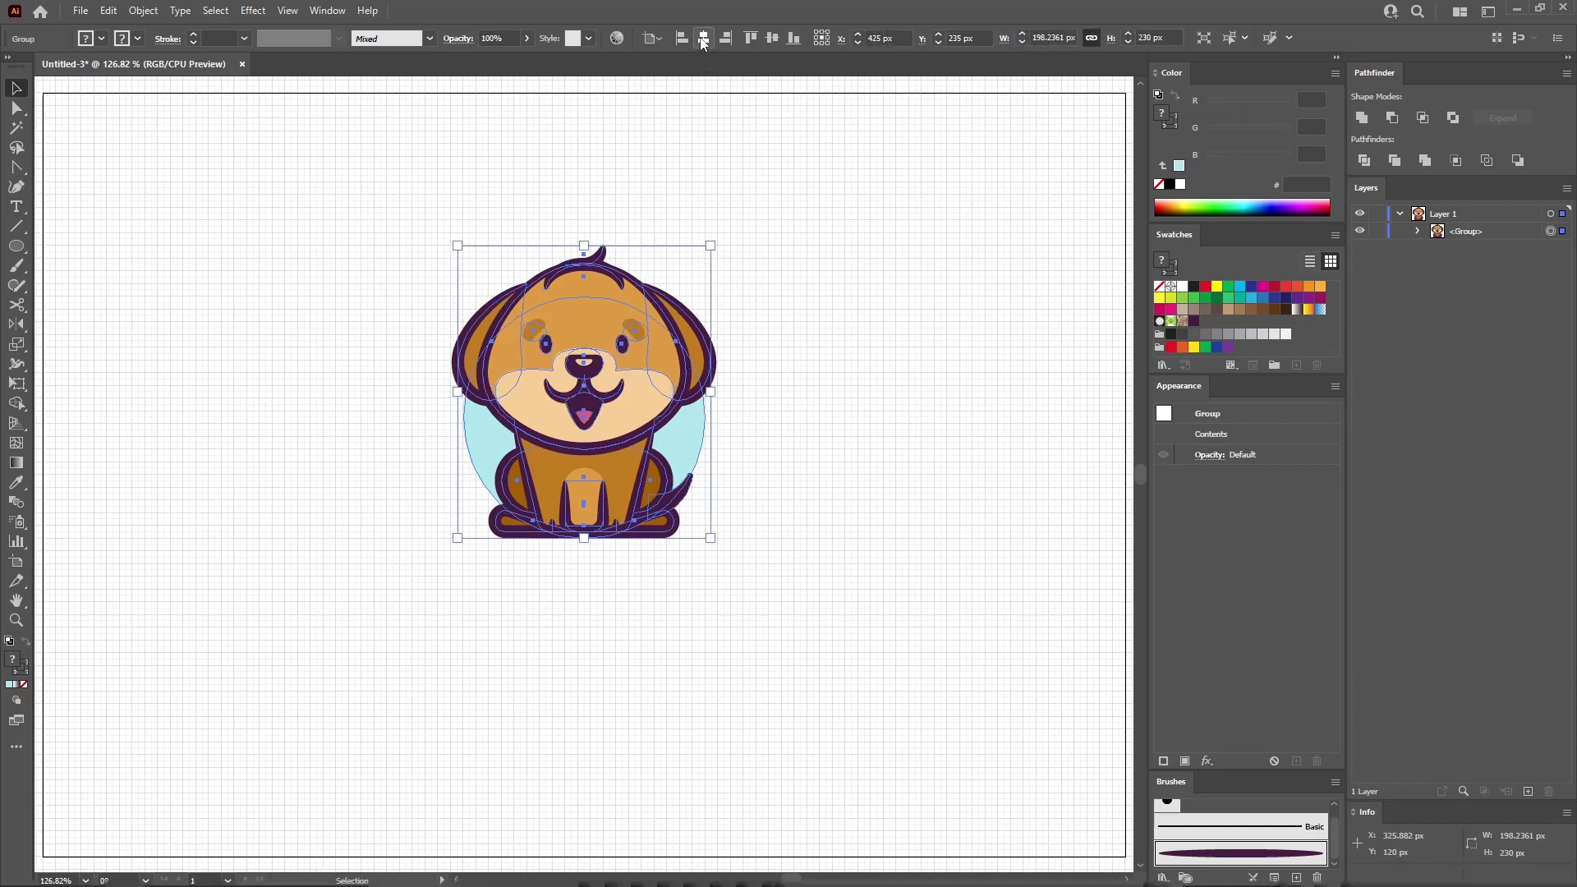
{"action": "left_click", "coordinate": [772, 37]}
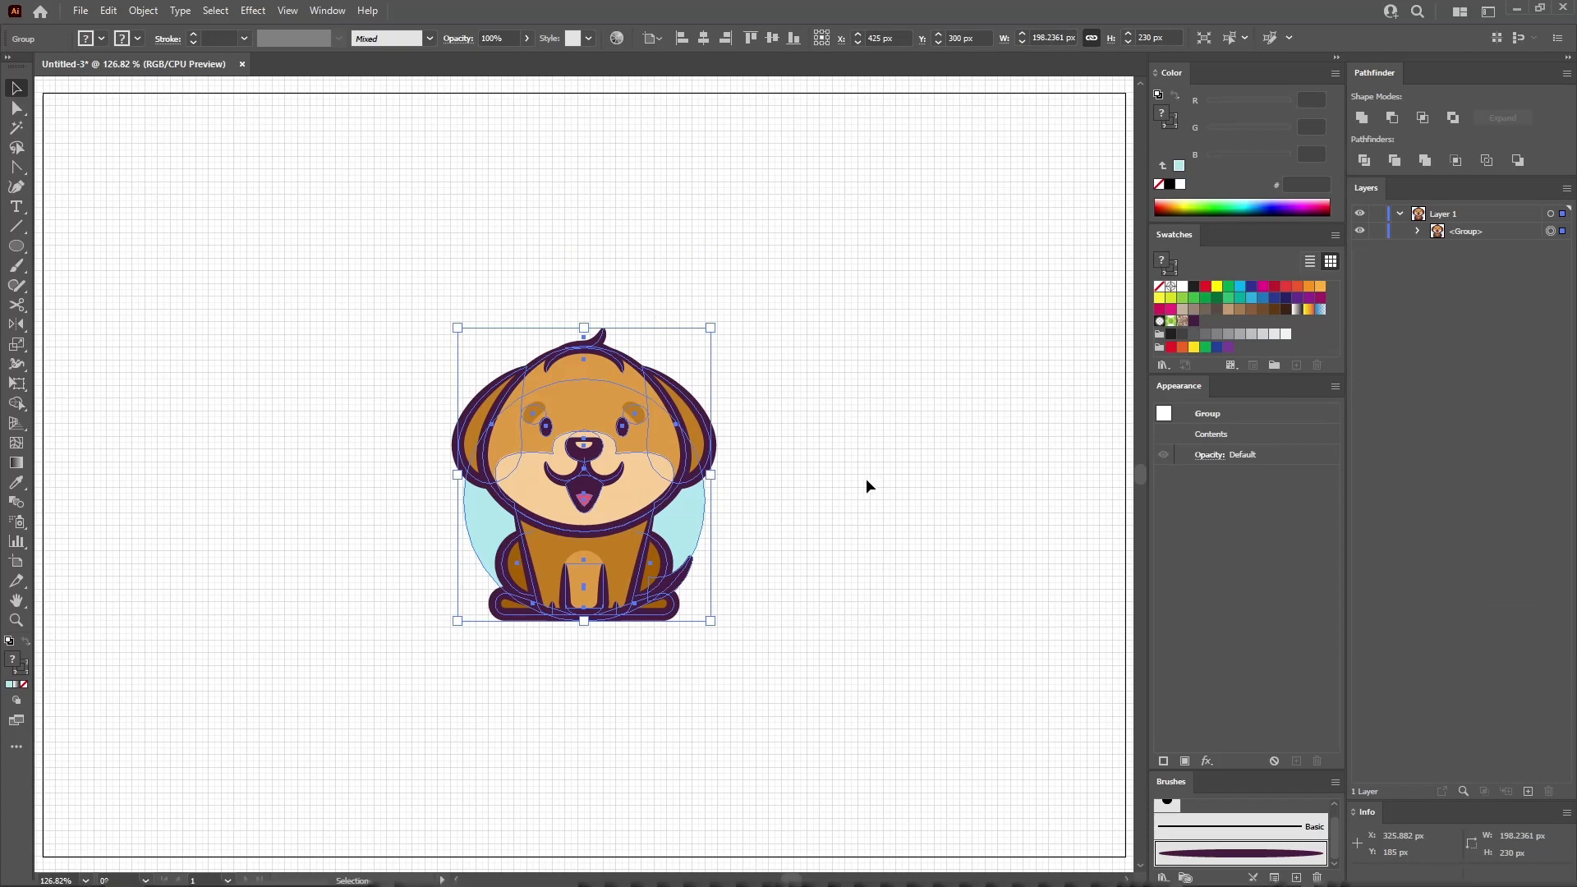
{"action": "left_click", "coordinate": [867, 481]}
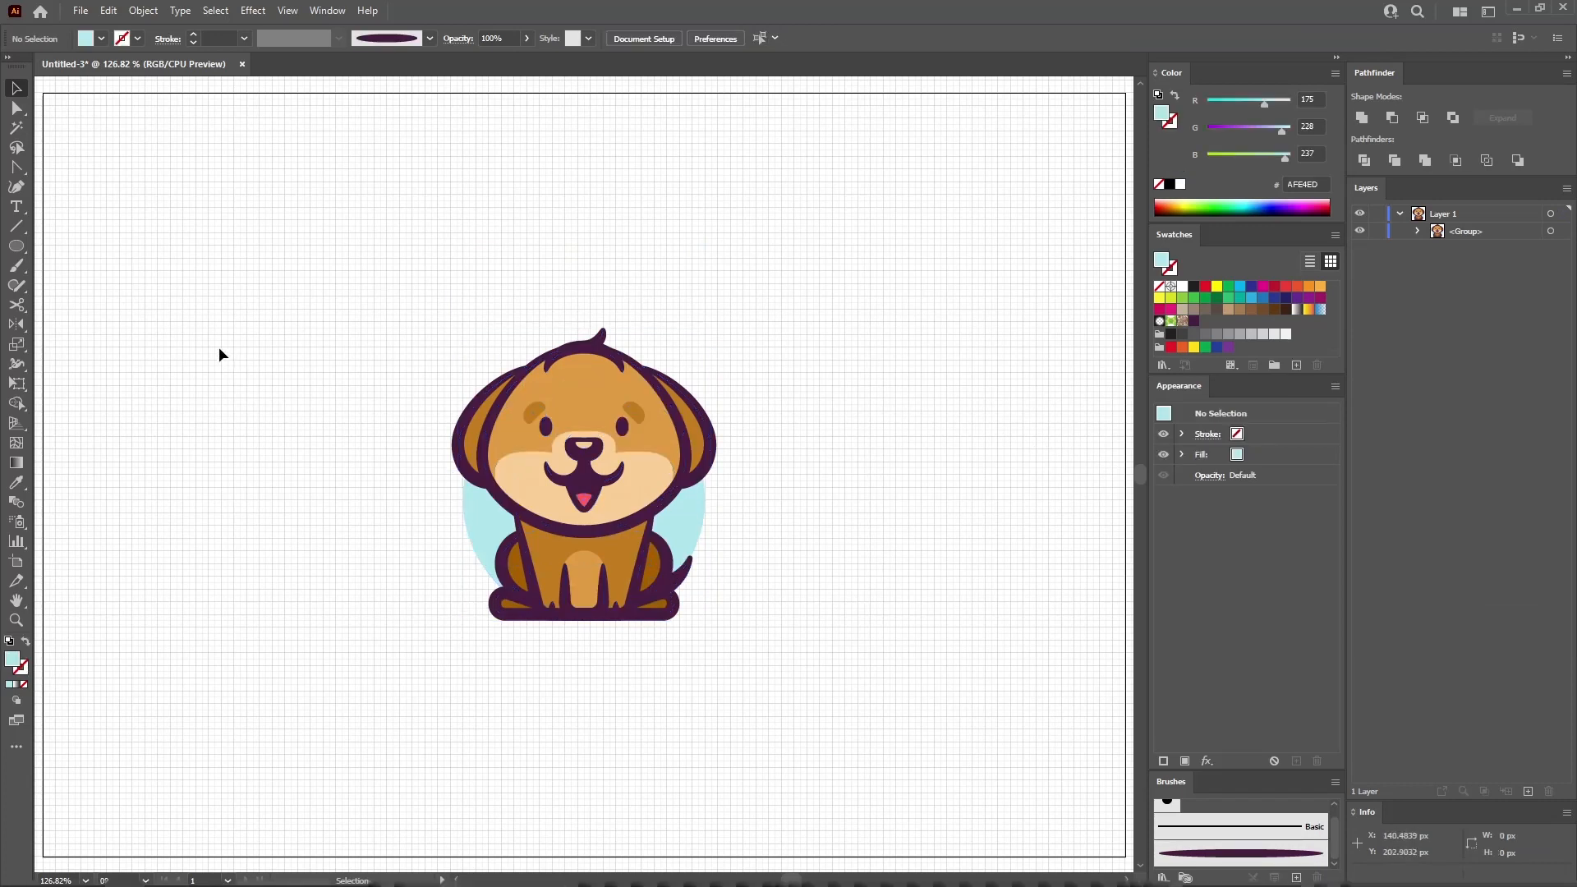
- Create a rectangle 850 px wide and 600 px high with the Rectangle tool
{"action": "left_click_drag", "start_coordinate": [16, 245], "coordinate": [78, 245]}
{"action": "left_click", "coordinate": [231, 218]}
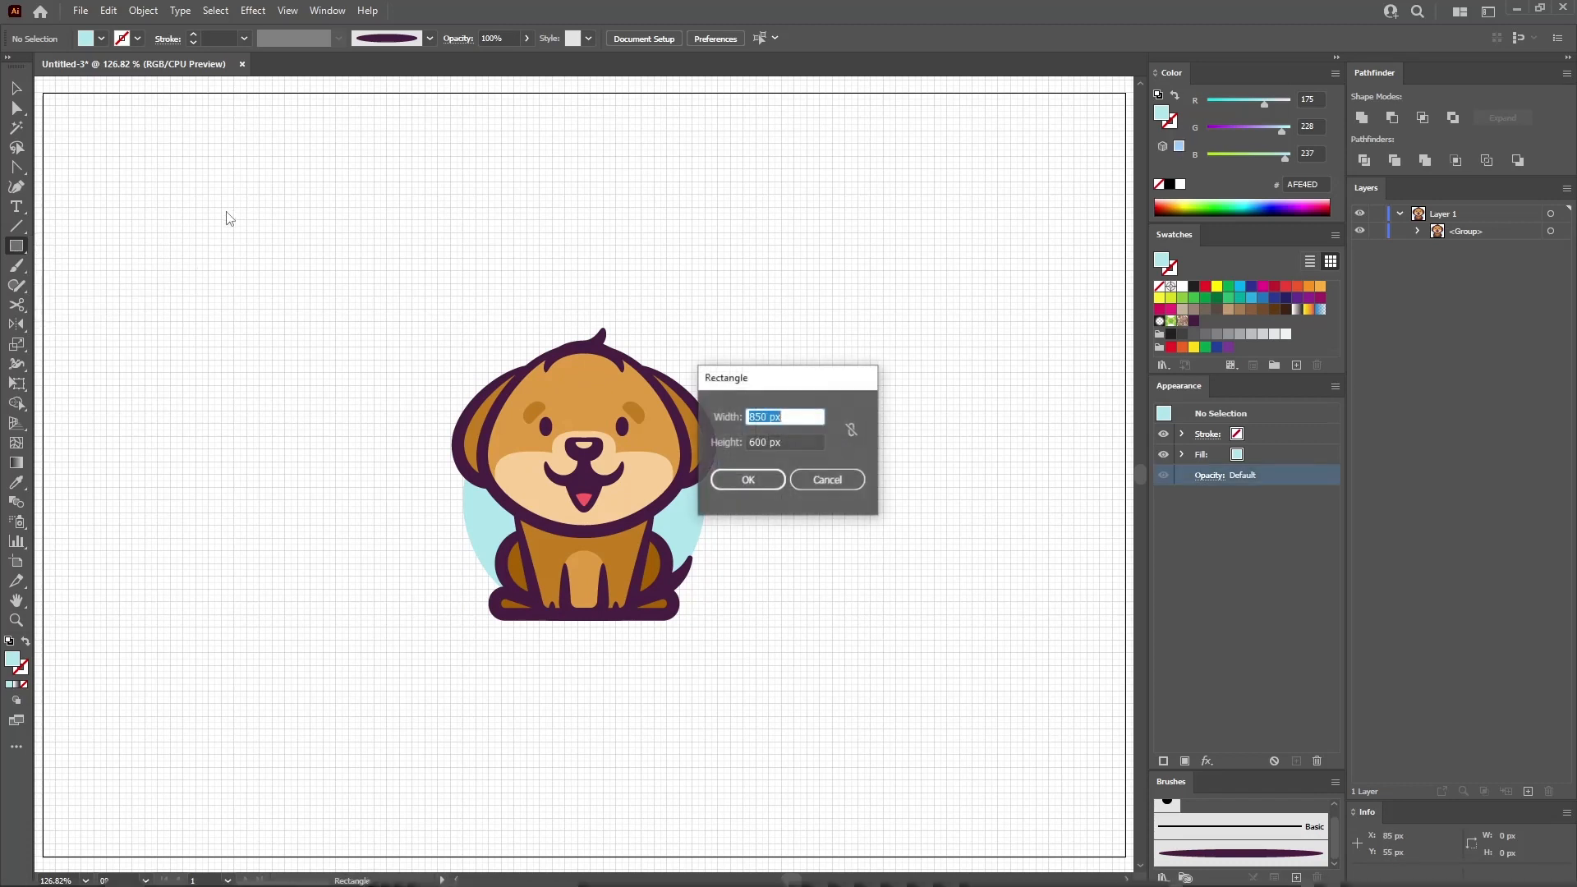
{"action": "key", "text": "Tab"}
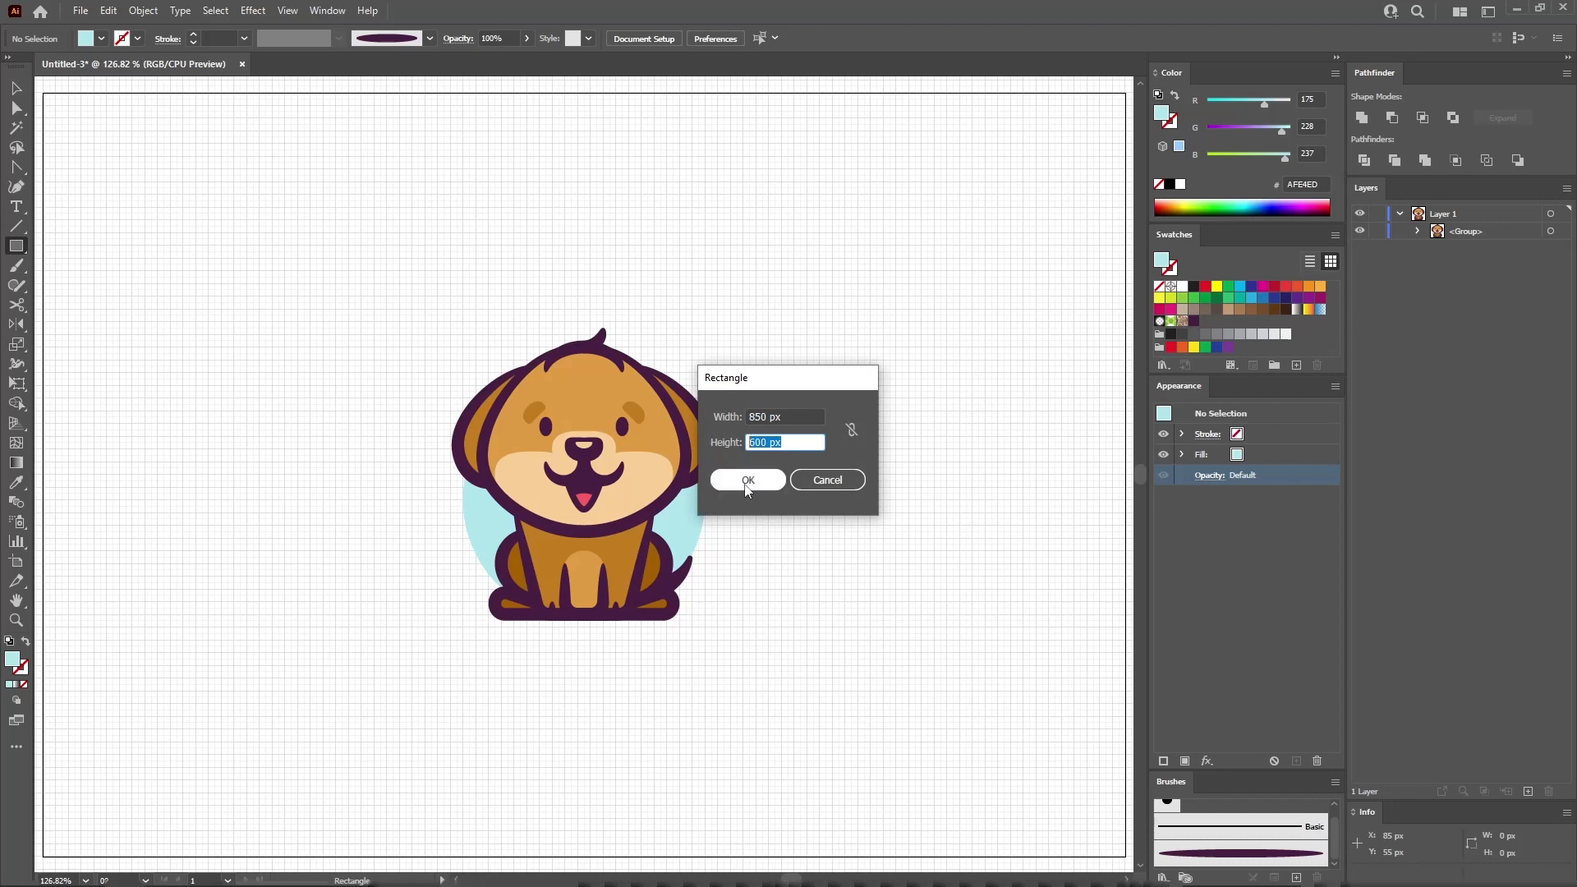
{"action": "left_click", "coordinate": [746, 480]}
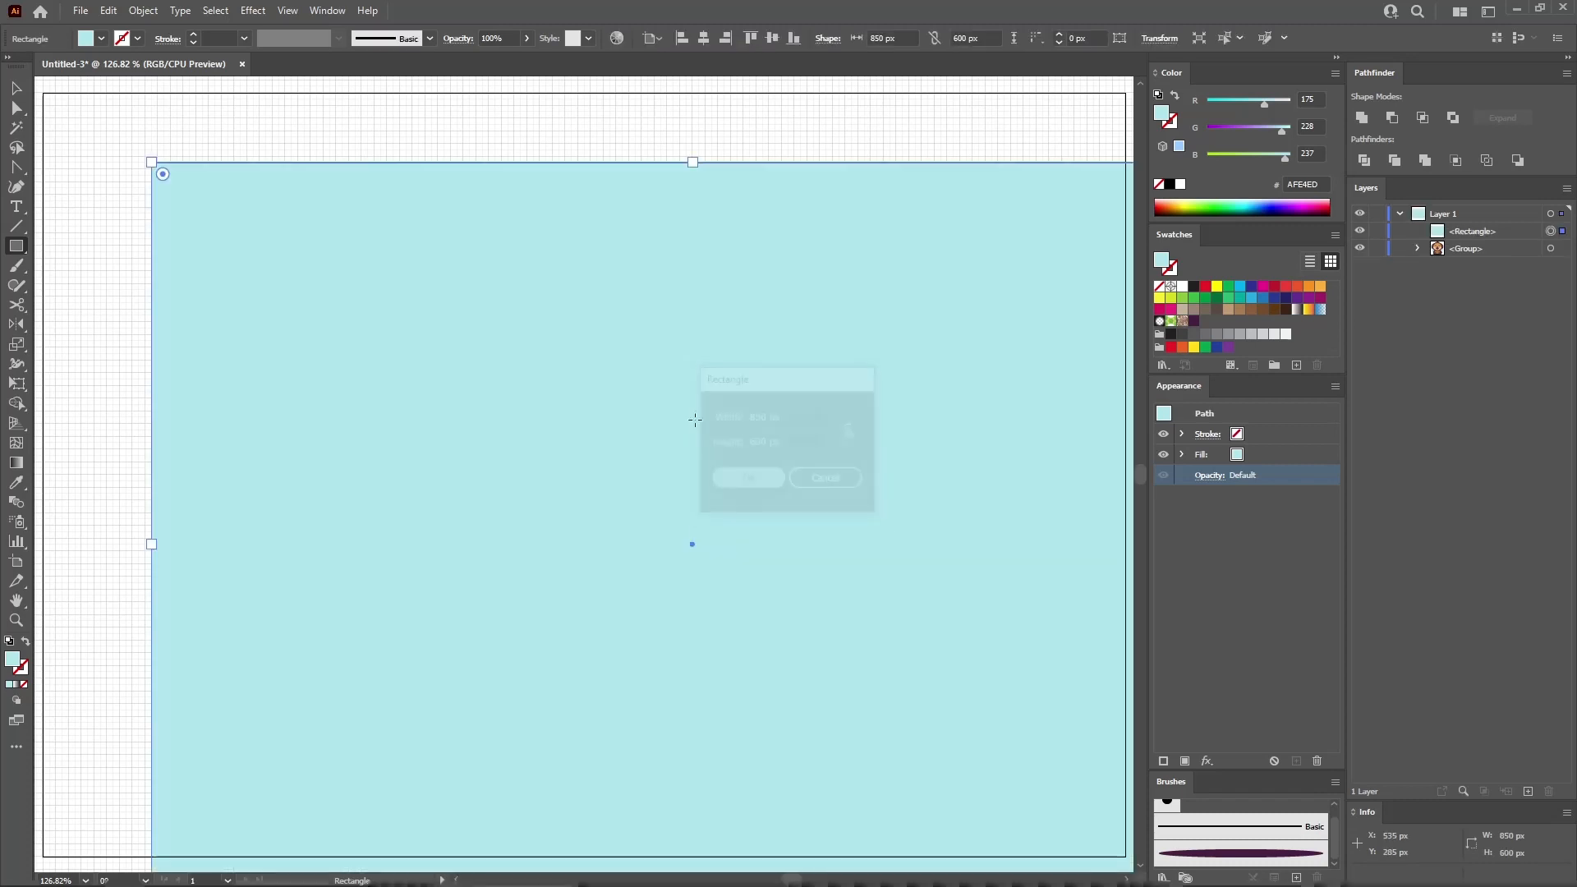
- Center the rectangle horizontally and vertically on the artboard and move it below the dog group in Layer 1
{"action": "left_click", "coordinate": [705, 40]}
{"action": "left_click", "coordinate": [764, 40]}
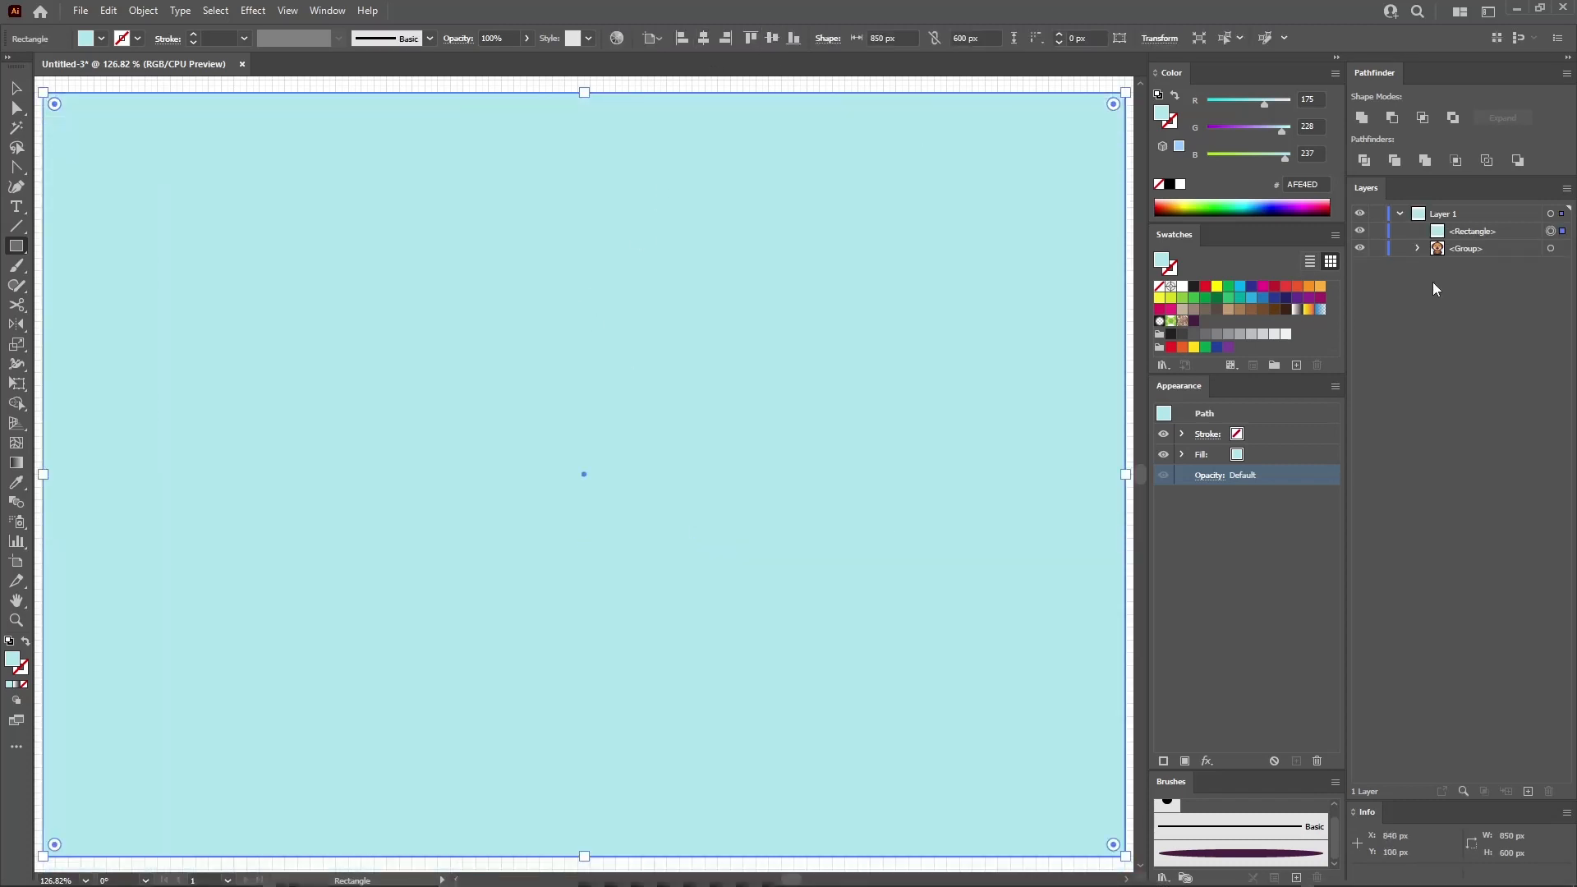
{"action": "left_click", "coordinate": [1470, 233]}
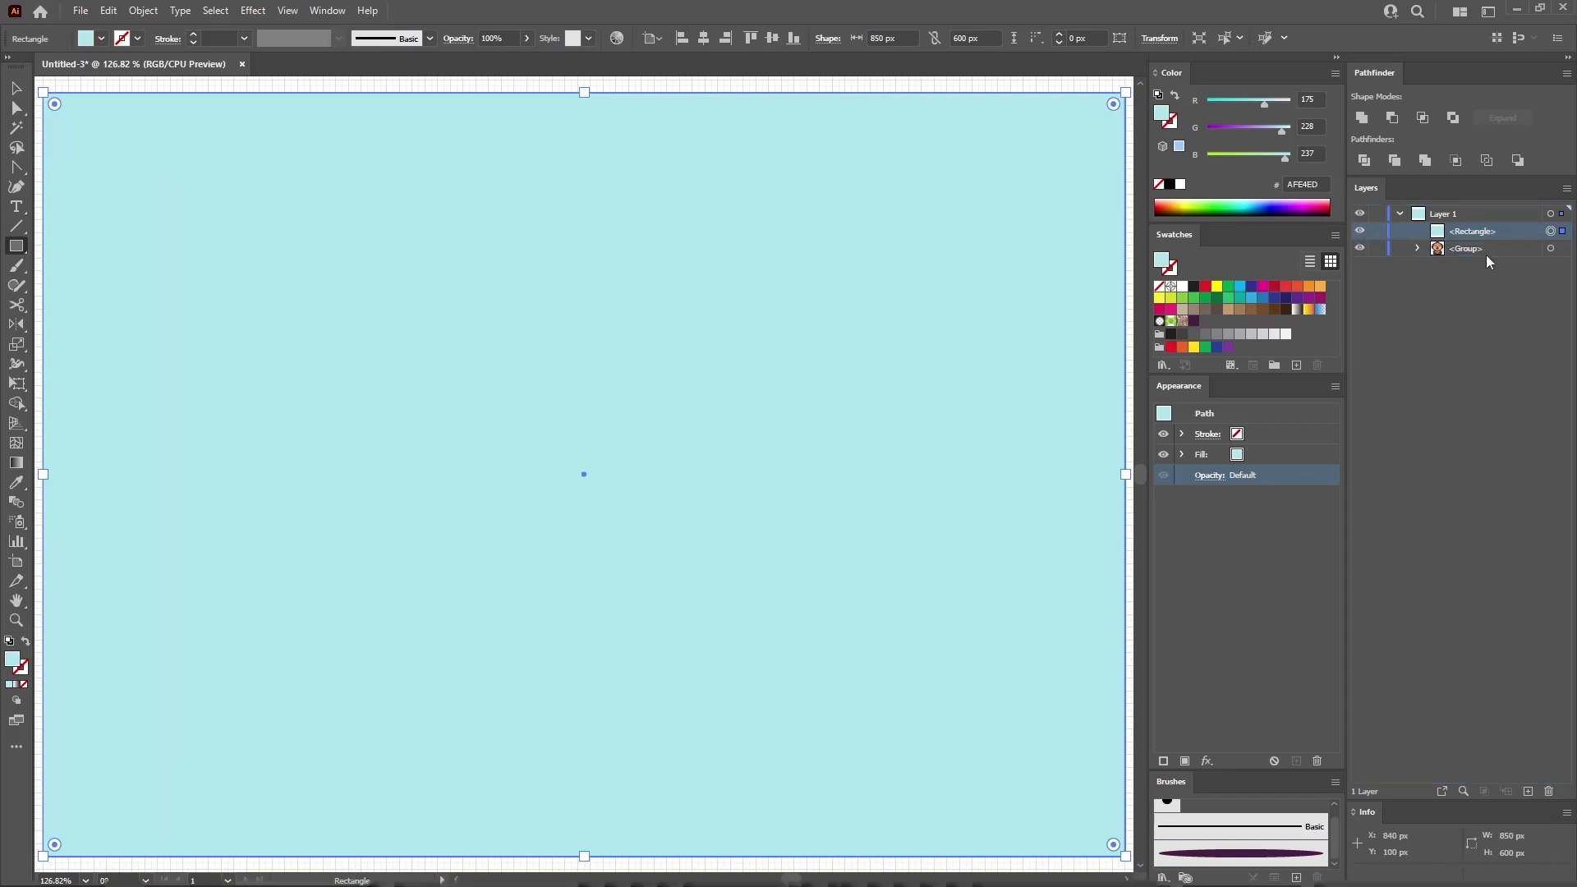
{"action": "left_click_drag", "start_coordinate": [1488, 231], "coordinate": [1491, 255]}
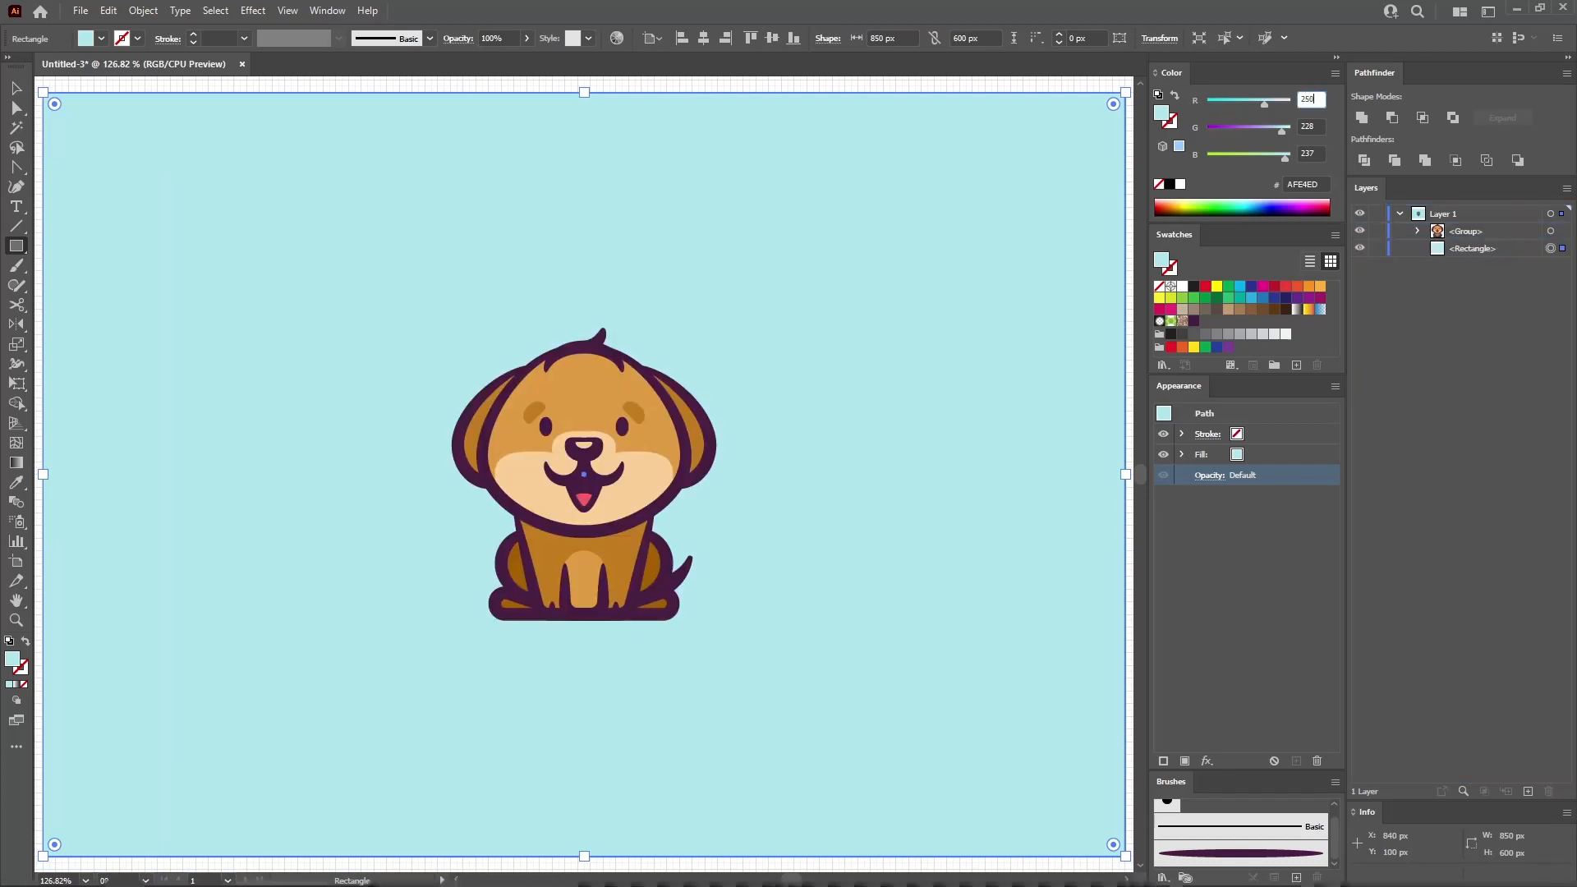
- Set the background rectangle's fill color to R 250, G 237, B 182 and deselect it
{"action": "type", "text": "250"}
{"action": "key", "text": "Tab"}
{"action": "type", "text": "237"}
{"action": "key", "text": "Tab"}
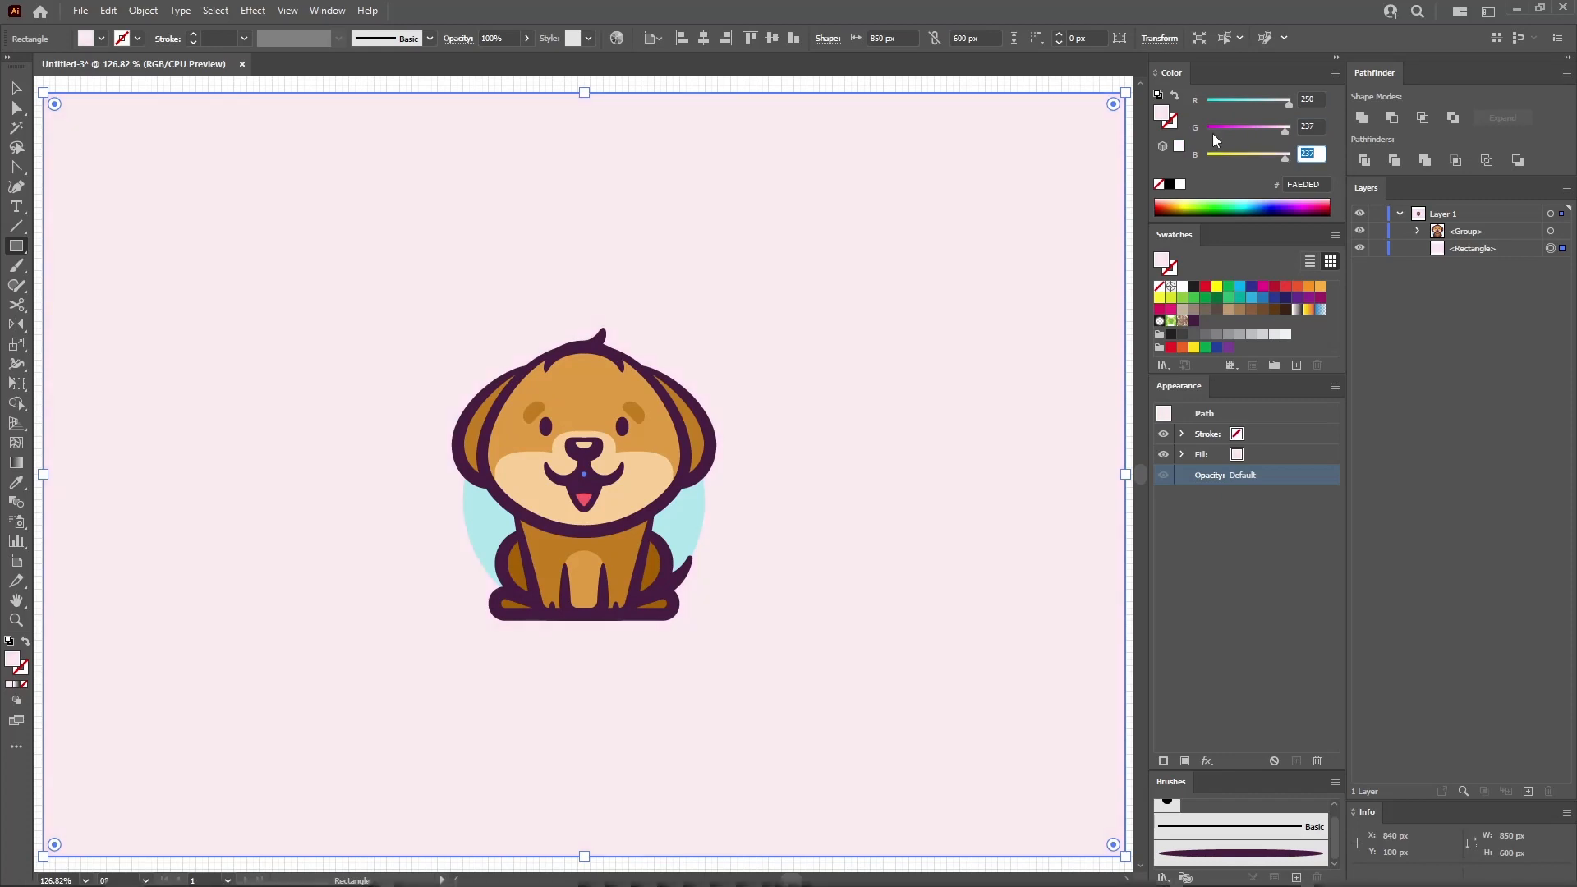
{"action": "type", "text": "182"}
{"action": "key", "text": "Return"}
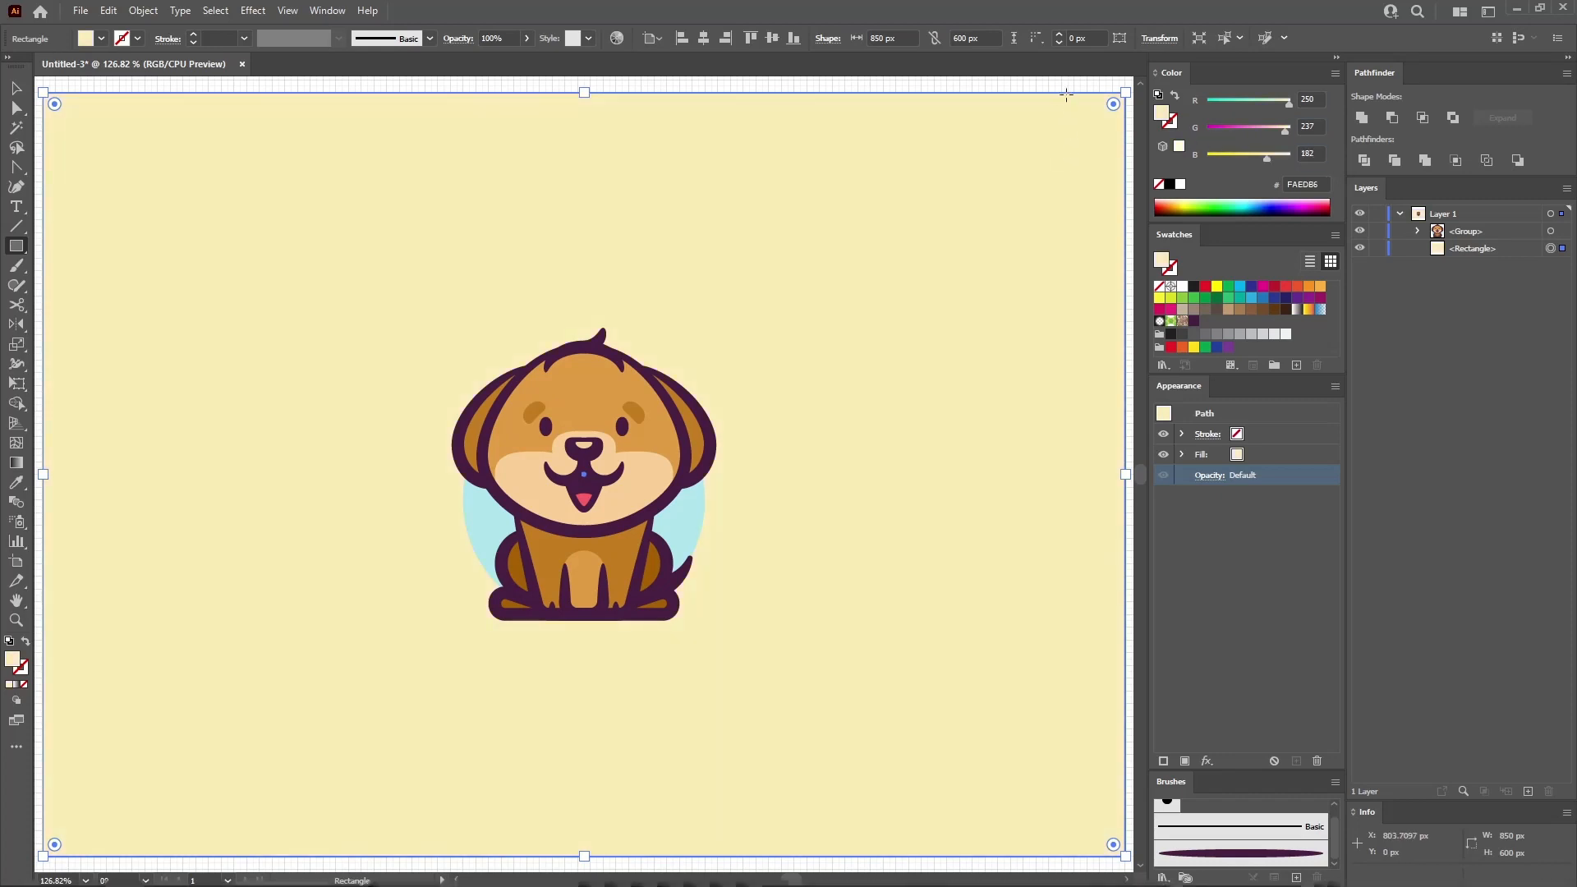
{"action": "key", "text": "ctrl+shift+a"}
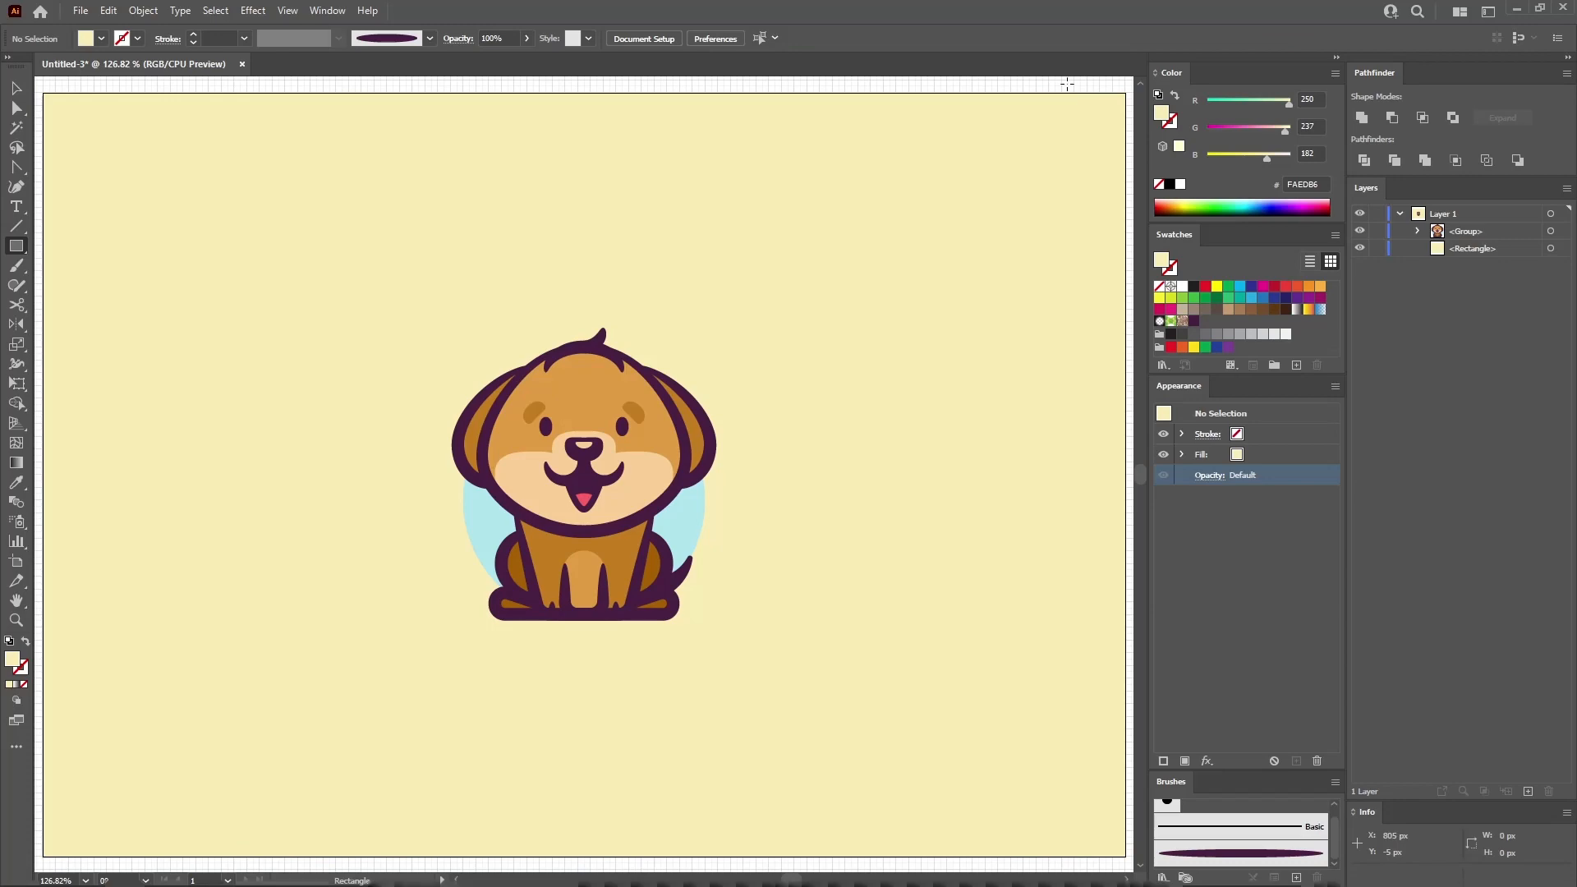